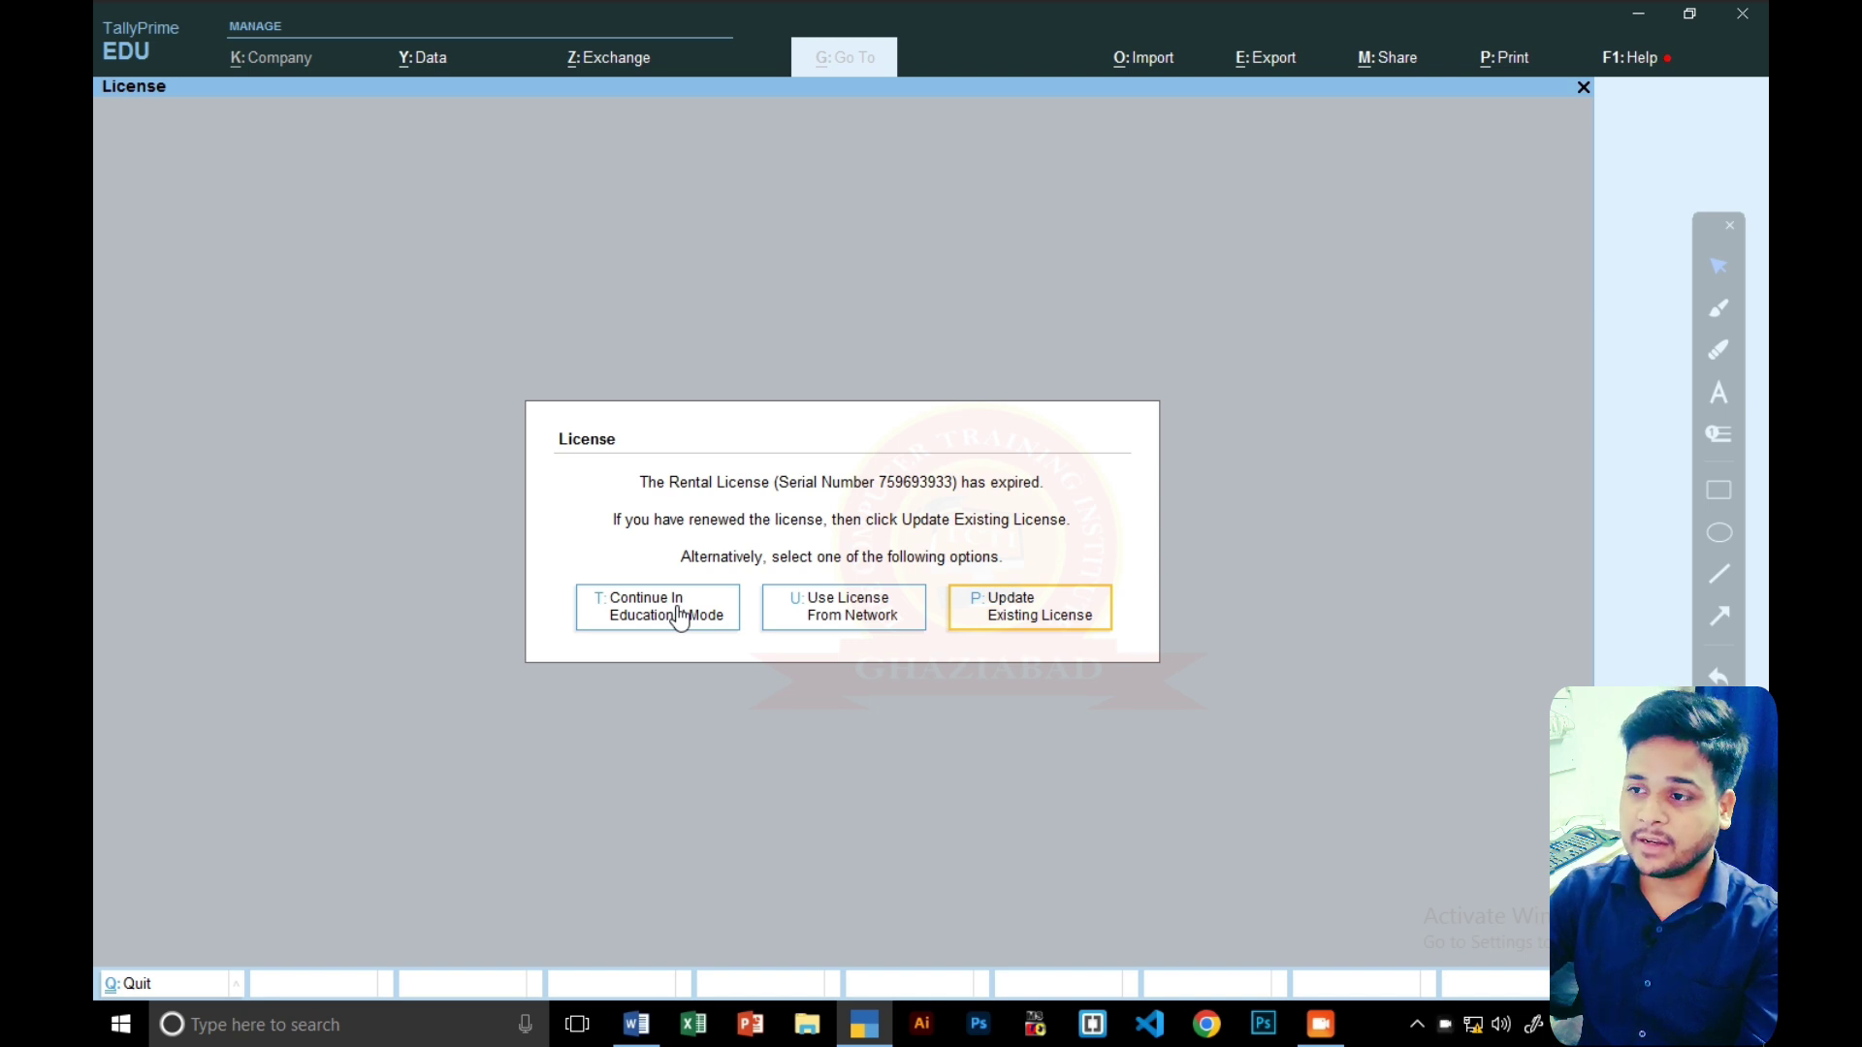
- Continue in Education Mode and start creating a new company
left_click(679, 614)
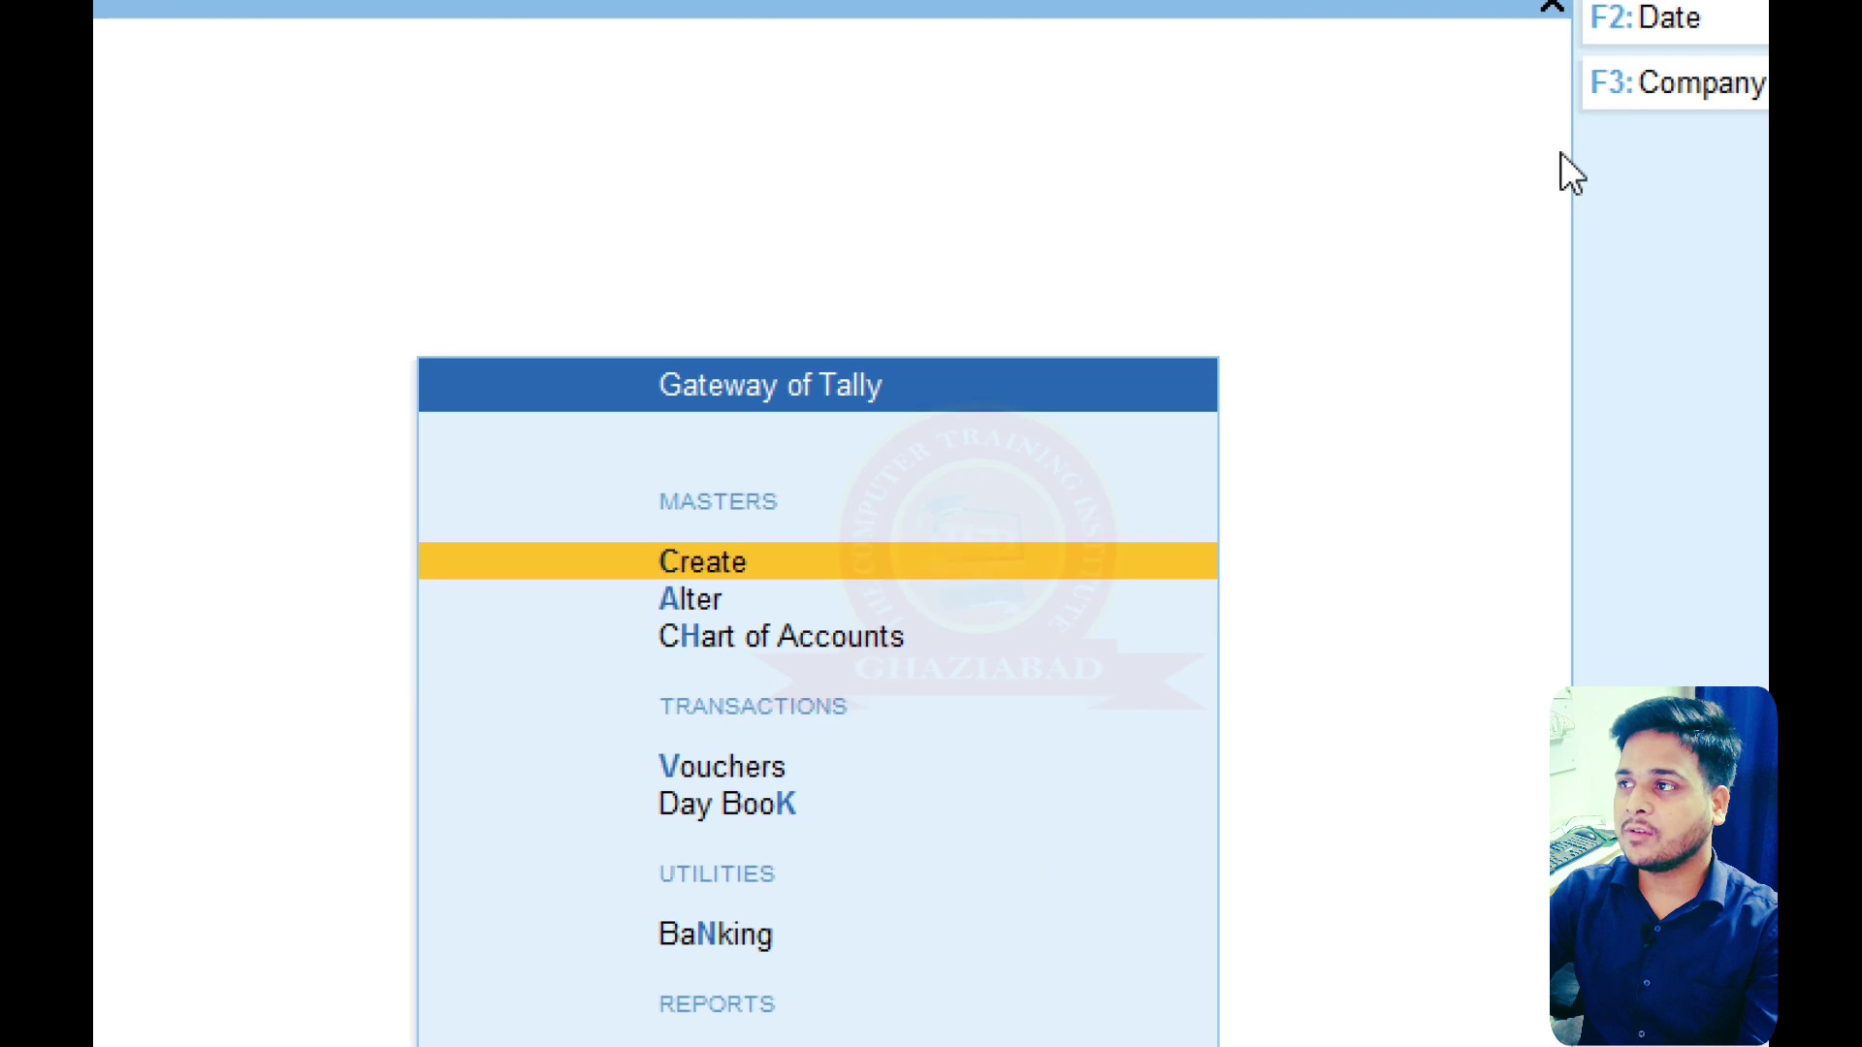
left_click(1588, 97)
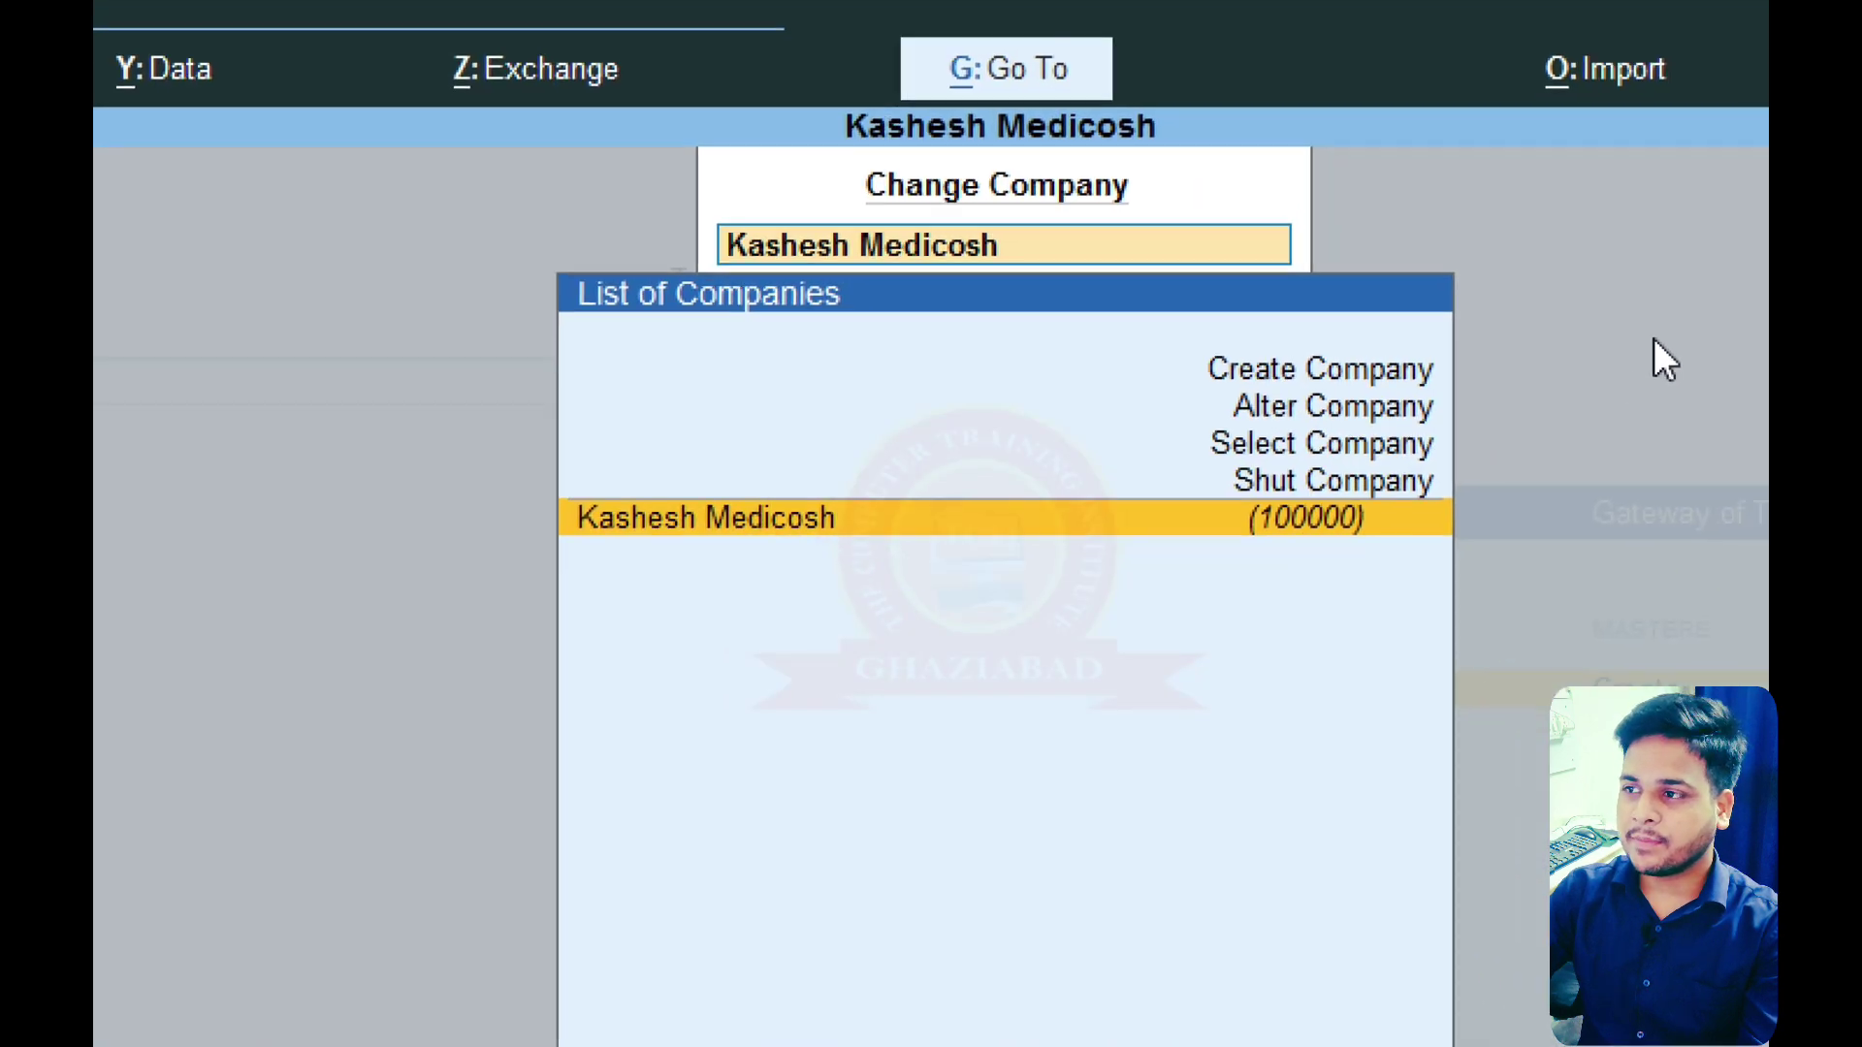
left_click(1350, 374)
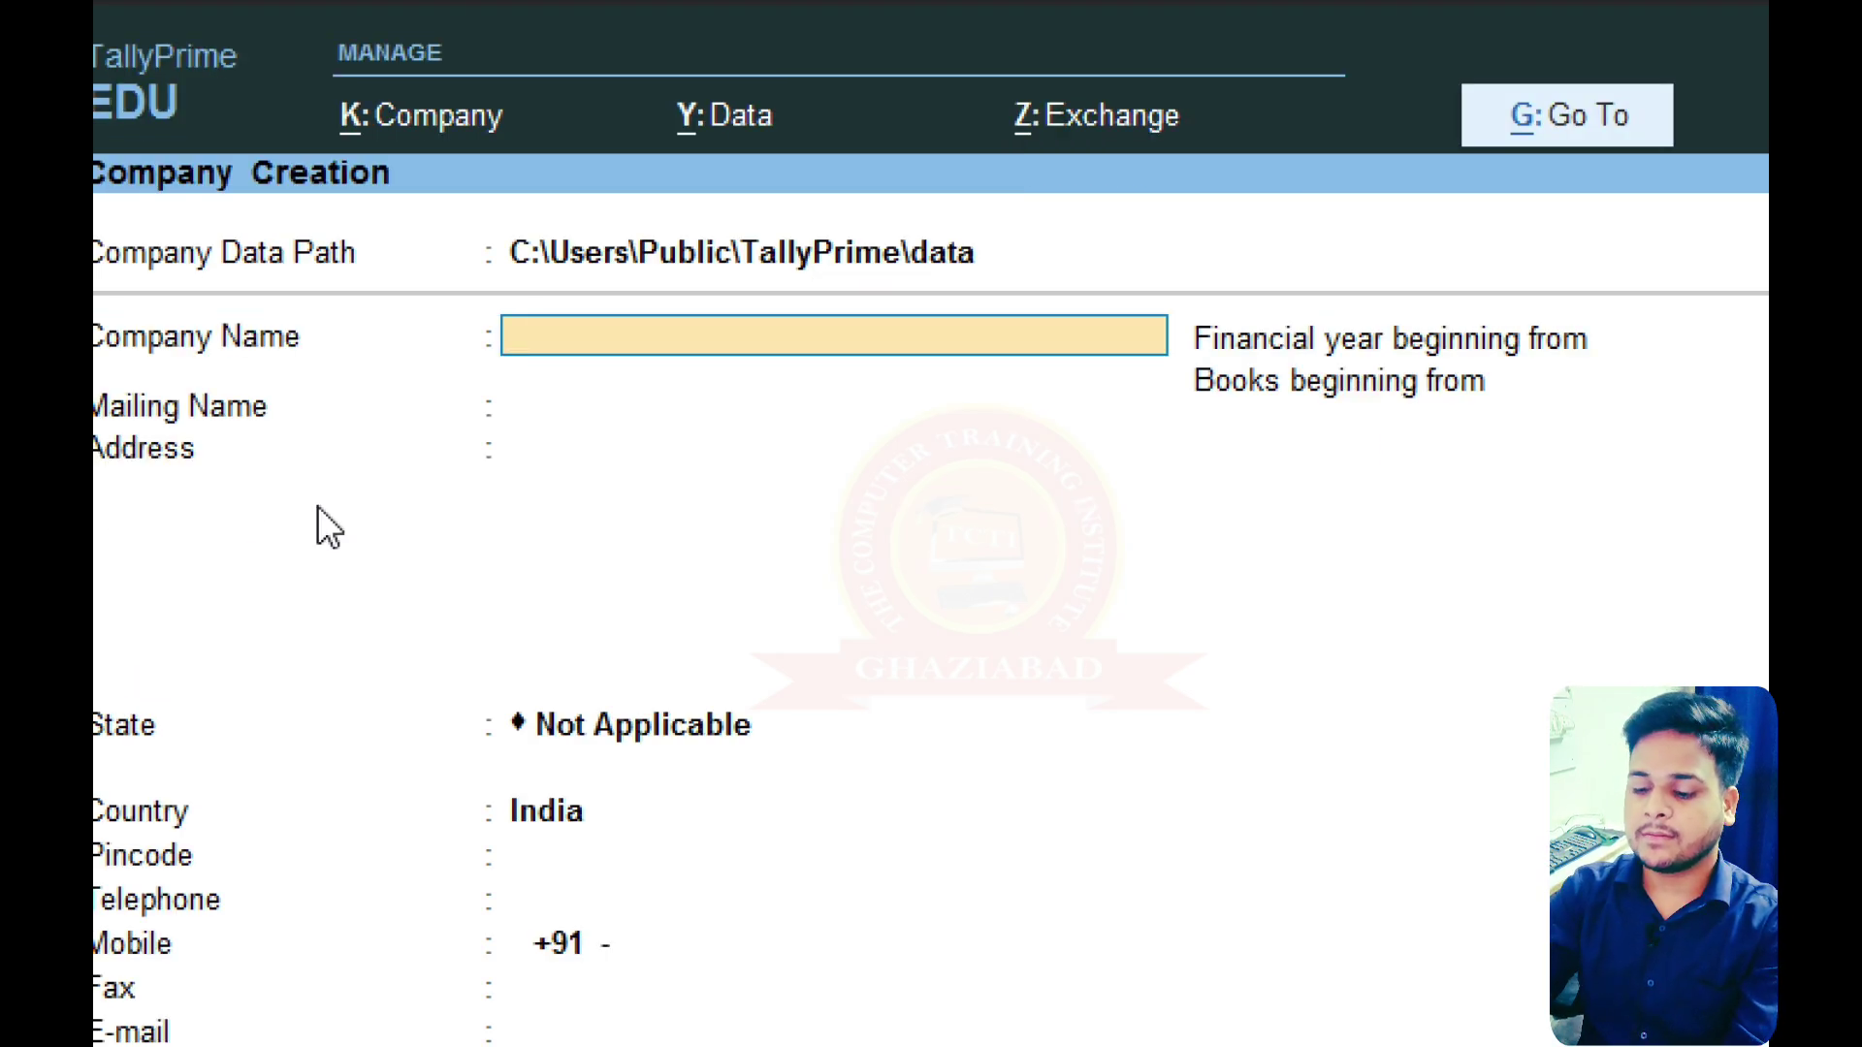
- Name the new company MANOJ TECH SOLUTIONS and keep the same text as its mailing name
type("Manoj")
key("BackSpace")
key("BackSpace")
key("BackSpace")
key("BackSpace")
key("BackSpace")
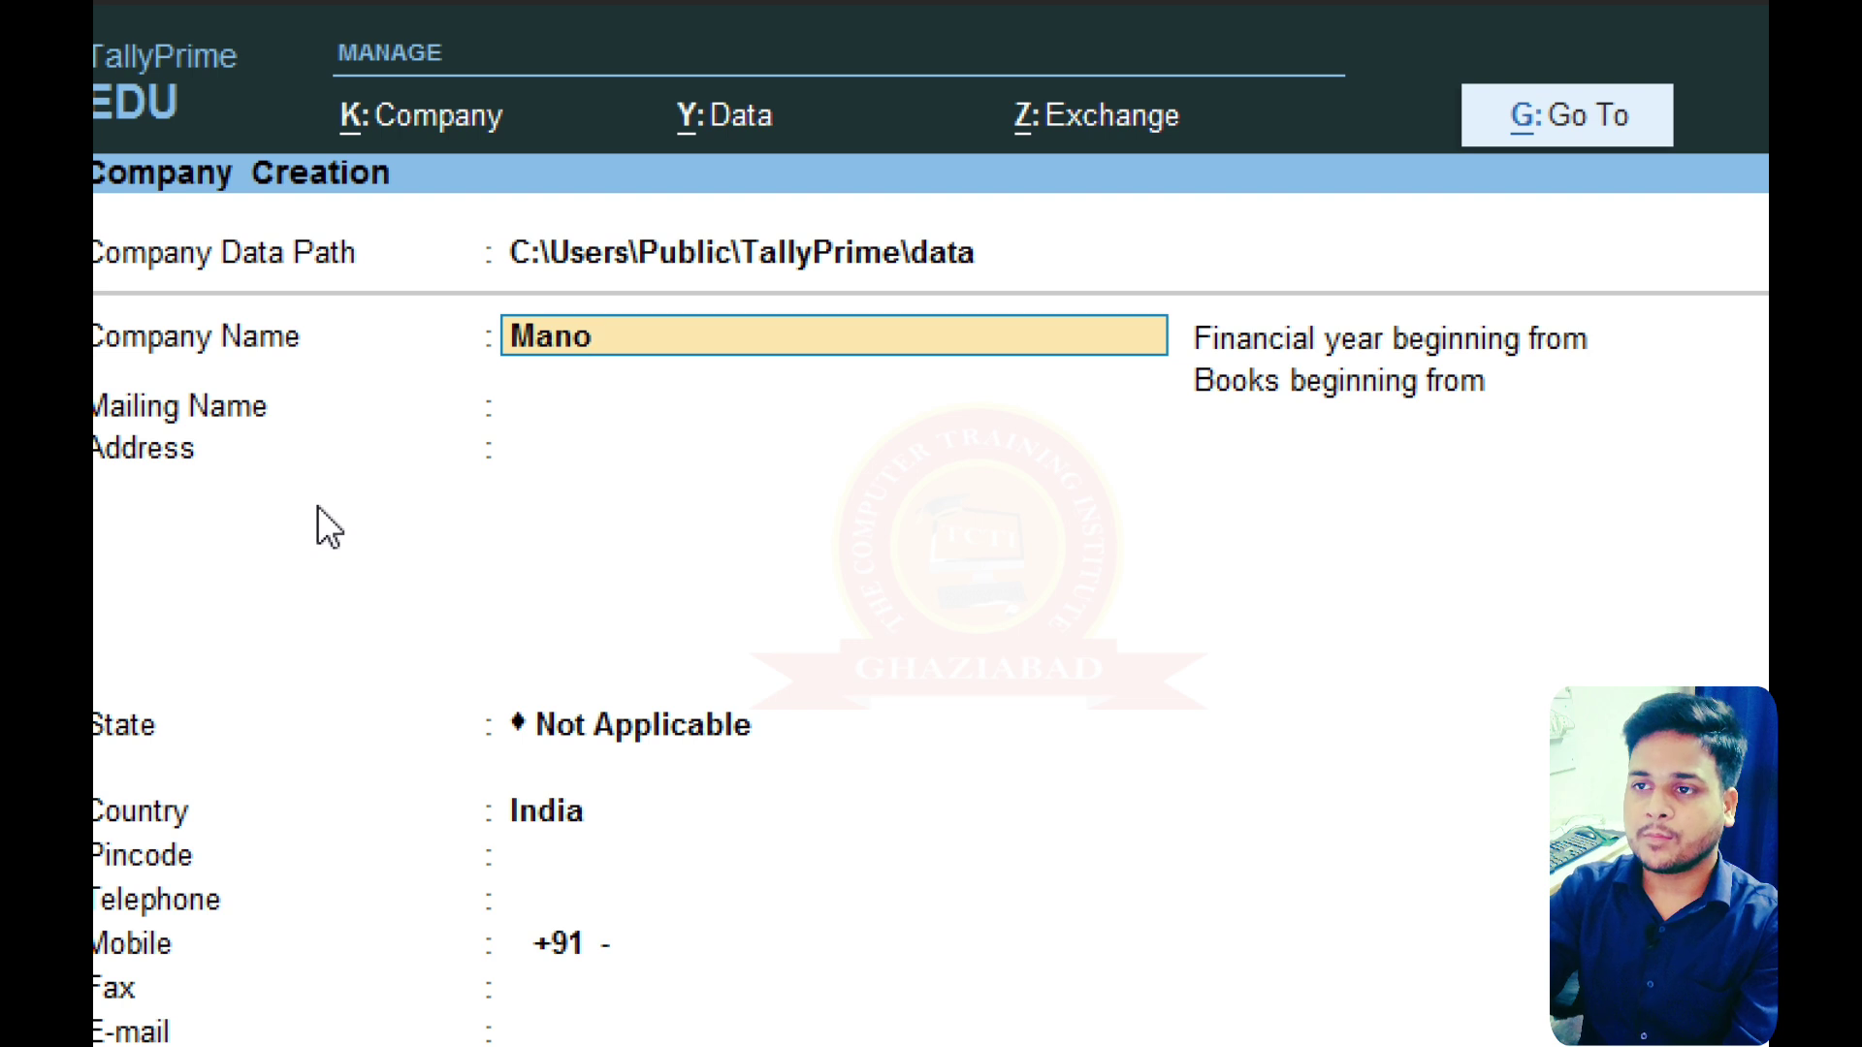
type("MANOJ")
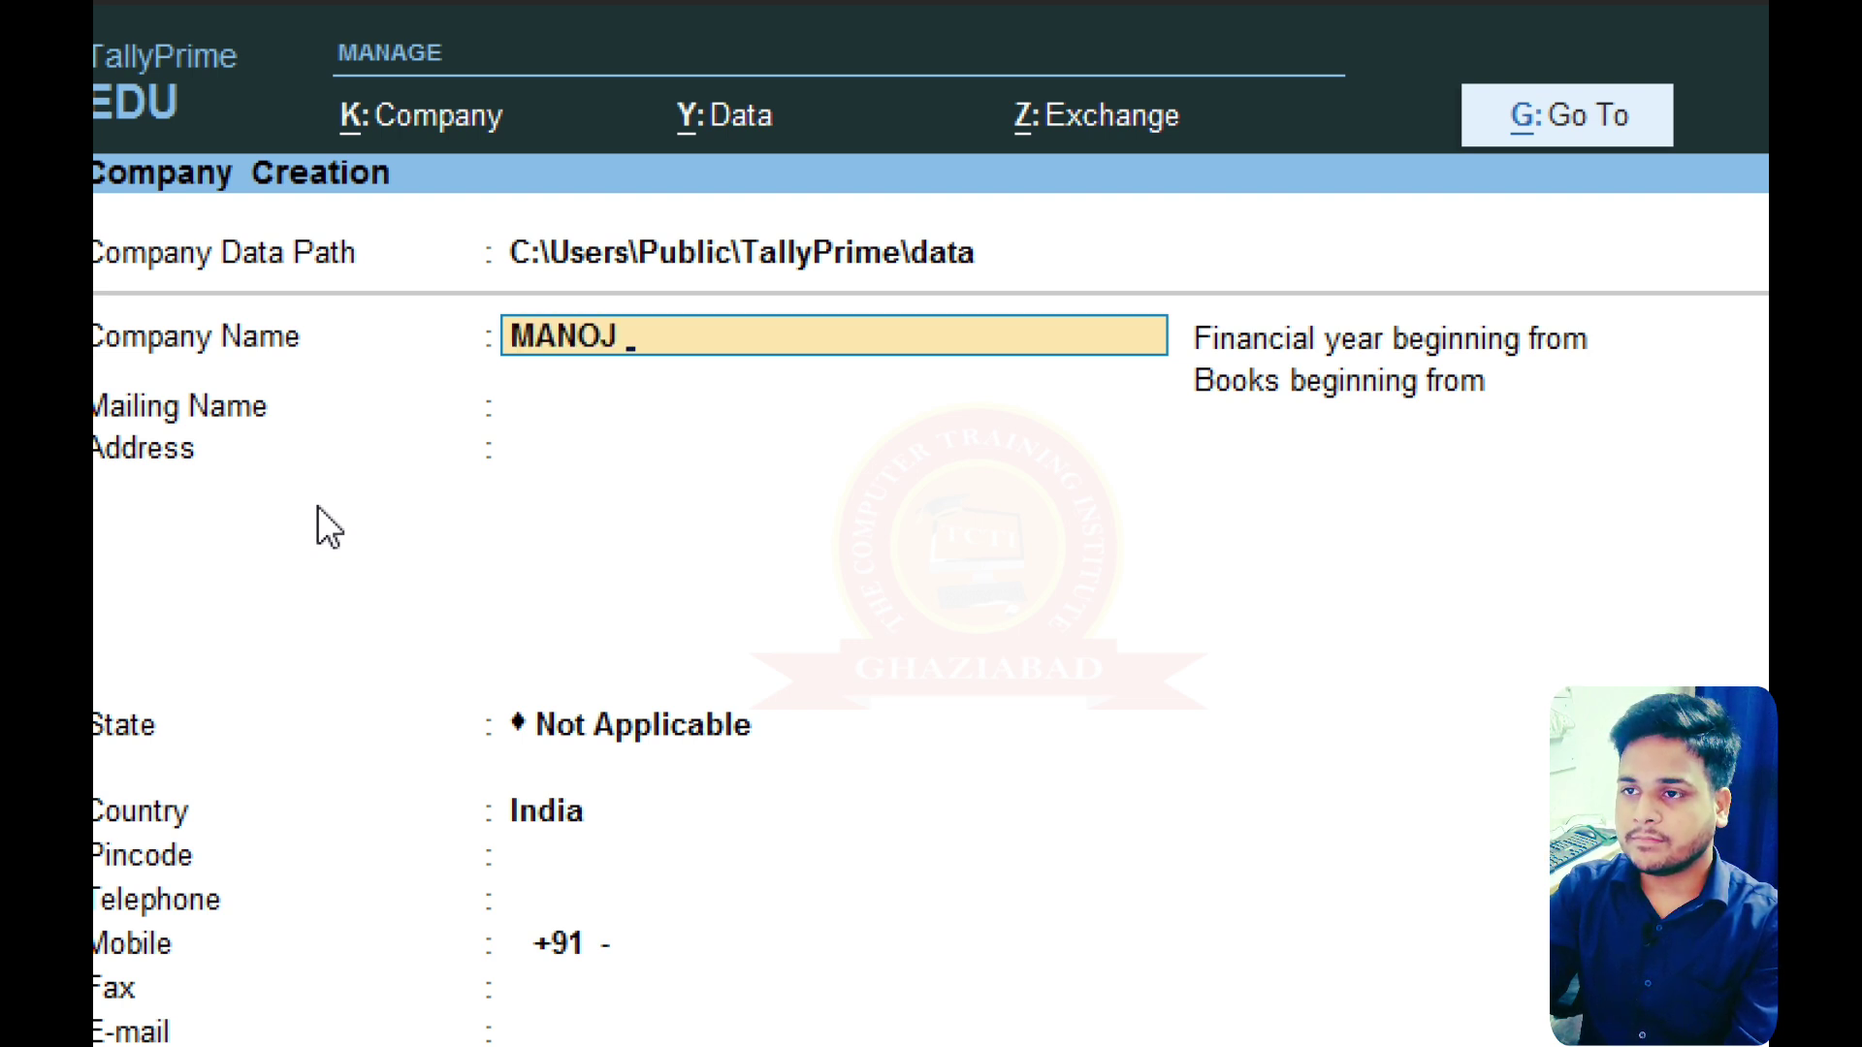
type(" TECH SO")
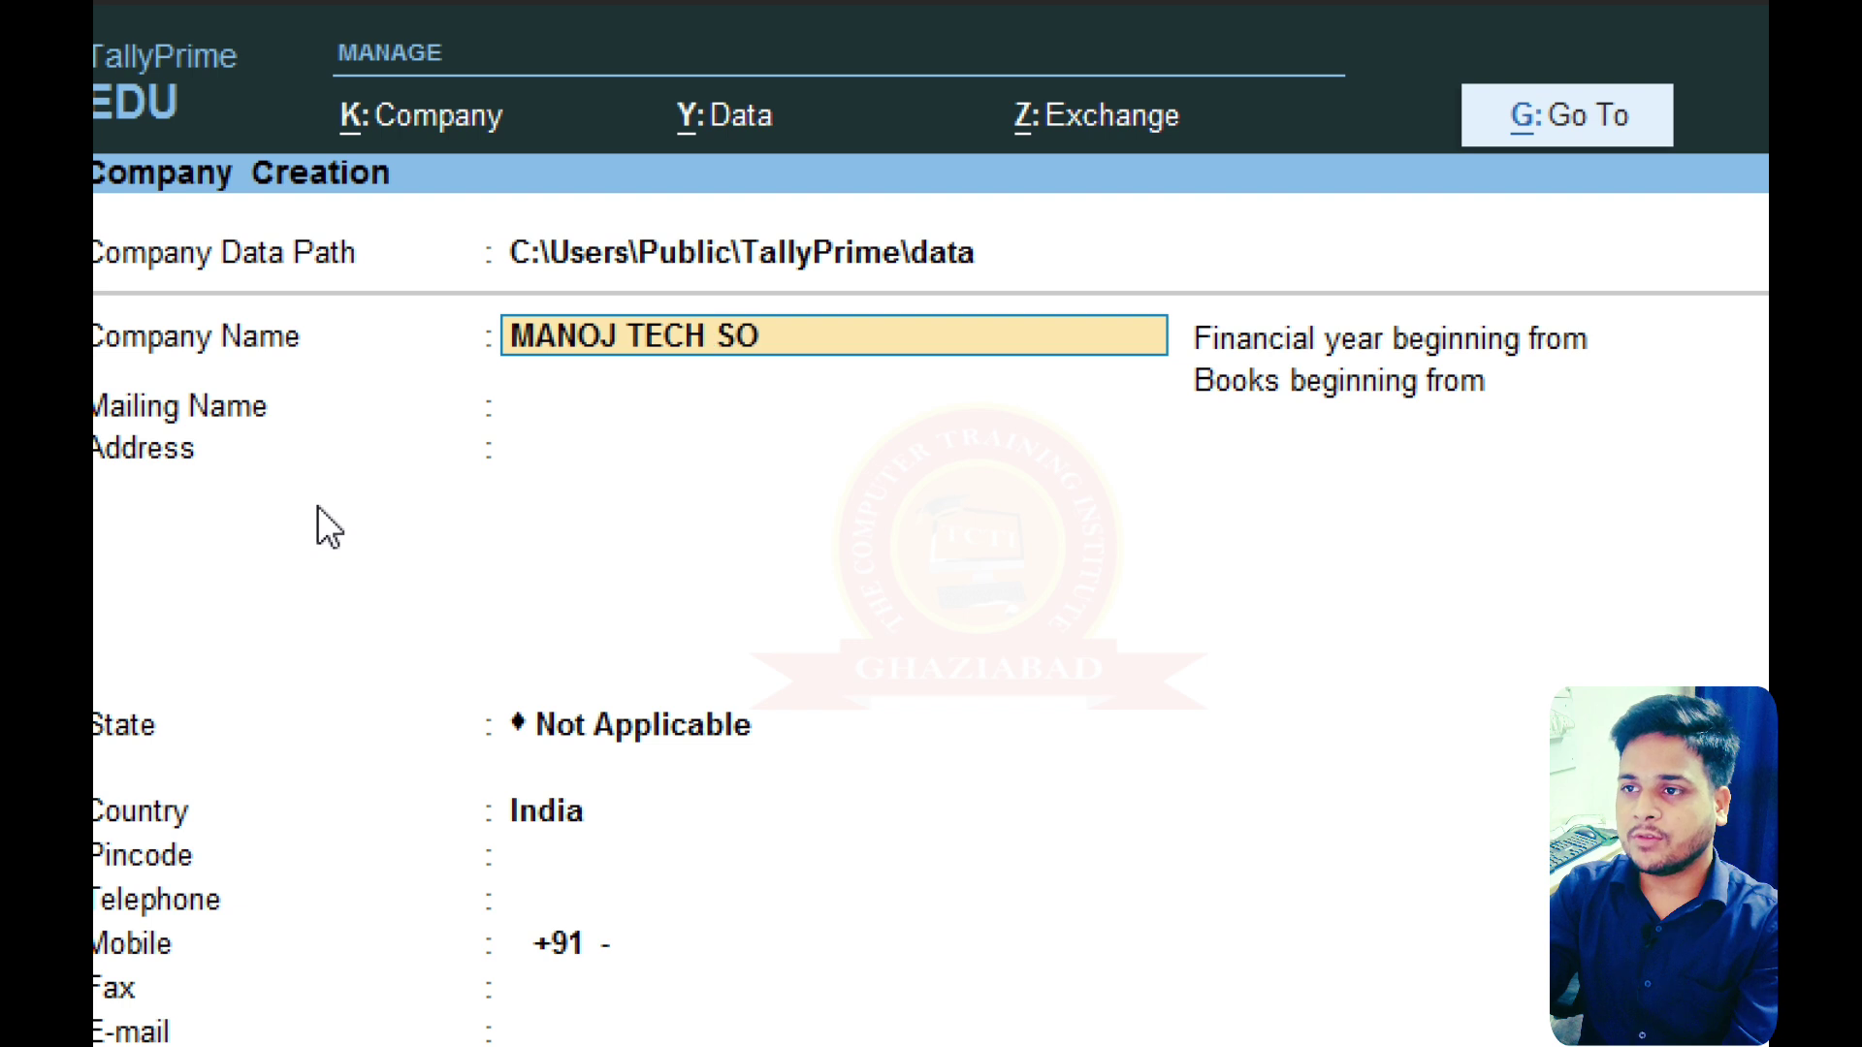
type("LUTIONS")
key("Return")
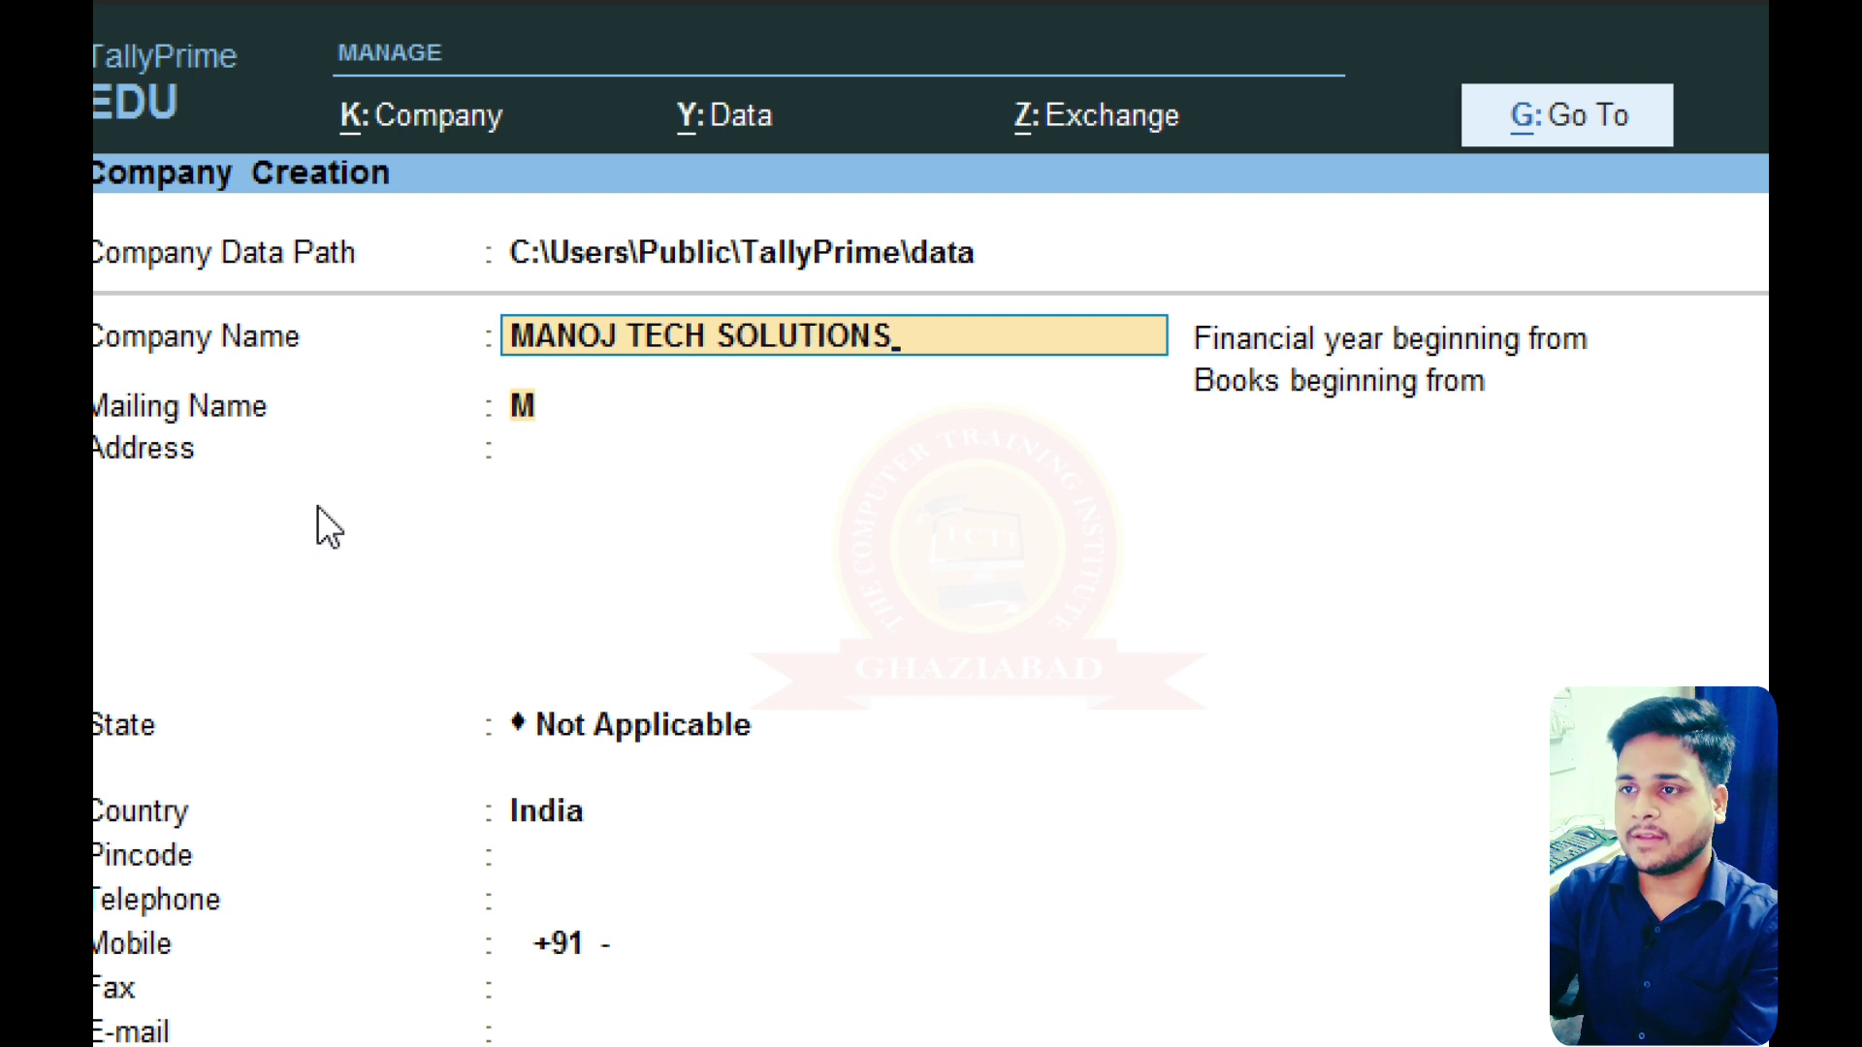
key("Return")
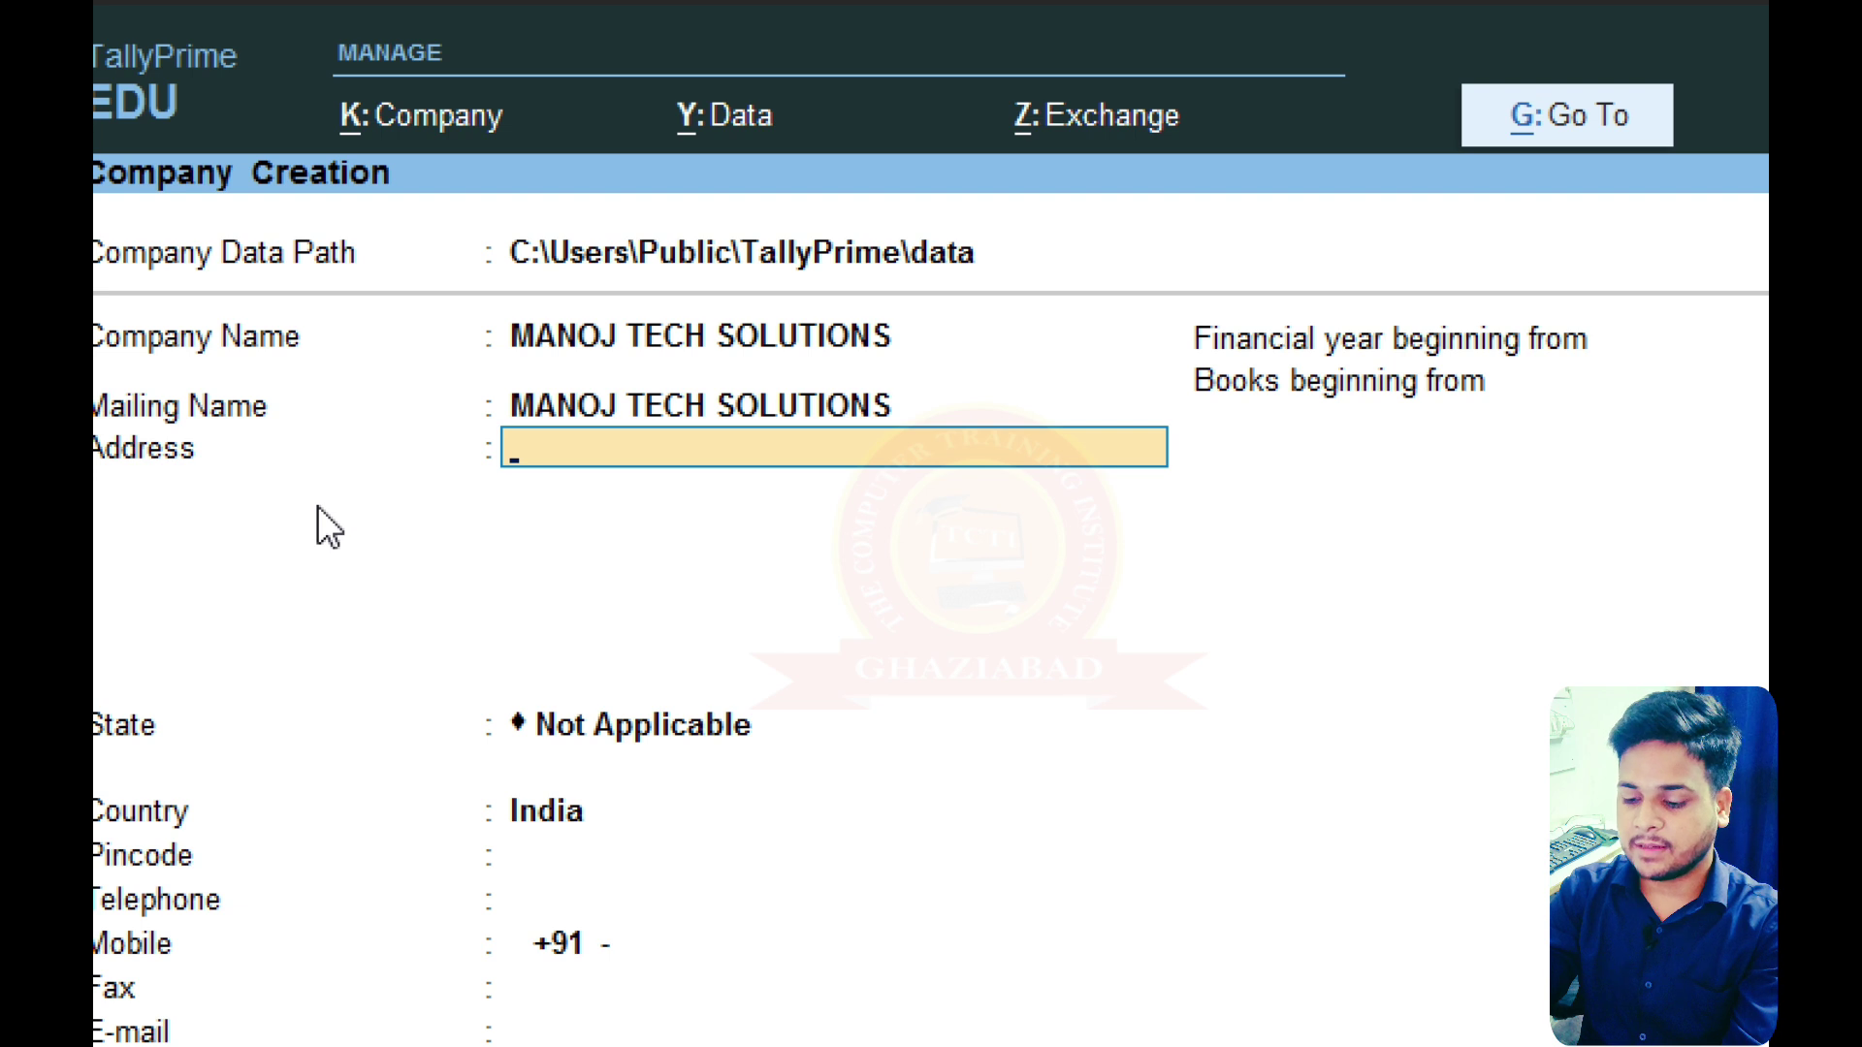
- Fill in the company's address on the first address line
type("N")
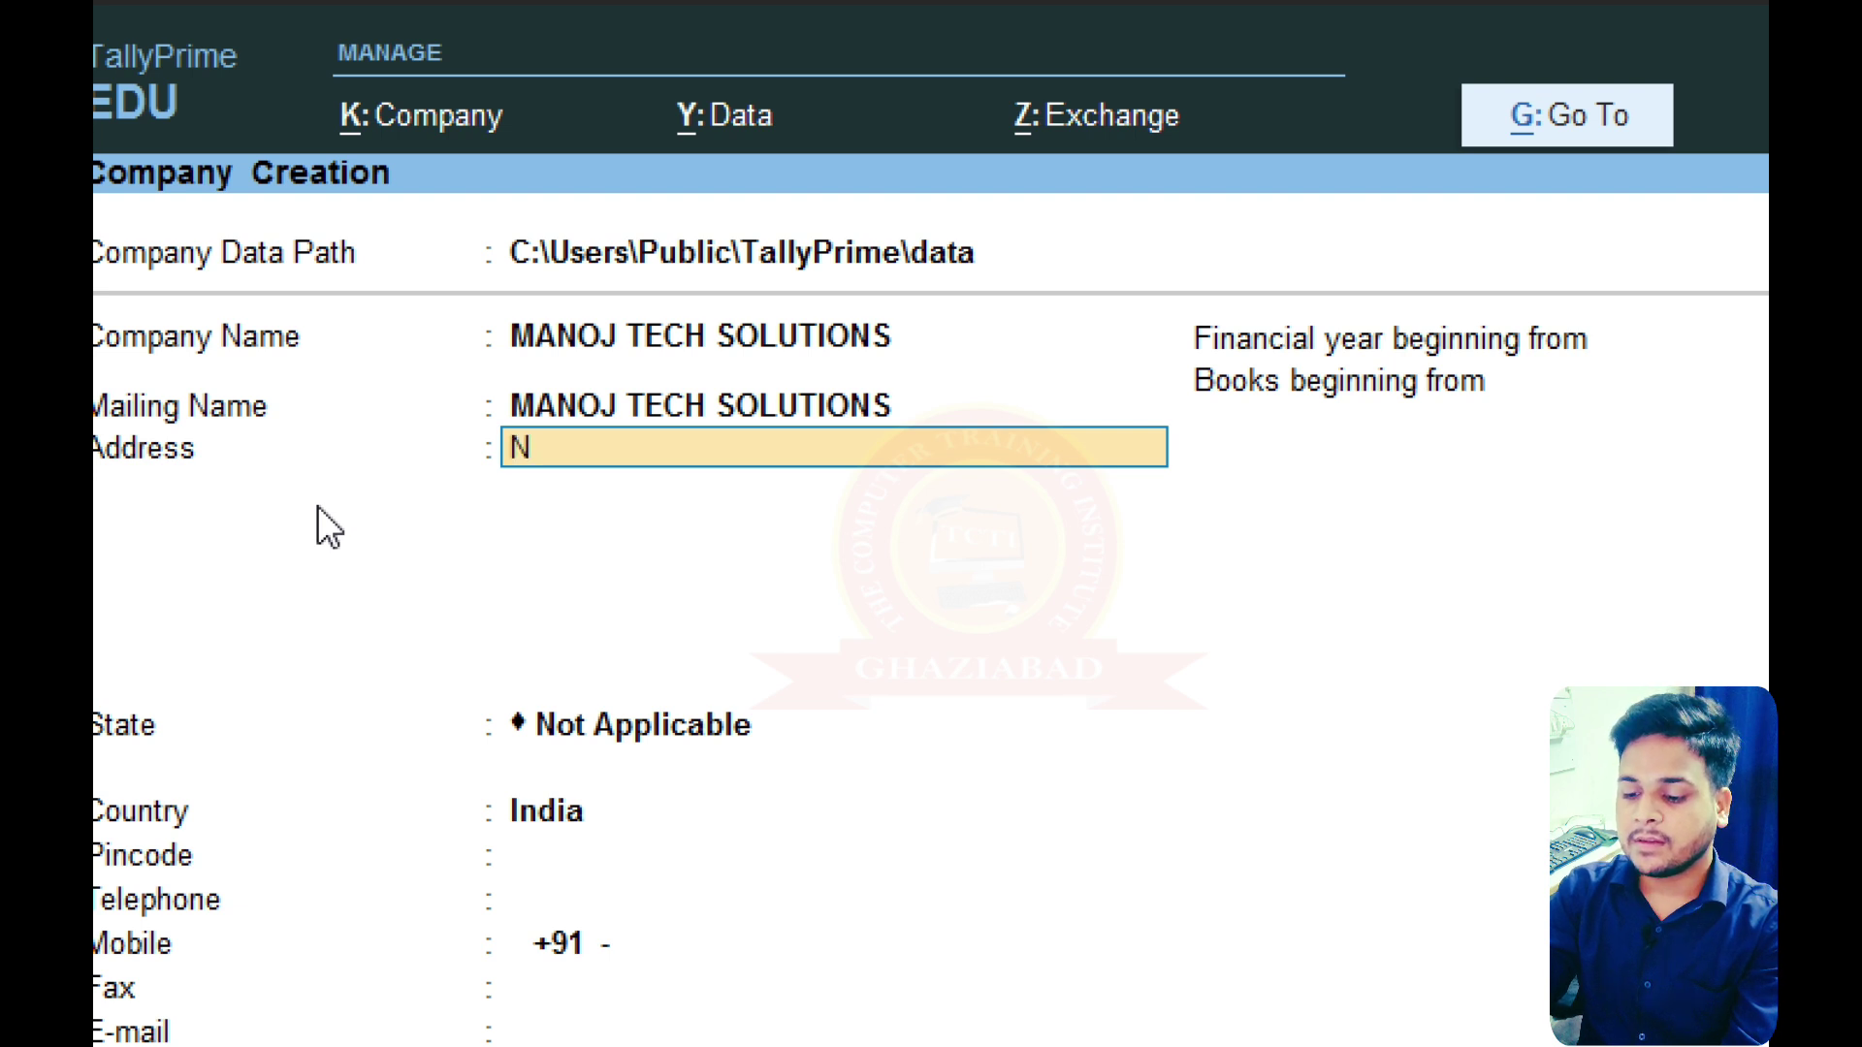
key("BackSpace")
type("ARY NAGA")
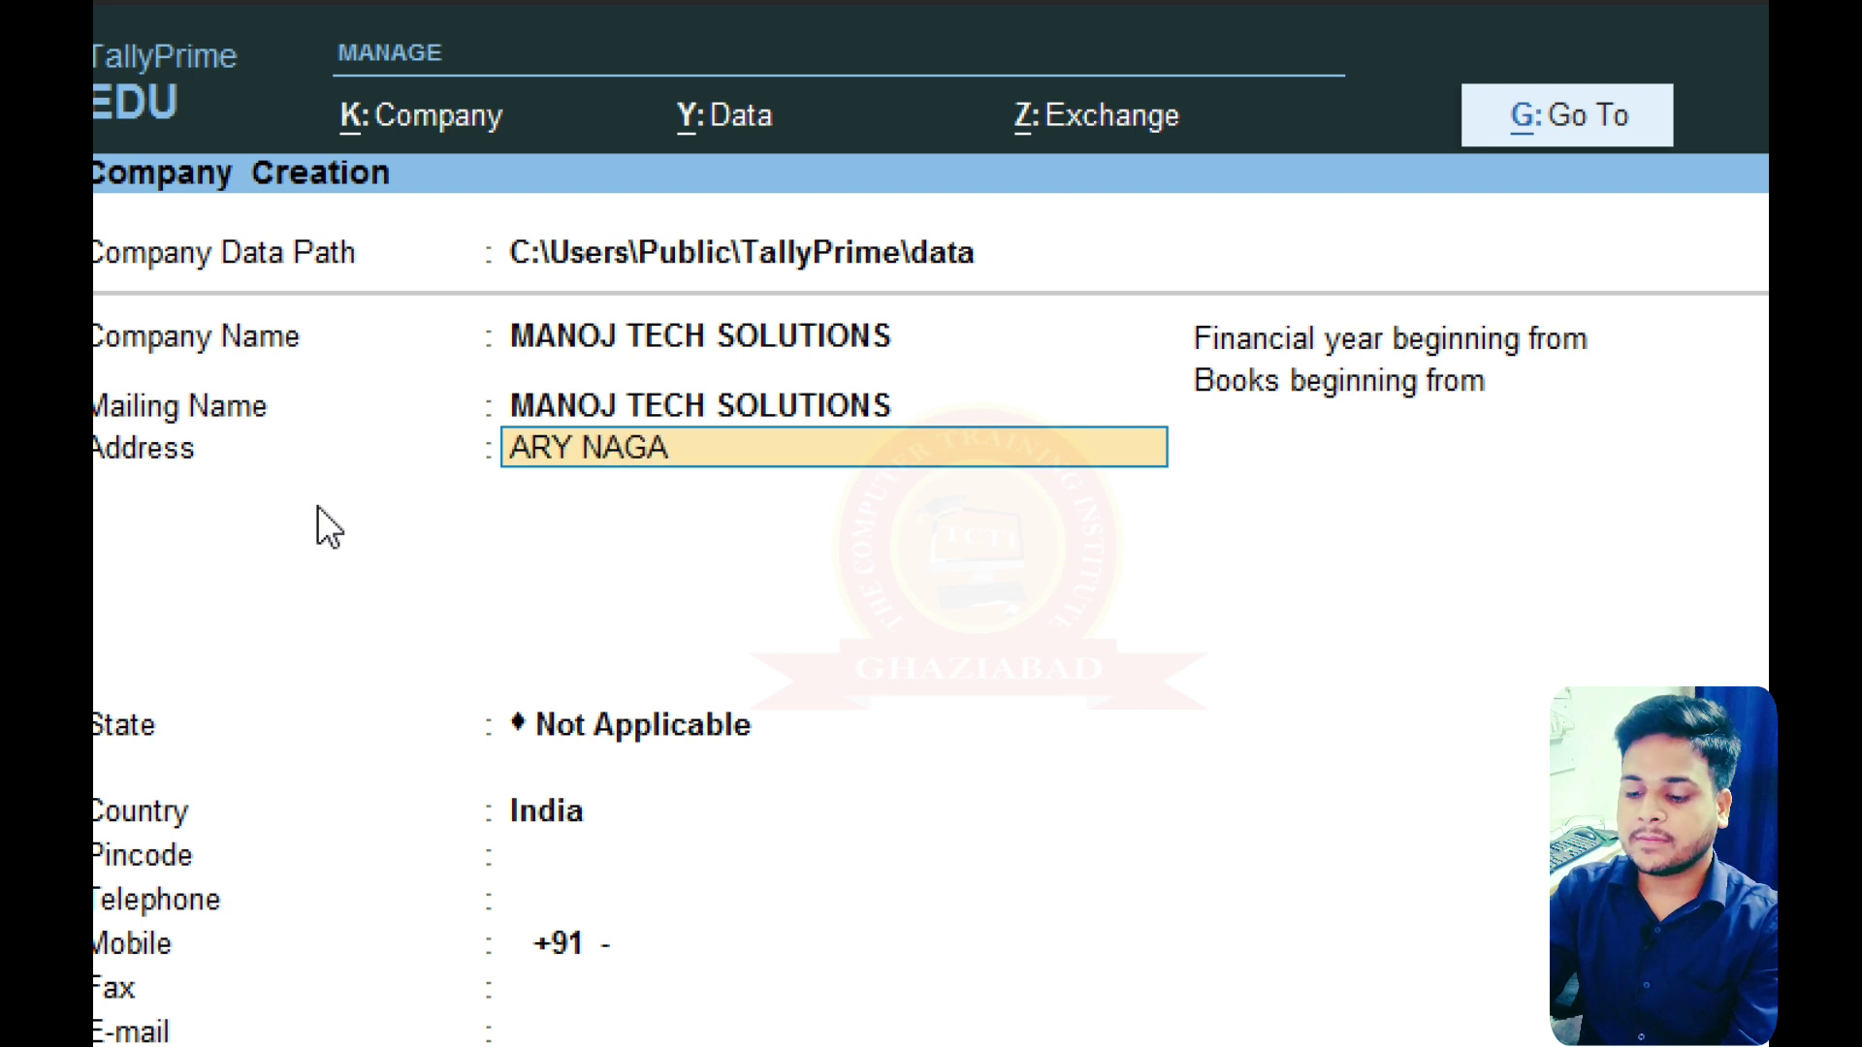
type("R GHA")
key("BackSpace")
key("BackSpace")
key("BackSpace")
key("BackSpace")
key("BackSpace")
key("BackSpace")
key("BackSpace")
key("BackSpace")
key("BackSpace")
key("BackSpace")
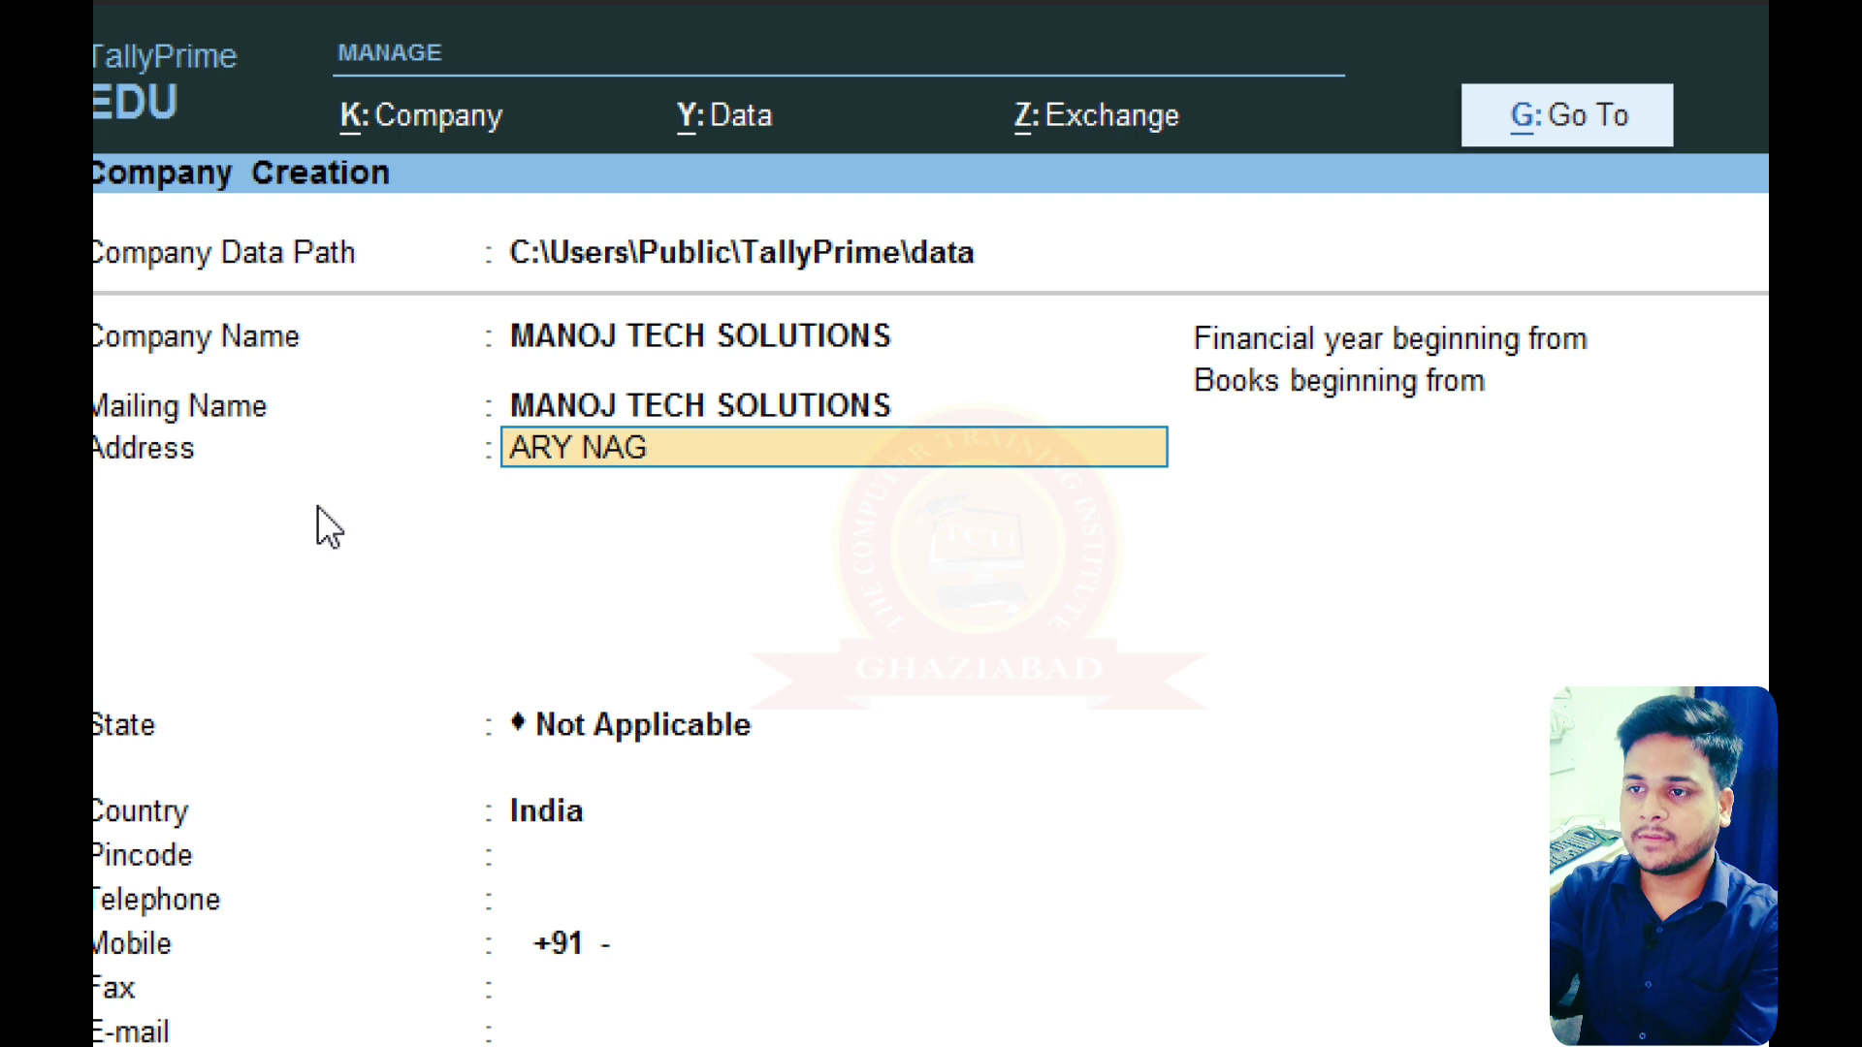
type("A")
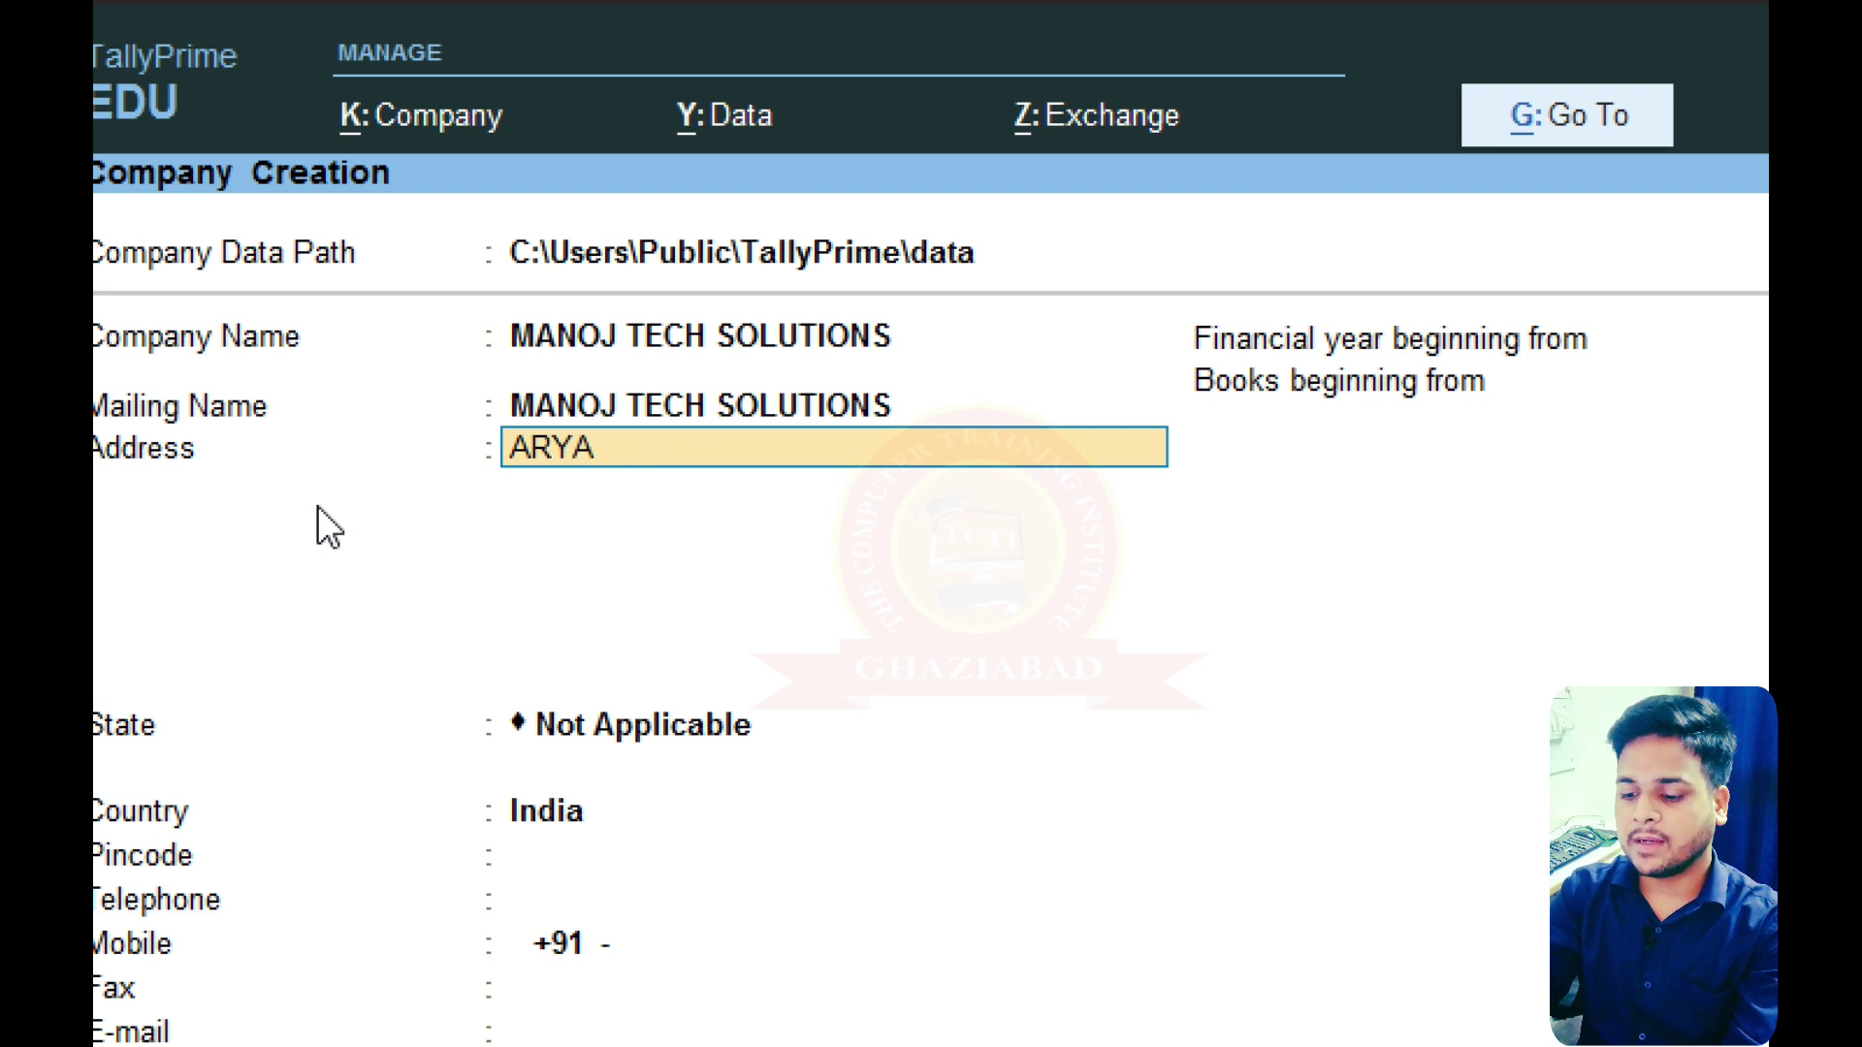
type(" NAGAR GHA")
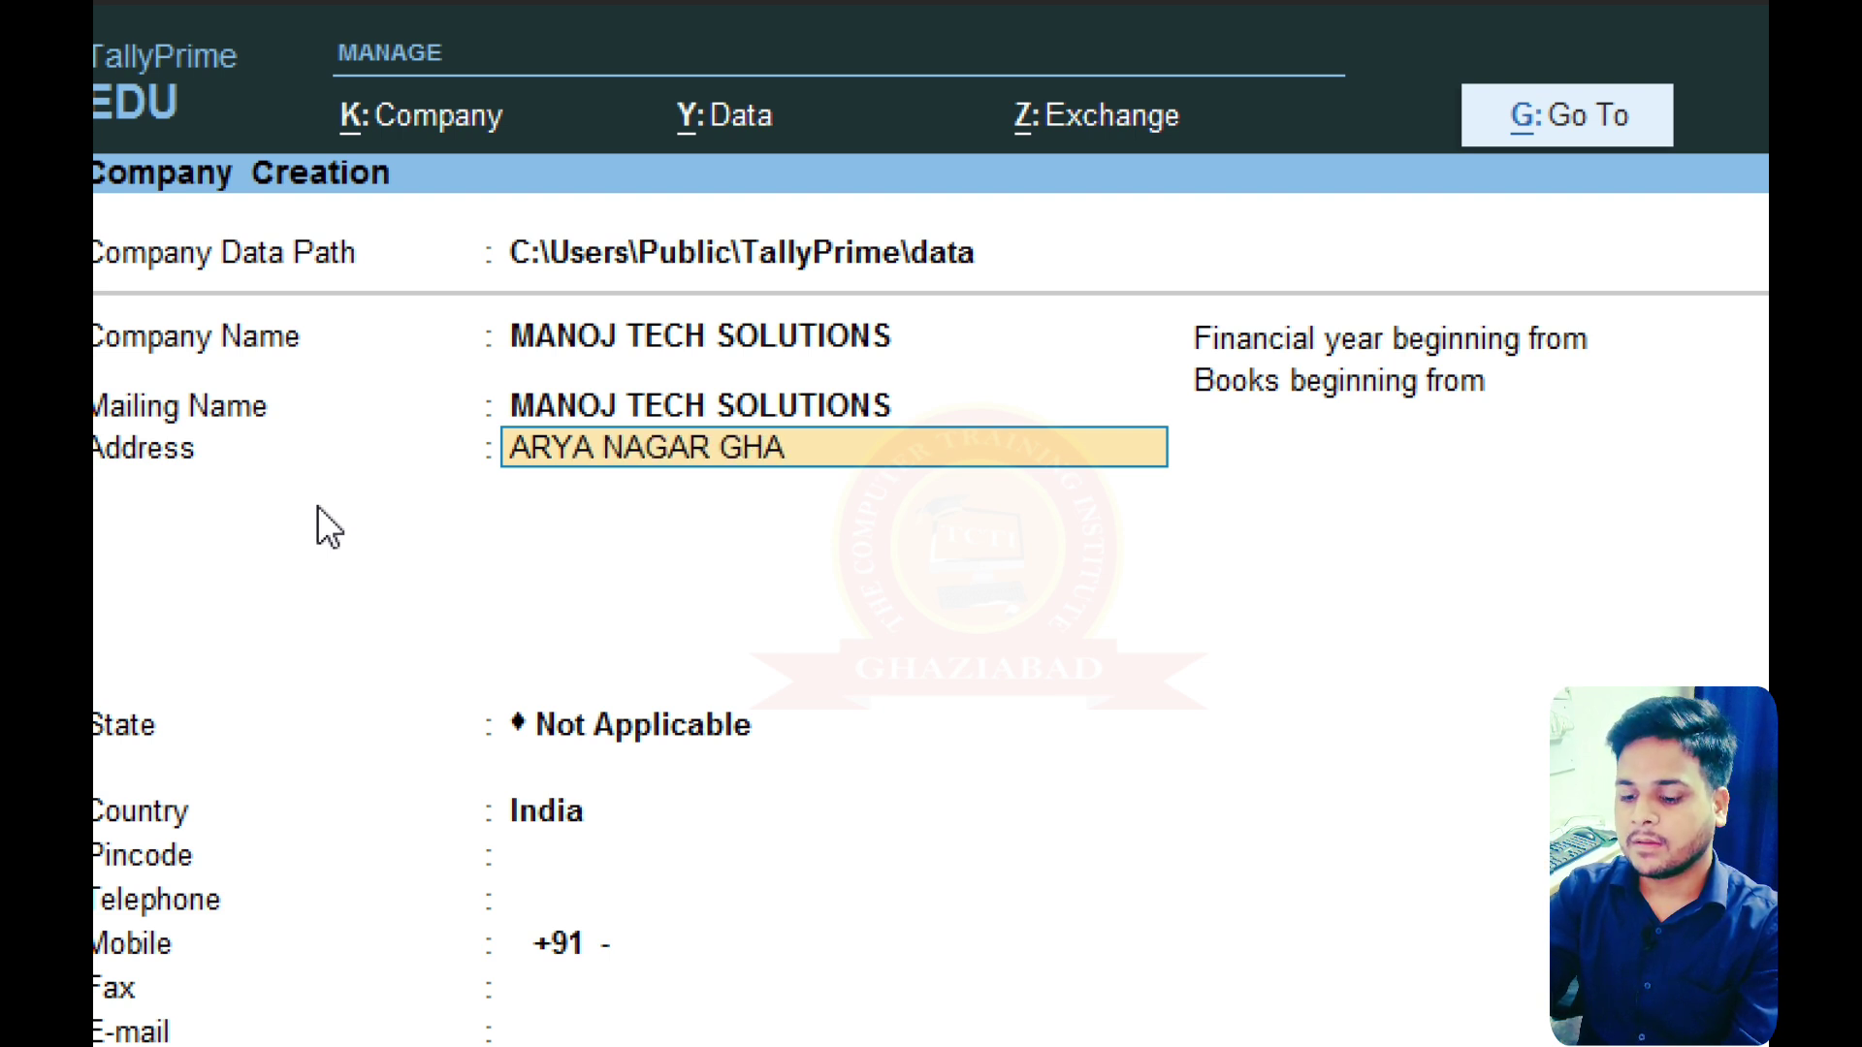
type("IB")
key("BackSpace")
key("BackSpace")
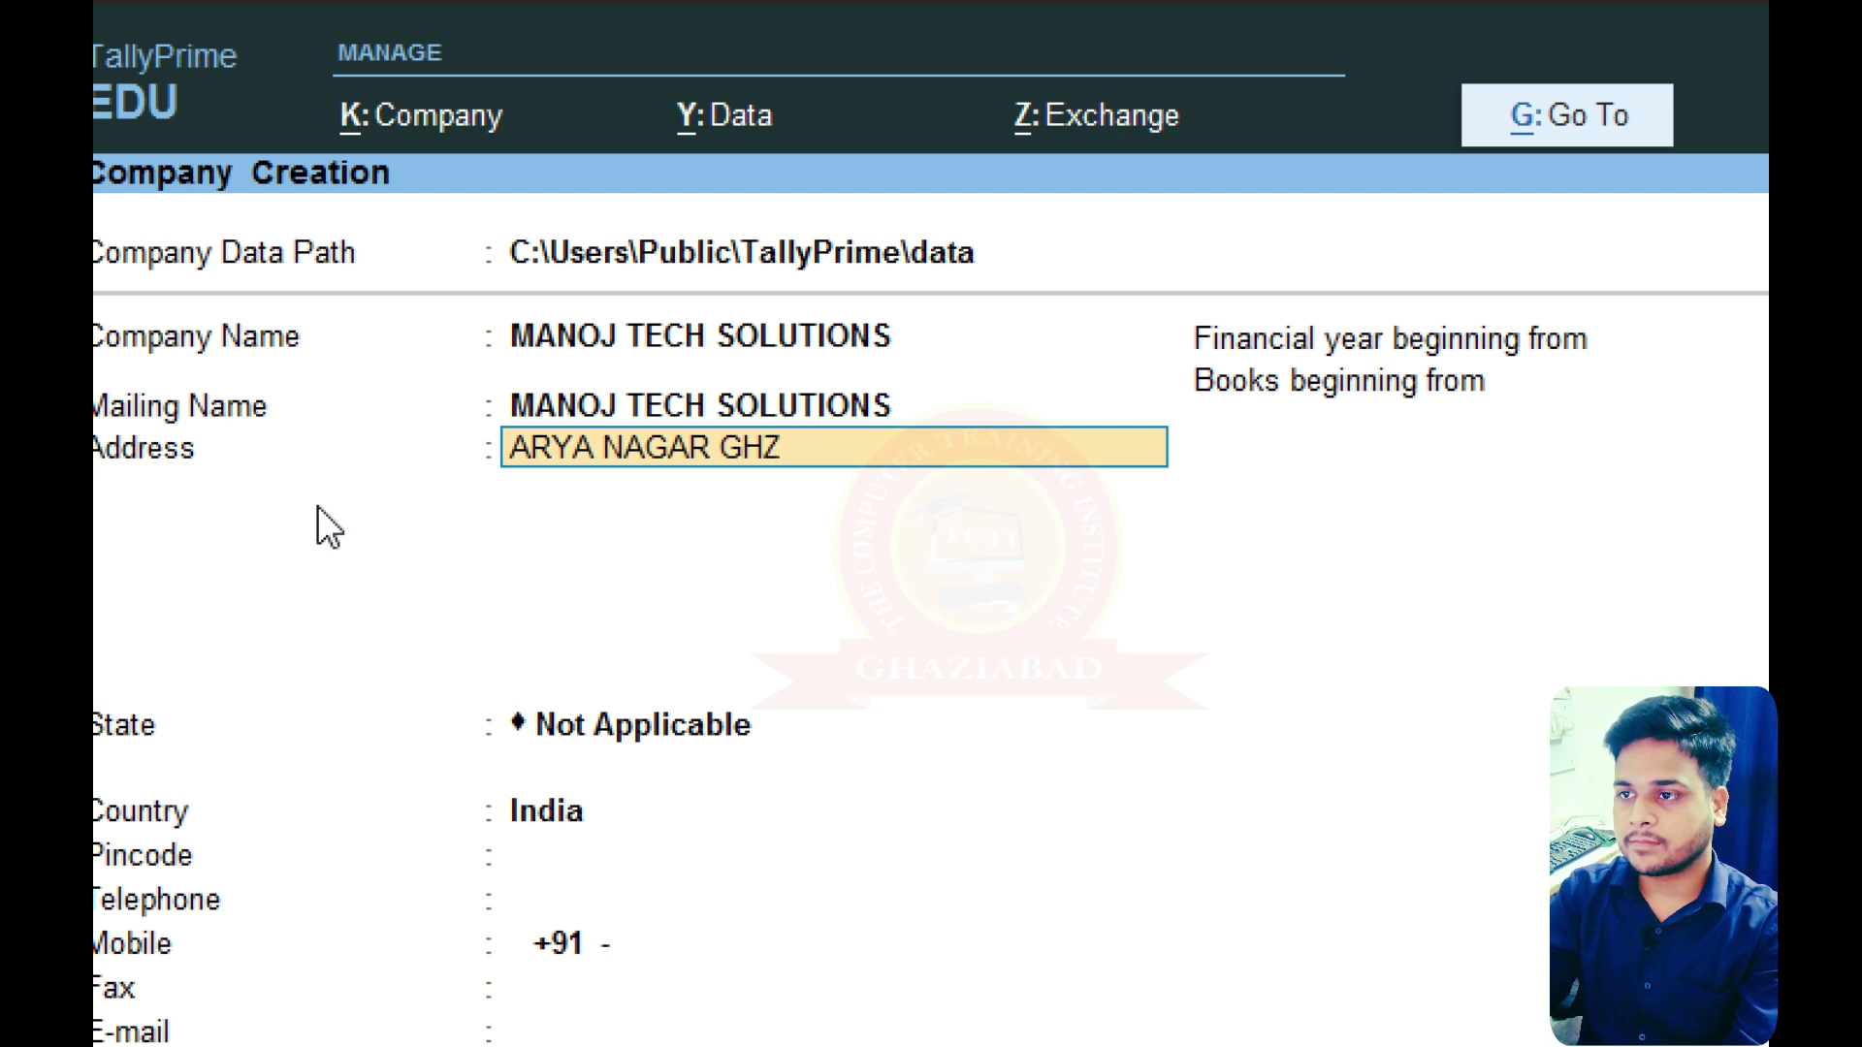
key("BackSpace")
type("AZUI")
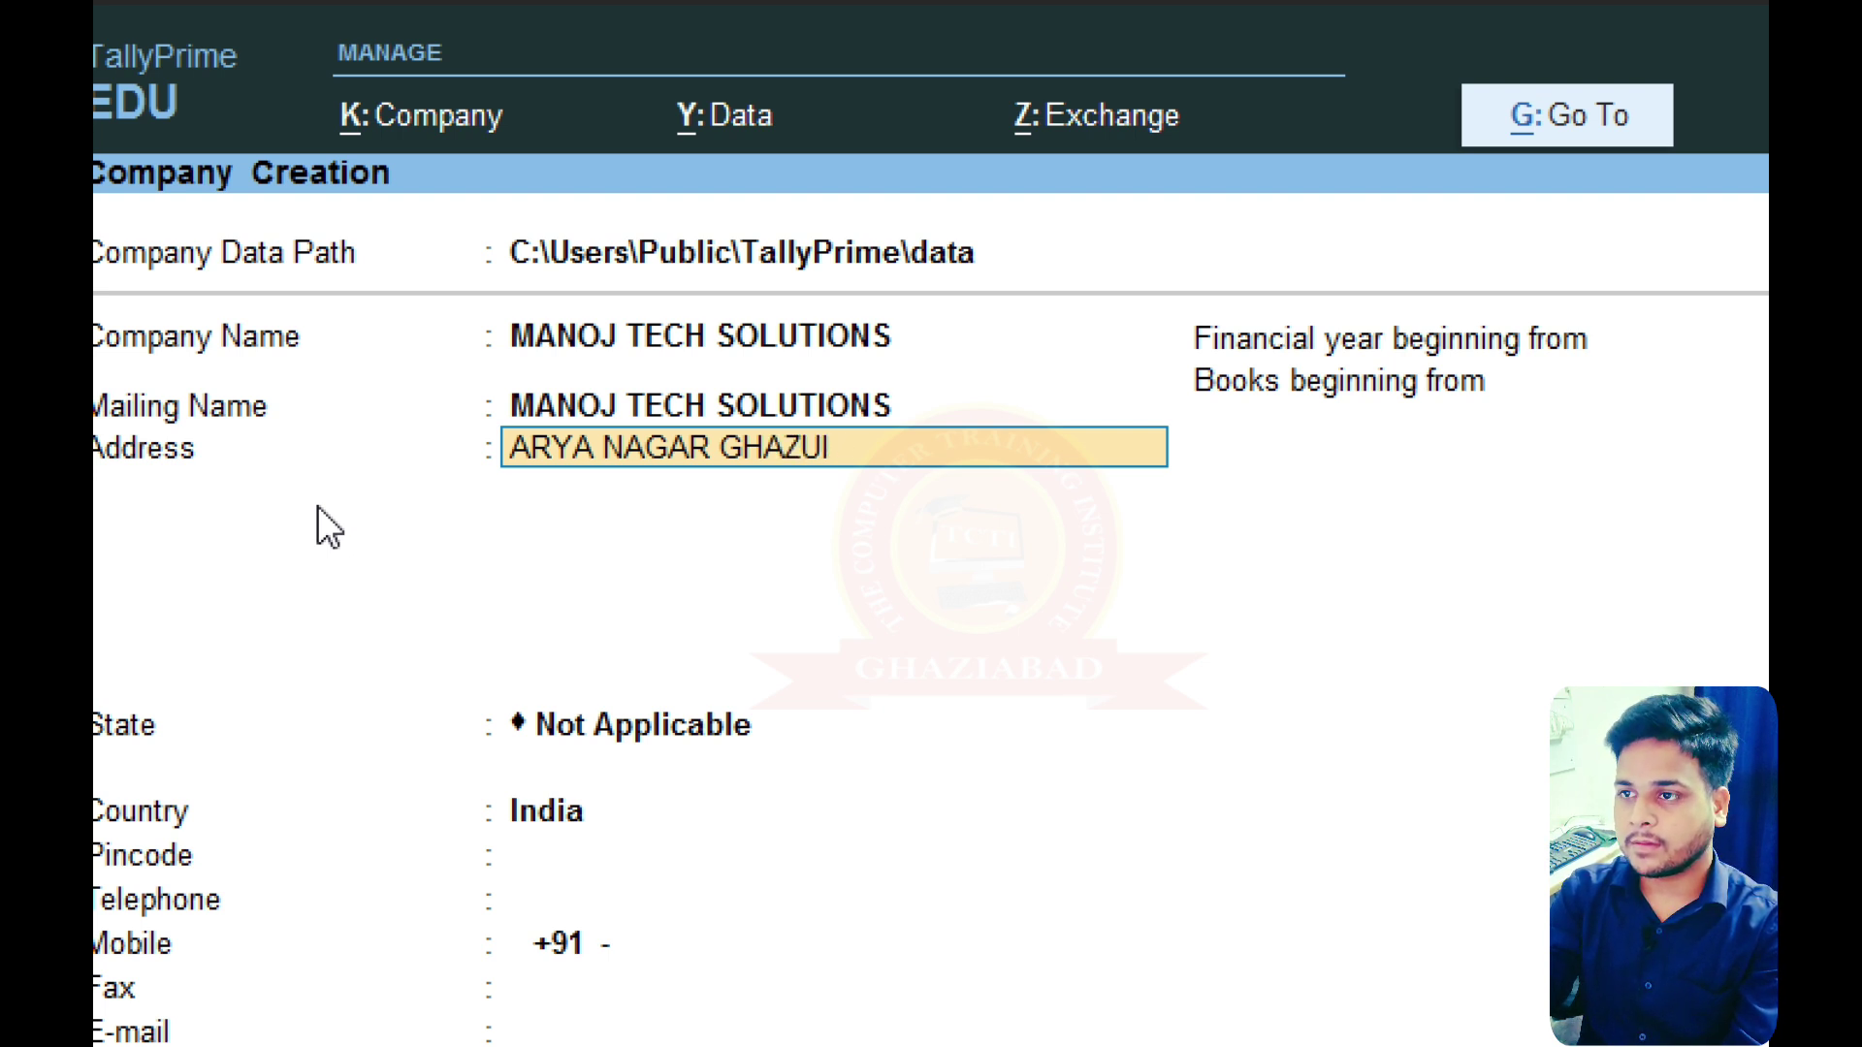
type("AIABAD")
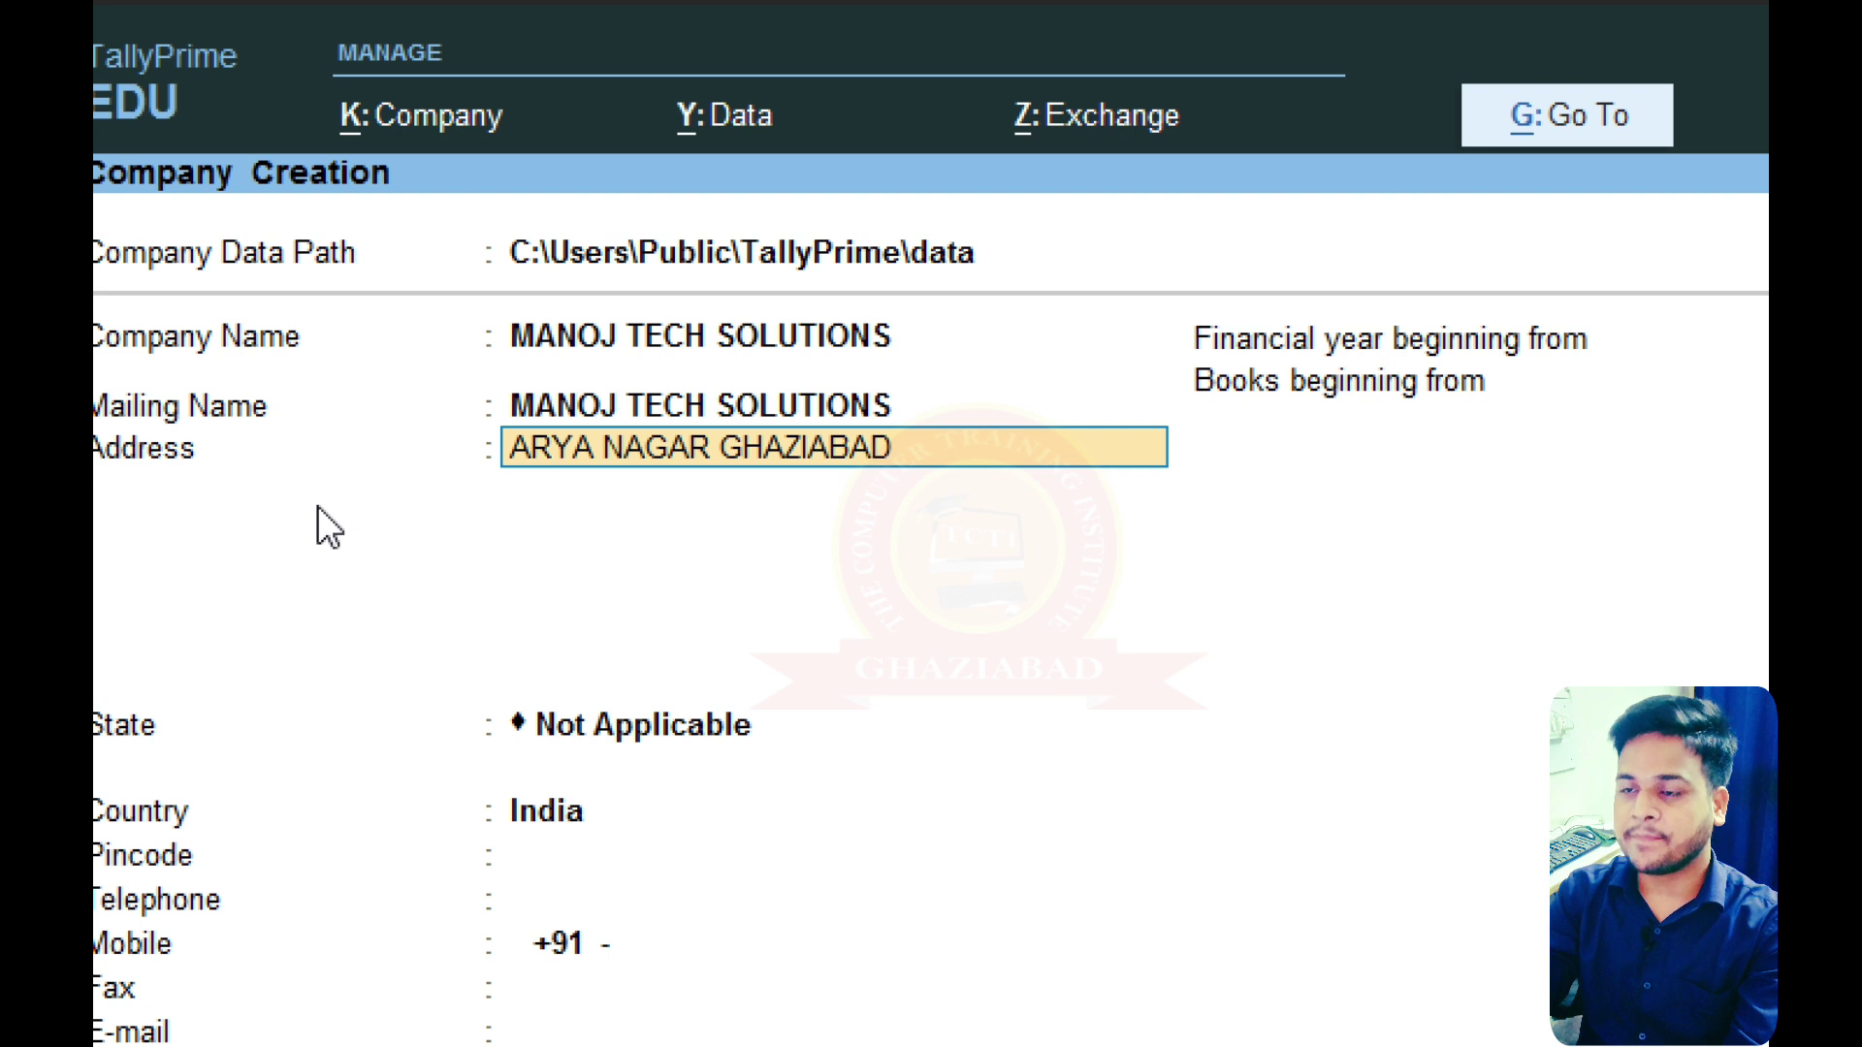
key("Return")
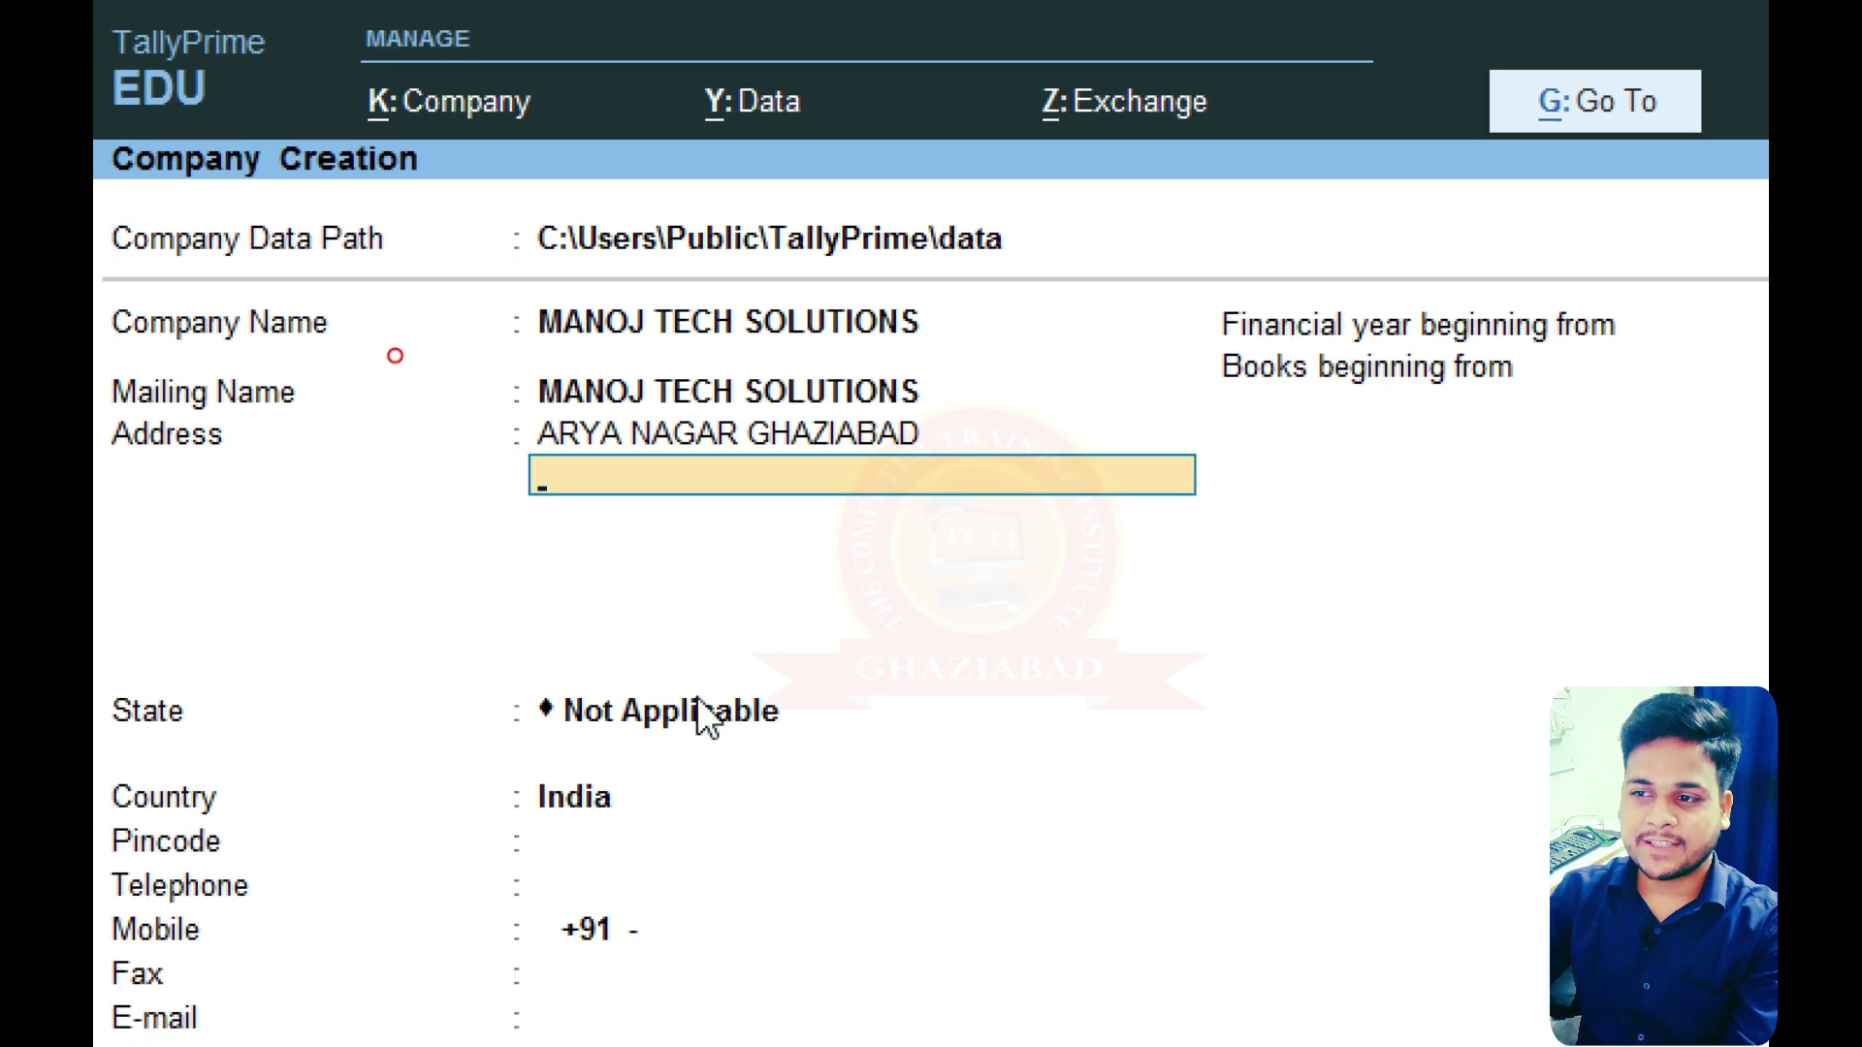
- Set the company's state to Uttar Pradesh
left_click(699, 700)
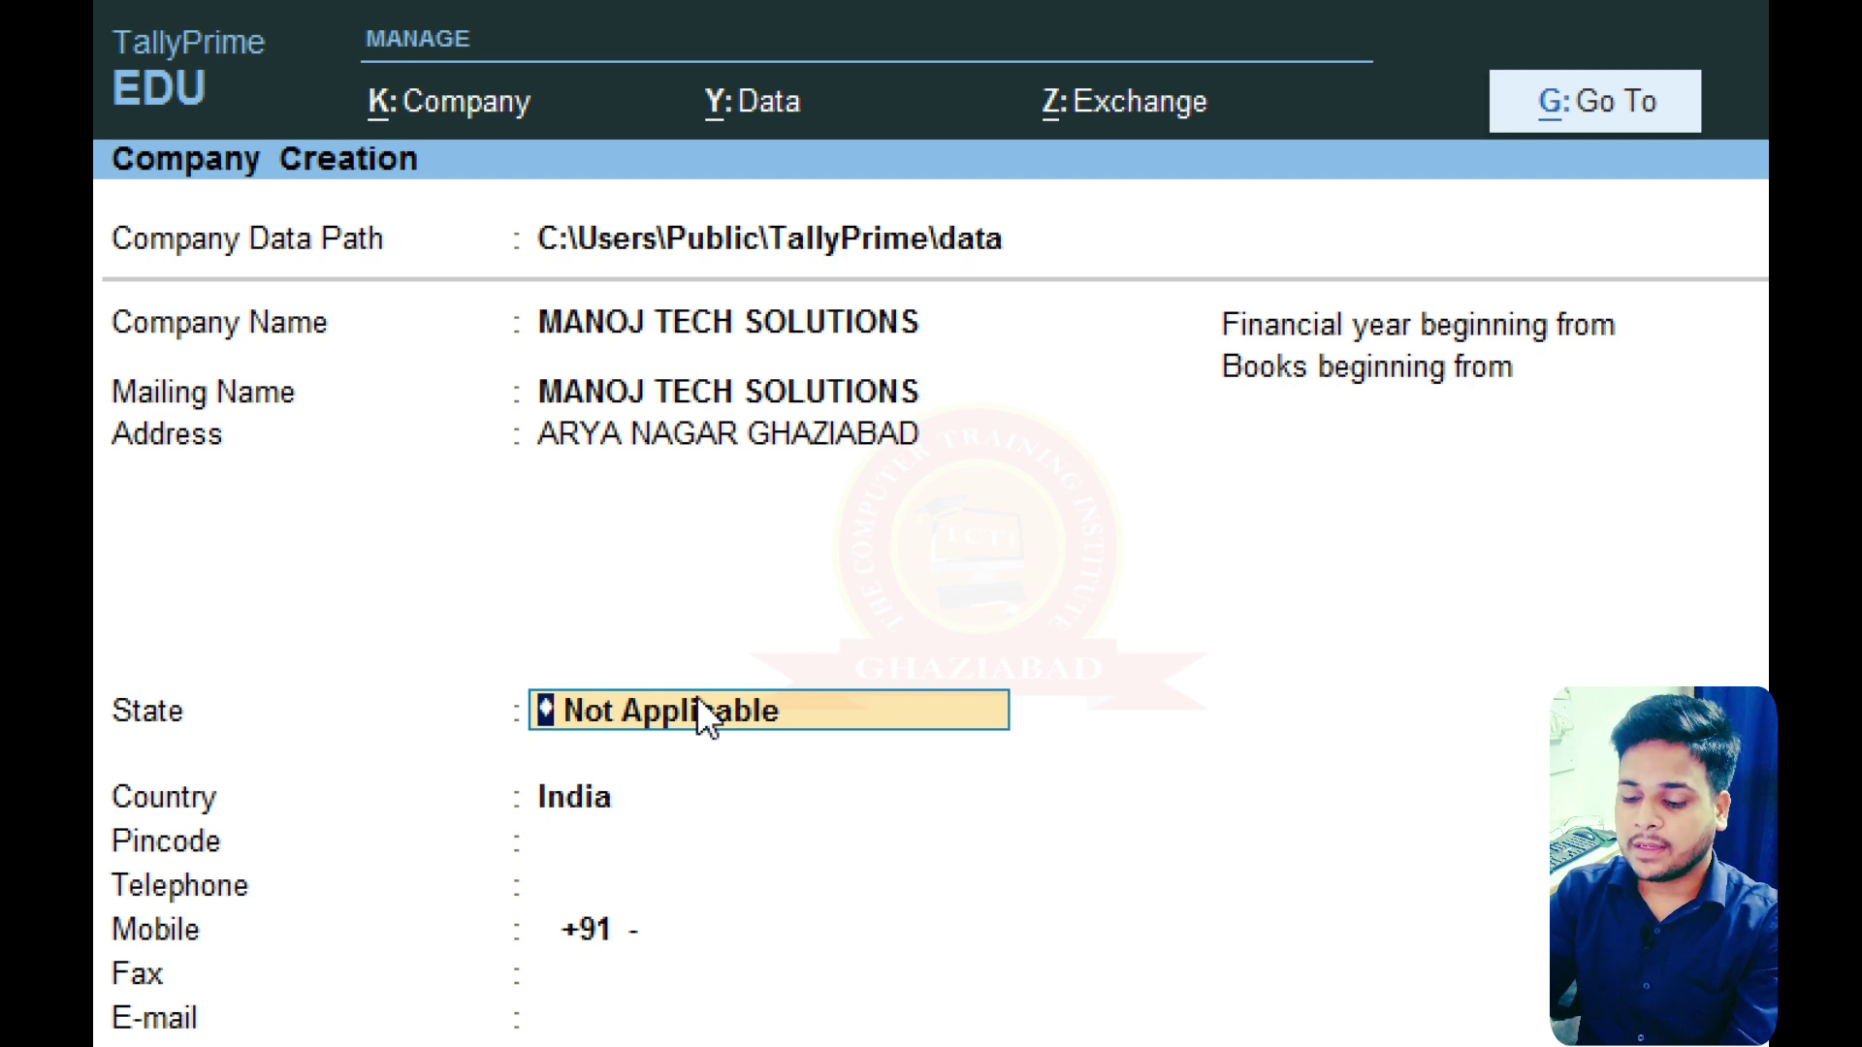
type("U")
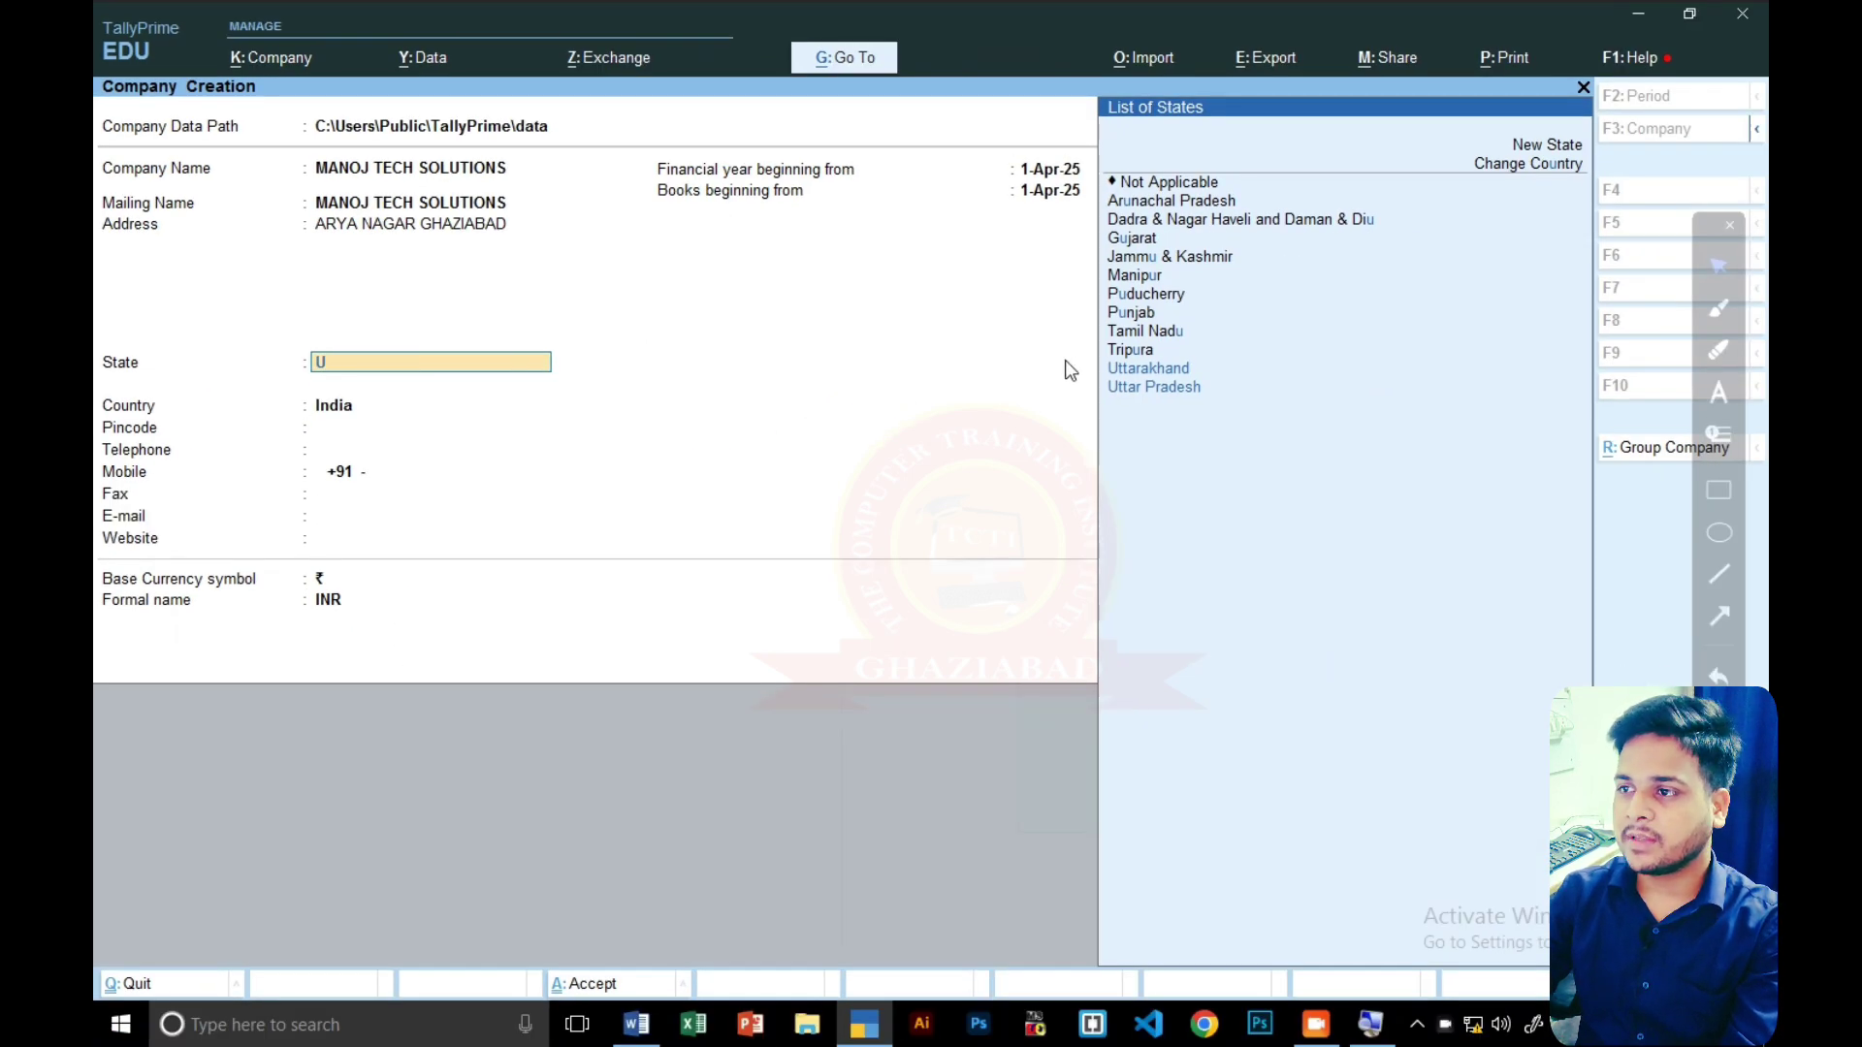
left_click(1161, 396)
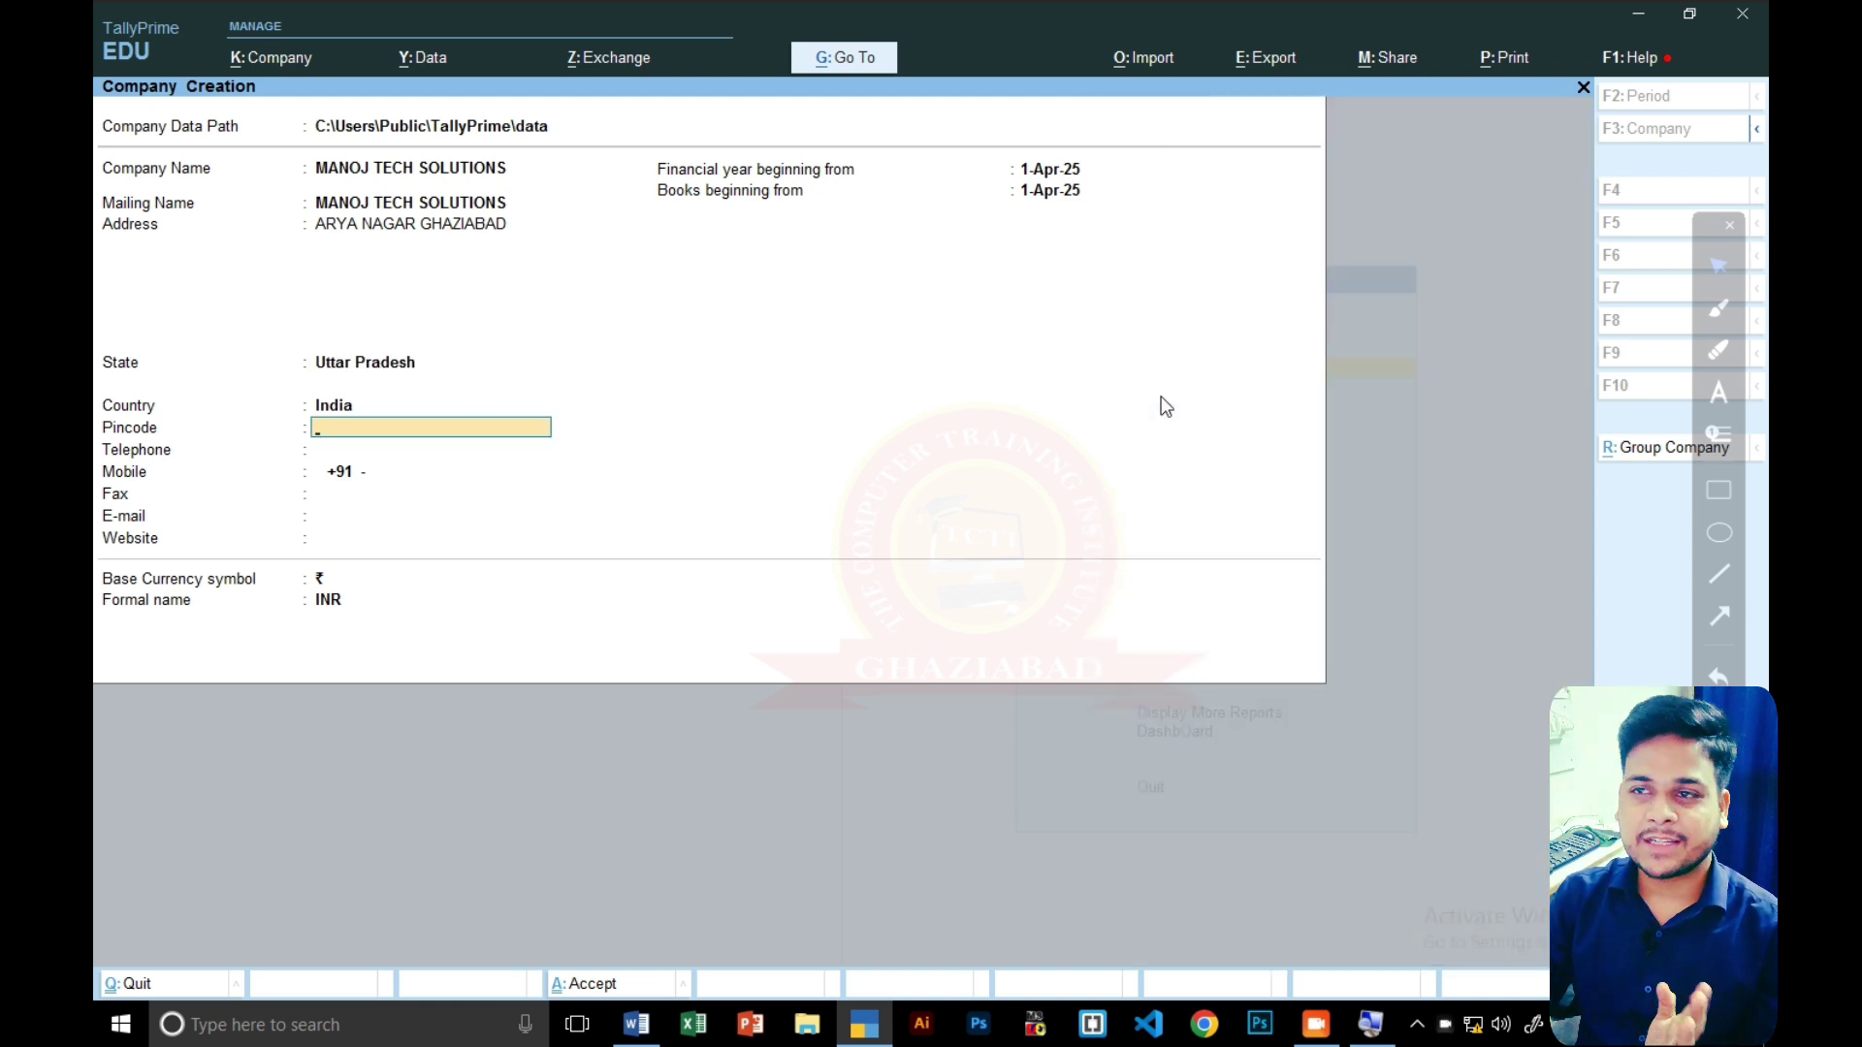
- Leave the contact fields empty, keep 1-Apr-25 as the start of the financial year and books, and save the company
key("Return")
key("Return")
key("Return")
key("Return")
key("Return")
key("Return")
key("Return")
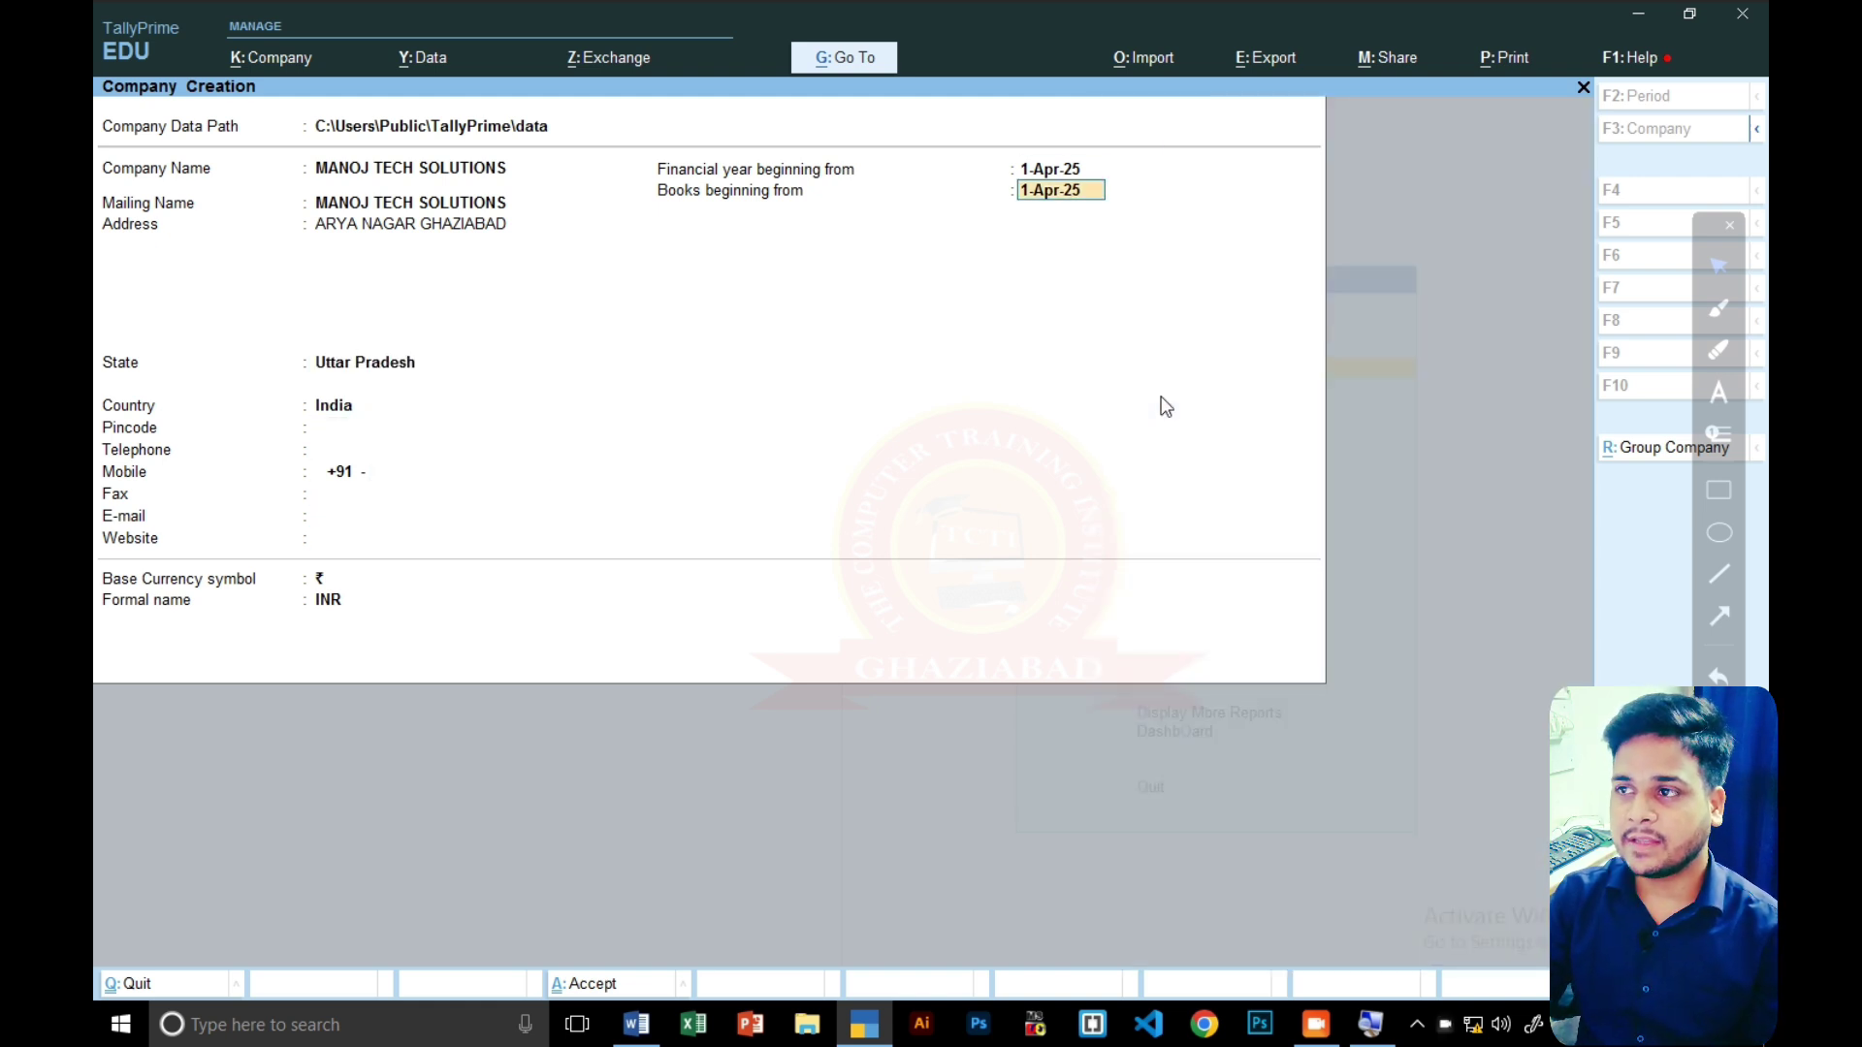
key("BackSpace")
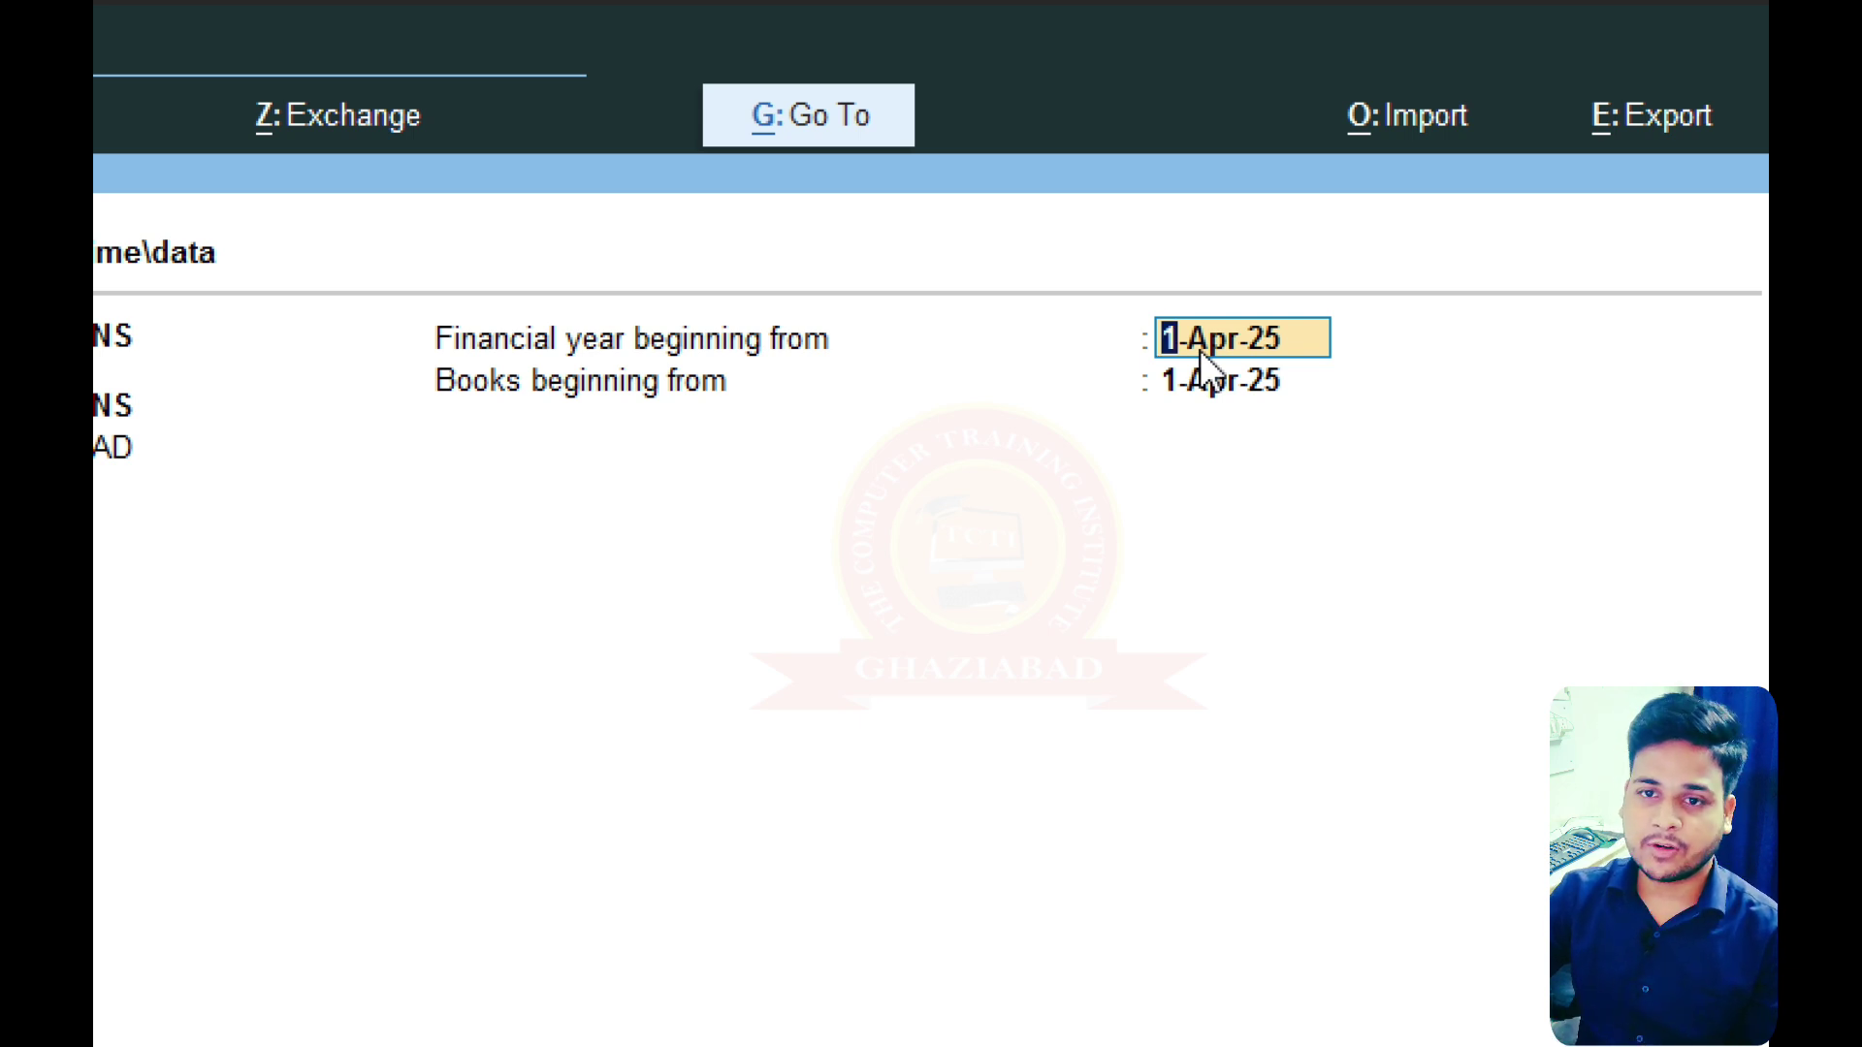
key("Return")
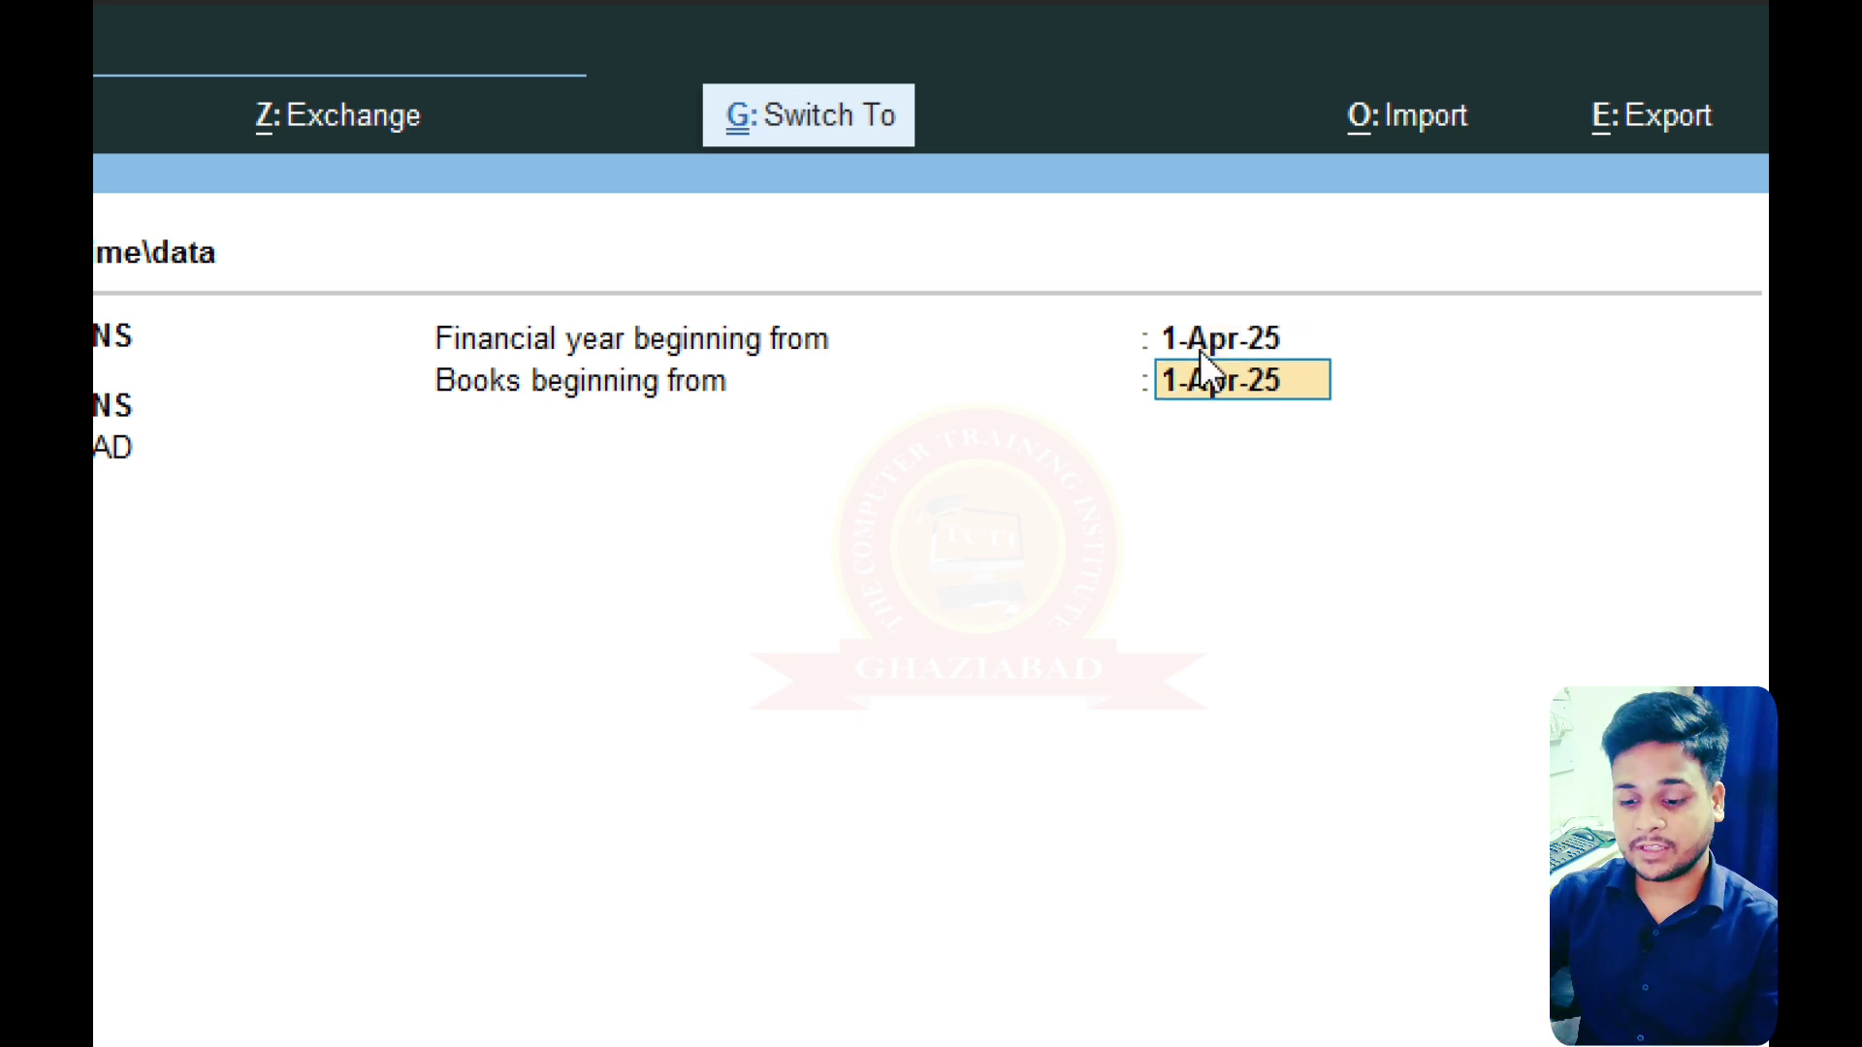
key("ctrl+a")
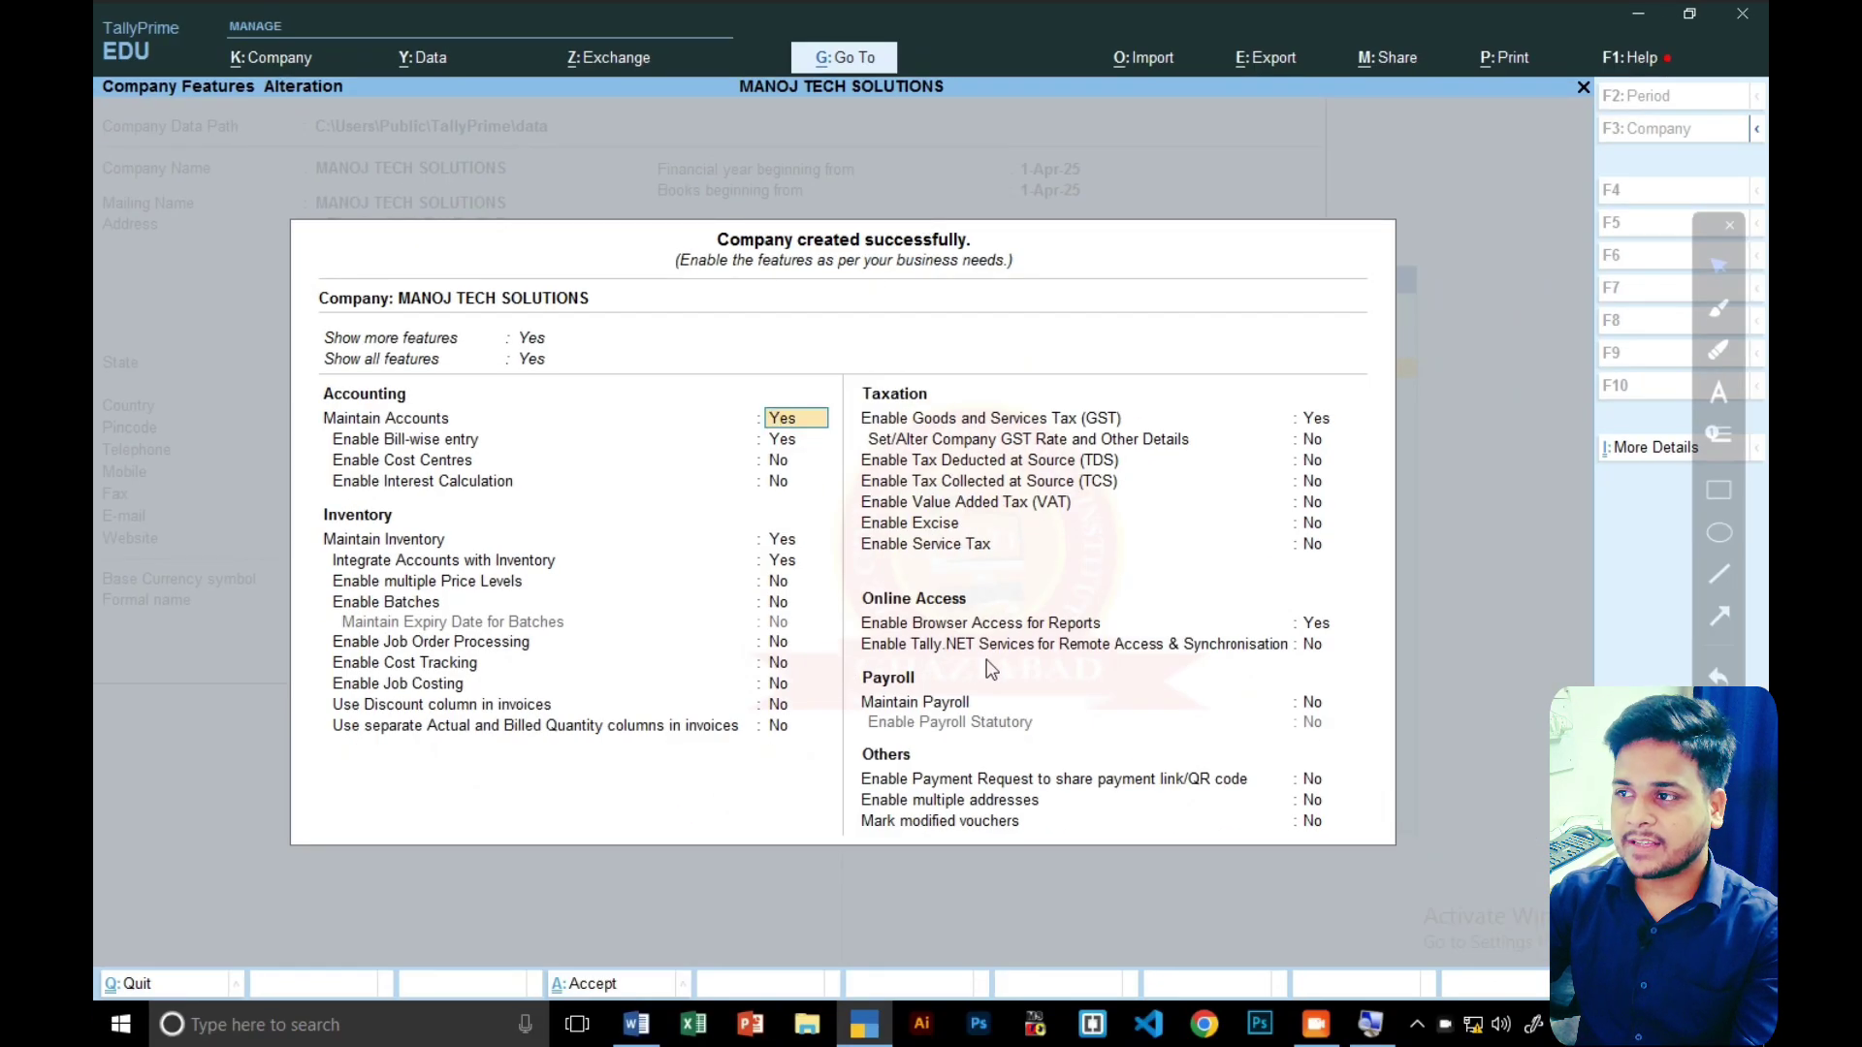
- Keep Goods and Services Tax (GST) enabled in the company features and open the GST registration details
key("Down")
key("Down")
key("Down")
key("Down")
key("Down")
key("Down")
key("Down")
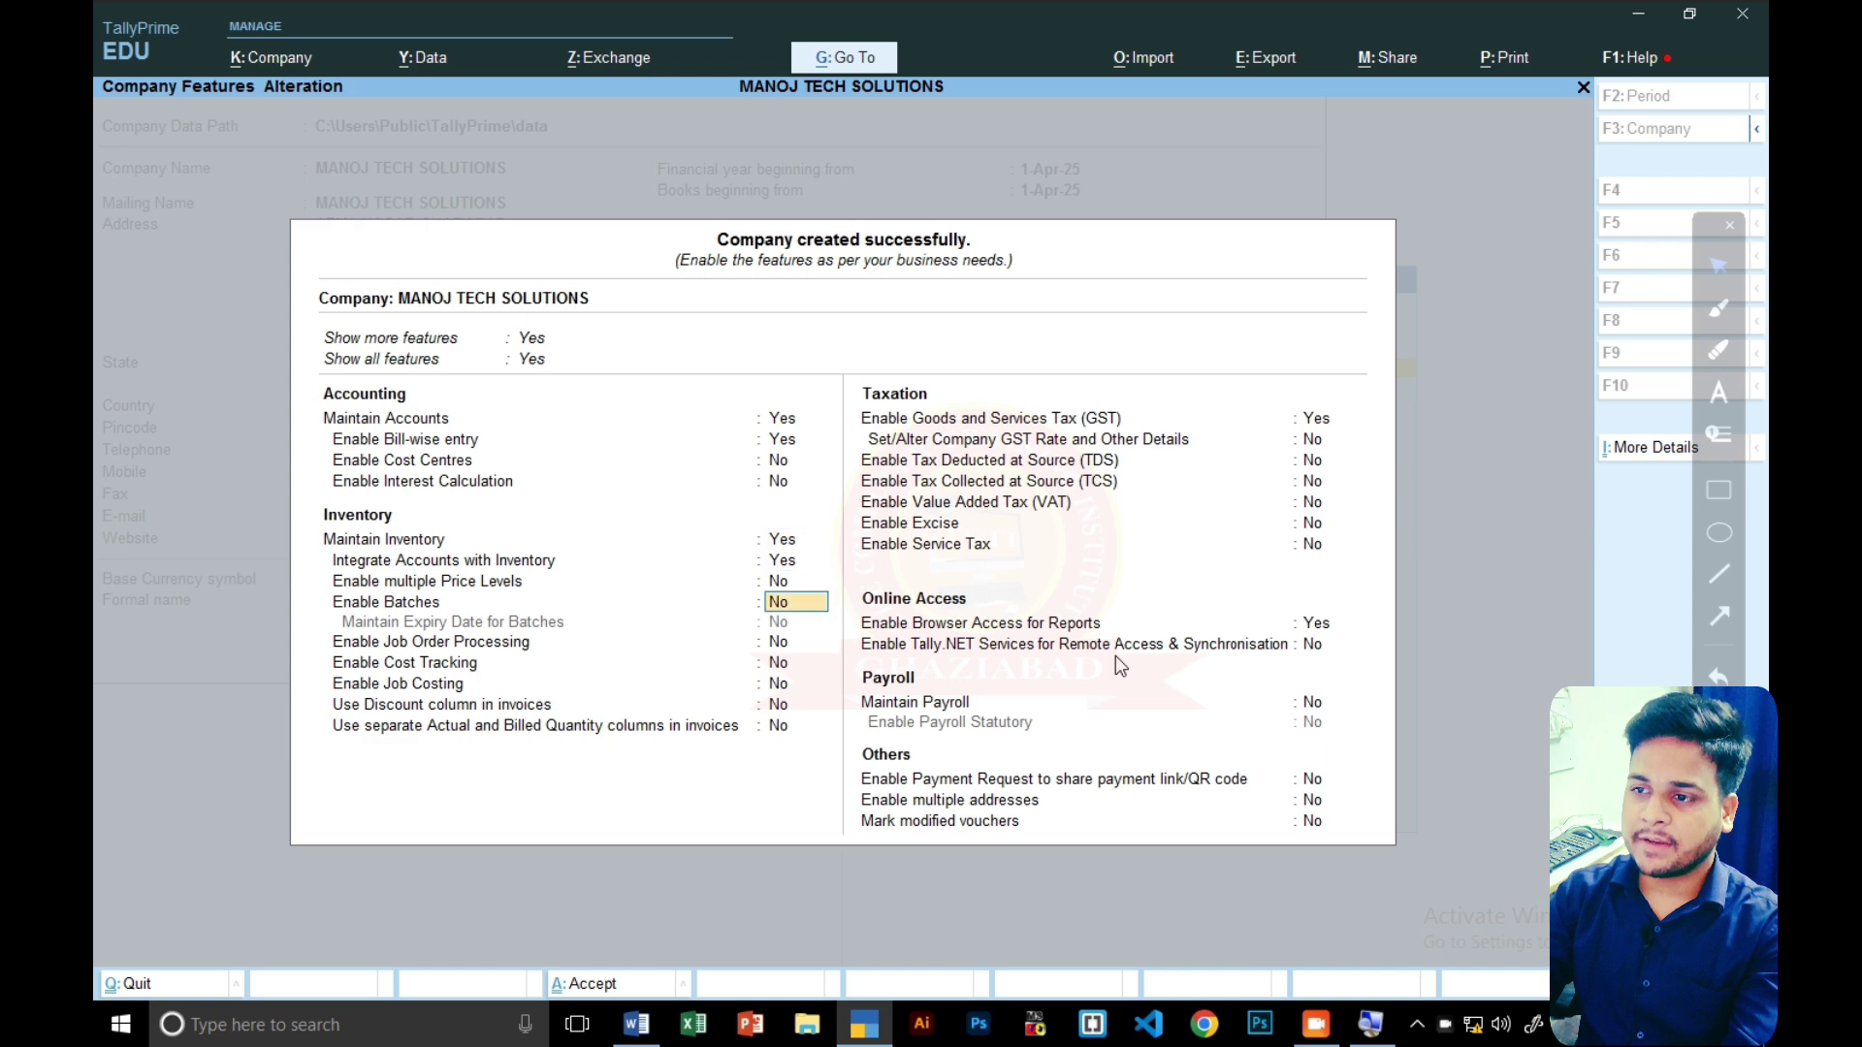
key("Down")
key("Down")
key("Down")
key("Down")
key("Down")
key("Down")
key("Return")
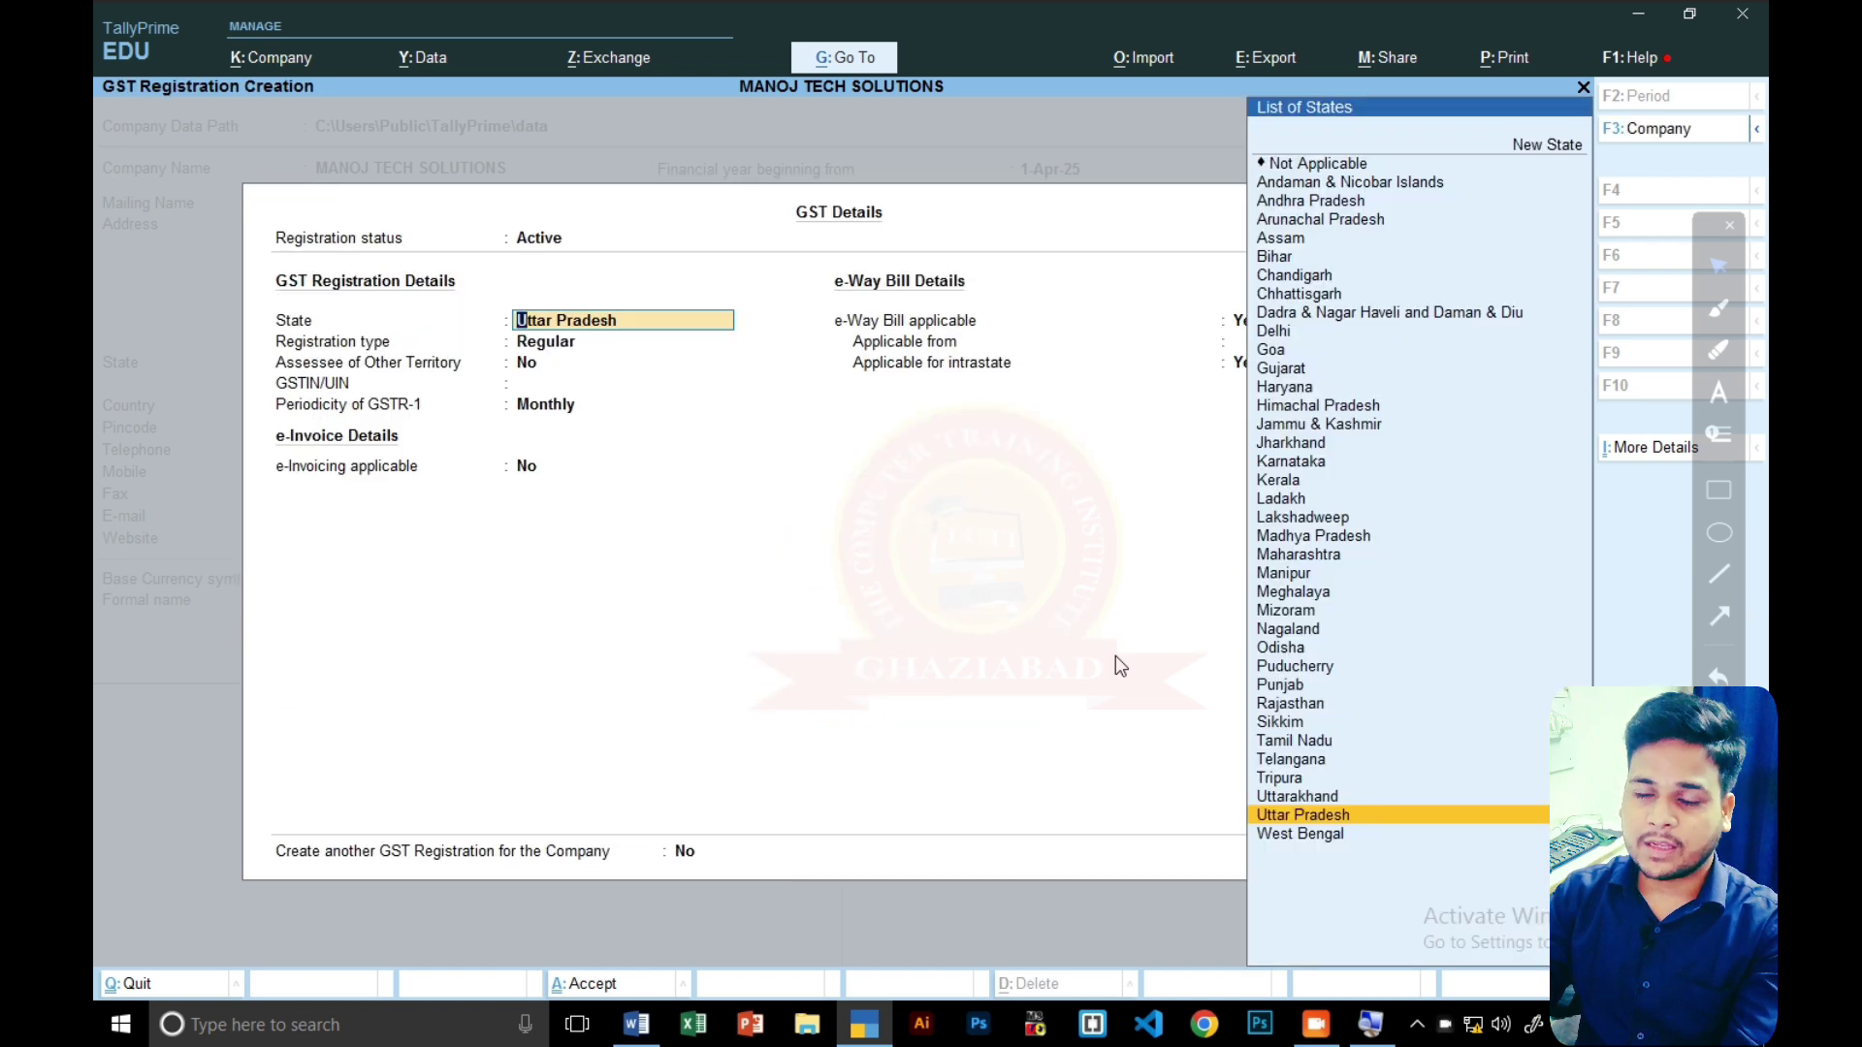
- Accept the GST details with Uttar Pradesh, Regular registration and an empty GSTIN/UIN, and save the company features
key("Return")
key("Return")
key("Return")
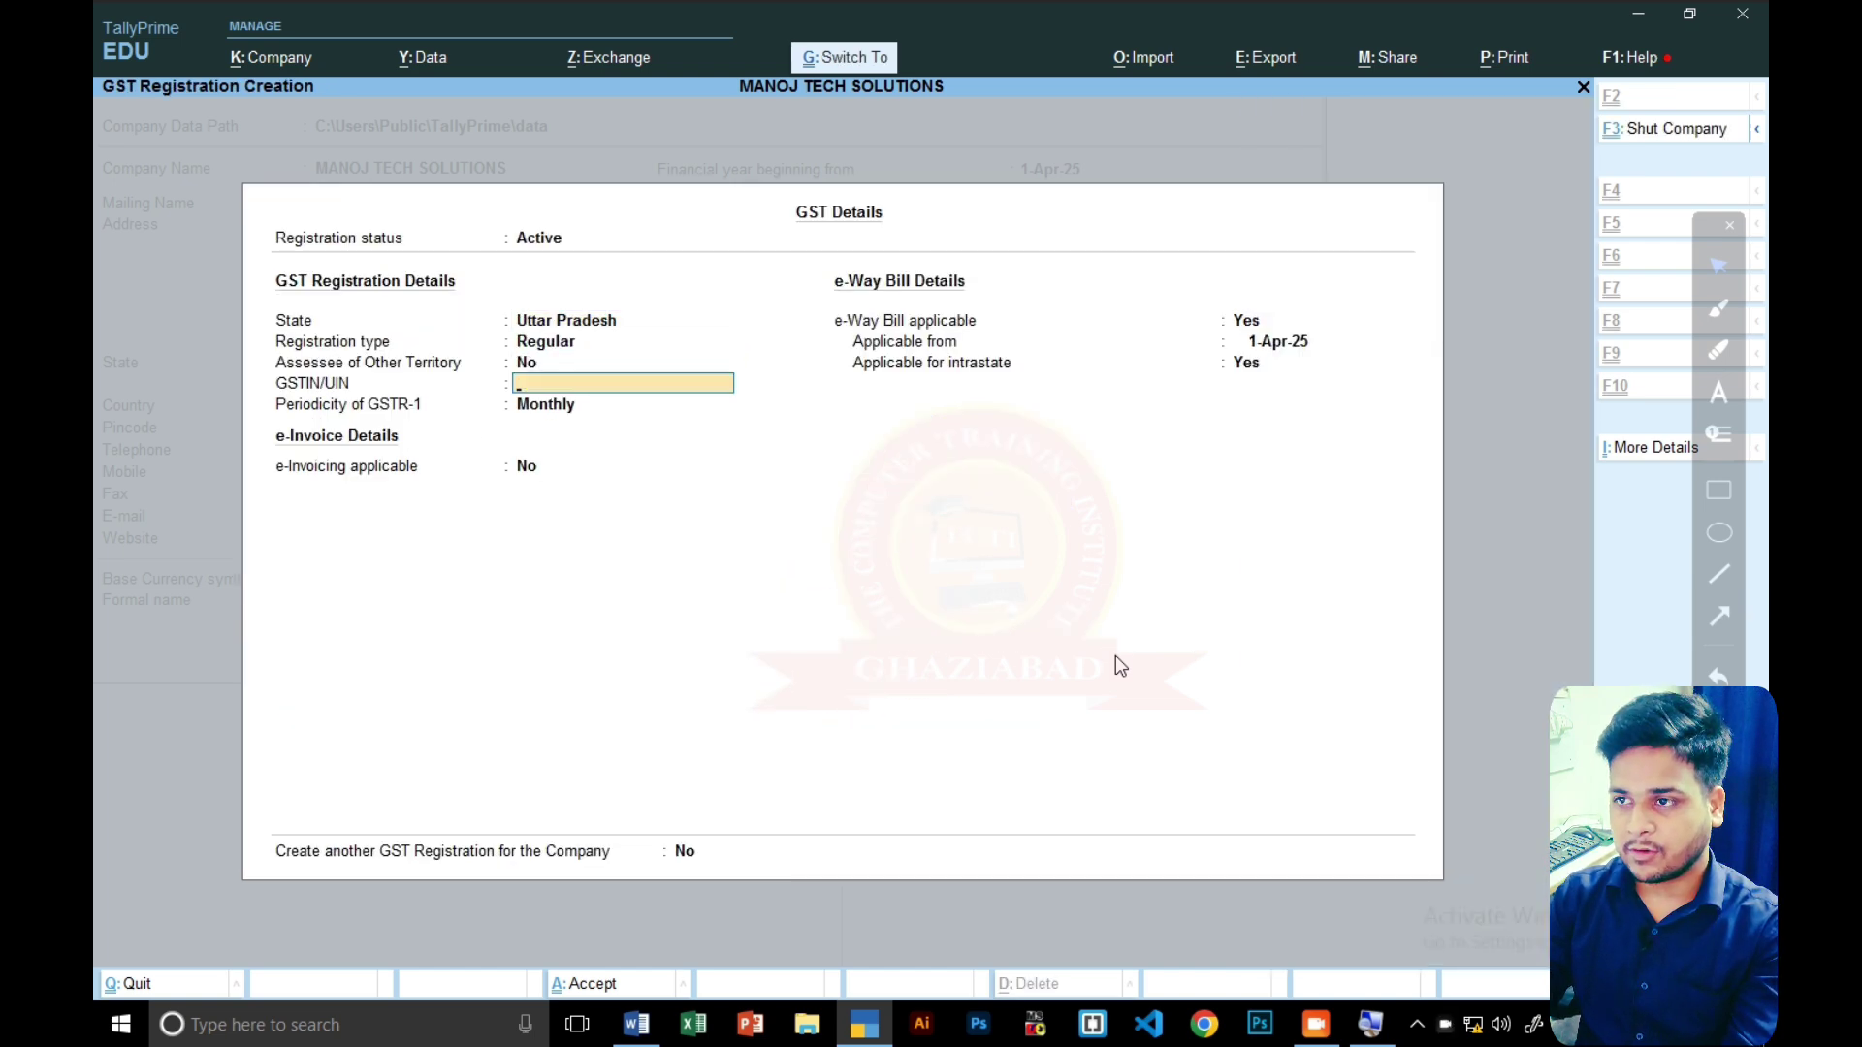
key("ctrl+a")
key("ctrl+a")
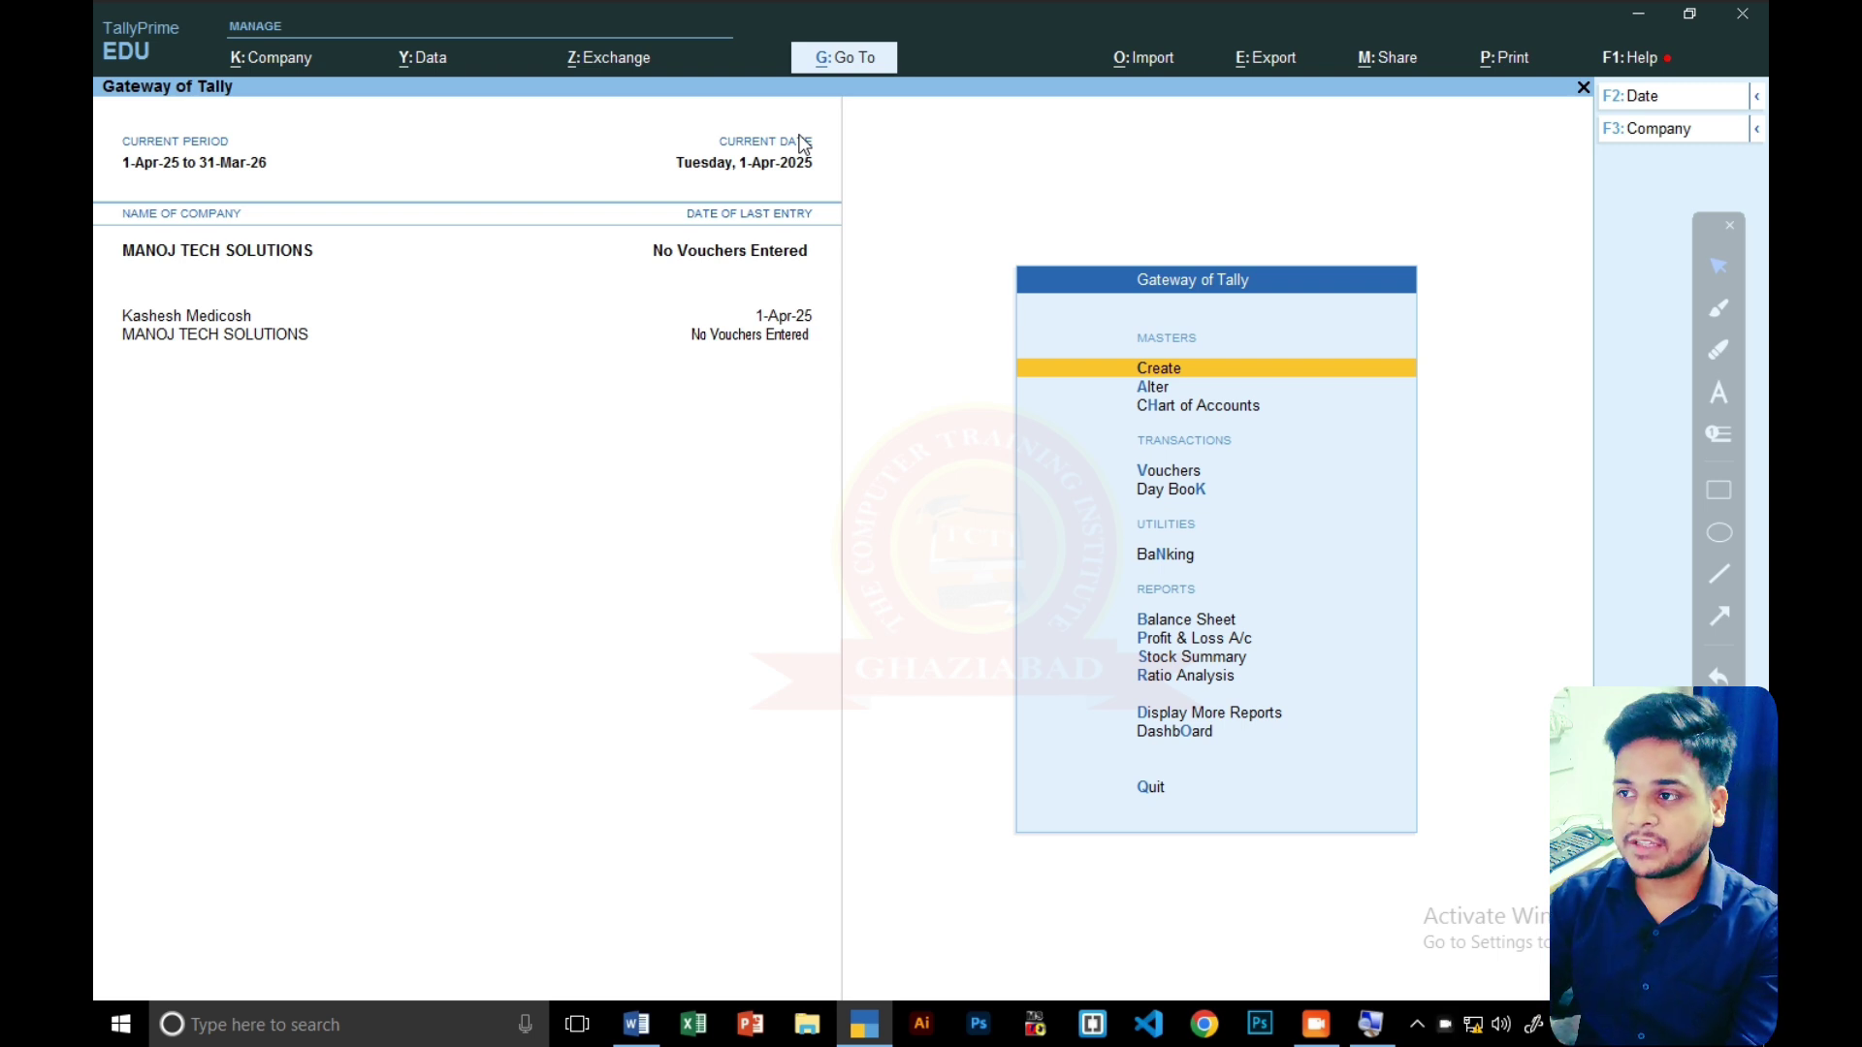
- Open voucher entry for MANOJ TECH SOLUTIONS from the Gateway of Tally
key("Down")
key("Down")
key("Down")
key("Return")
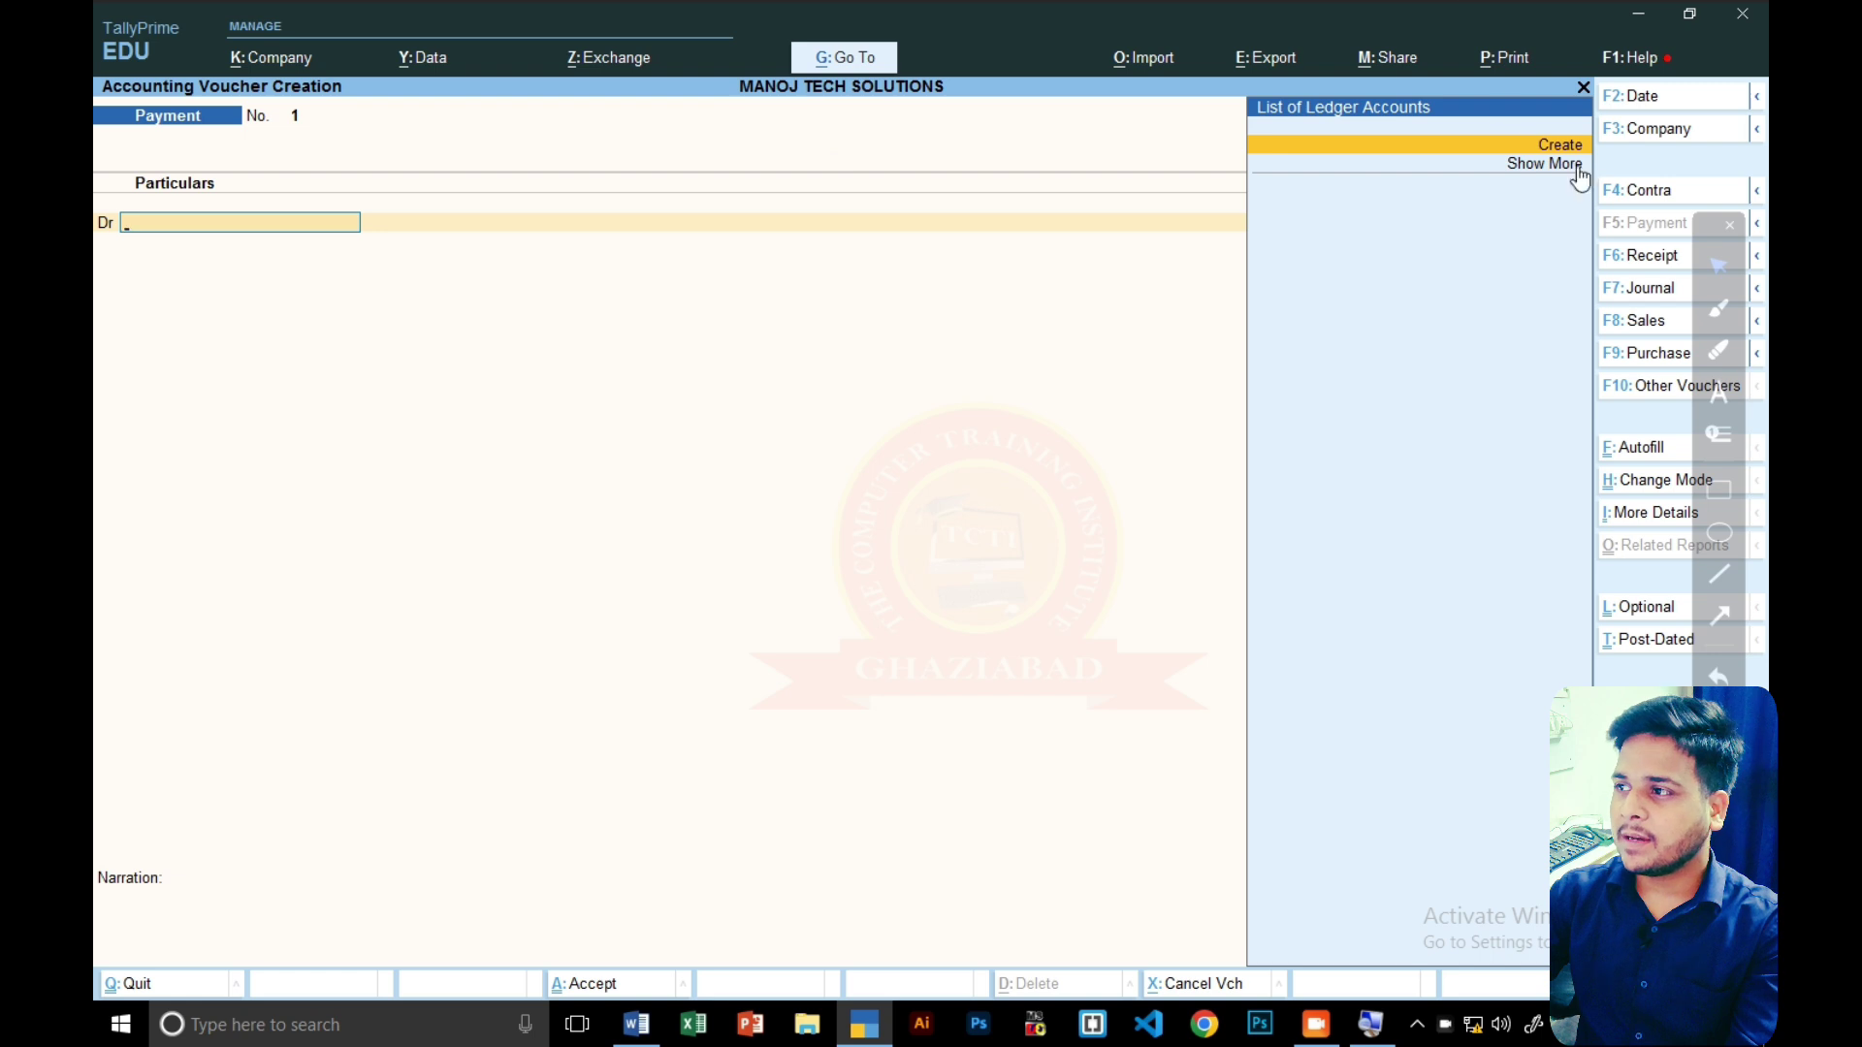
left_click(1728, 235)
left_click(1728, 235)
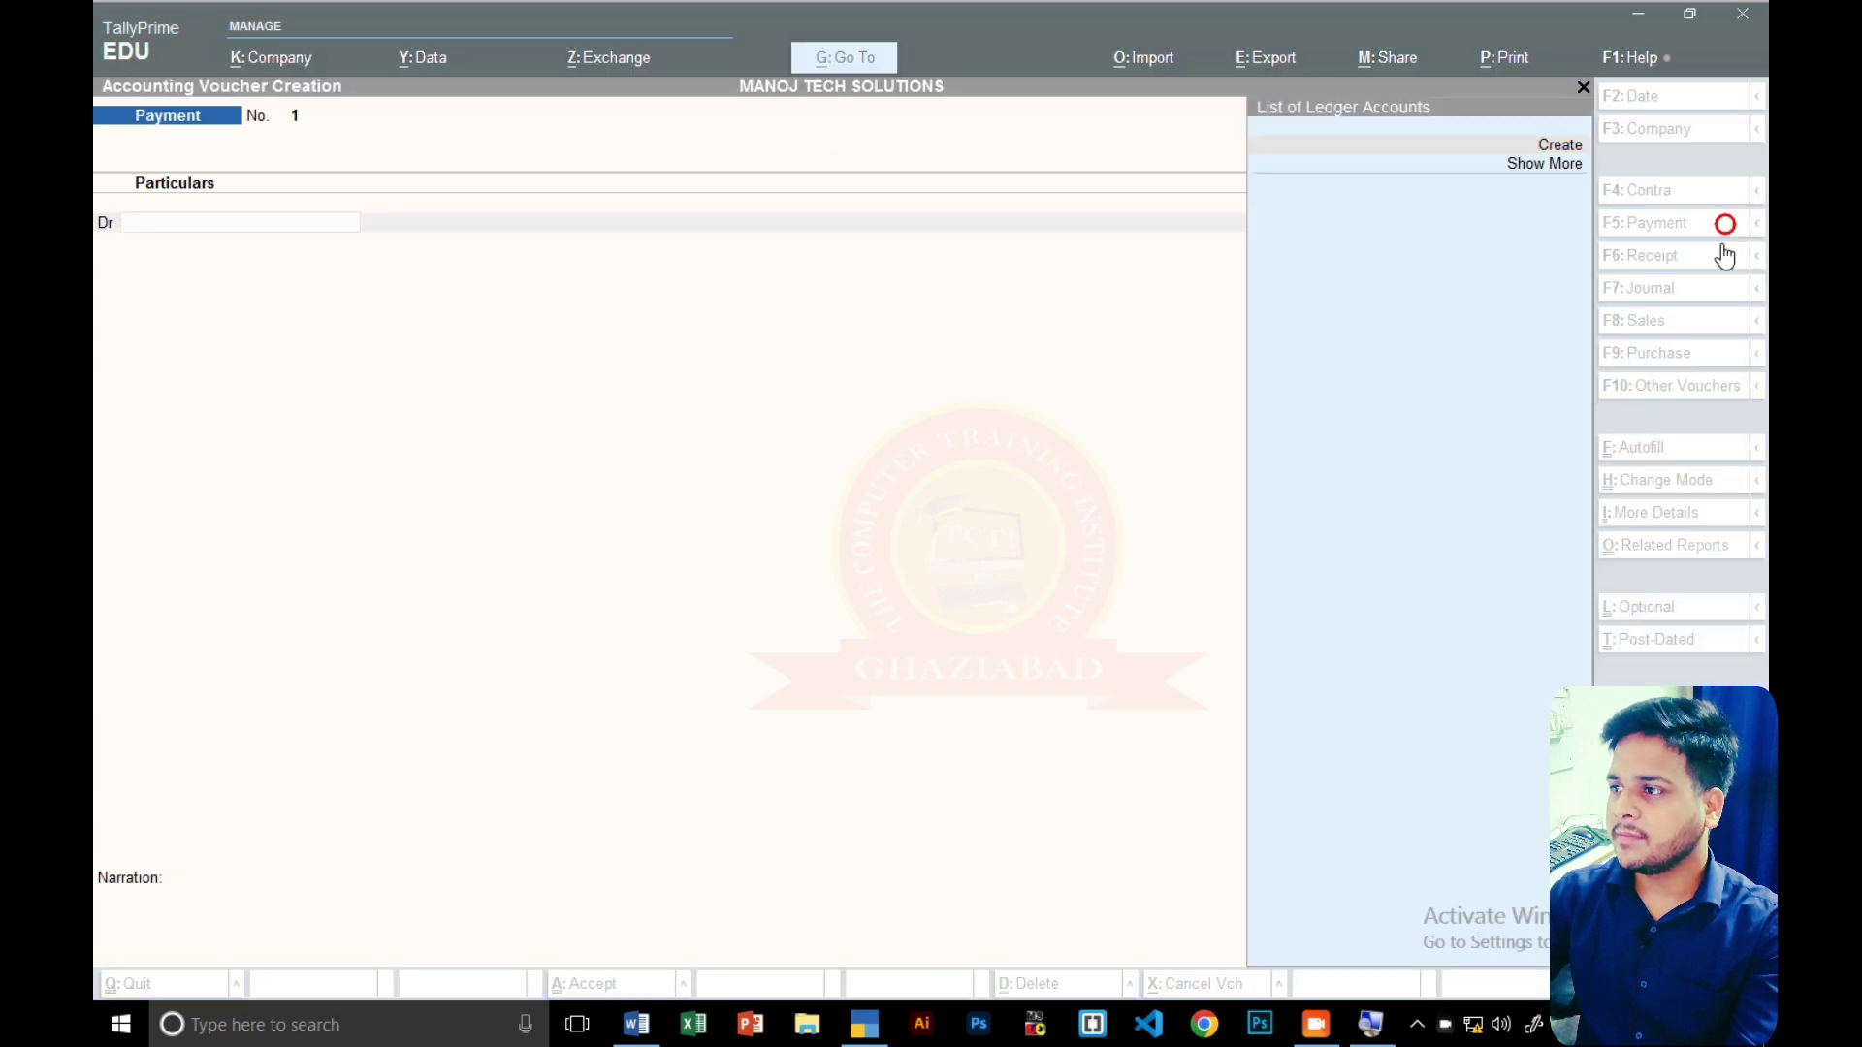
left_click(1645, 454)
key("Escape")
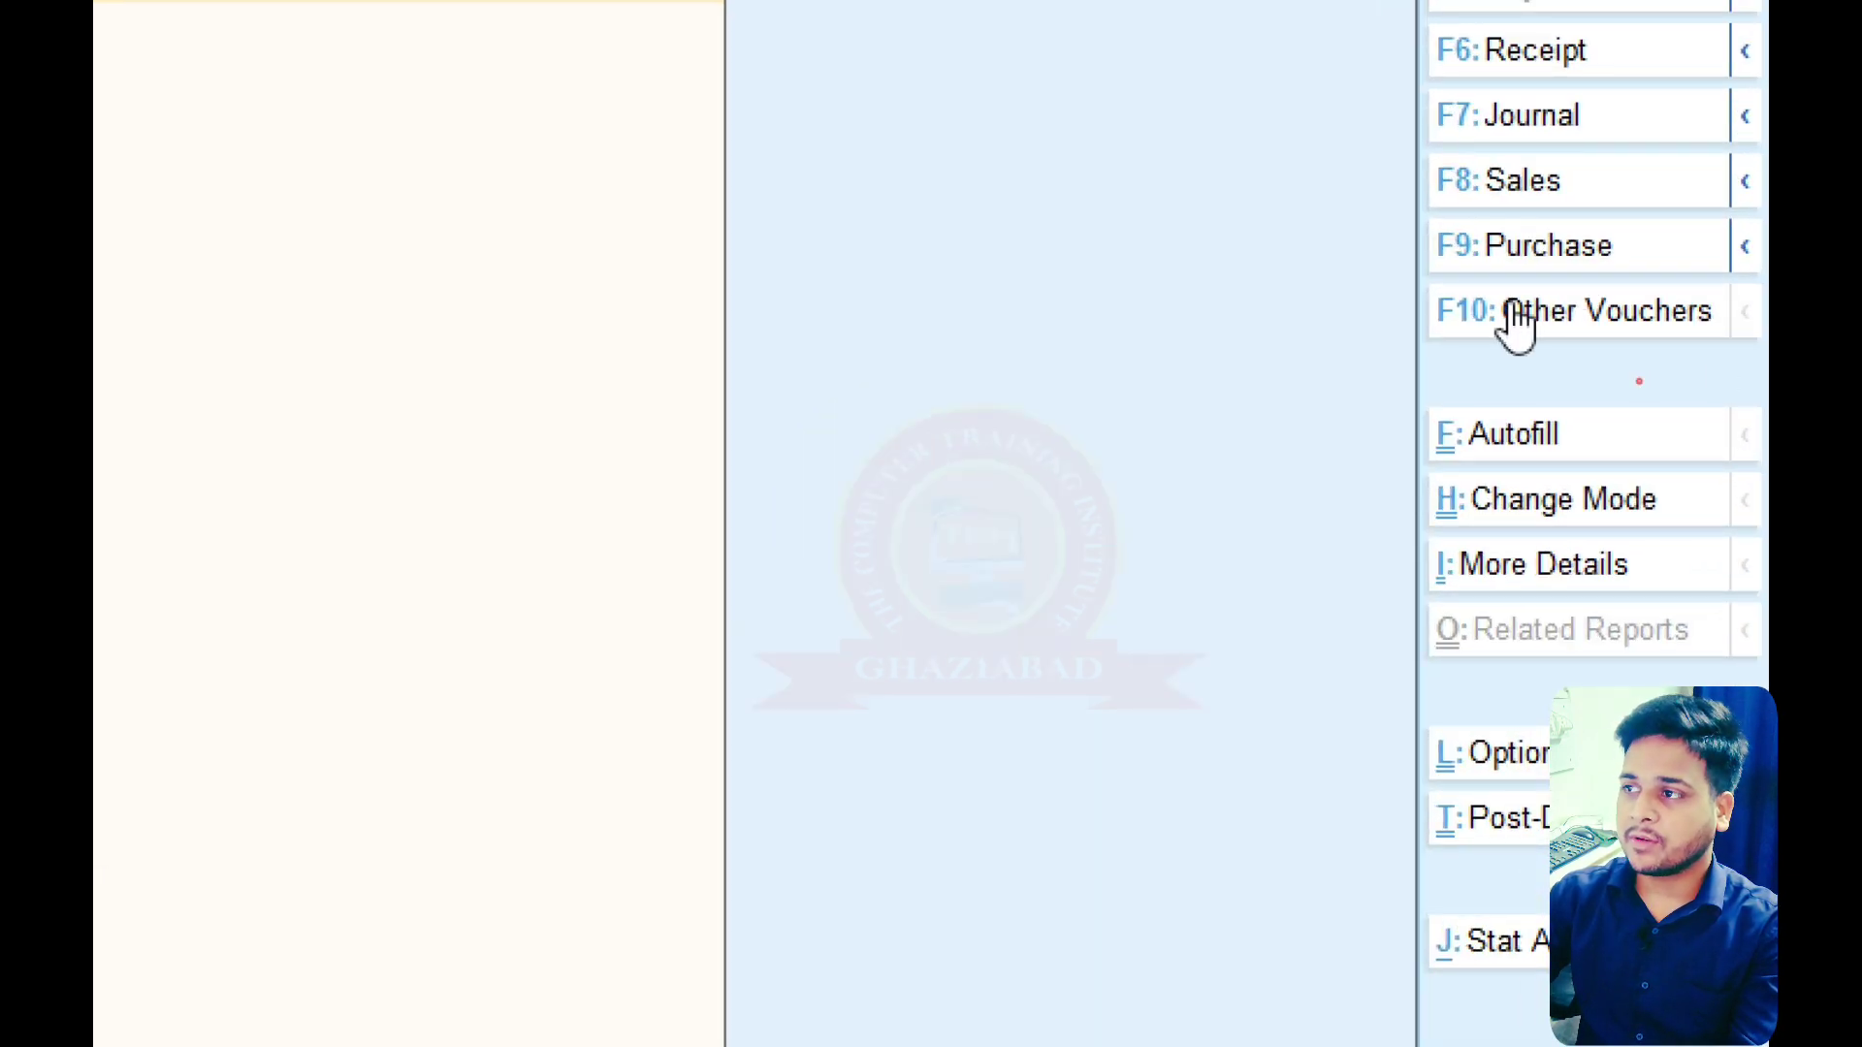
- Open the list of other voucher types and show the inactive ones
left_click(1516, 315)
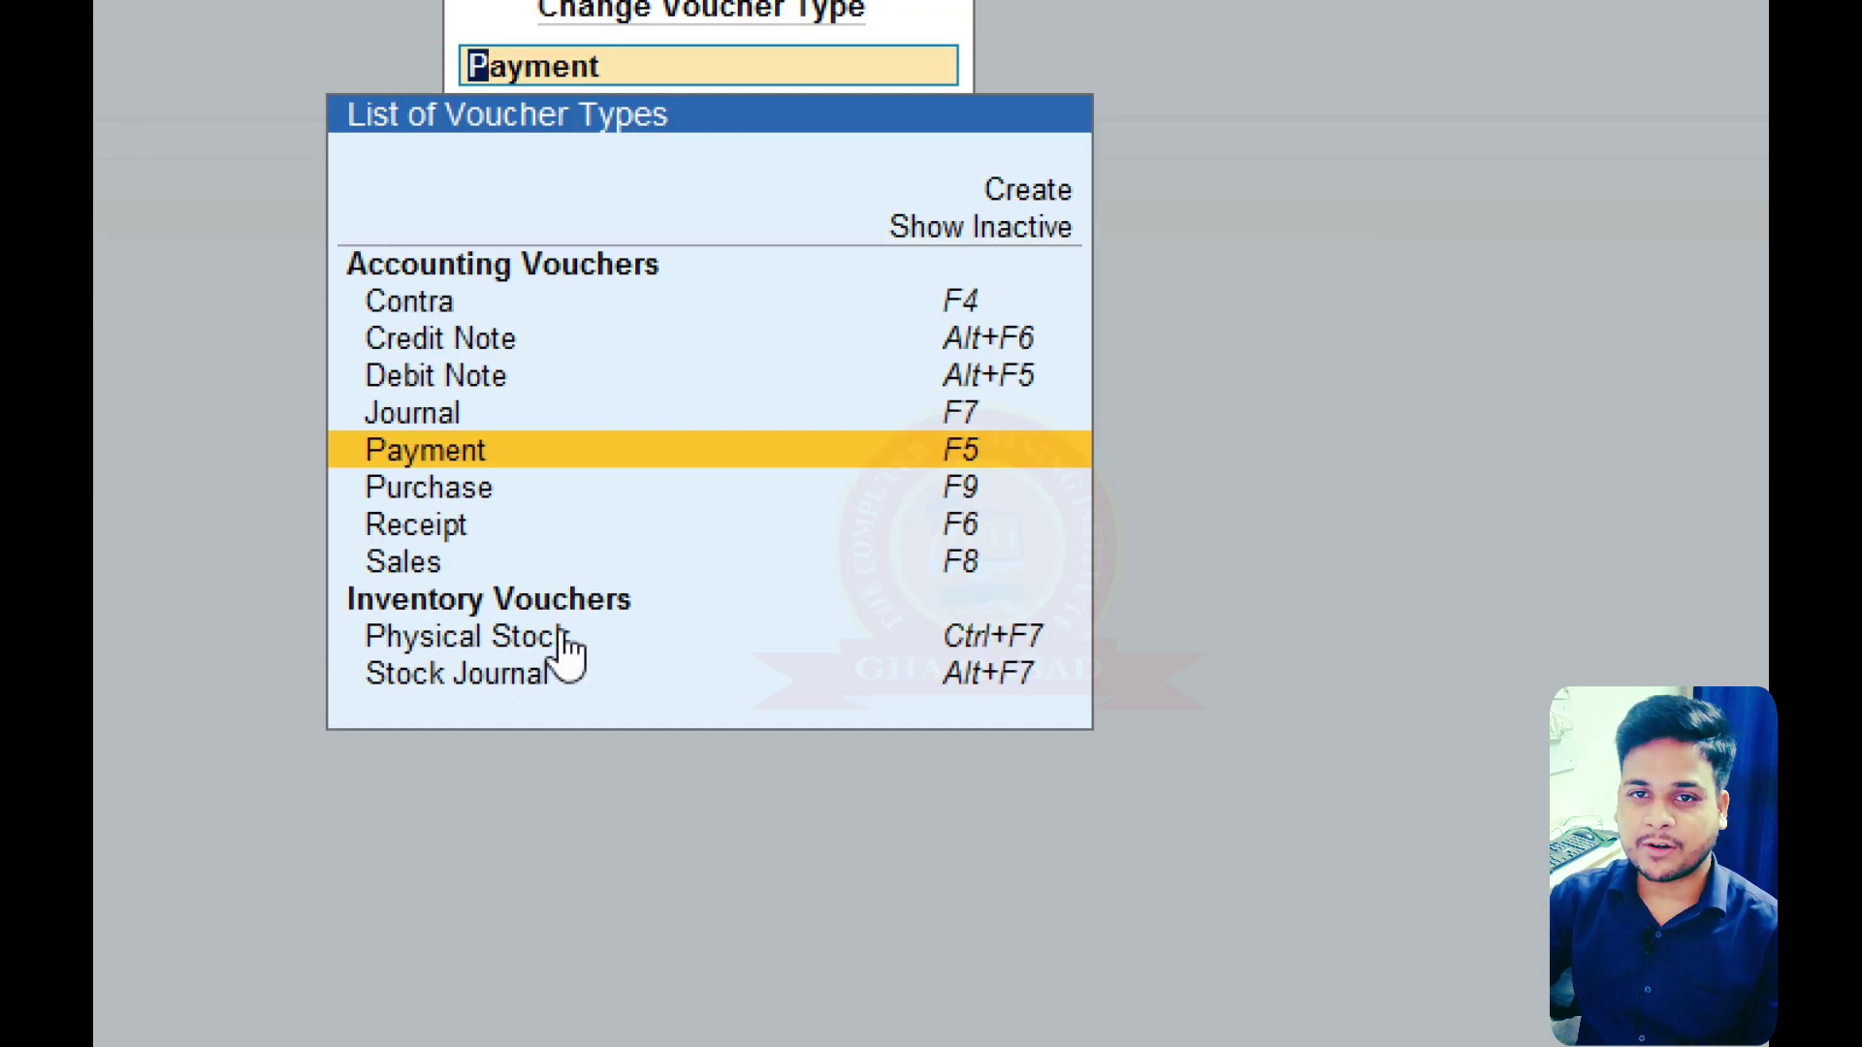
left_click(1042, 233)
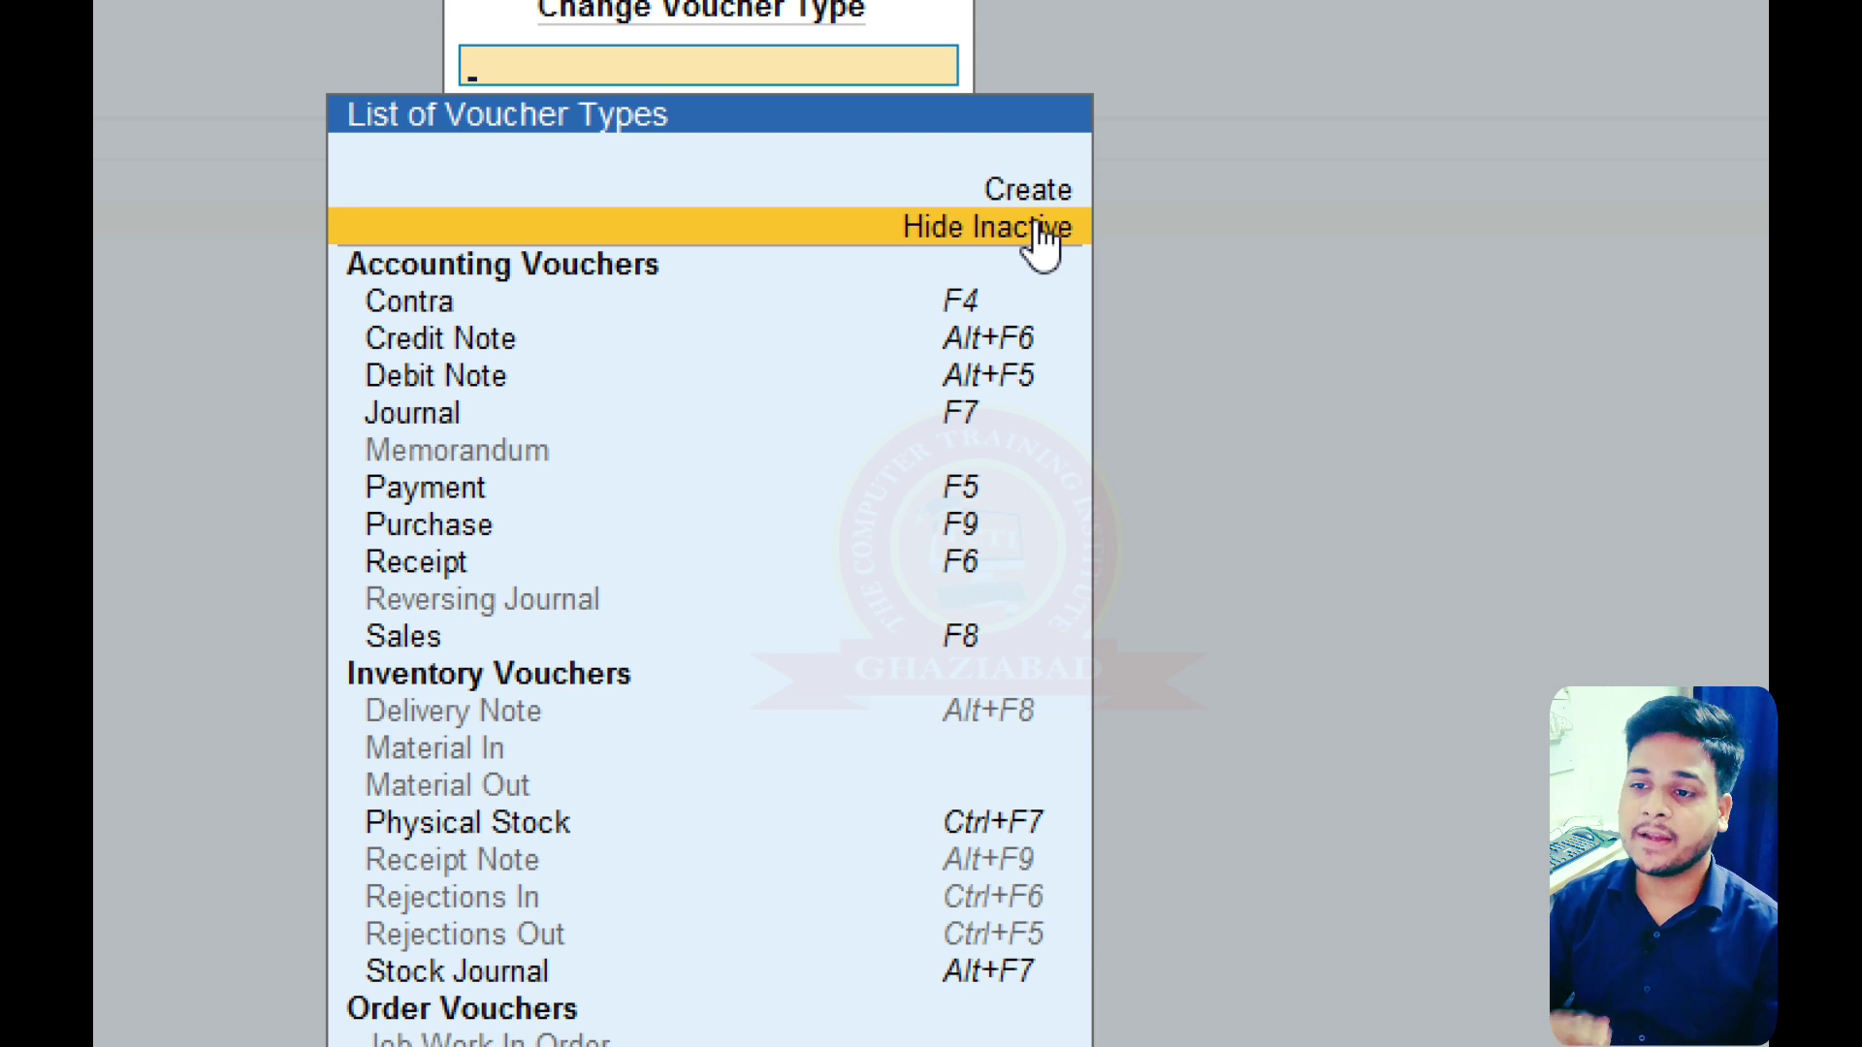
- Go through the active and inactive voucher types down to Payroll and open the Sales Order voucher
key("Down")
key("Down")
key("Down")
key("Down")
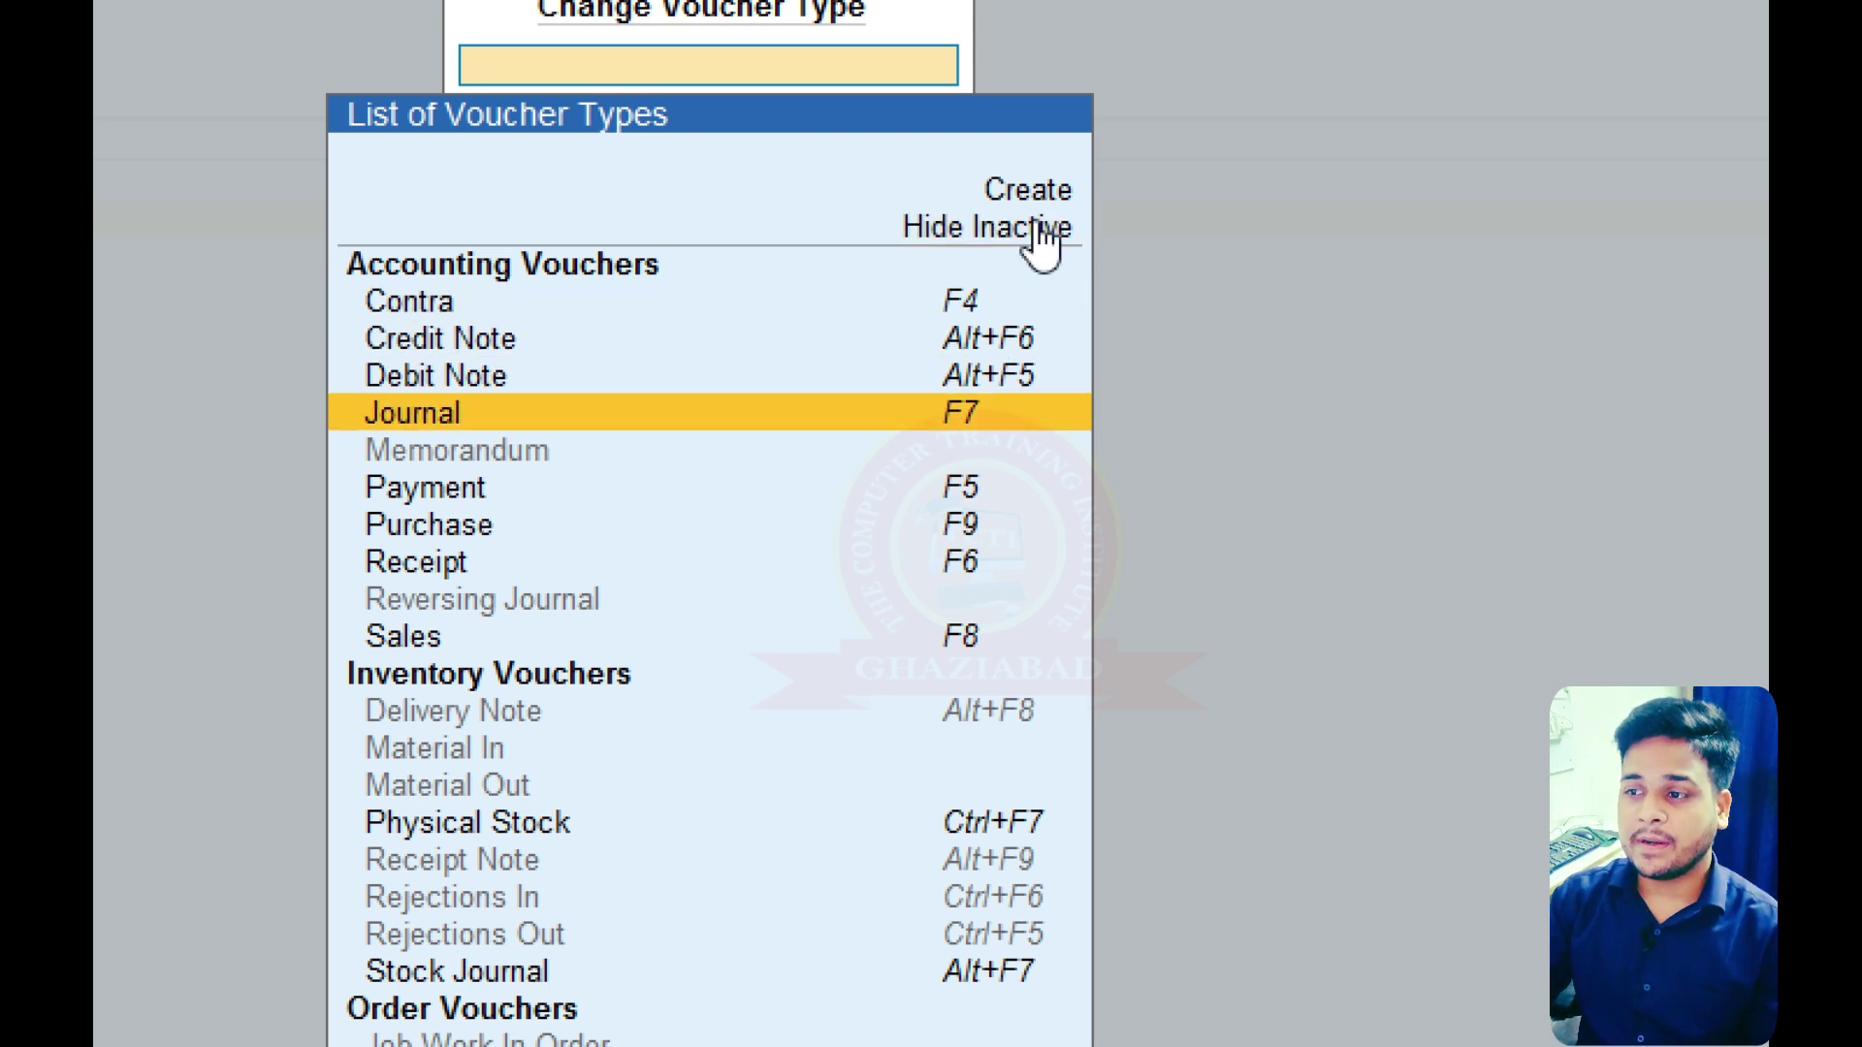
key("Down")
key("Down")
key("Down")
key("Down")
key("Down")
key("Down")
key("Down")
key("Down")
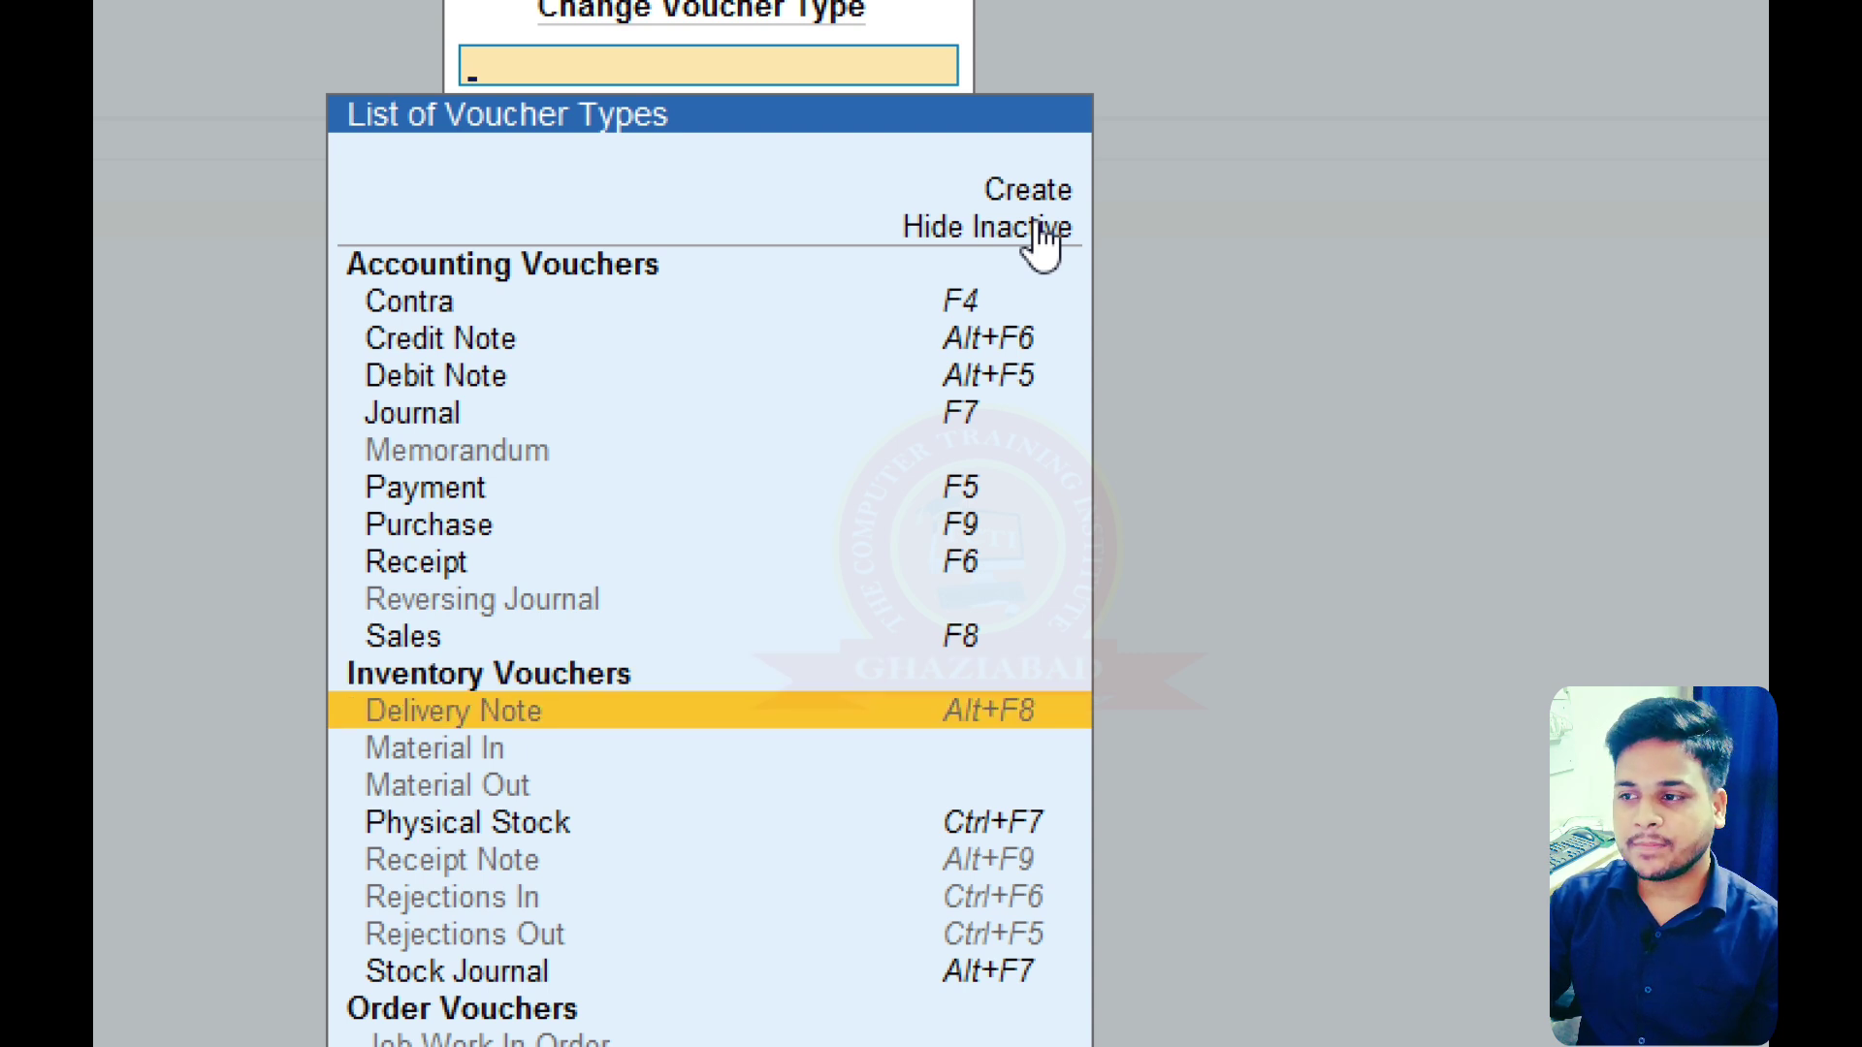
key("Down")
key("Down")
key("Down")
key("Down")
key("Down")
key("Down")
key("Down")
key("Down")
key("Down")
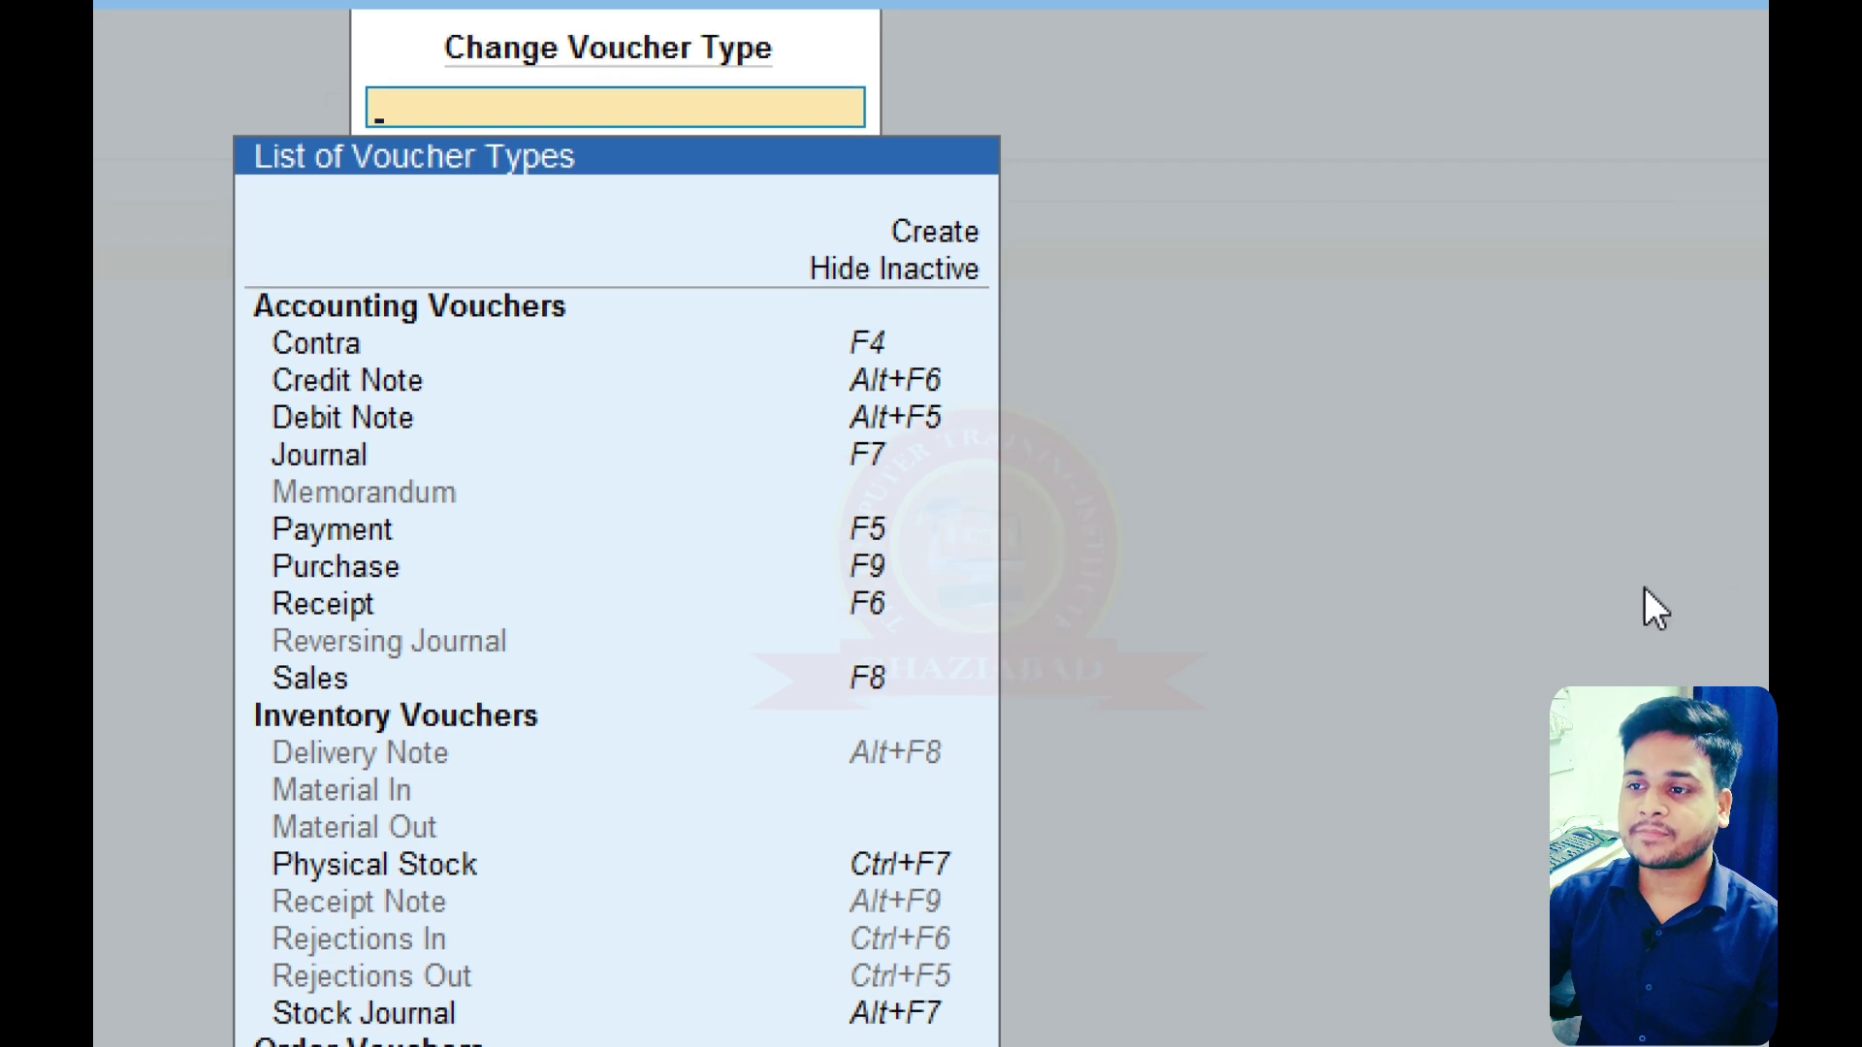
key("Down")
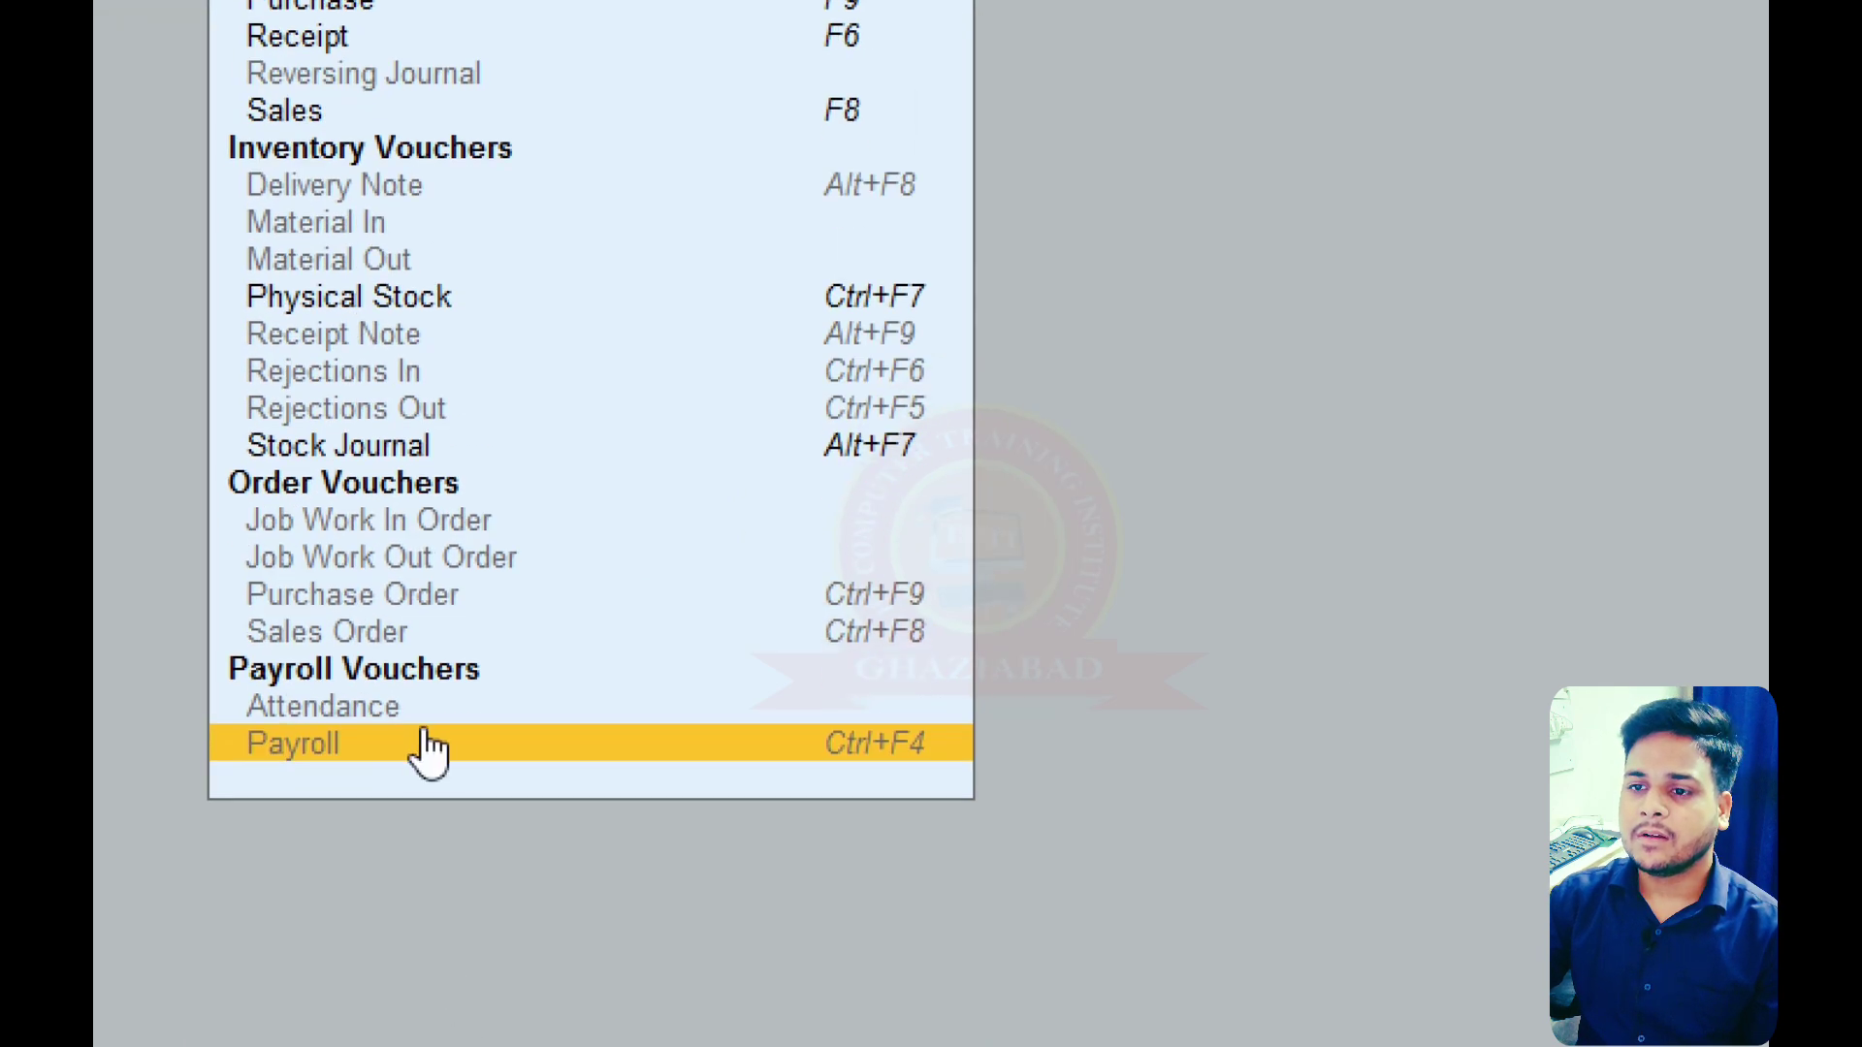
left_click(284, 635)
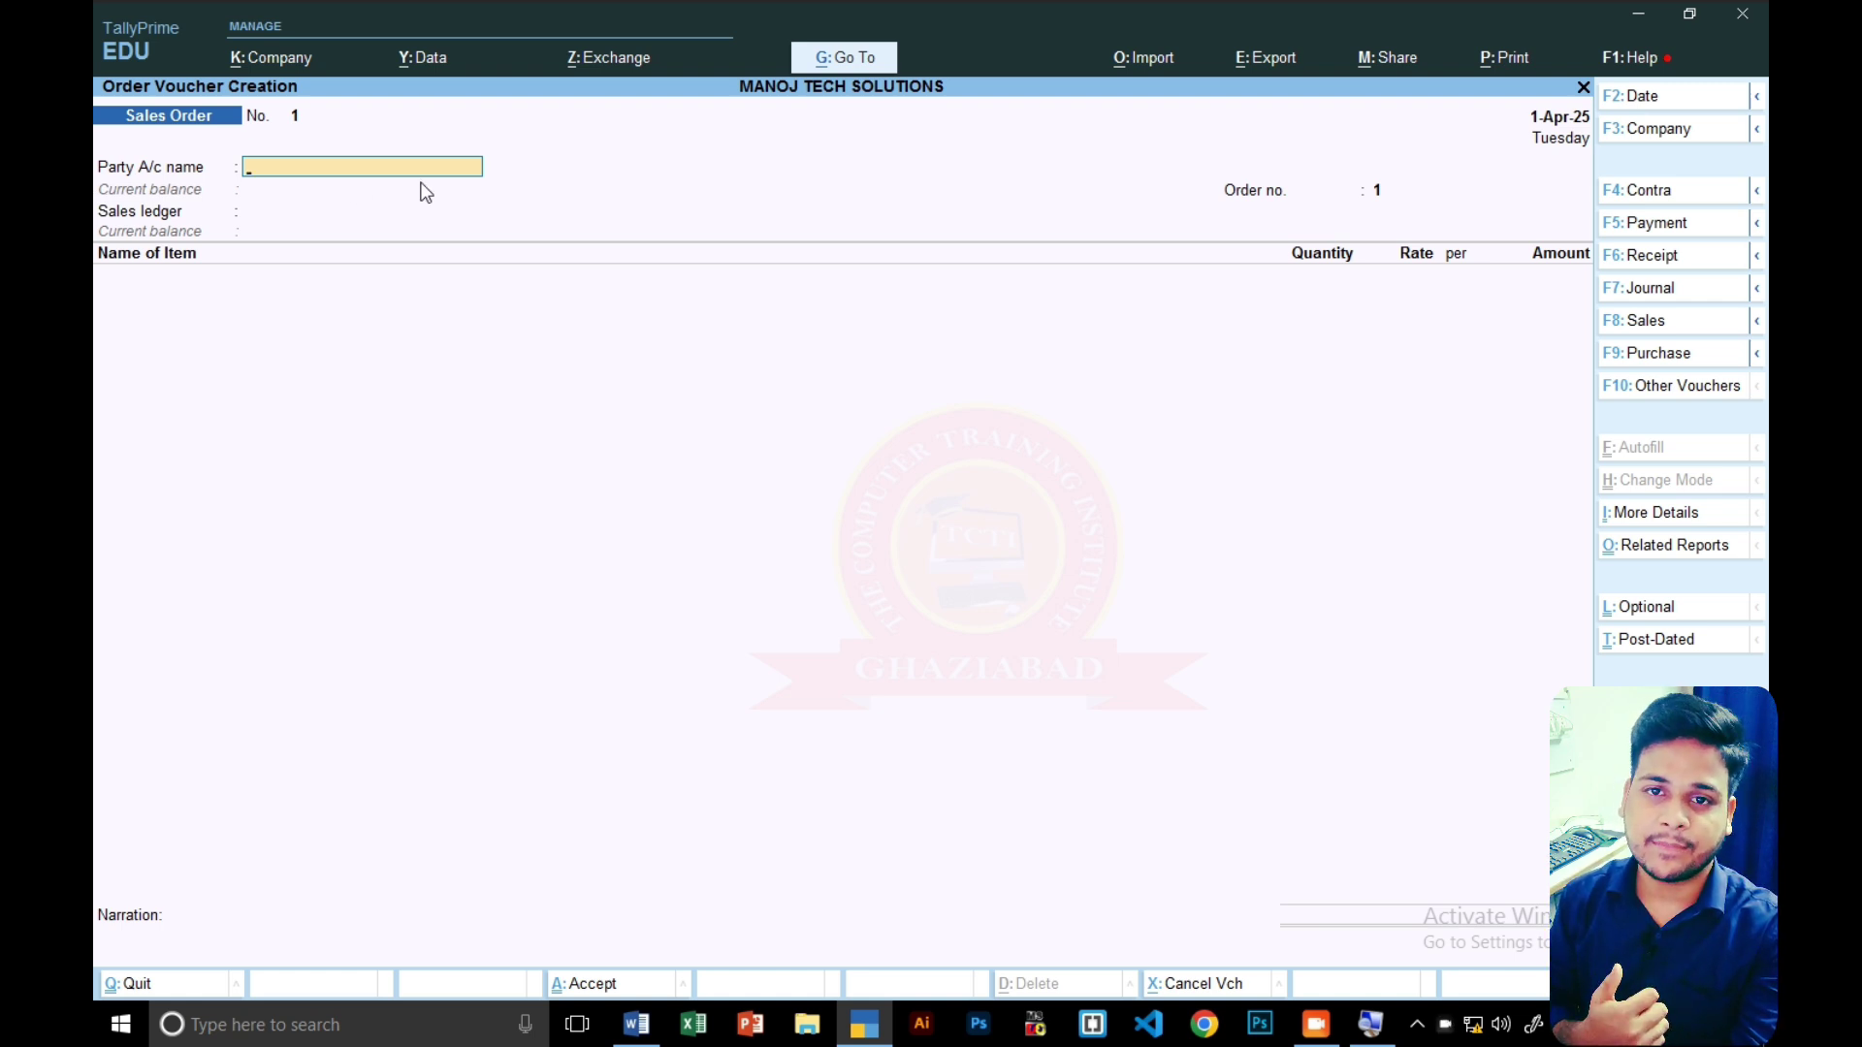
- Start a new party account ledger named SUMAN TRADERS under the Sundry Debtors group
key("alt+c")
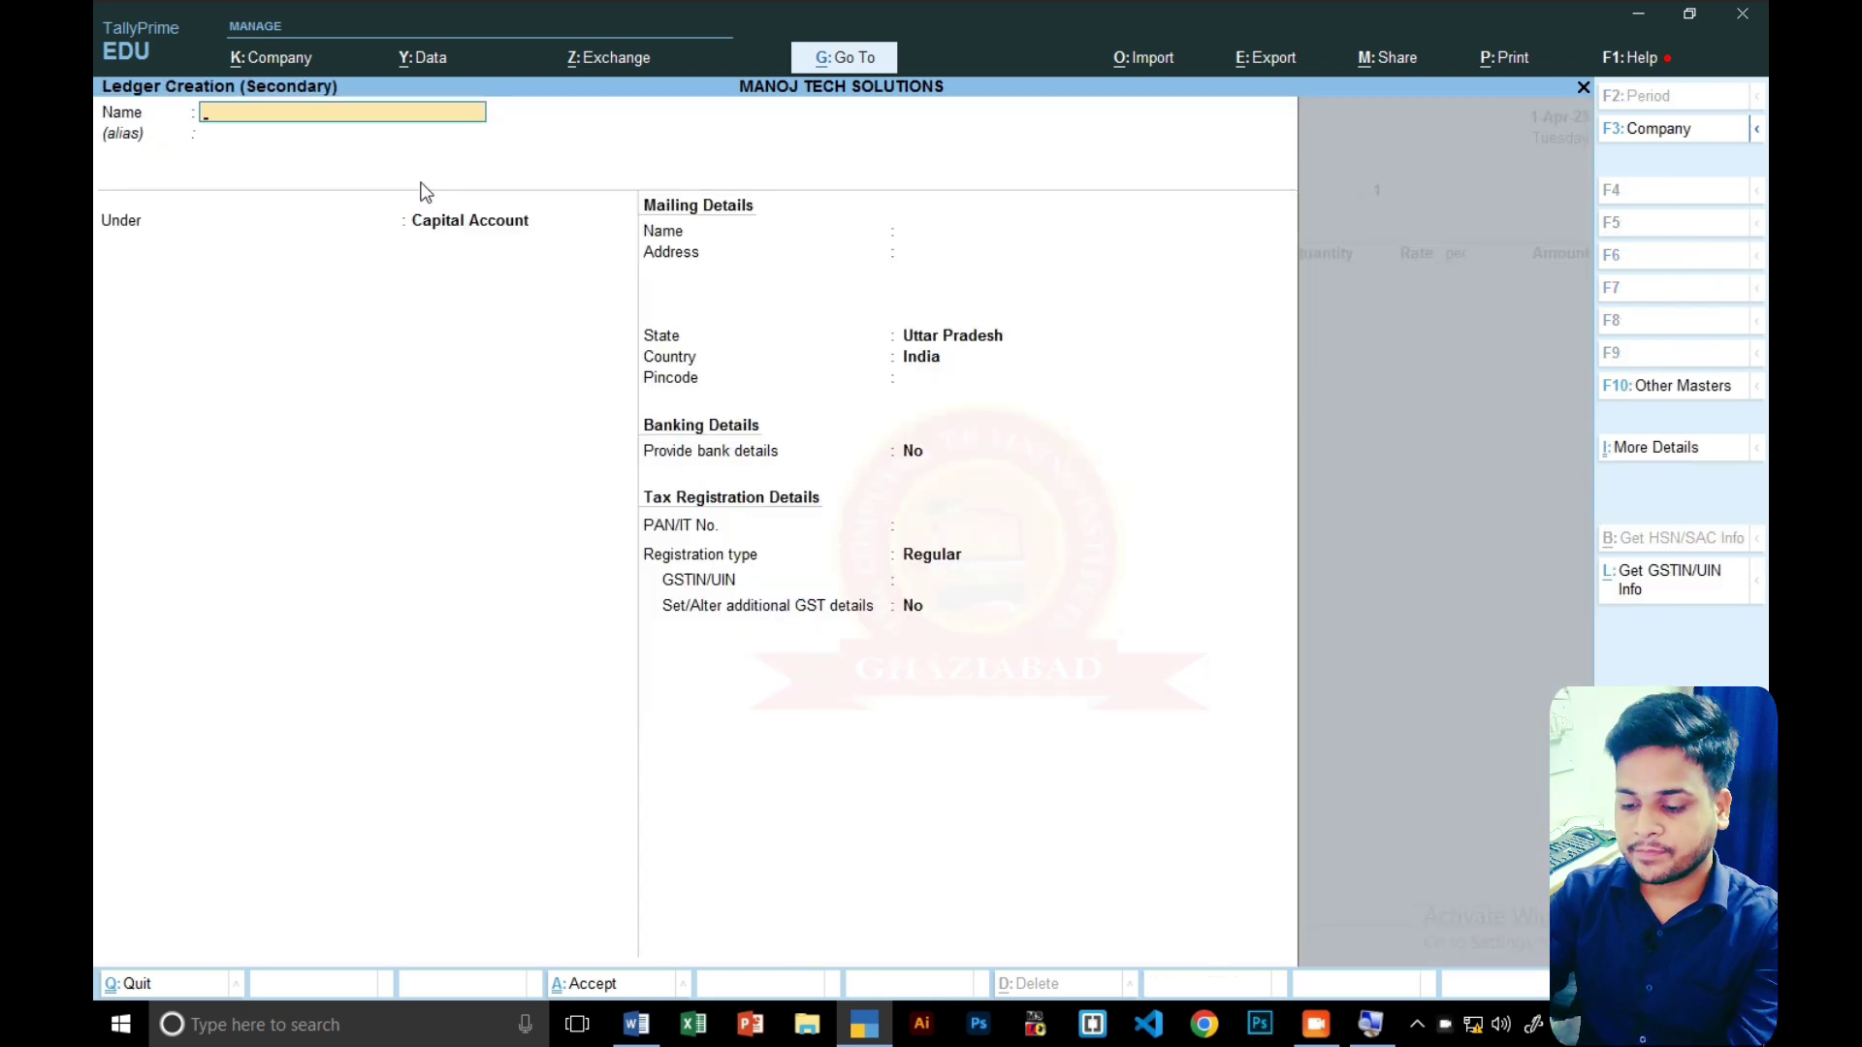
type("SUMAN")
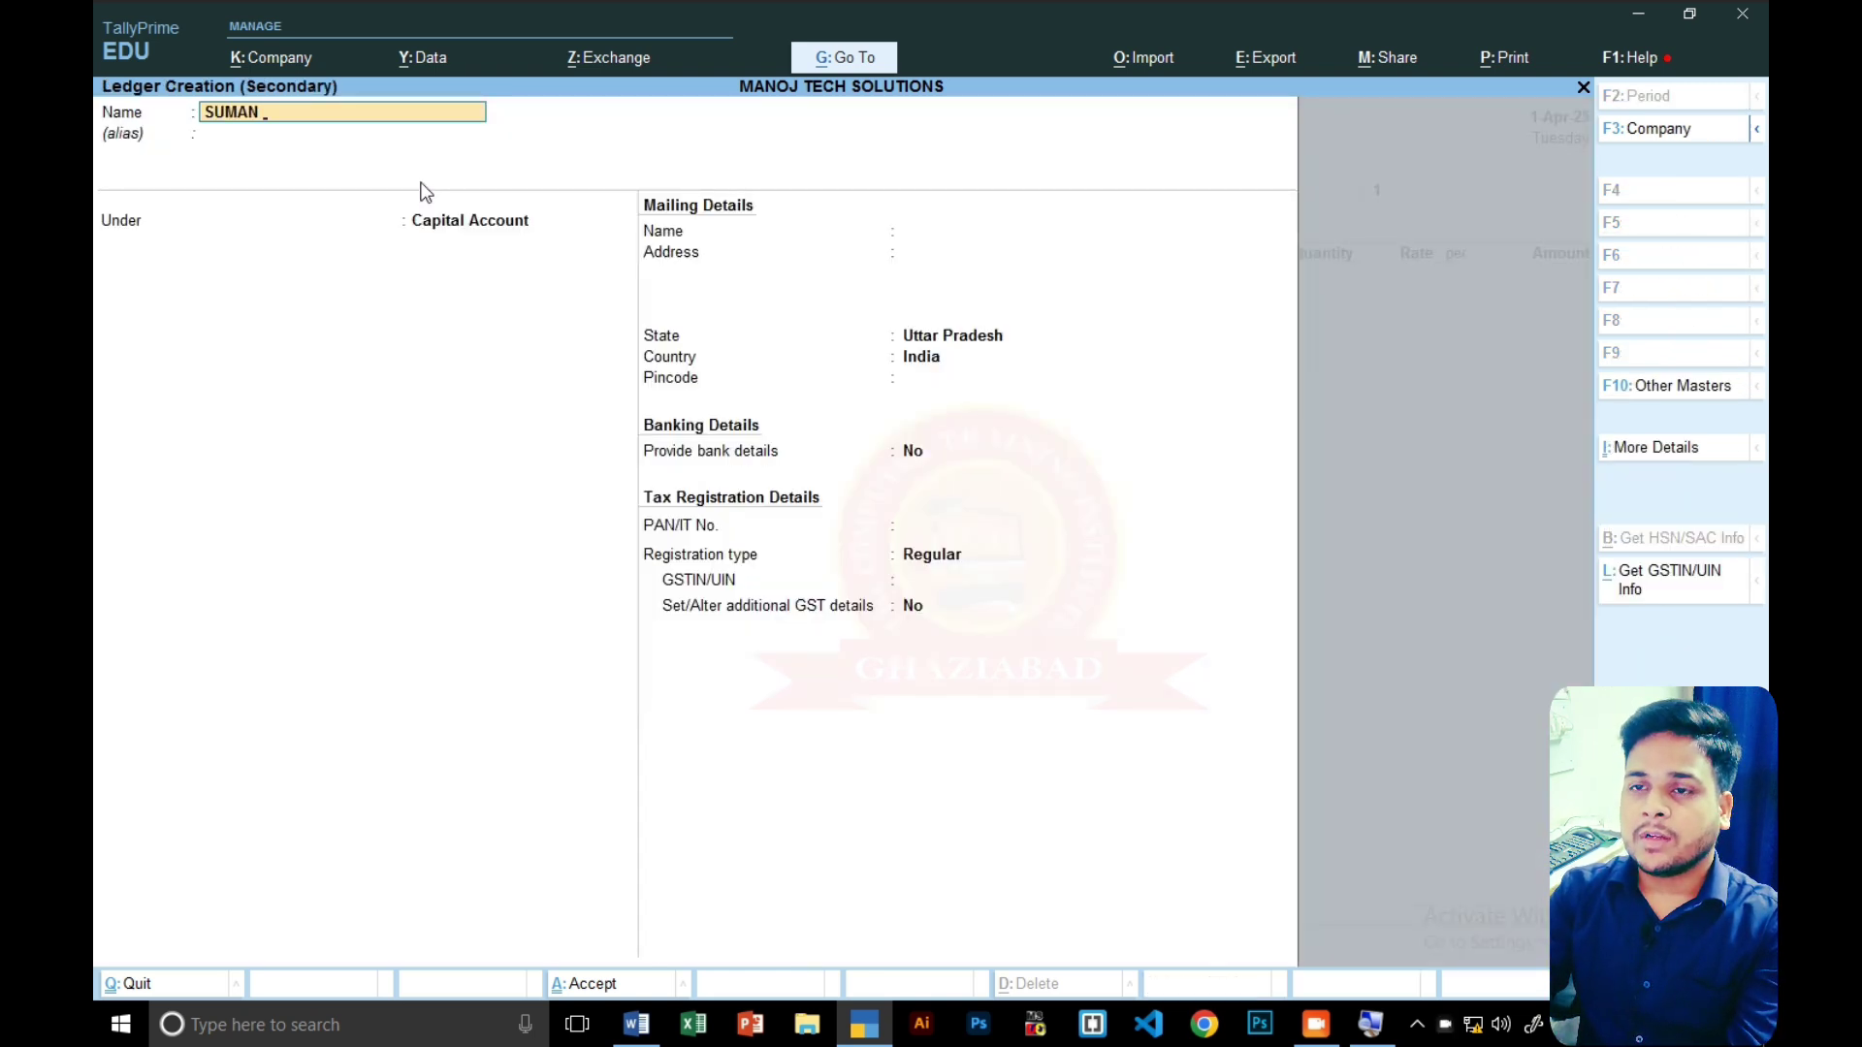
type(" RT")
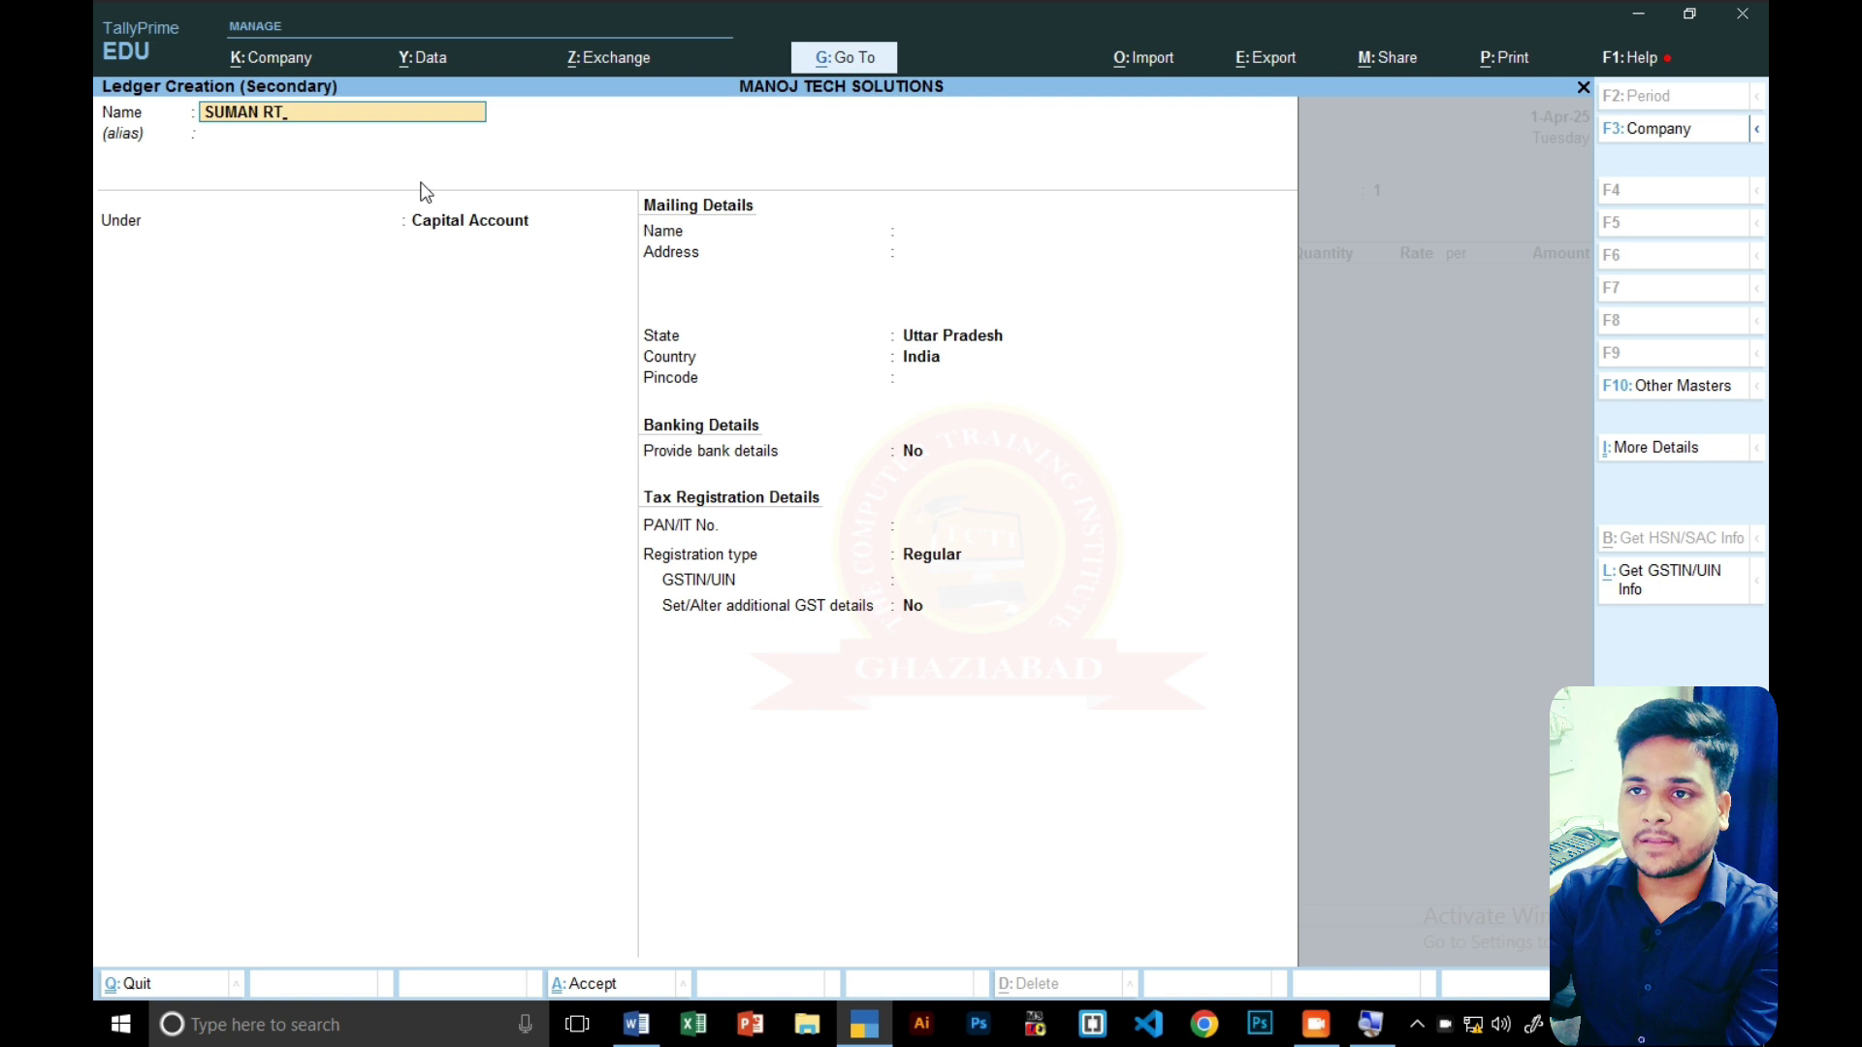
key("BackSpace")
key("BackSpace")
type("TRADERS")
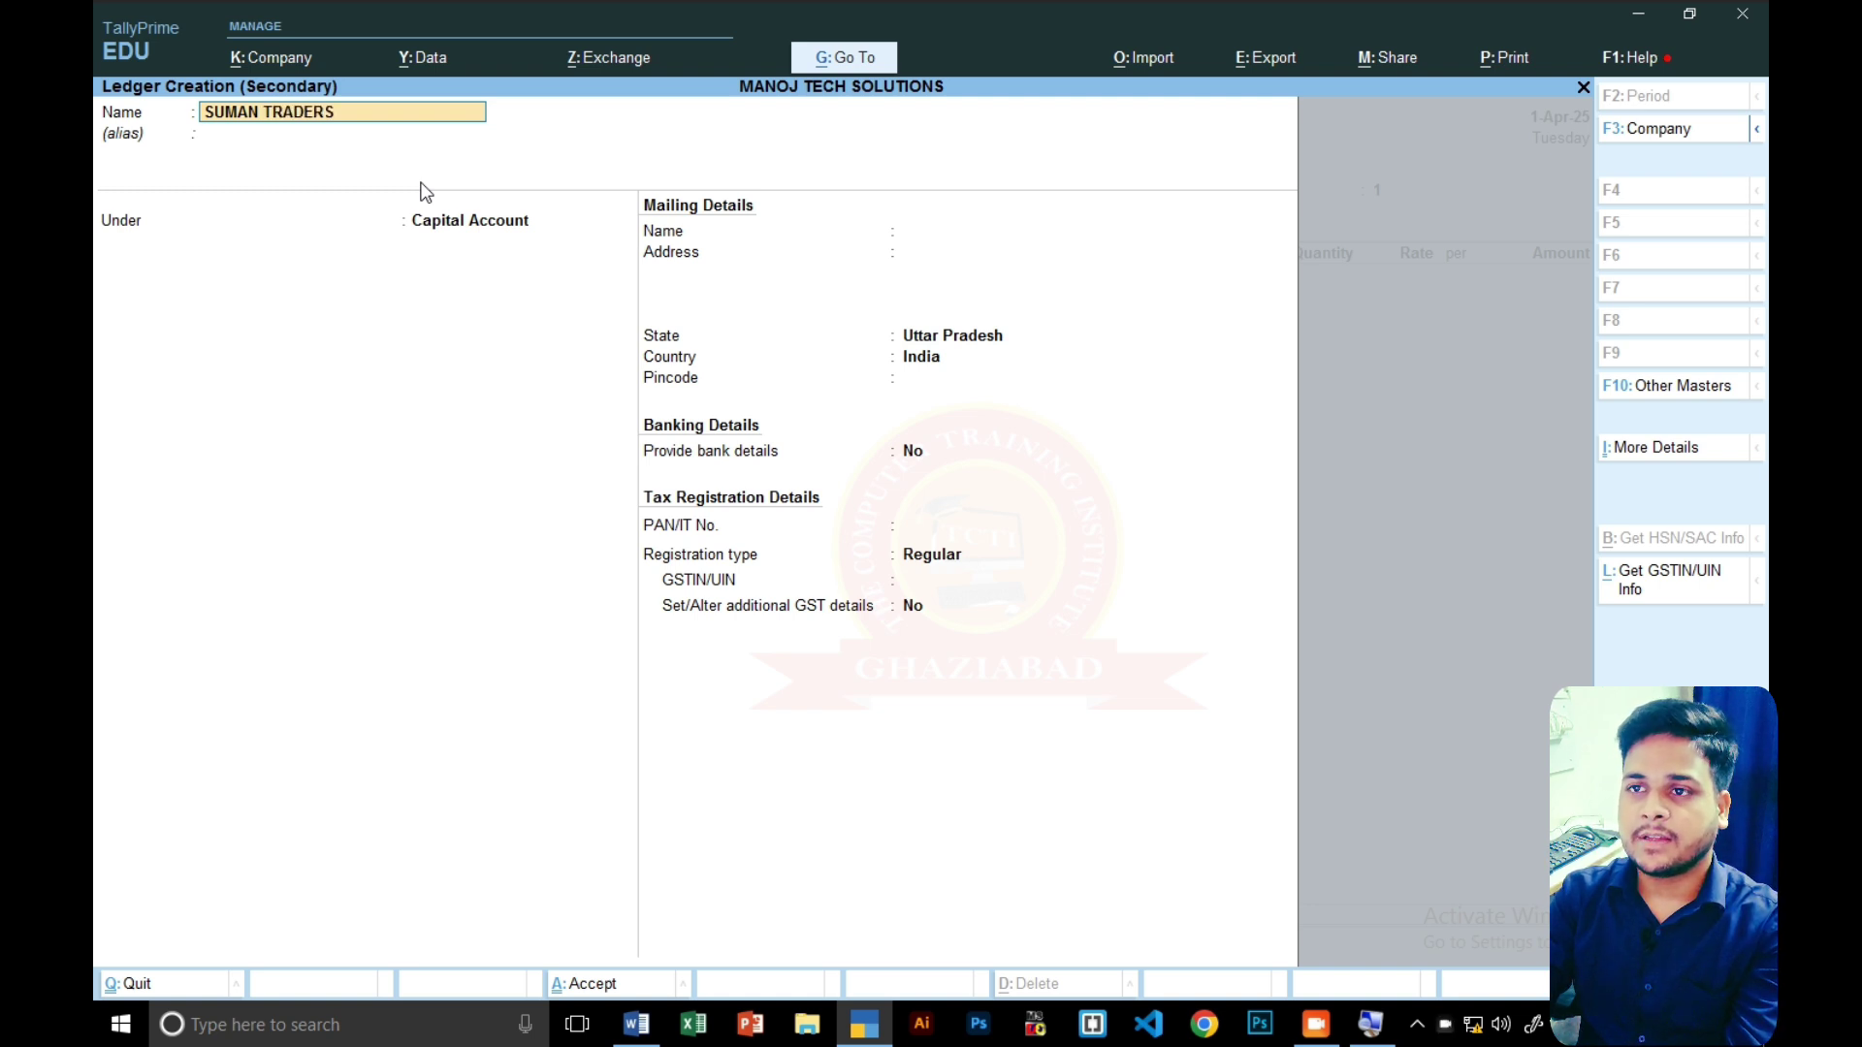
key("Return")
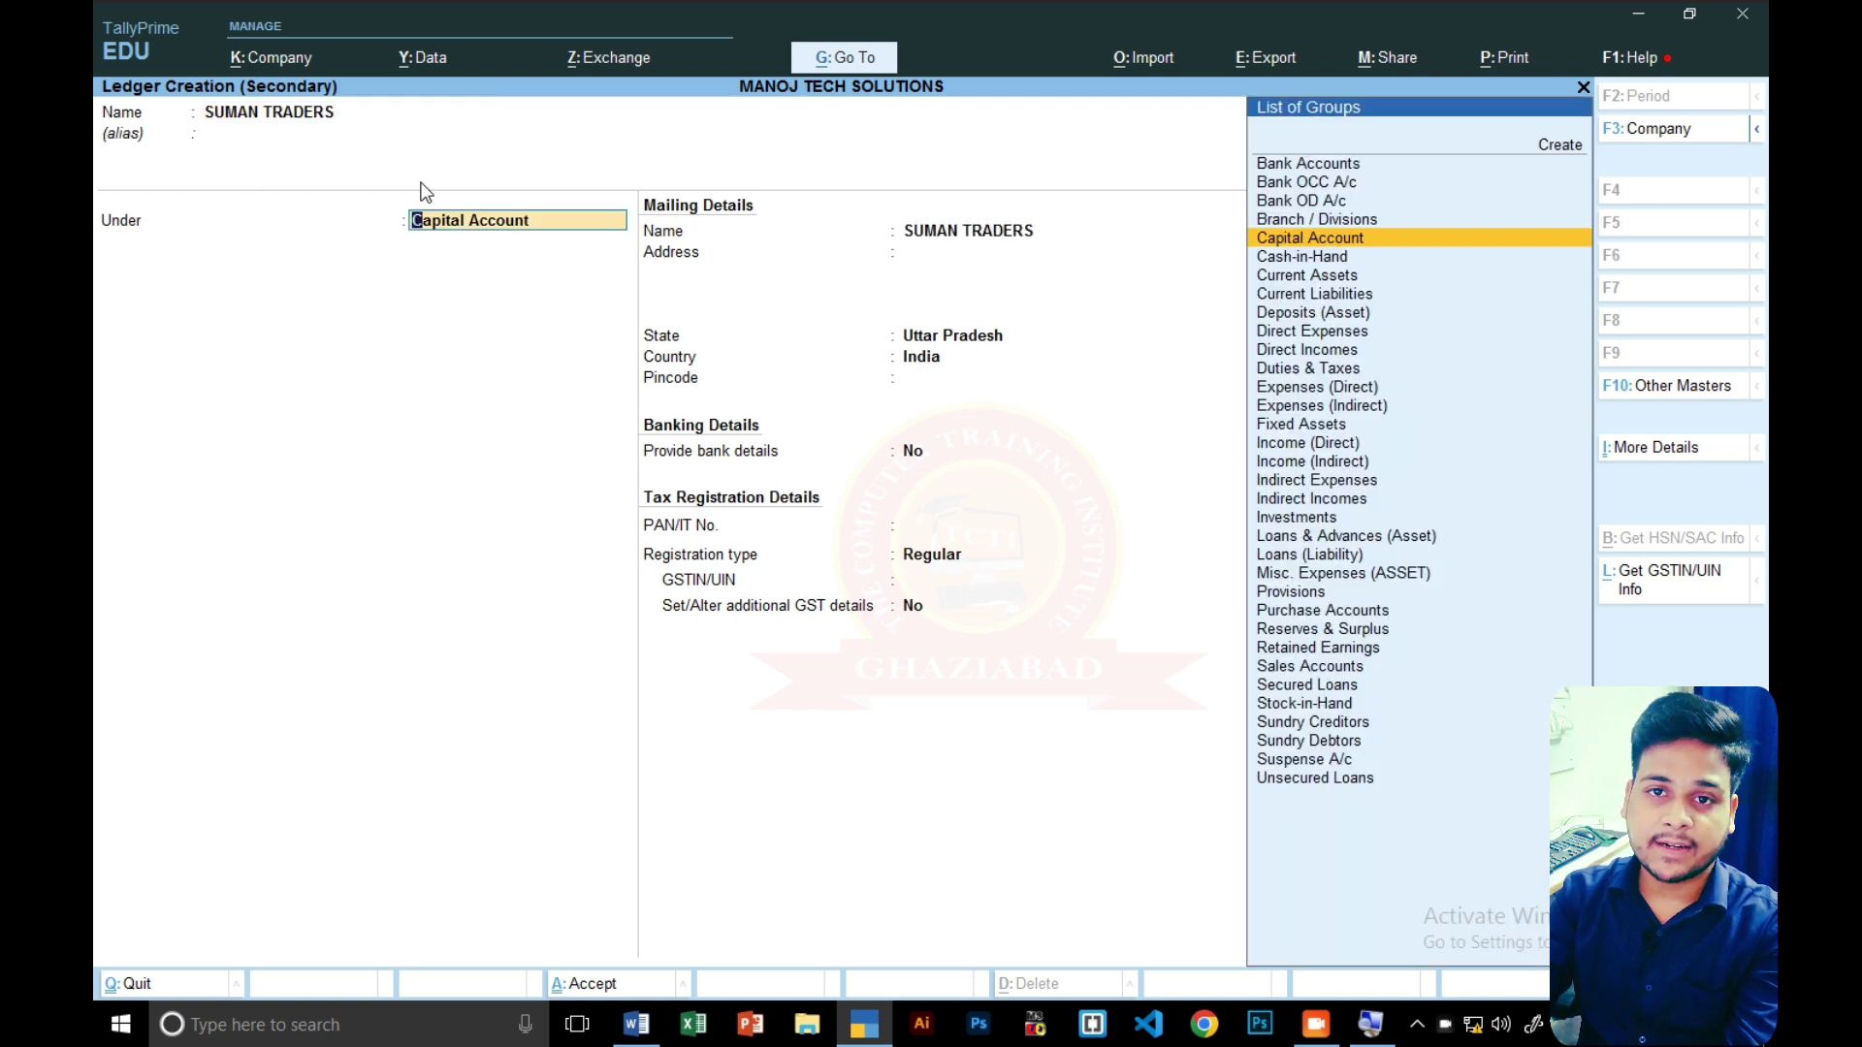
type("SUN")
key("Down")
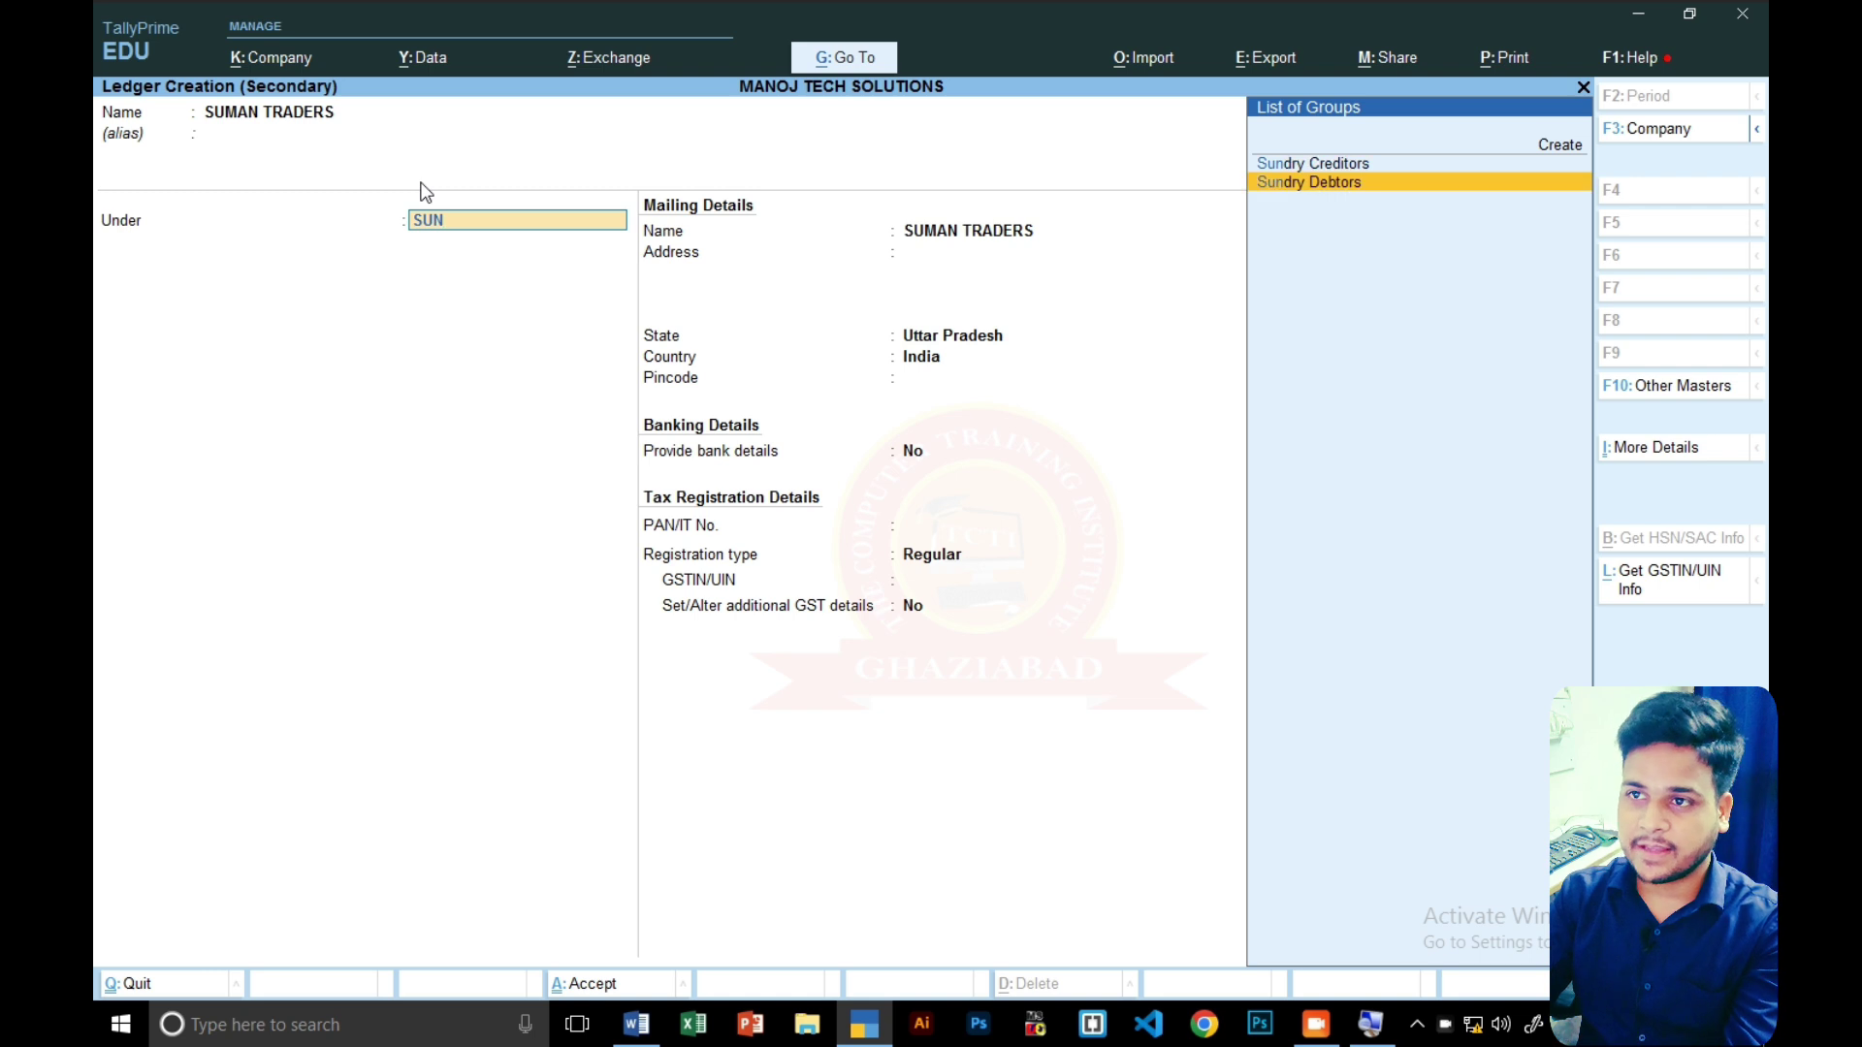
key("Return")
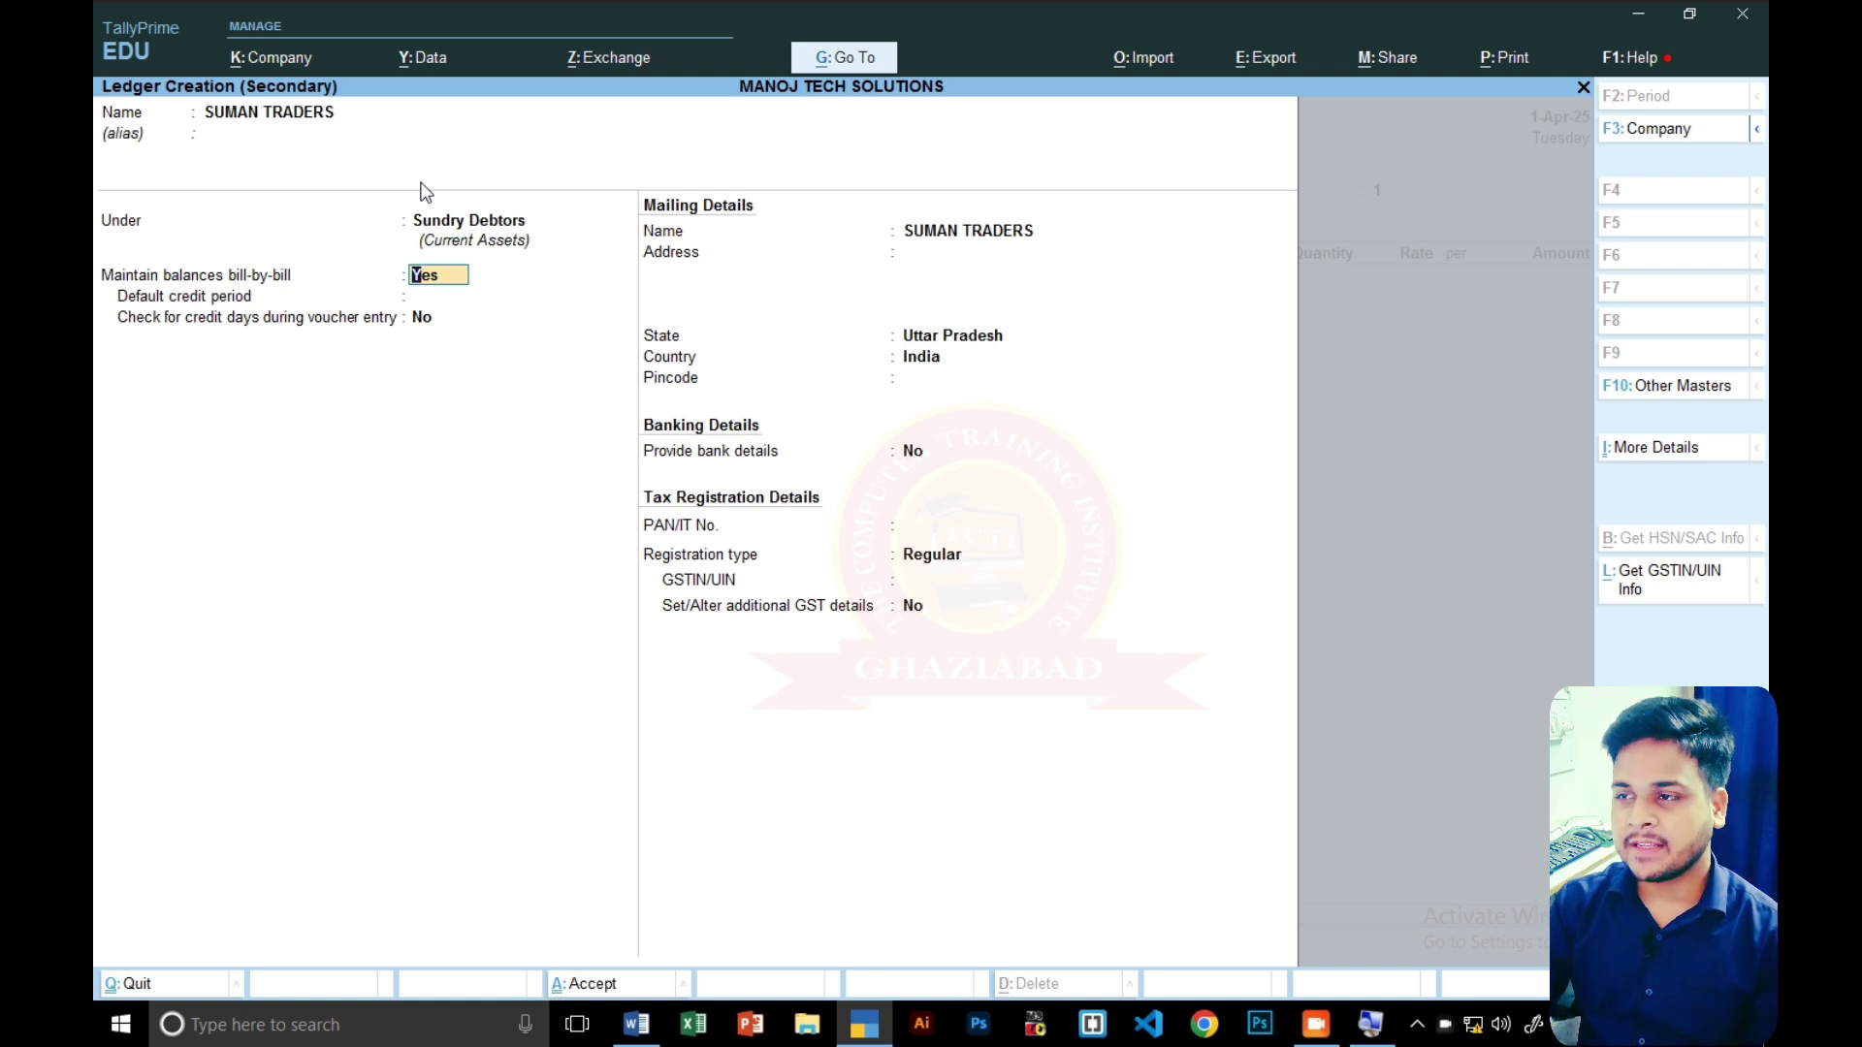
- Keep bill-by-bill balances at Yes, enter AGRA as the mailing address and keep Uttar Pradesh, India
key("Return")
key("Return")
key("Return")
key("Return")
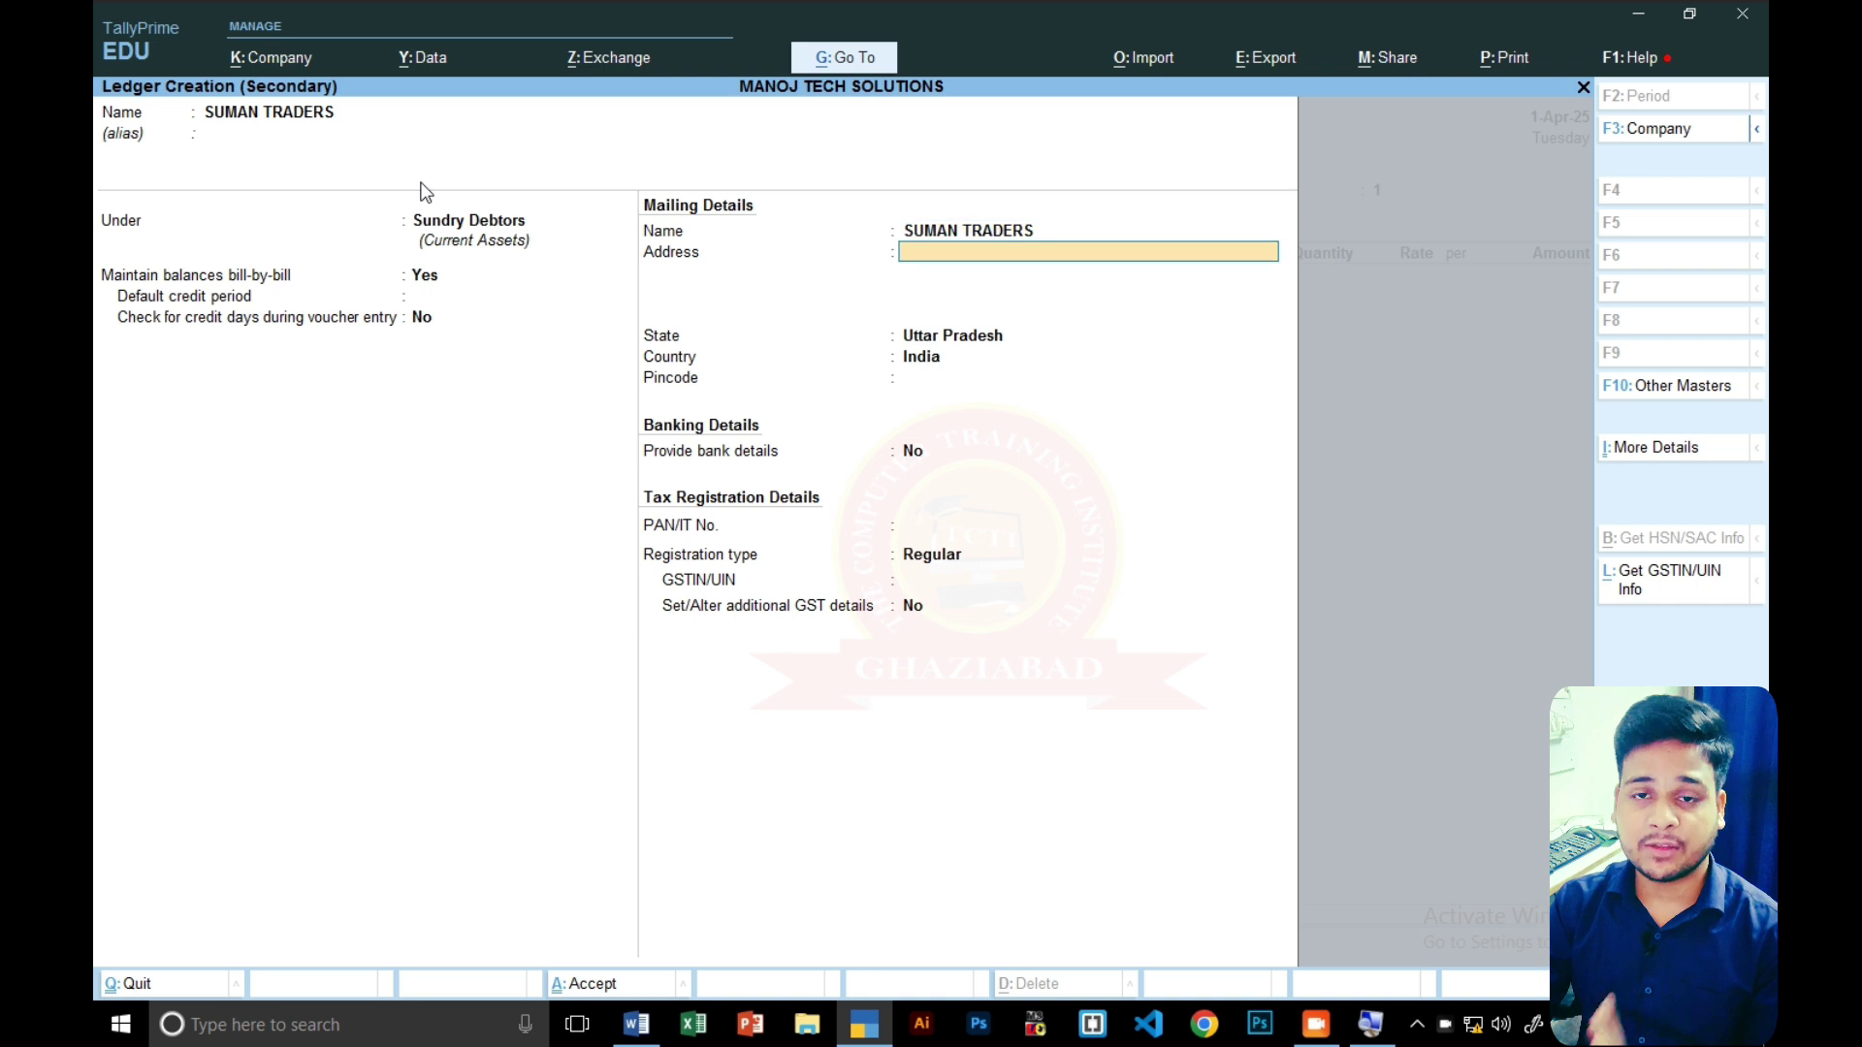
type("AGRA")
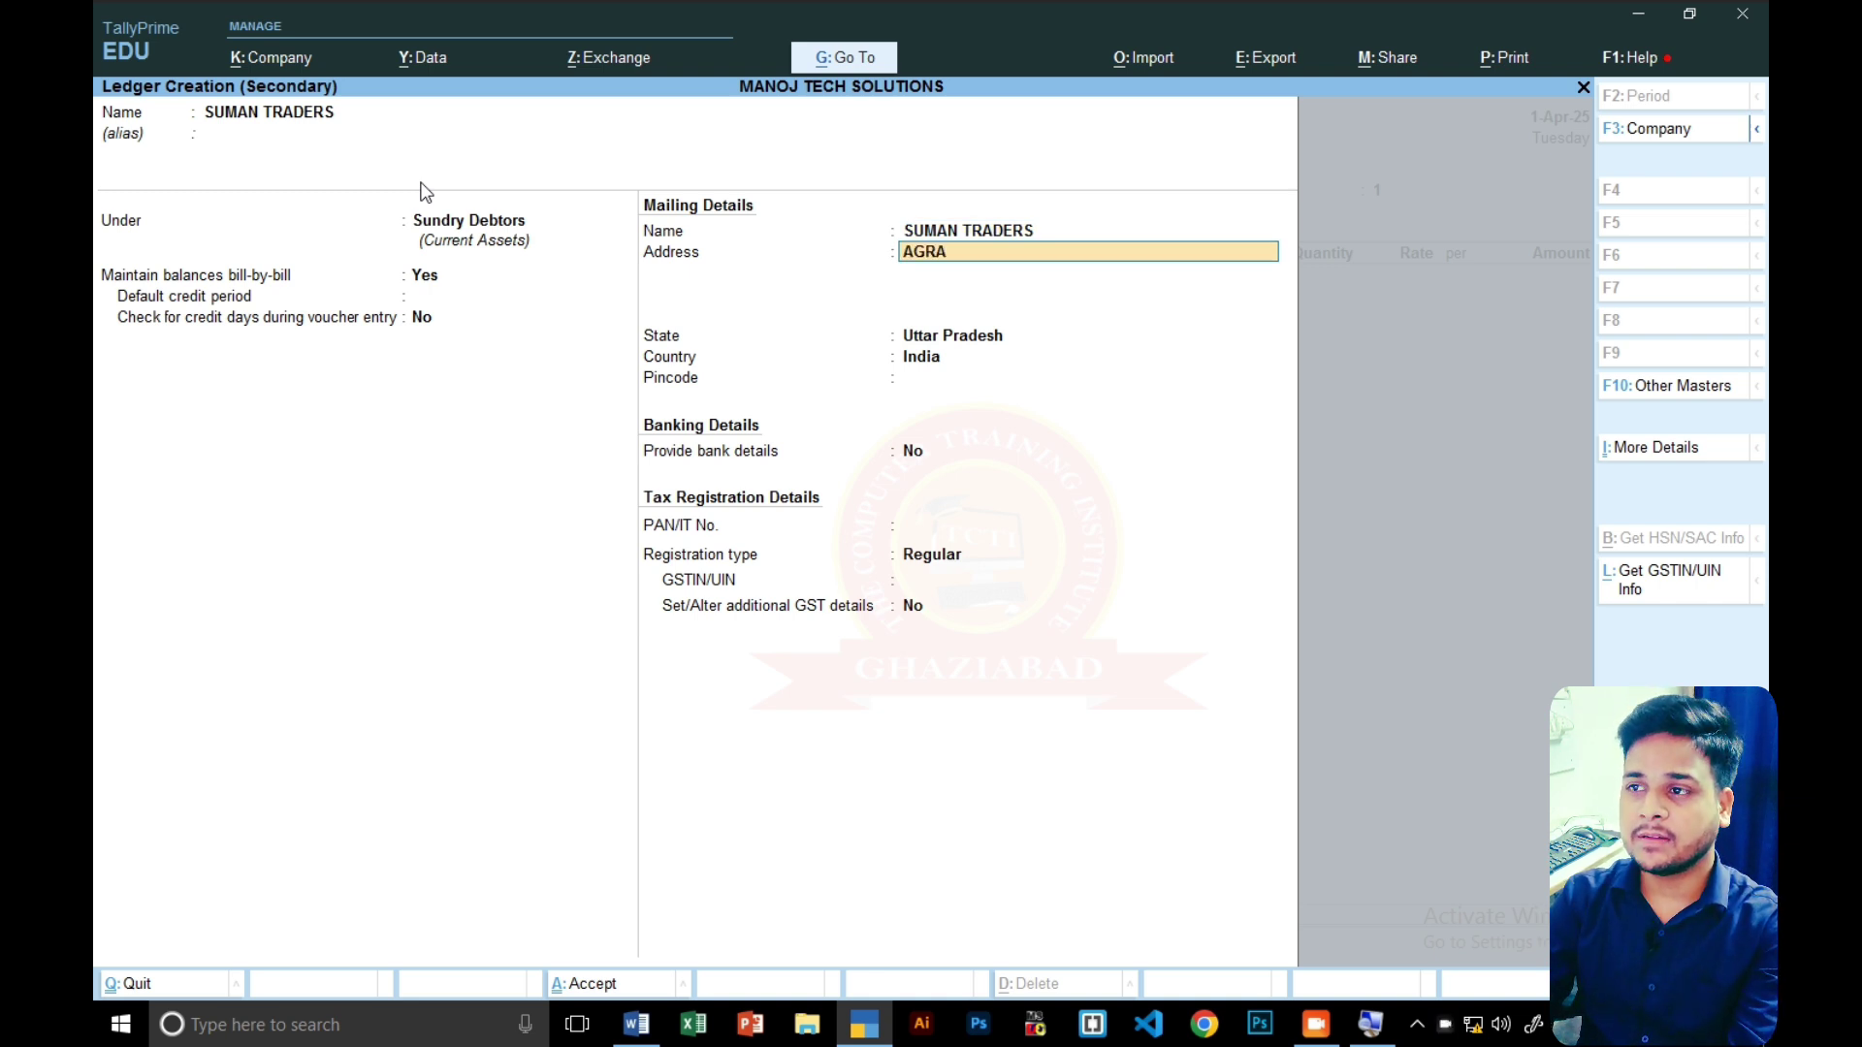
key("Return")
key("Return")
key("Return")
key("Return")
key("Return")
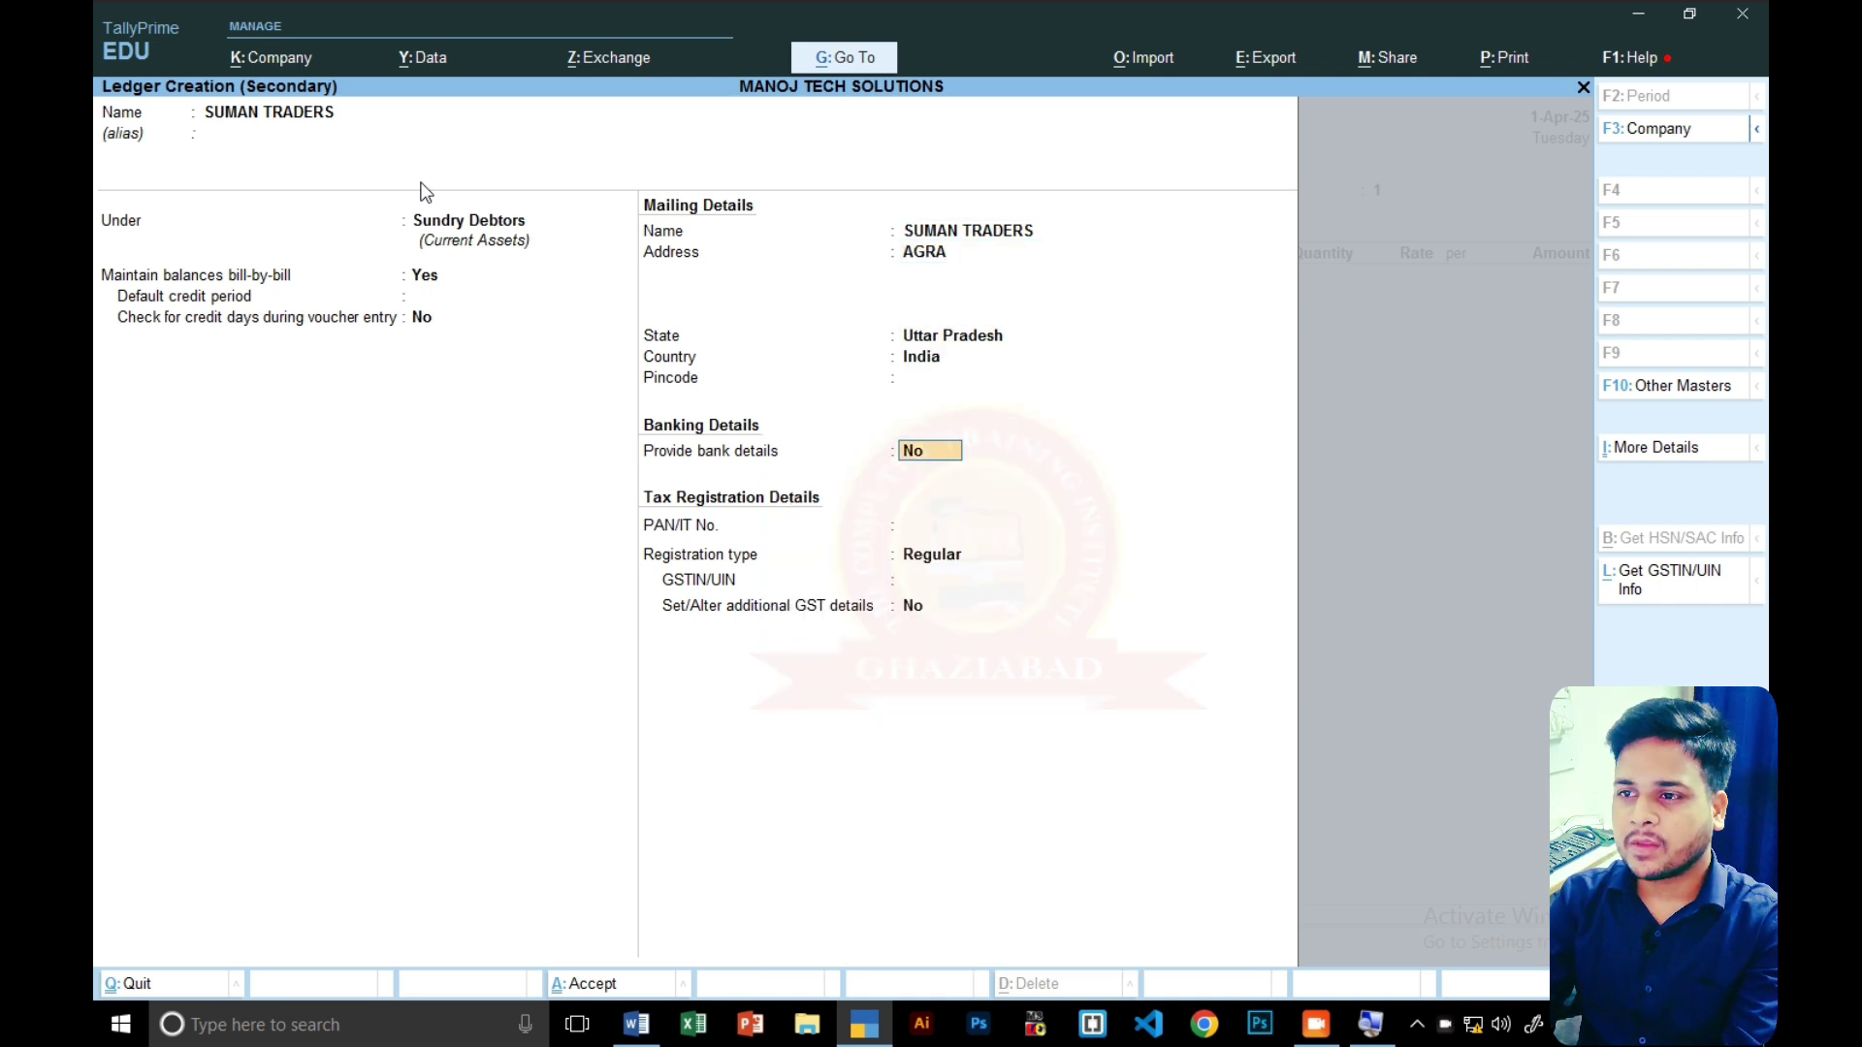
- Keep bank details at No and Regular registration, leave PAN and GSTIN/UIN empty, and save the SUMAN TRADERS ledger
key("Return")
key("Return")
key("Return")
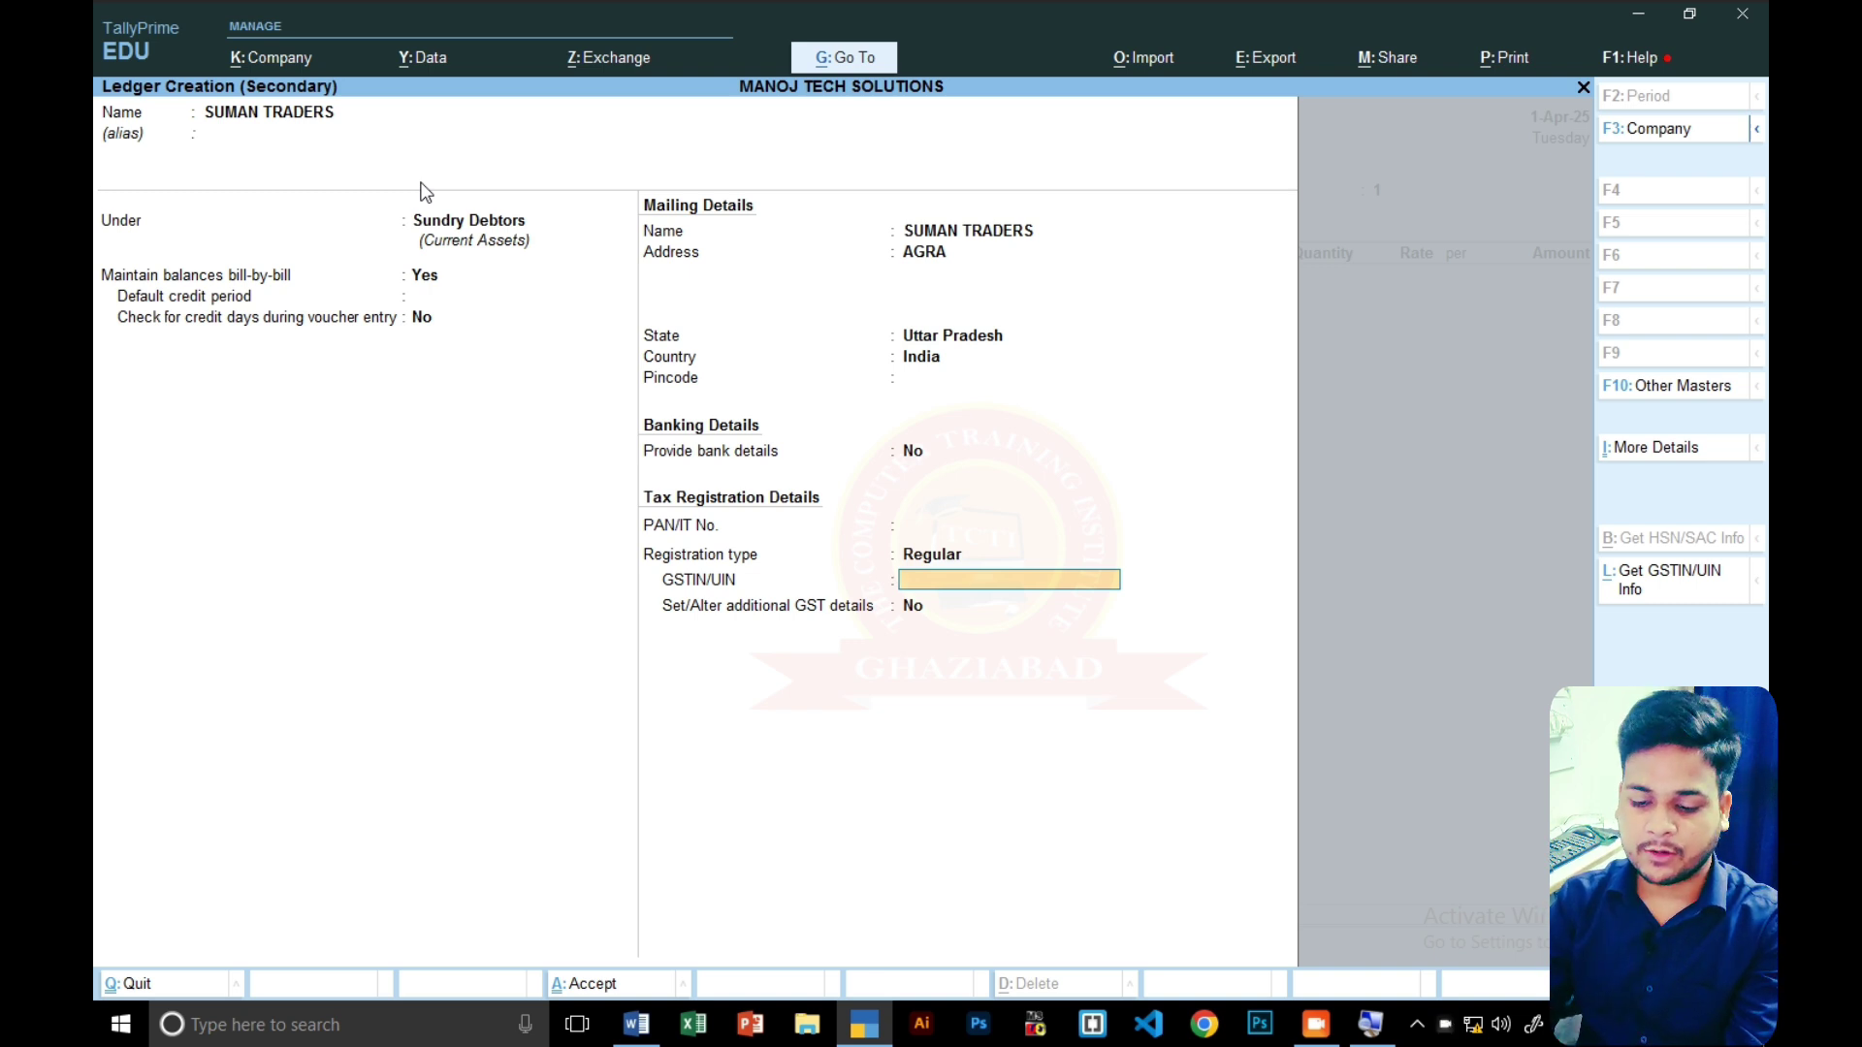
key("ctrl+a")
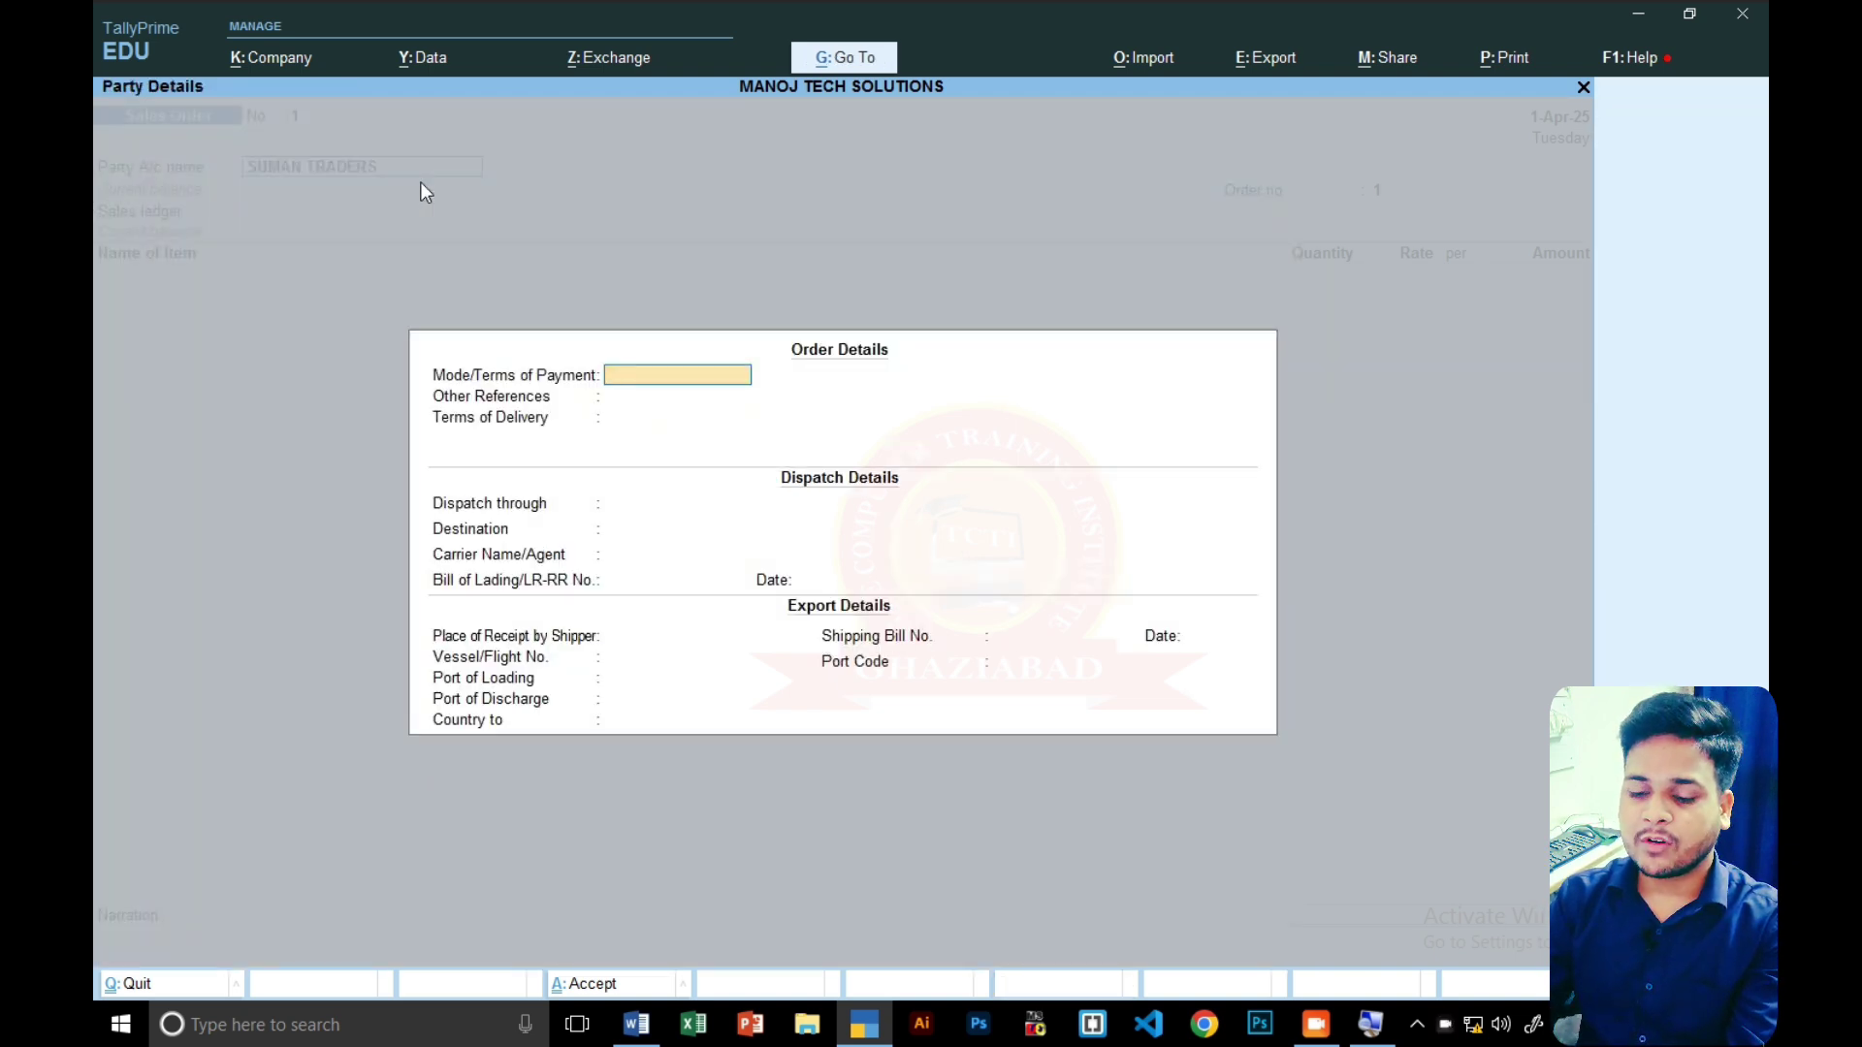
- Set the order's mode of payment to COD and its terms of delivery to BY ROAD
type("COD")
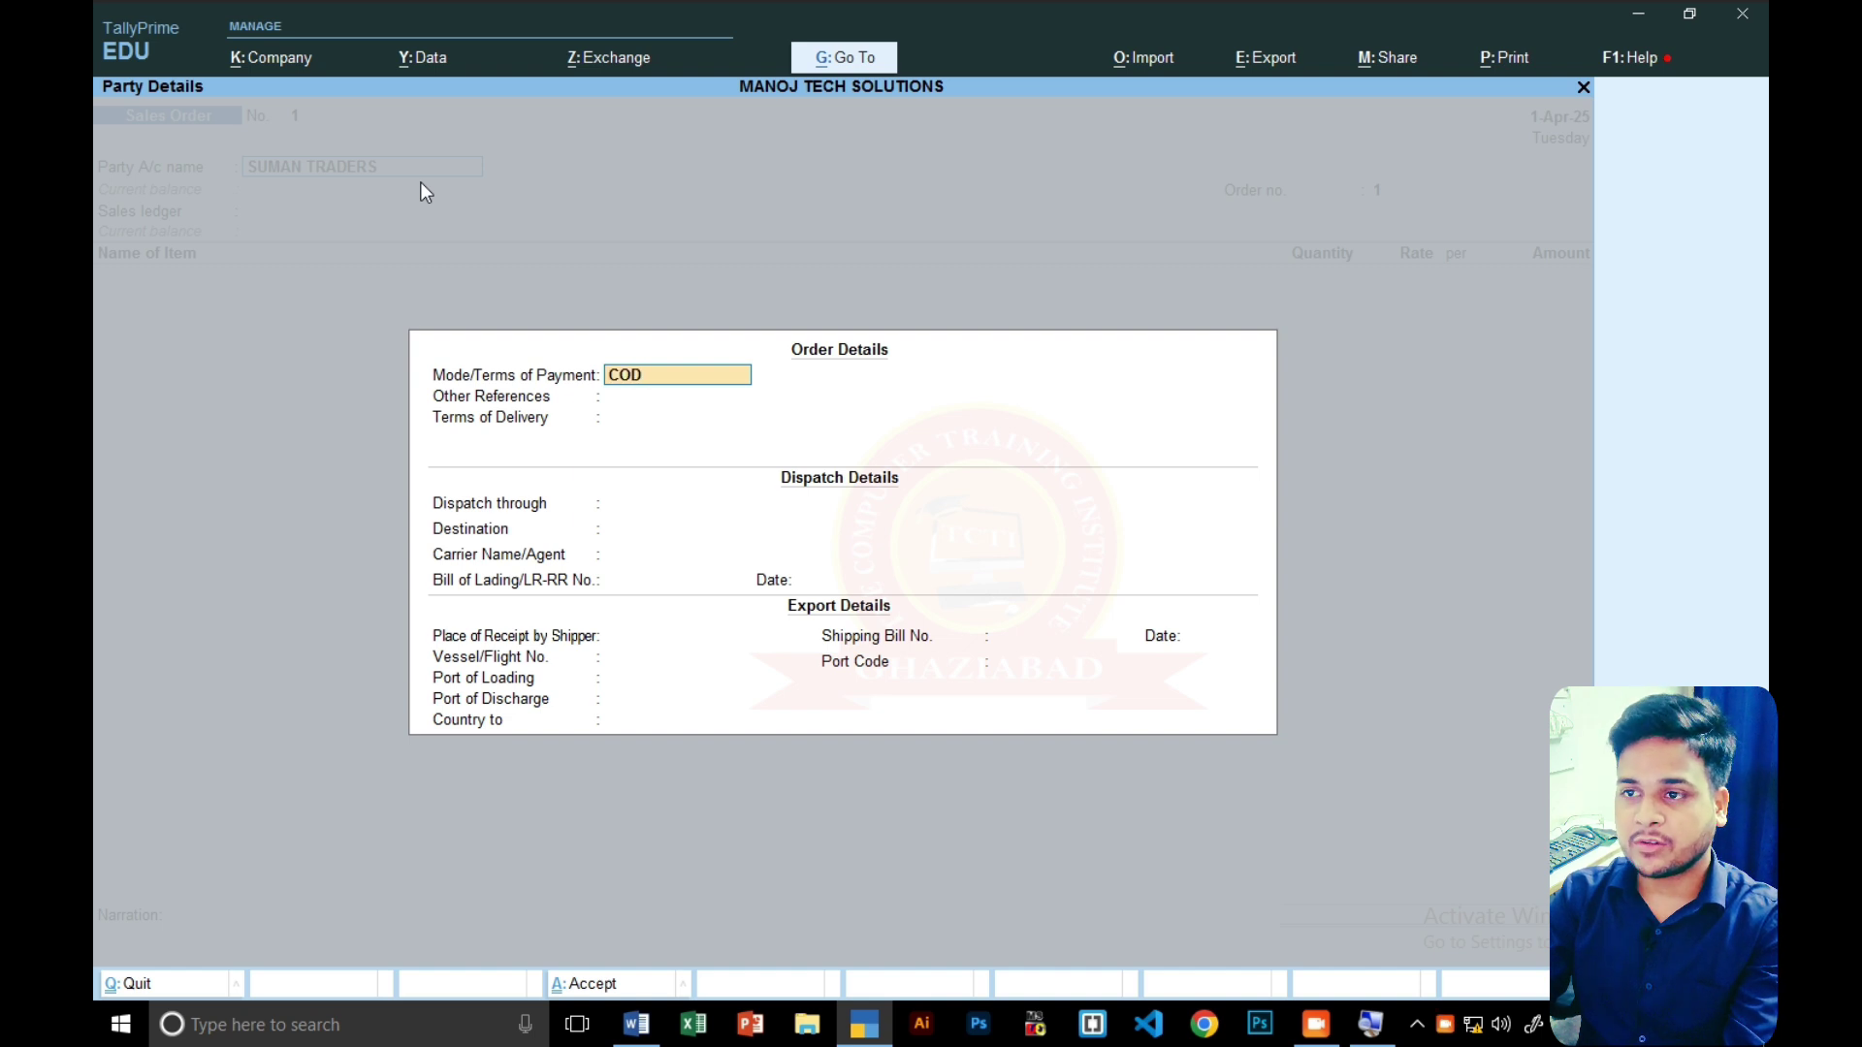
key("Return")
key("Return")
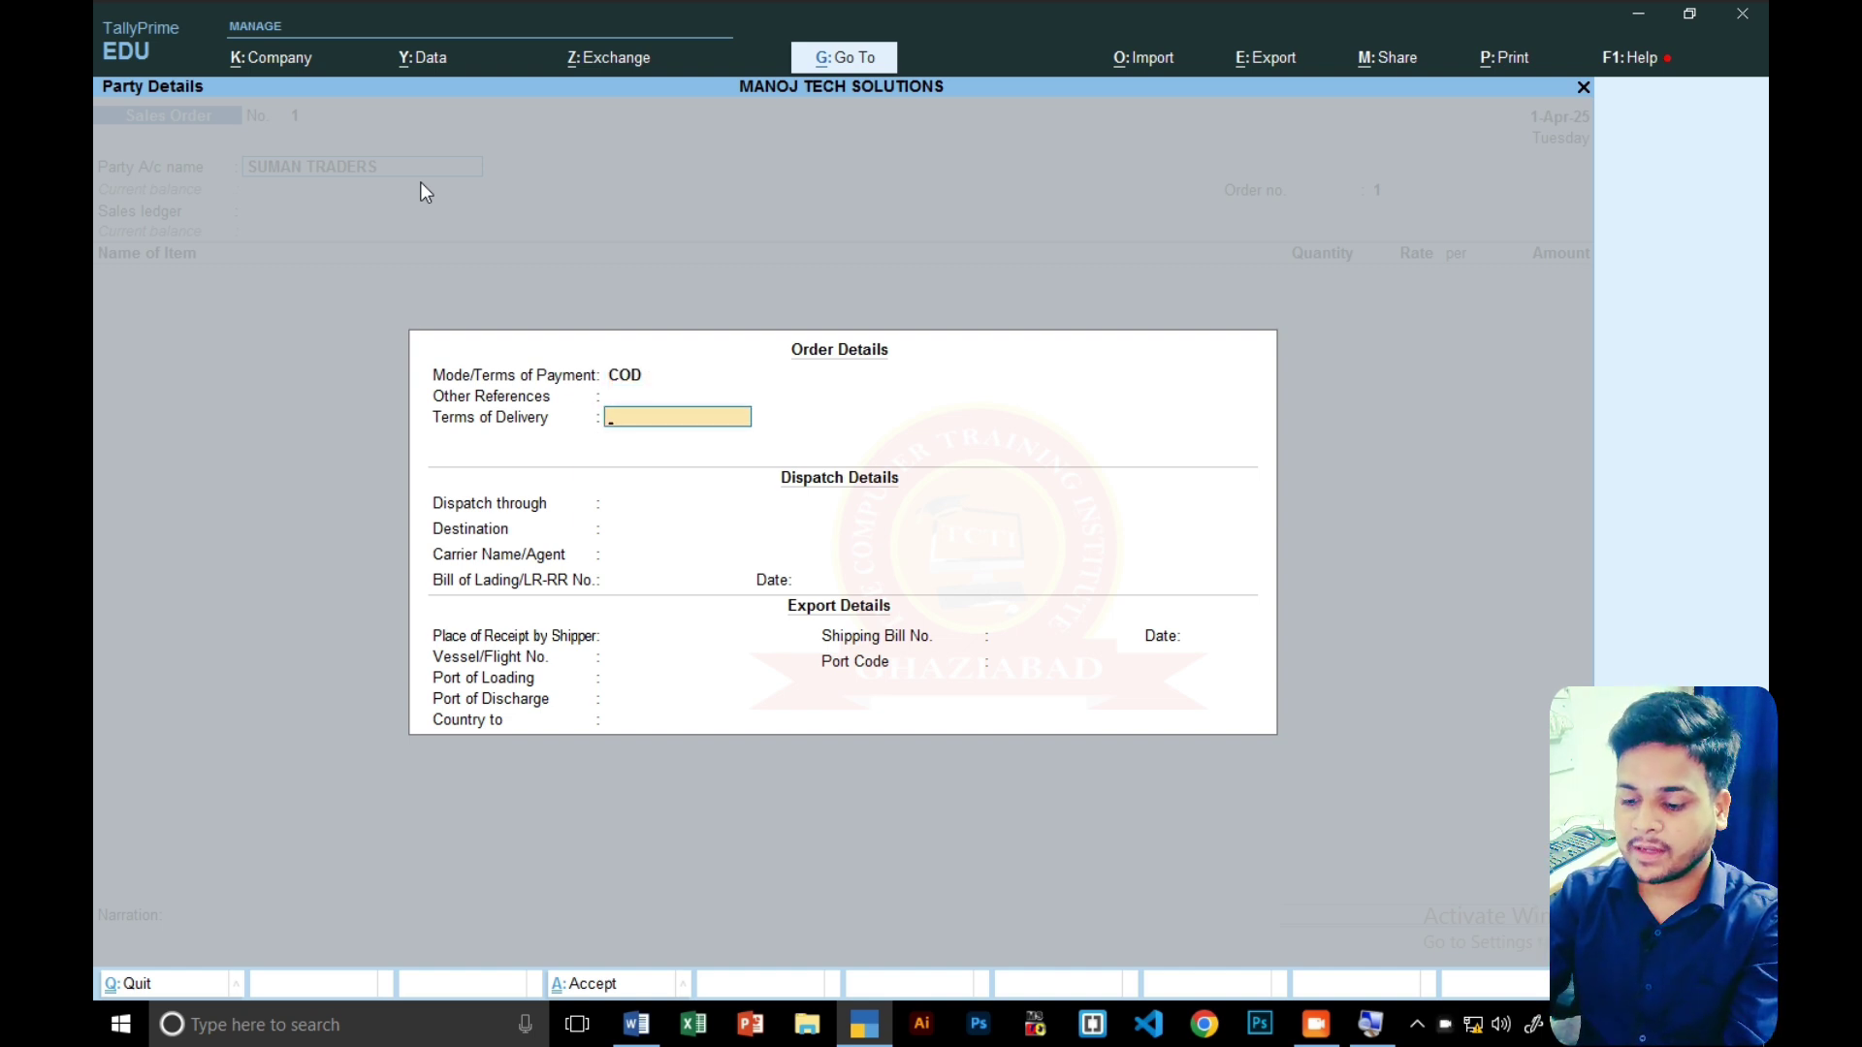
type("BY ROAD")
key("Return")
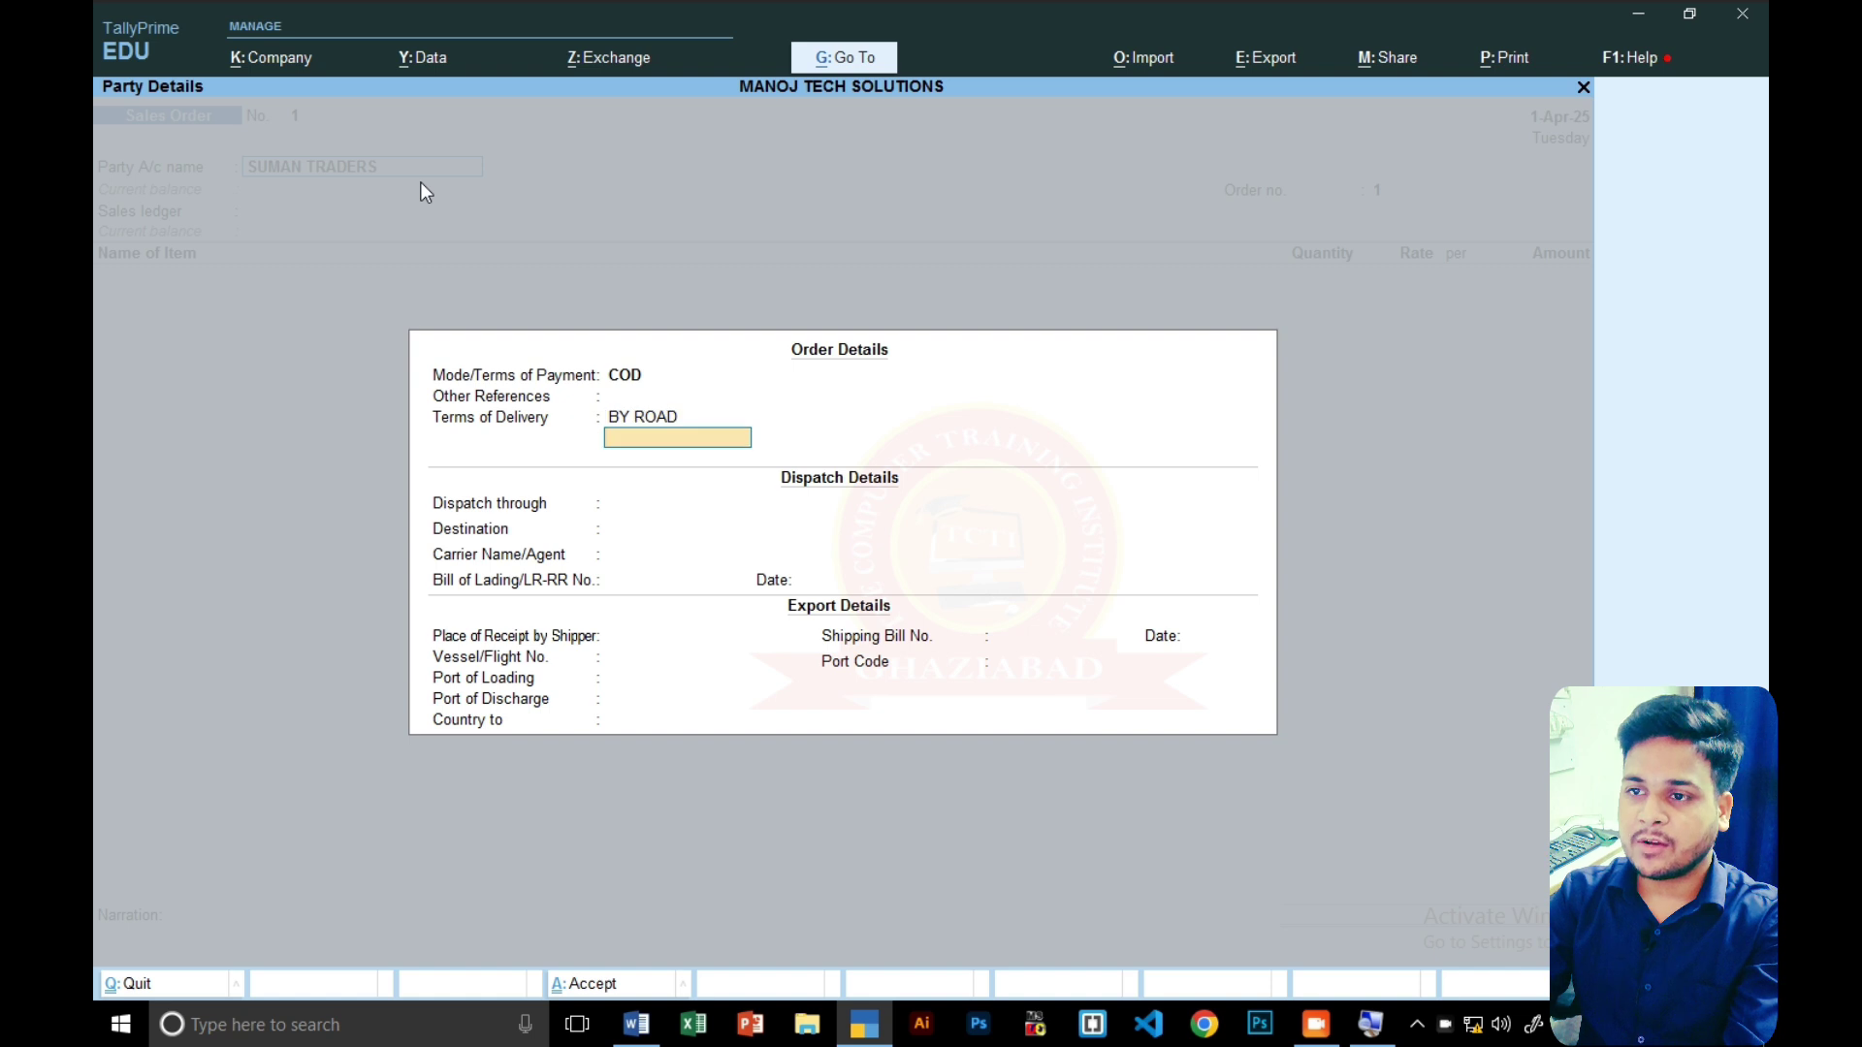
key("Return")
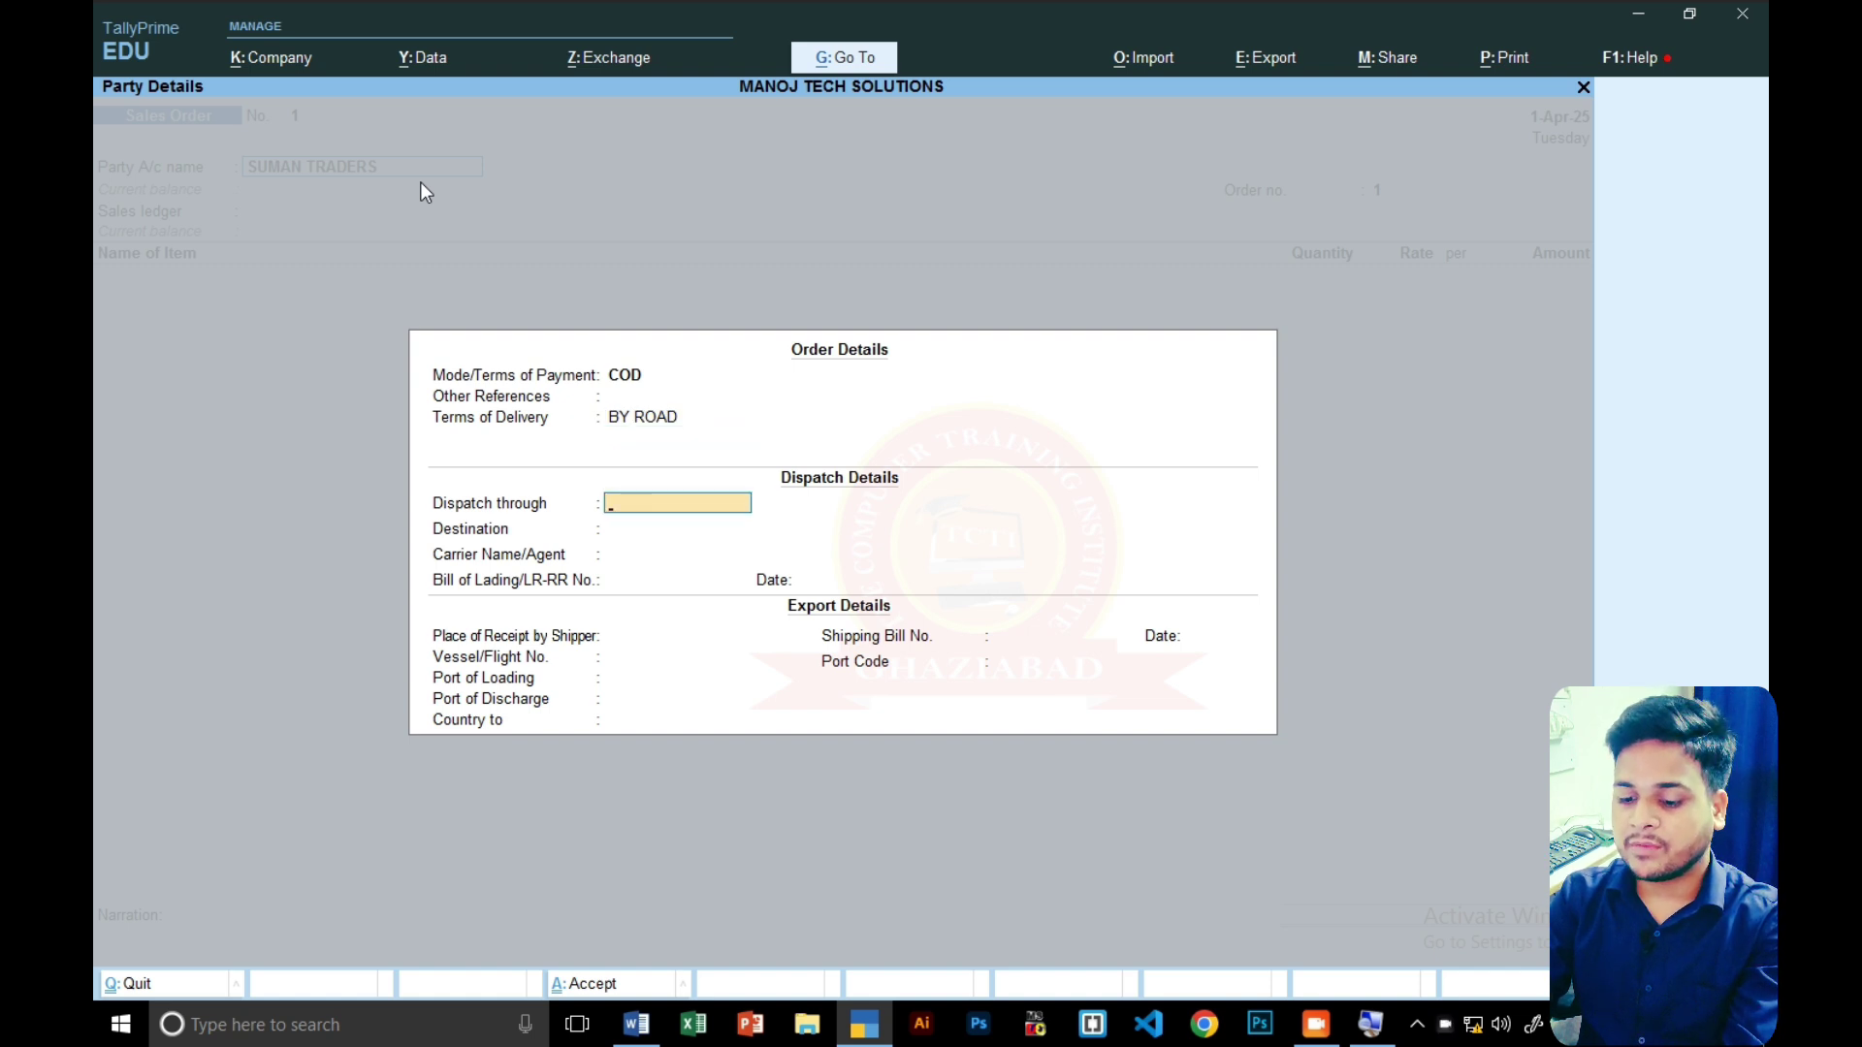
- Set the order's dispatch through to SELF and its destination to AGRA
type("SELF")
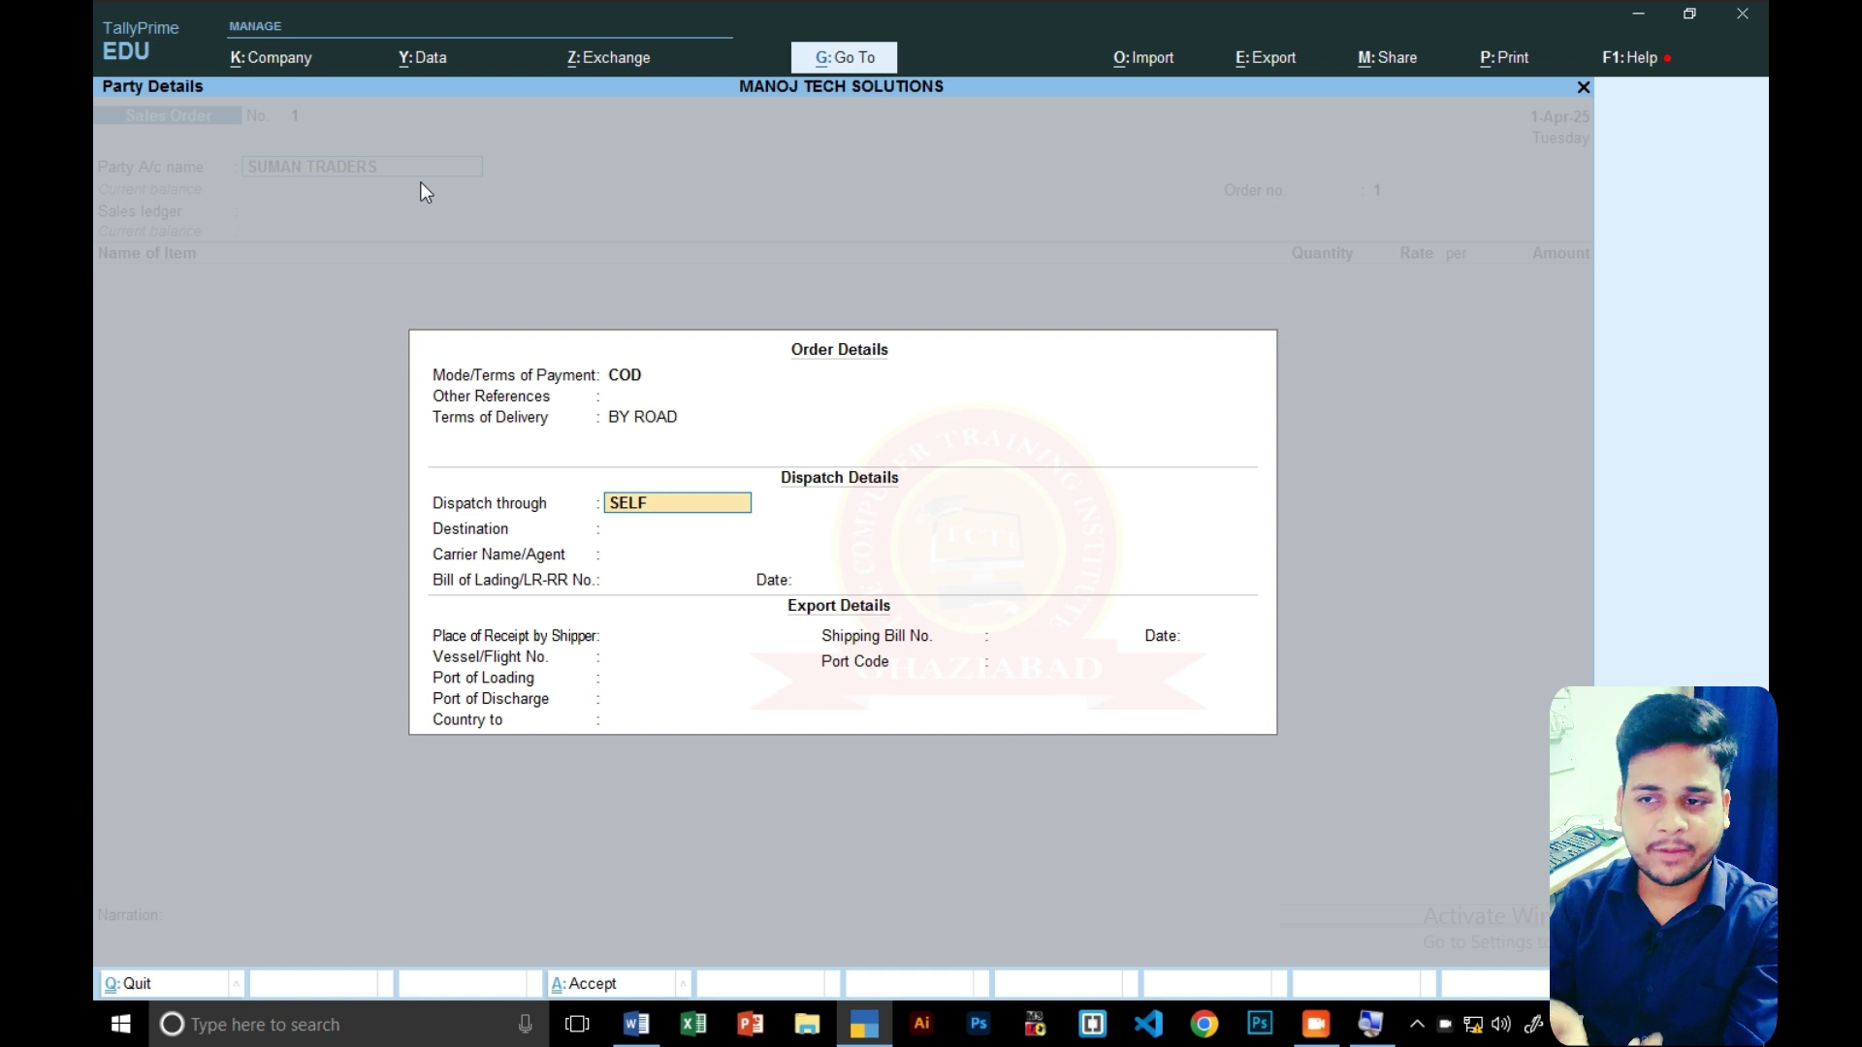
key("Return")
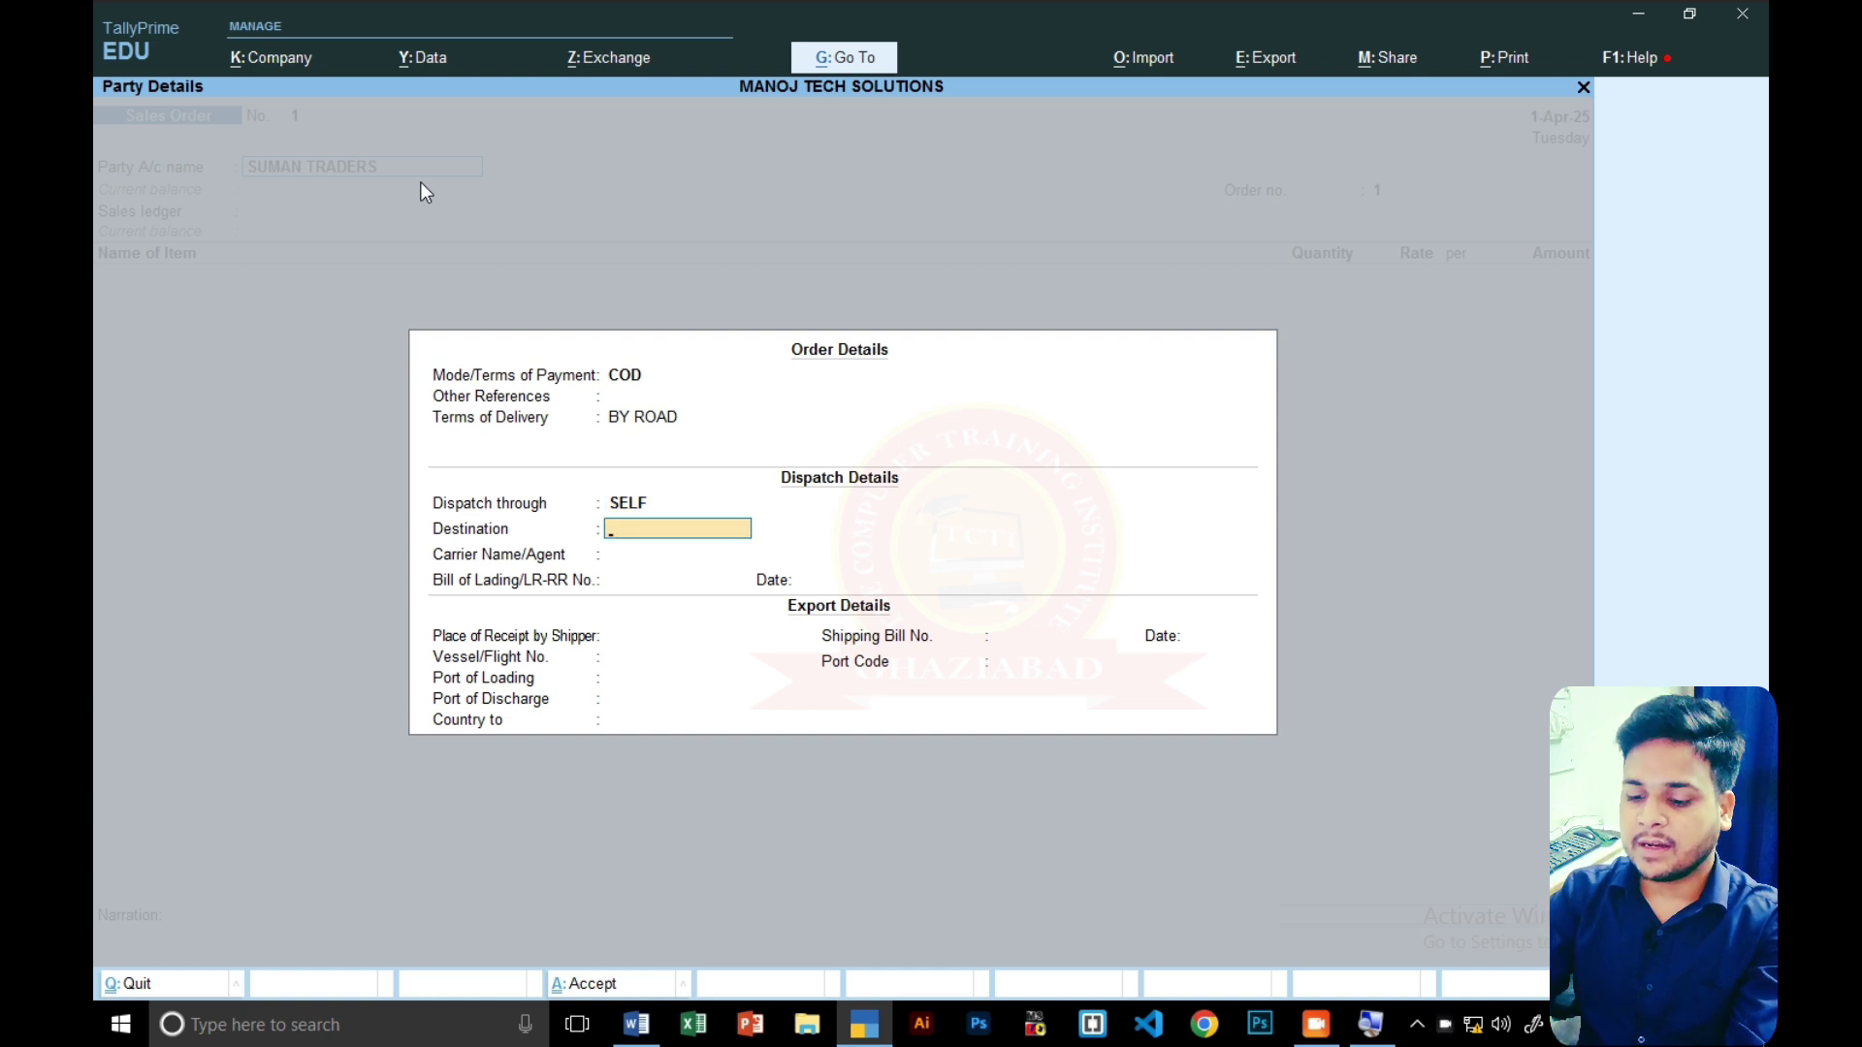
type("AGRA")
key("Return")
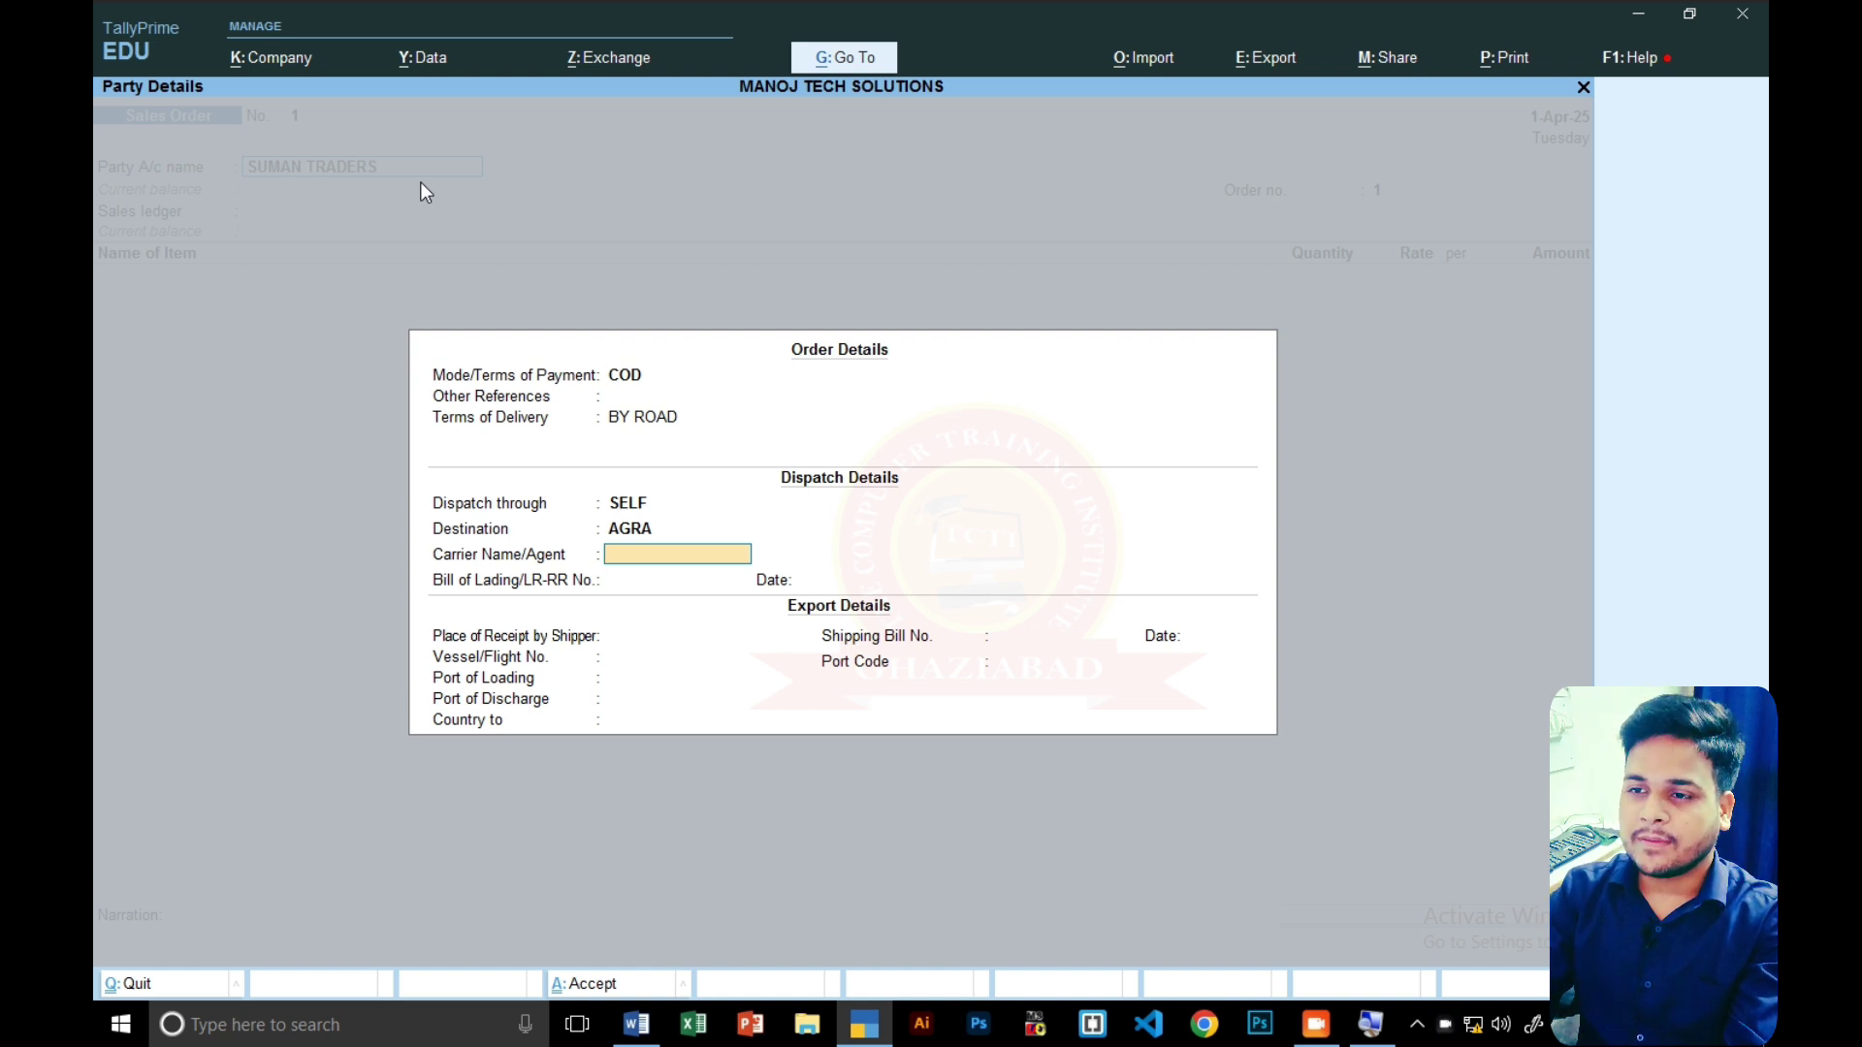
- Leave the remaining dispatch and export details empty, and accept the order and party details for SUMAN TRADERS
key("Return")
key("Return")
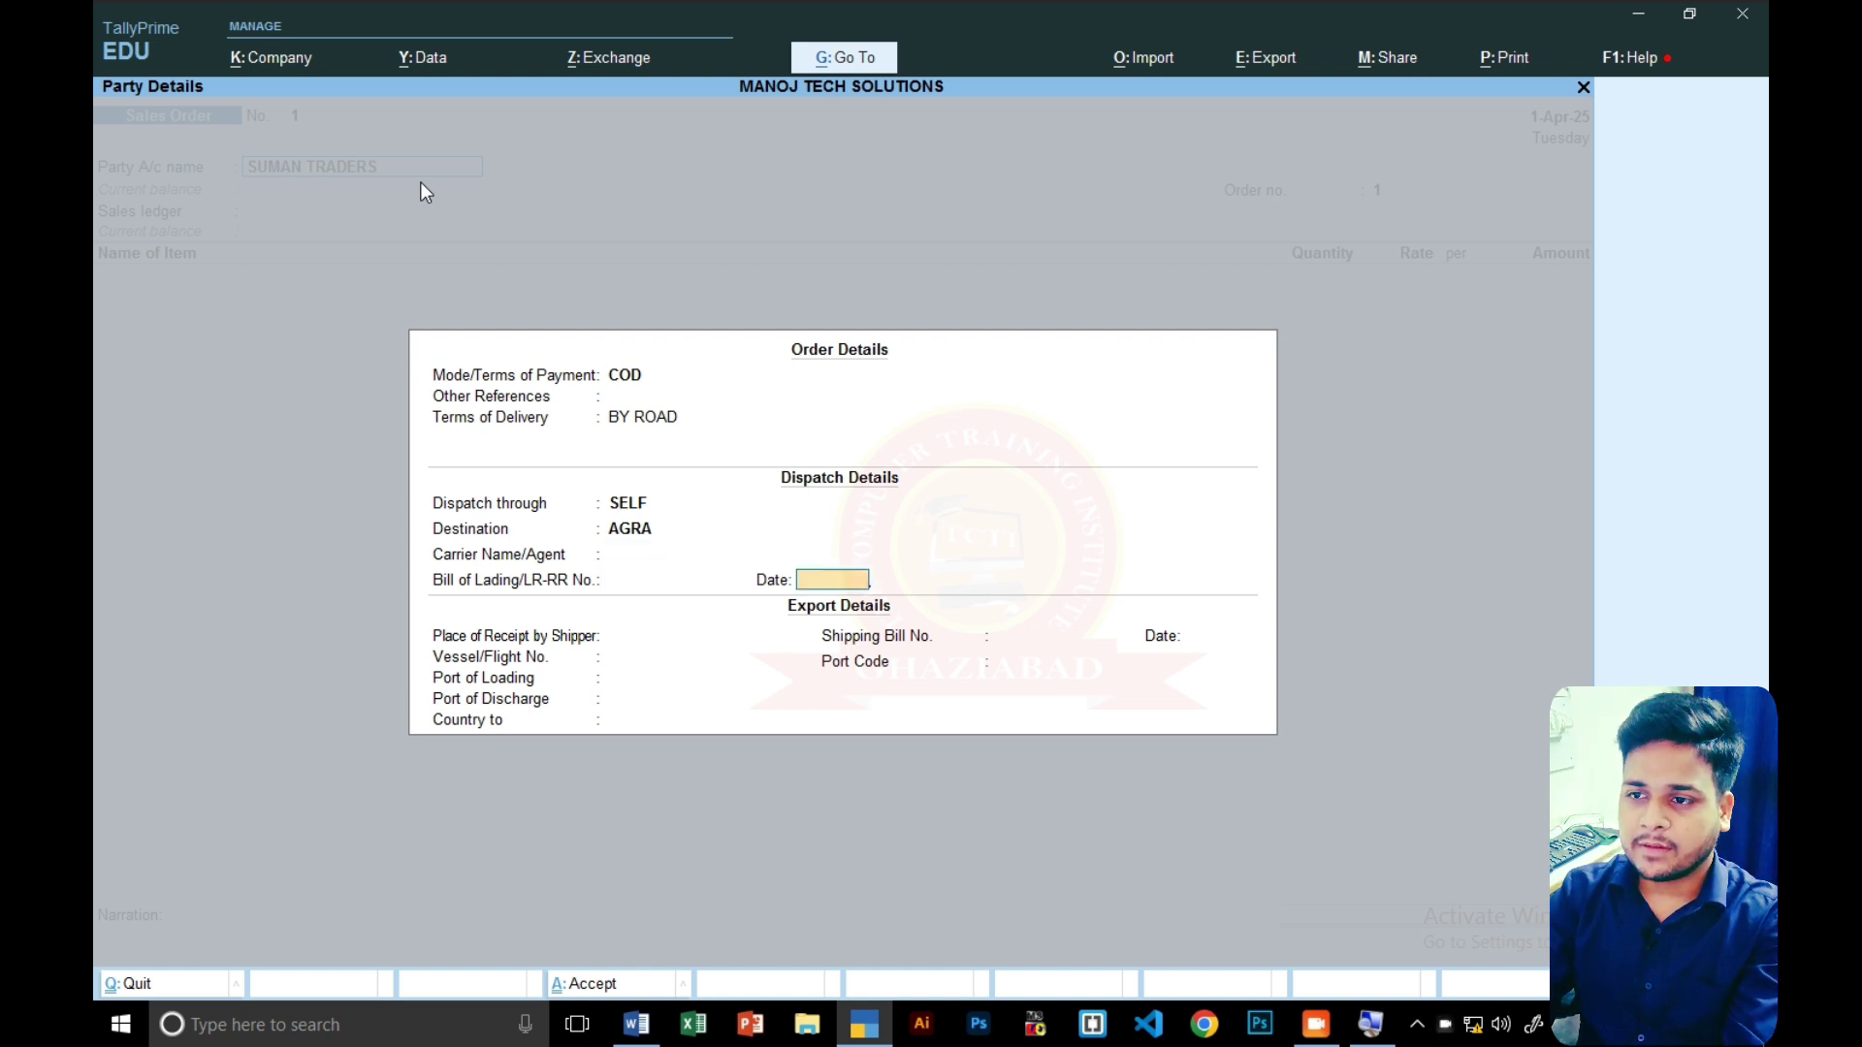
key("Return")
key("Return")
key("Return")
key("Return")
key("Return")
key("Return")
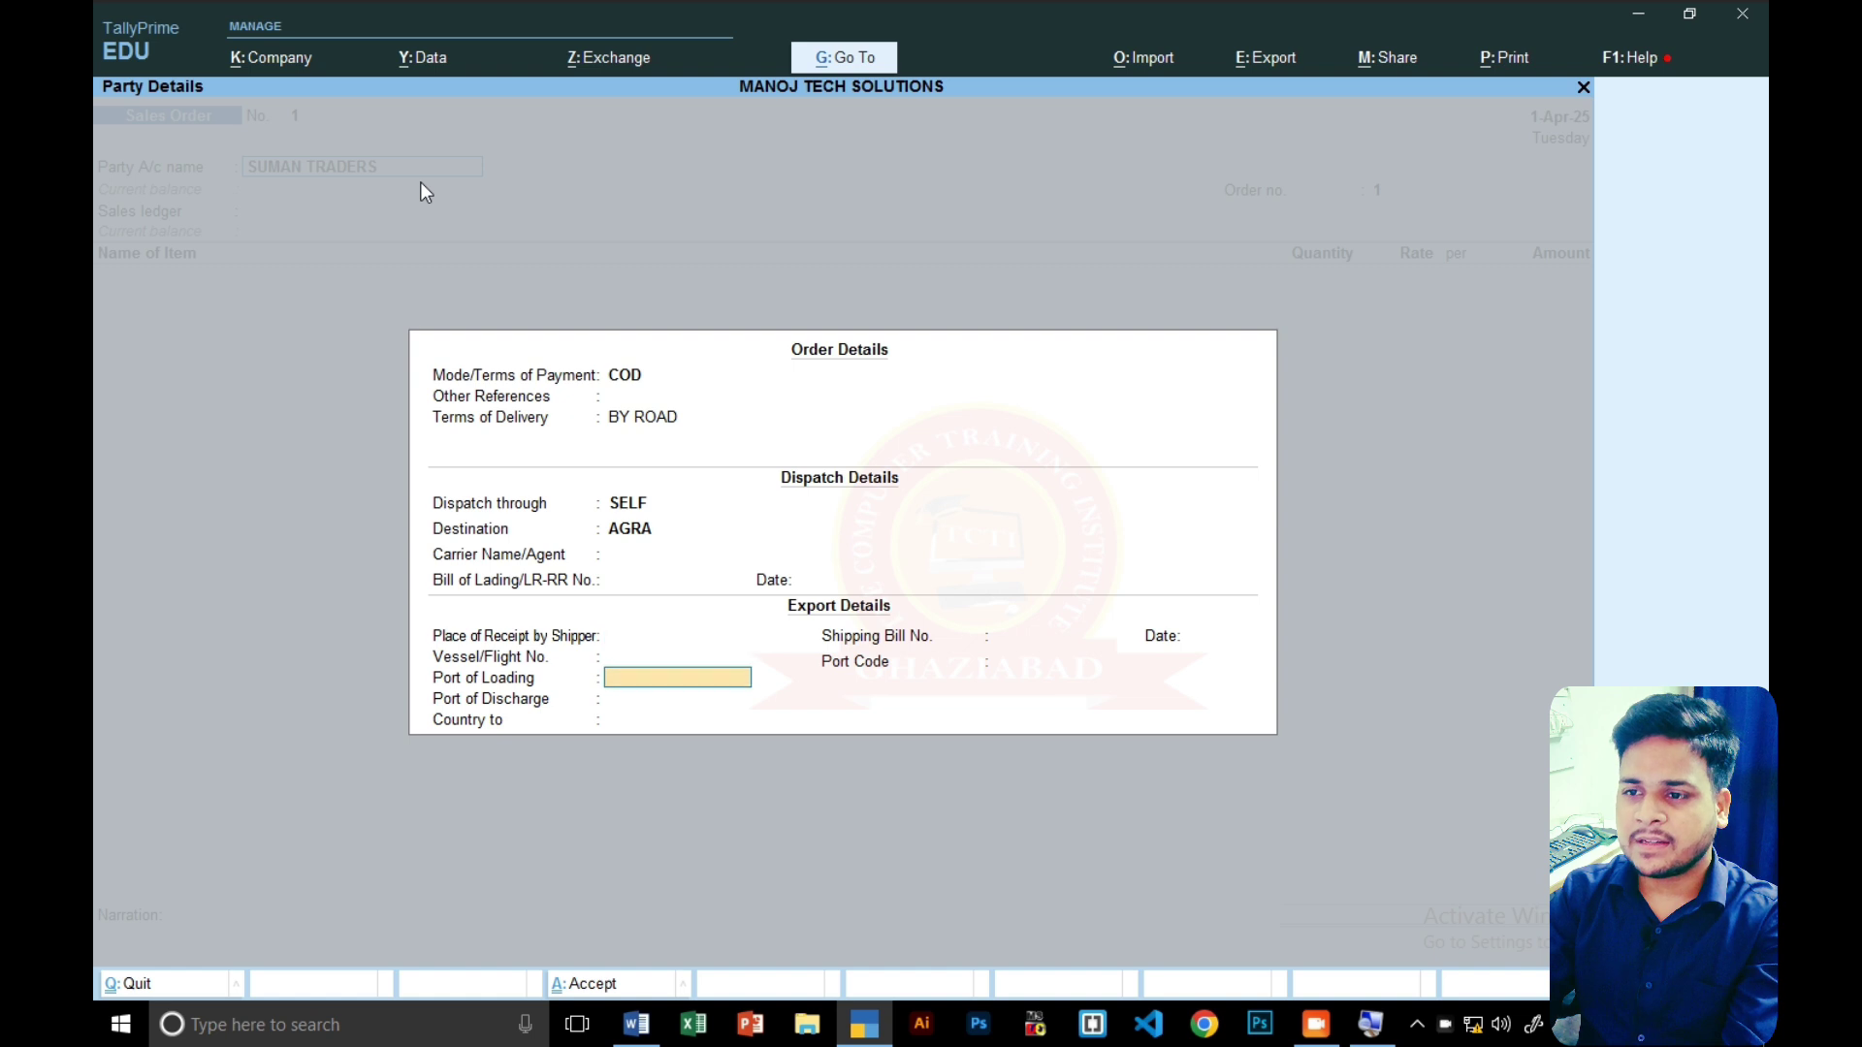
key("ctrl+a")
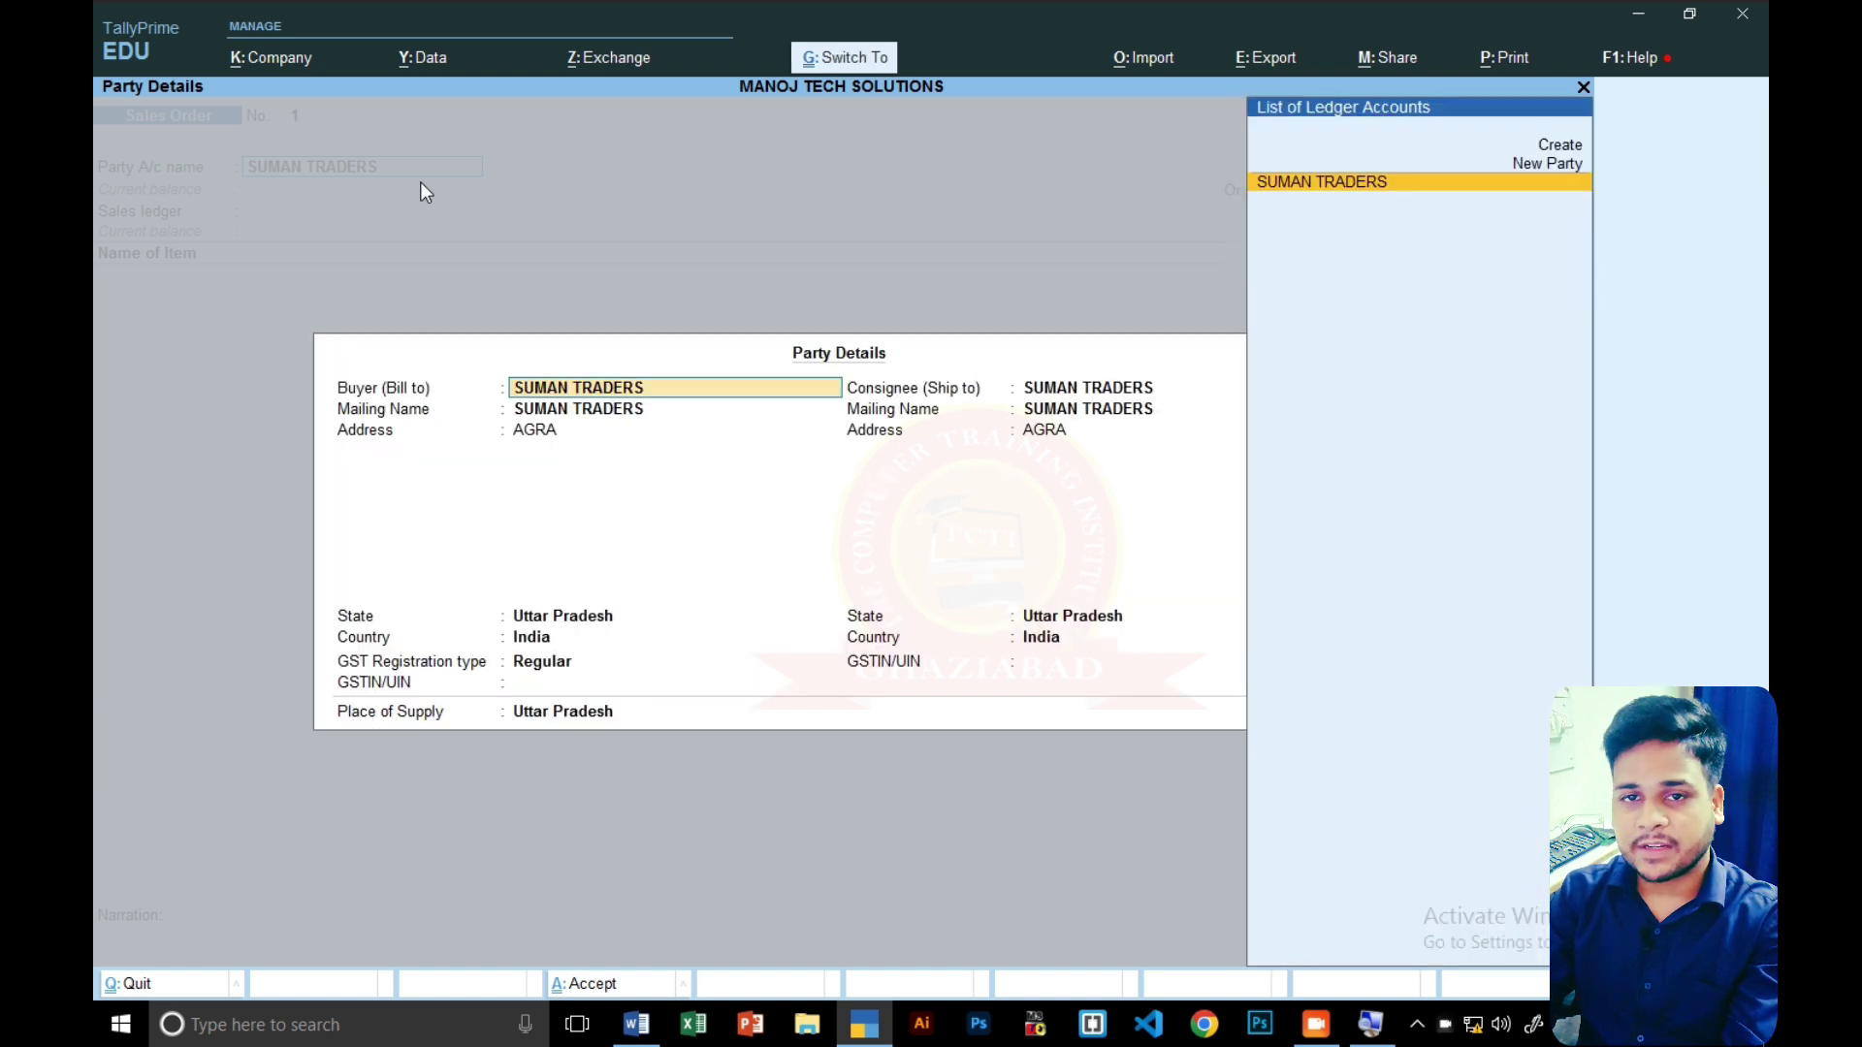
key("ctrl+a")
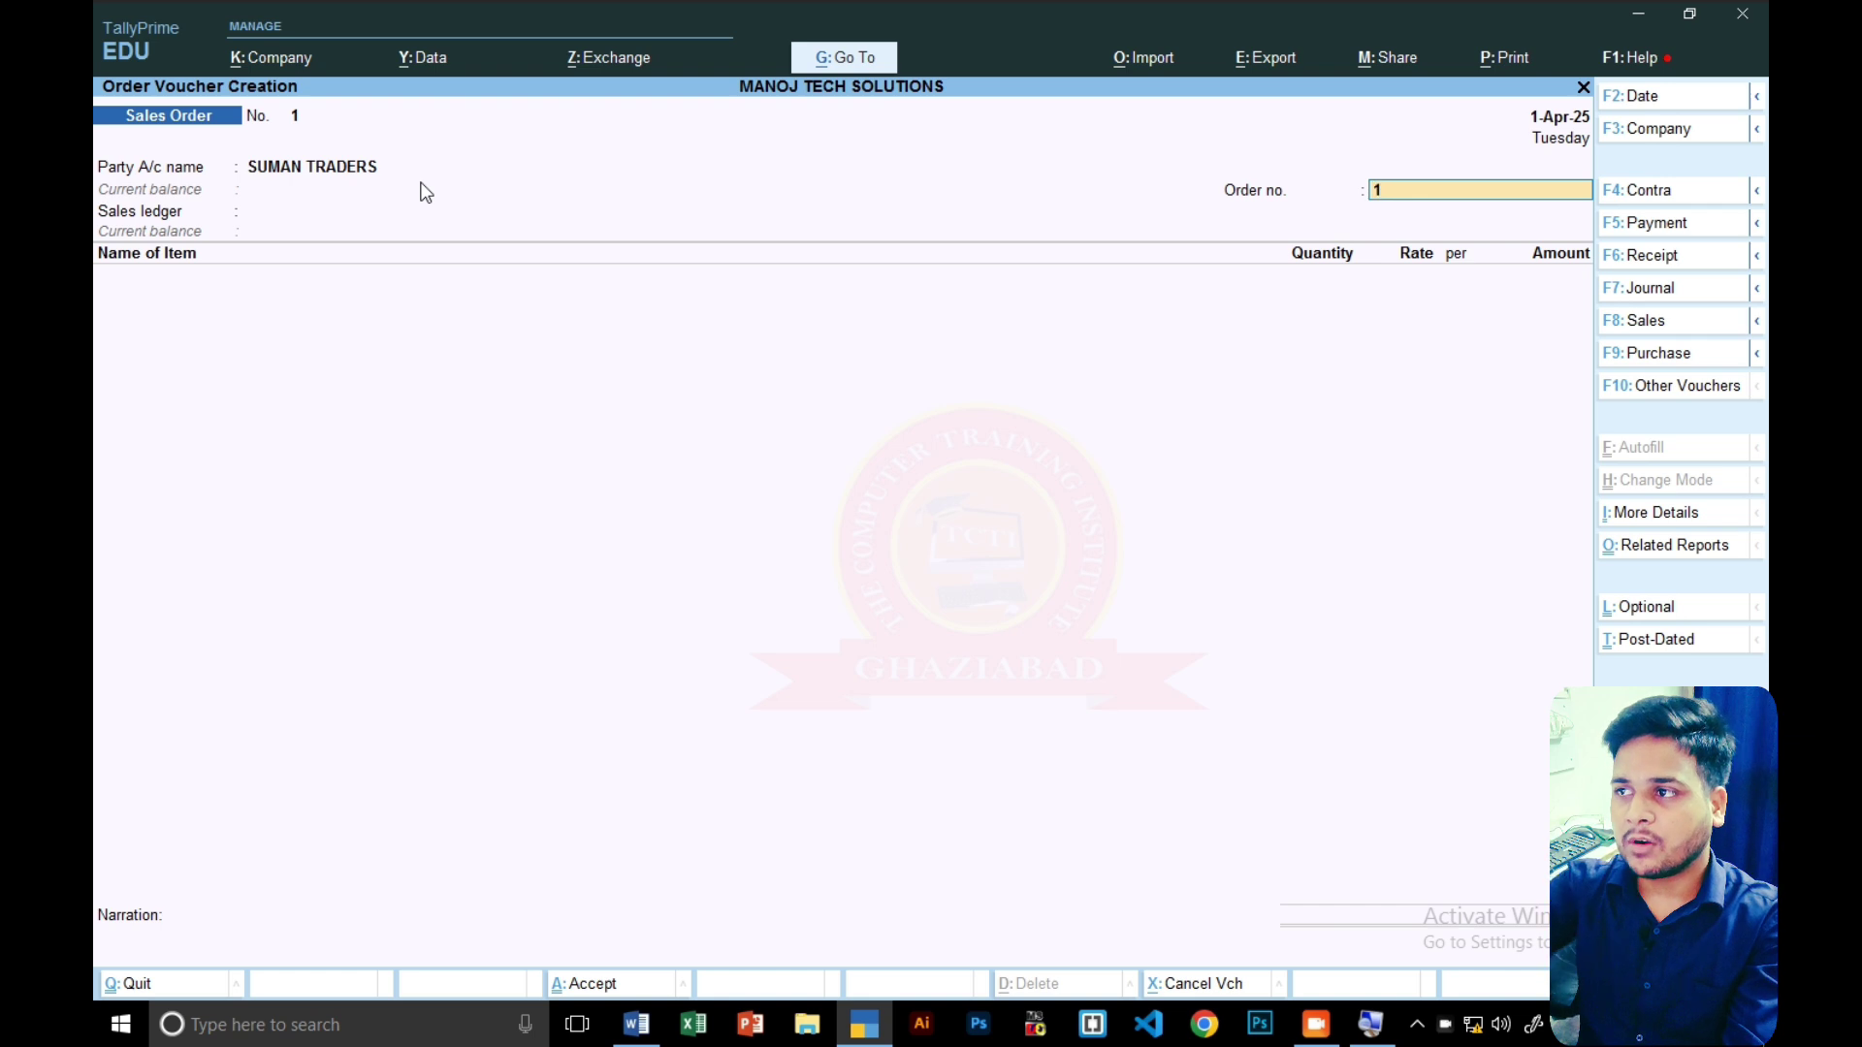
- Keep the proposed order number and start a new sales ledger named SALES under the Sales Accounts group
key("Return")
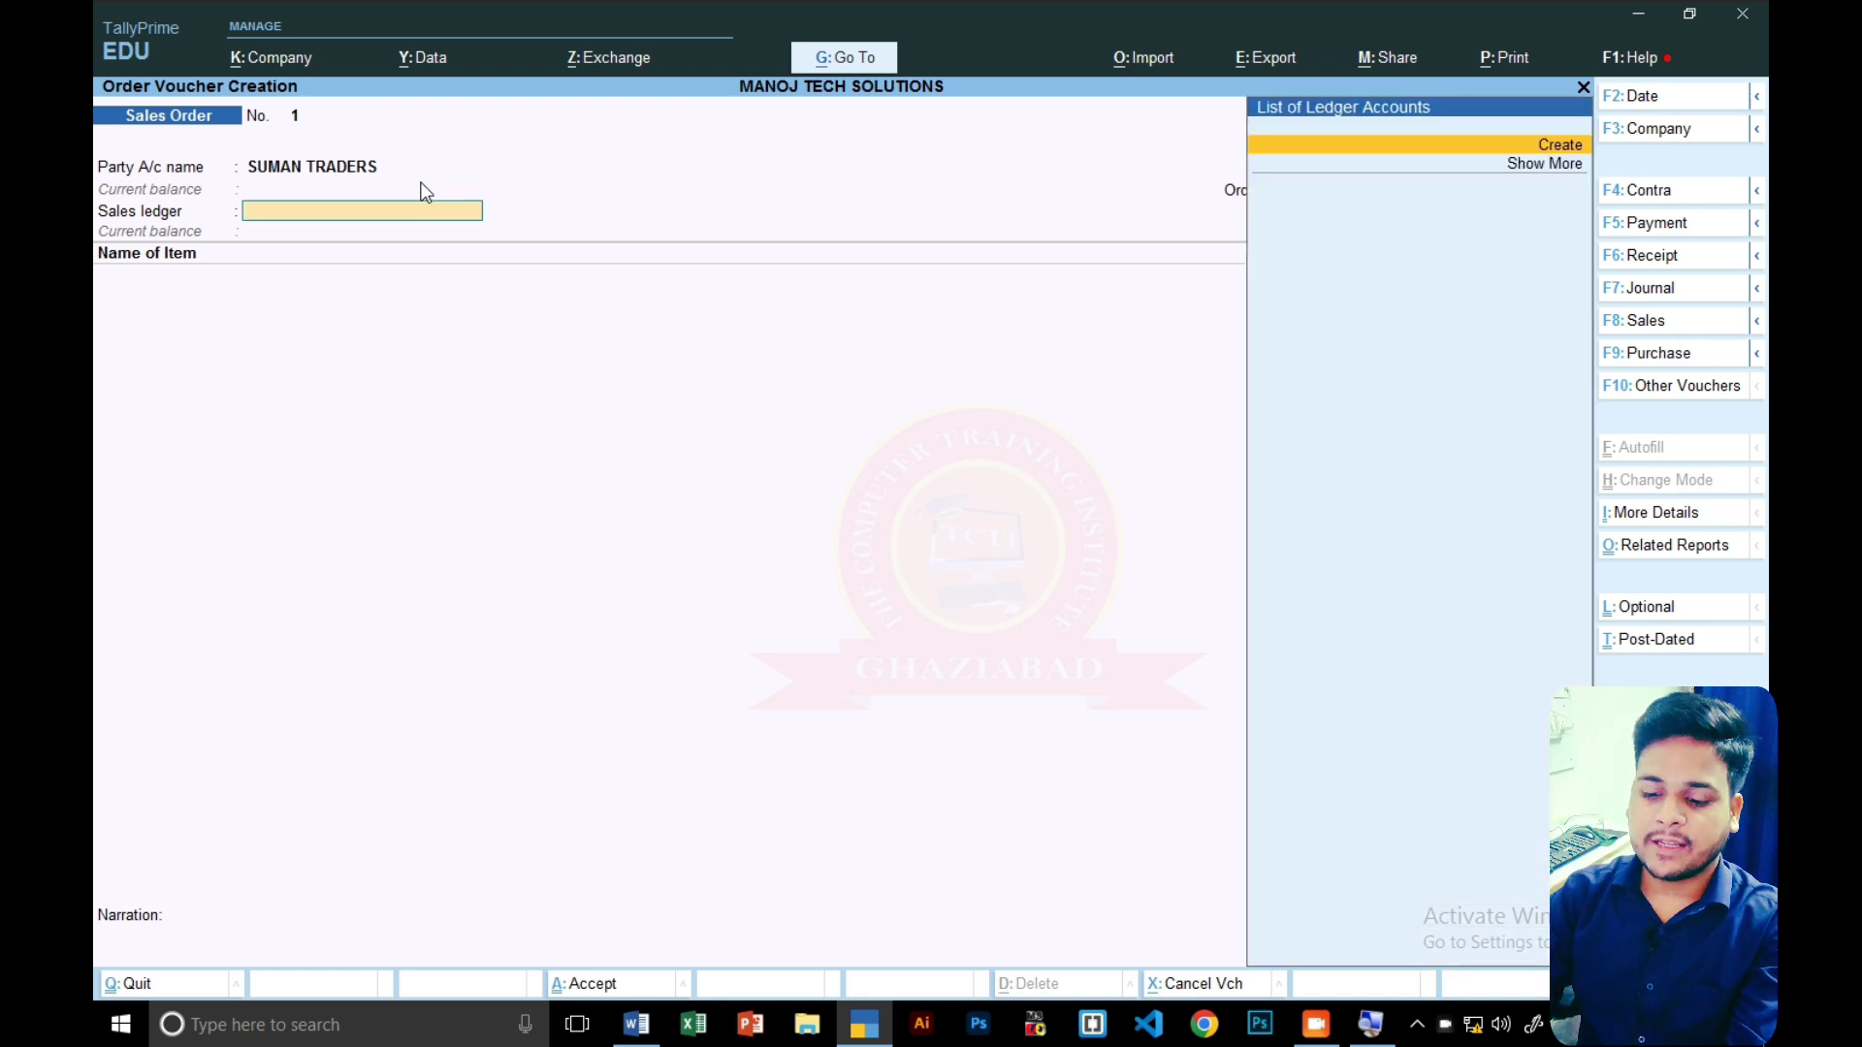
key("alt")
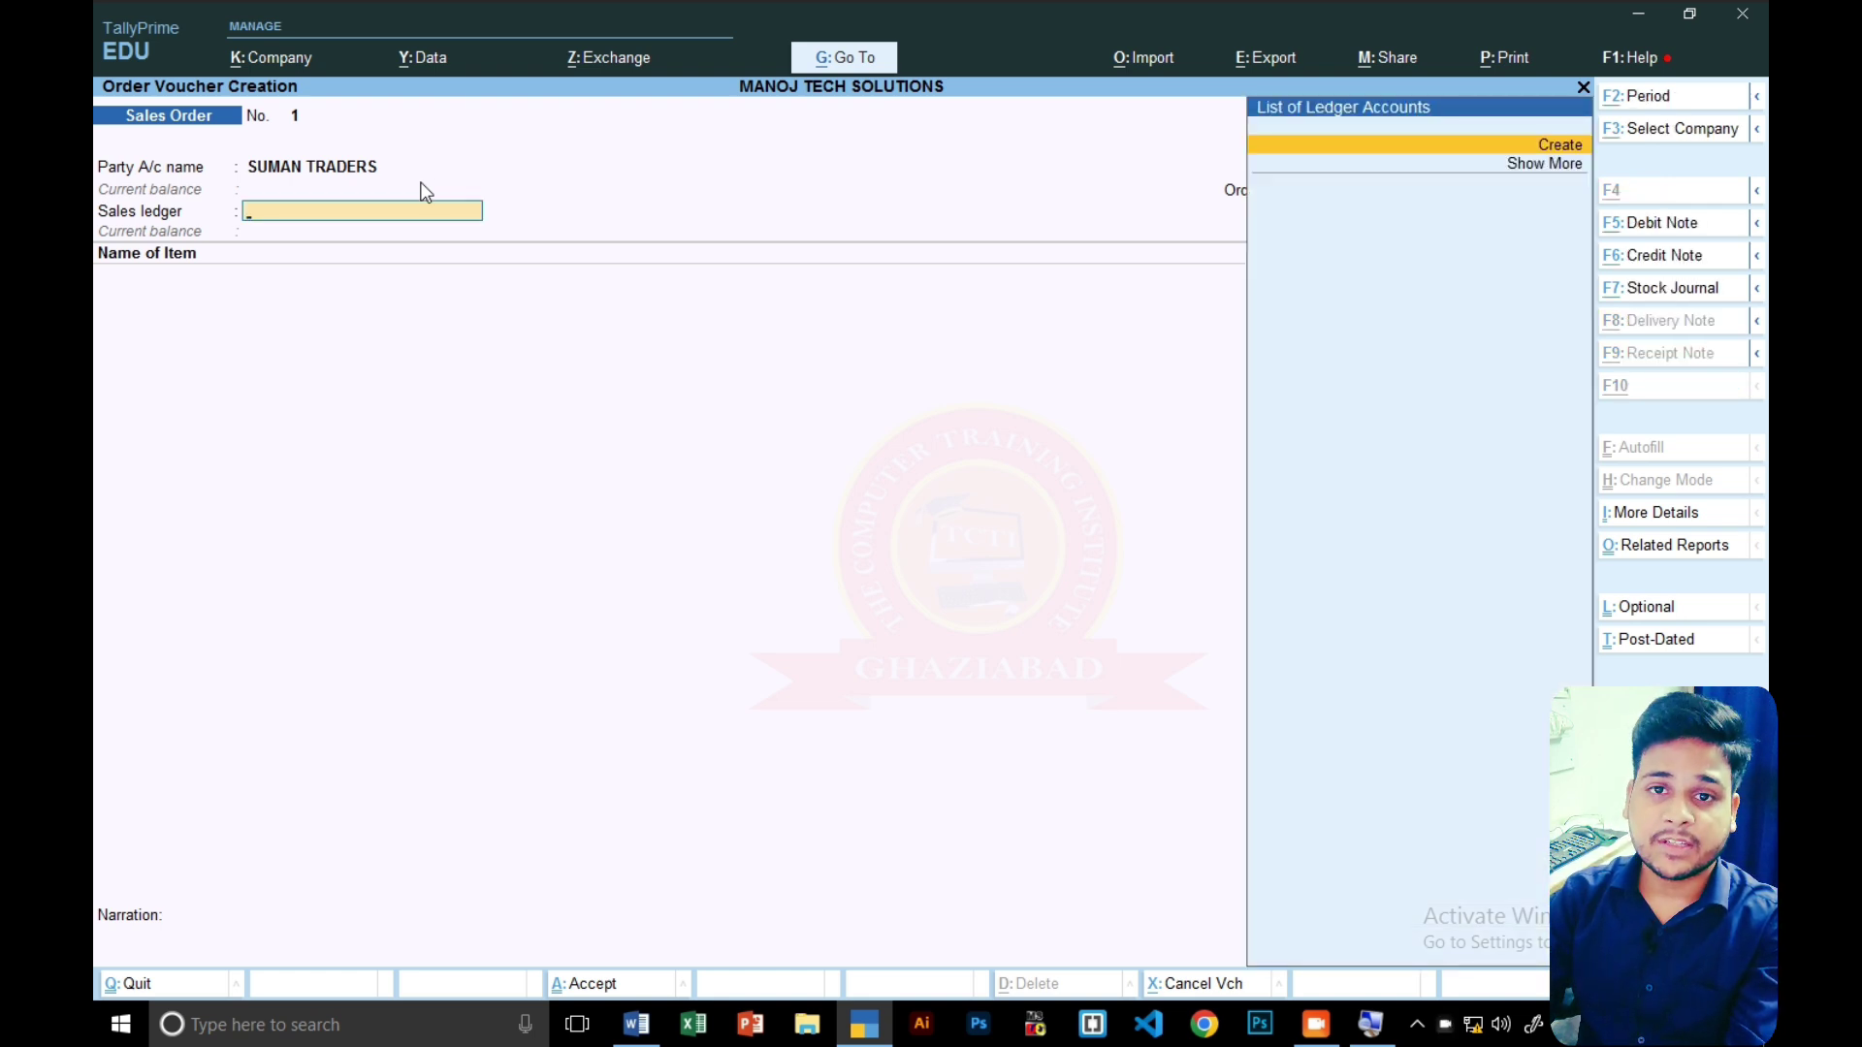
key("alt+c")
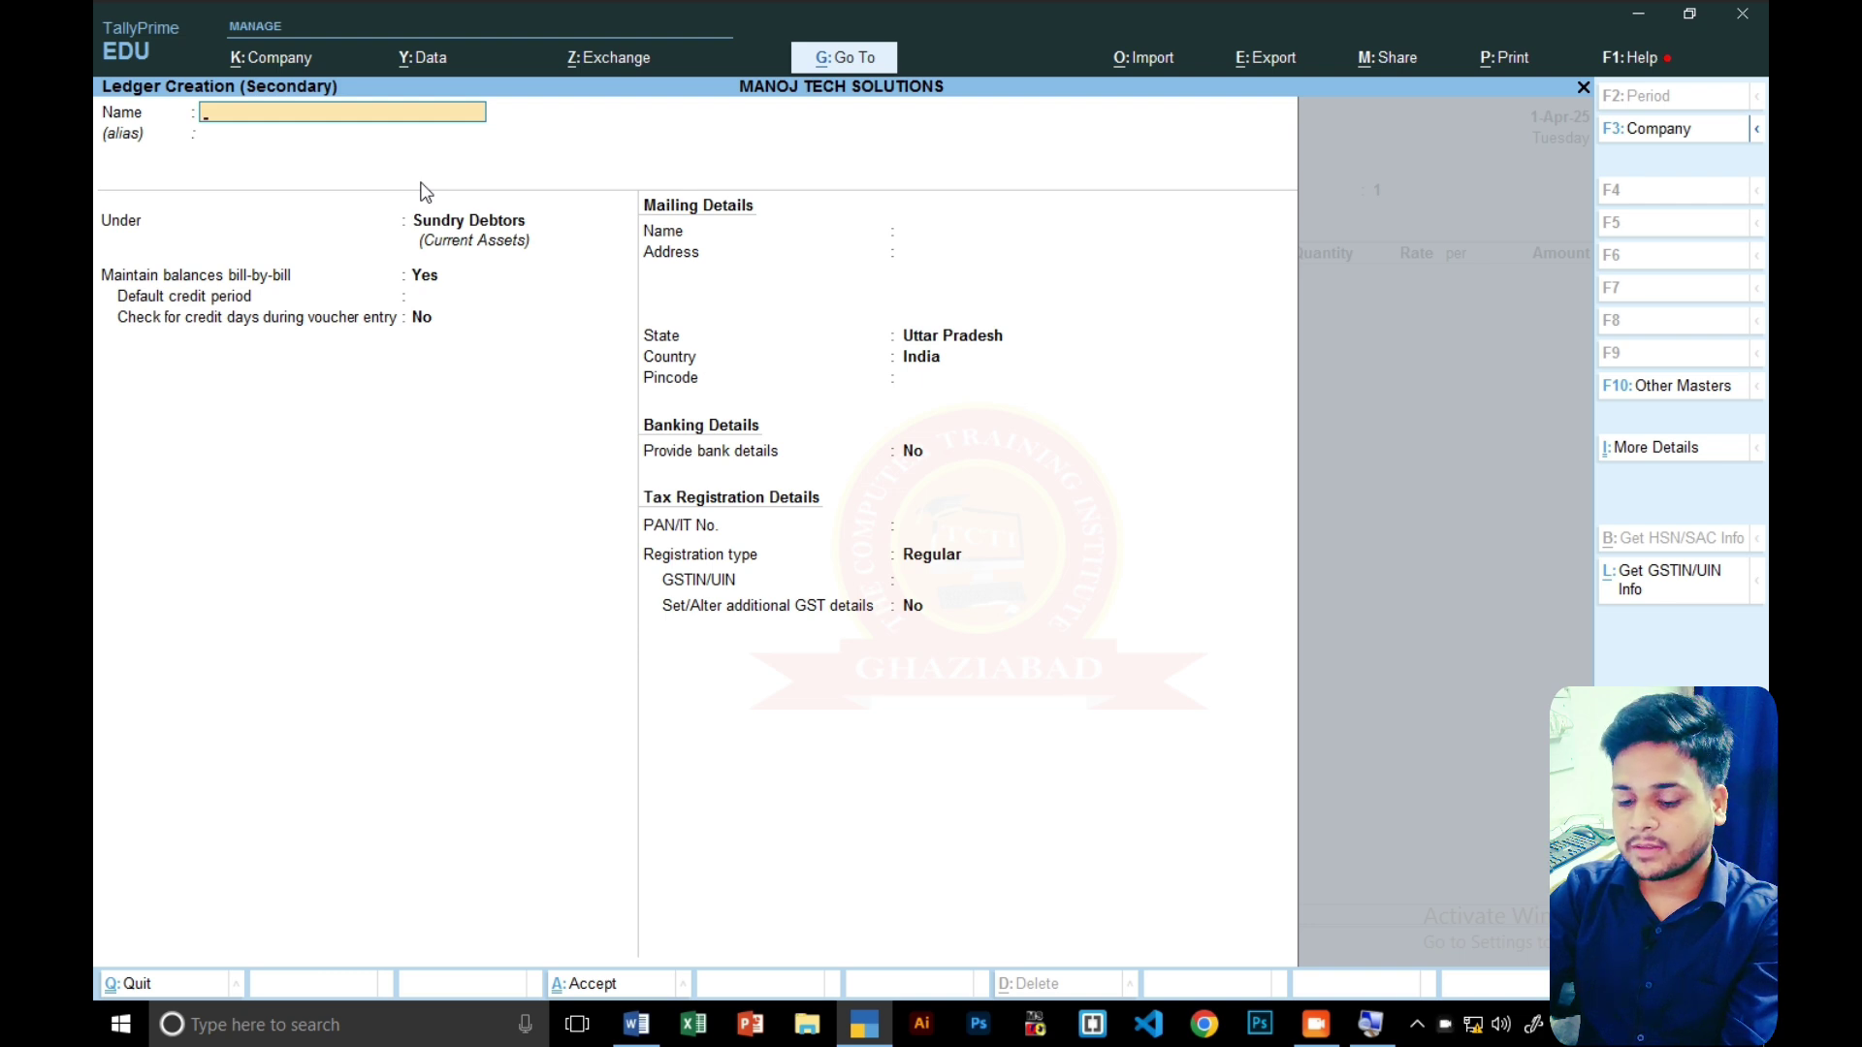
type("SALES")
key("Return")
key("Return")
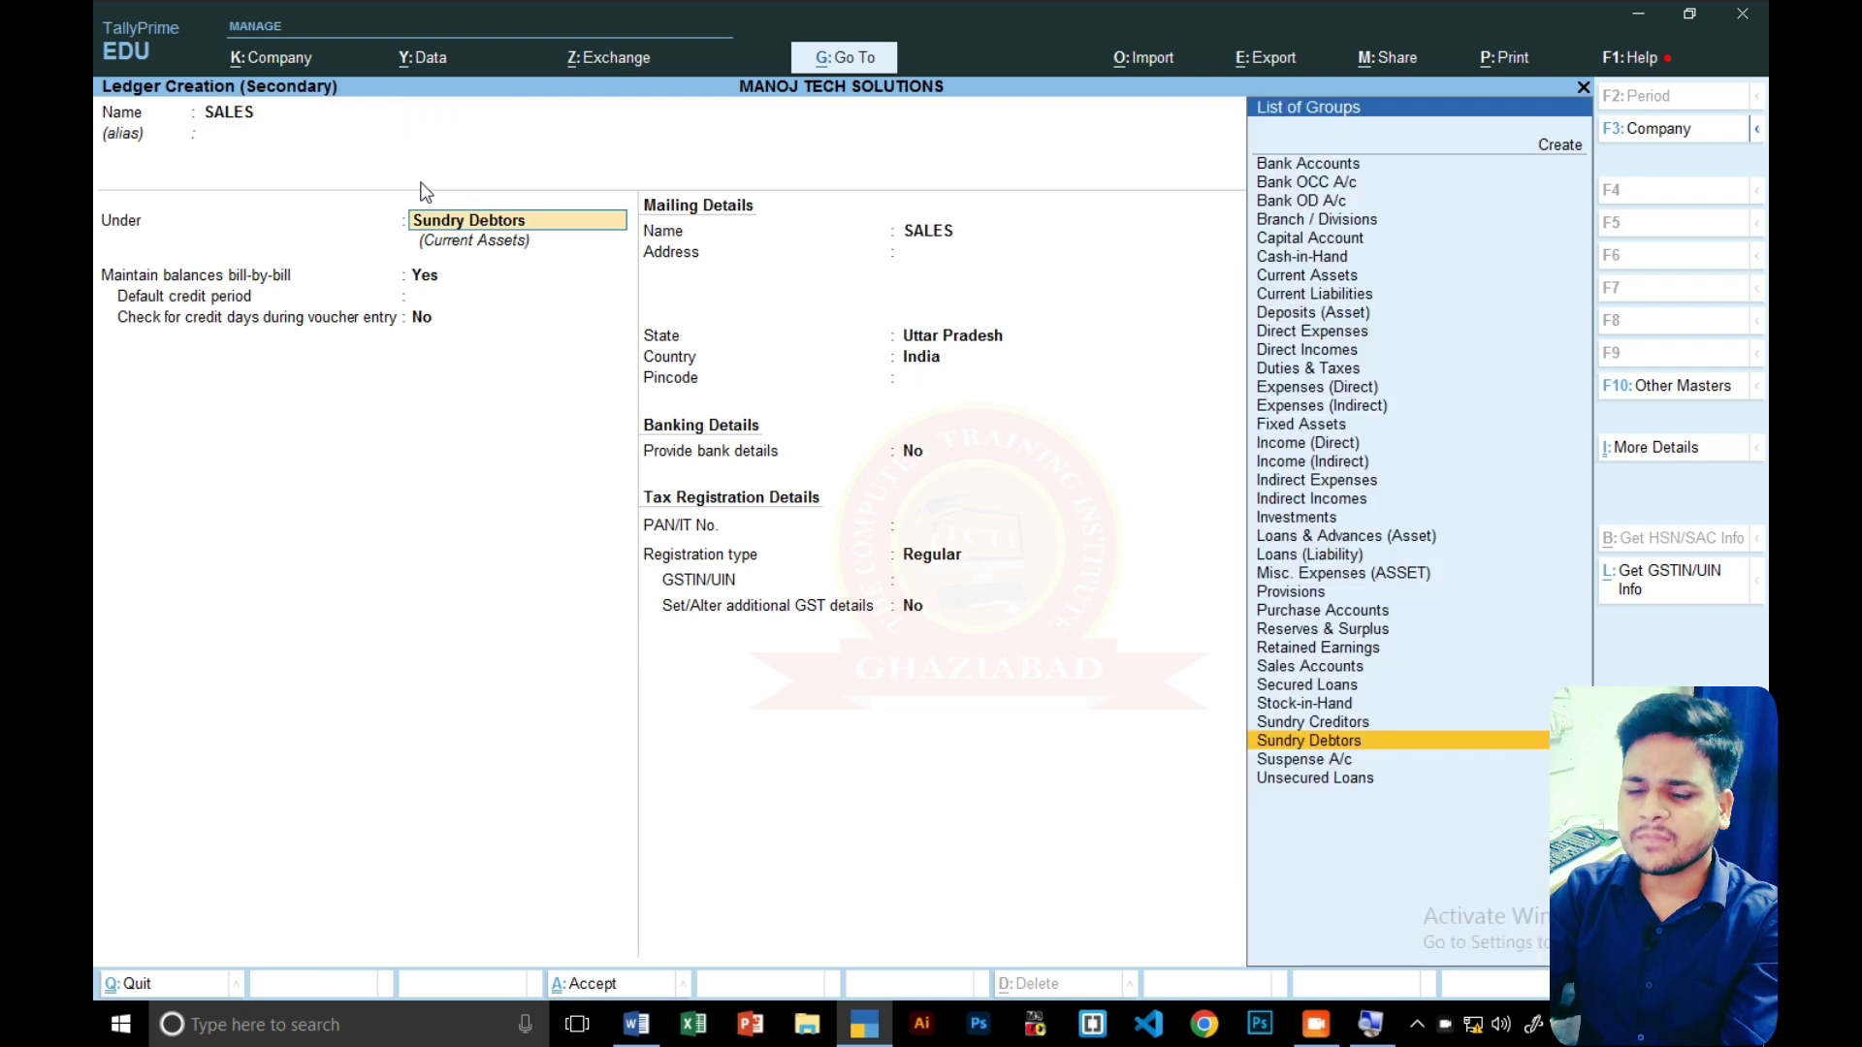
type("SALES")
key("Return")
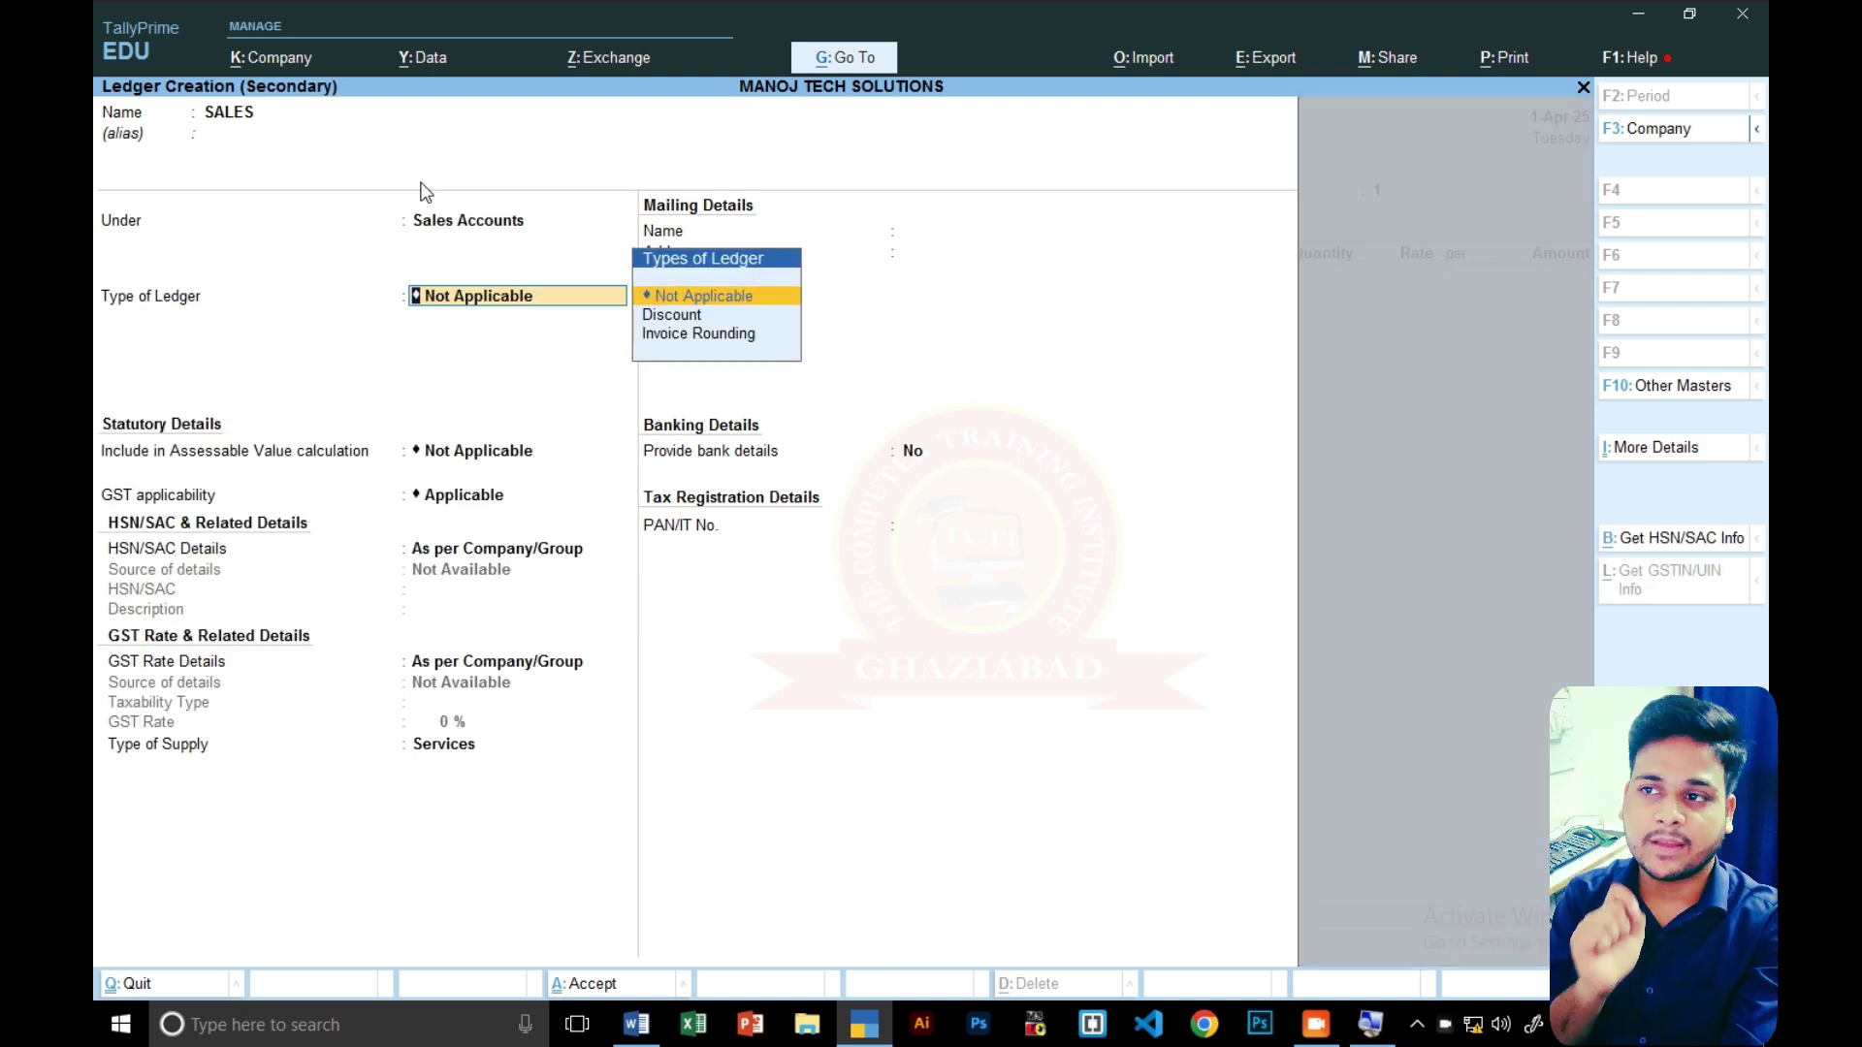
- Save the SALES ledger and start a new stock item named MOUSE under Primary
key("ctrl")
key("ctrl+a")
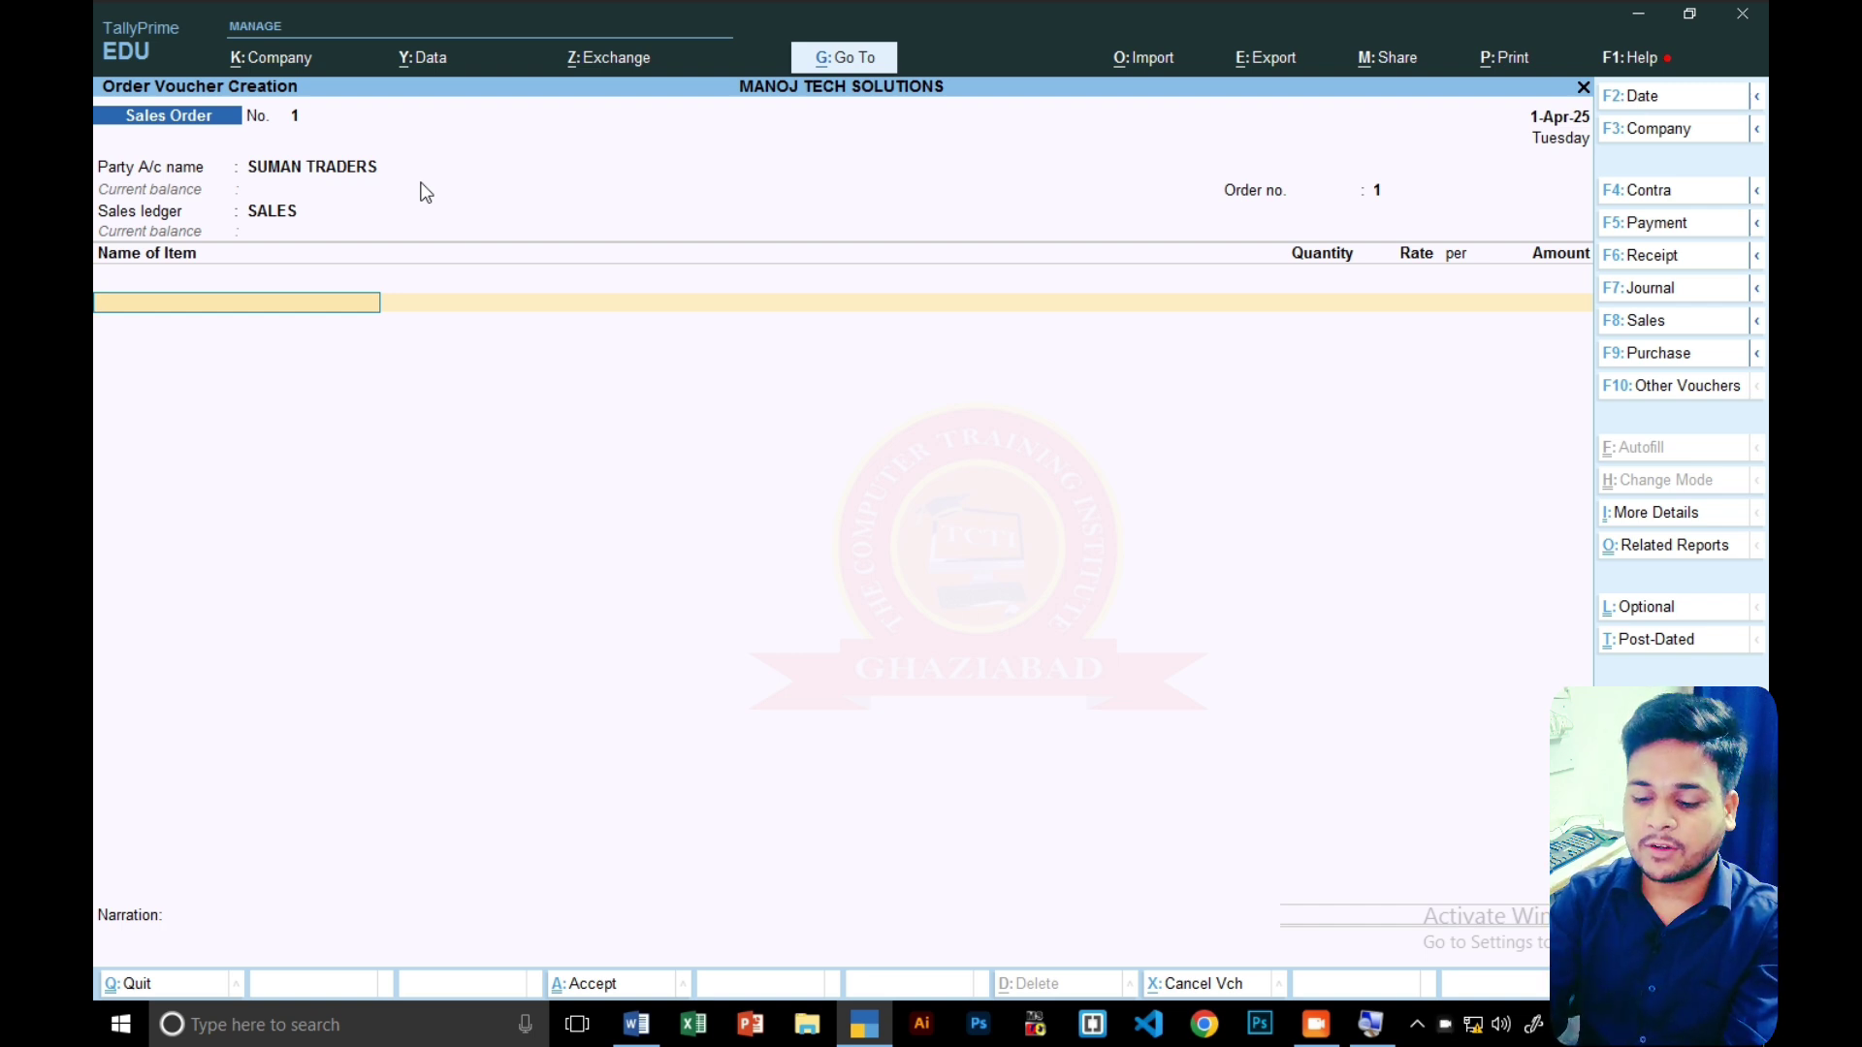
key("alt+c")
type("MOUSE")
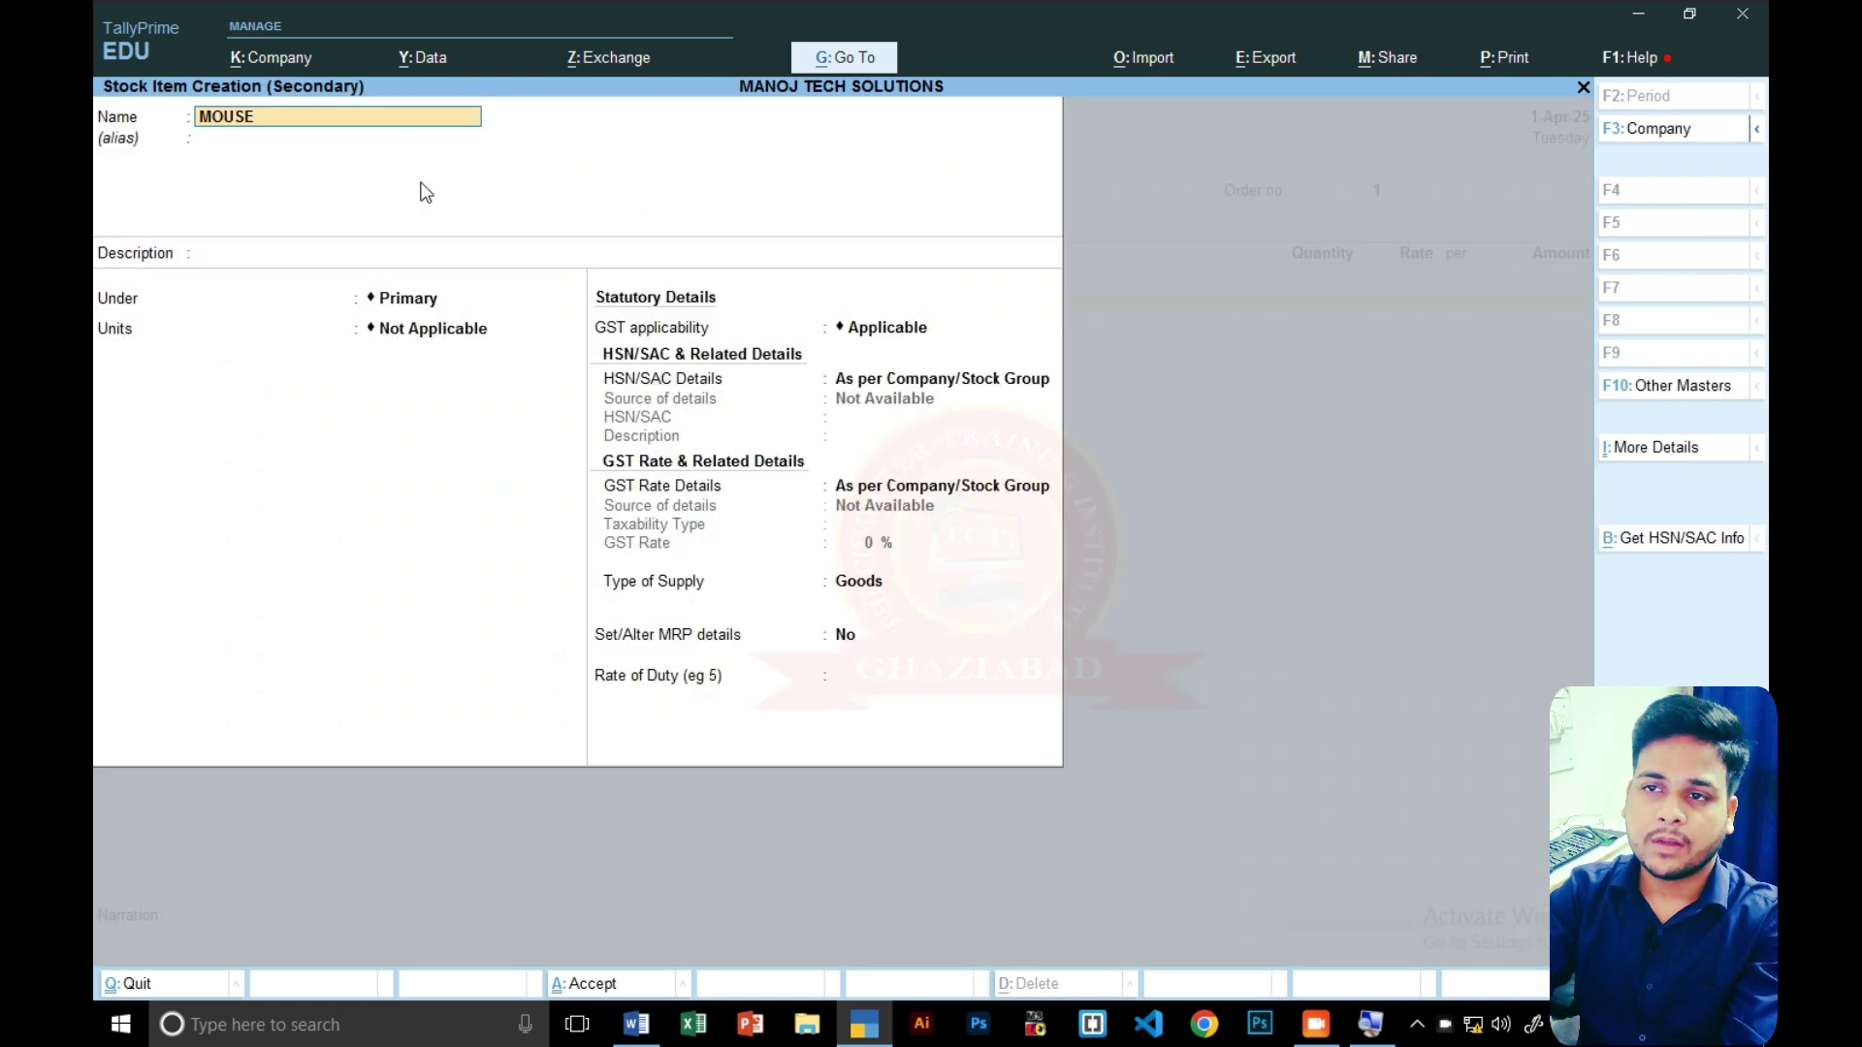
key("Return")
key("Return")
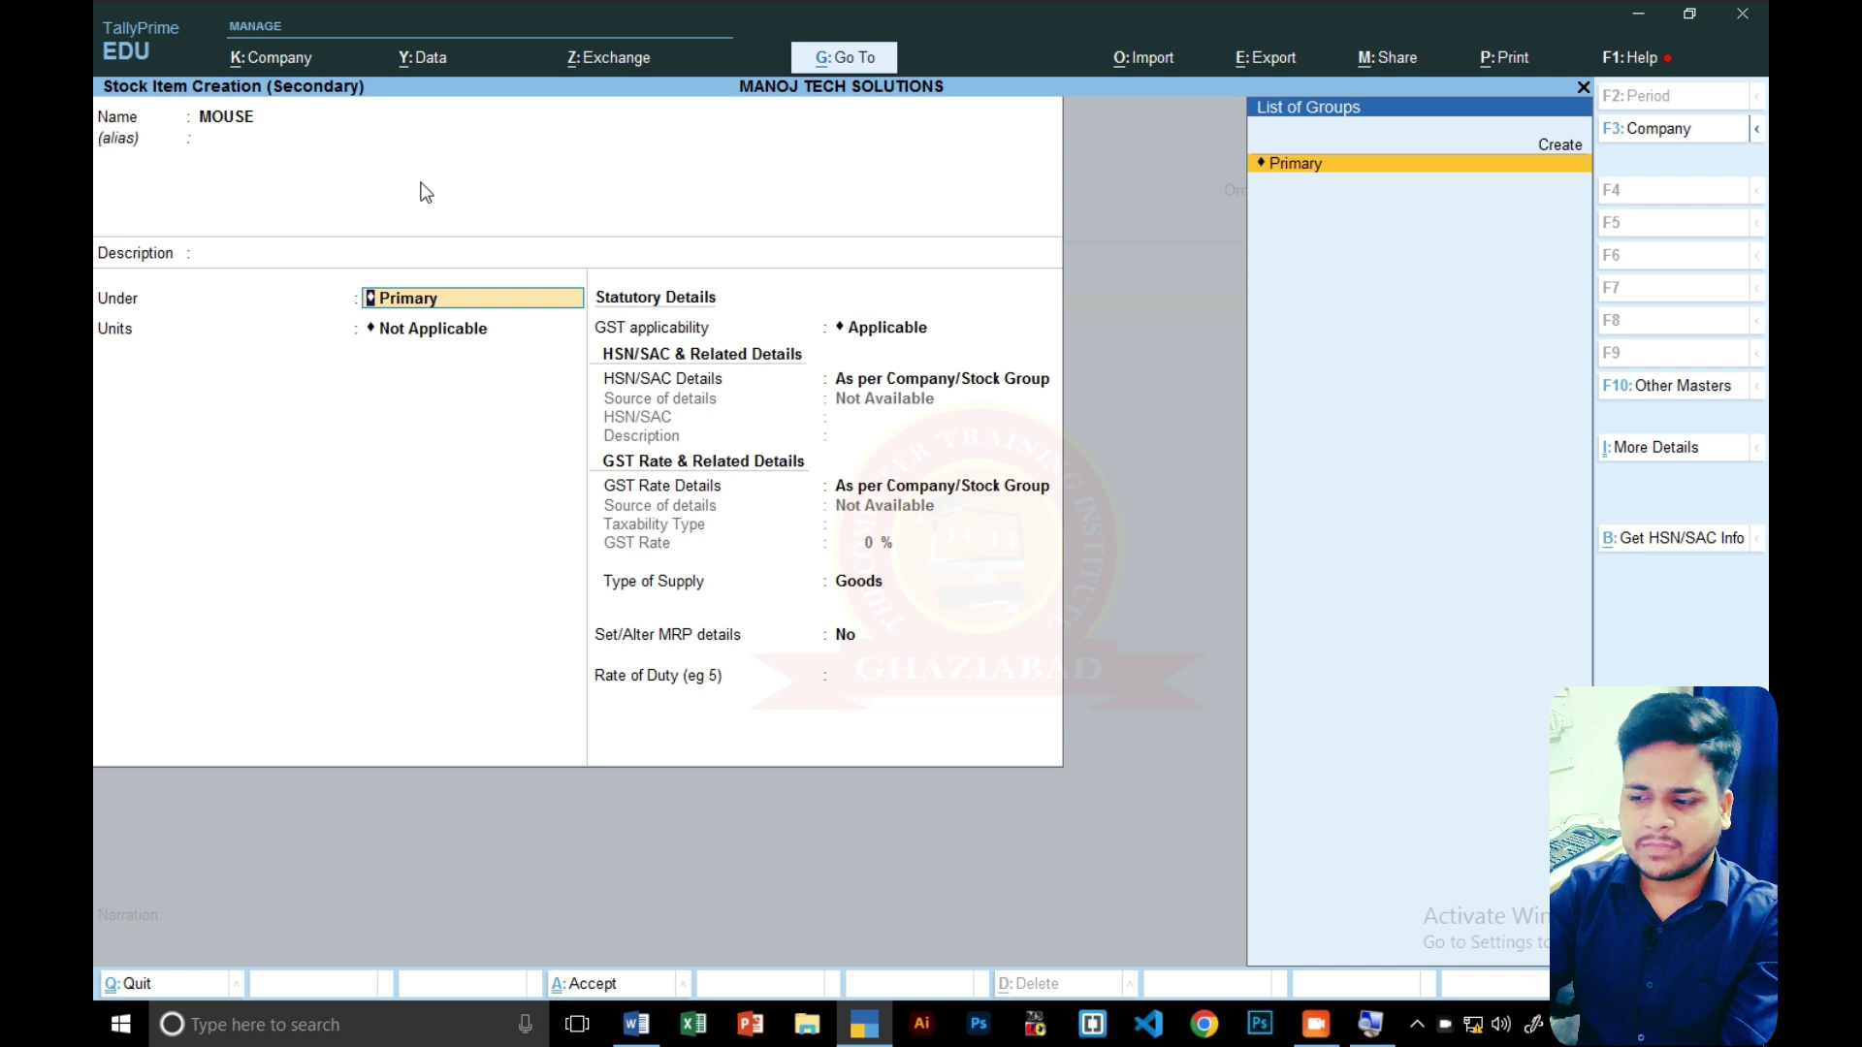
key("BackSpace")
key("Return")
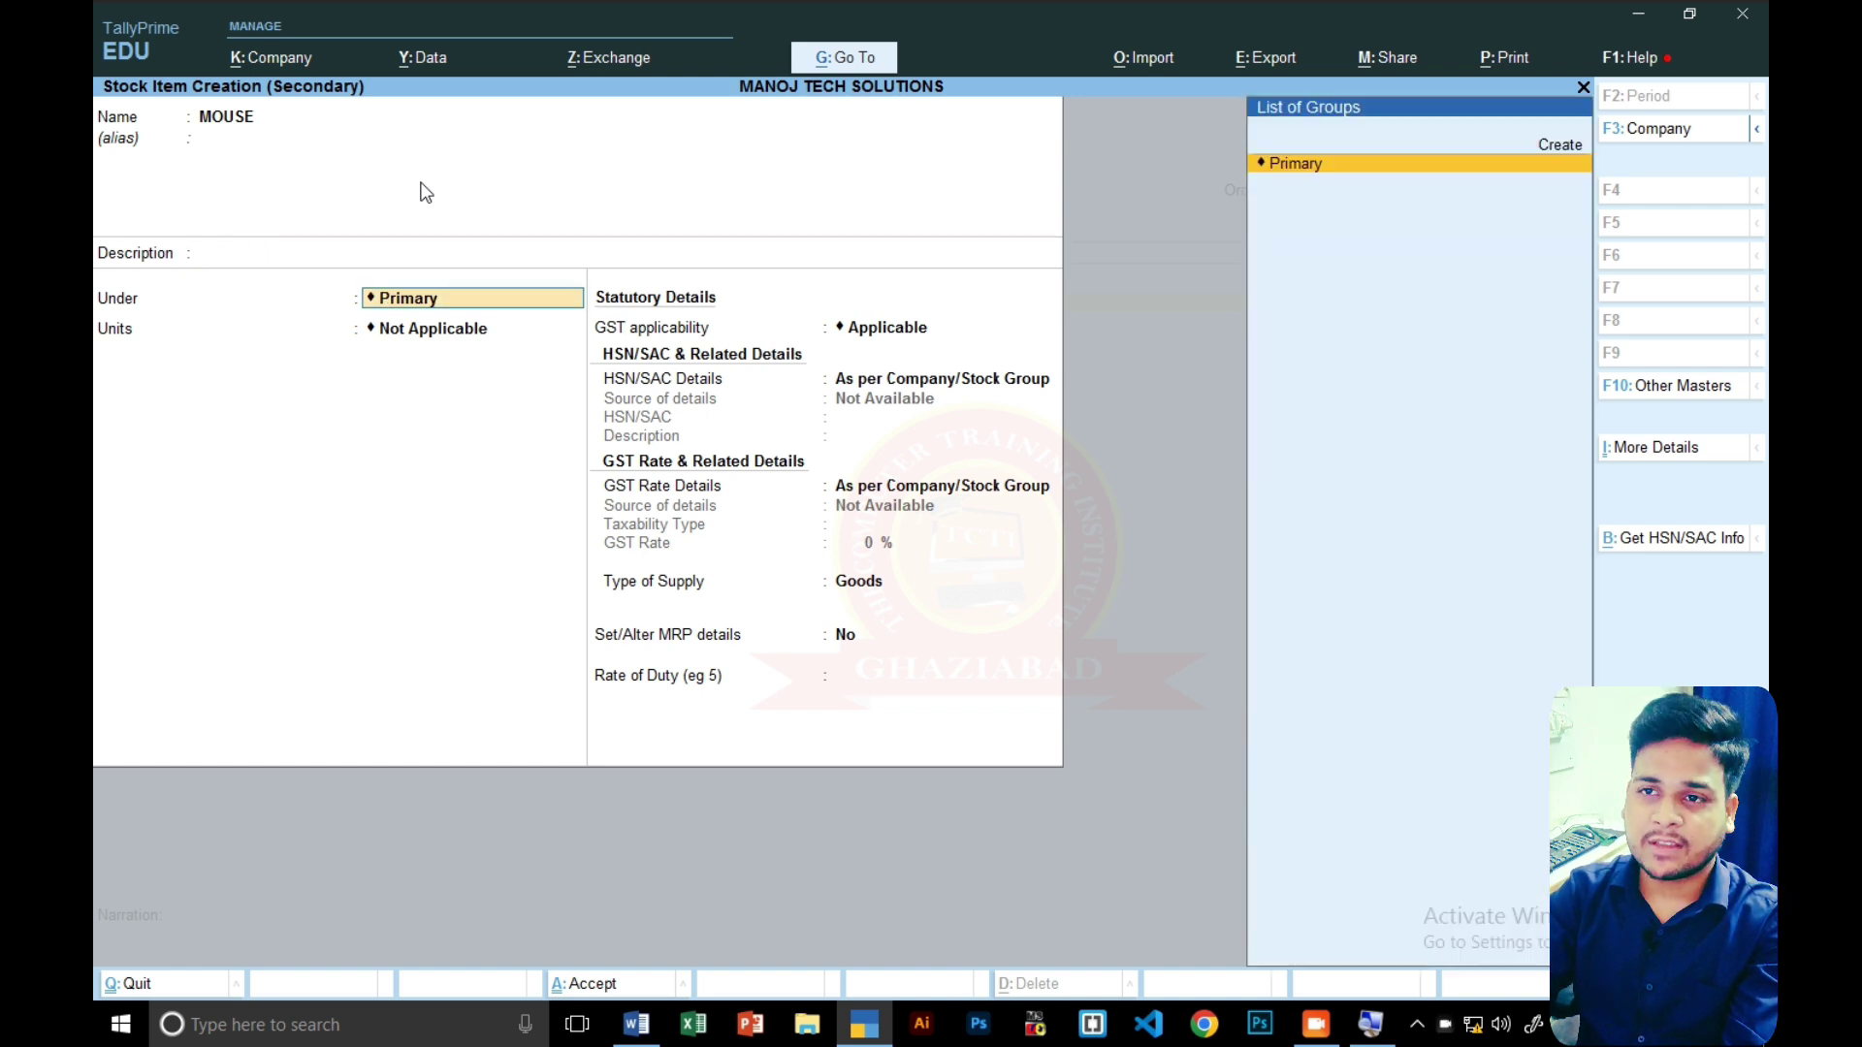
key("Return")
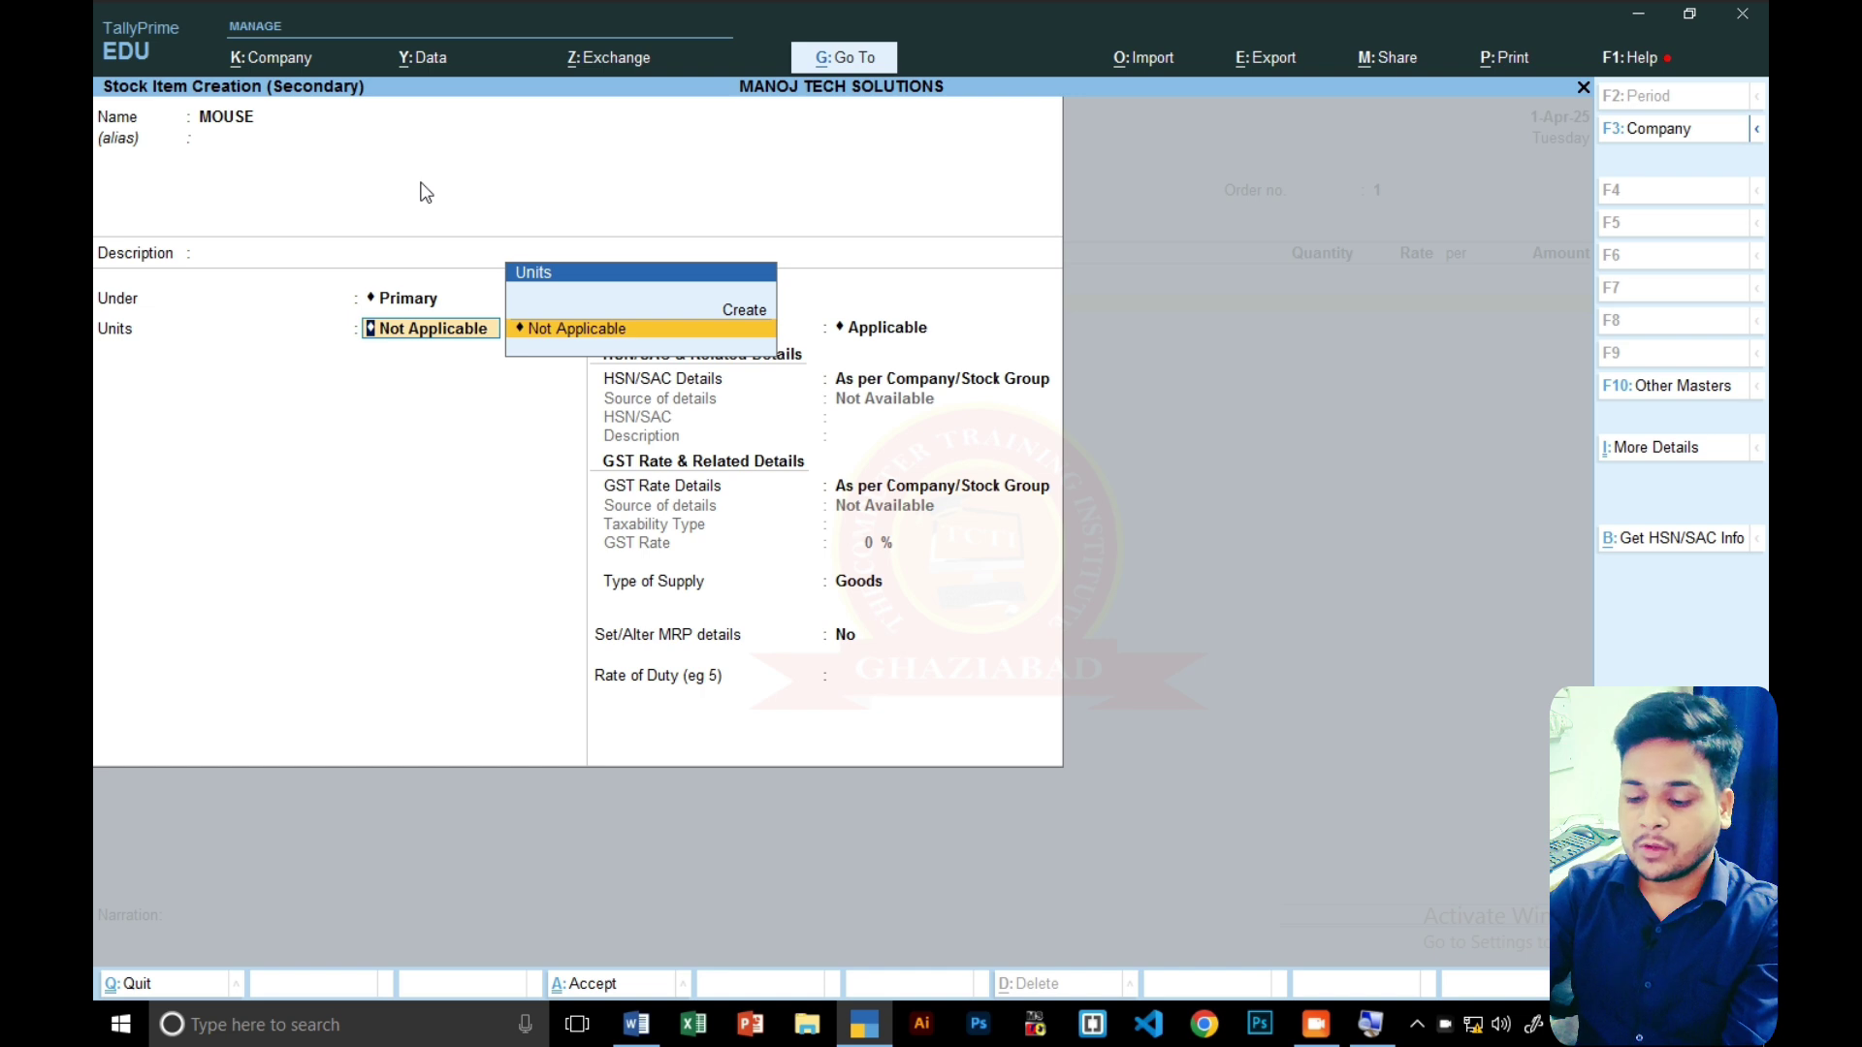
- Create the unit PCS with quantity code PCS-PIECES and 0 decimal places, and use it for MOUSE
type("C")
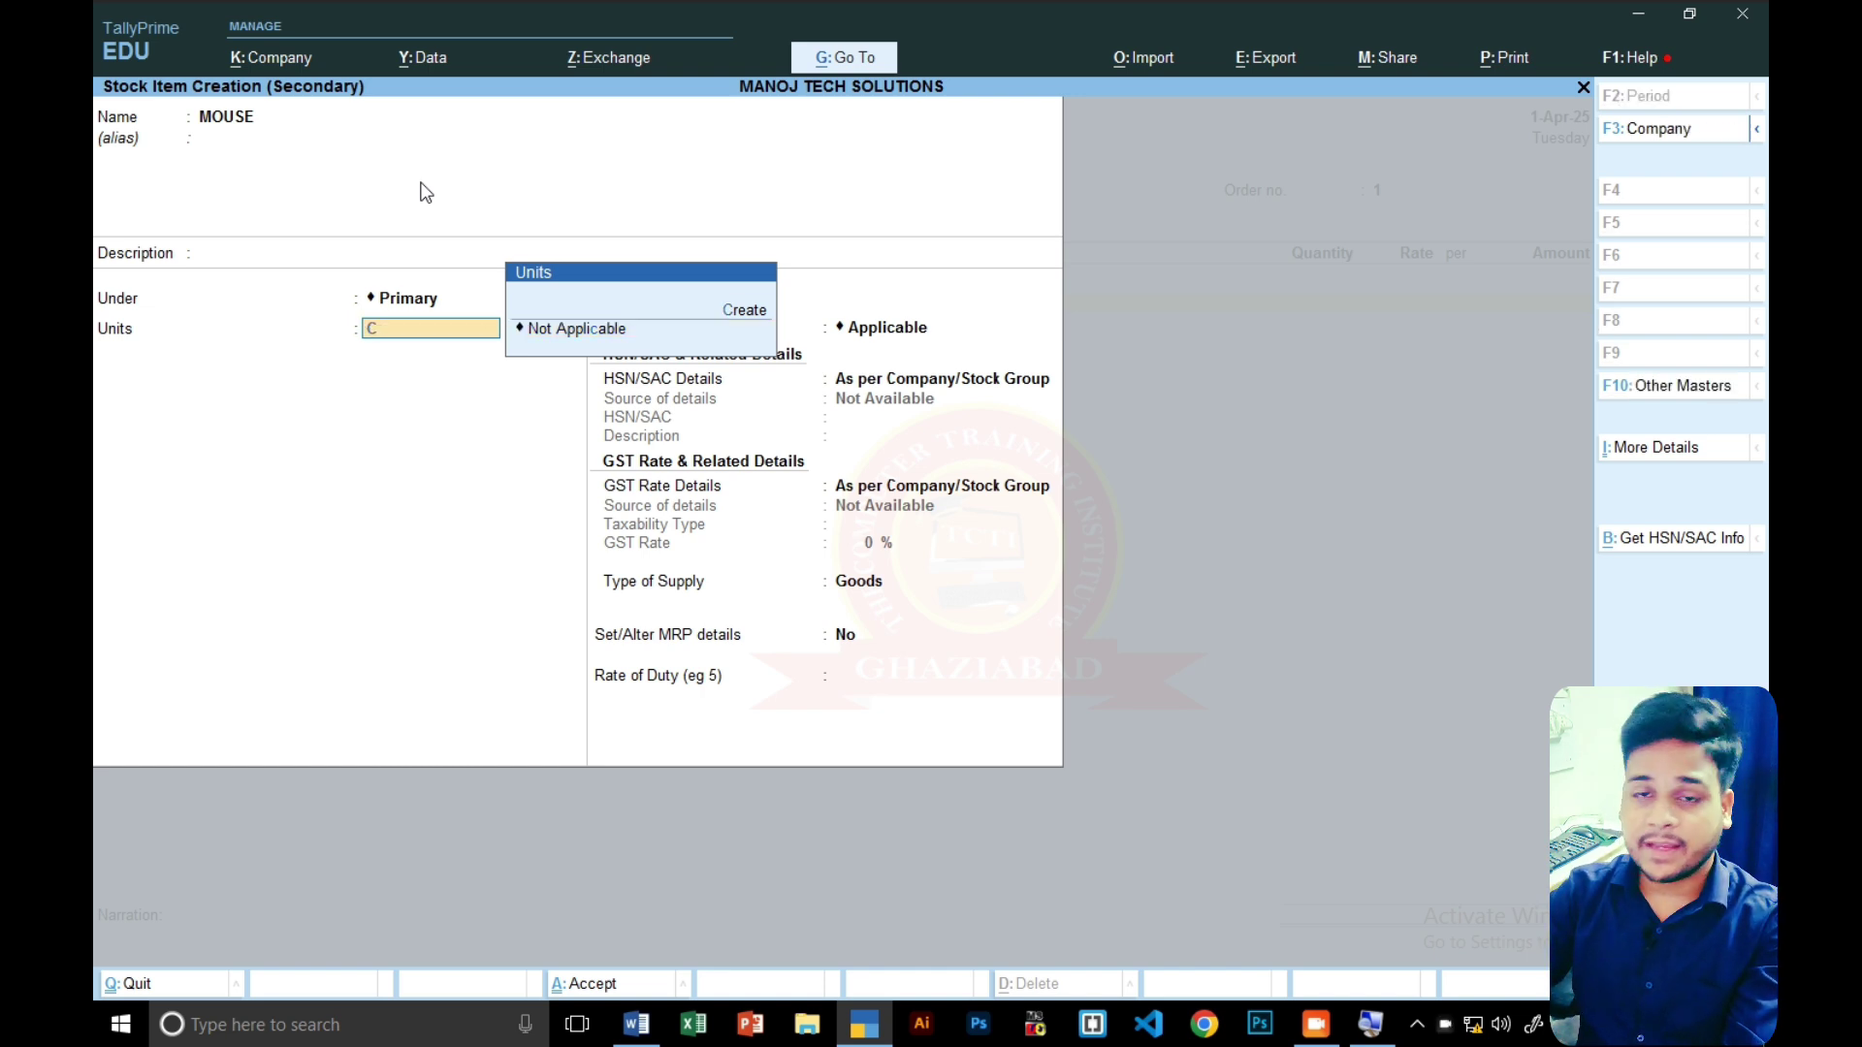
key("BackSpace")
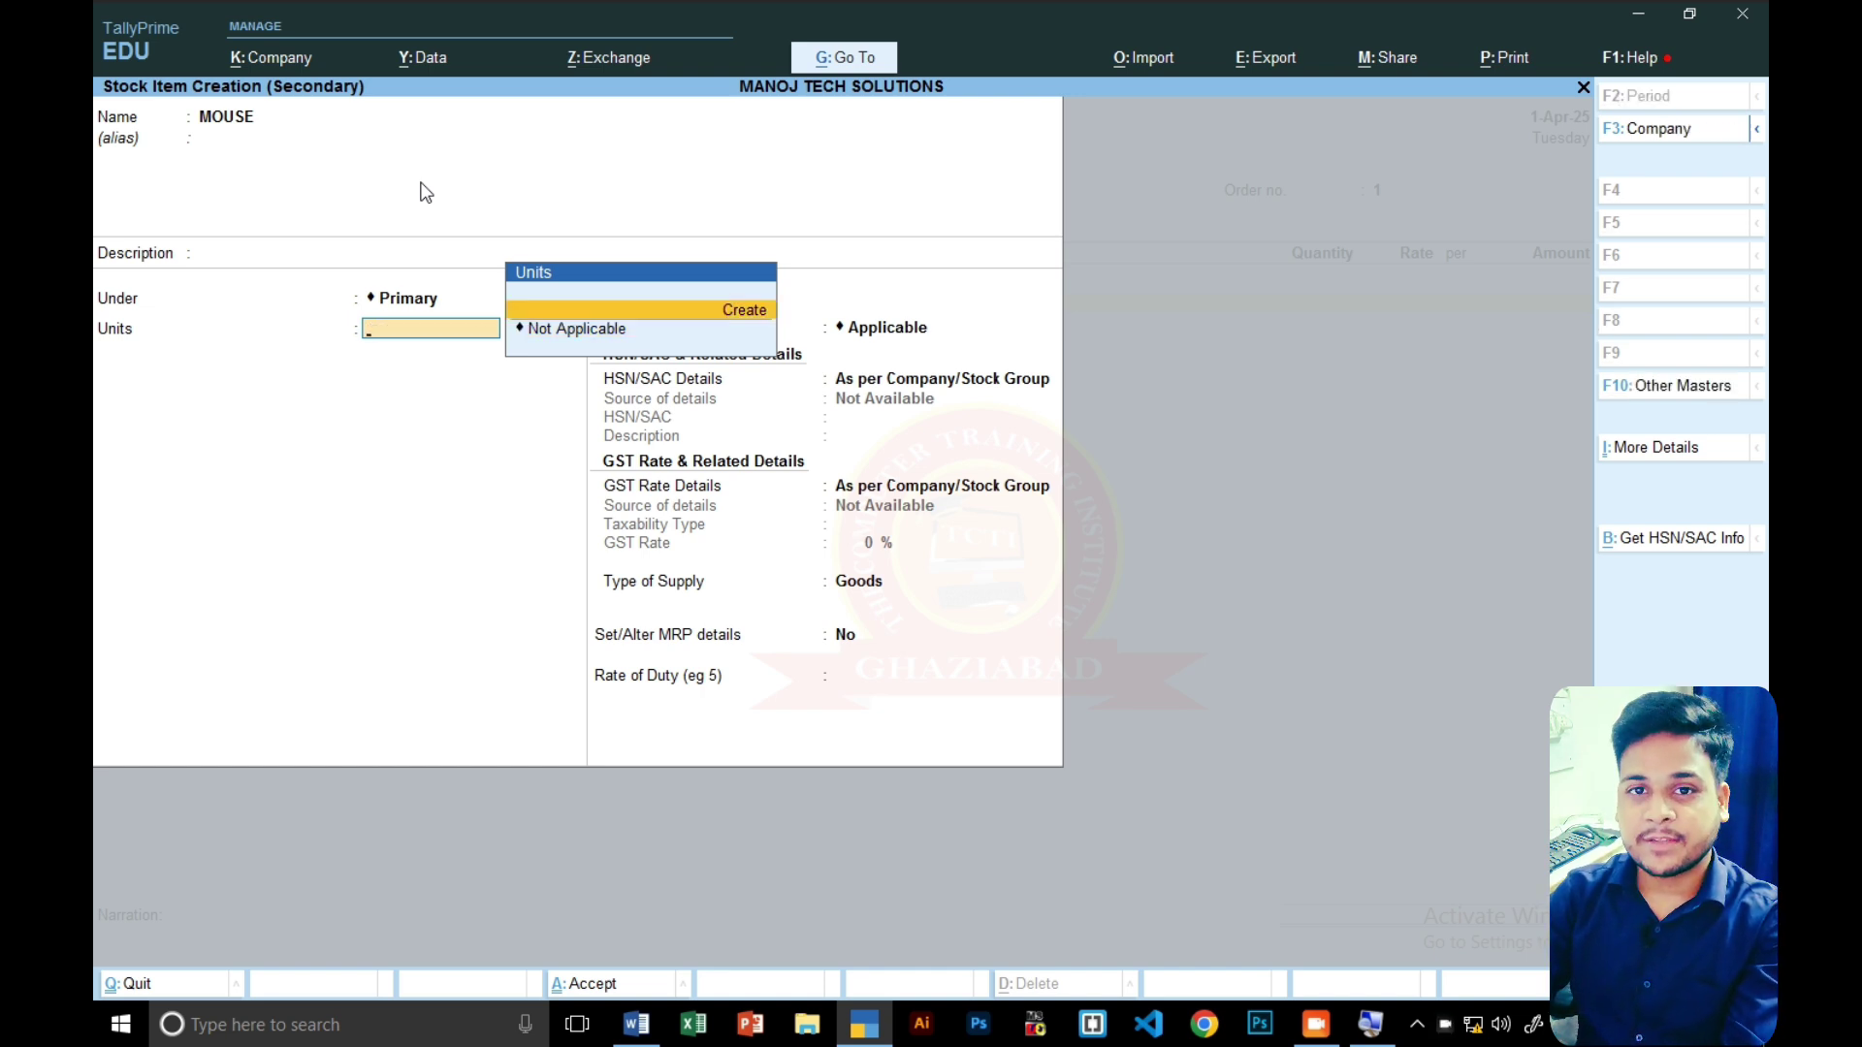
key("Return")
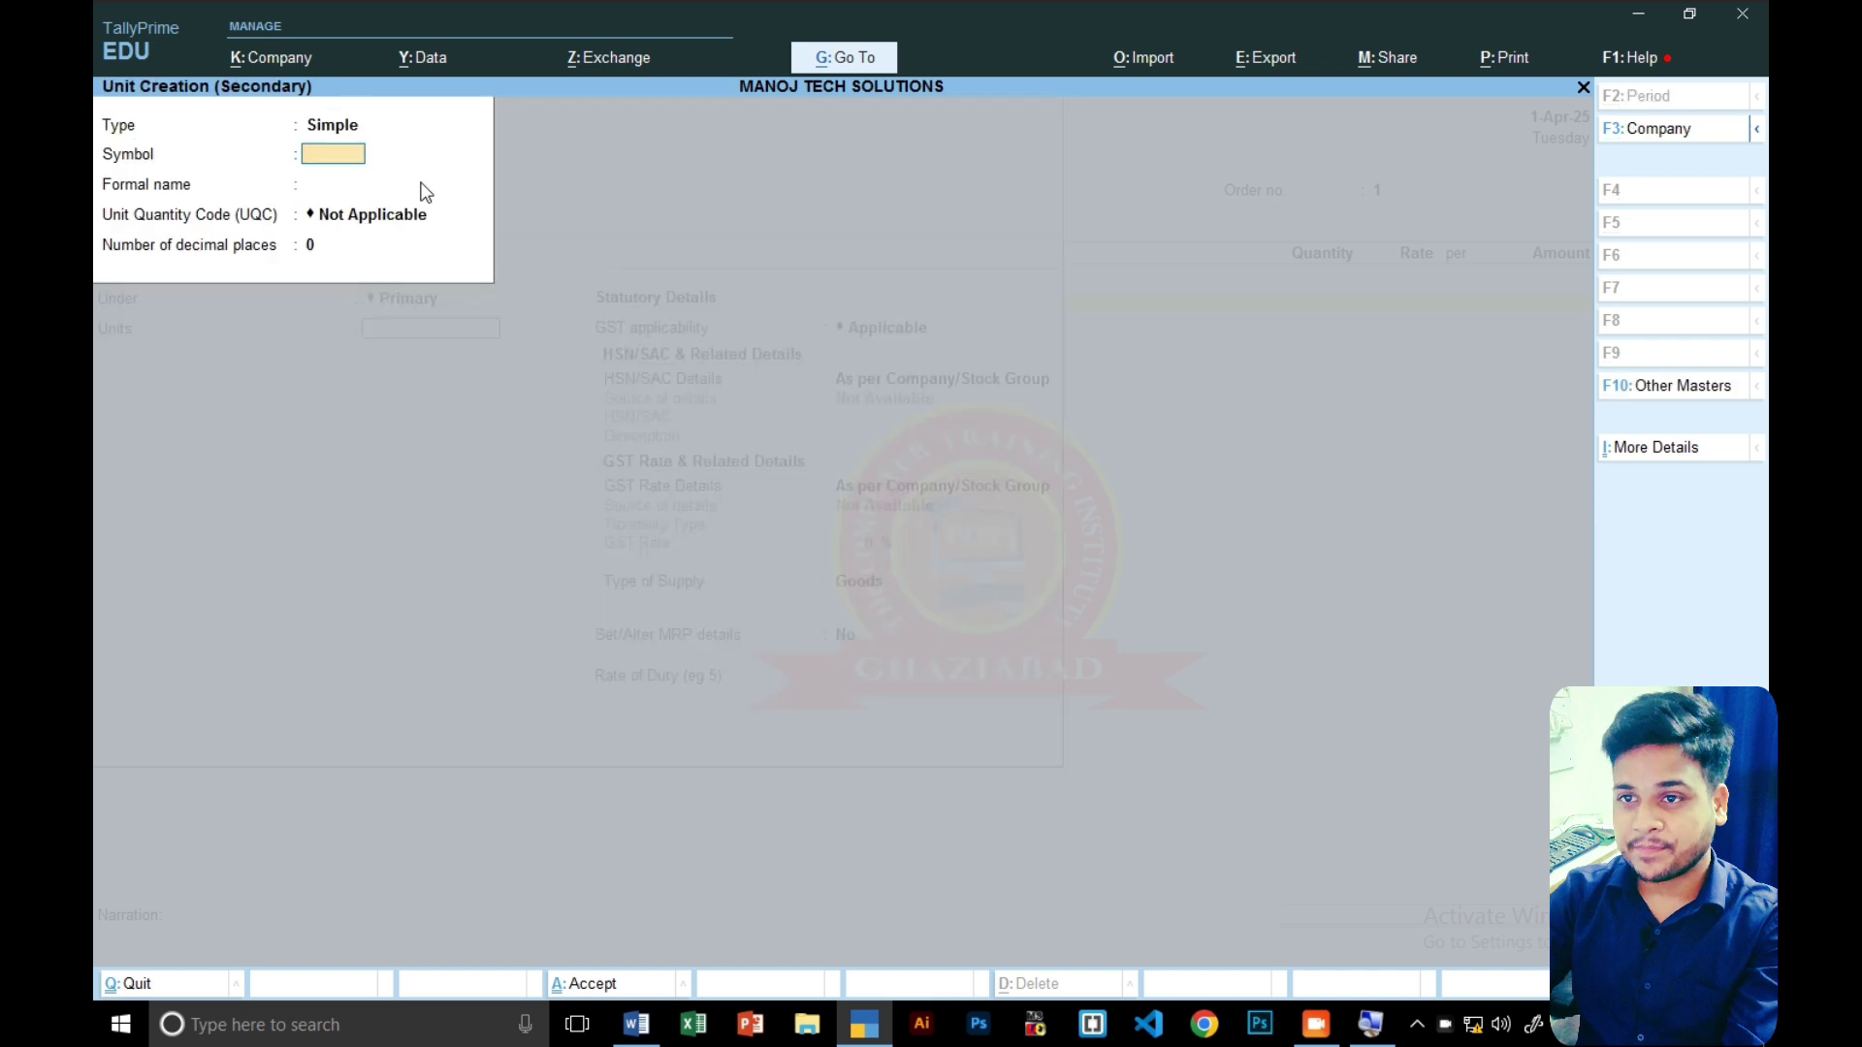
type("PCS")
key("Return")
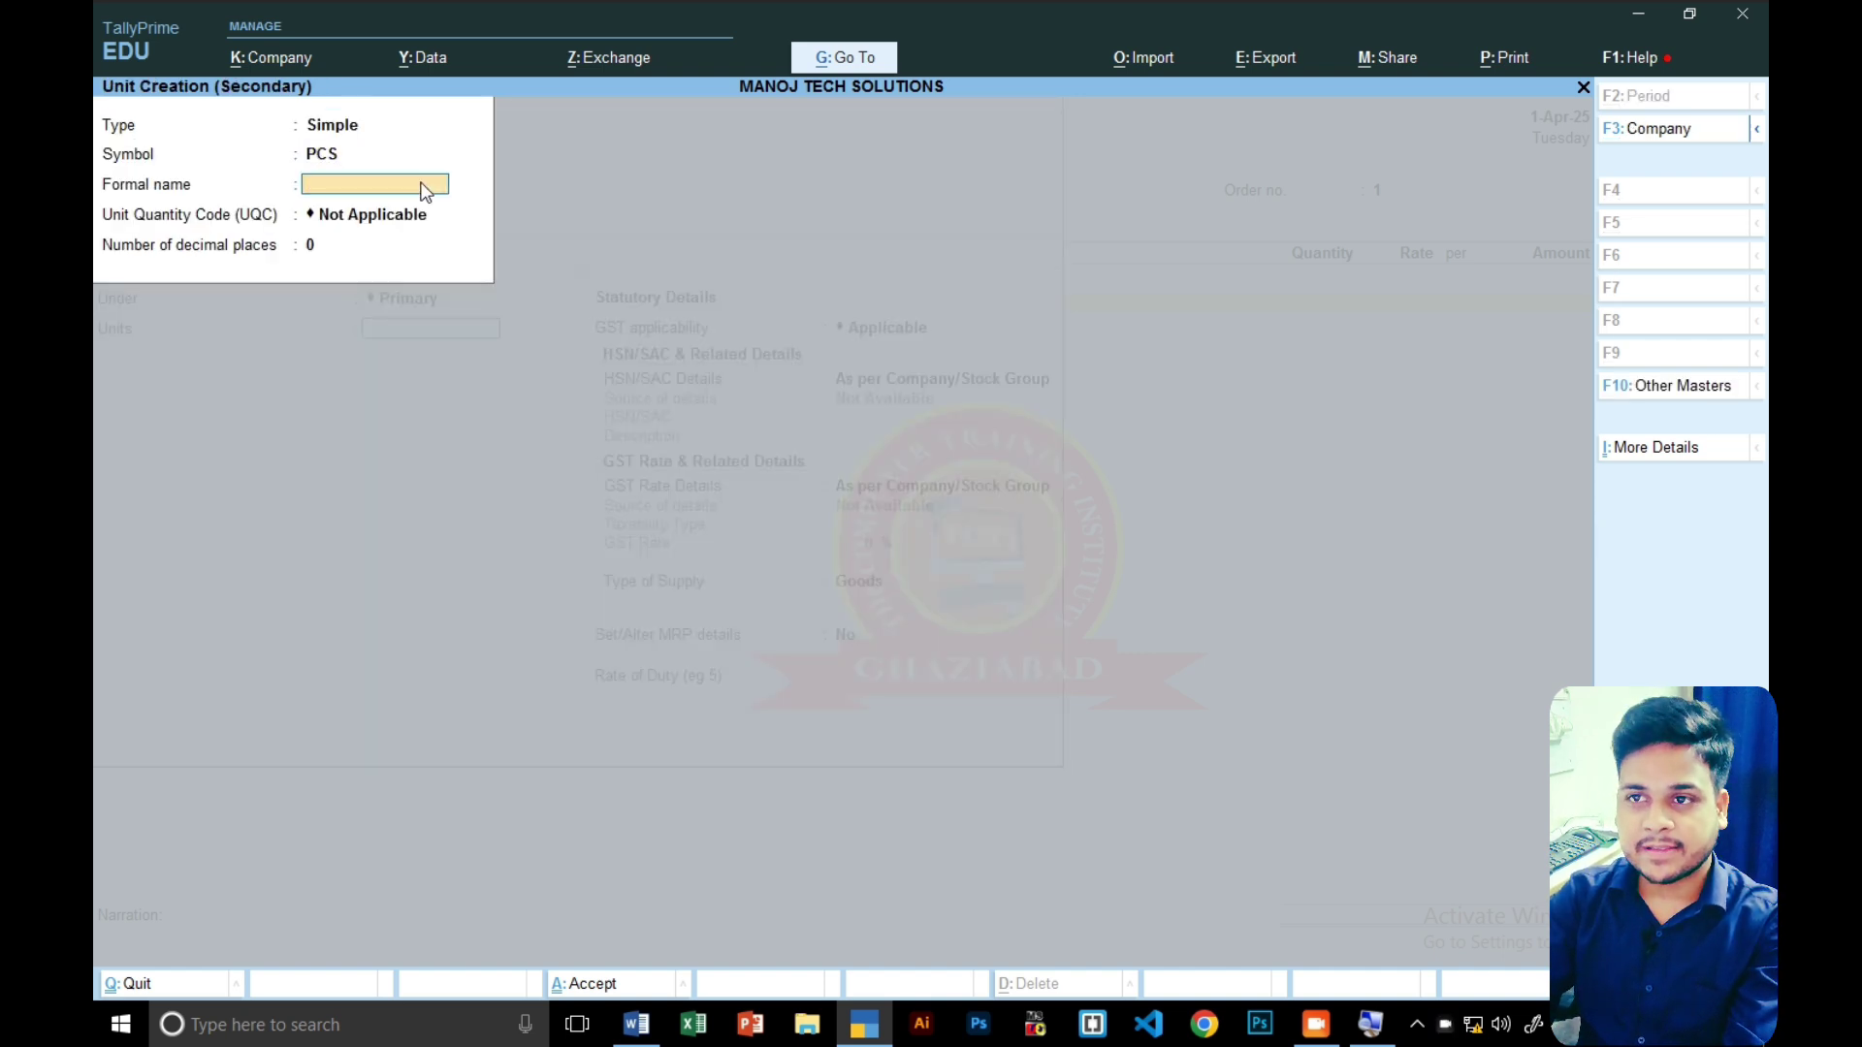
key("Return")
type("PCS")
key("Return")
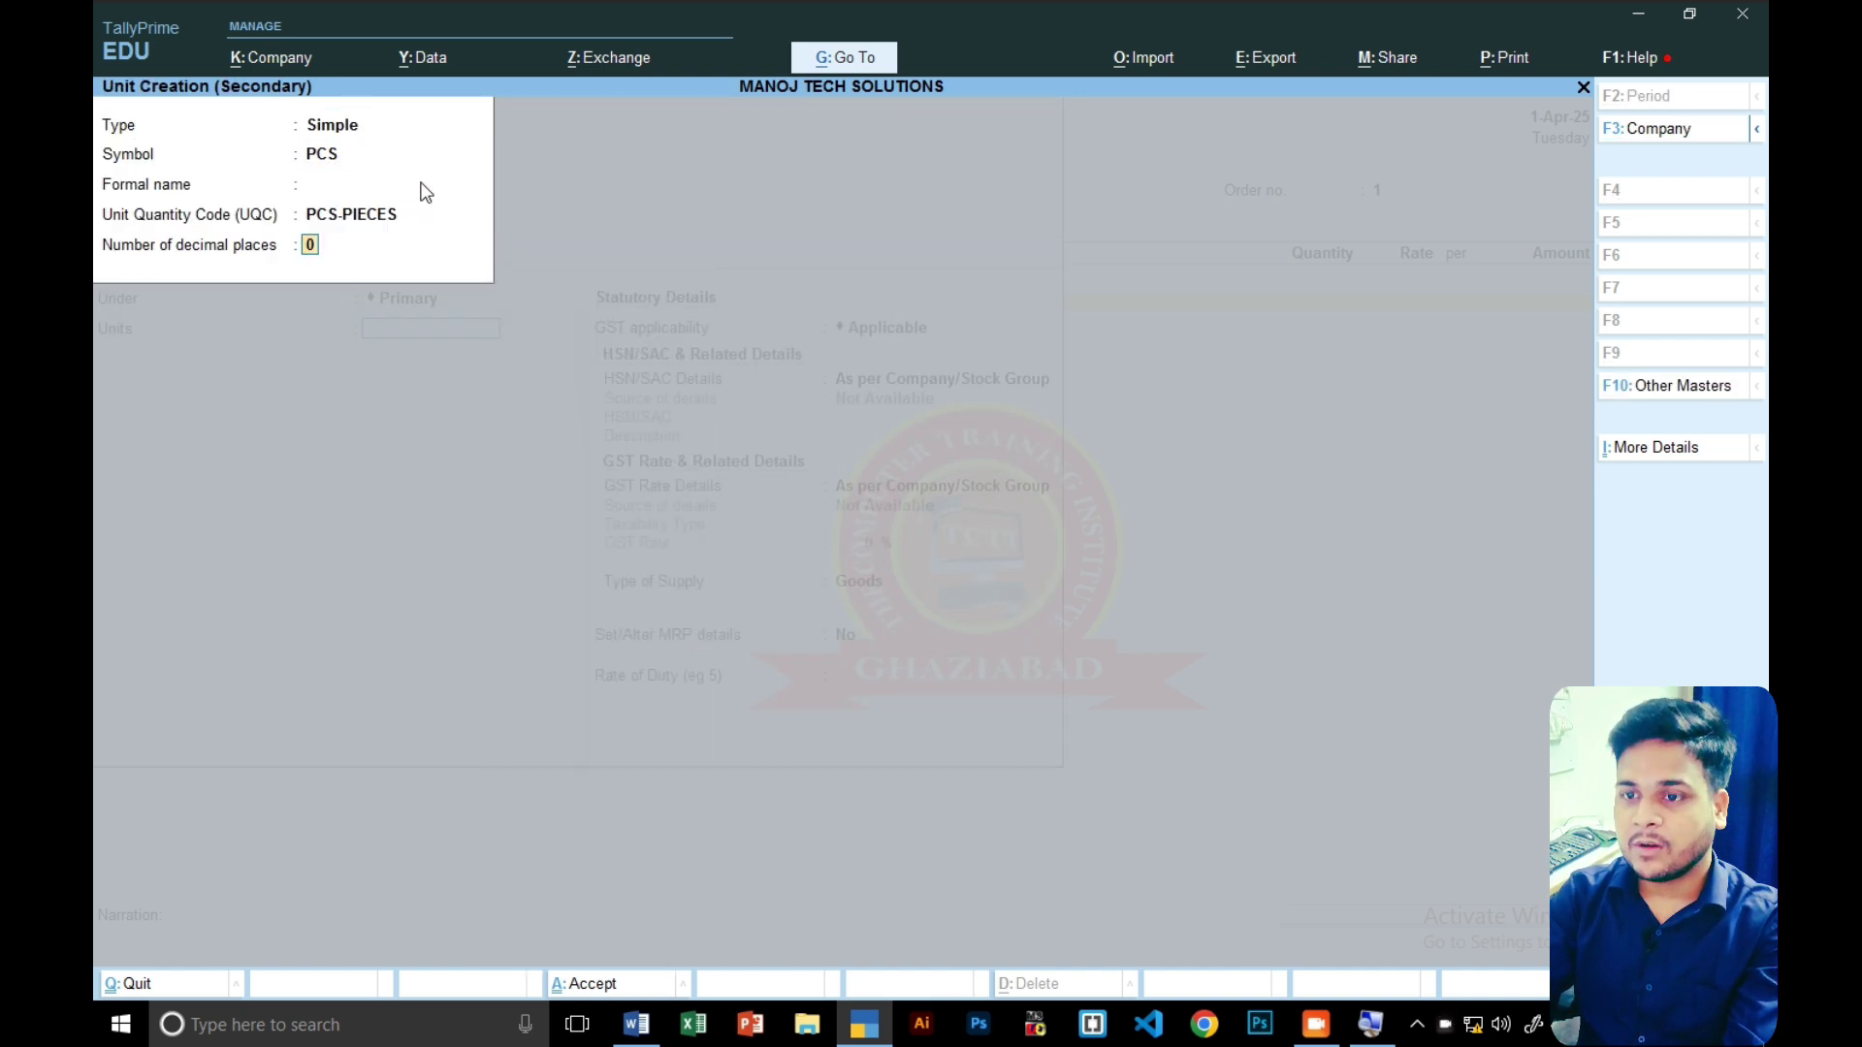
key("ctrl+a")
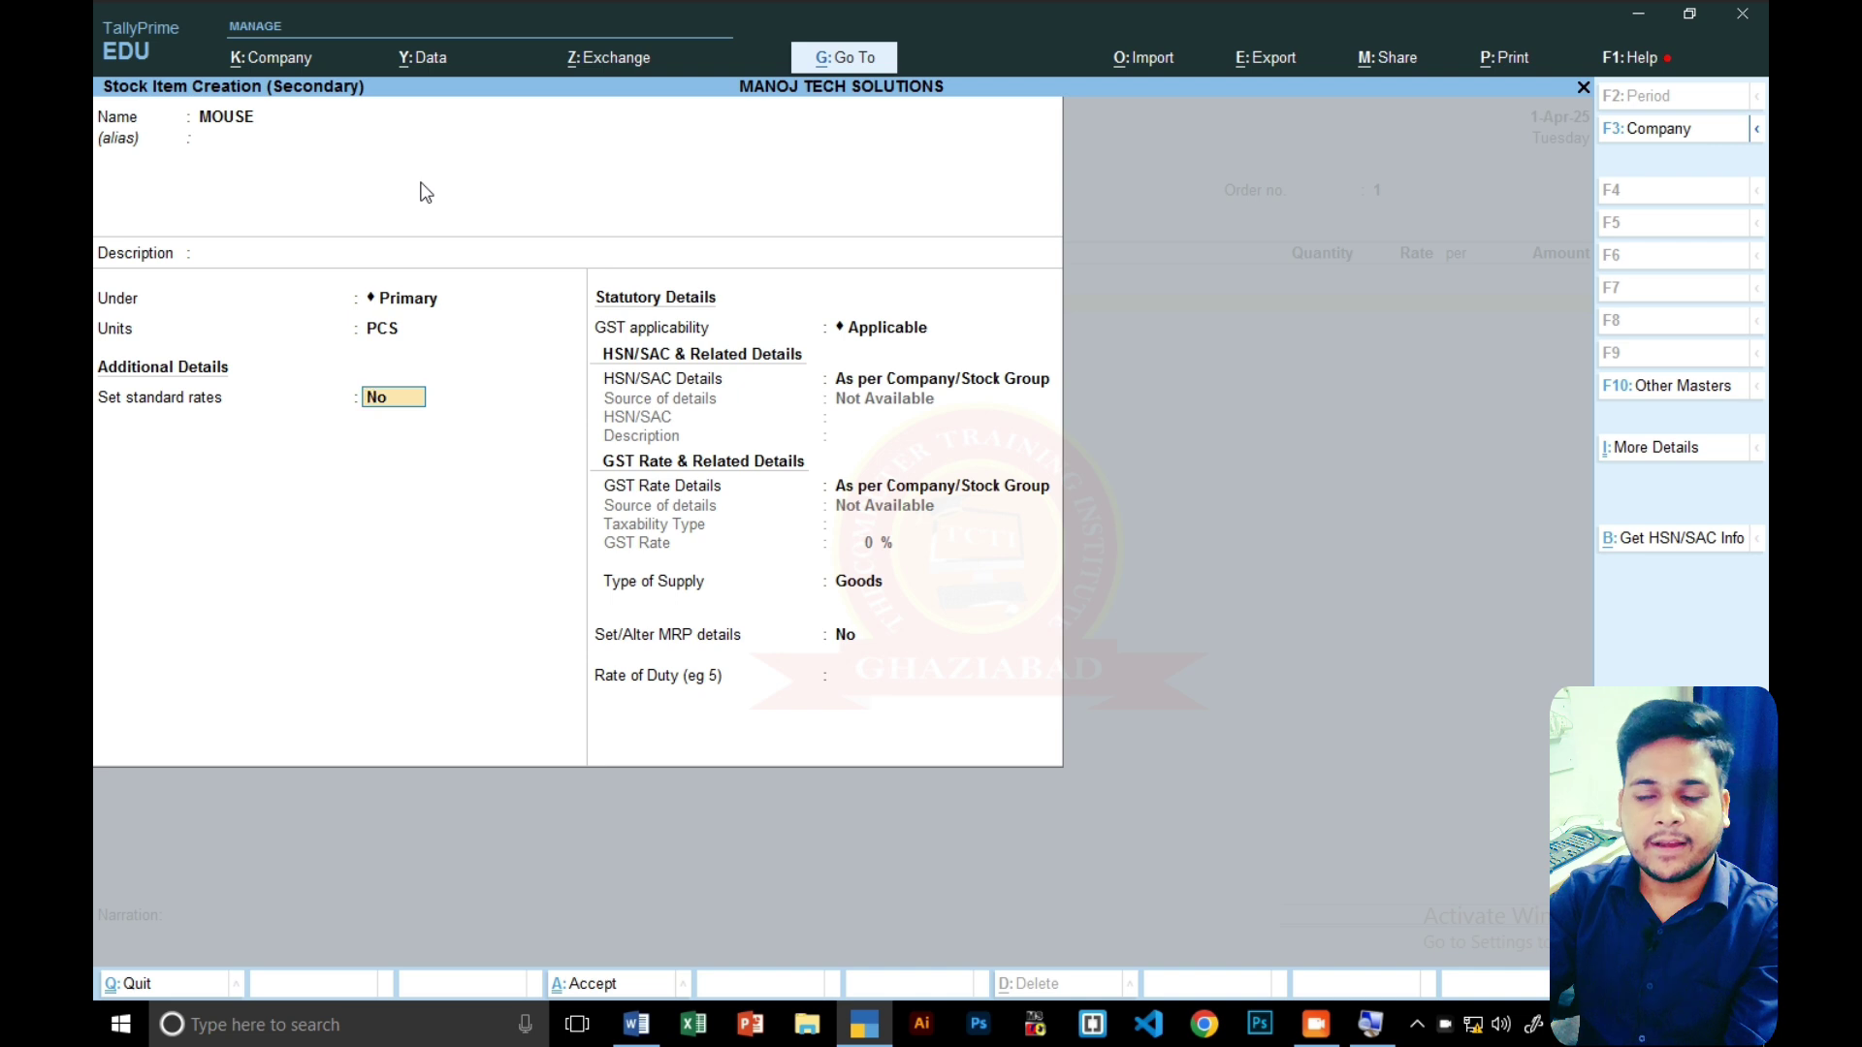
- Keep standard rates off for MOUSE and specify its HSN/SAC code as 45625, leaving the description empty
key("Return")
key("Return")
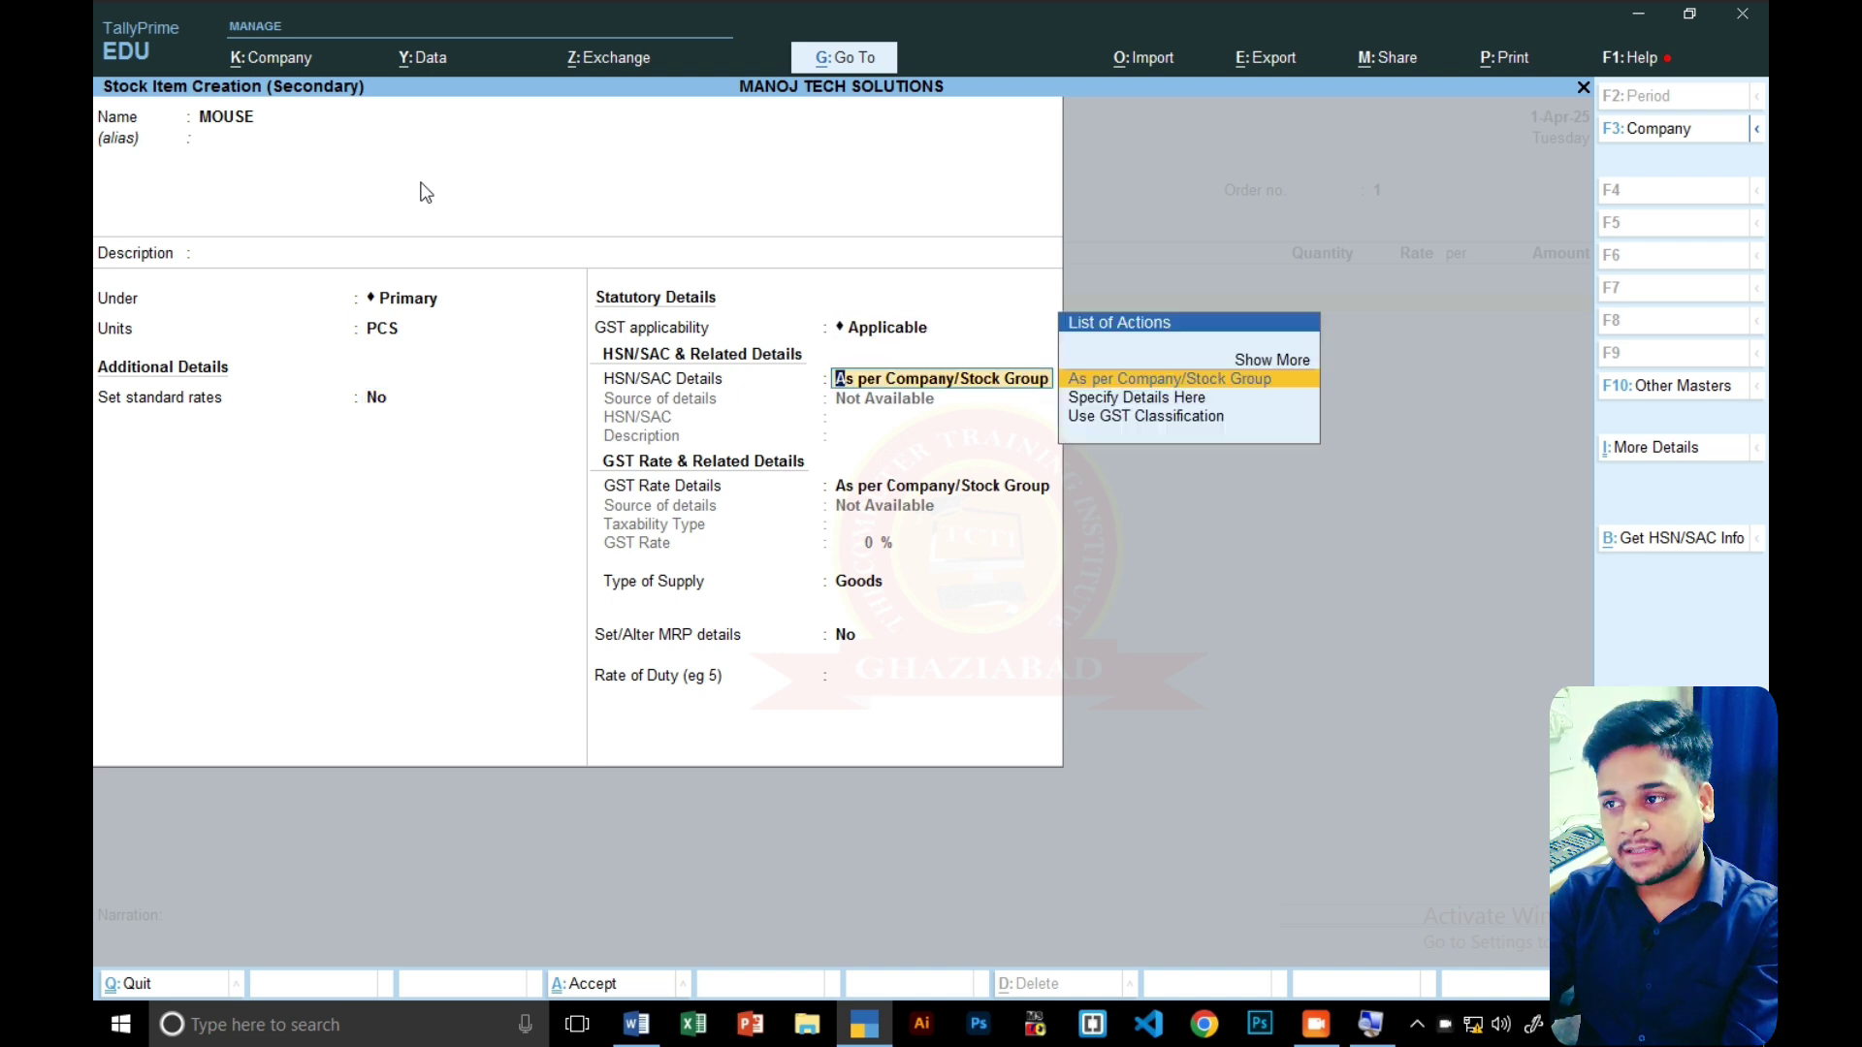
key("Down")
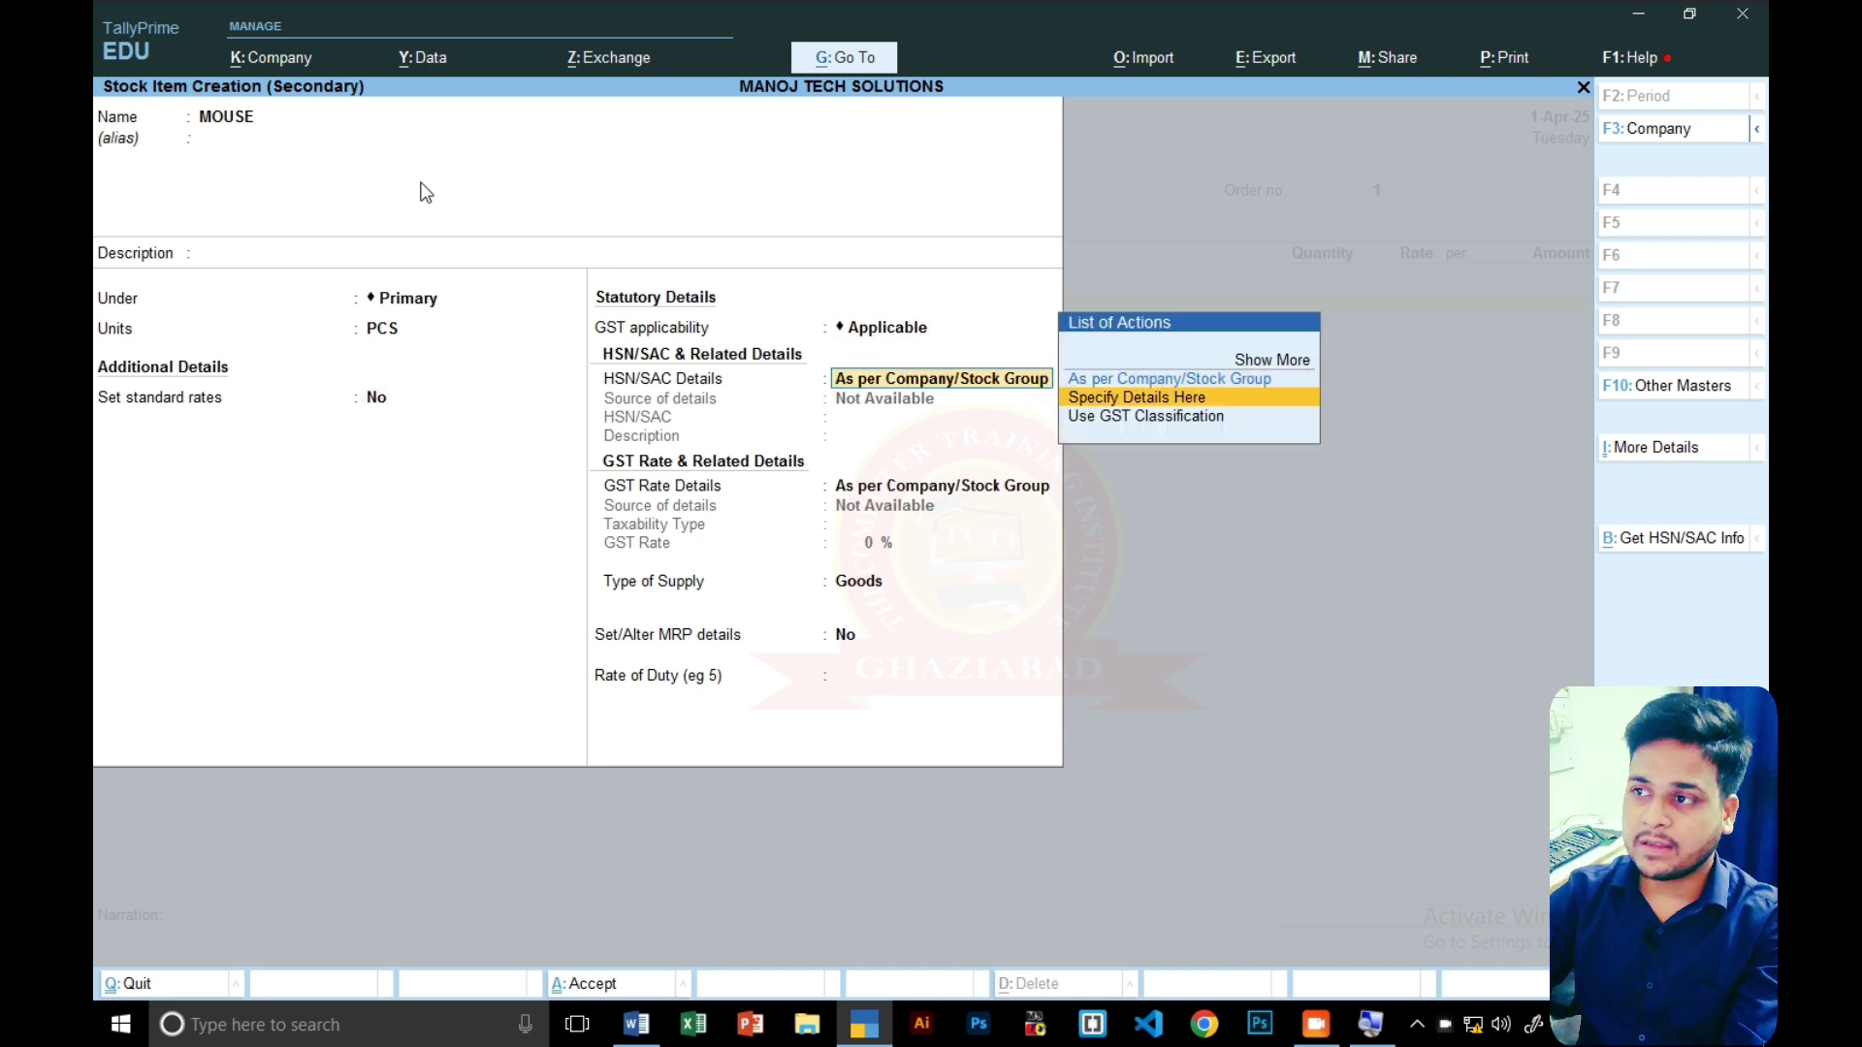
key("Return")
type("45")
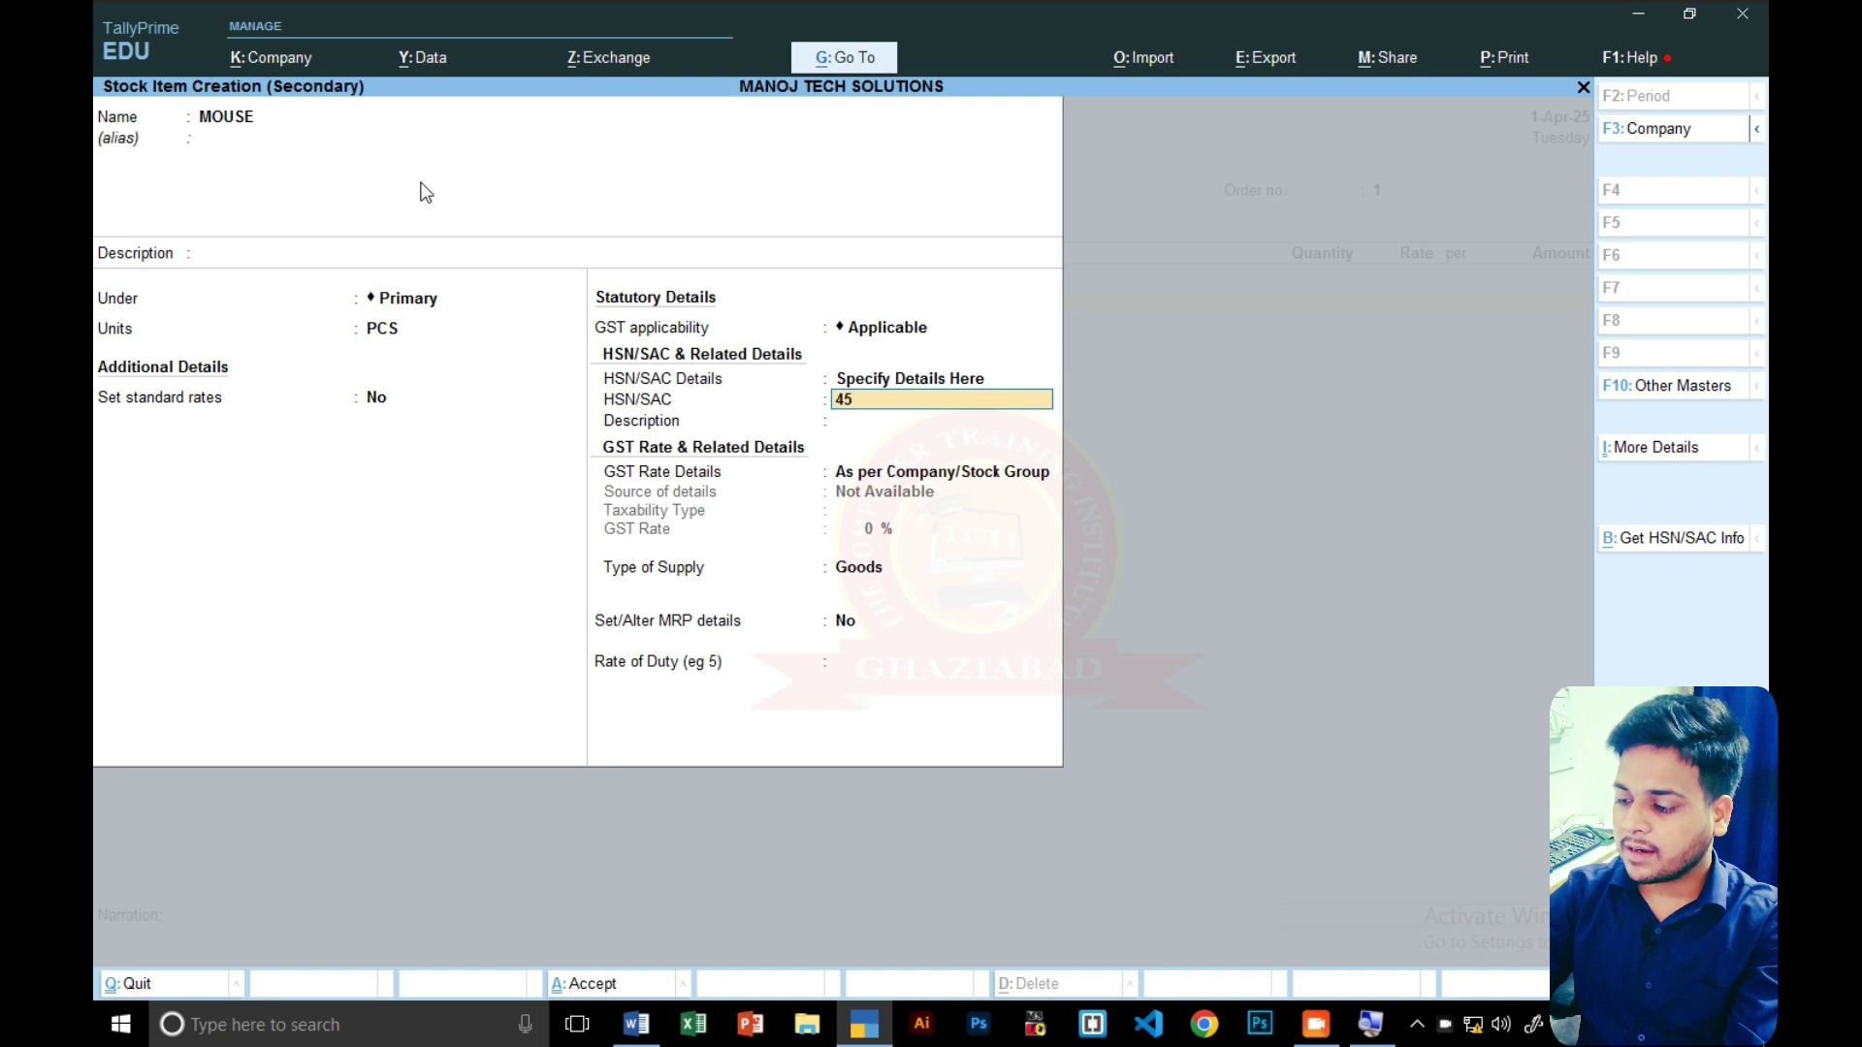
type("625")
key("Return")
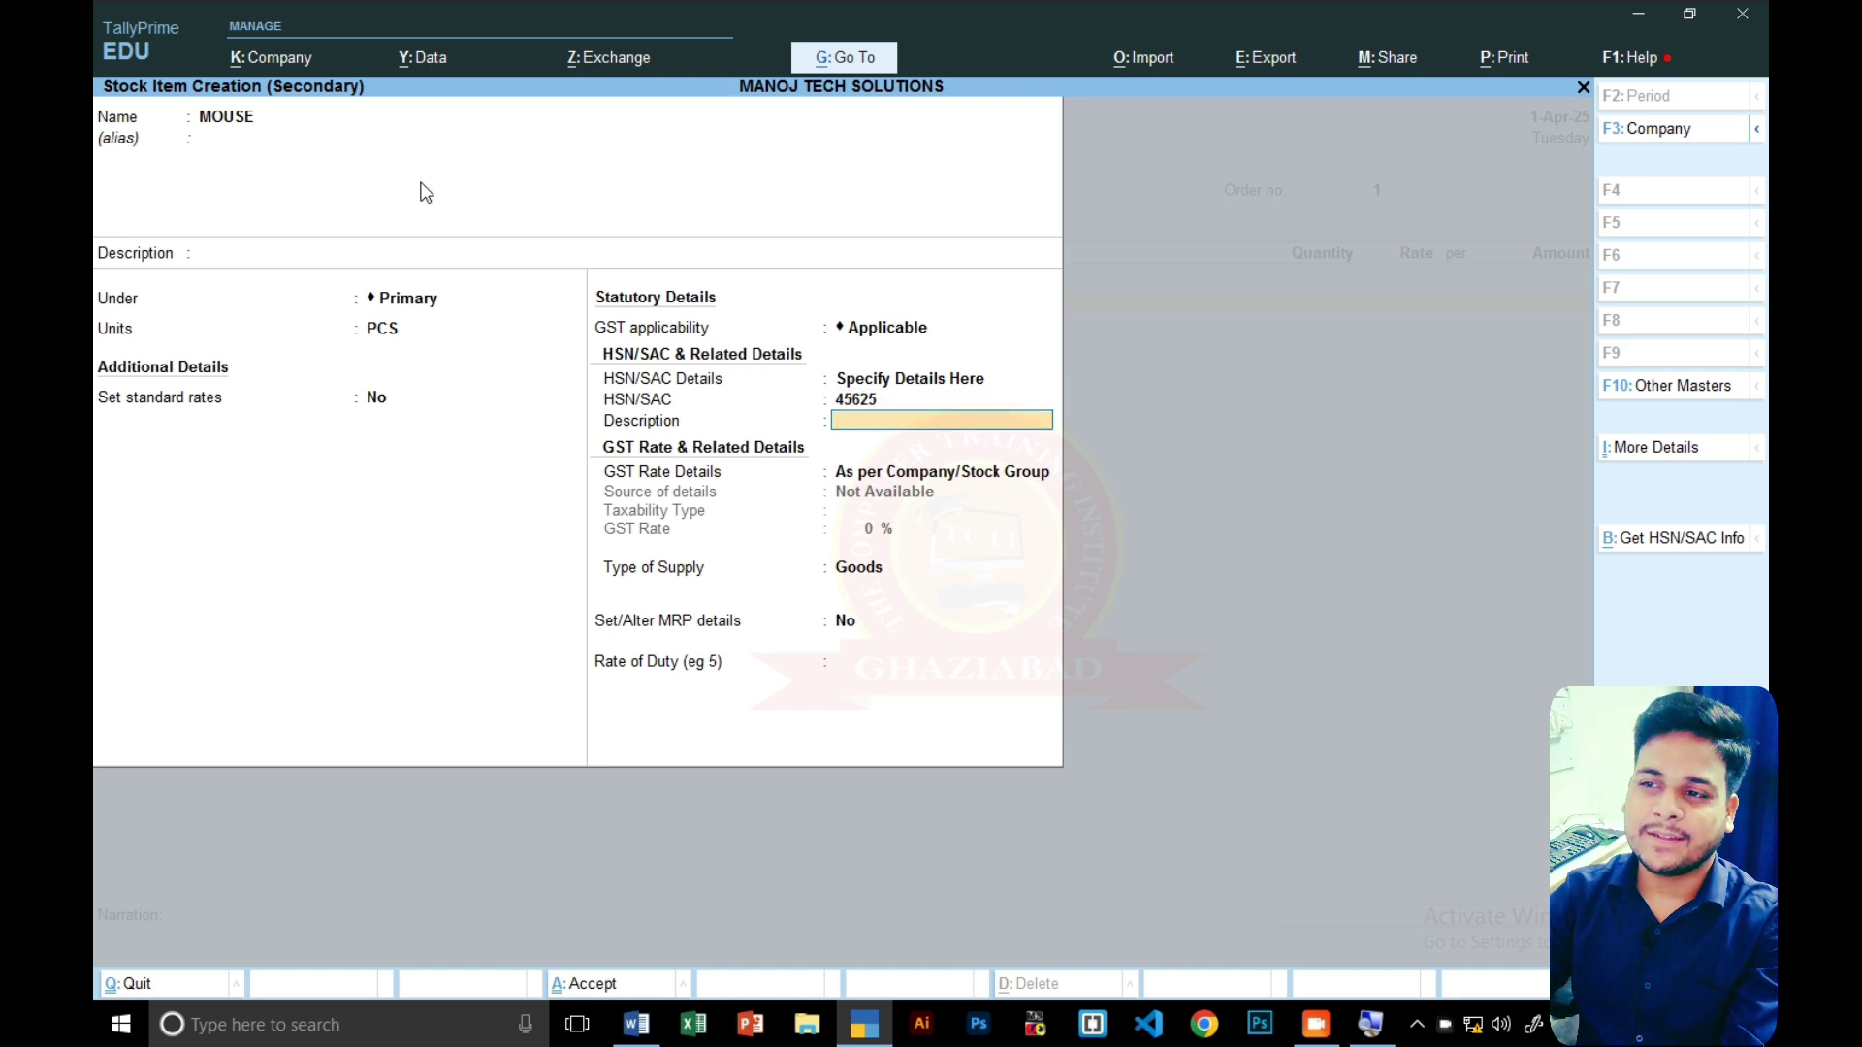
key("Return")
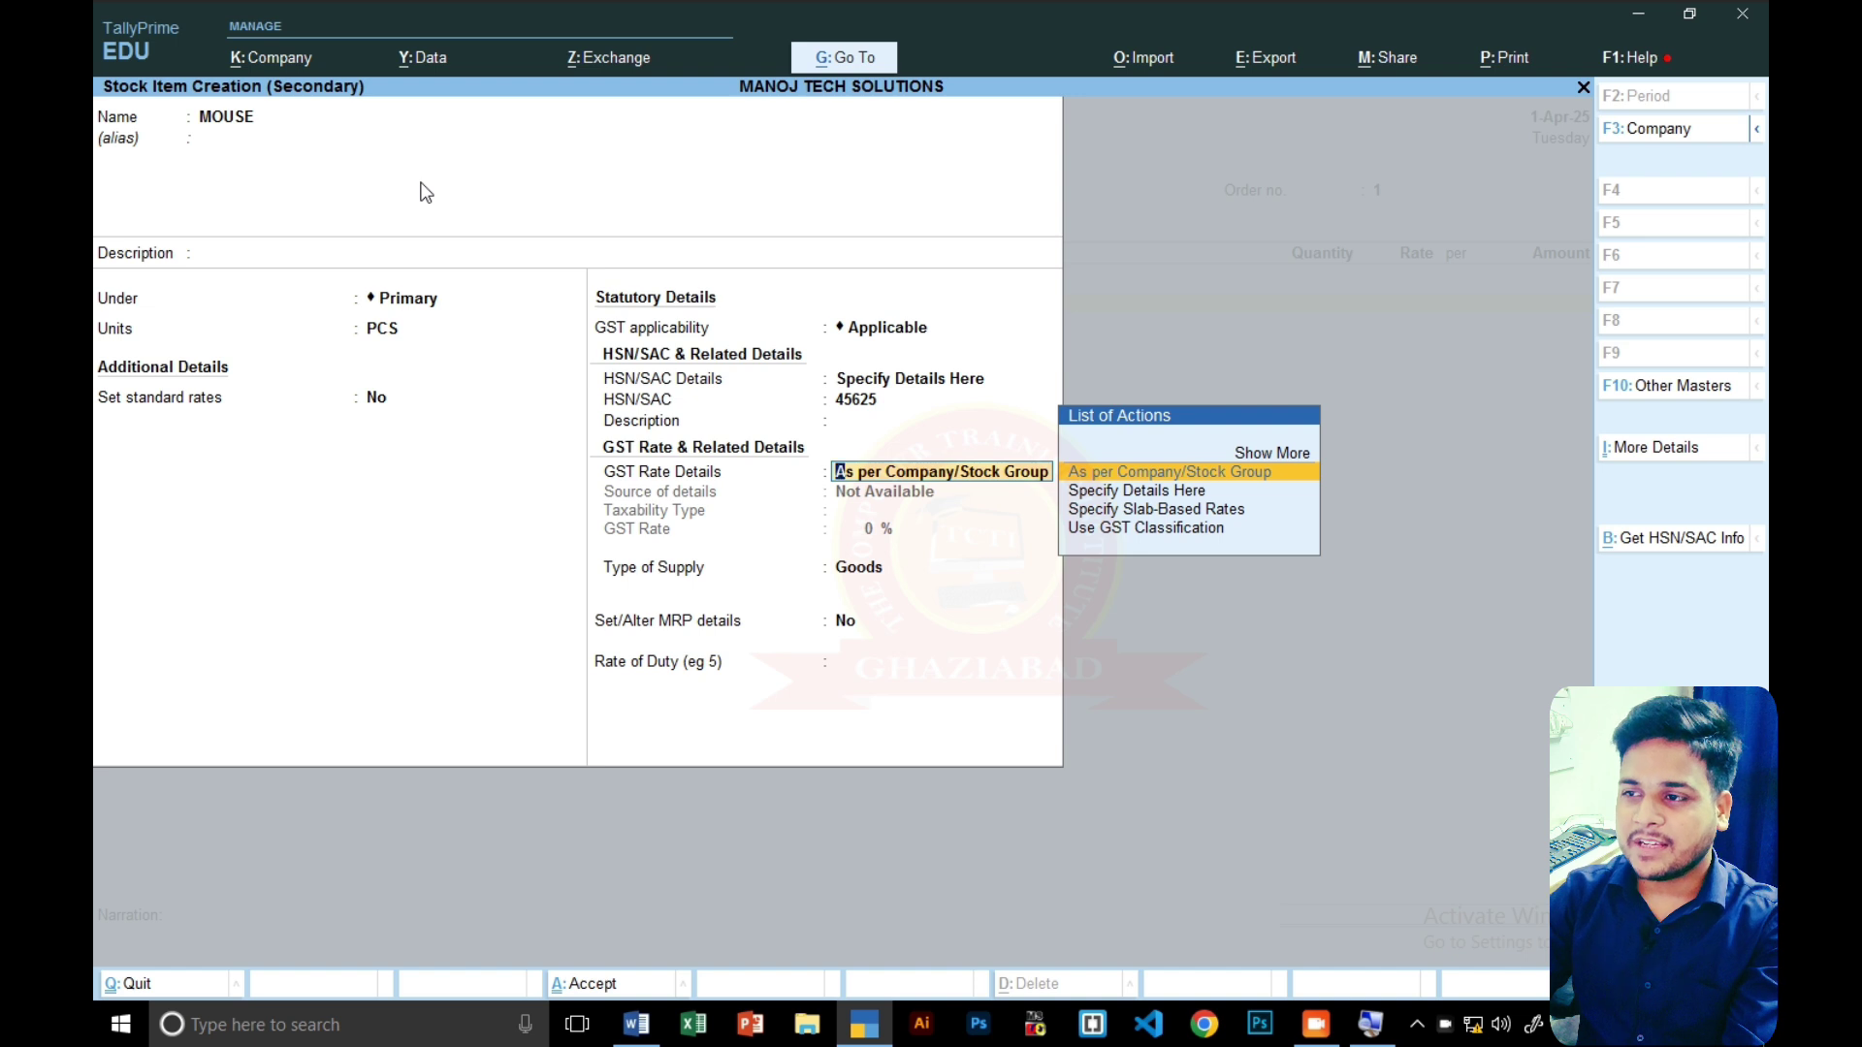
- Specify MOUSE's GST rate details as Taxable at 18% with supply type Goods, and save the stock item
key("Down")
key("Return")
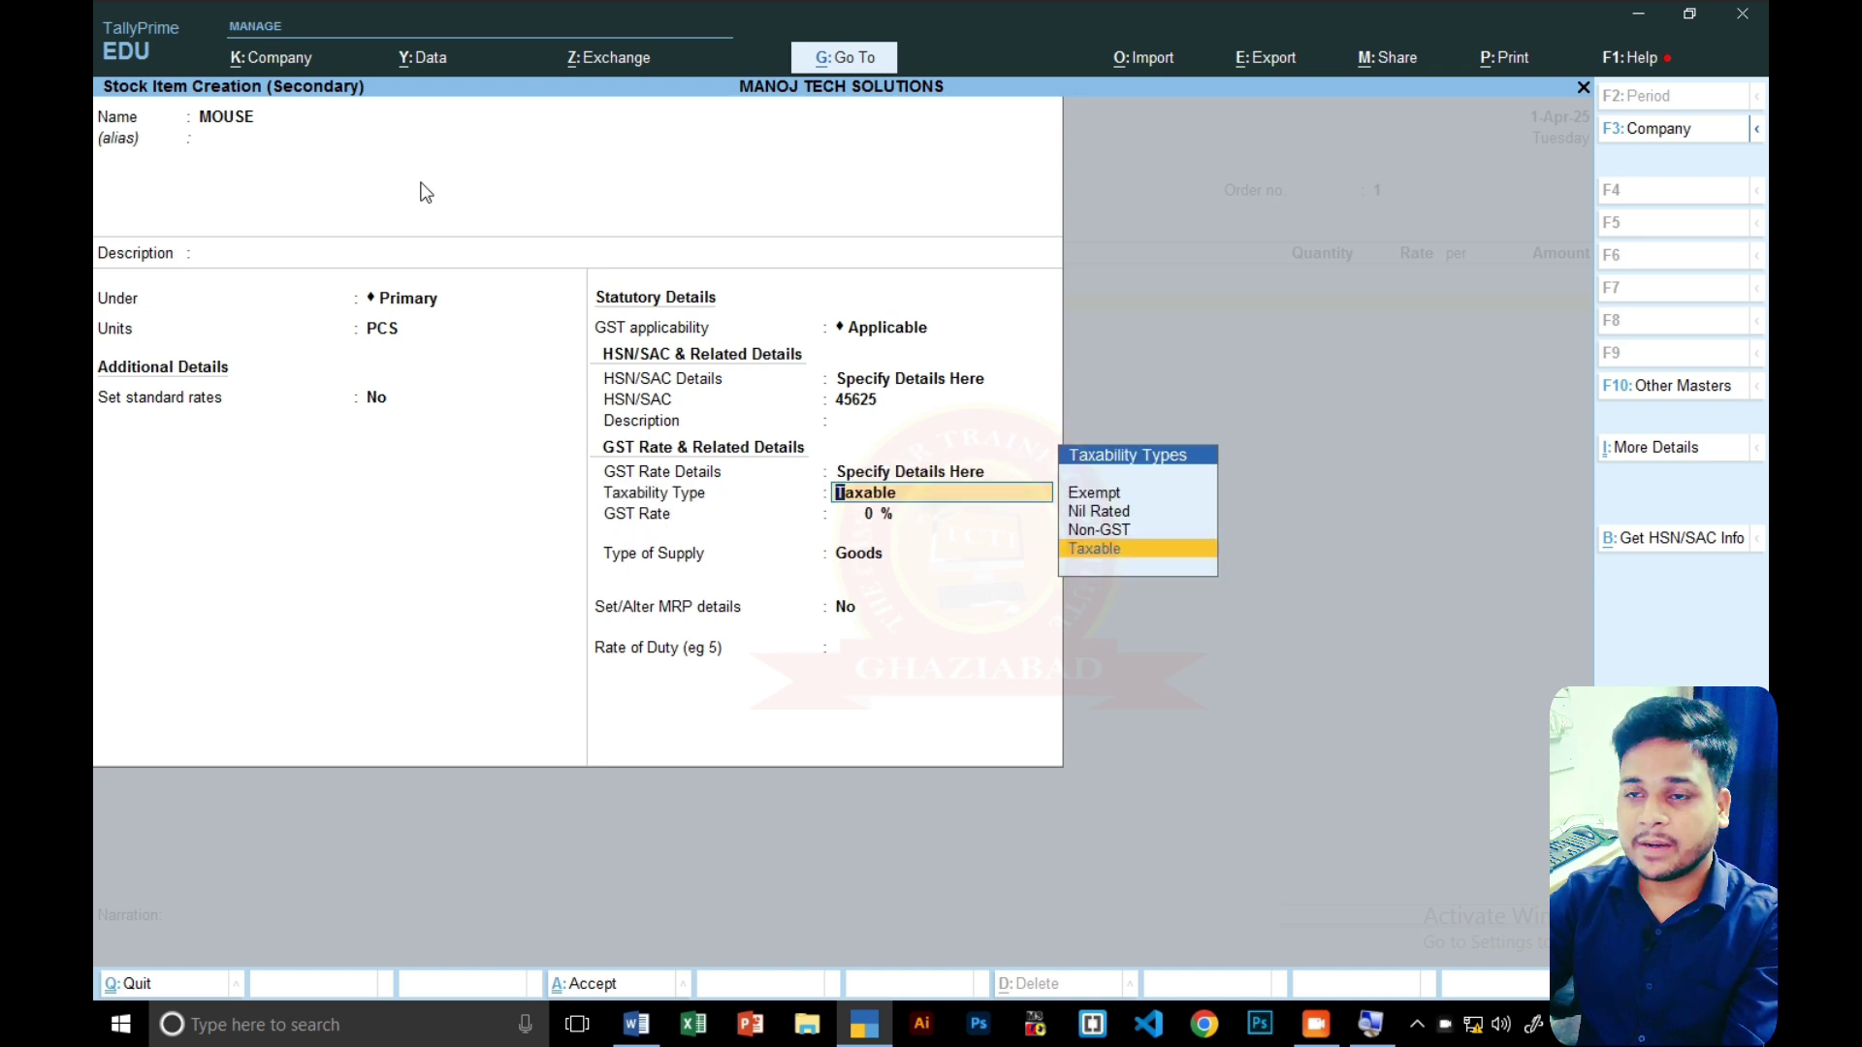
key("Return")
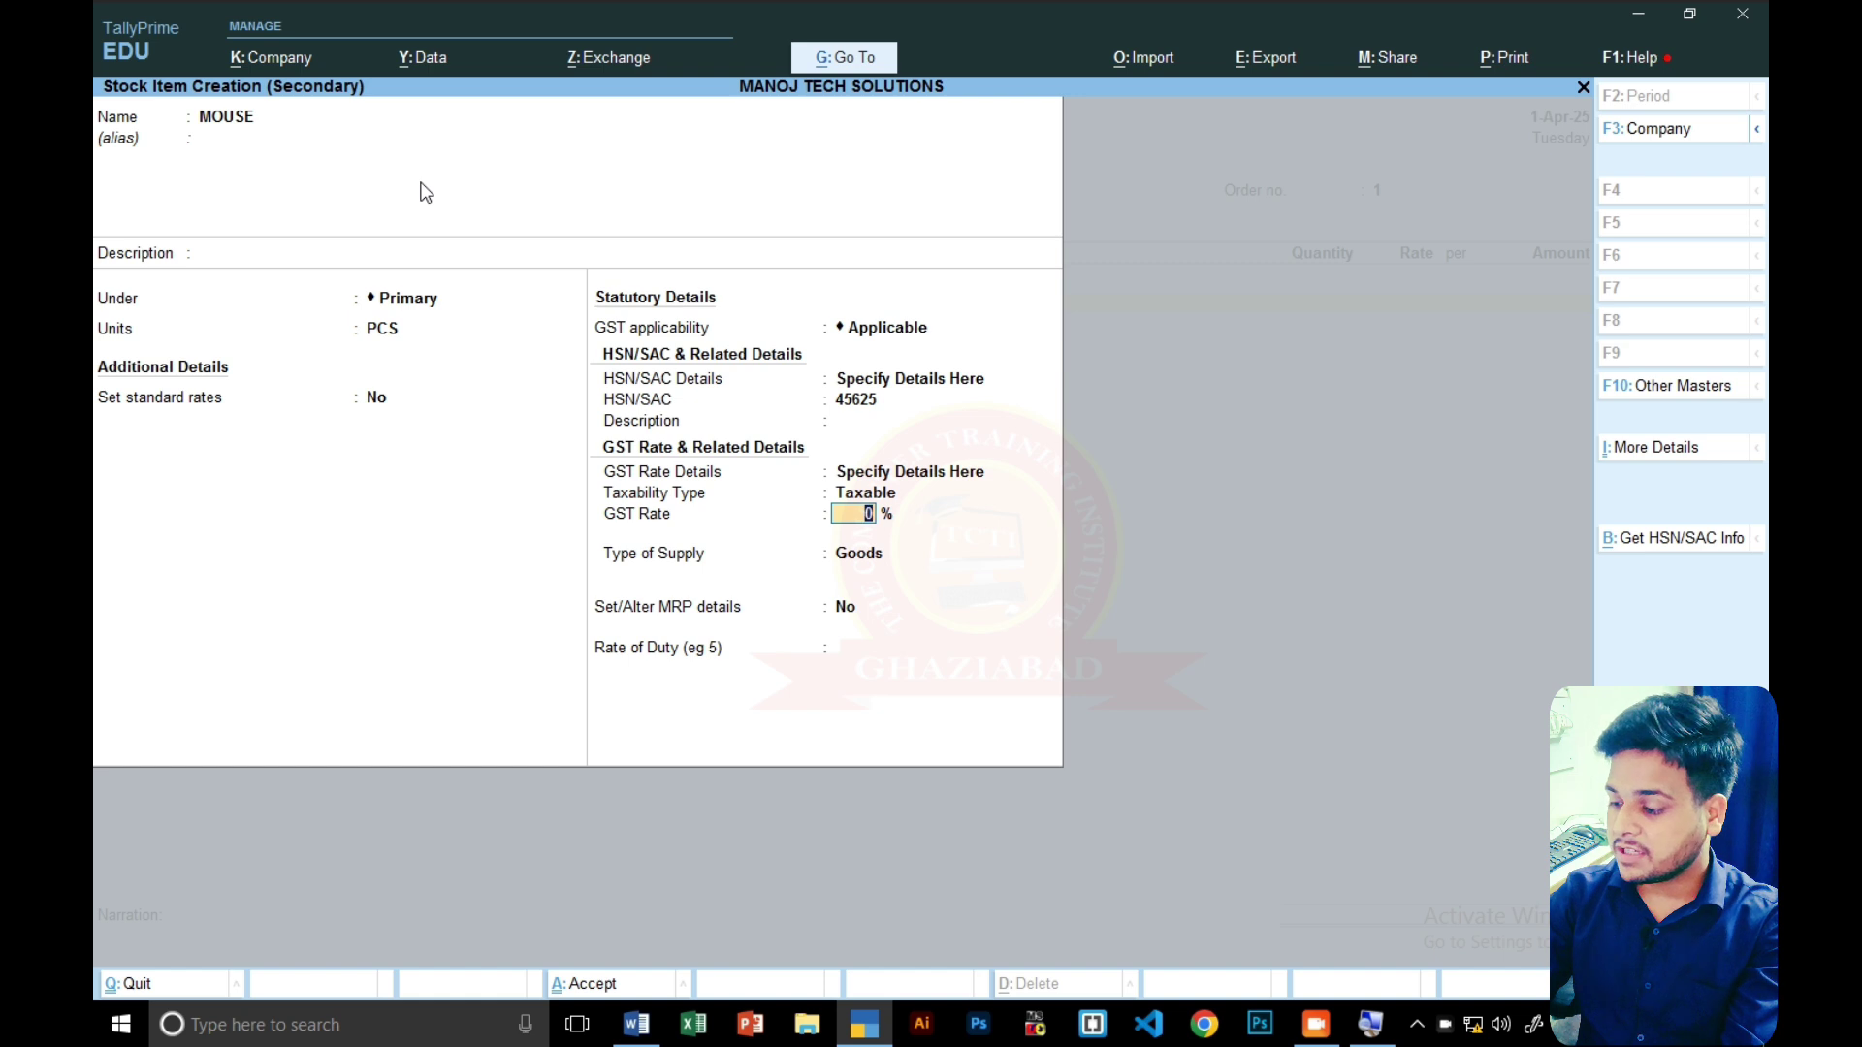
type("21")
key("BackSpace")
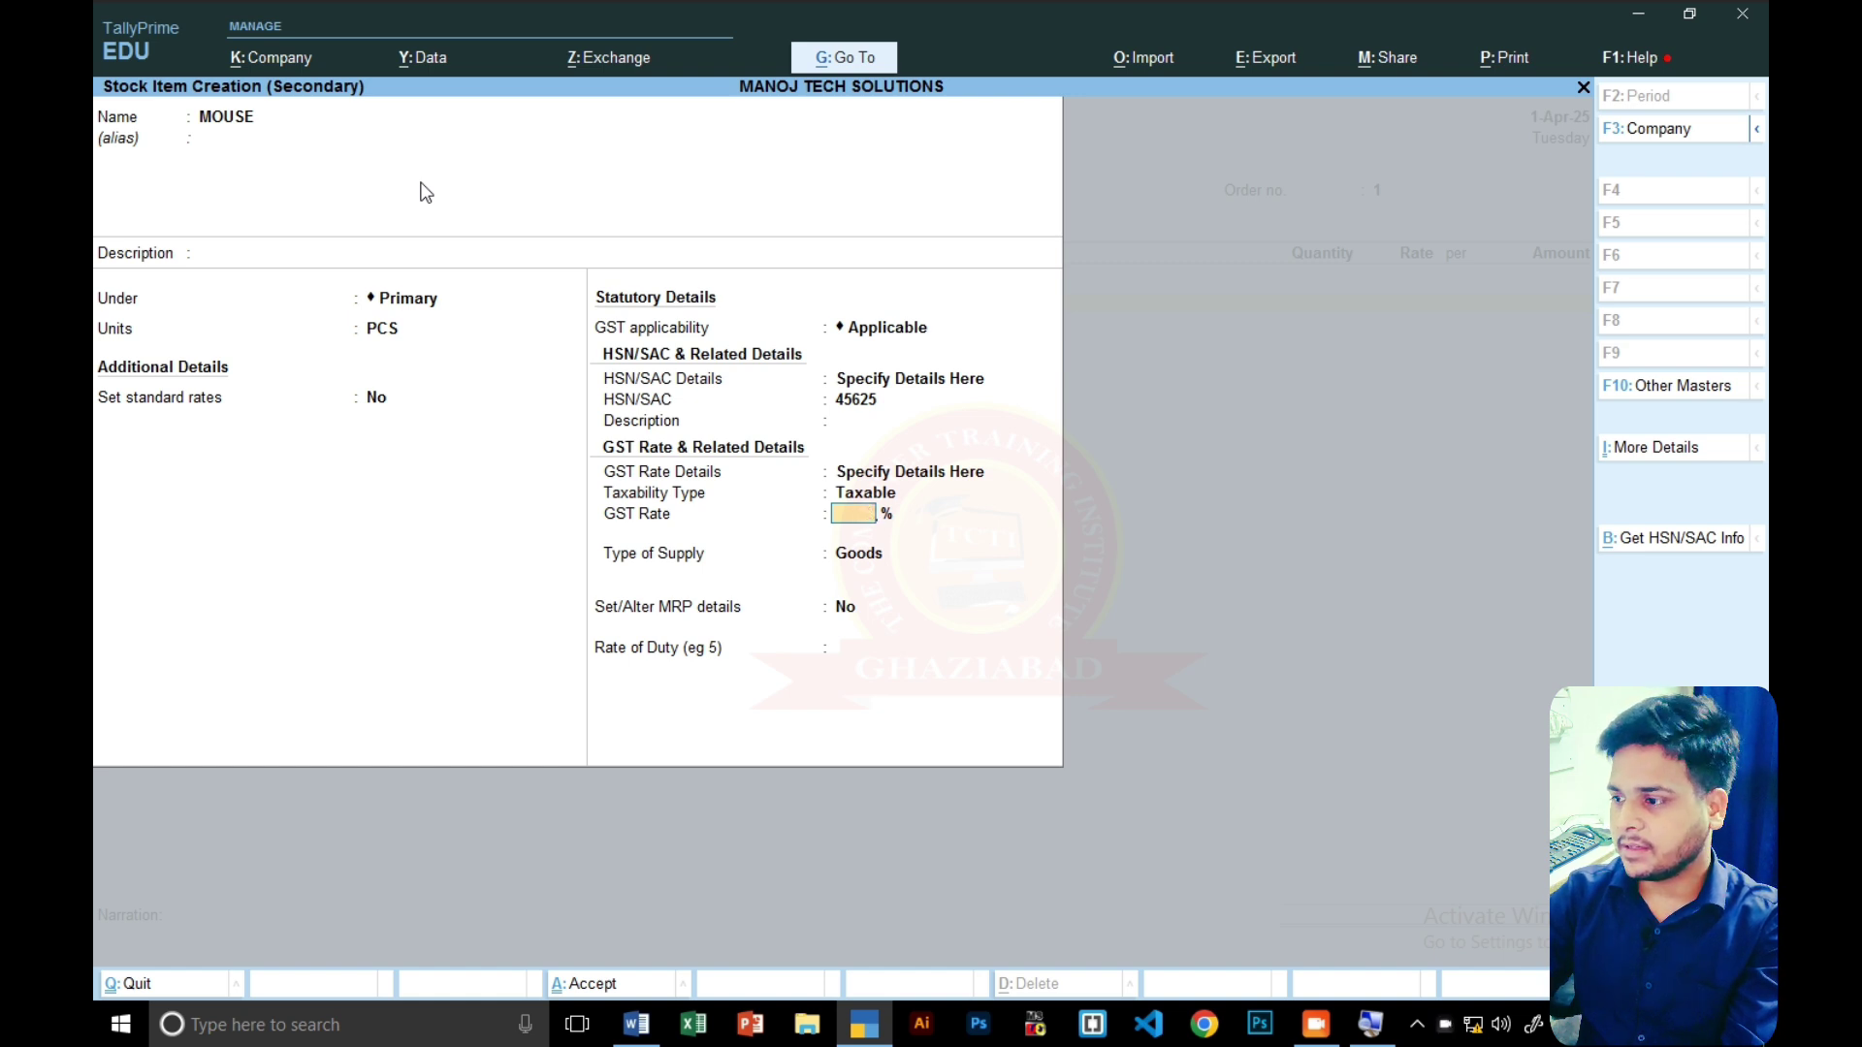
type("18")
key("Return")
key("Return")
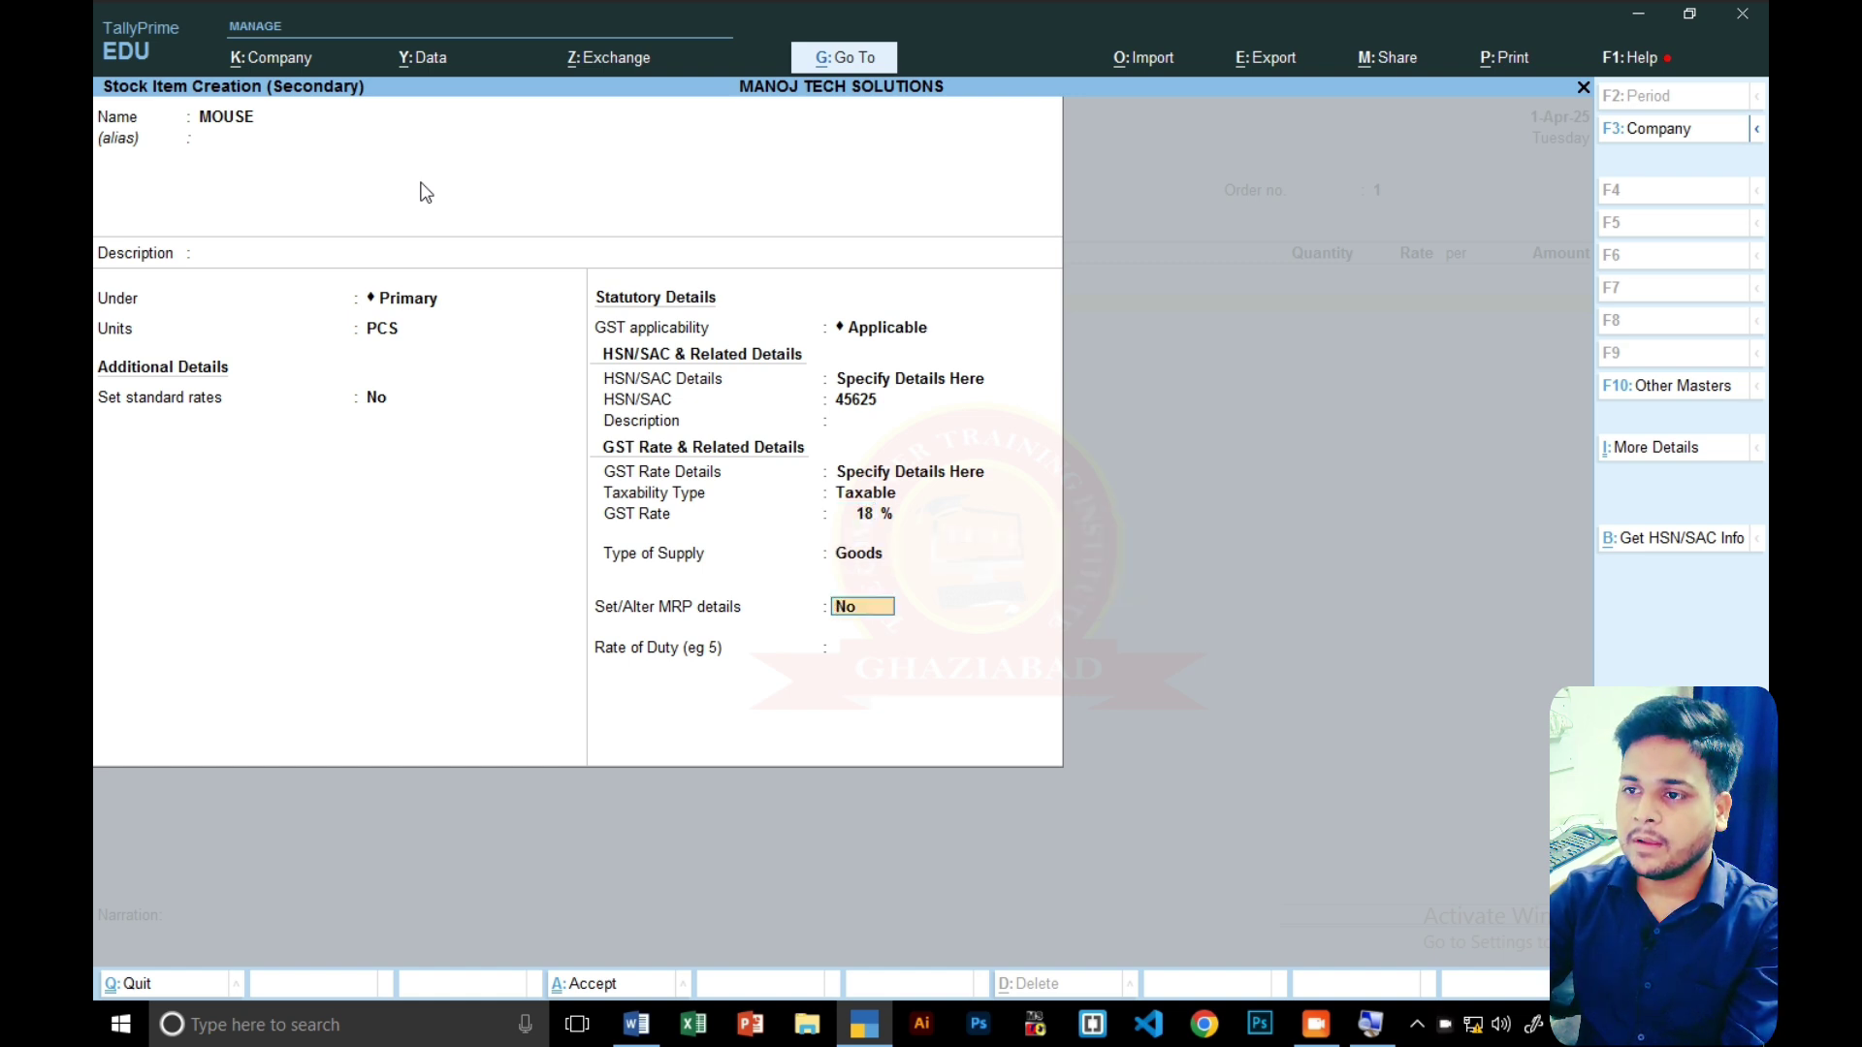
key("ctrl+a")
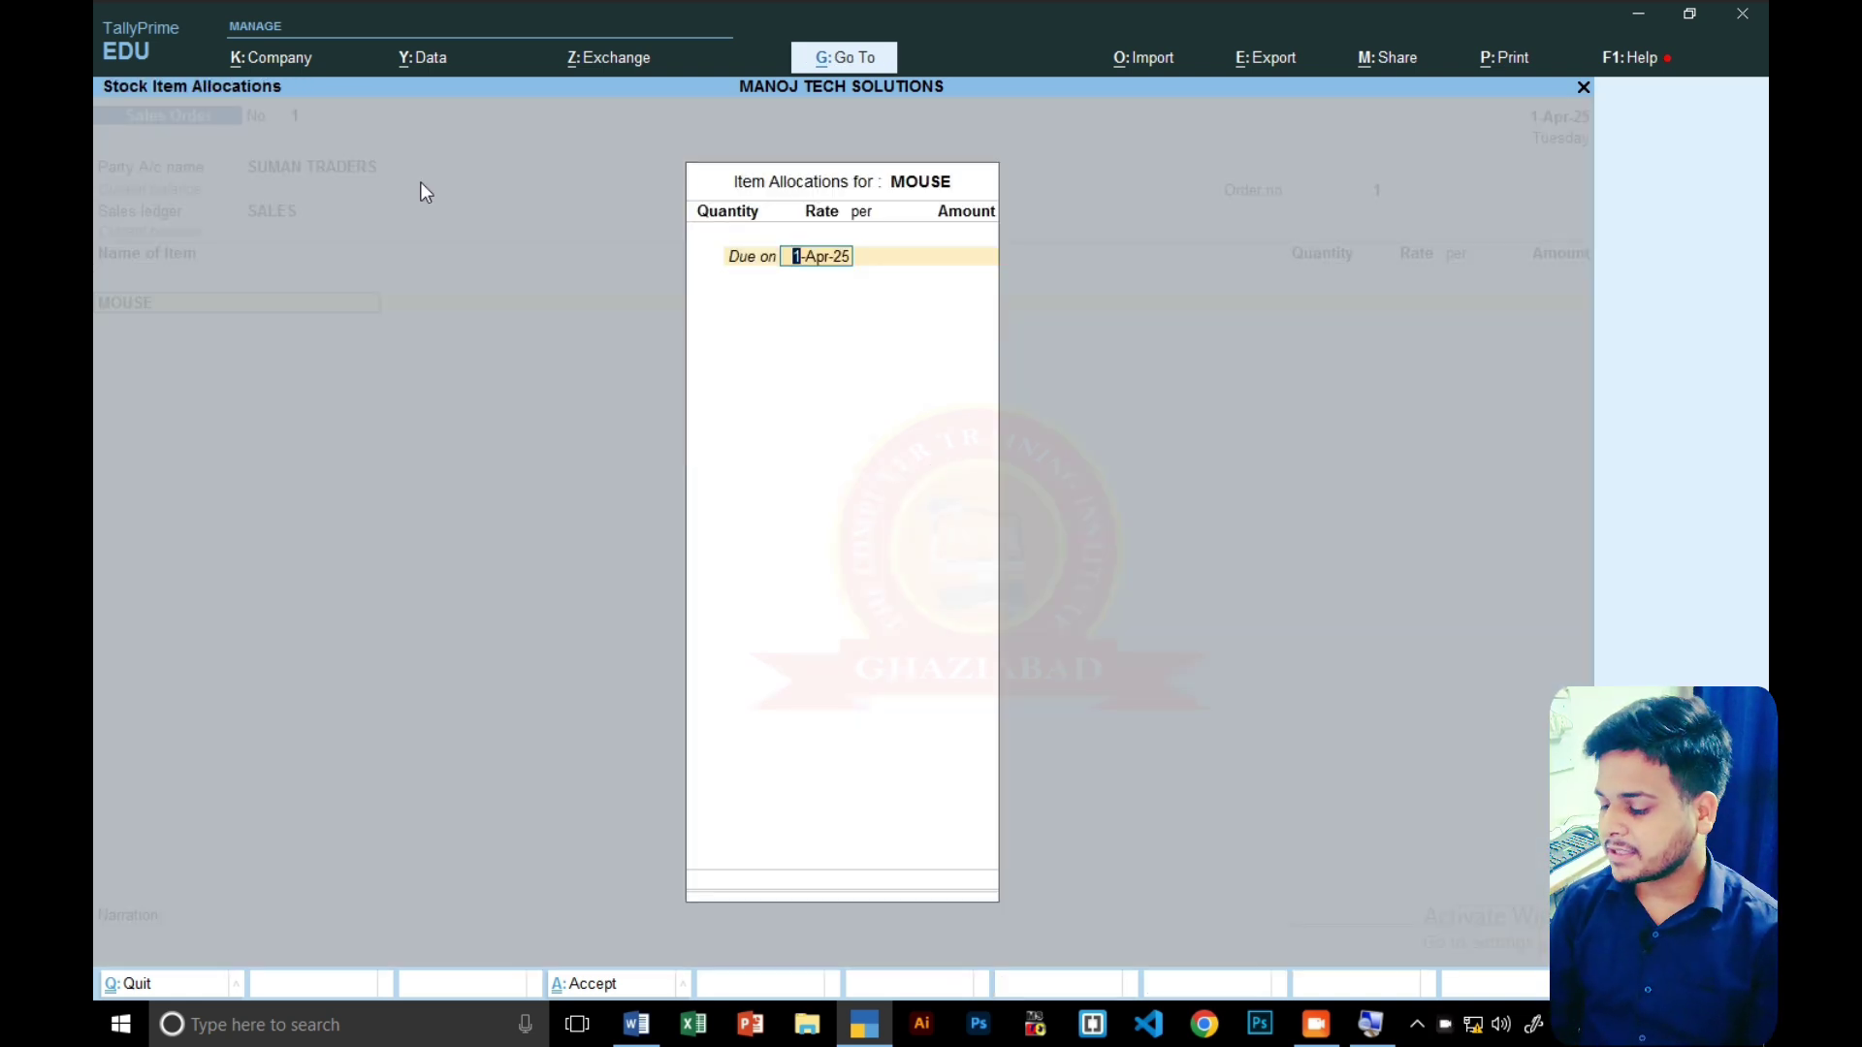
- Set the MOUSE allocation to be due in 1 day with a quantity of 10 PCS
type("1")
key("Return")
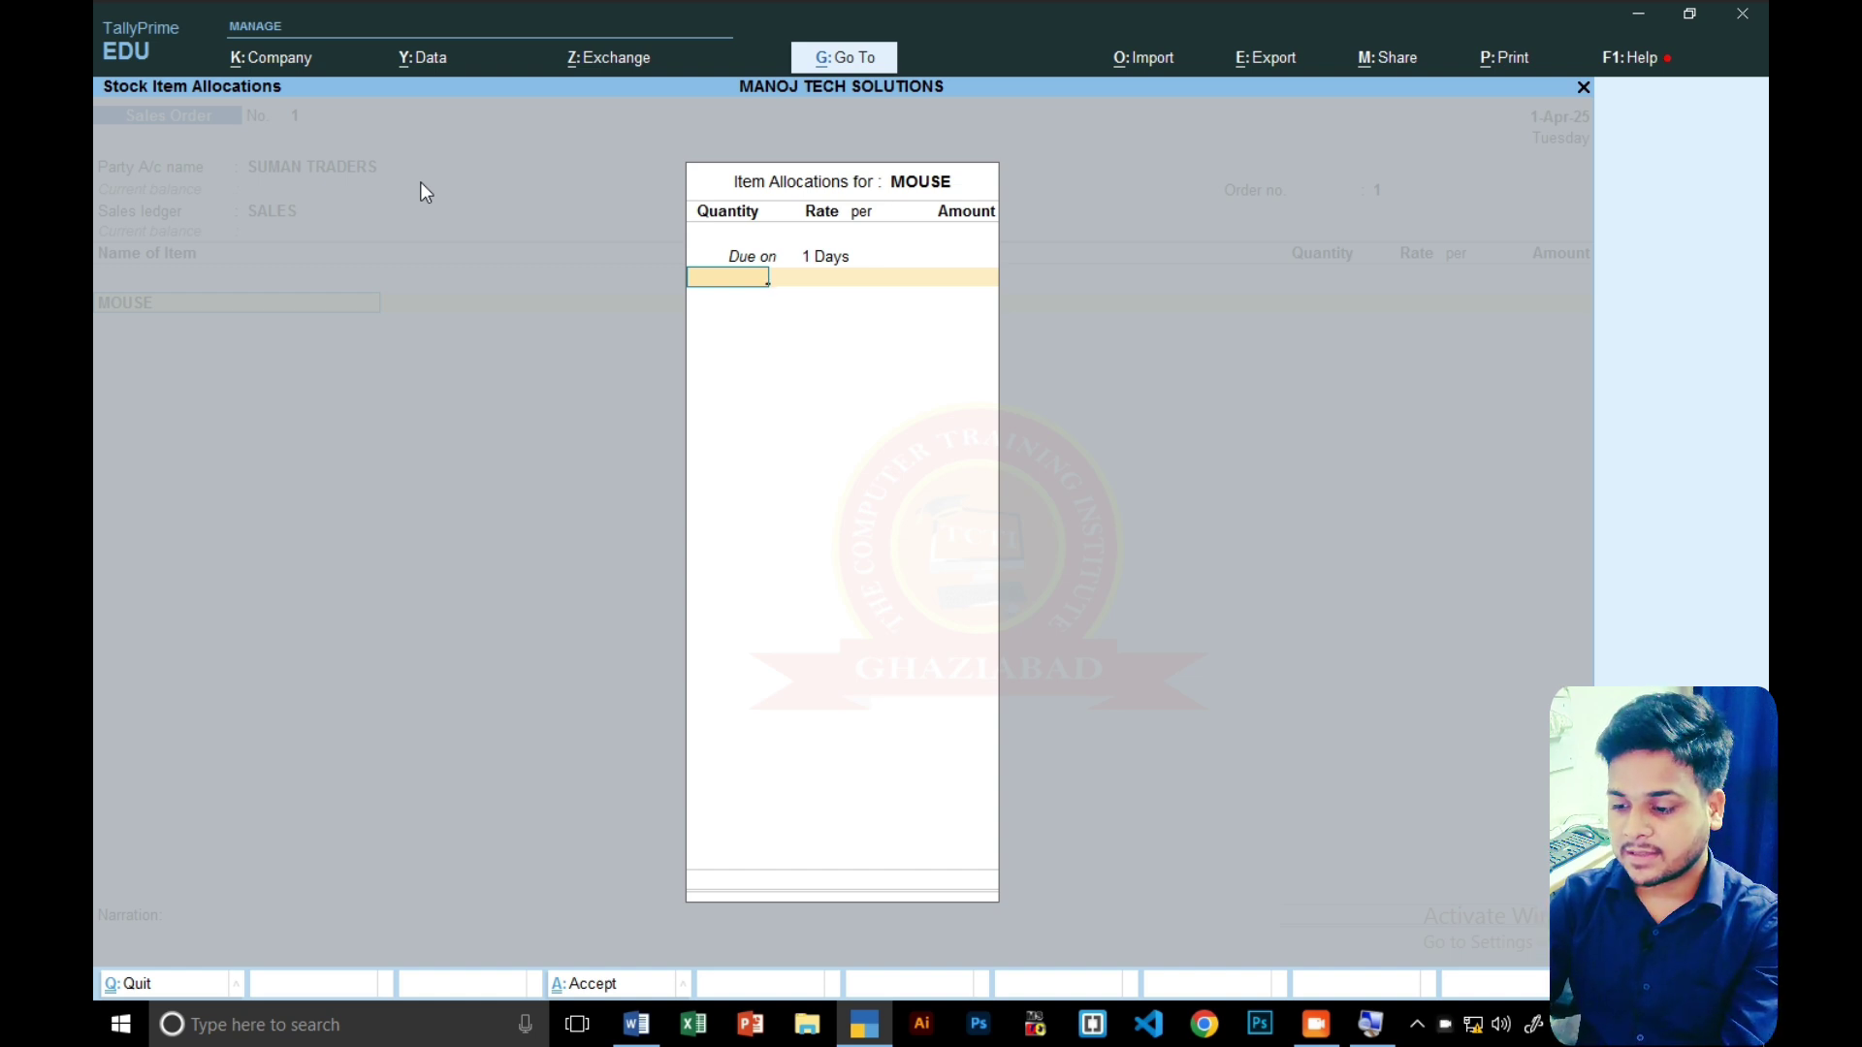
type("10")
key("Return")
key("Return")
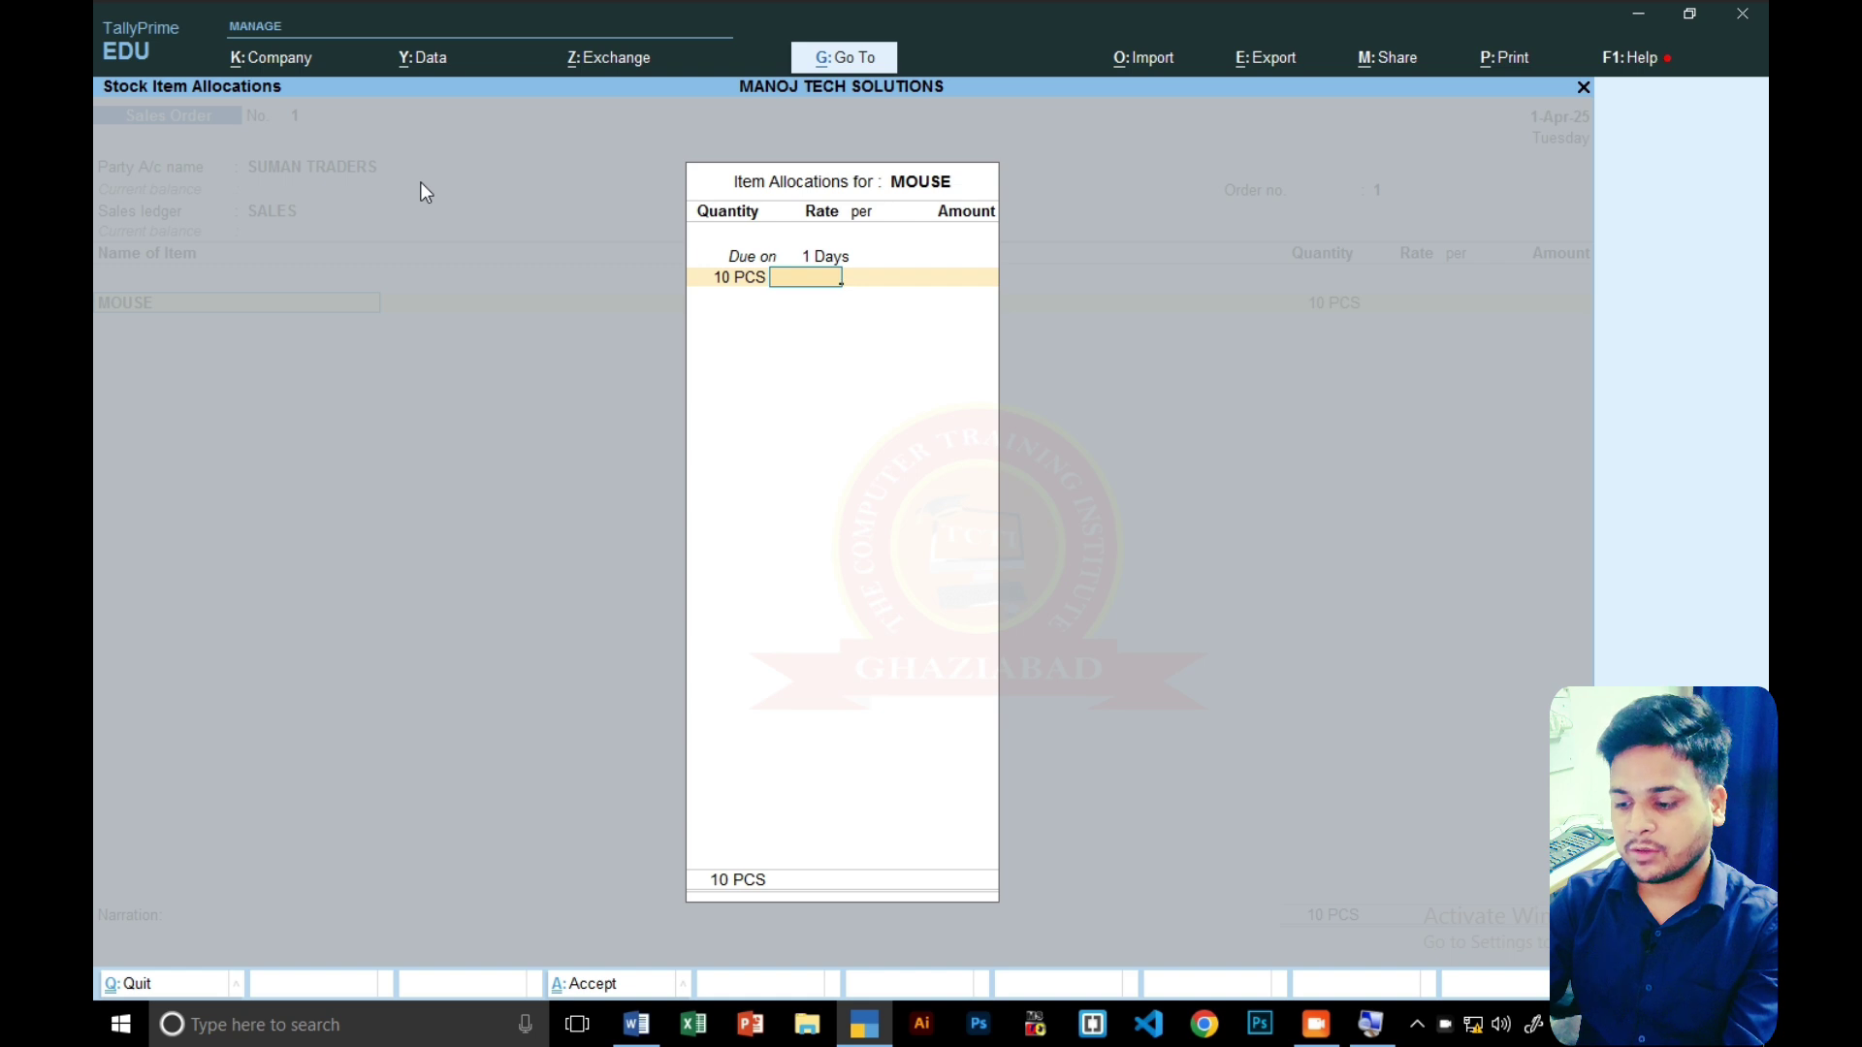
- Set the MOUSE rate to 200 per PCS and save the Sales Order without further items
type("200")
key("Return")
key("Return")
key("Return")
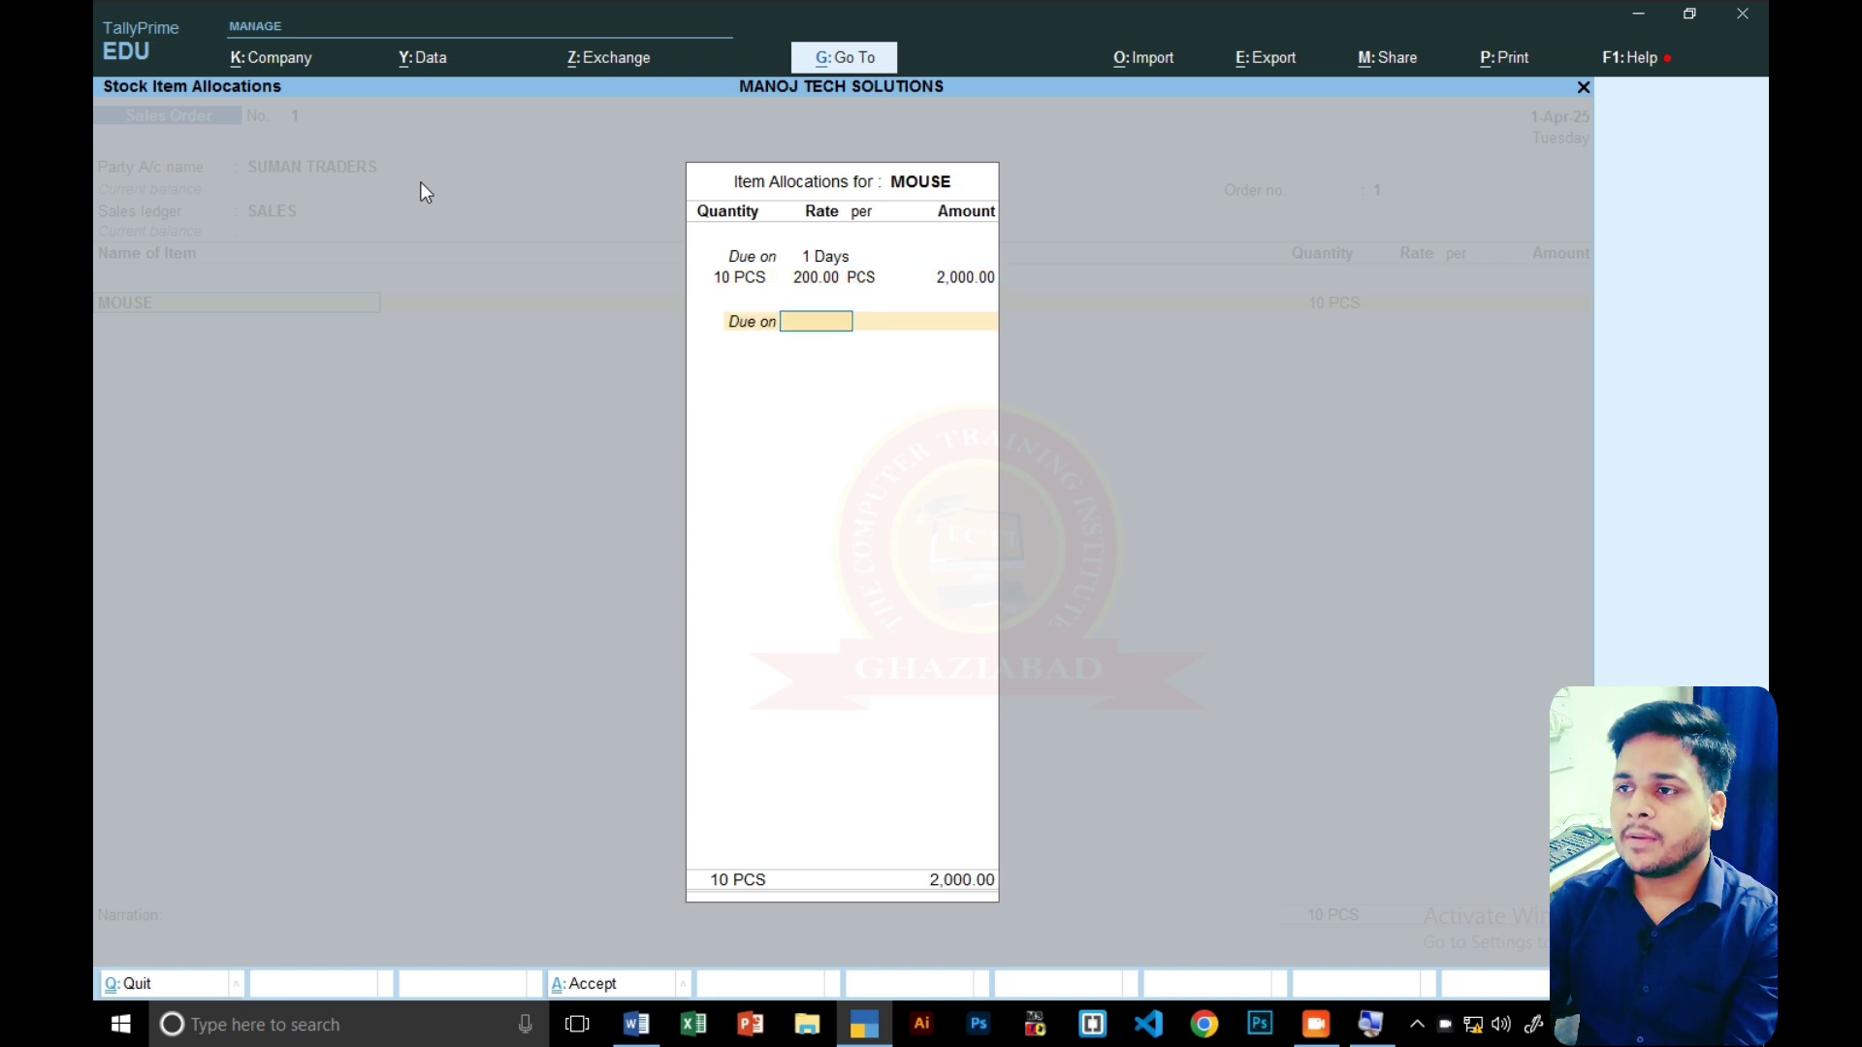
key("Return")
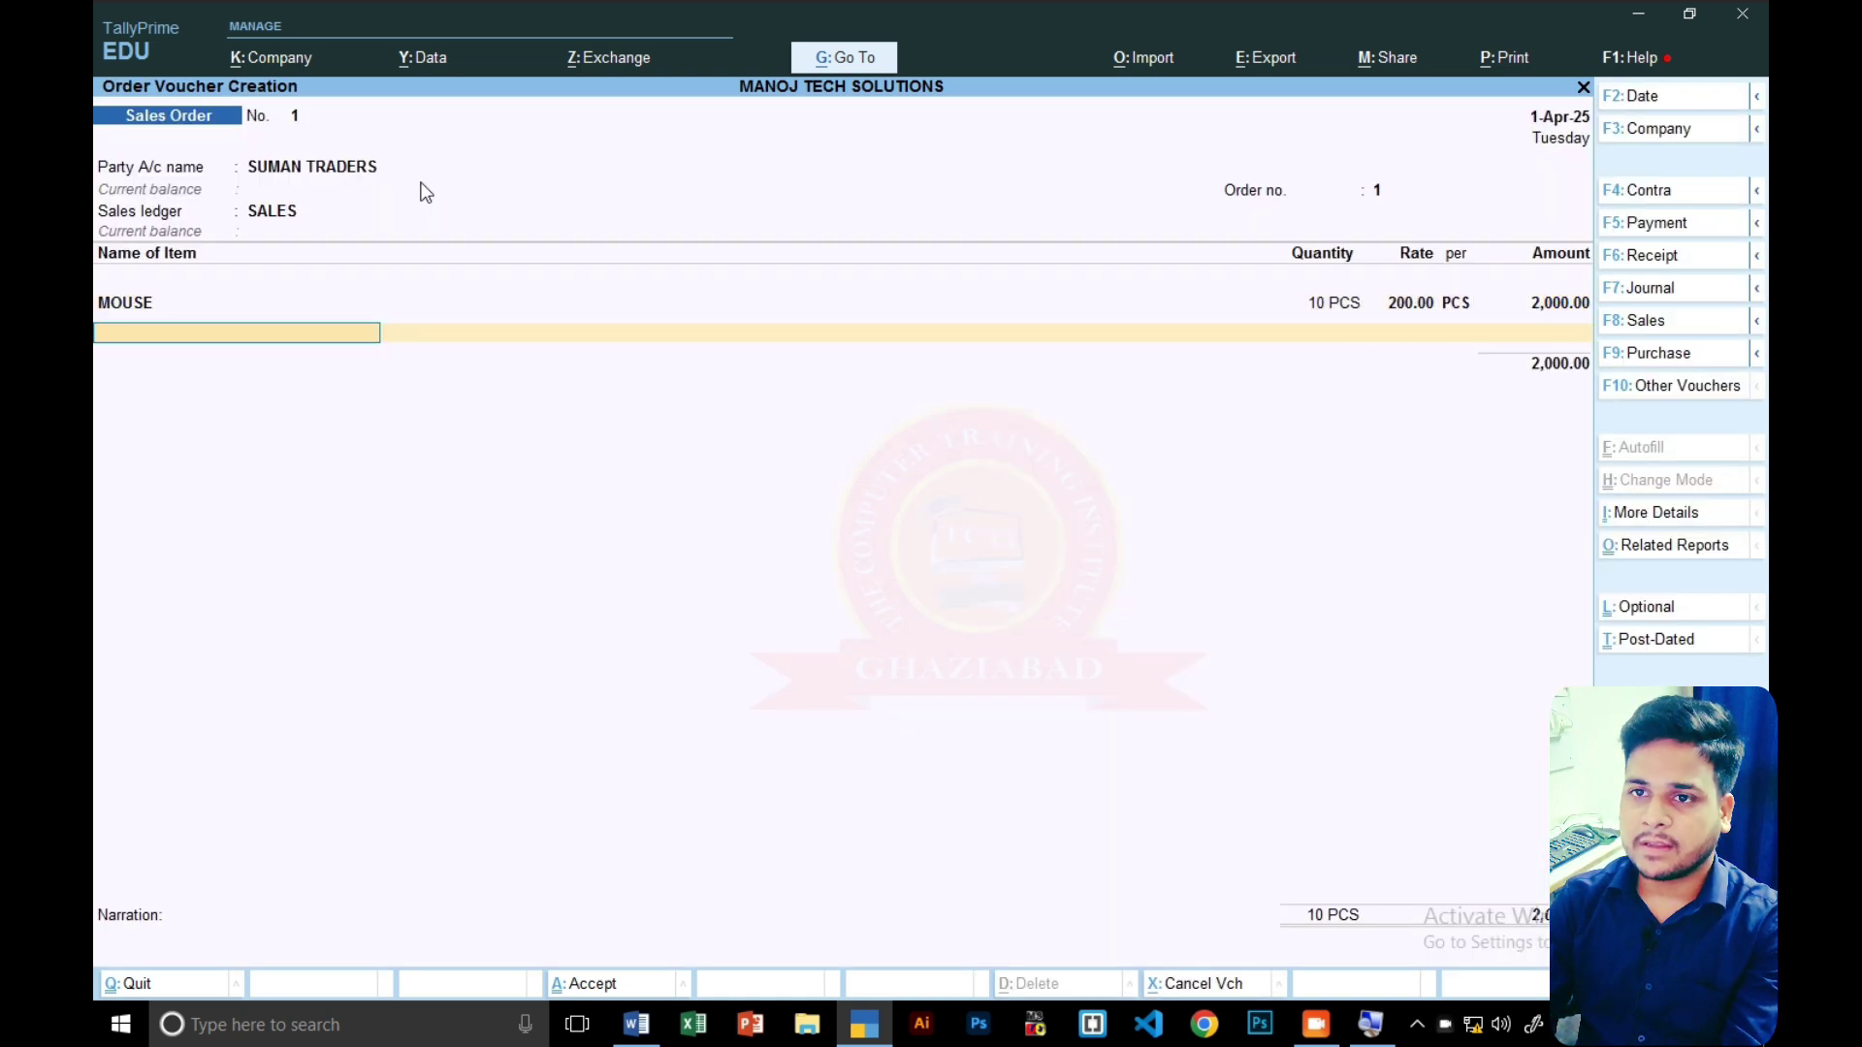
key("Return")
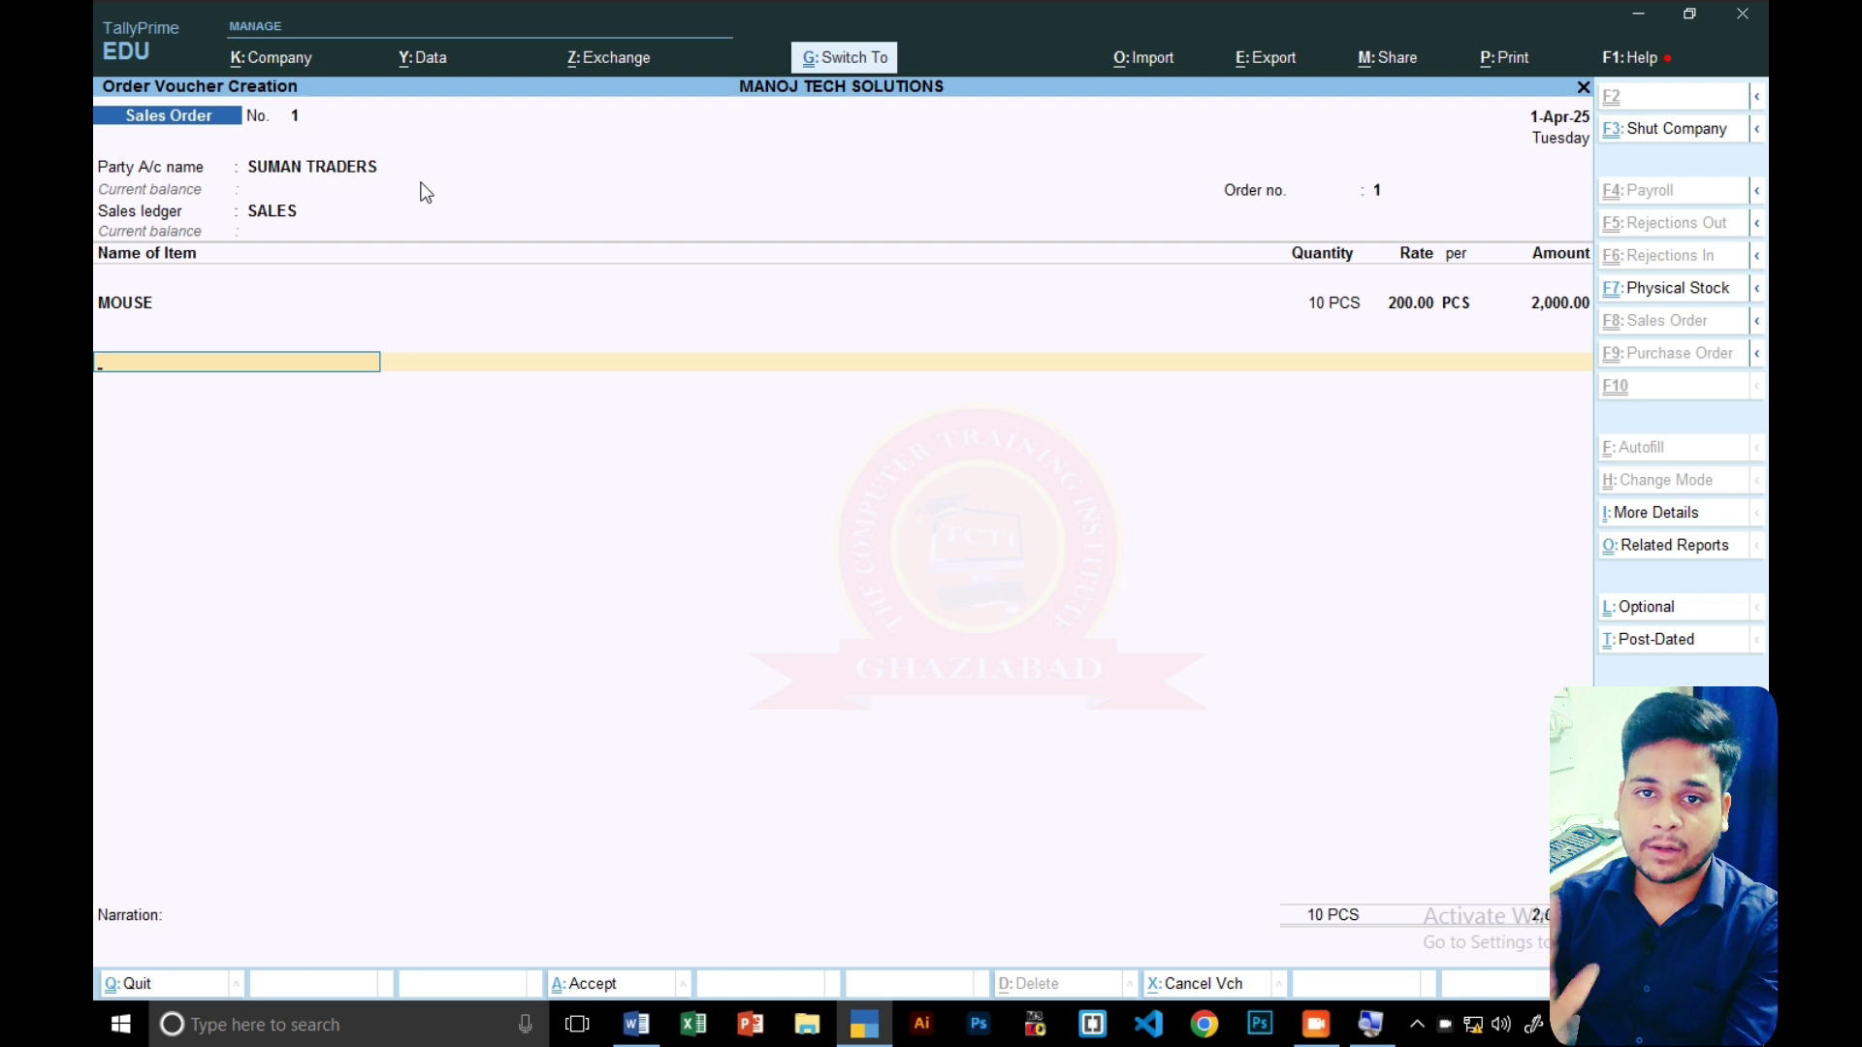
key("ctrl+a")
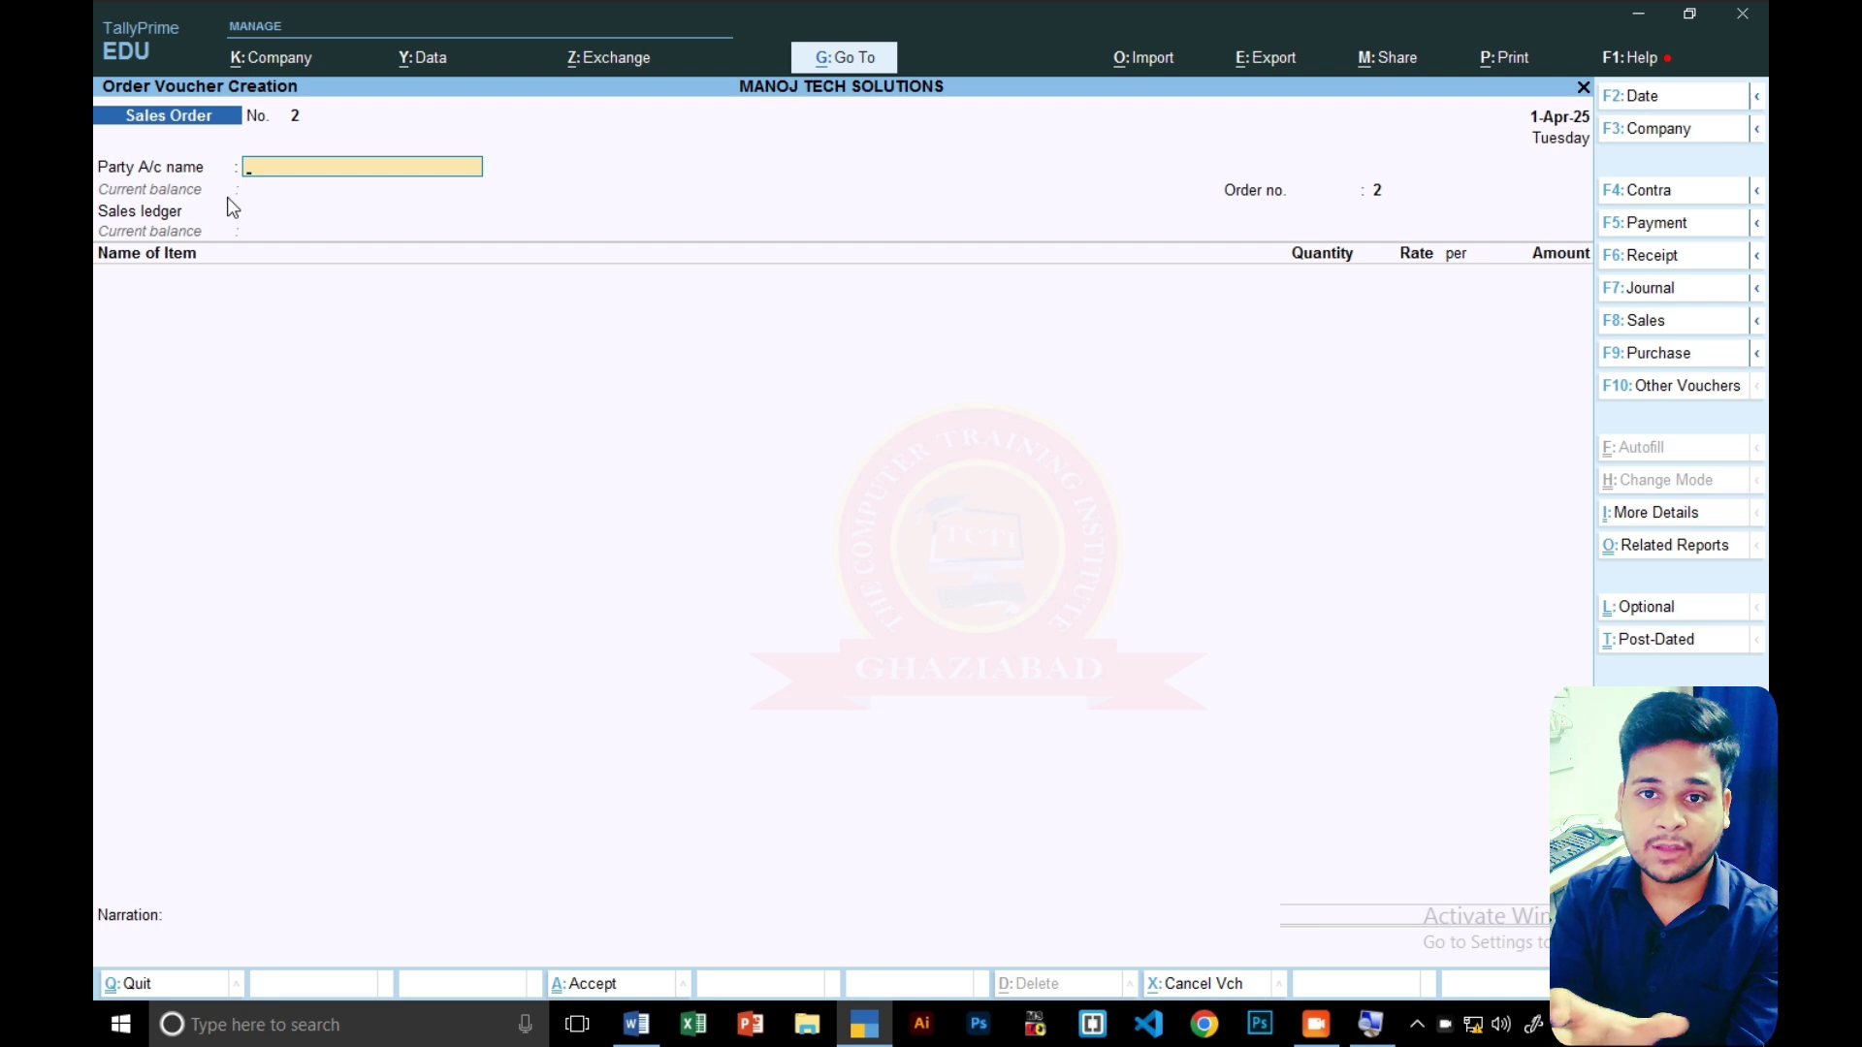
- For the second Sales Order, choose SUMAN TRADERS as the party without order details, and SALES as the sales ledger
key("space")
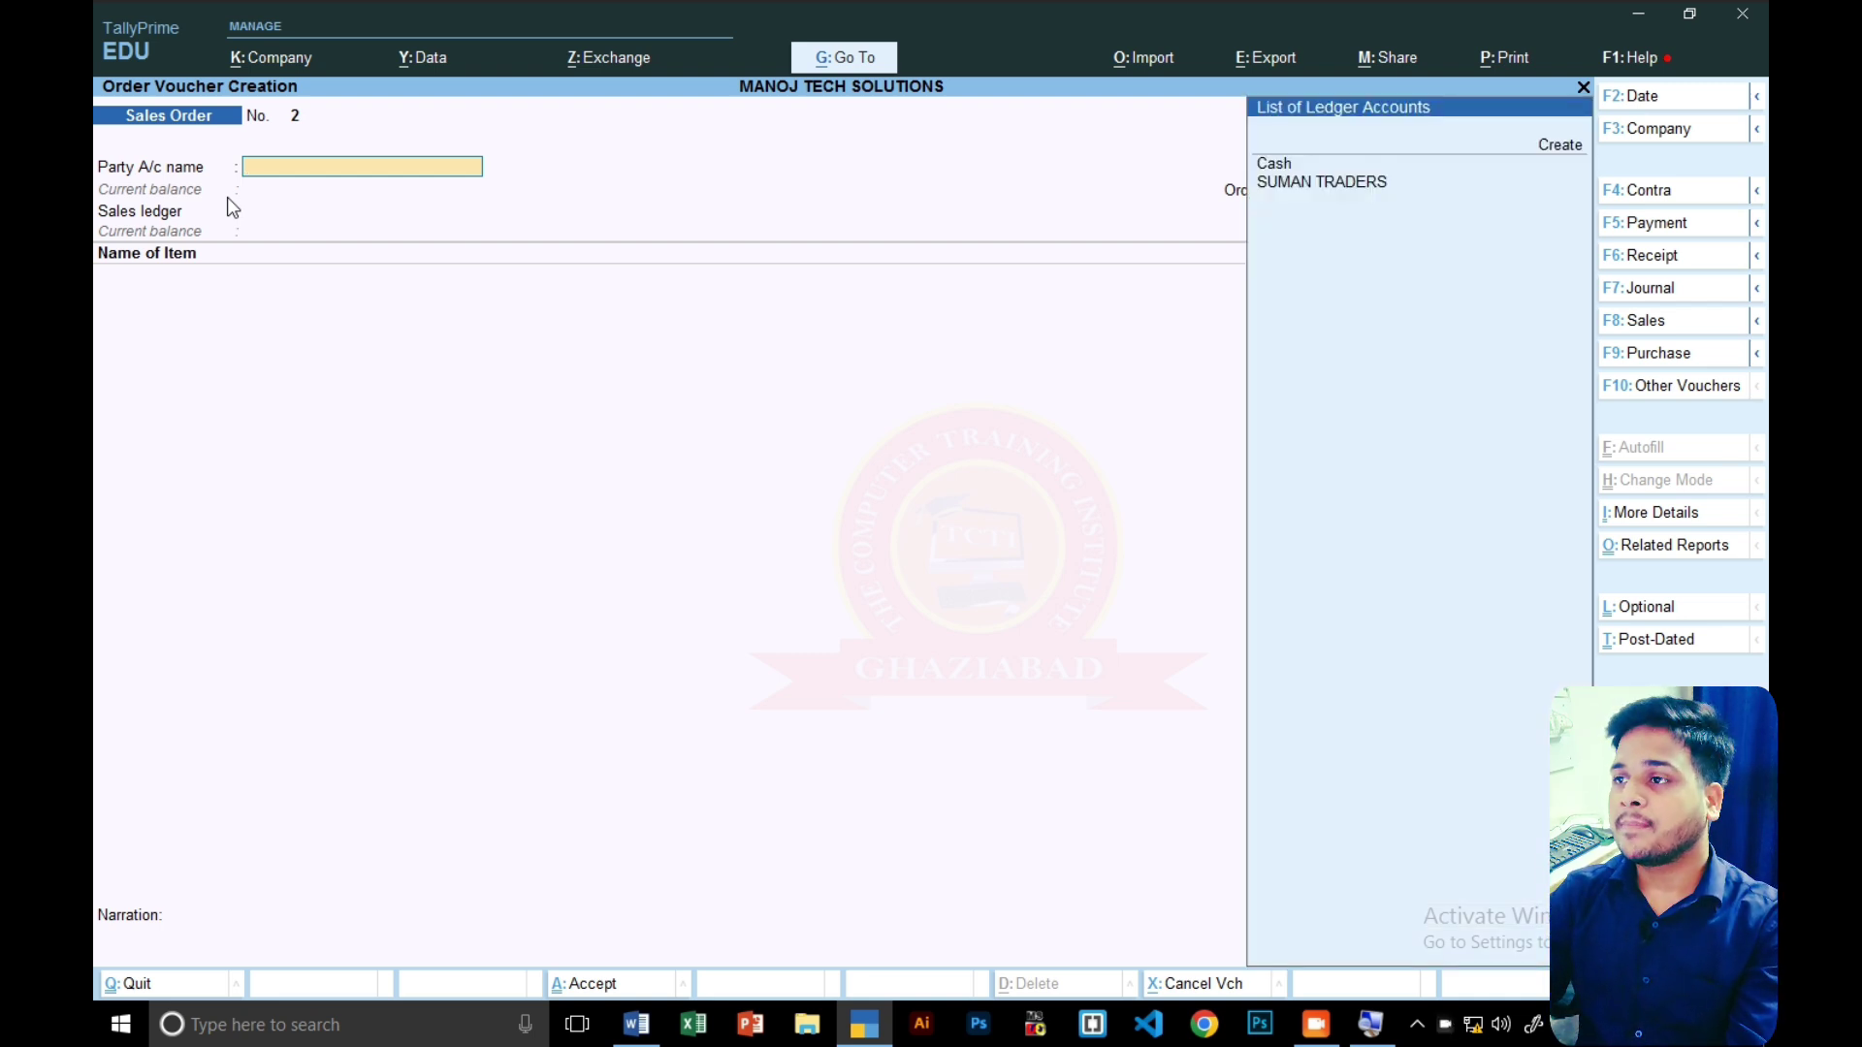
key("Down")
key("Down")
key("Down")
key("Return")
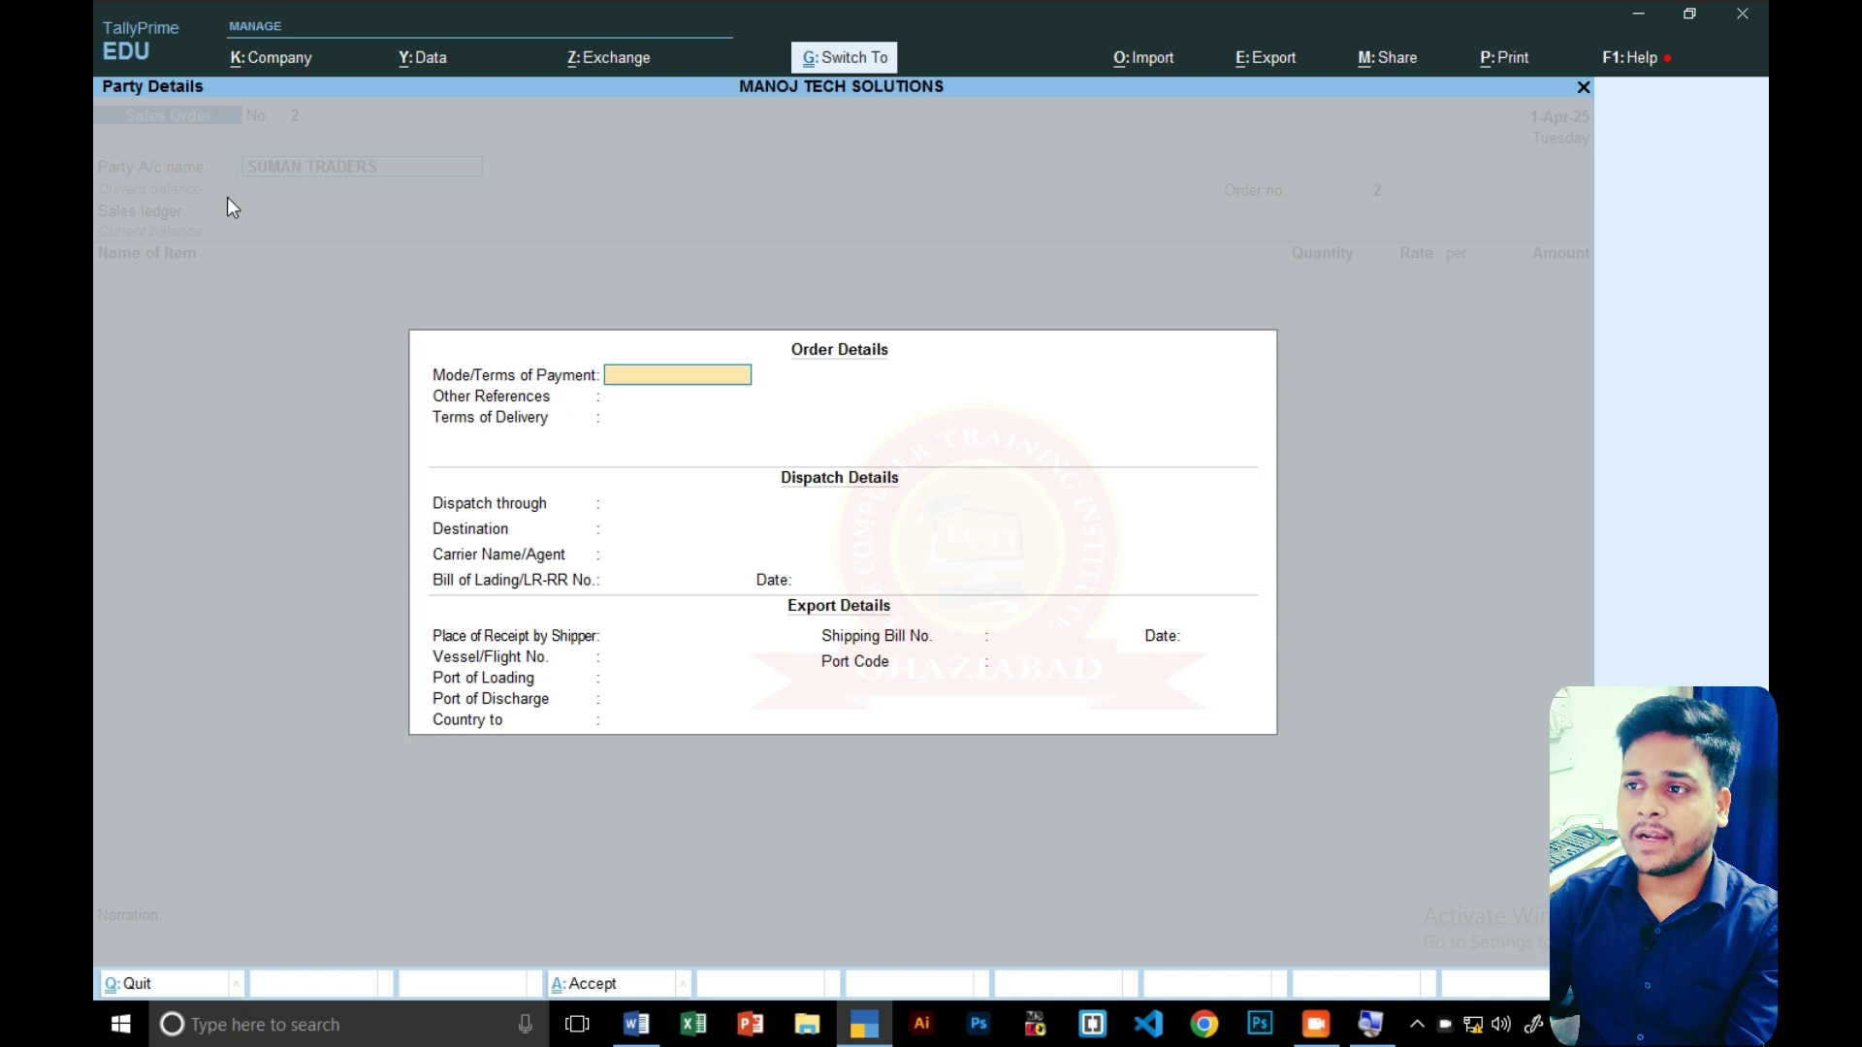
key("Escape")
key("Escape")
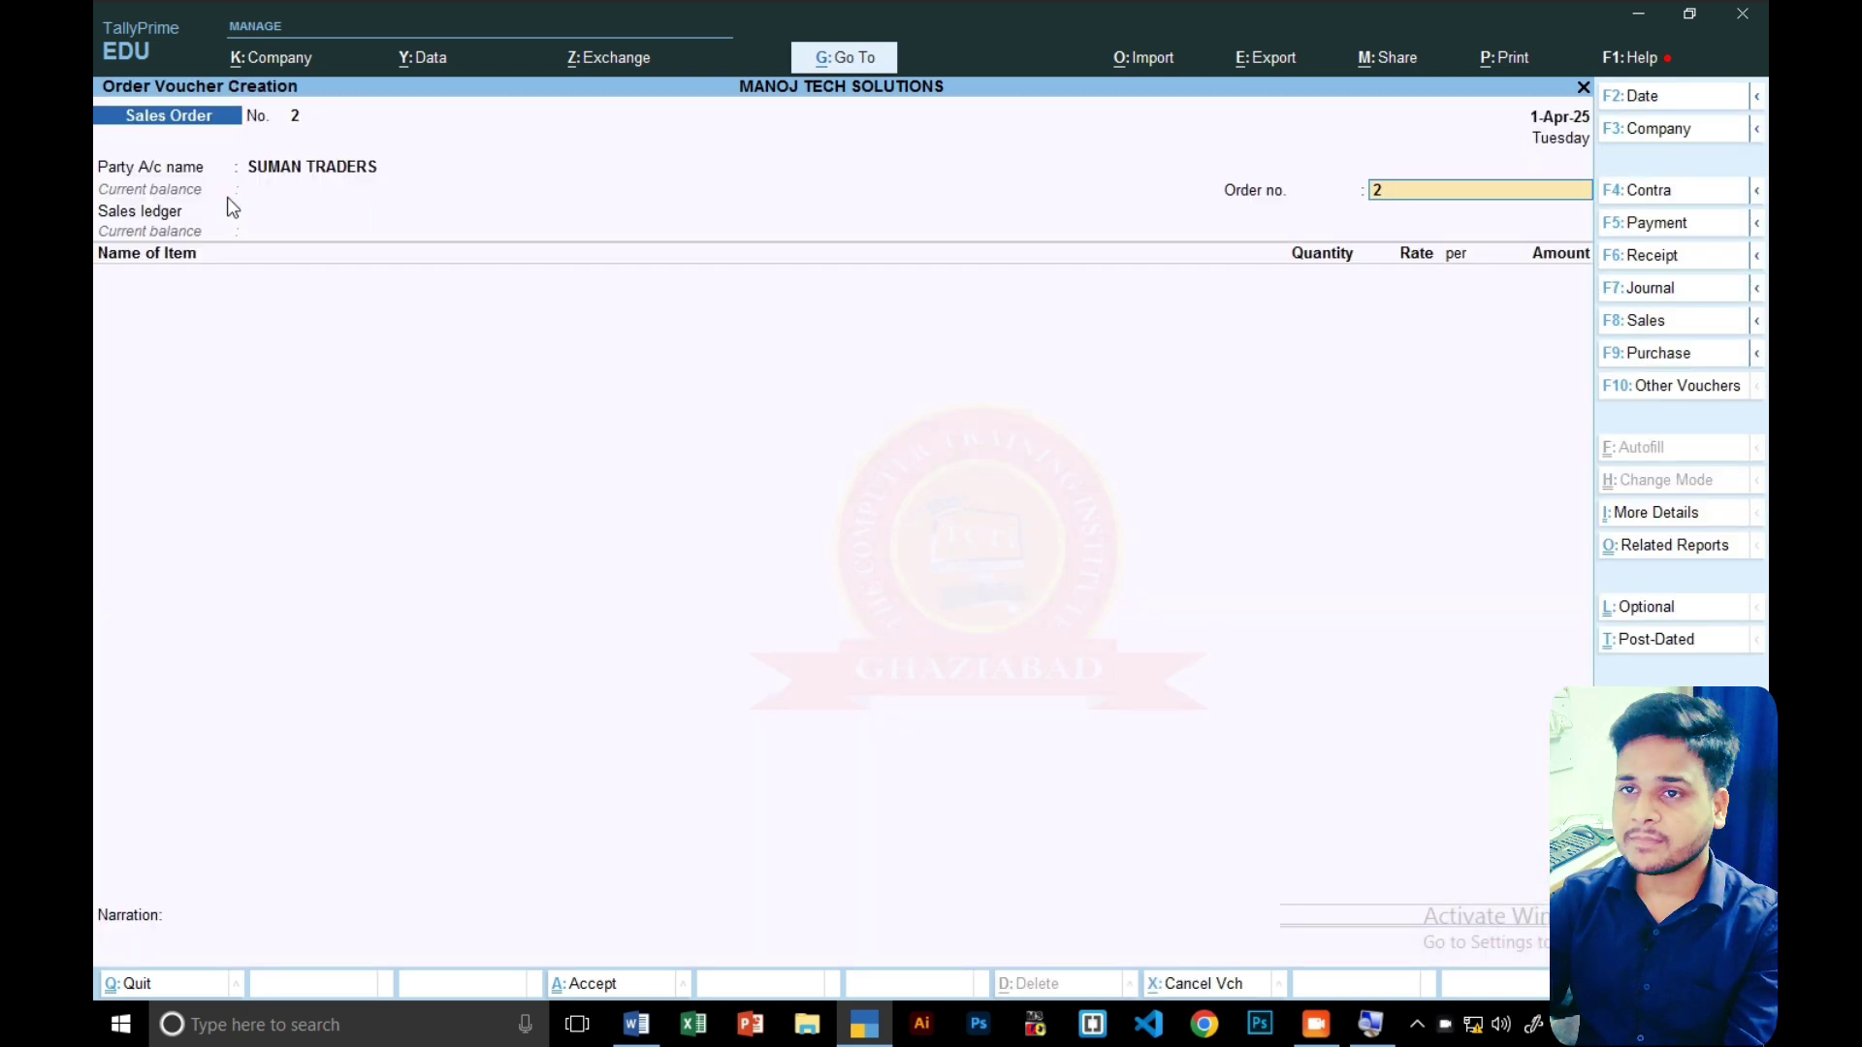
key("Return")
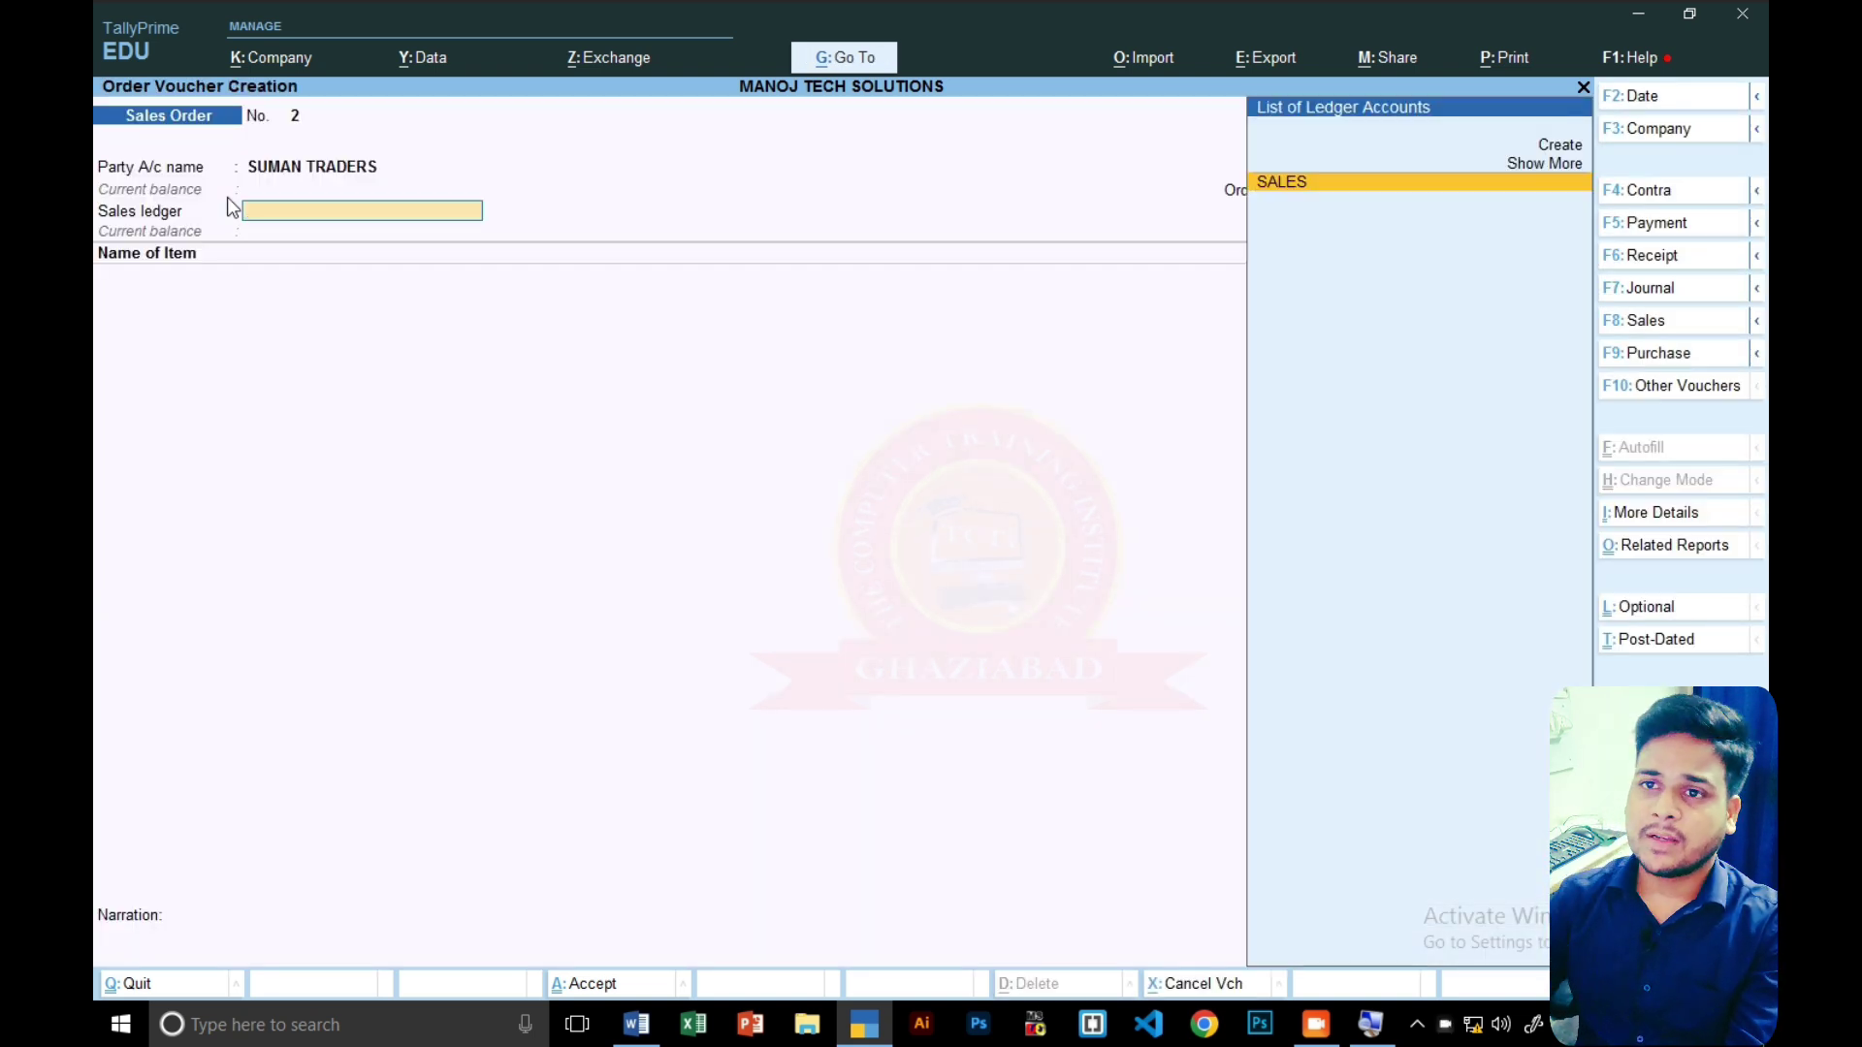
key("Return")
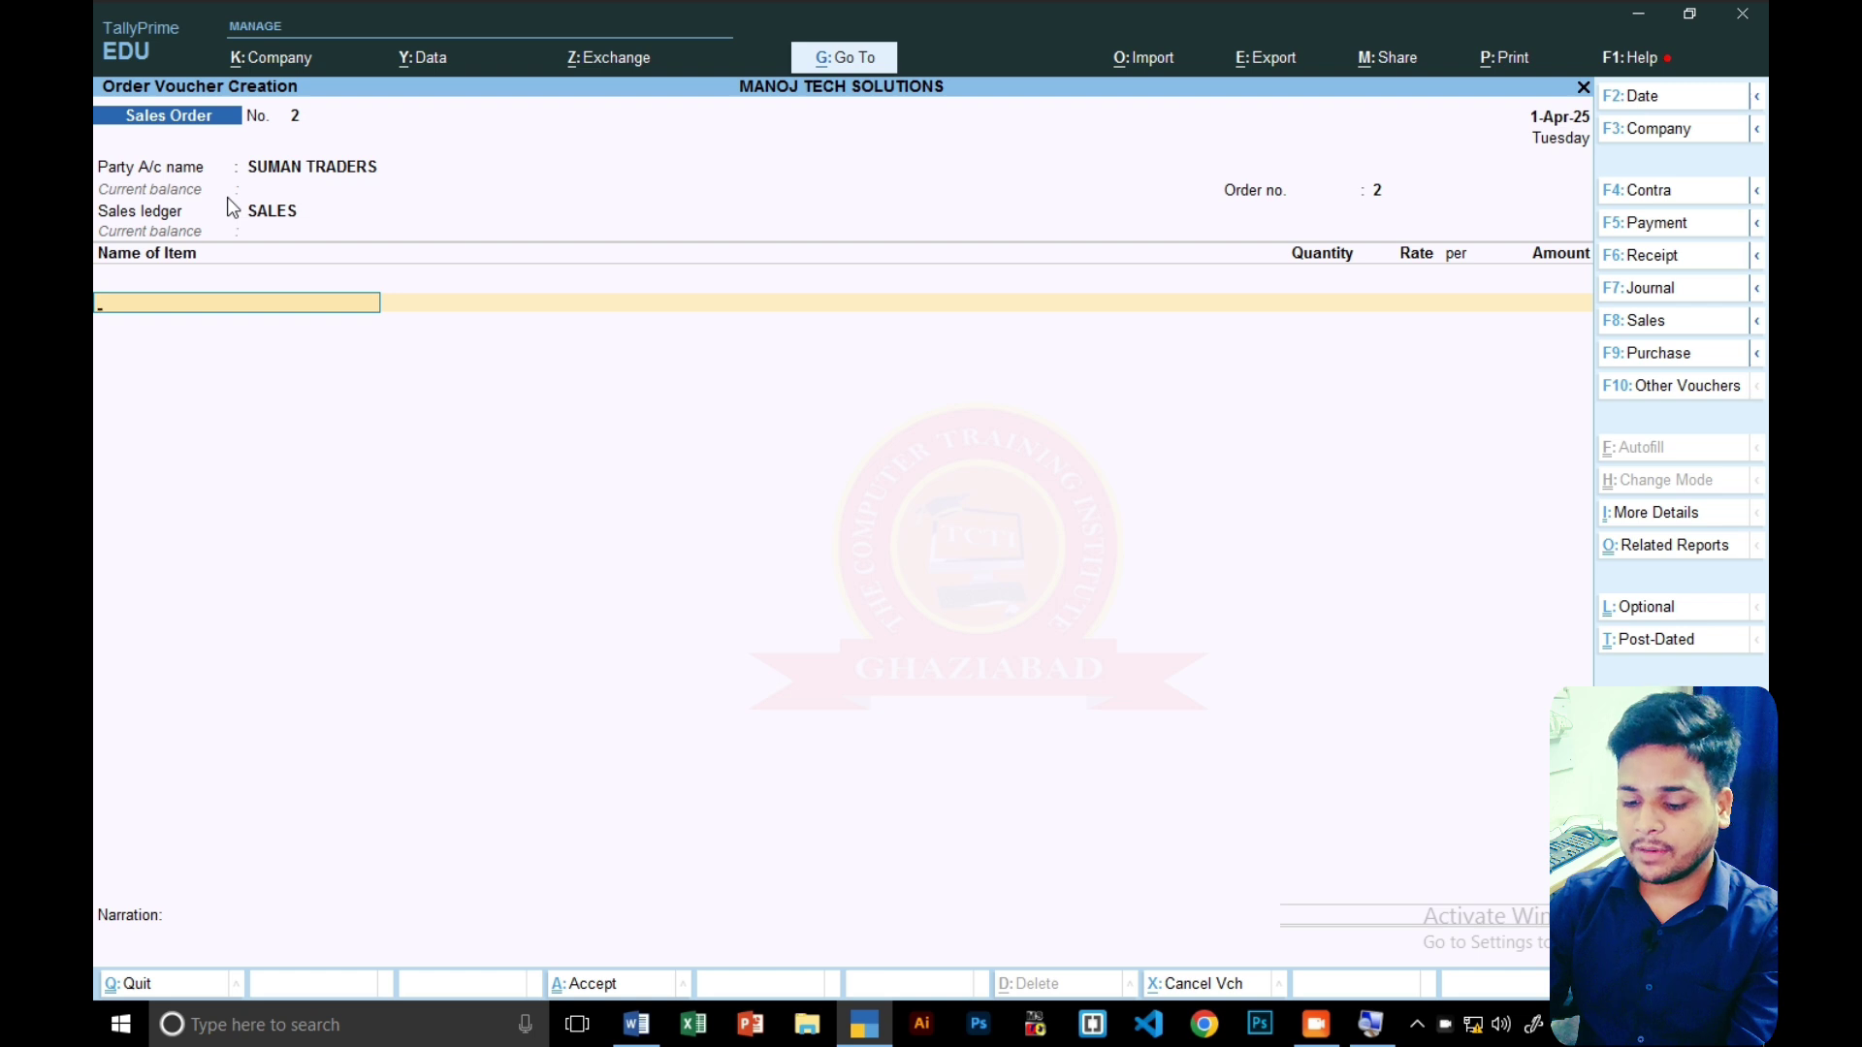
- Create a stock item named KEYBOARD from the order's item line, under Primary with PCS as its unit
key("alt+c")
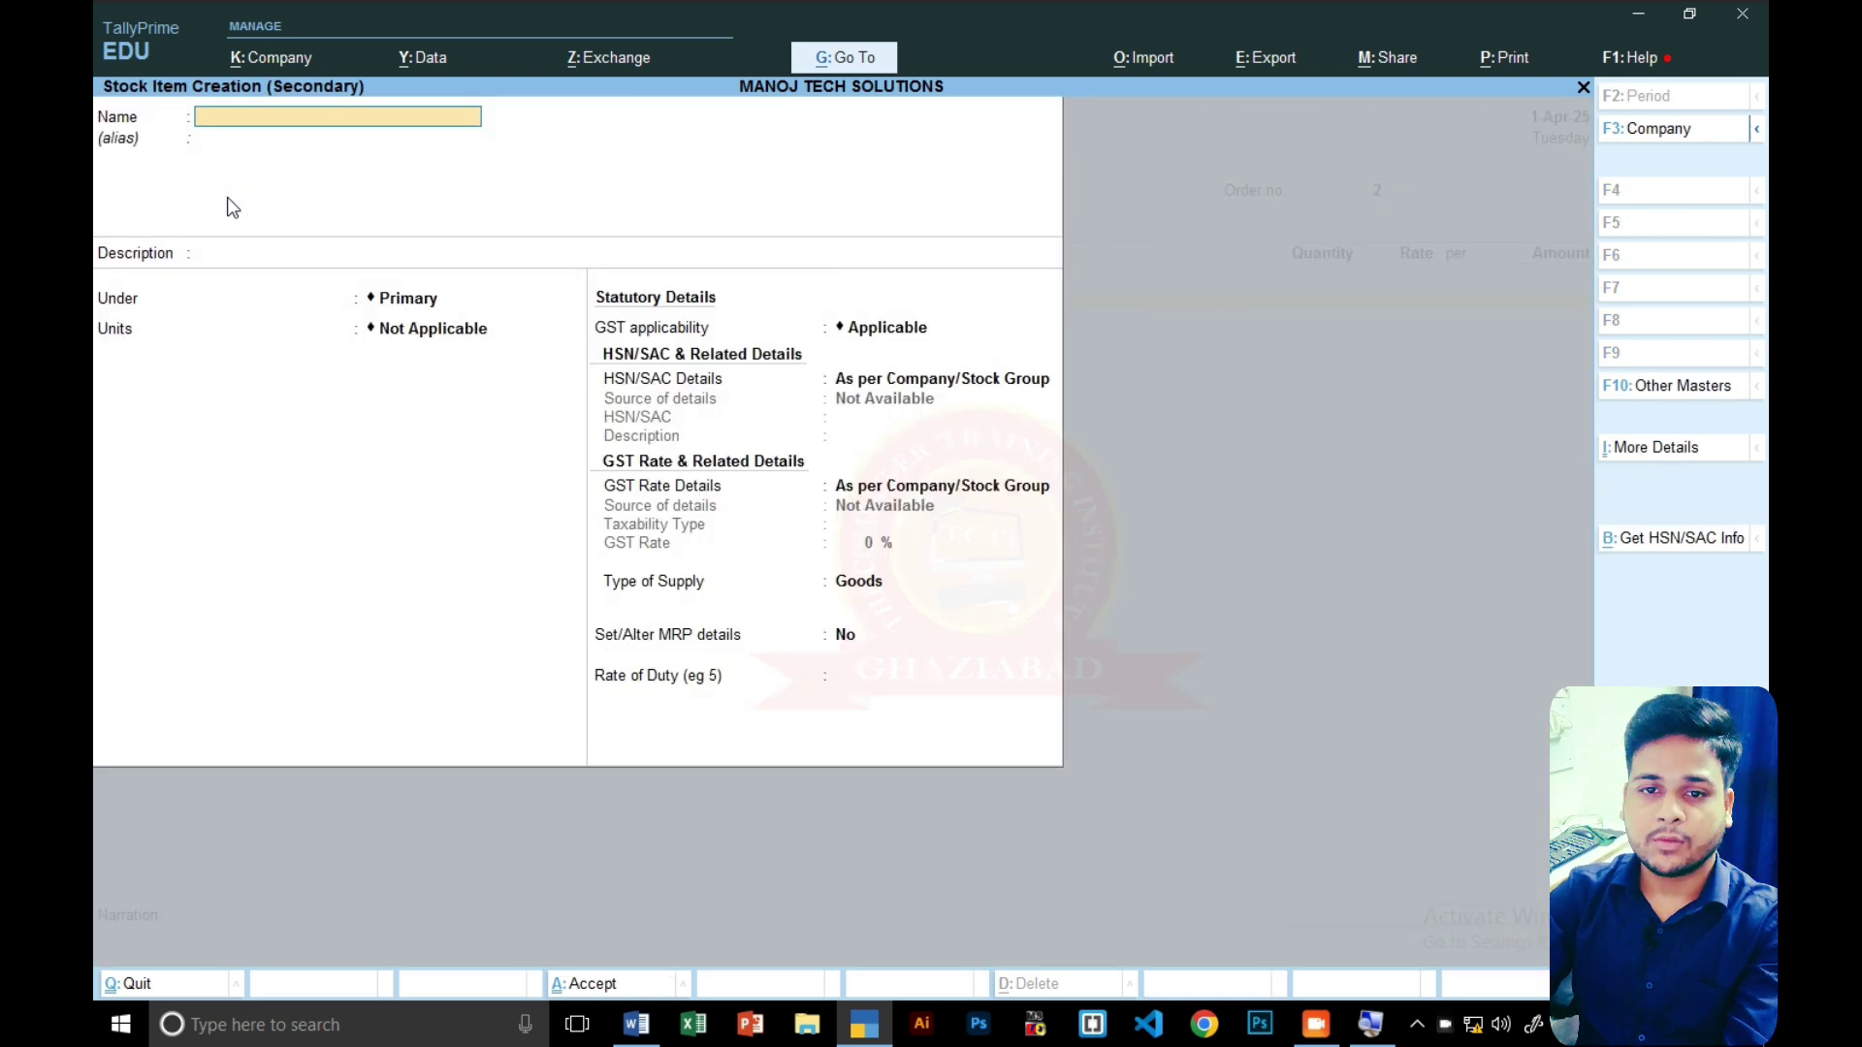
type("MOU")
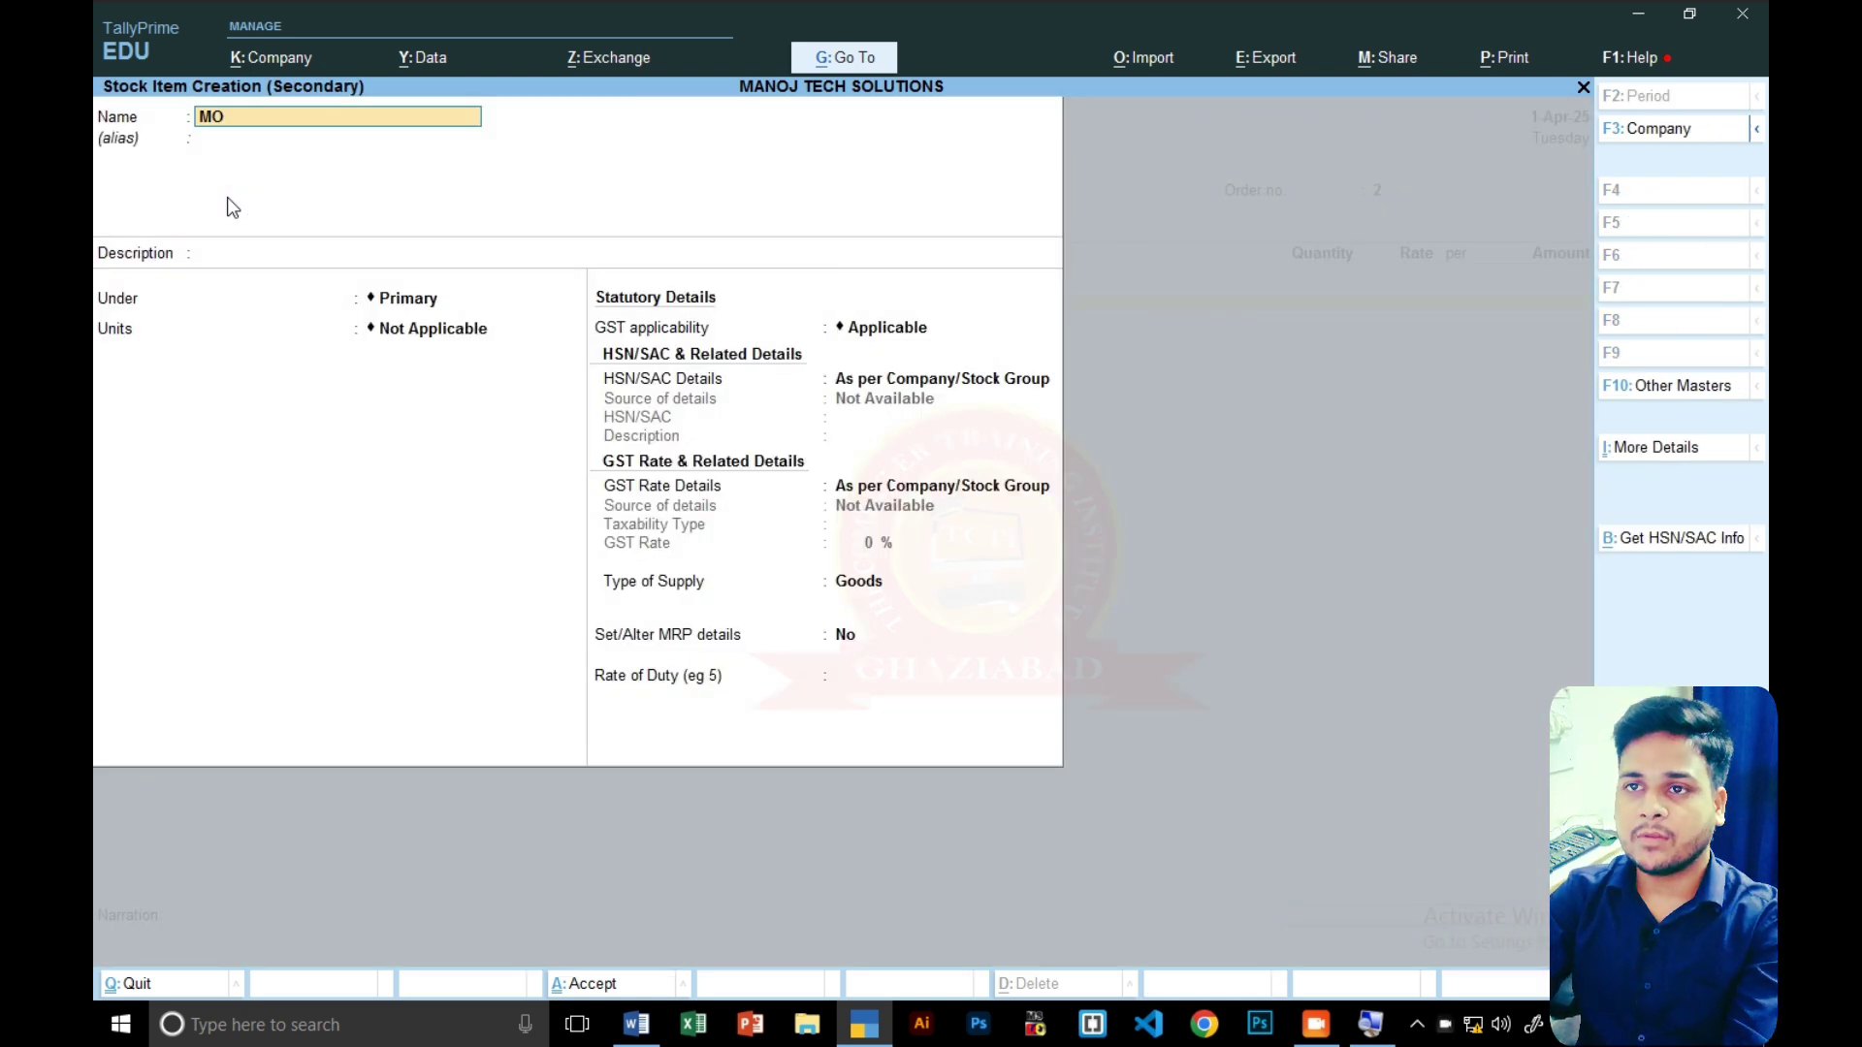
key("BackSpace")
key("BackSpace")
key("BackSpace")
type("K")
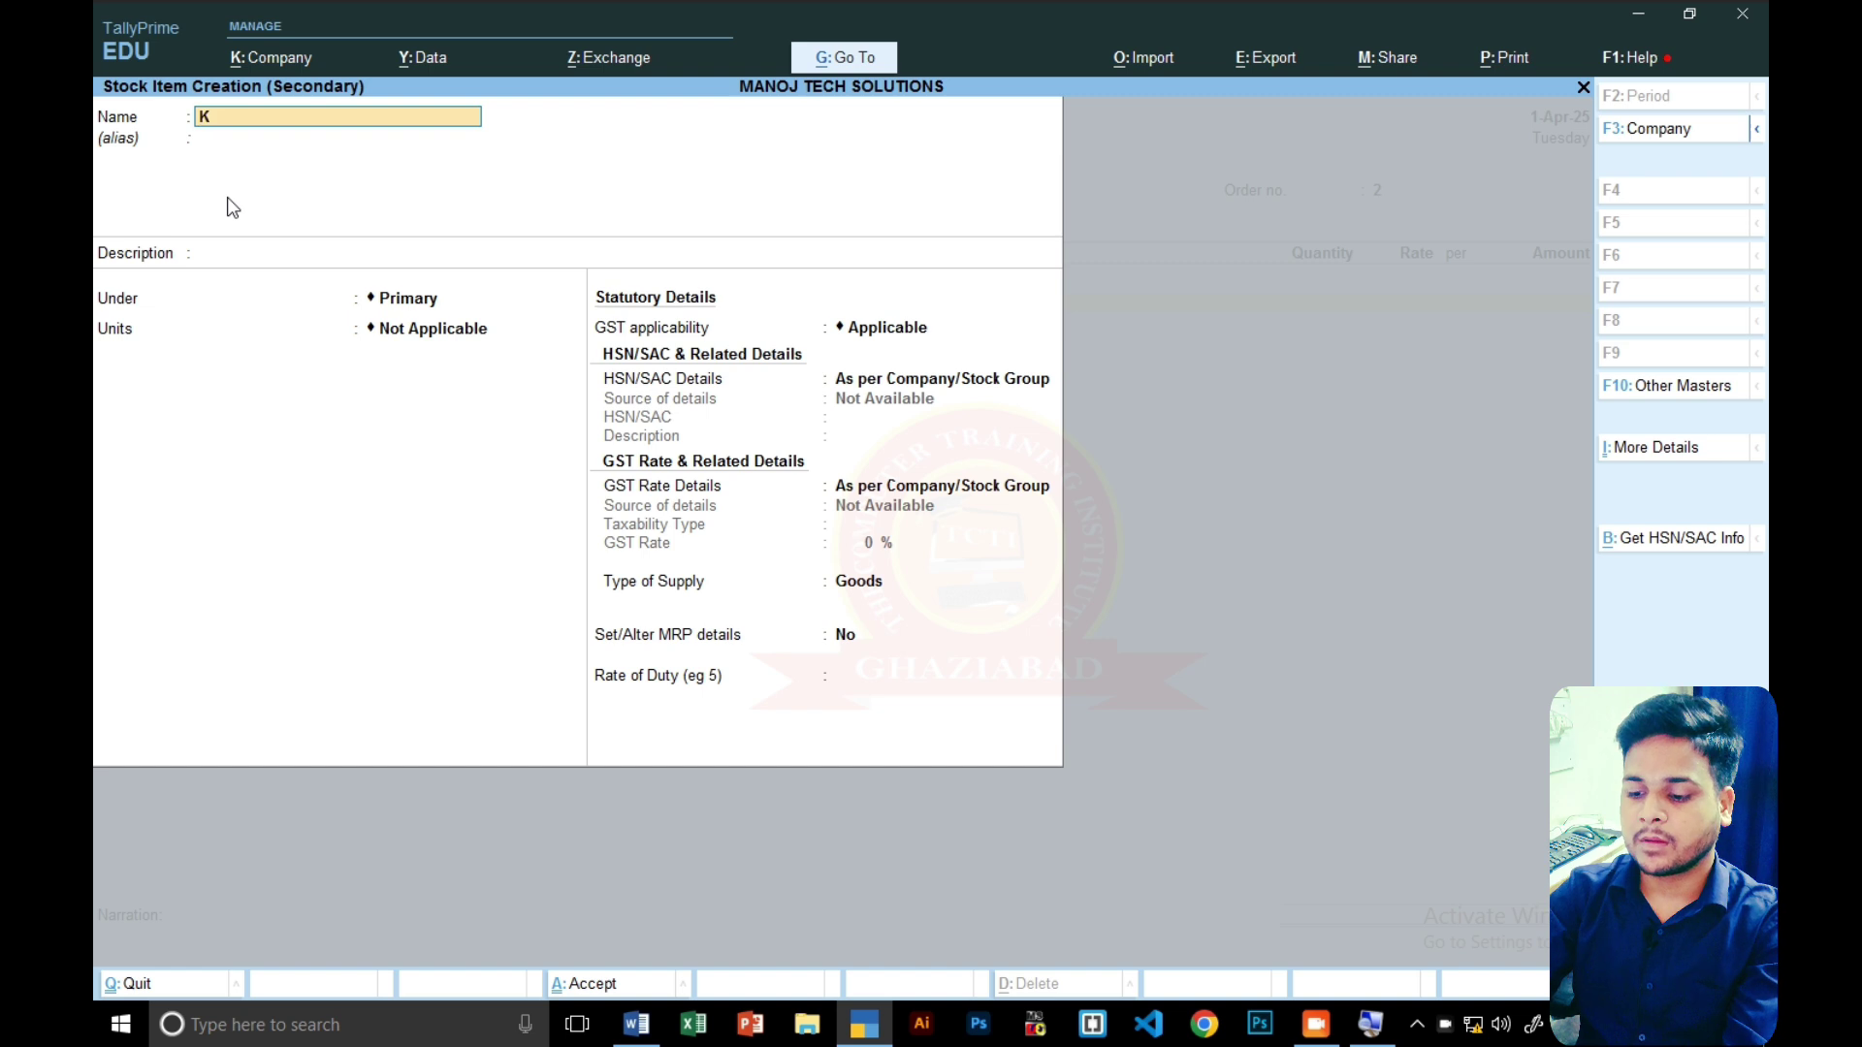
type("EYBORD")
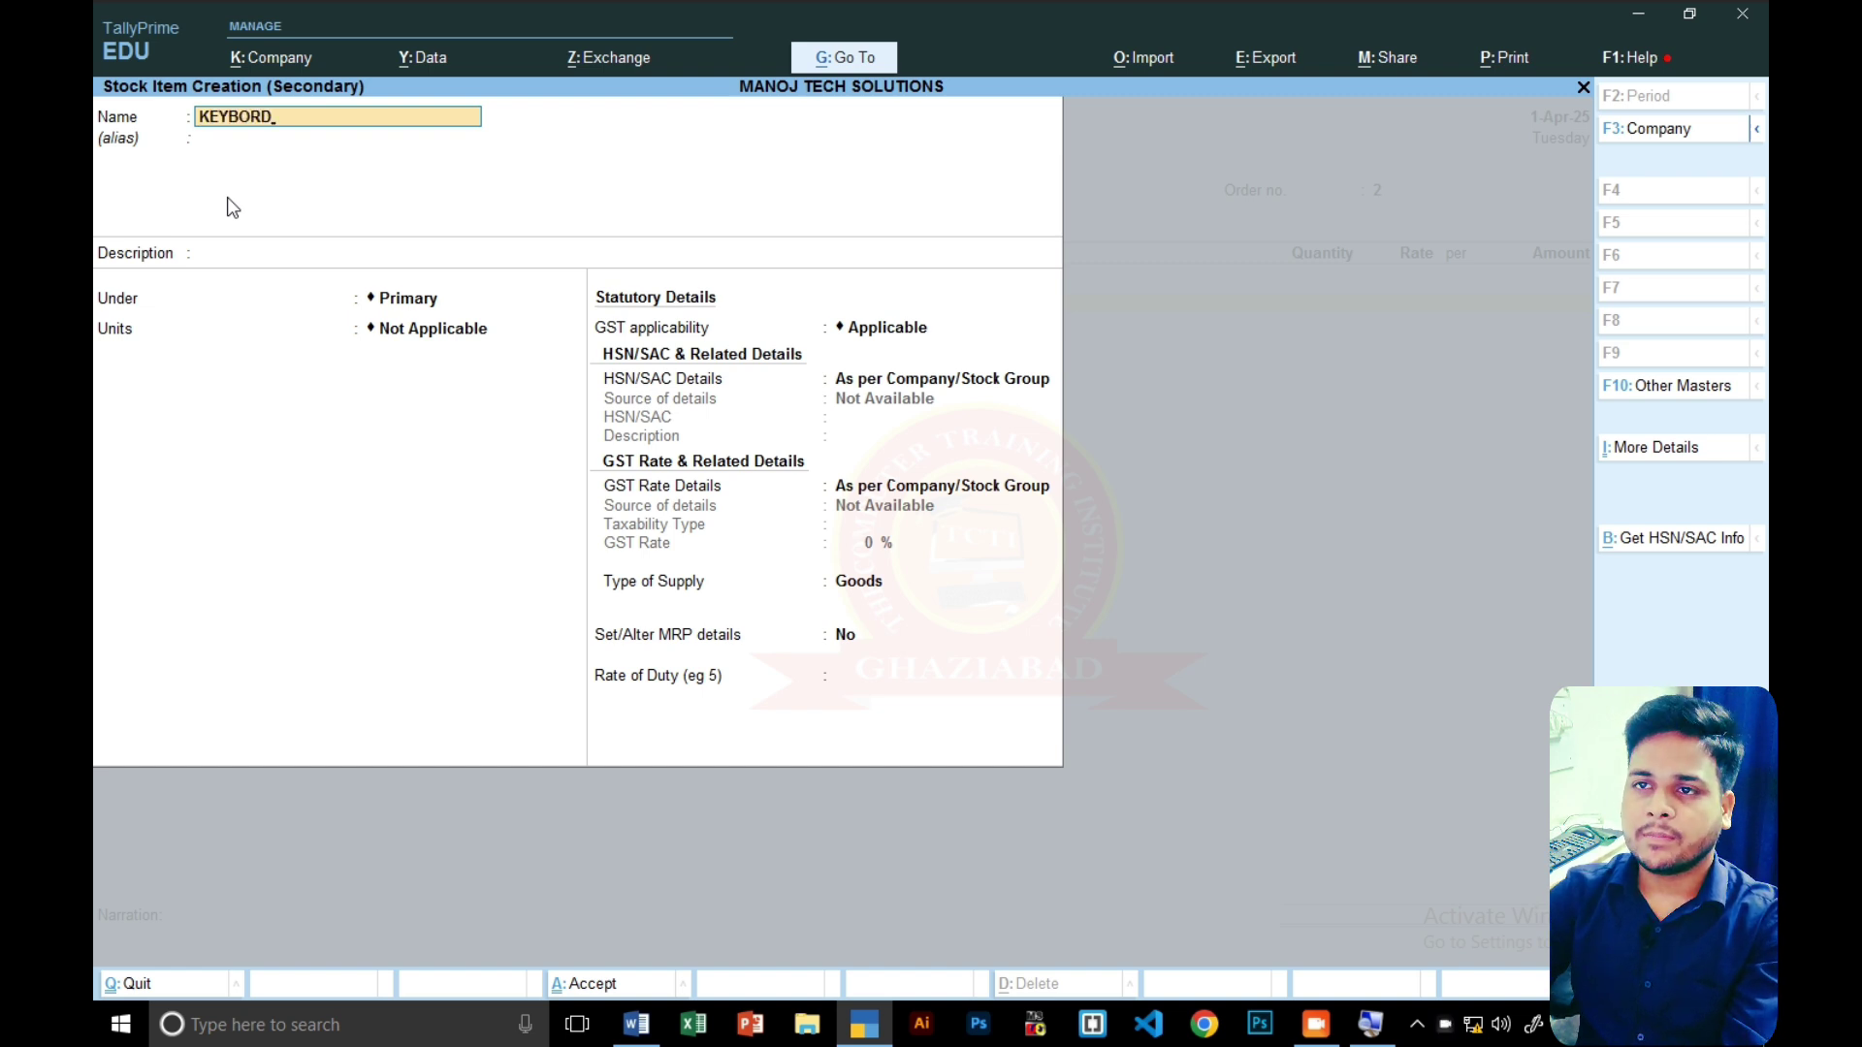
key("BackSpace")
key("BackSpace")
type("ARD")
key("Return")
key("Return")
key("Return")
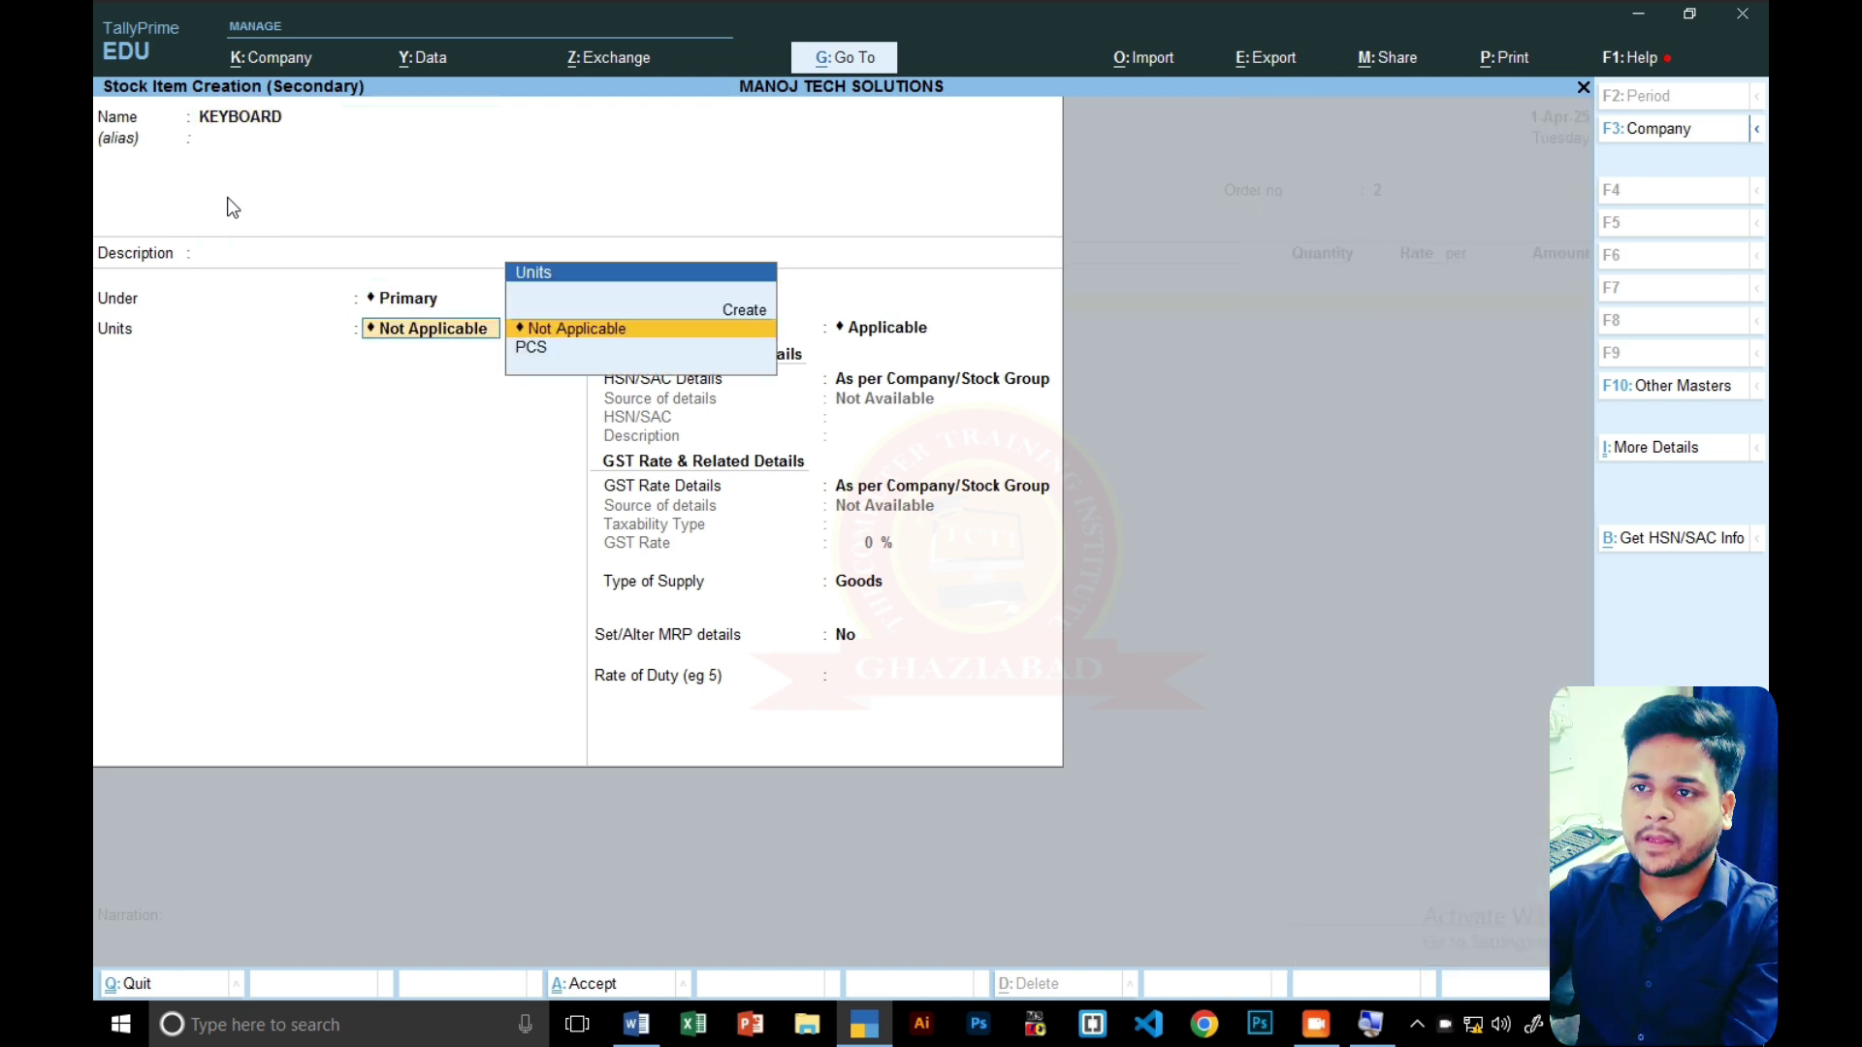
key("Down")
key("Return")
- Keep GST applicable for KEYBOARD and specify its HSN/SAC code as 36542
key("Return")
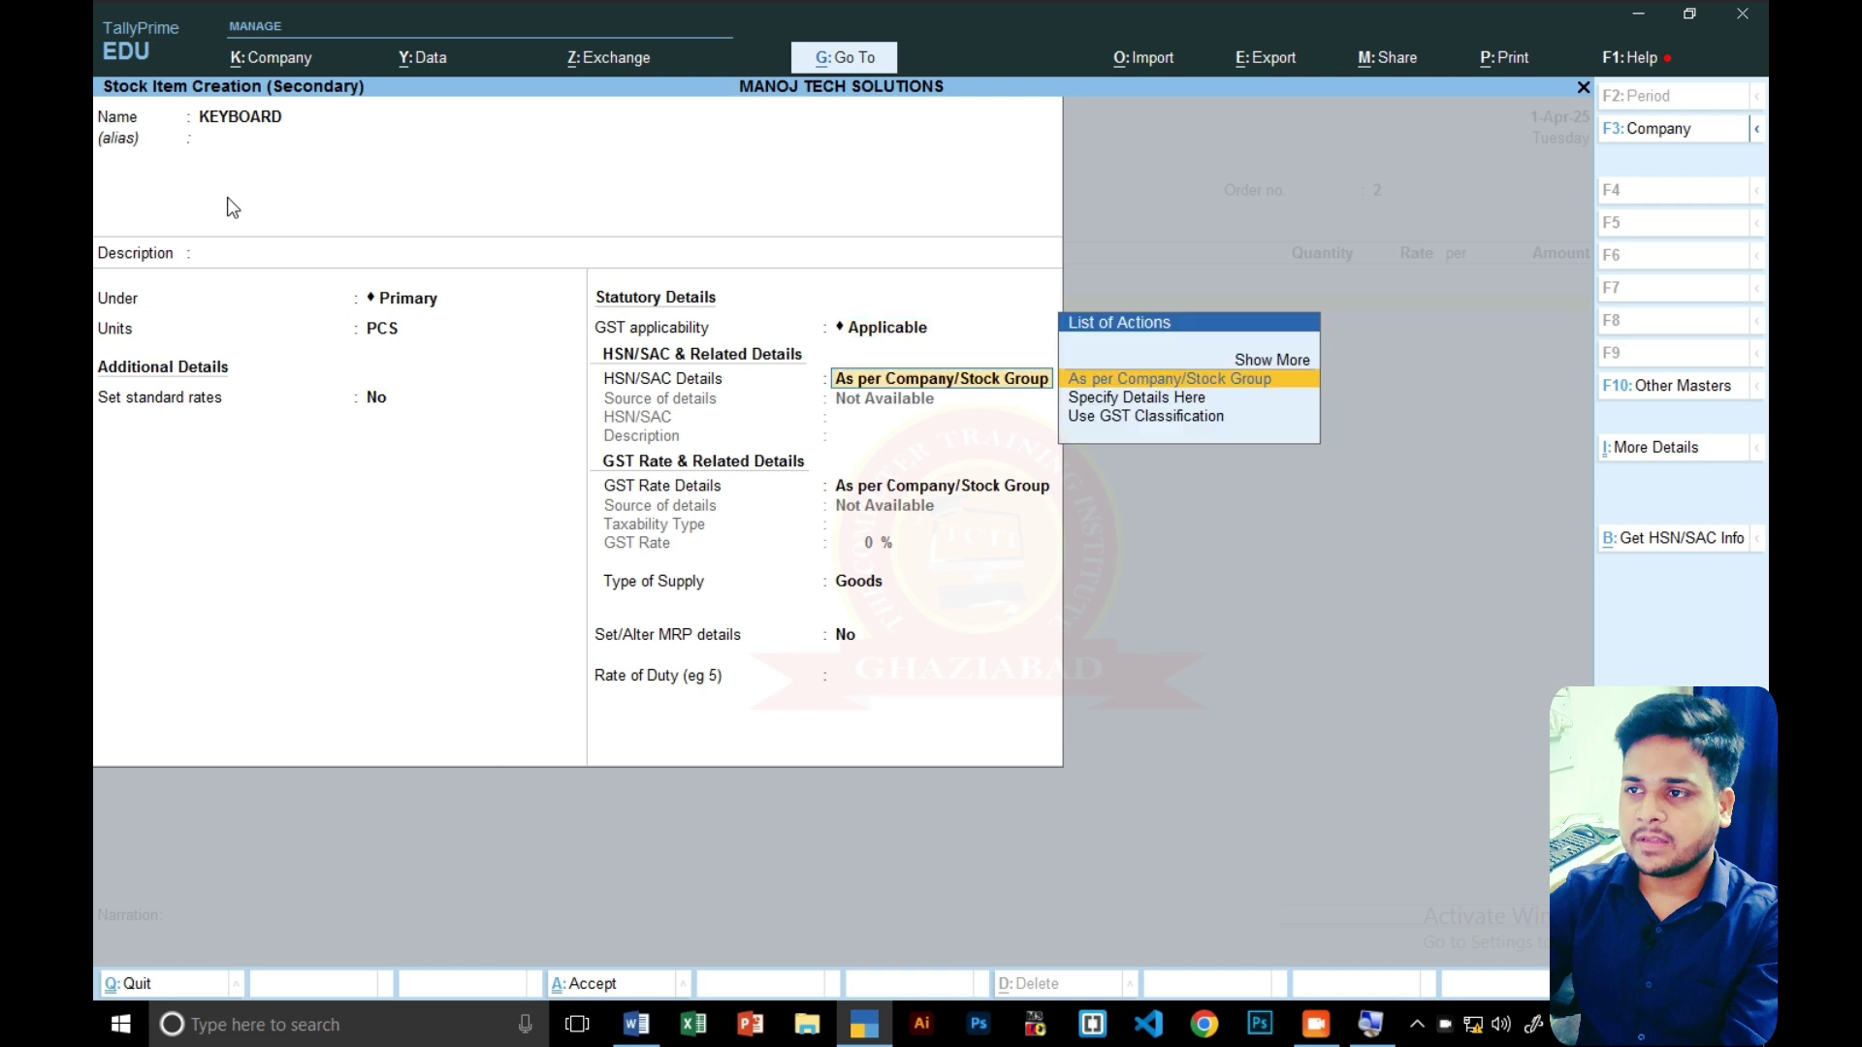
key("Down")
key("Return")
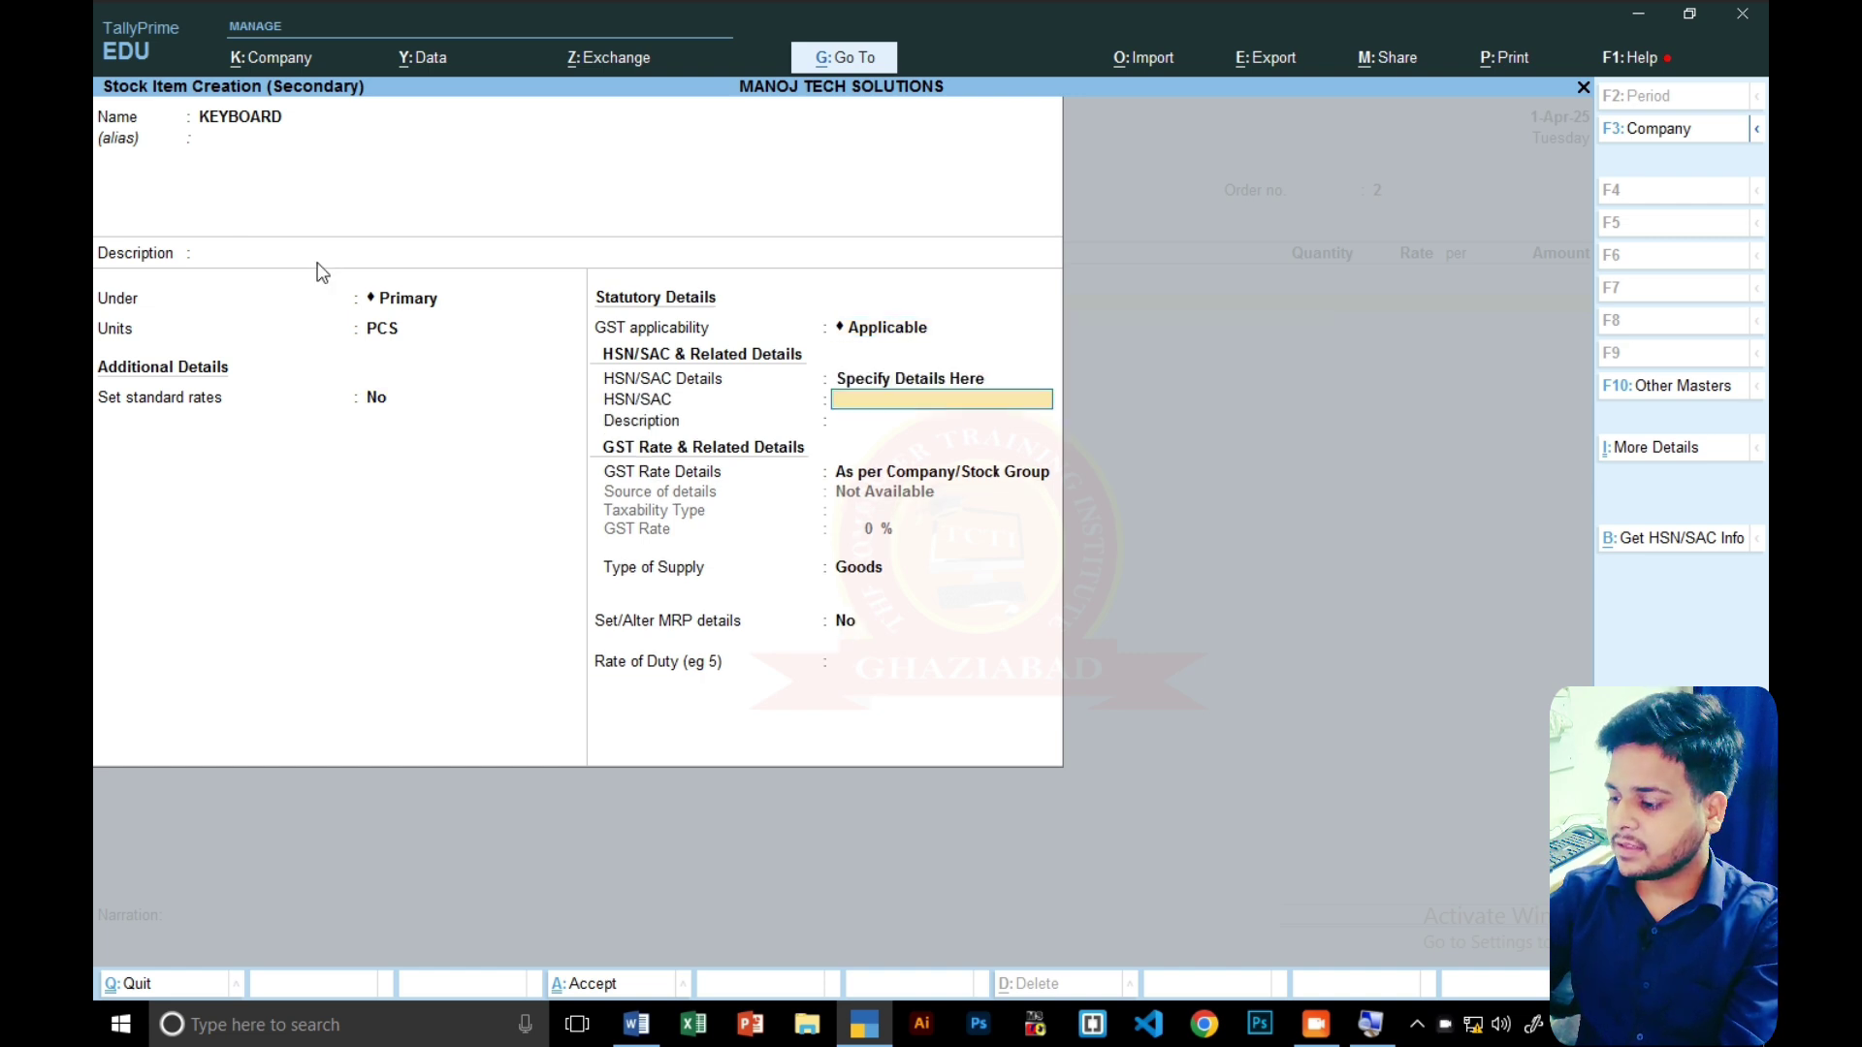
type("36542")
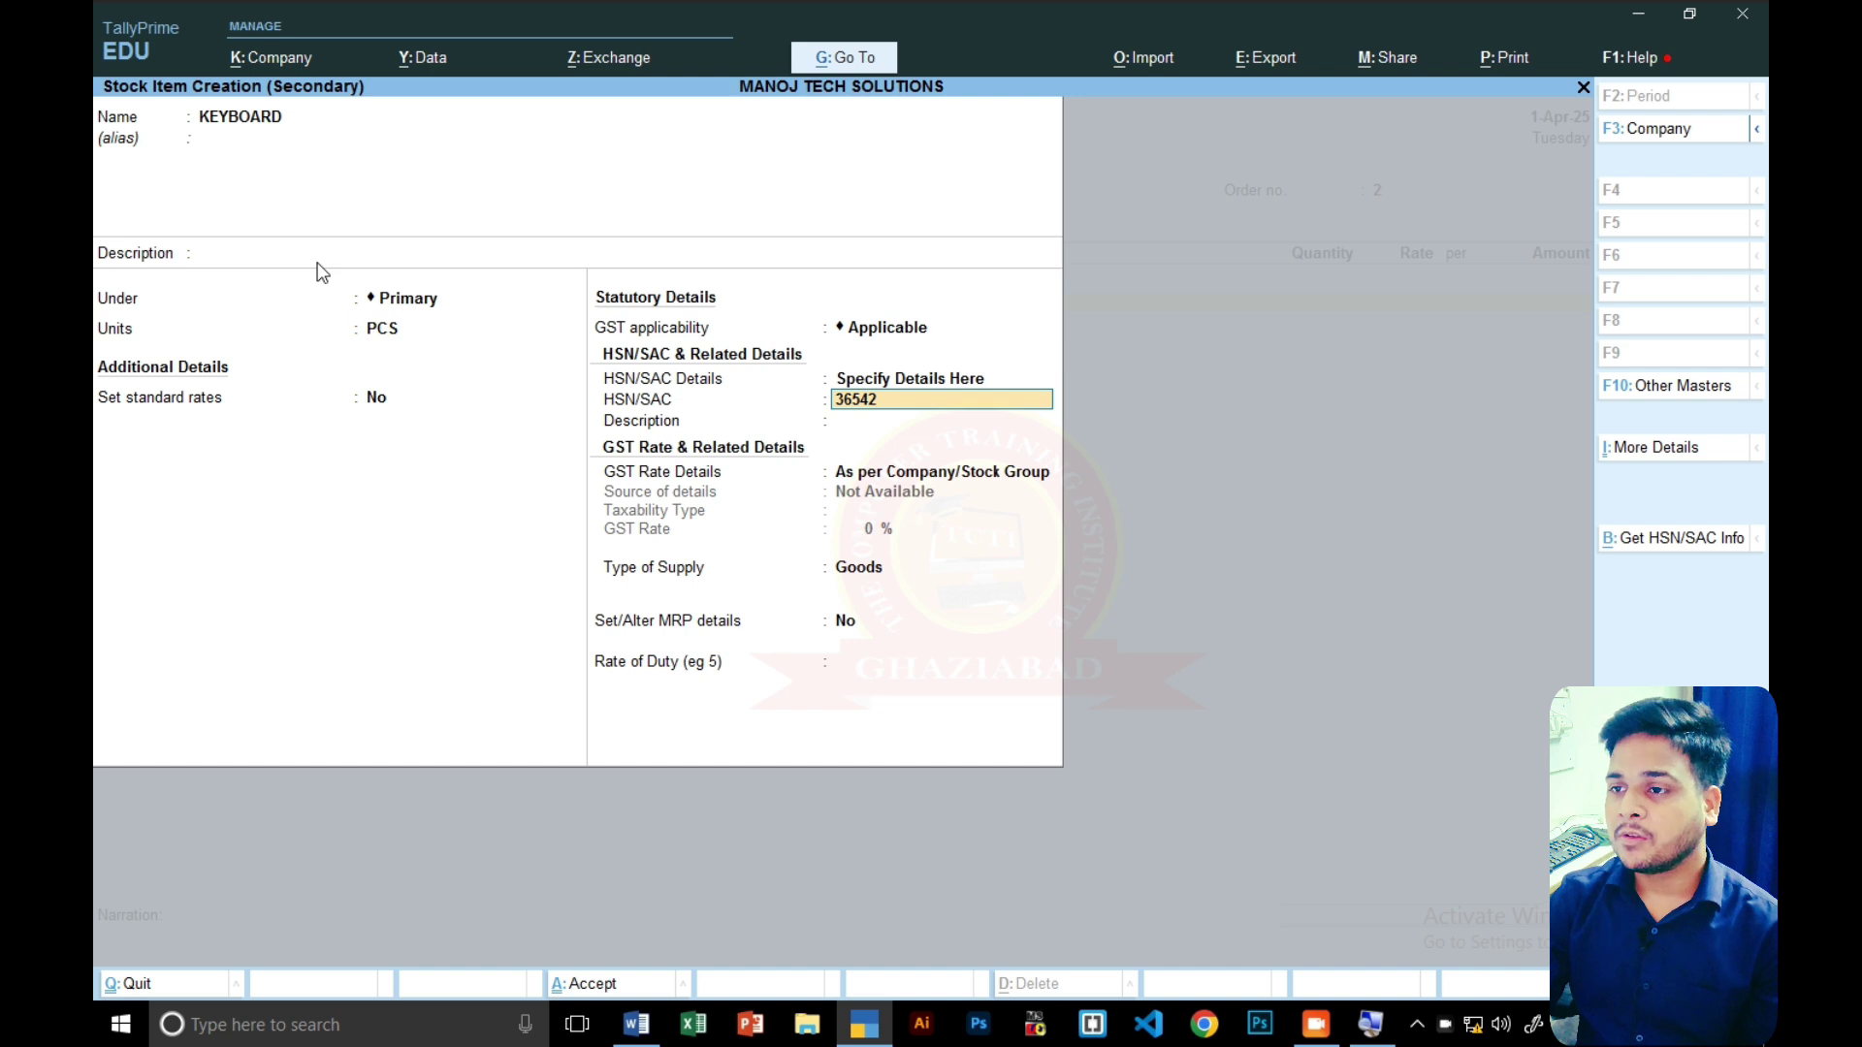
key("Return")
key("Return")
- Specify KEYBOARD's GST rate details as Taxable at 18% with supply type Goods, and save the stock item
key("Down")
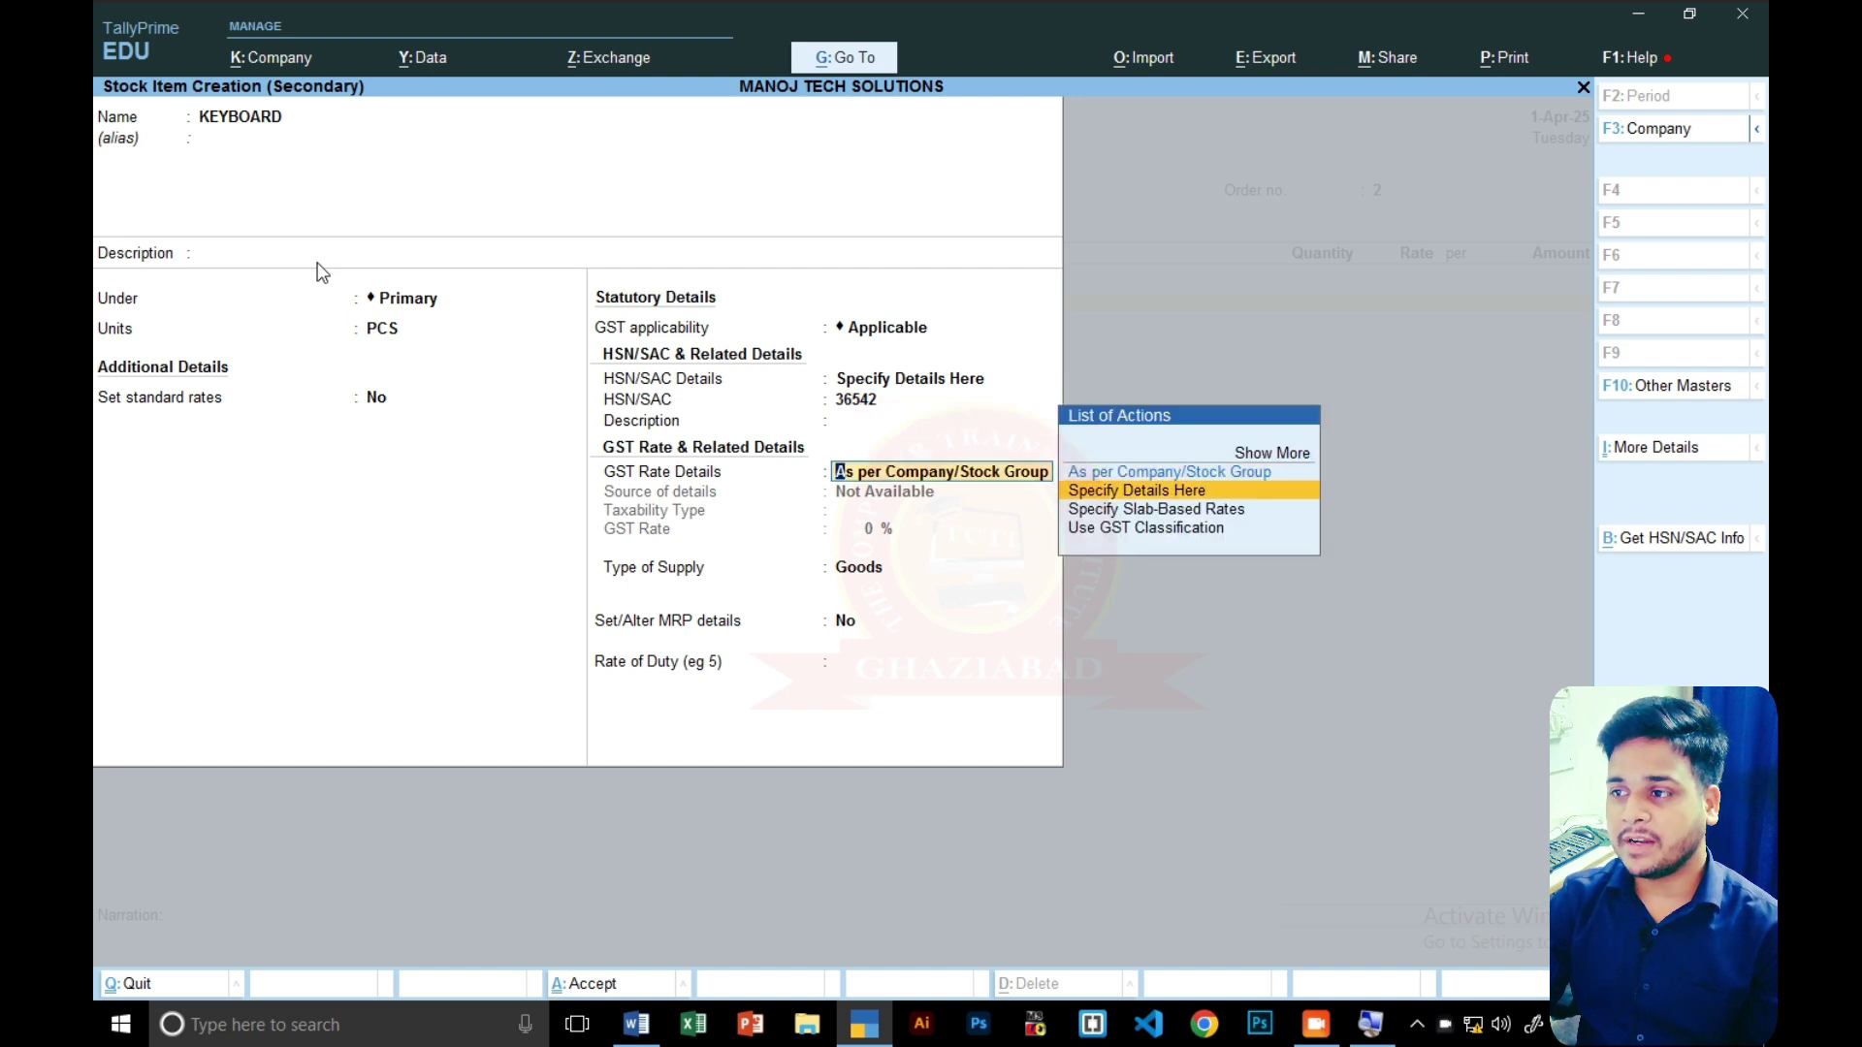
key("Return")
key("Return")
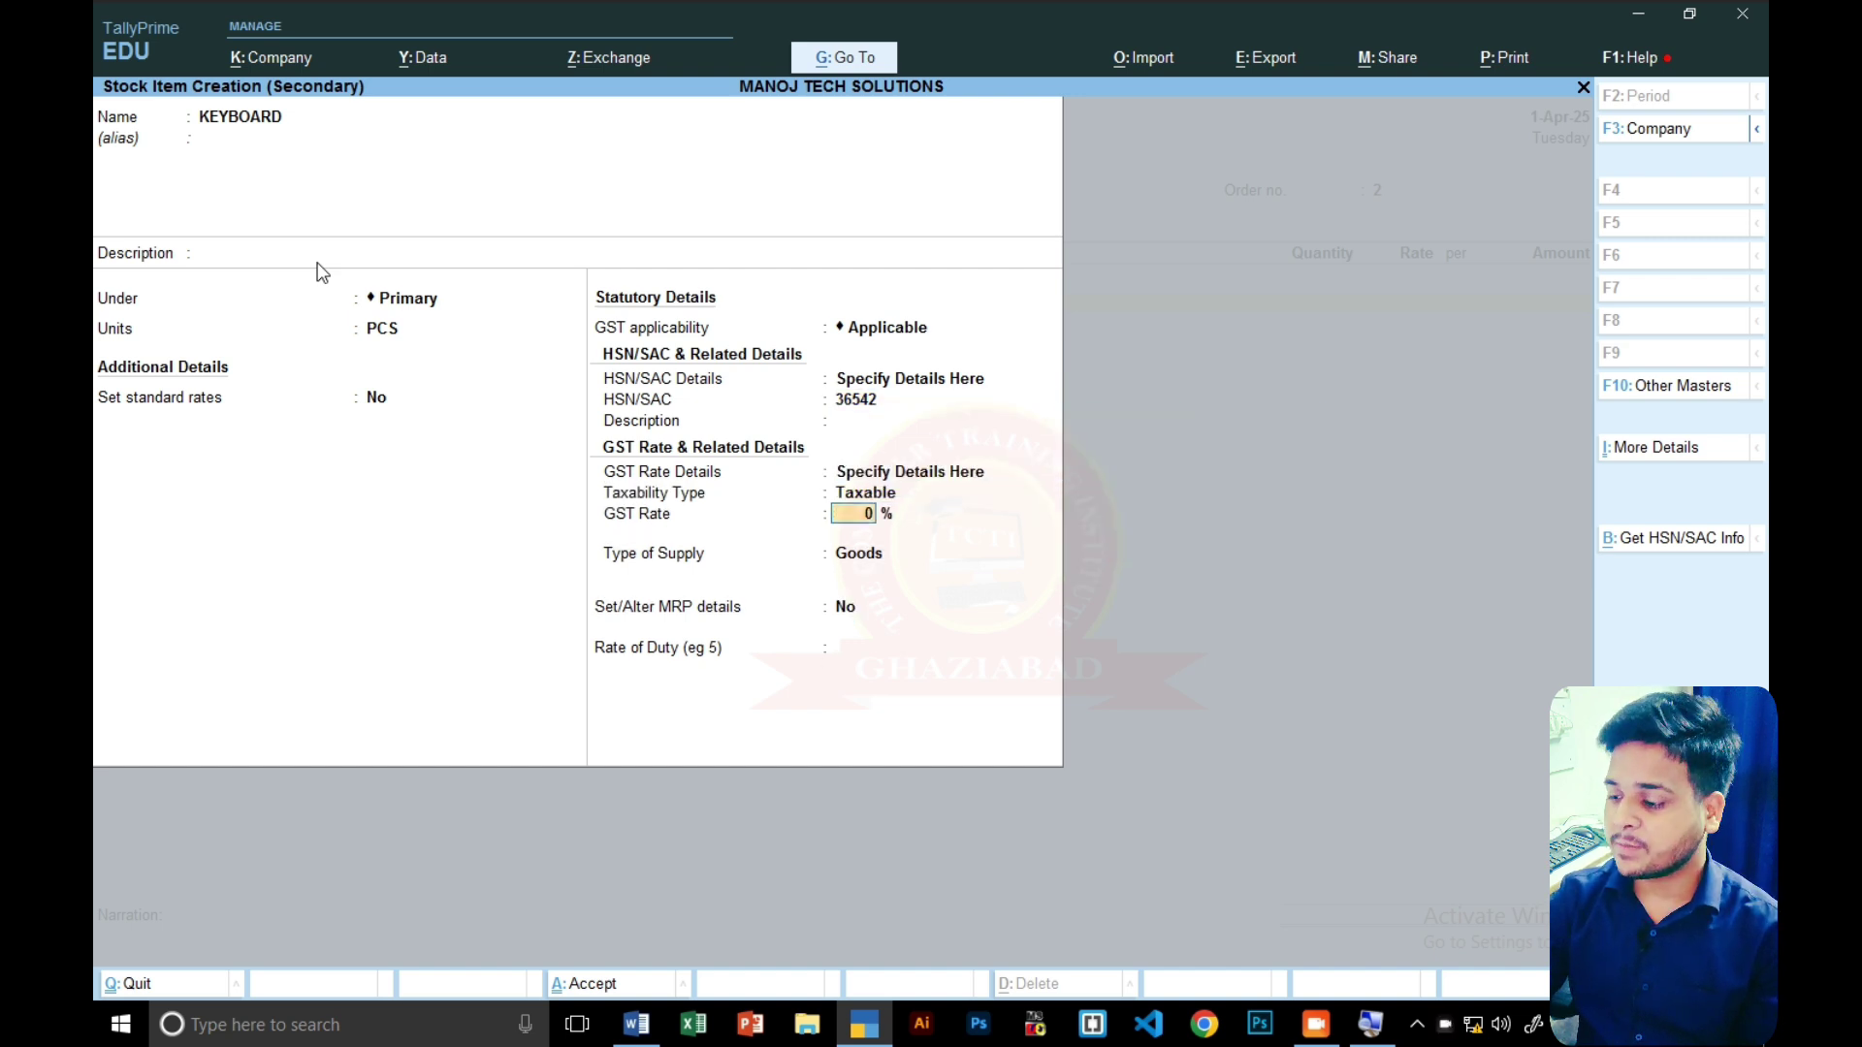
type("18")
key("Return")
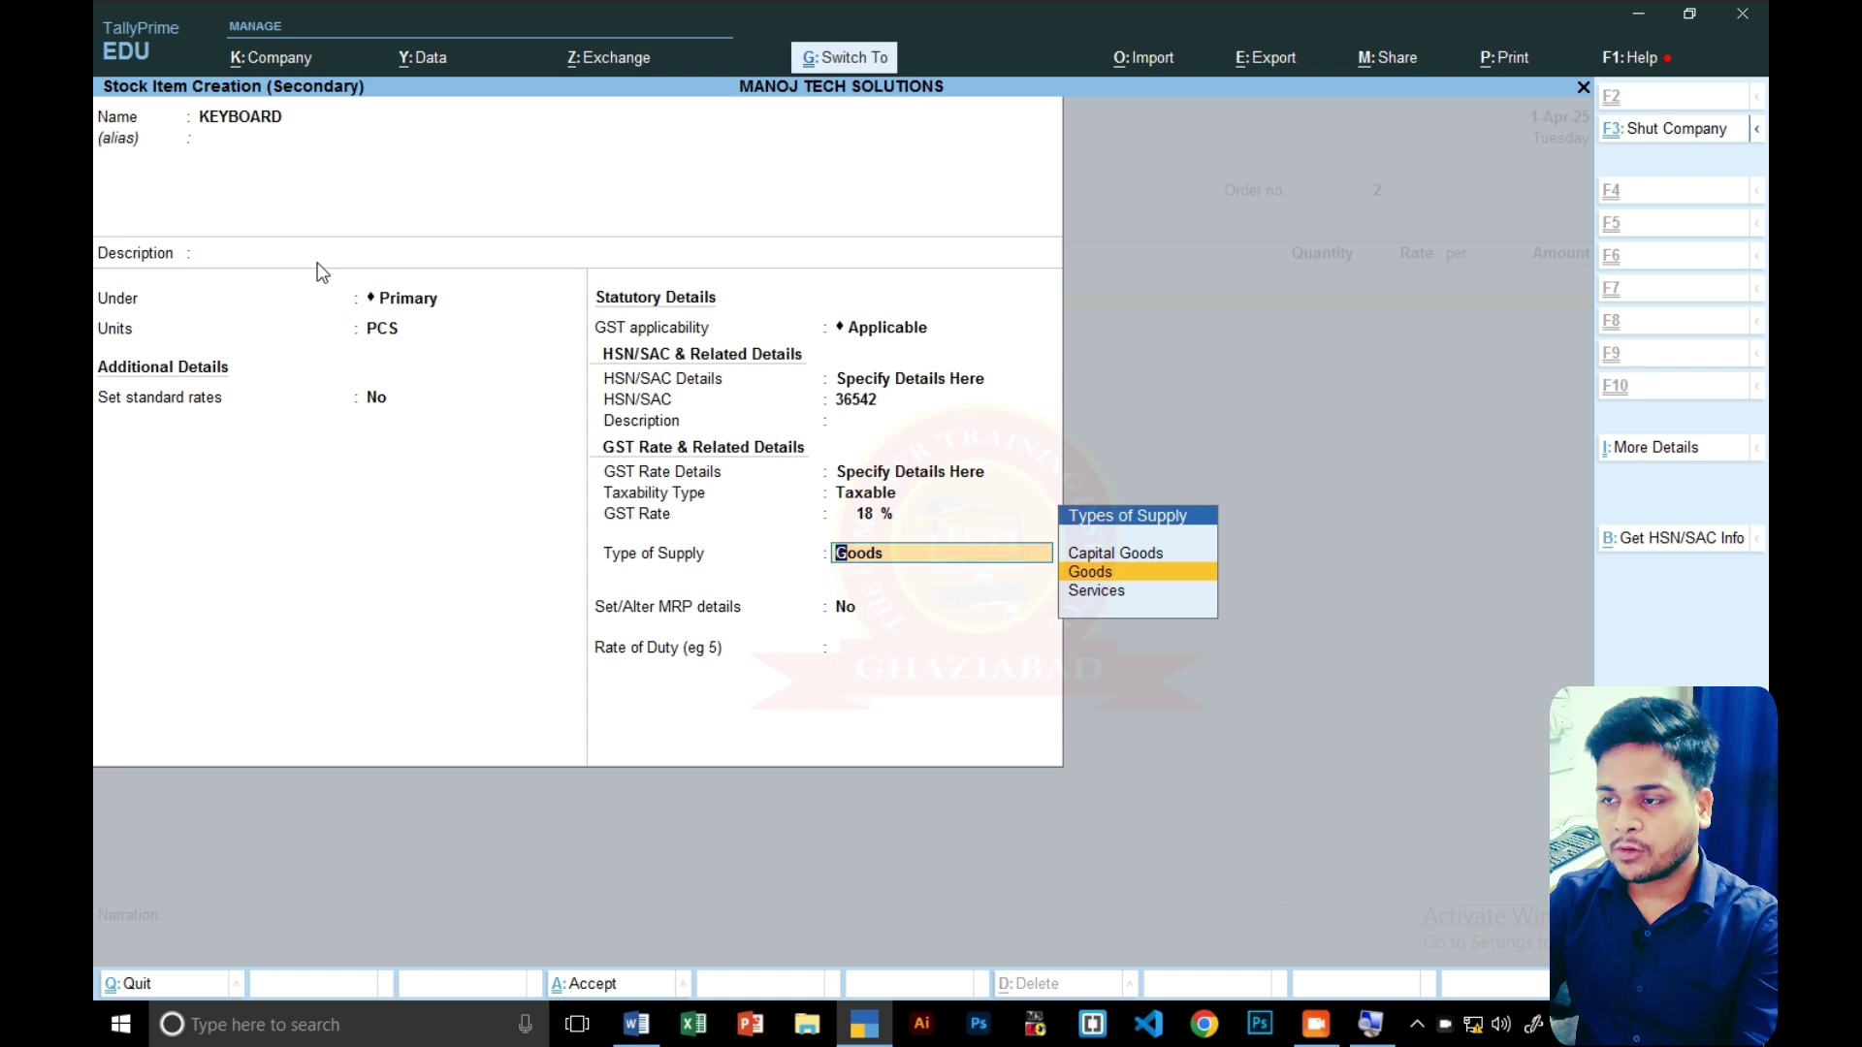
key("Return")
key("ctrl+a")
- Allocate 20 PCS of KEYBOARD due on 1-Apr-25 at a rate of 250, and save the Sales Order
key("Return")
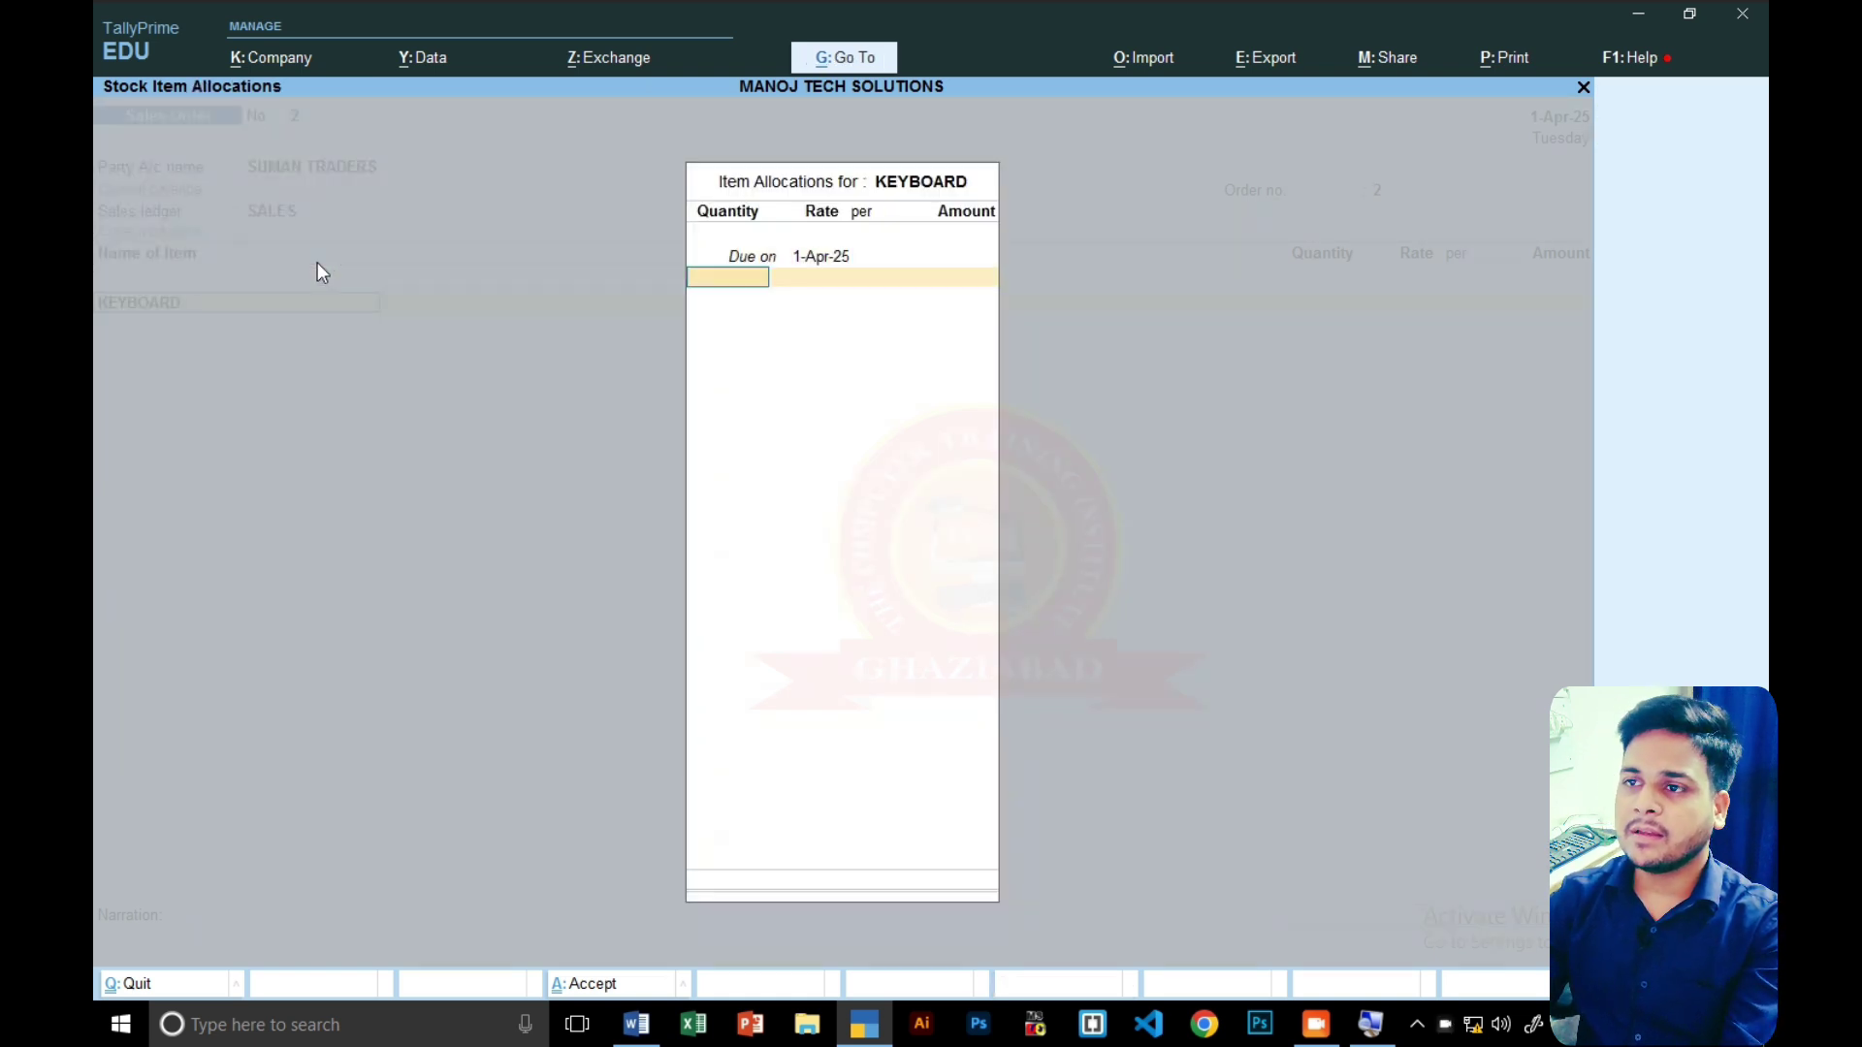
type("20")
key("Return")
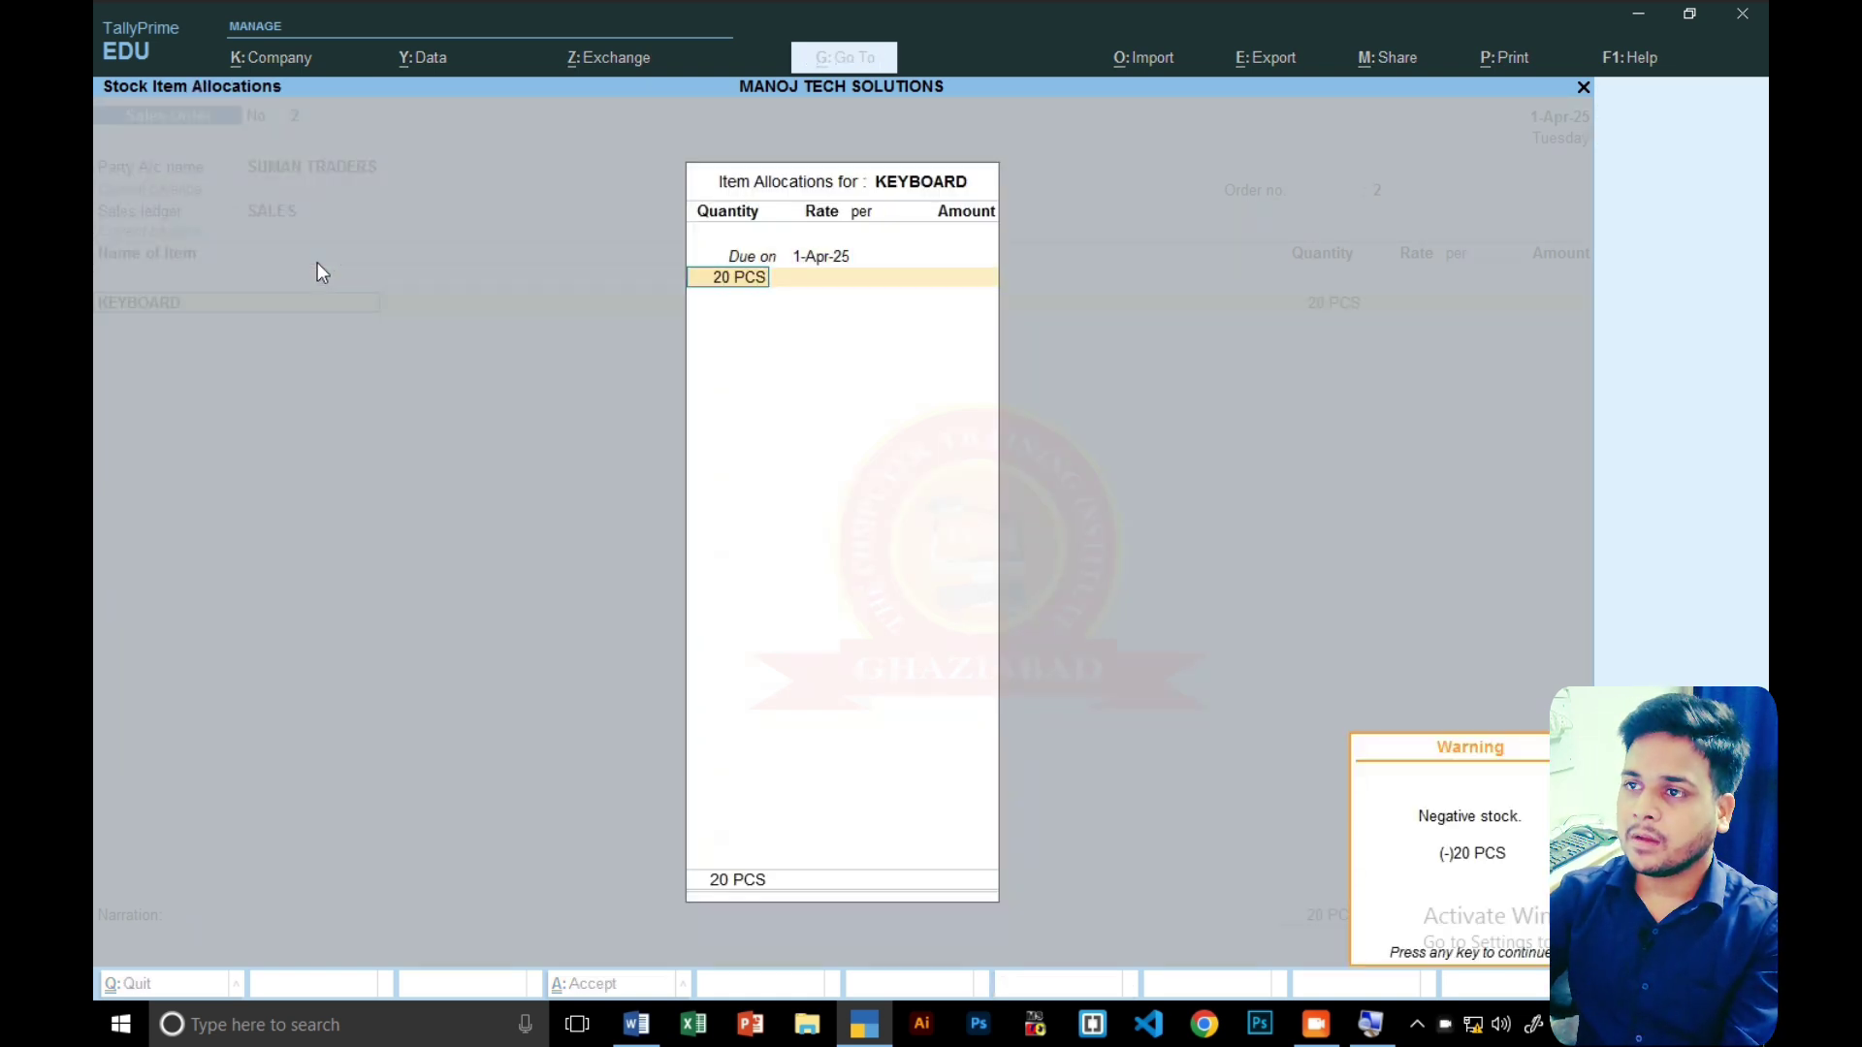
key("Return")
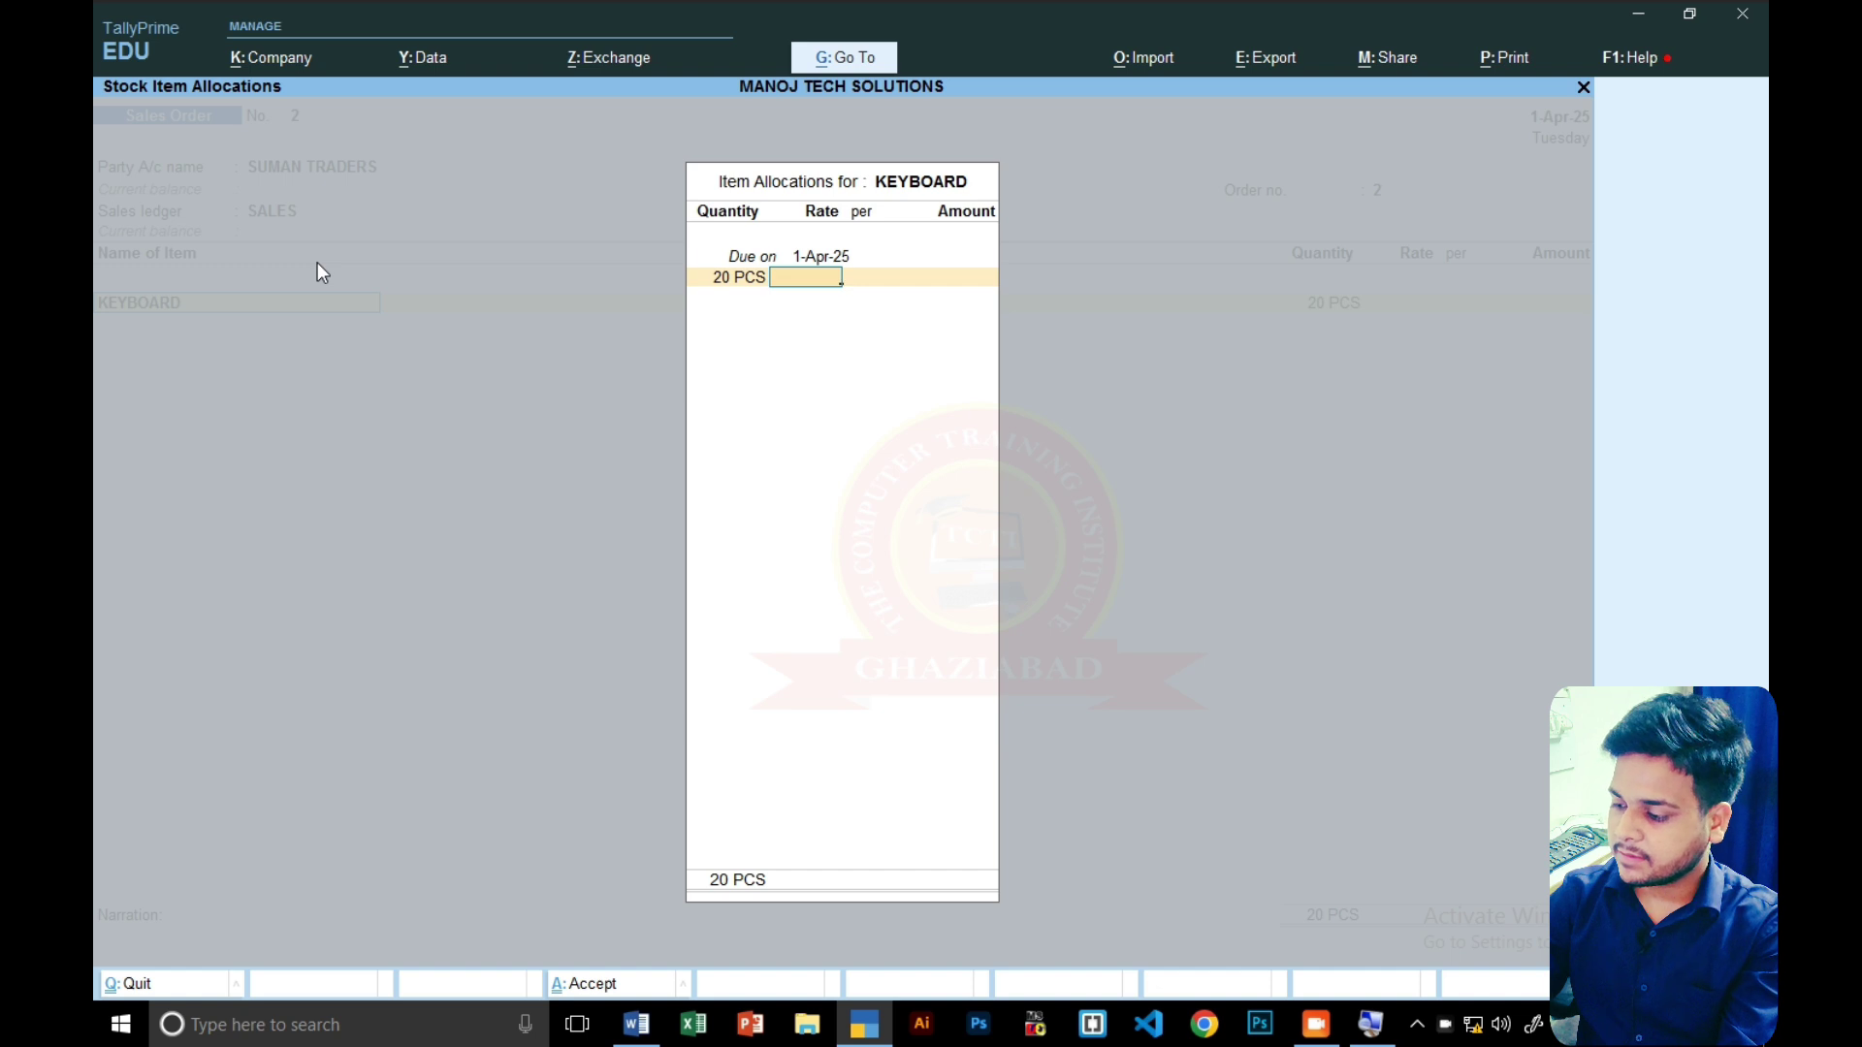
type("250")
key("Return")
key("Return")
key("Return")
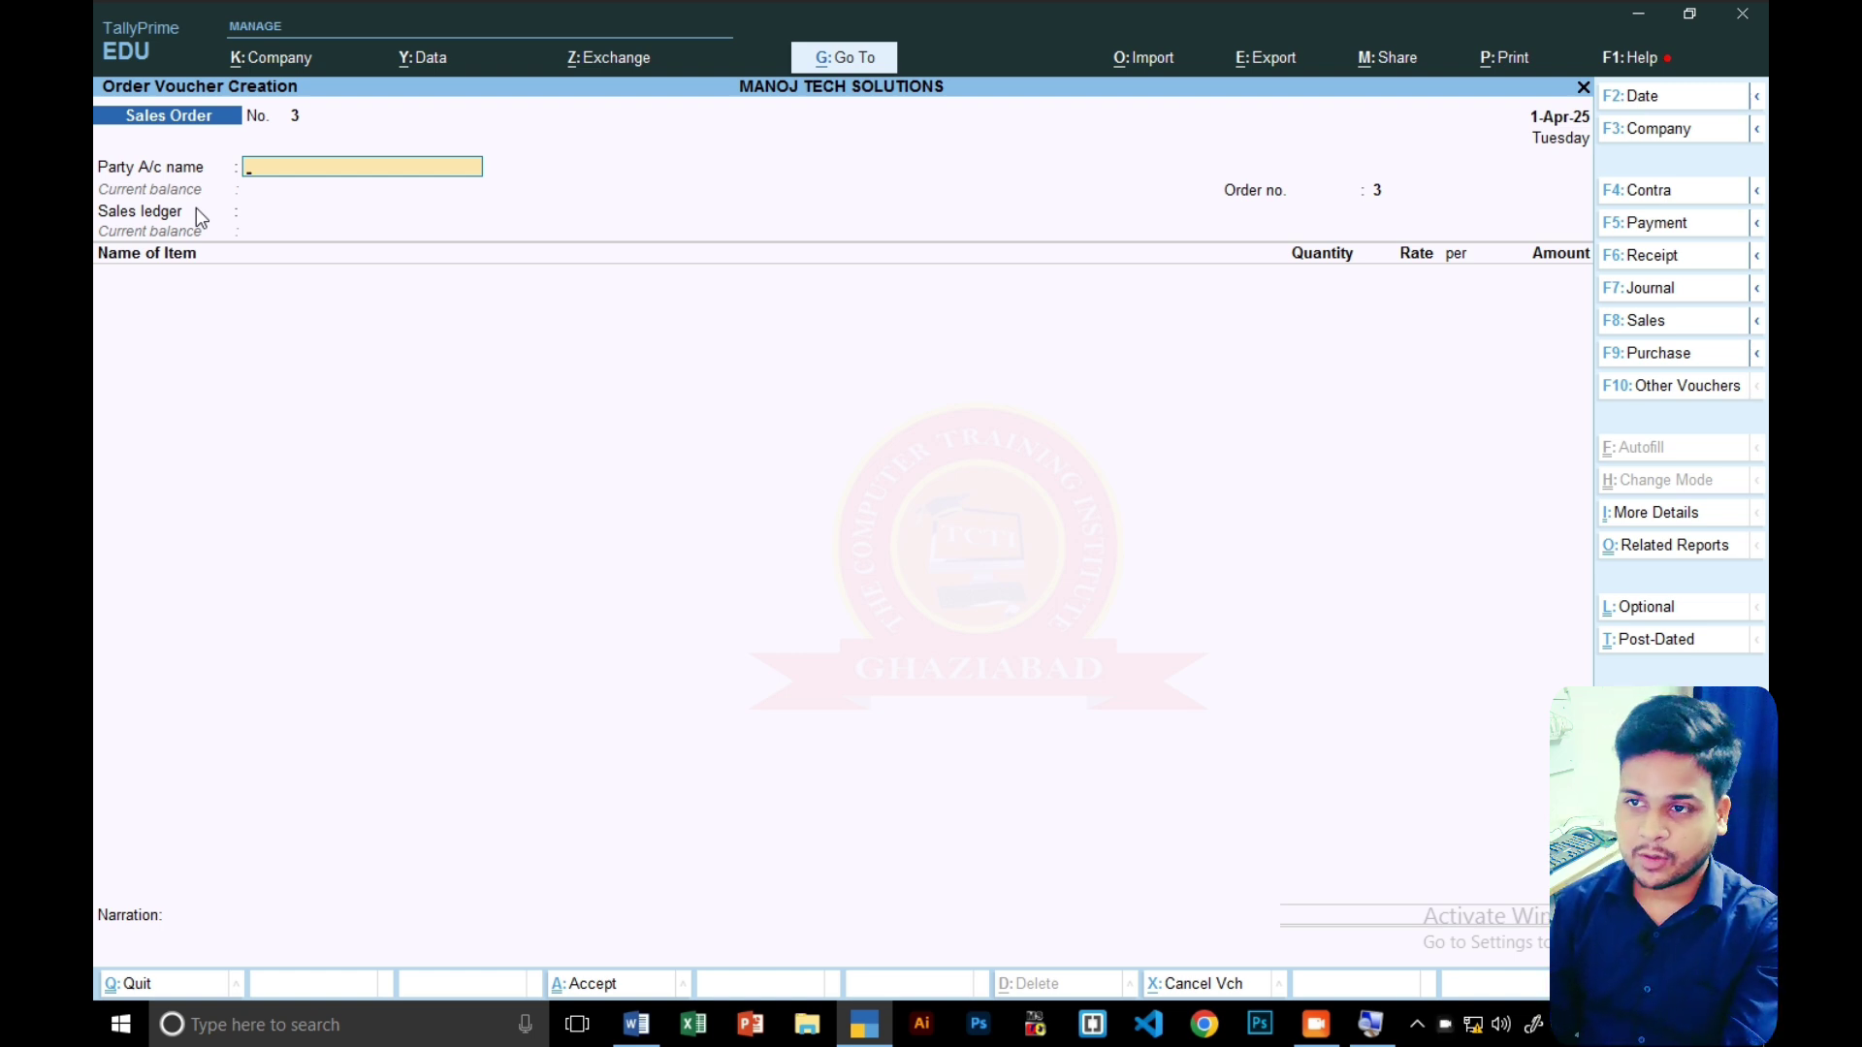
- Leave voucher creation and open the Statements of Inventory from the additional reports
key("Escape")
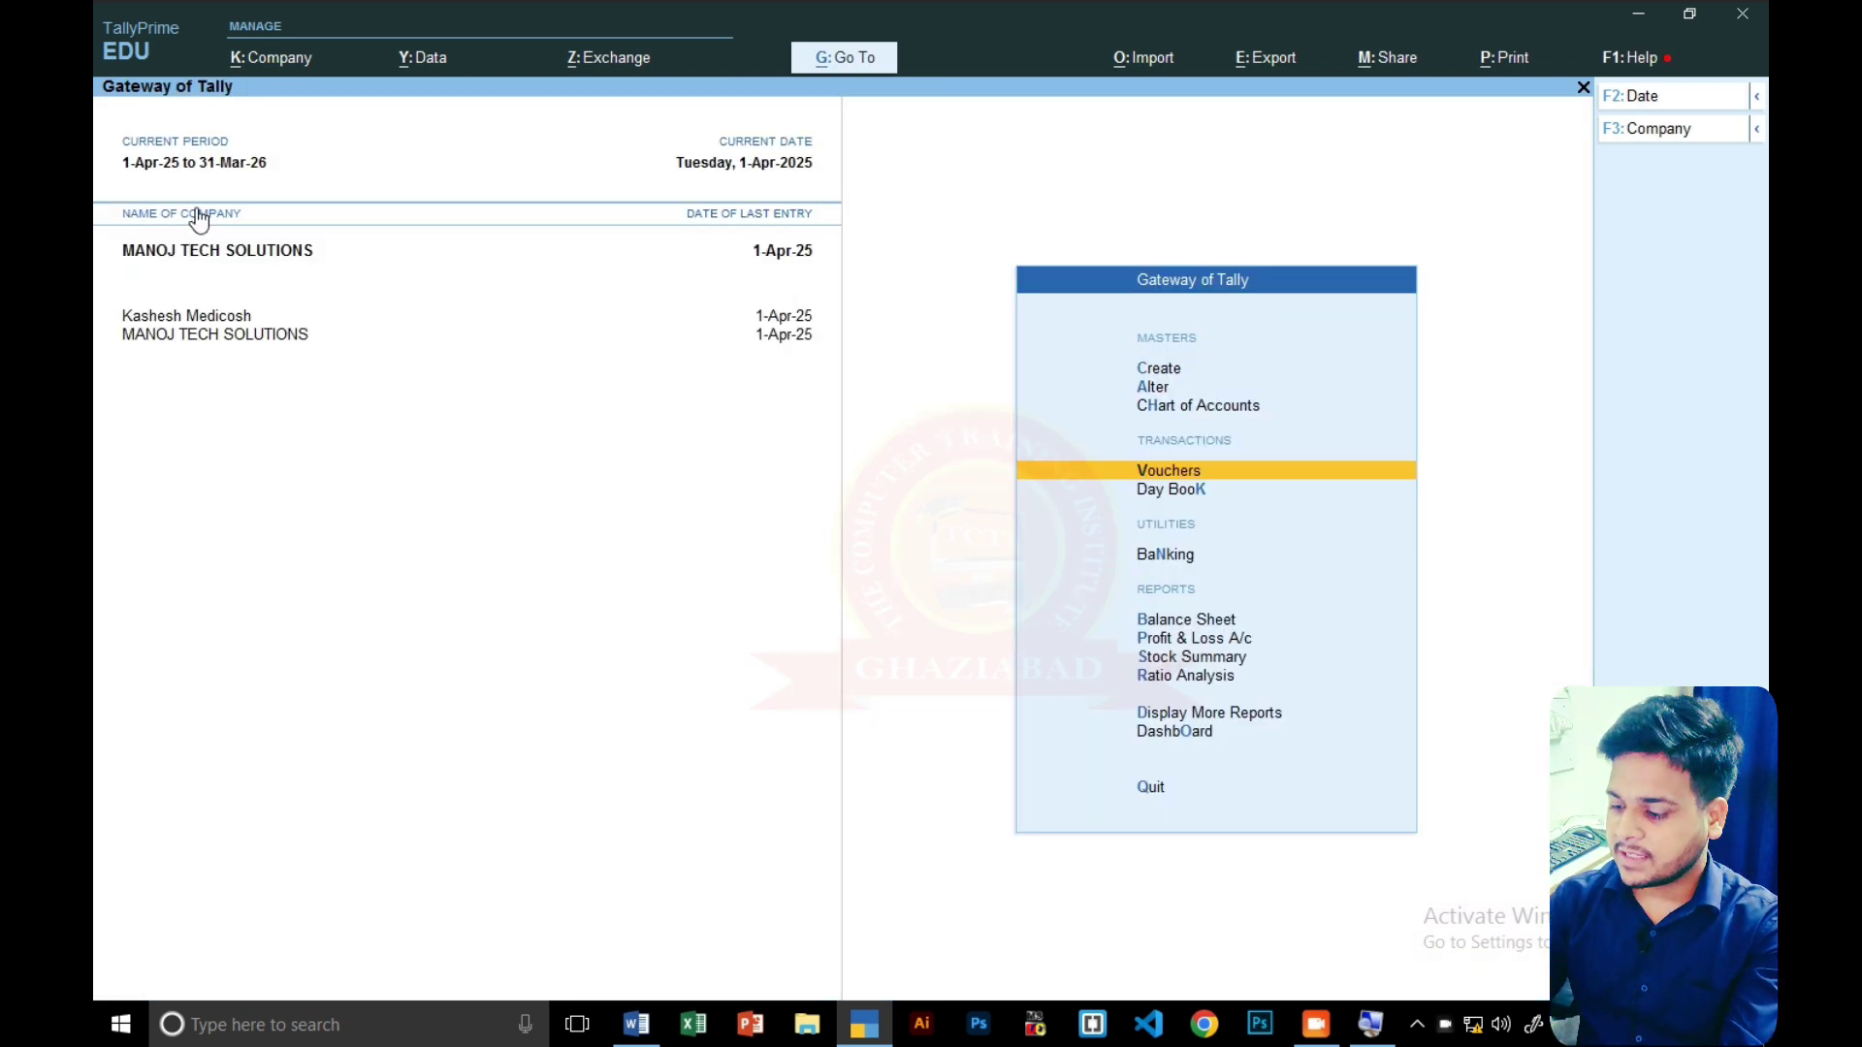
key("Down")
key("Down")
key("End")
key("Up")
key("Up")
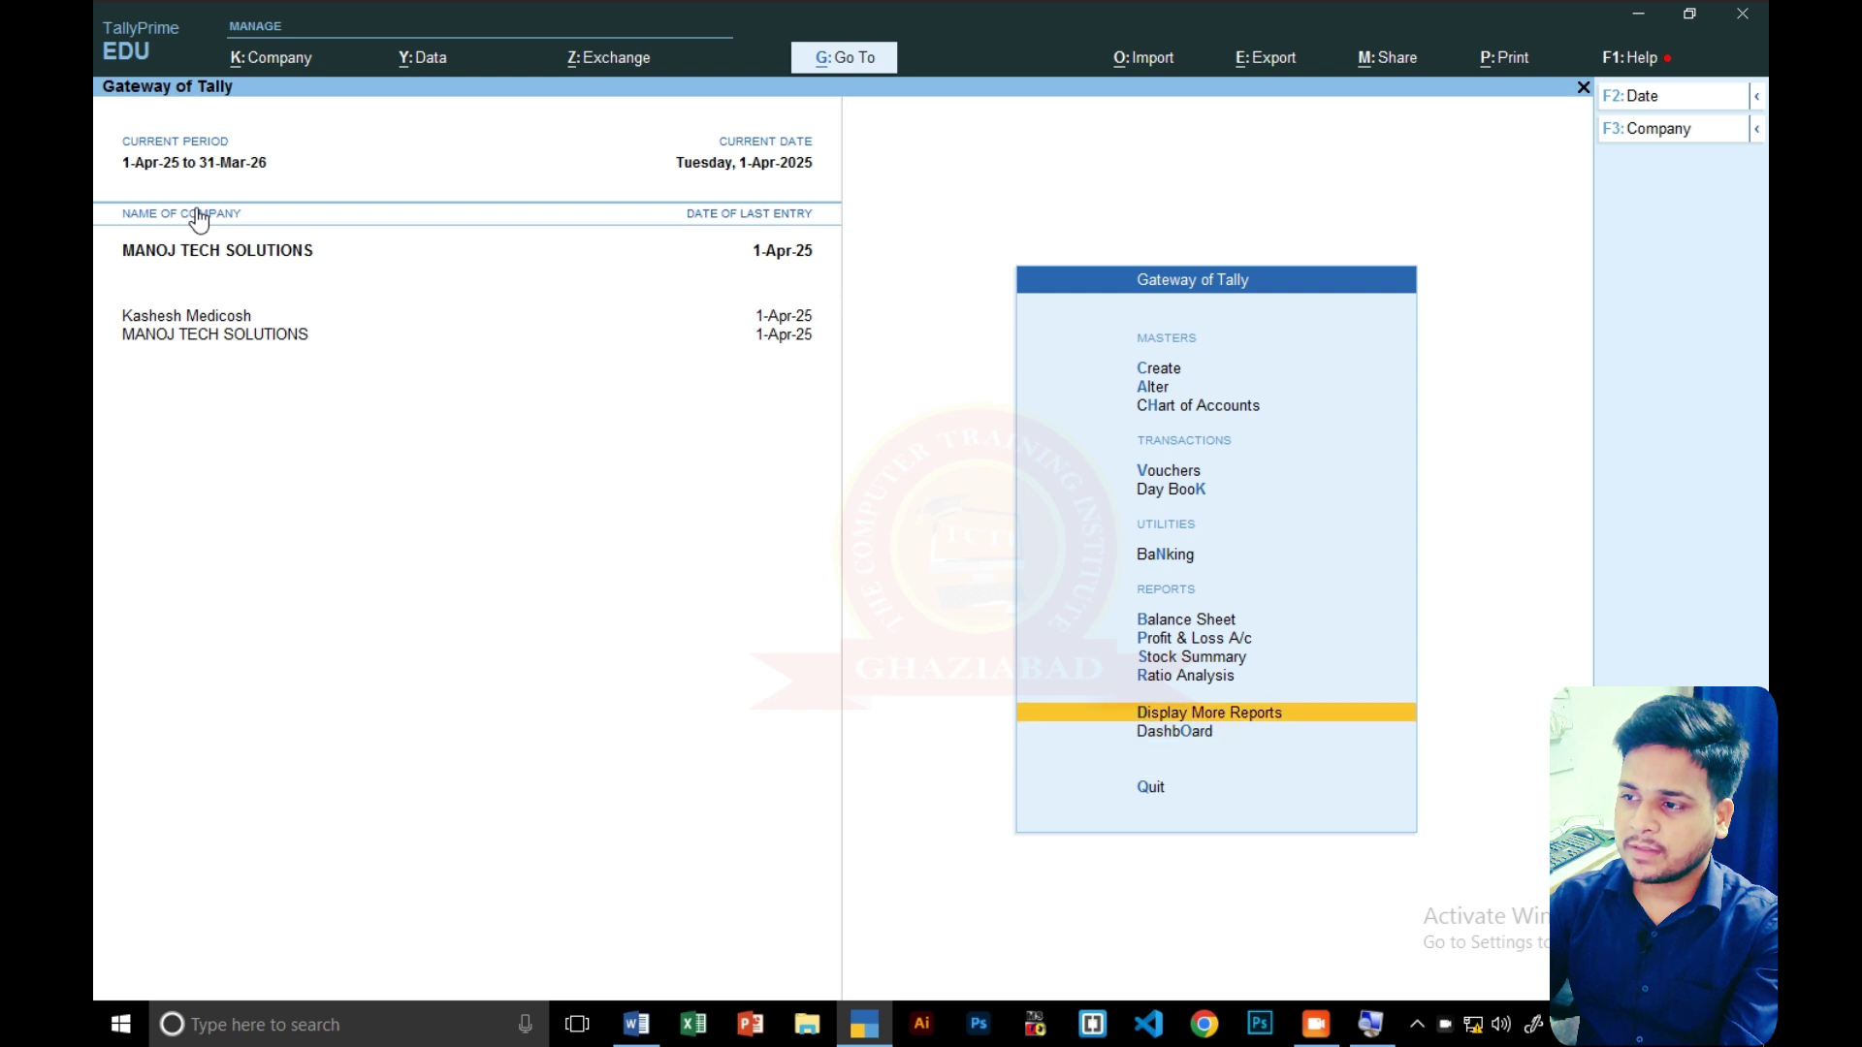
key("Return")
key("Down")
key("Down")
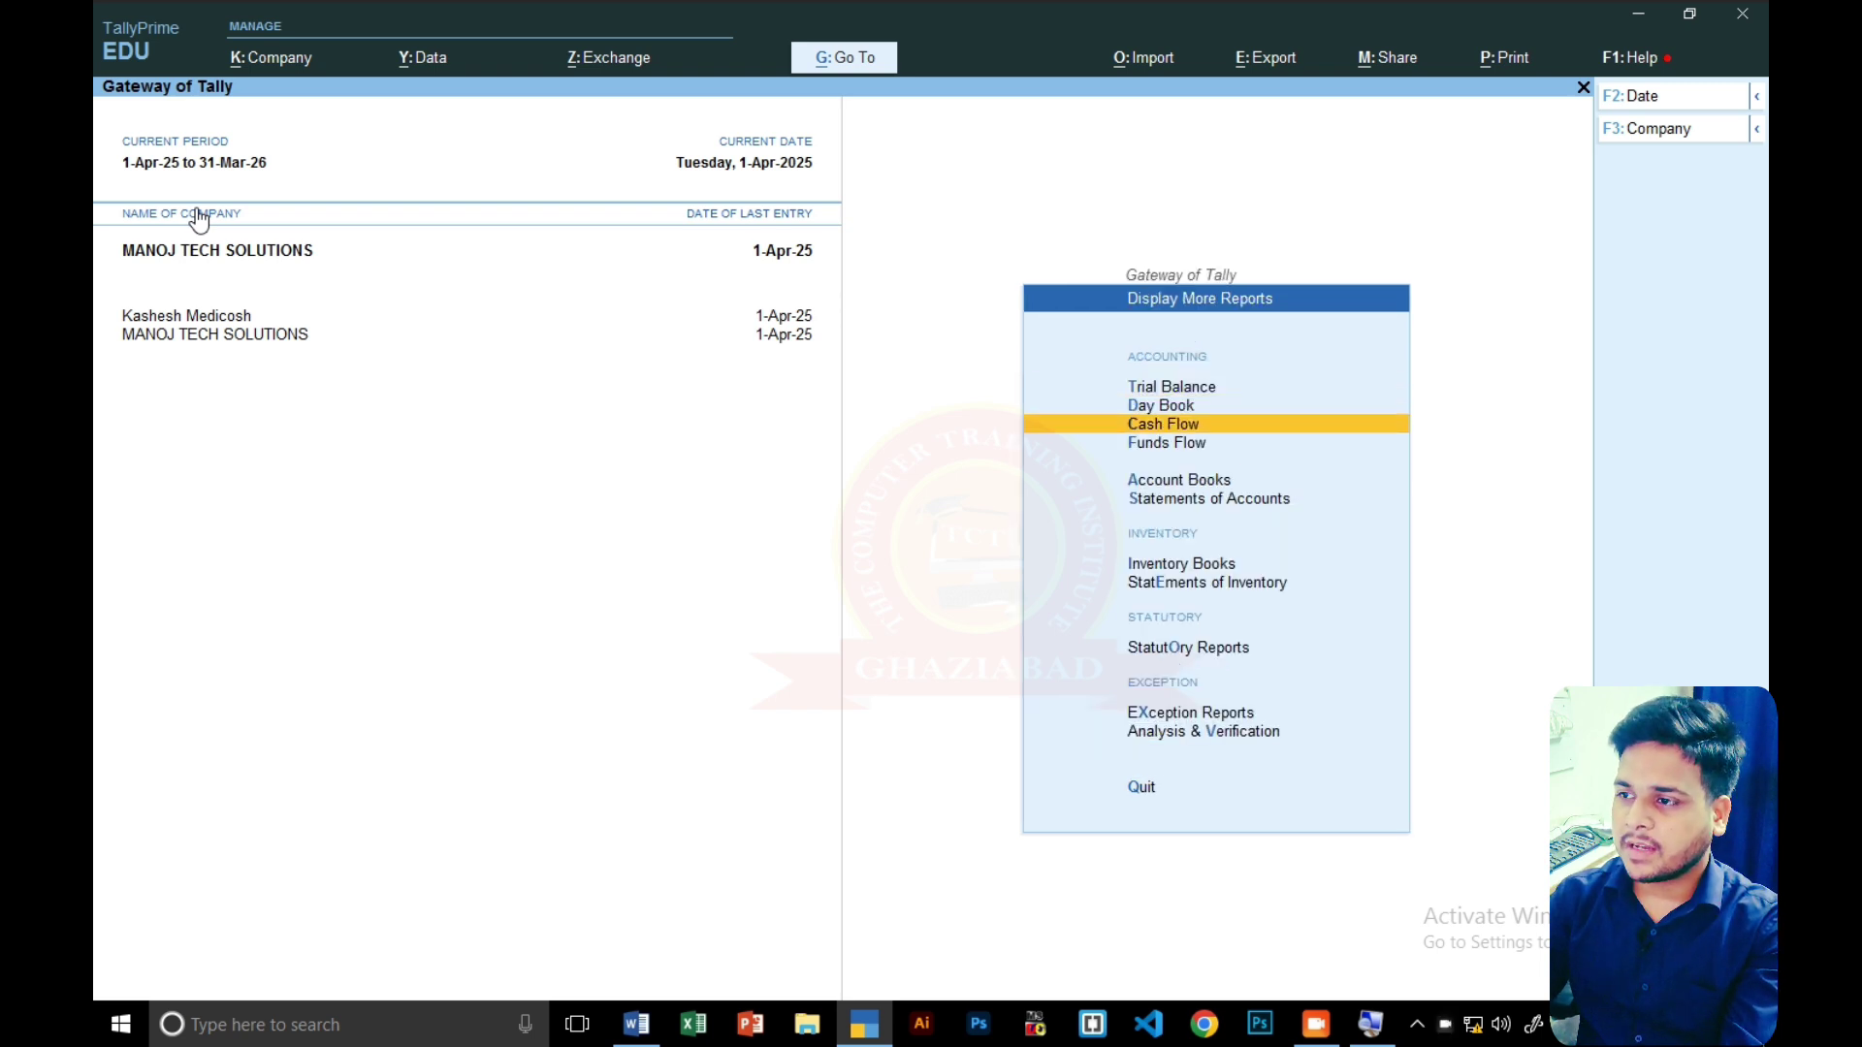
key("Down")
key("Down")
key("Down")
key("Down")
key("Down")
key("Return")
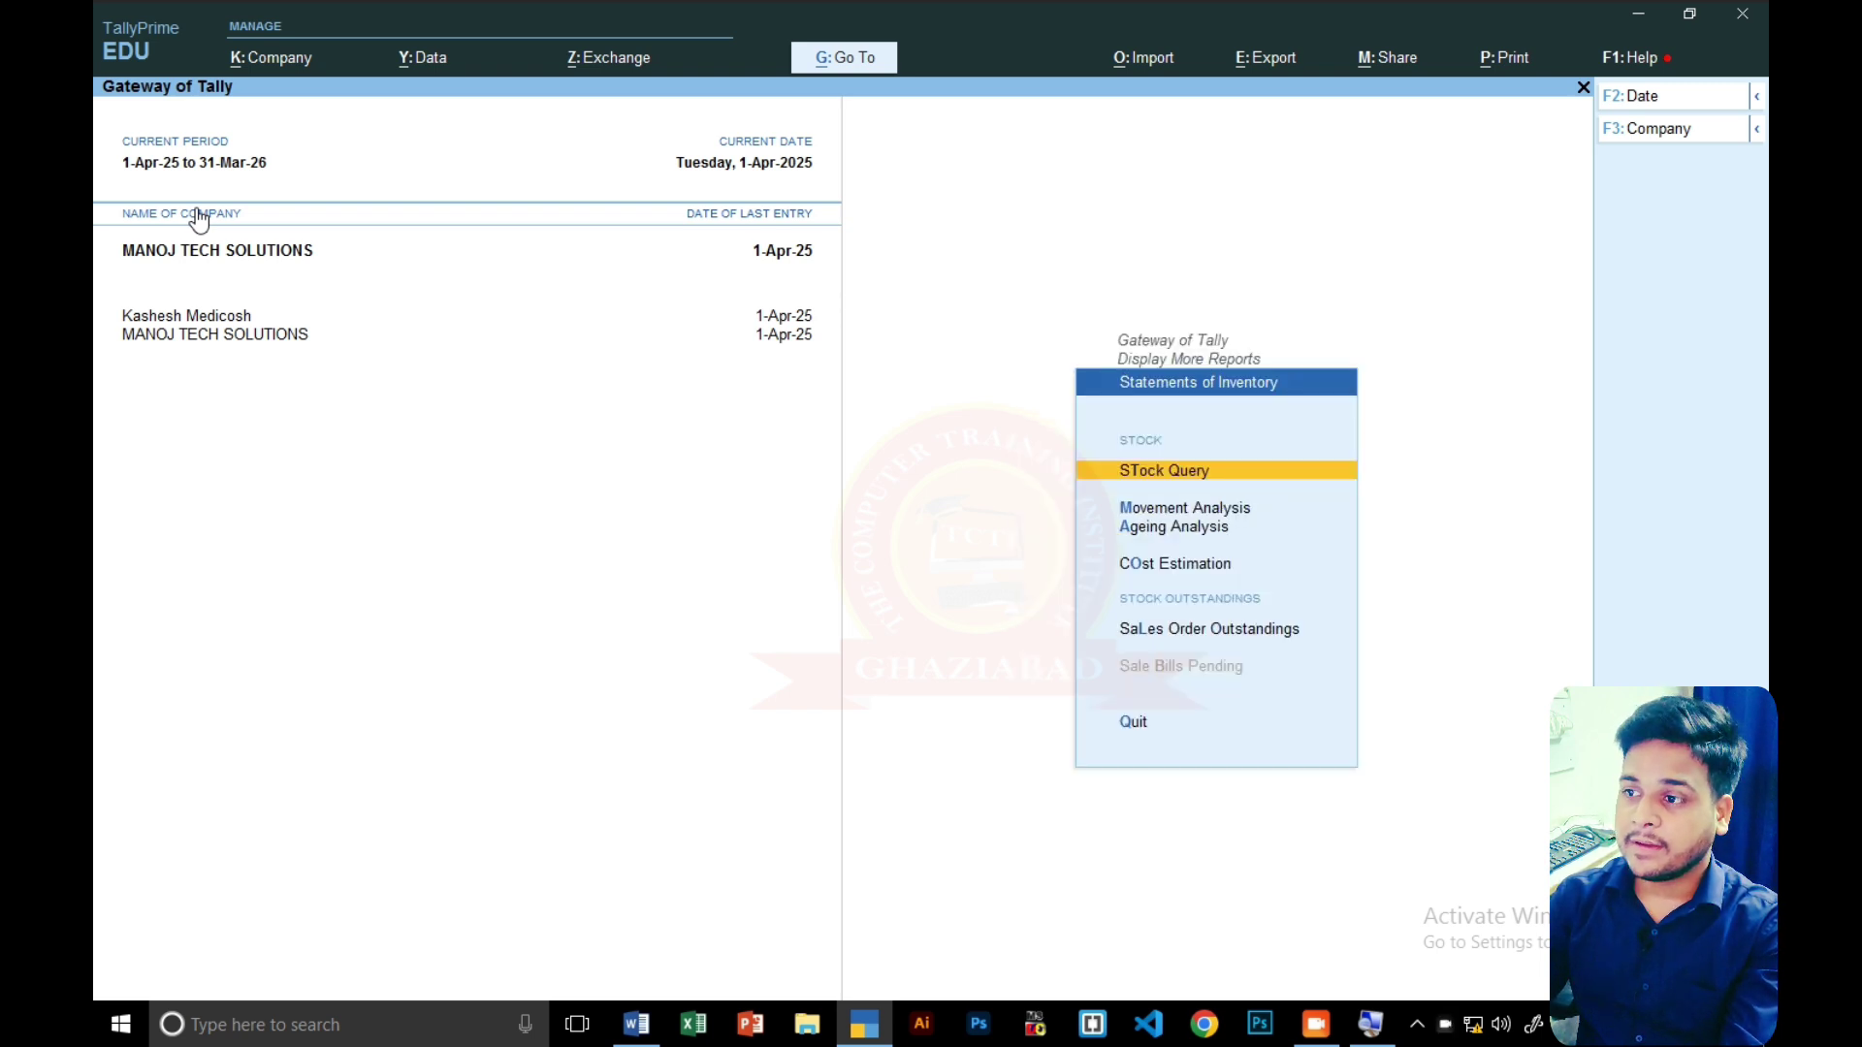
- View the Sales Order Outstandings by stock group for the Primary group
key("Down")
key("Down")
key("Down")
key("Down")
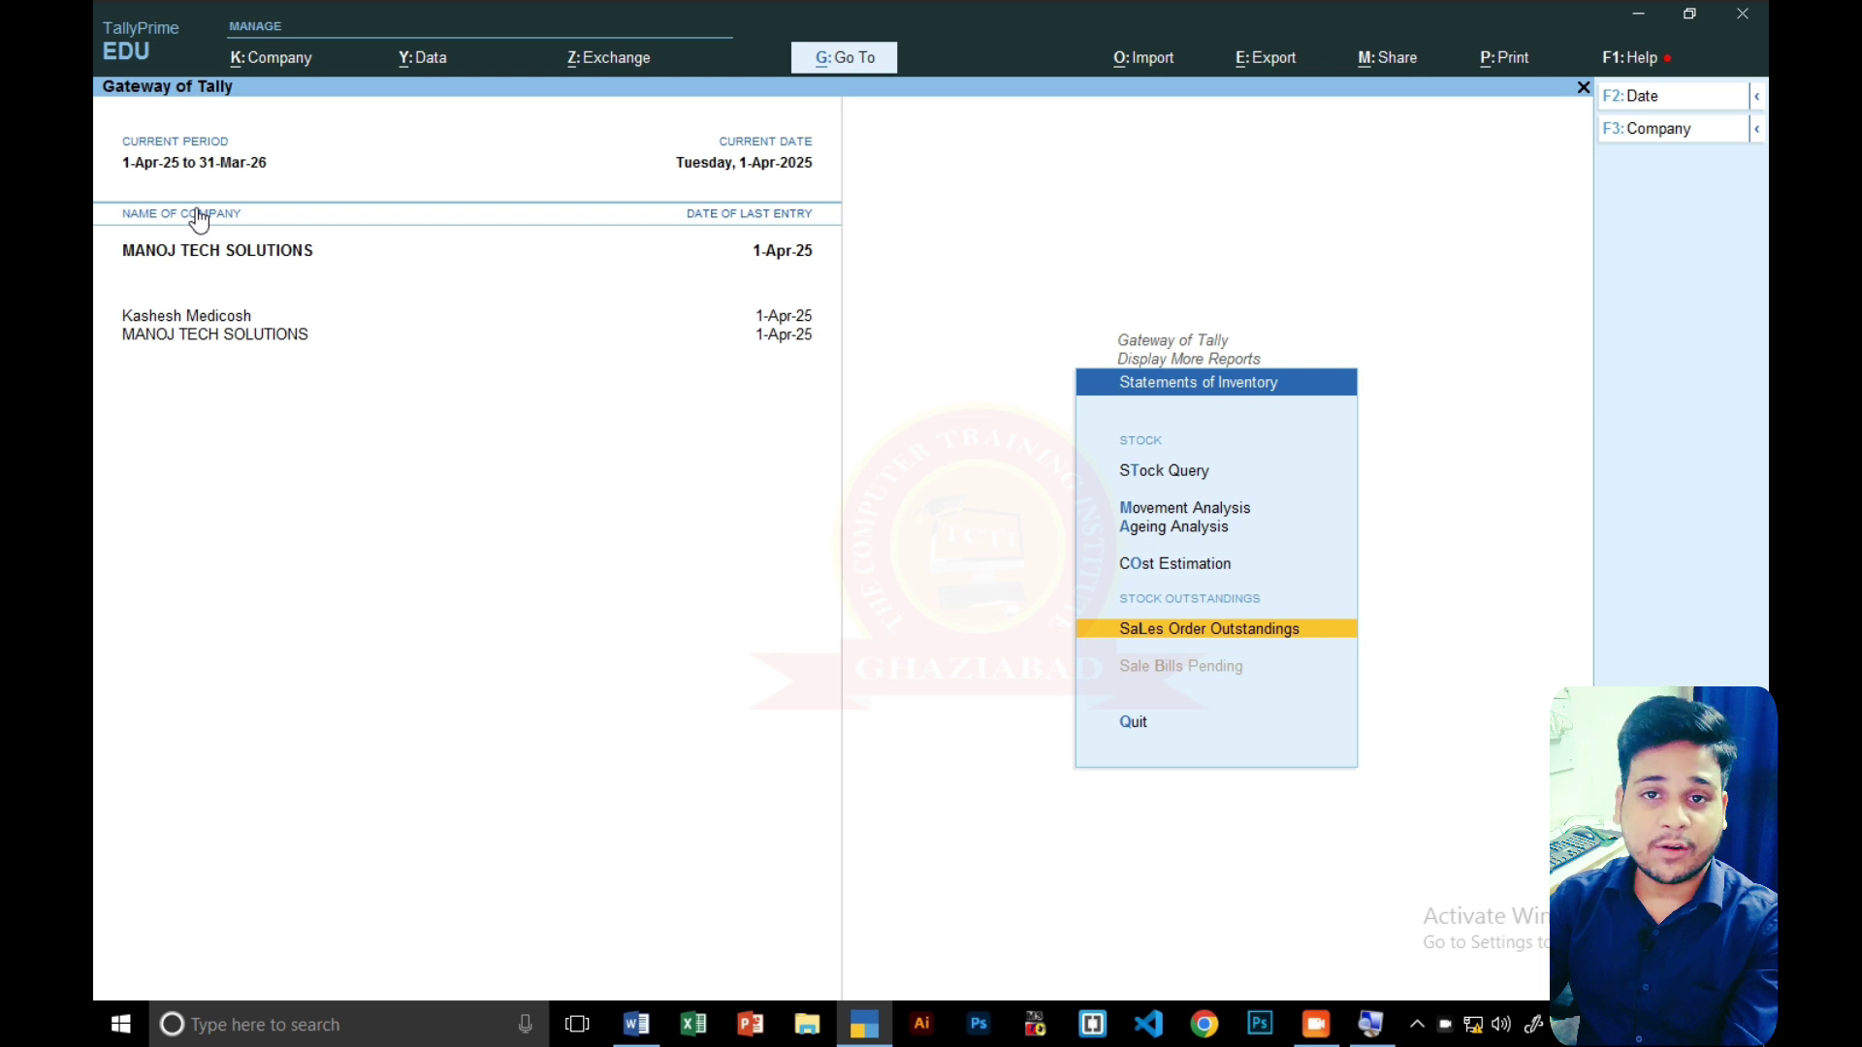
key("Return")
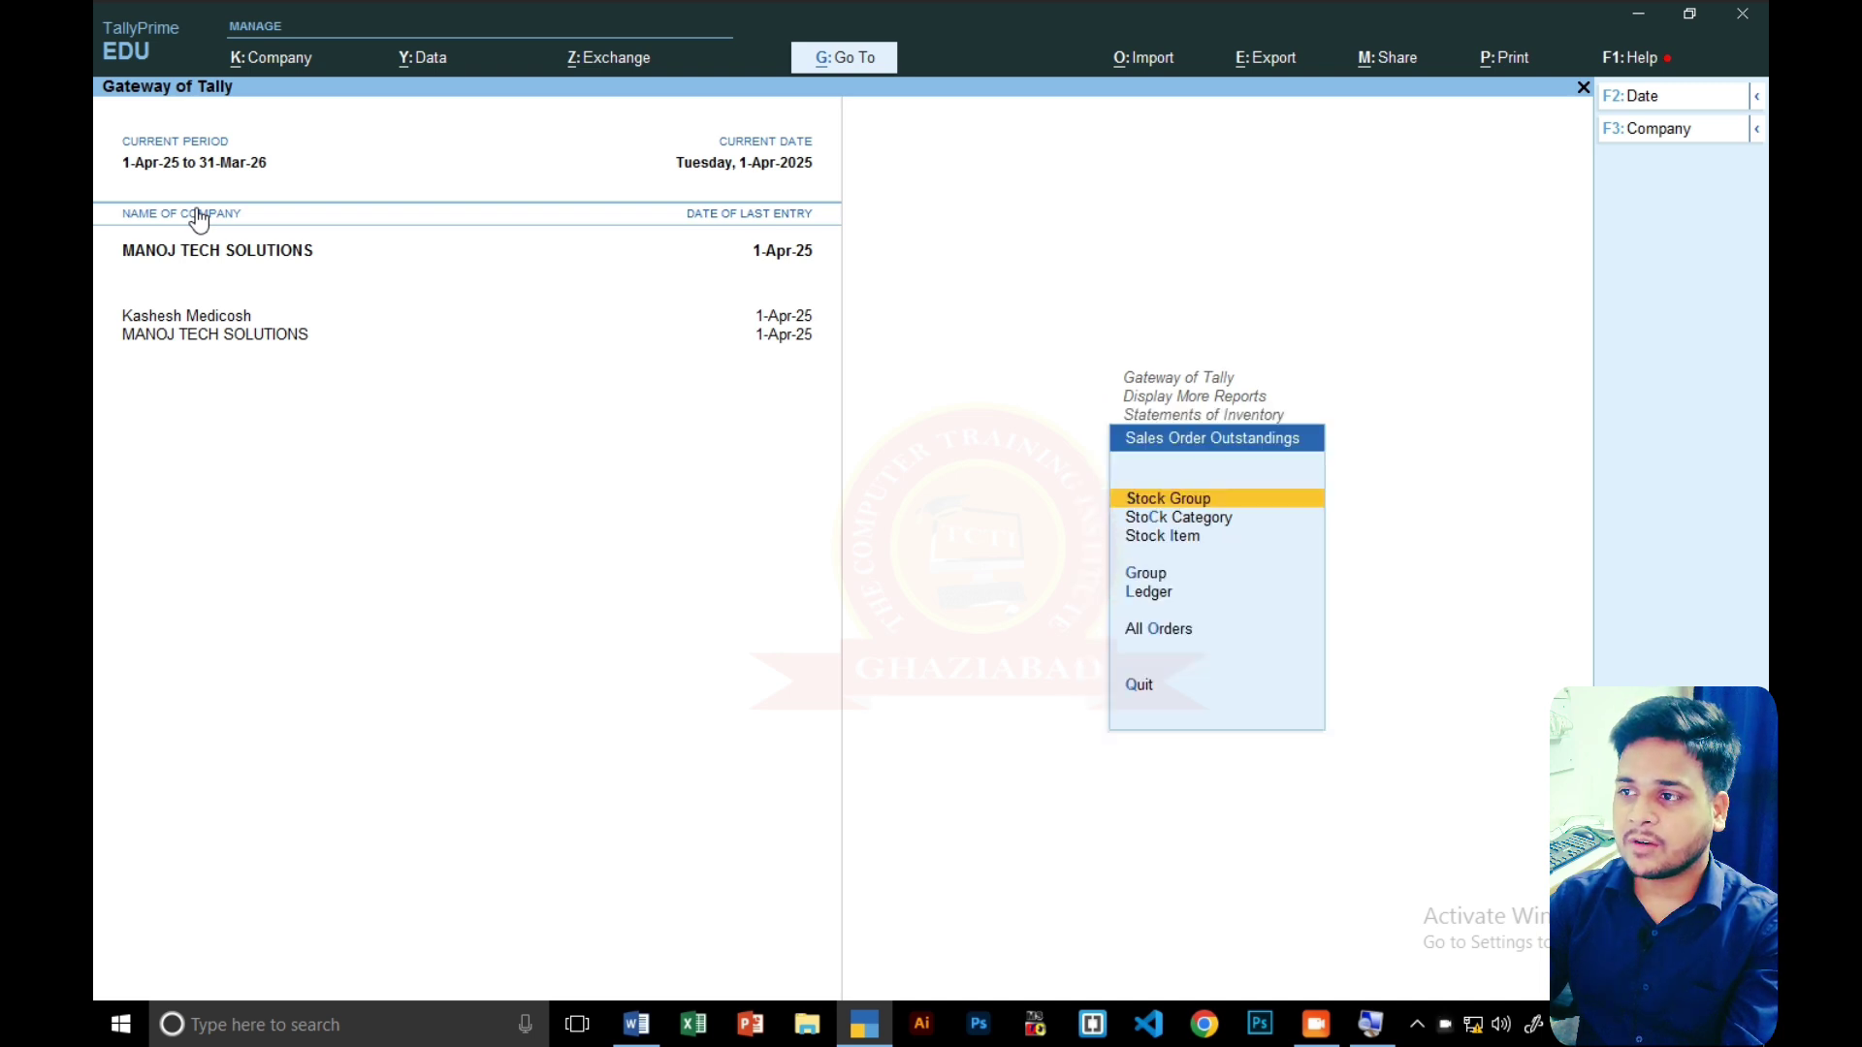
key("Return")
key("Return")
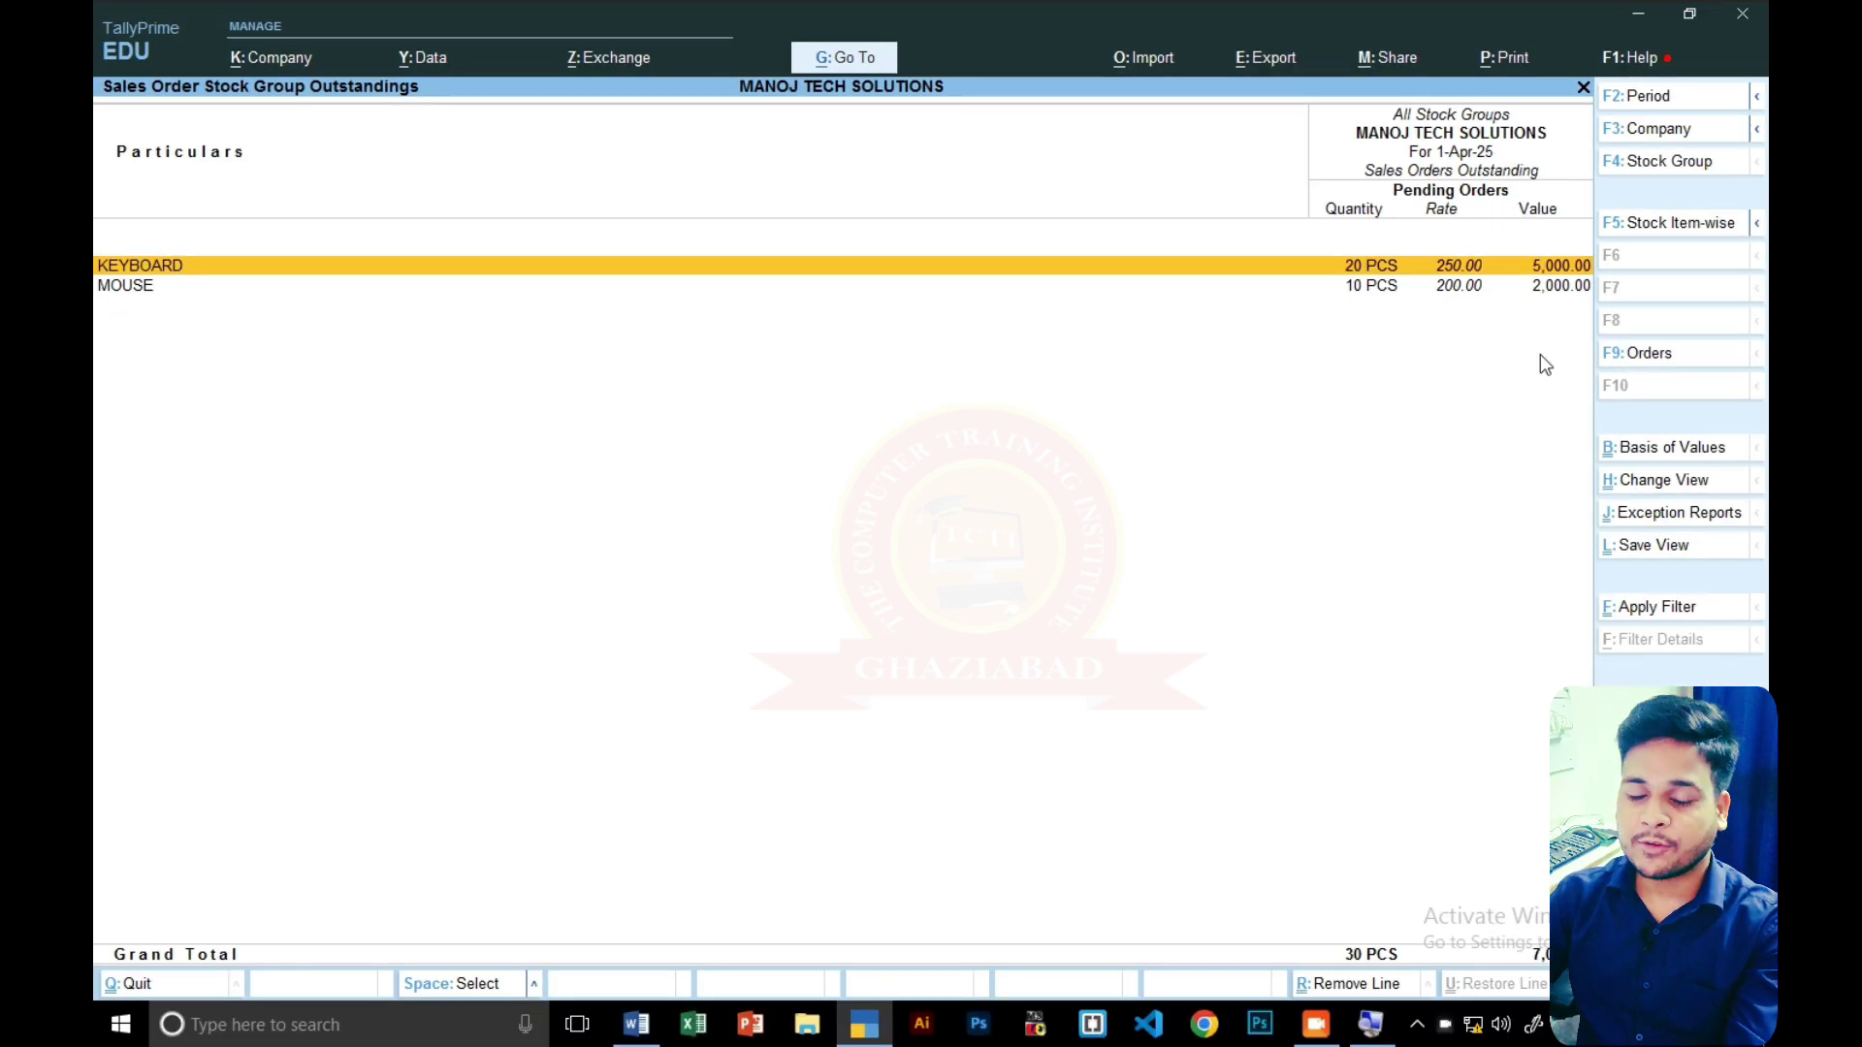
- Close the outstandings report, review the sales process chart in the SALES ORDER document in Word, and return to TallyPrime
key("Escape")
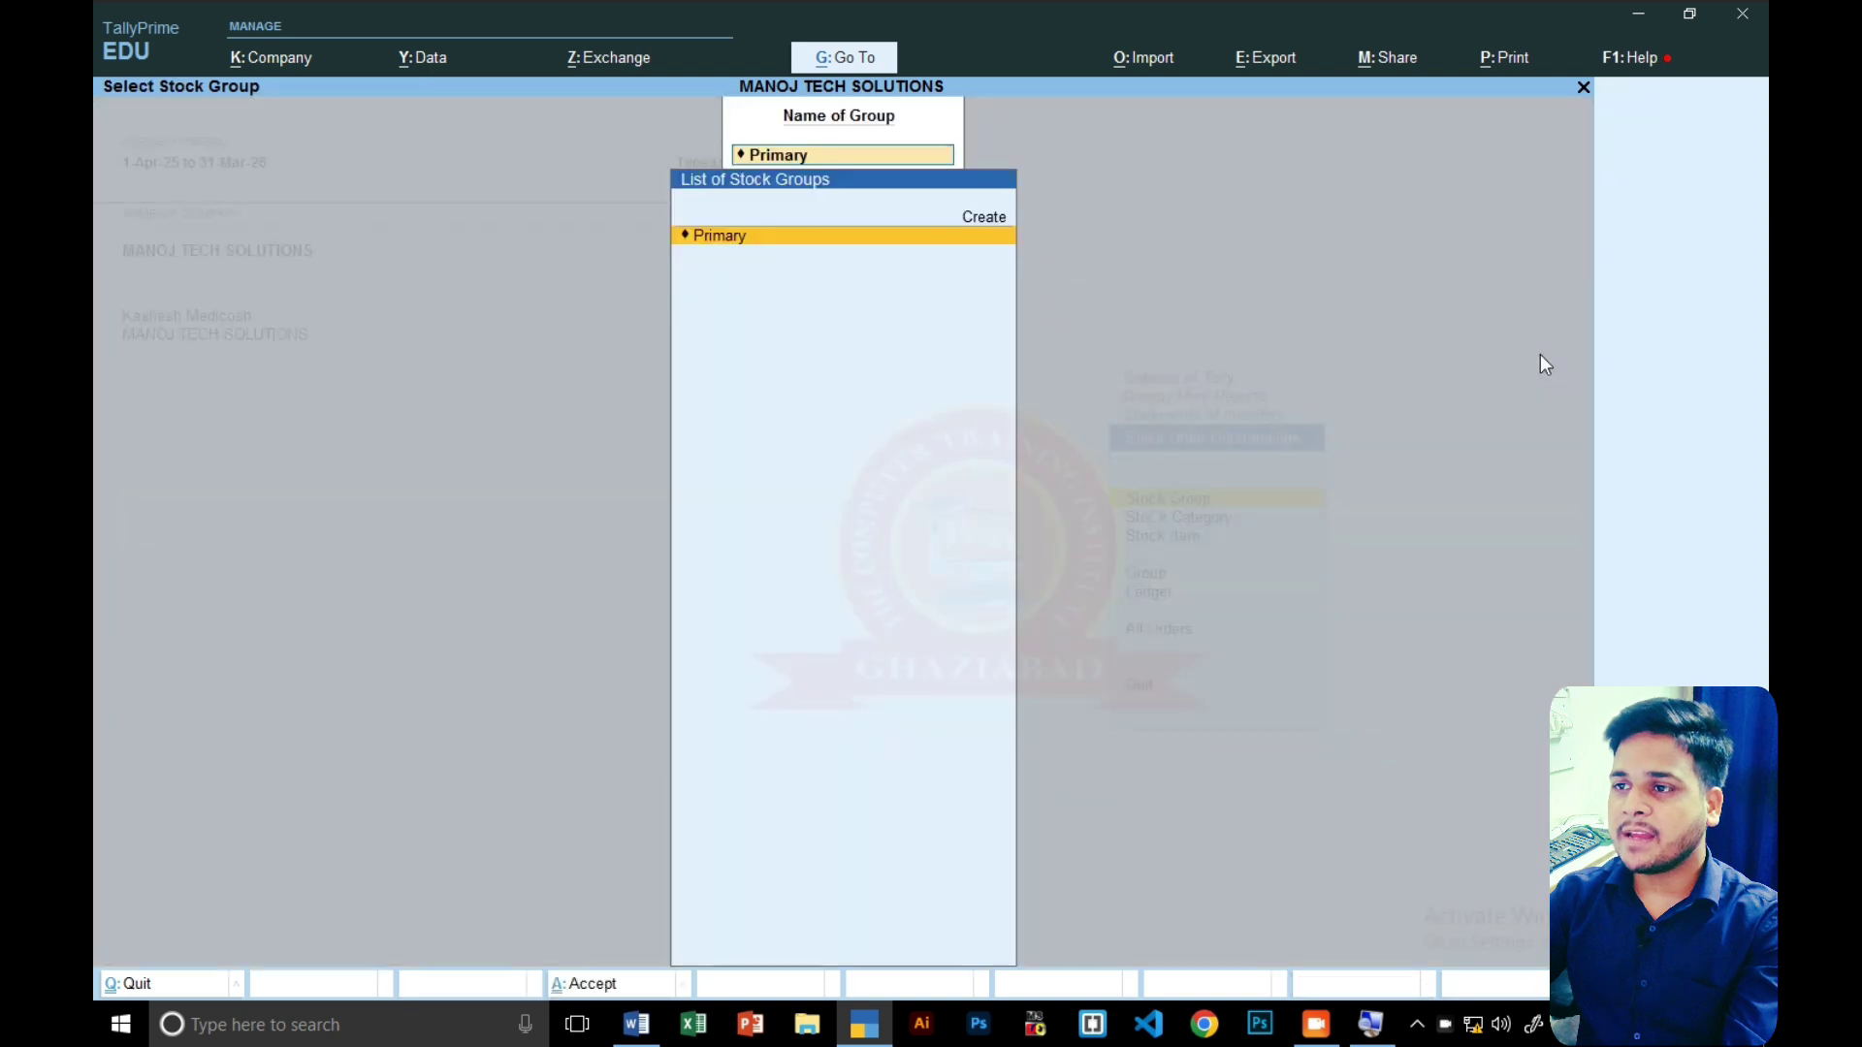
key("Escape")
key("Escape")
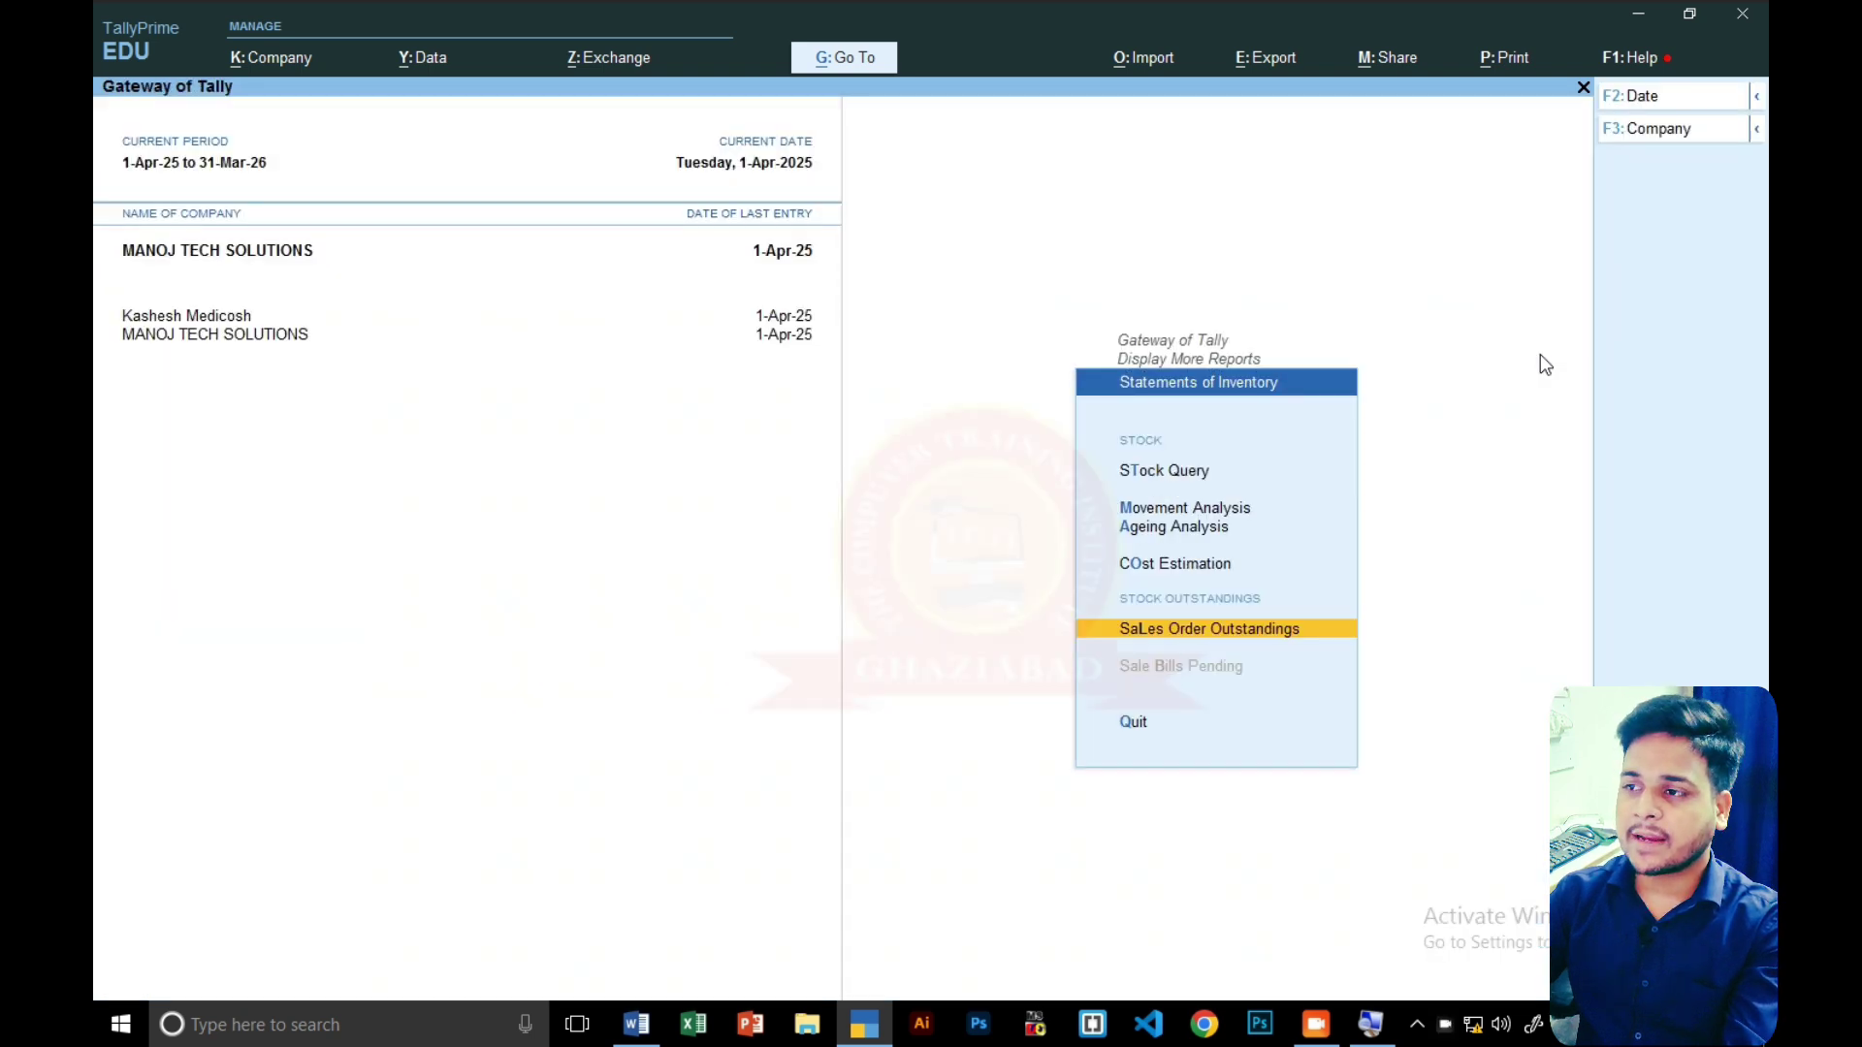
key("Escape")
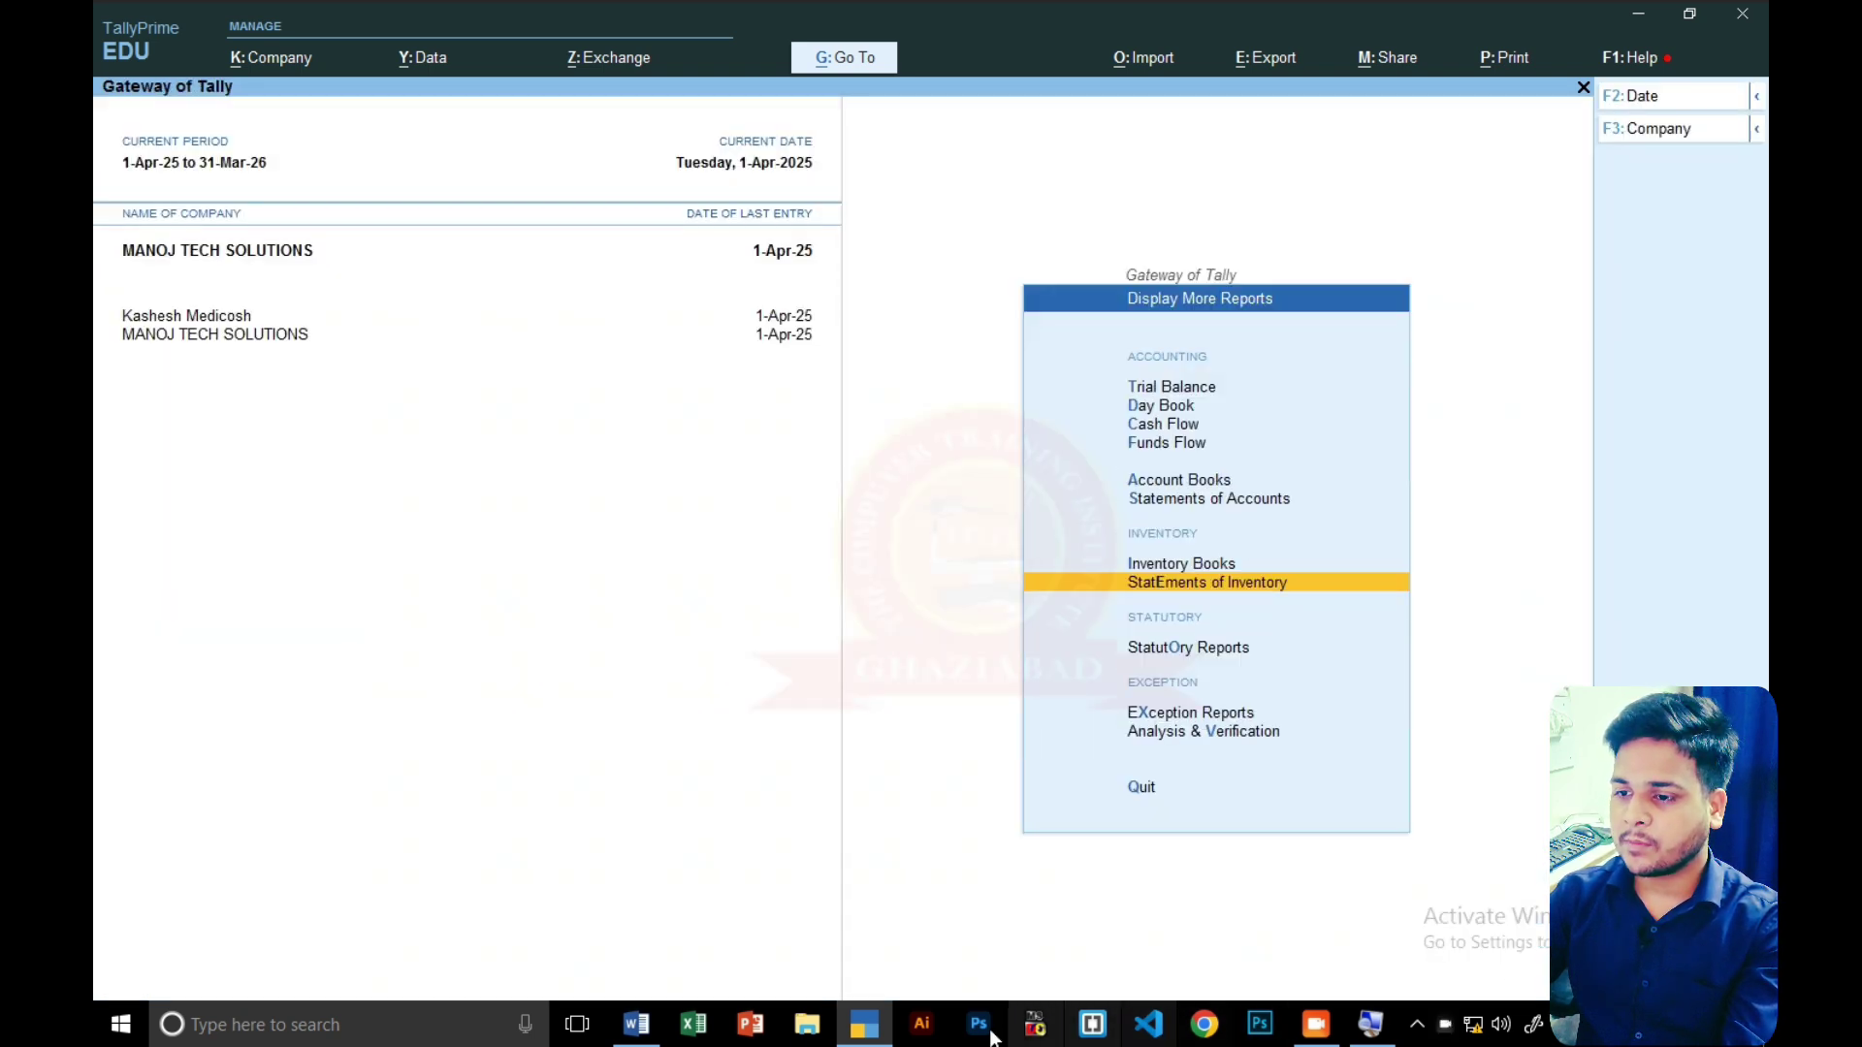
left_click(636, 1025)
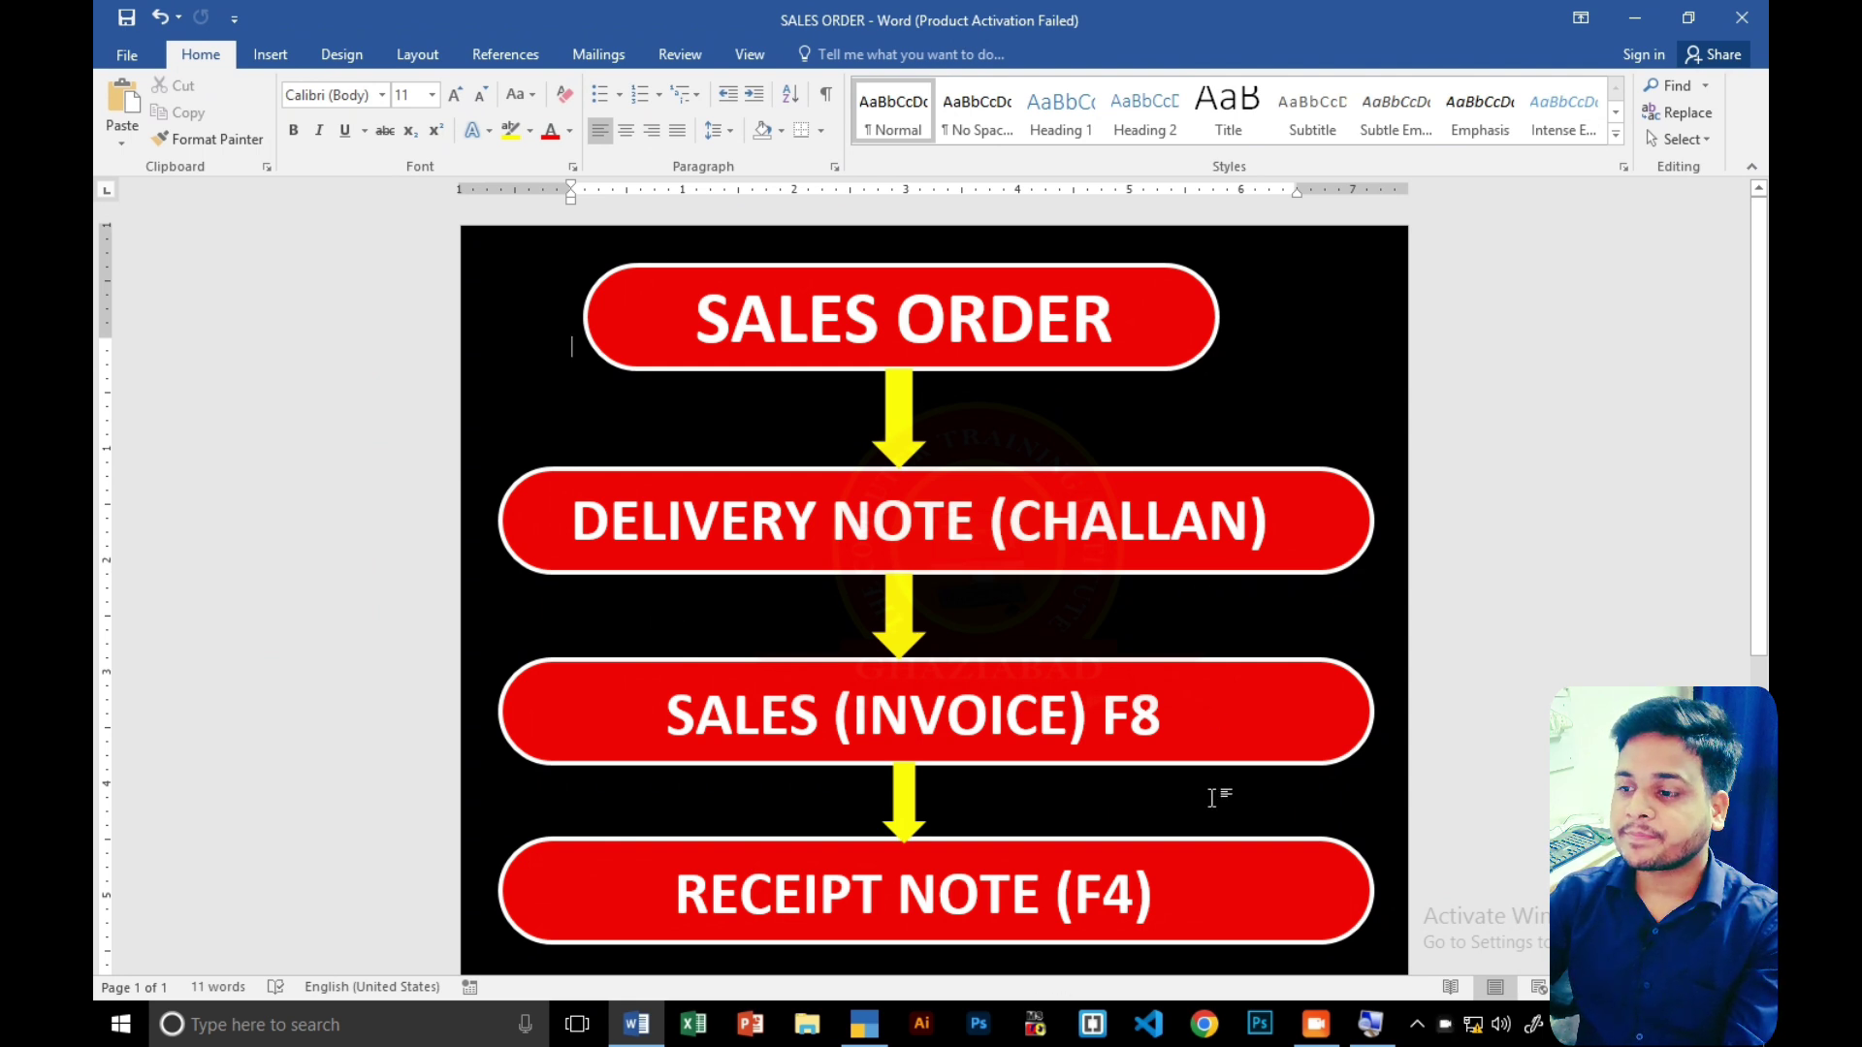
left_click(860, 1033)
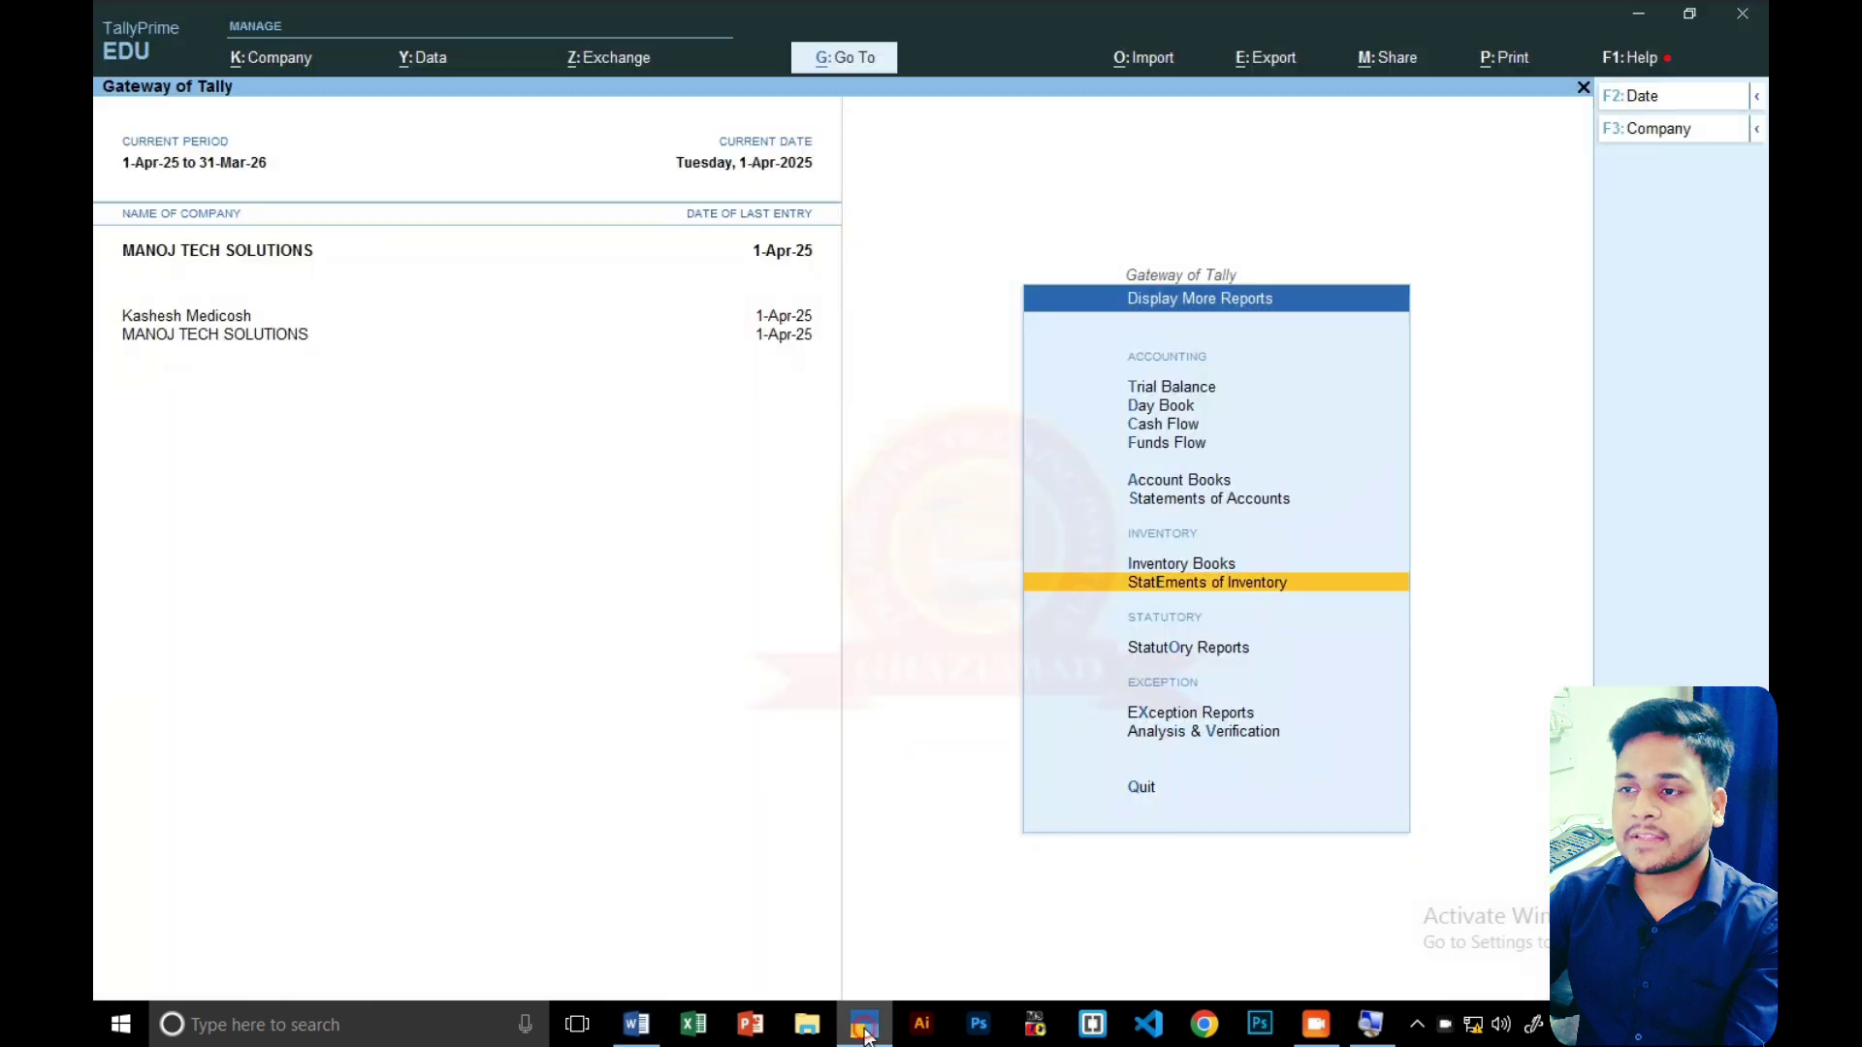
- Leave the reports and reopen voucher creation from the Gateway of Tally
key("Escape")
key("Up")
key("Up")
key("Up")
key("Up")
key("Up")
key("Up")
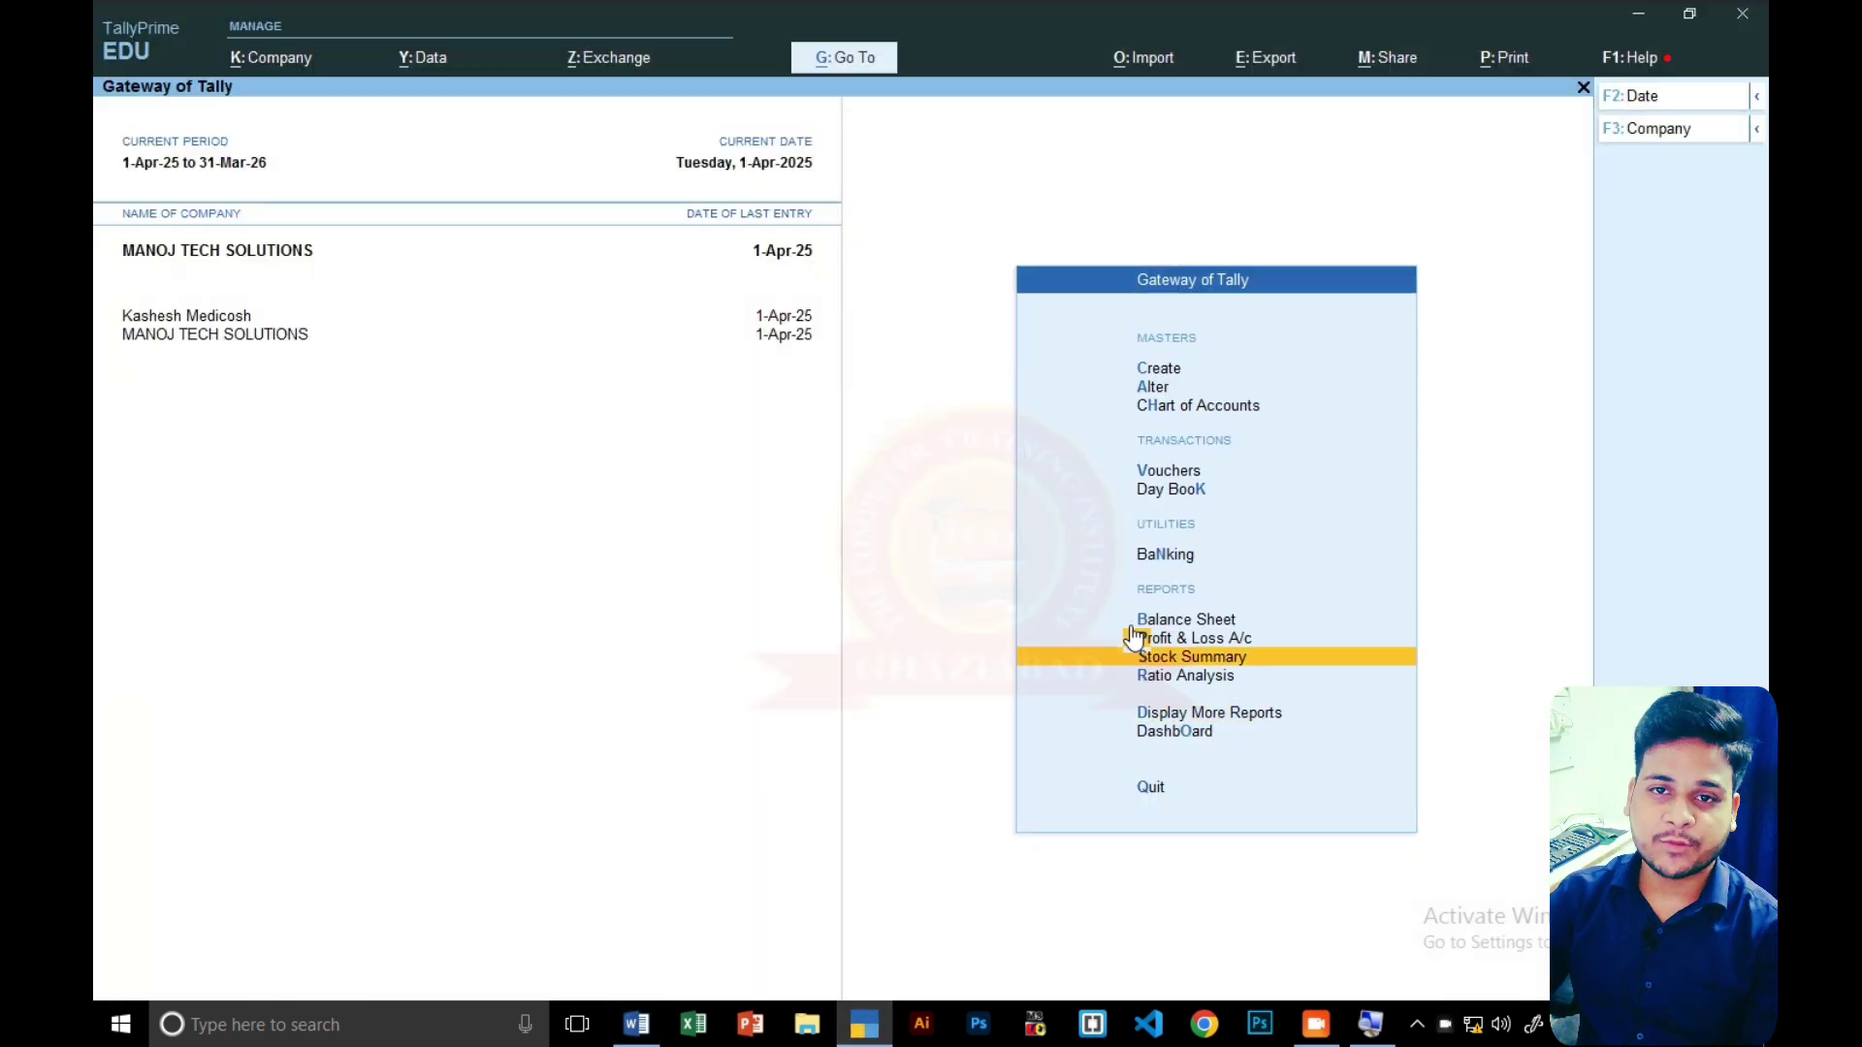
key("Return")
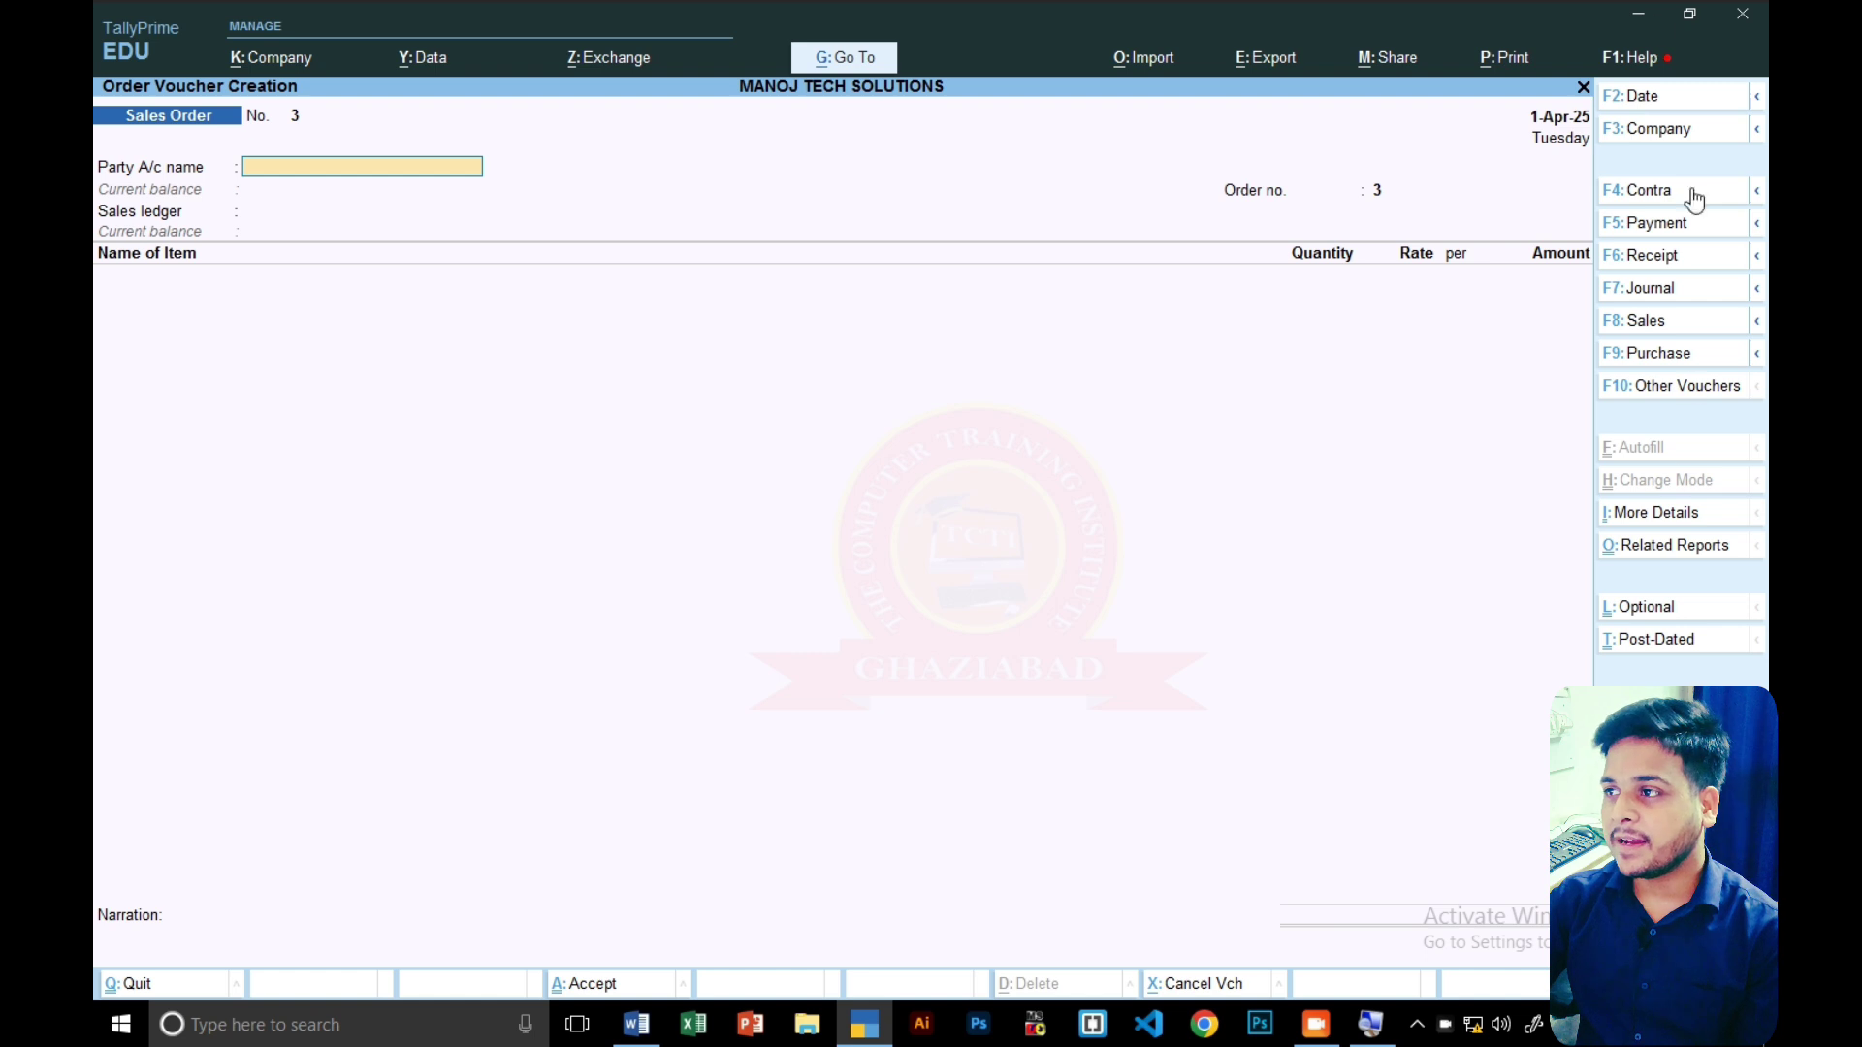
- Show the inactive voucher types, change the voucher type to Delivery Note, and activate it
left_click(1662, 393)
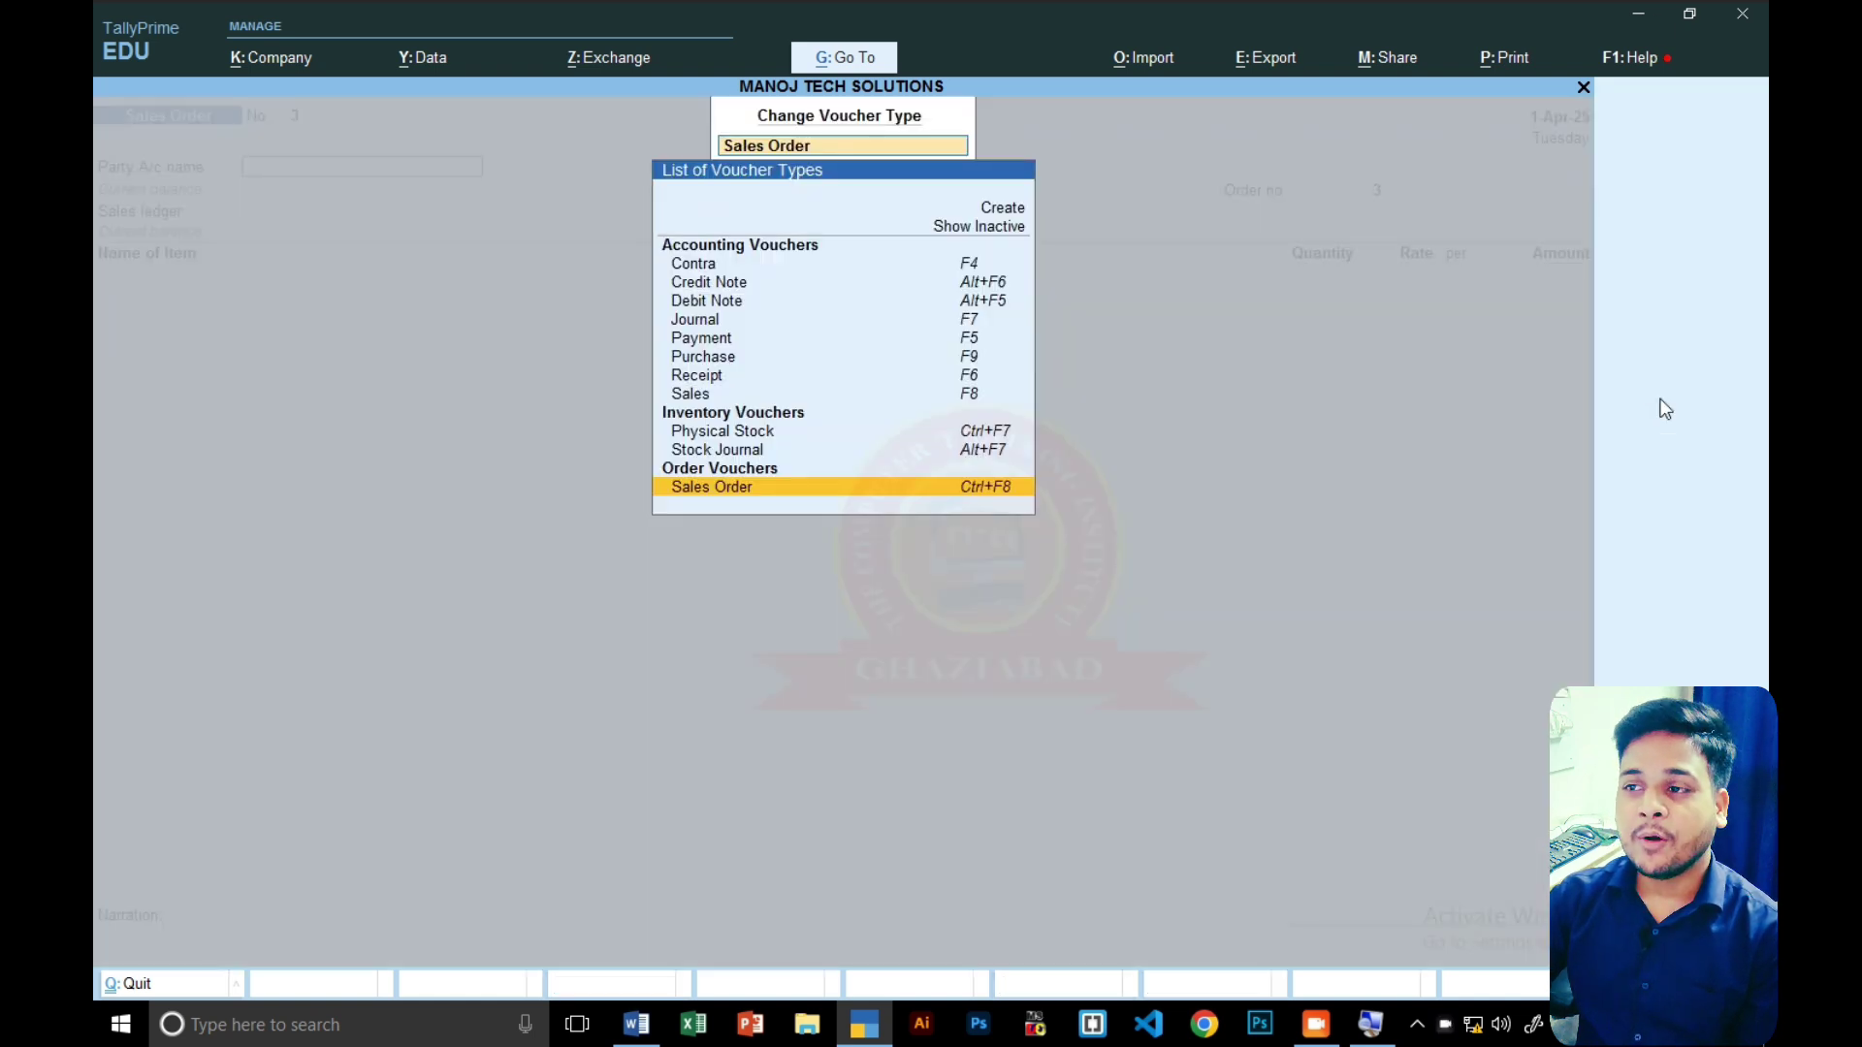
left_click(1011, 232)
key("Down")
key("Down")
key("Down")
key("Down")
key("Down")
key("Down")
key("Down")
key("Down")
key("Down")
key("Down")
key("Down")
key("Down")
key("Down")
key("Down")
key("Down")
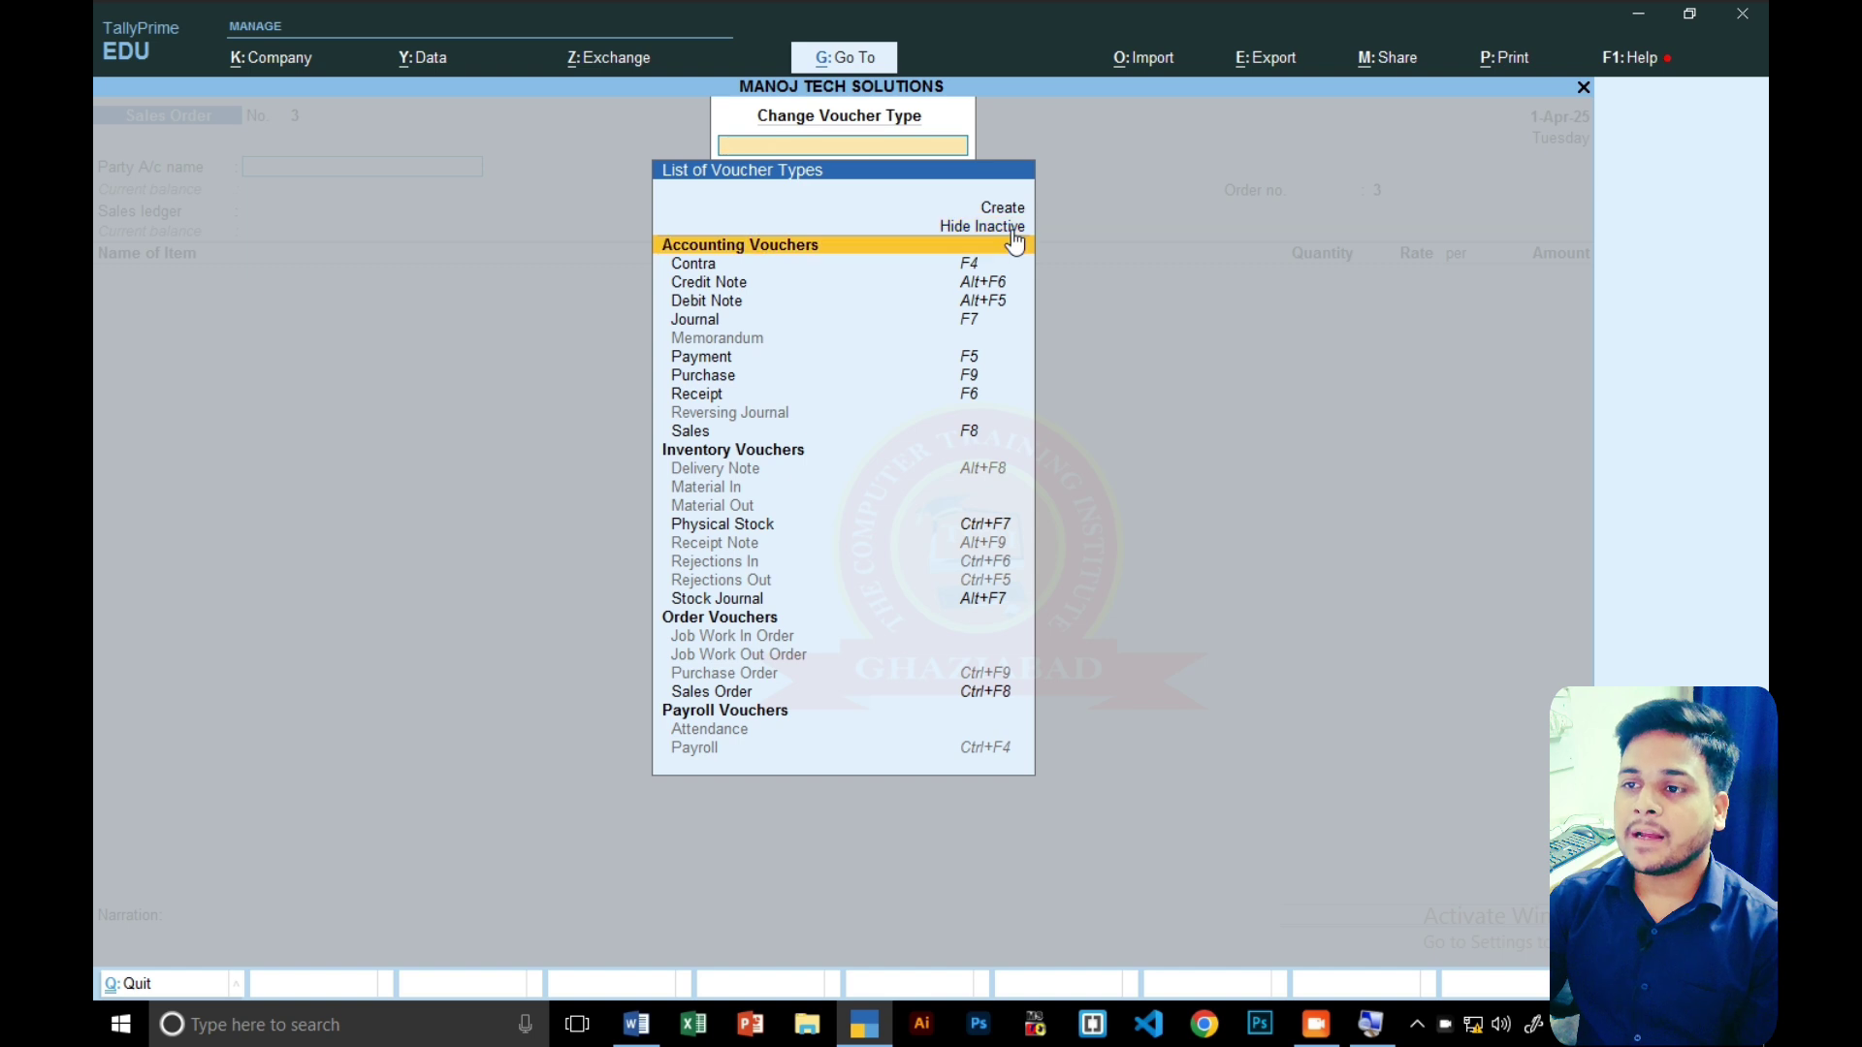
key("Down")
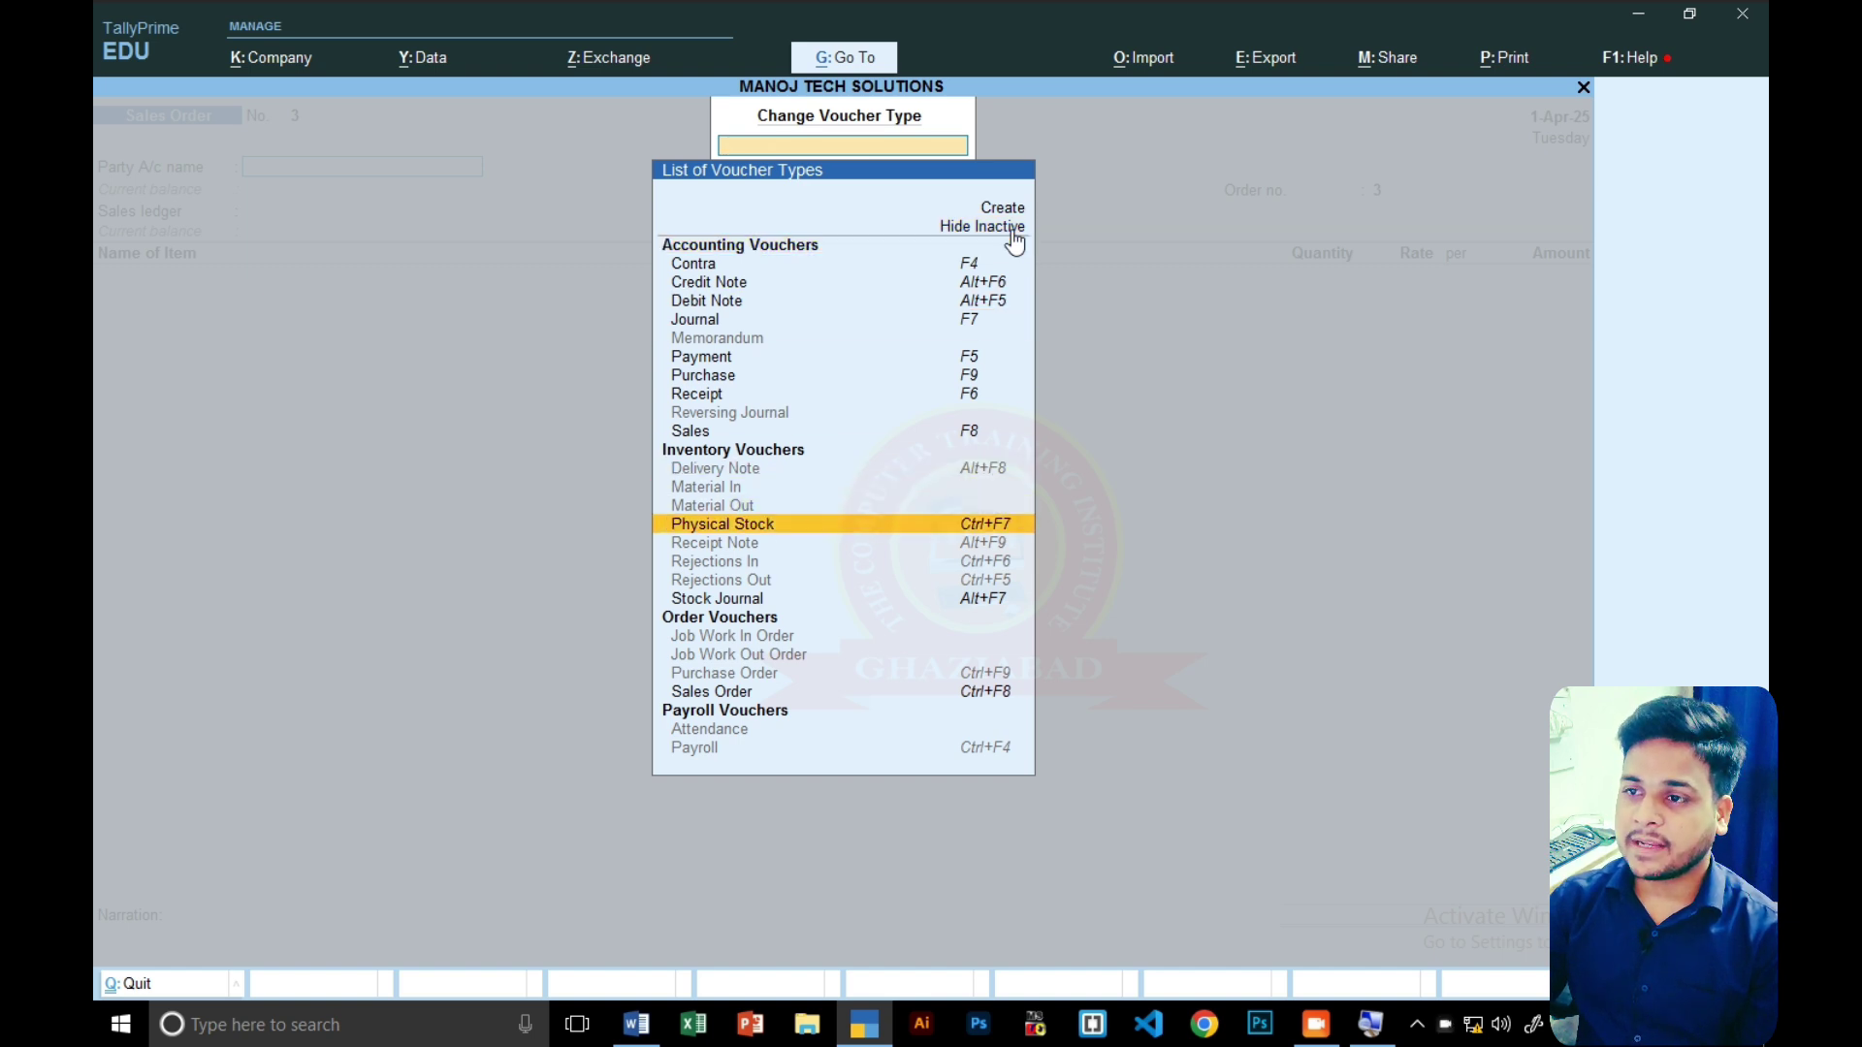
key("Up")
key("Up")
key("Up")
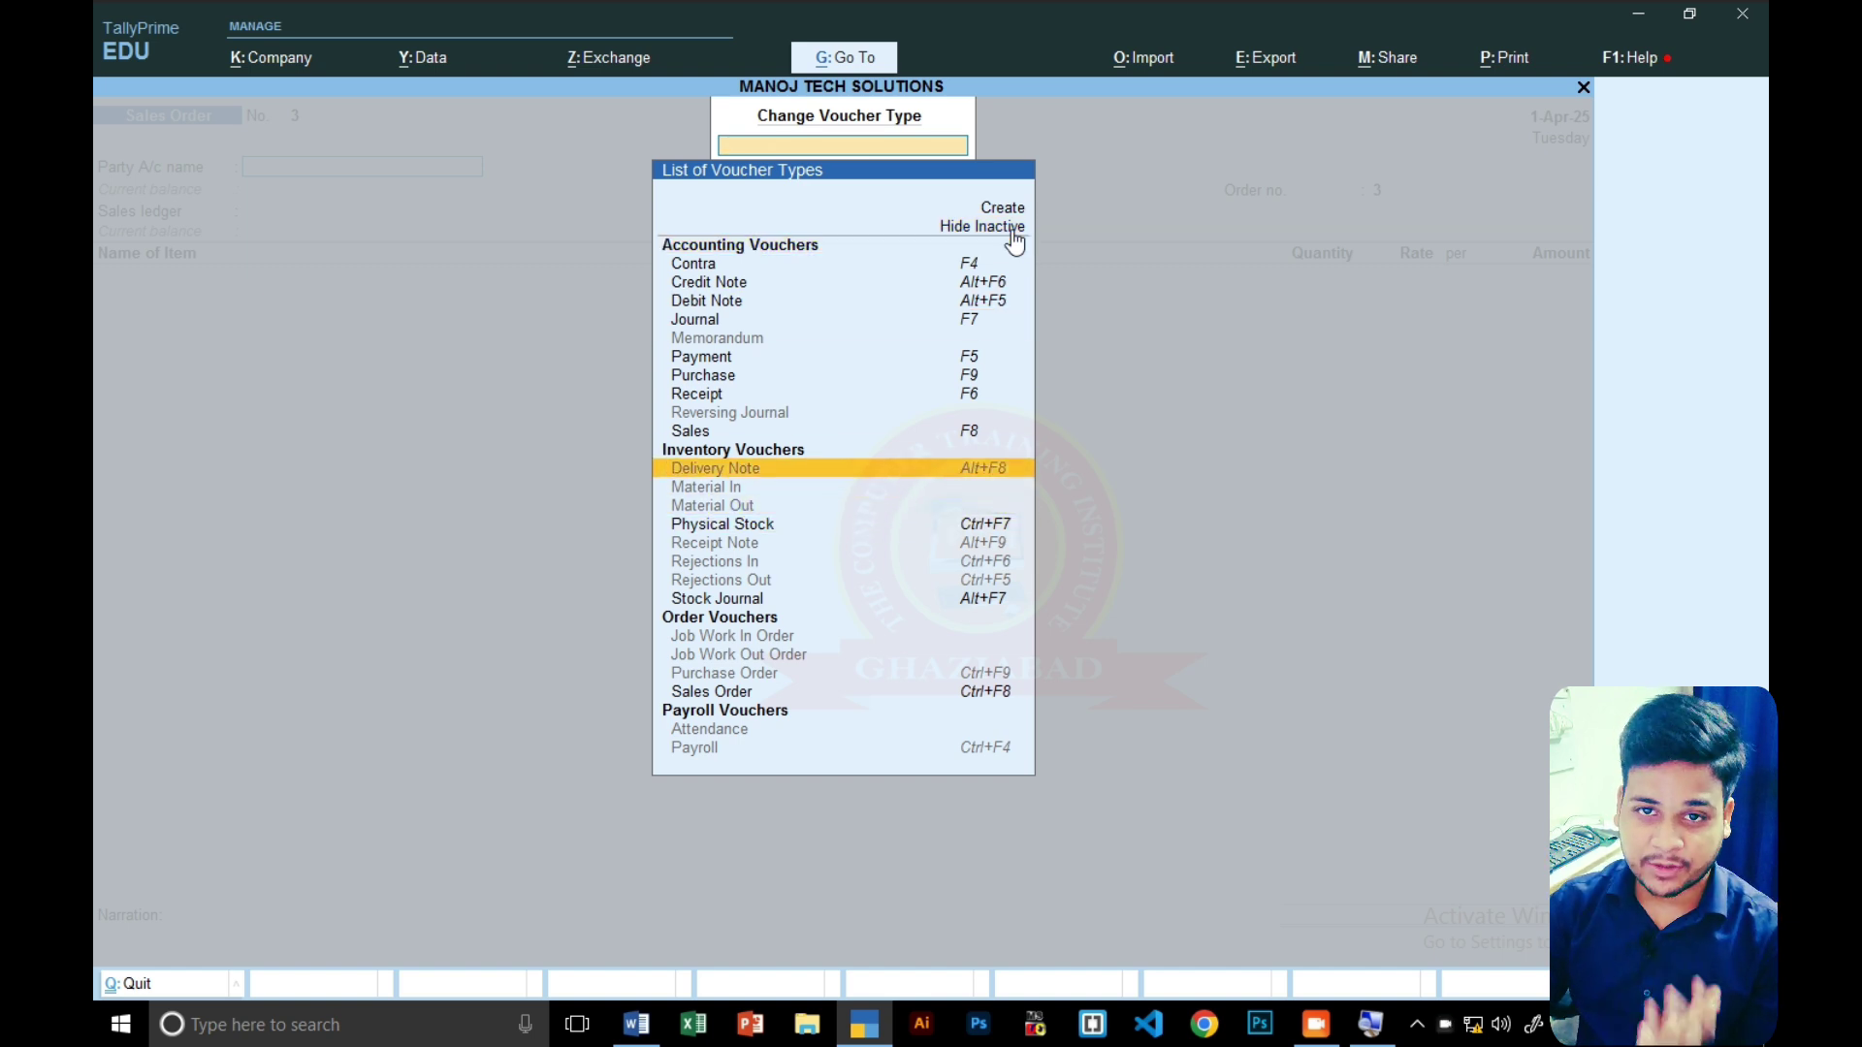
key("Return")
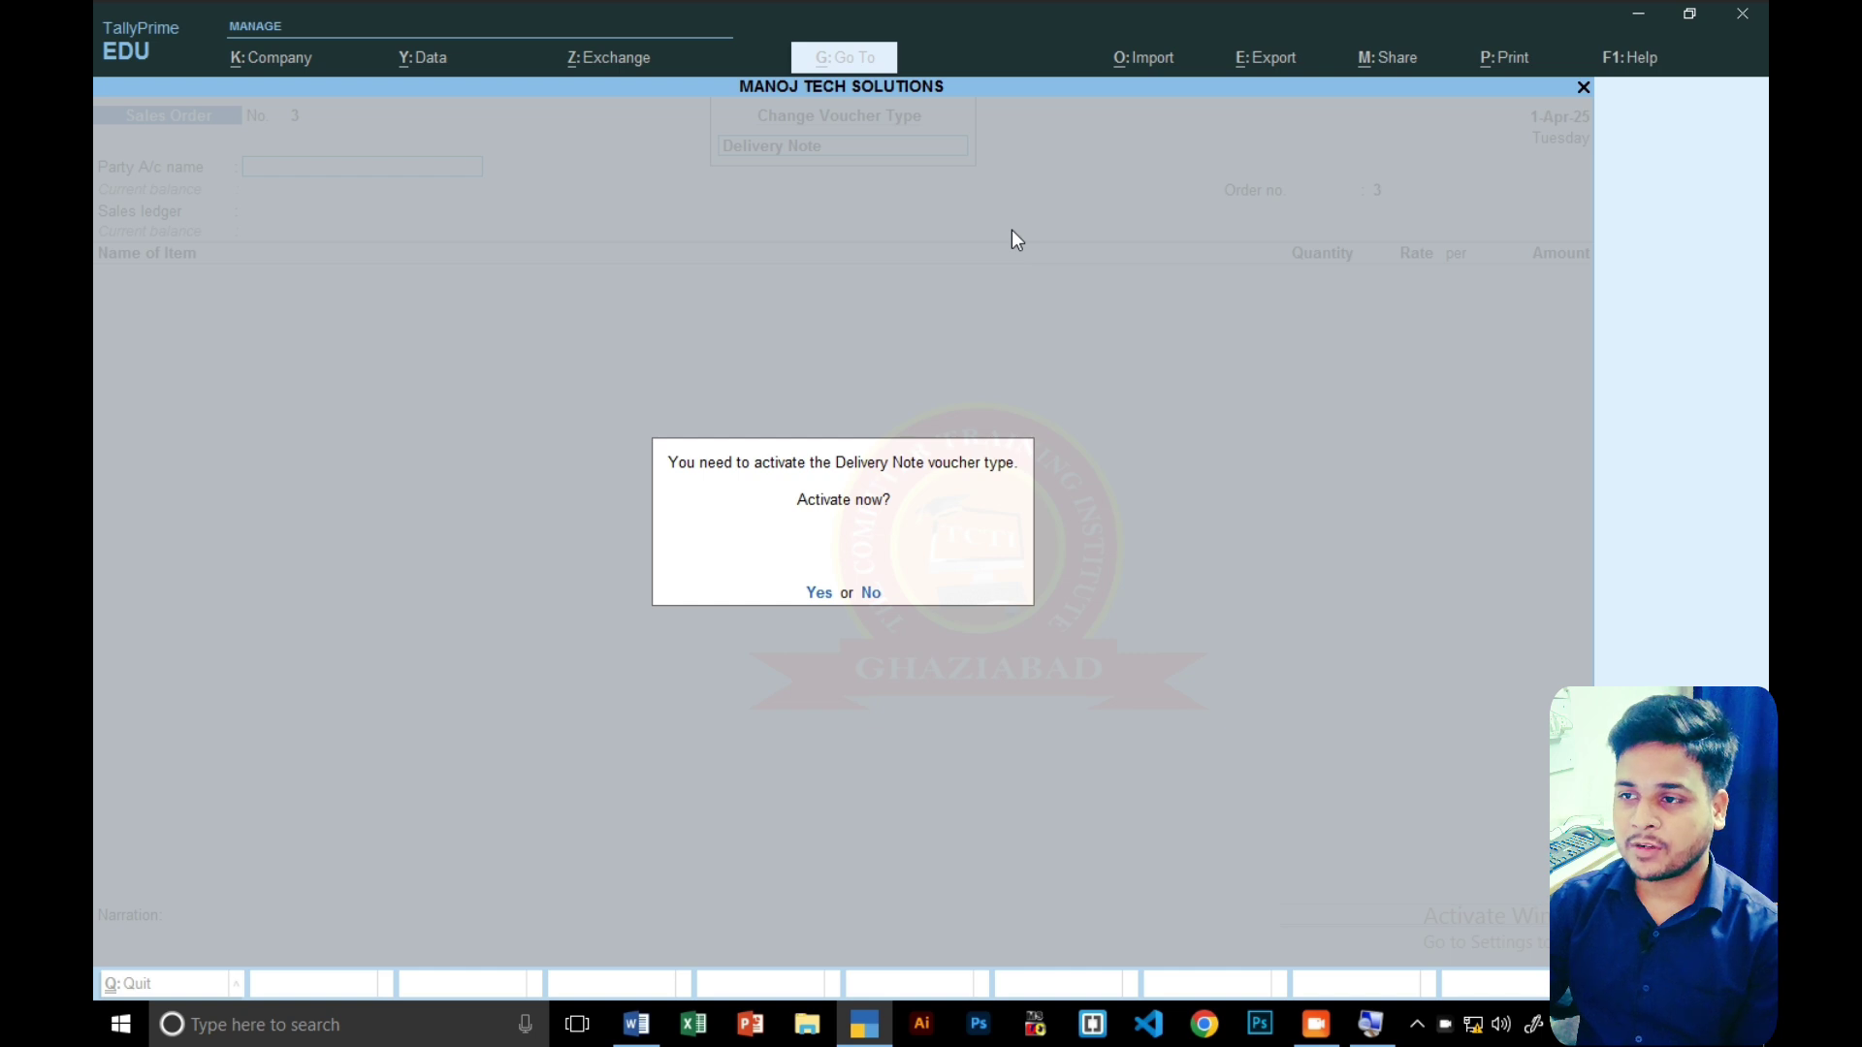
key("y")
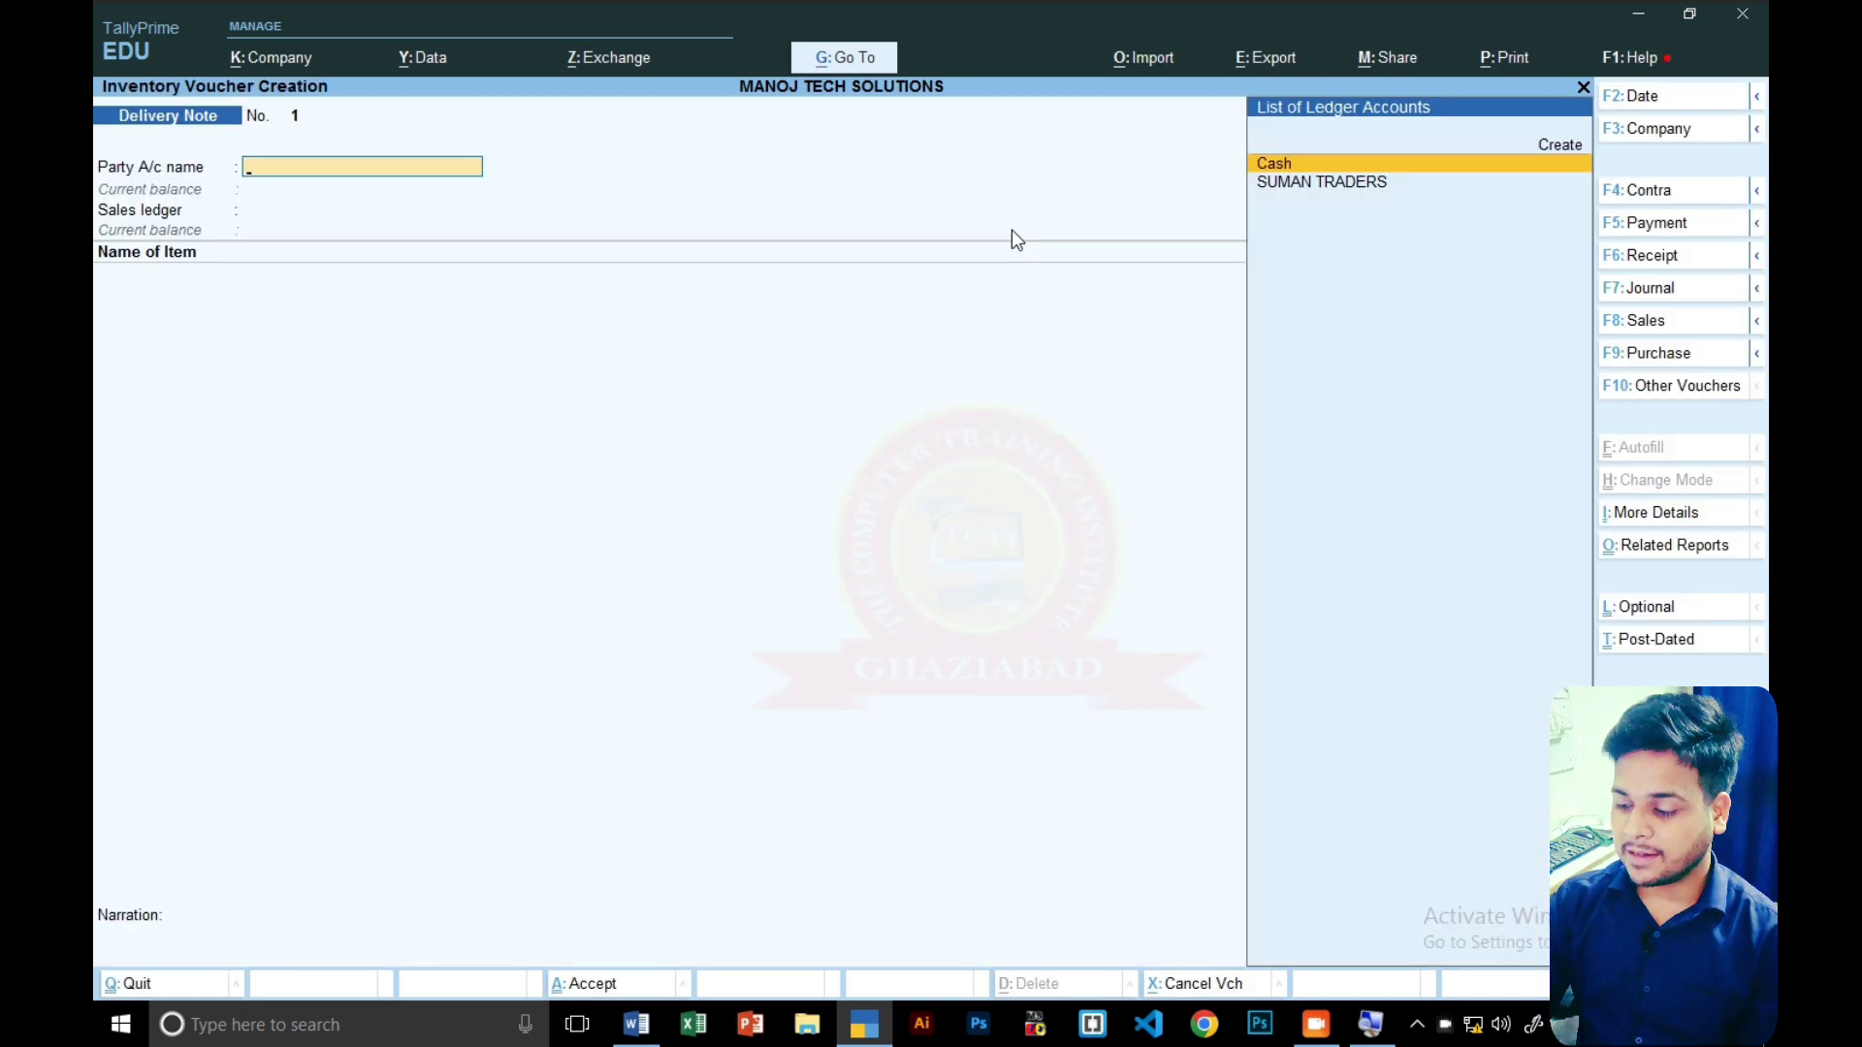
- Create a delivery note for SUMAN TRADERS against order 1, accept its dispatch and party details, and save it
key("Down")
key("Return")
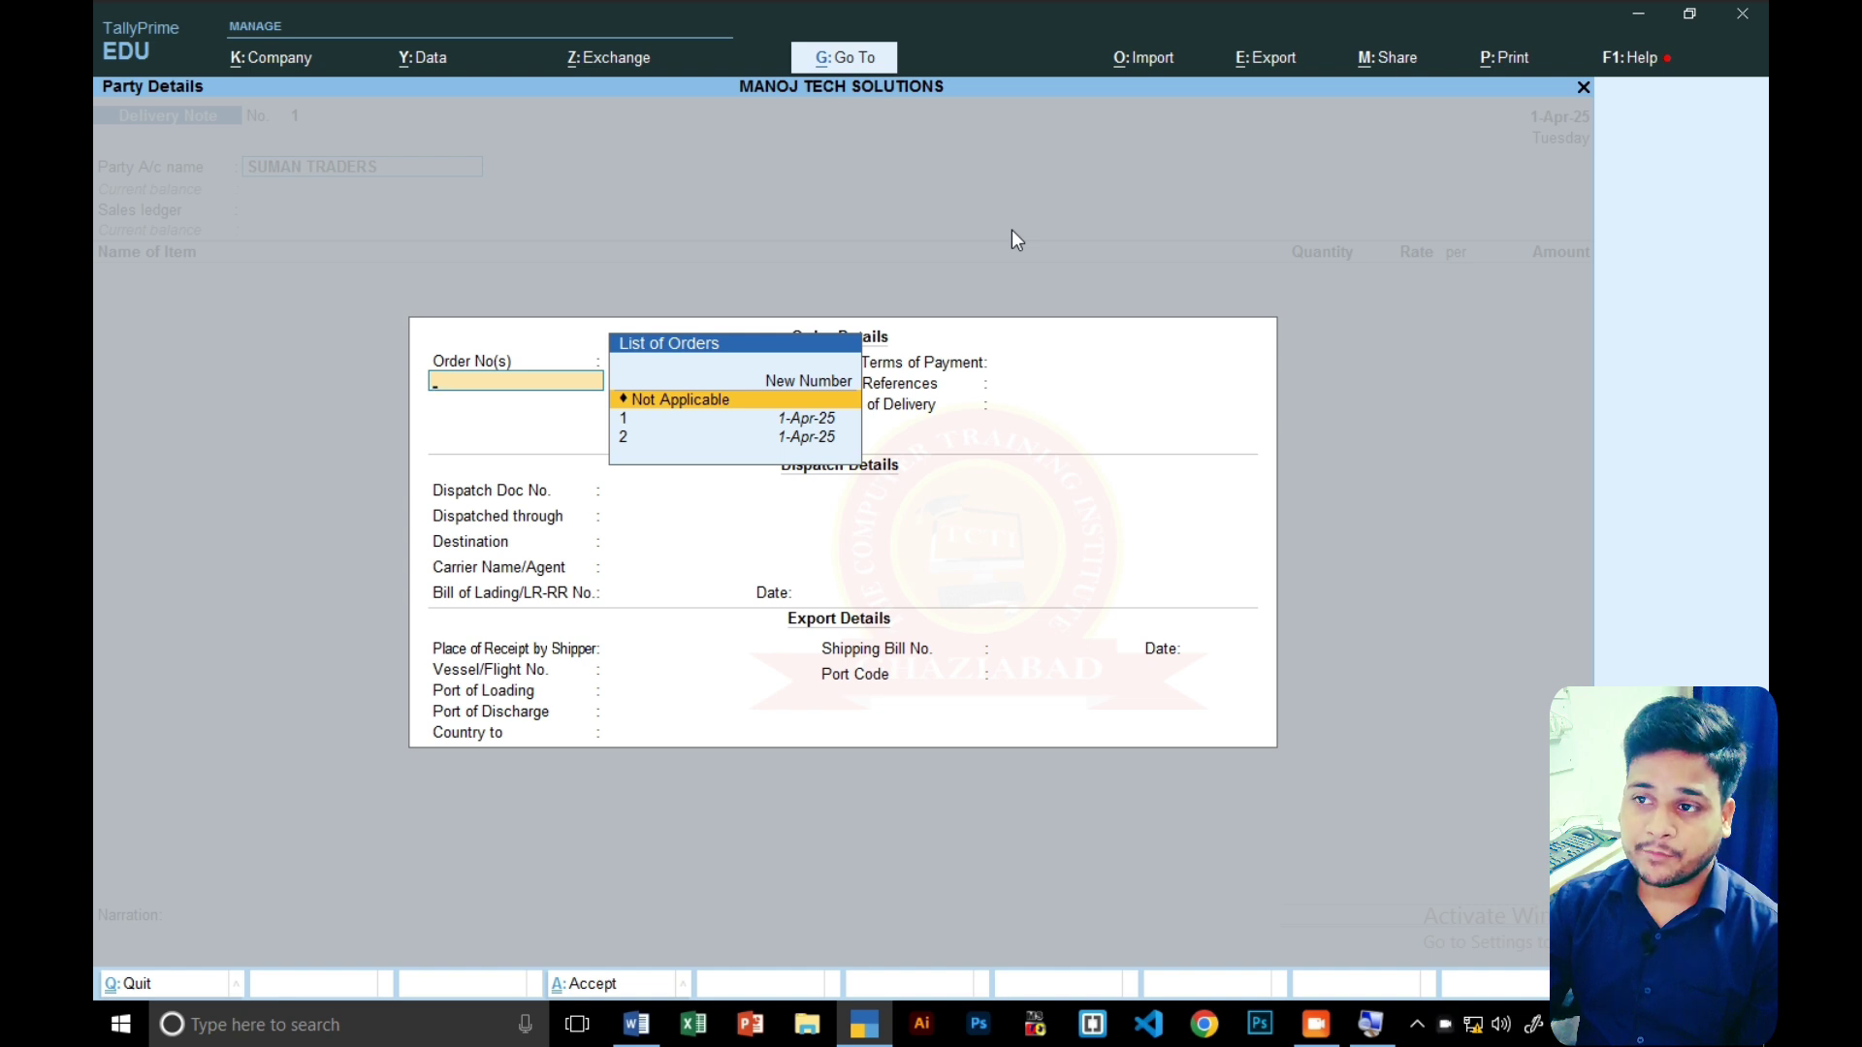
key("Down")
key("Return")
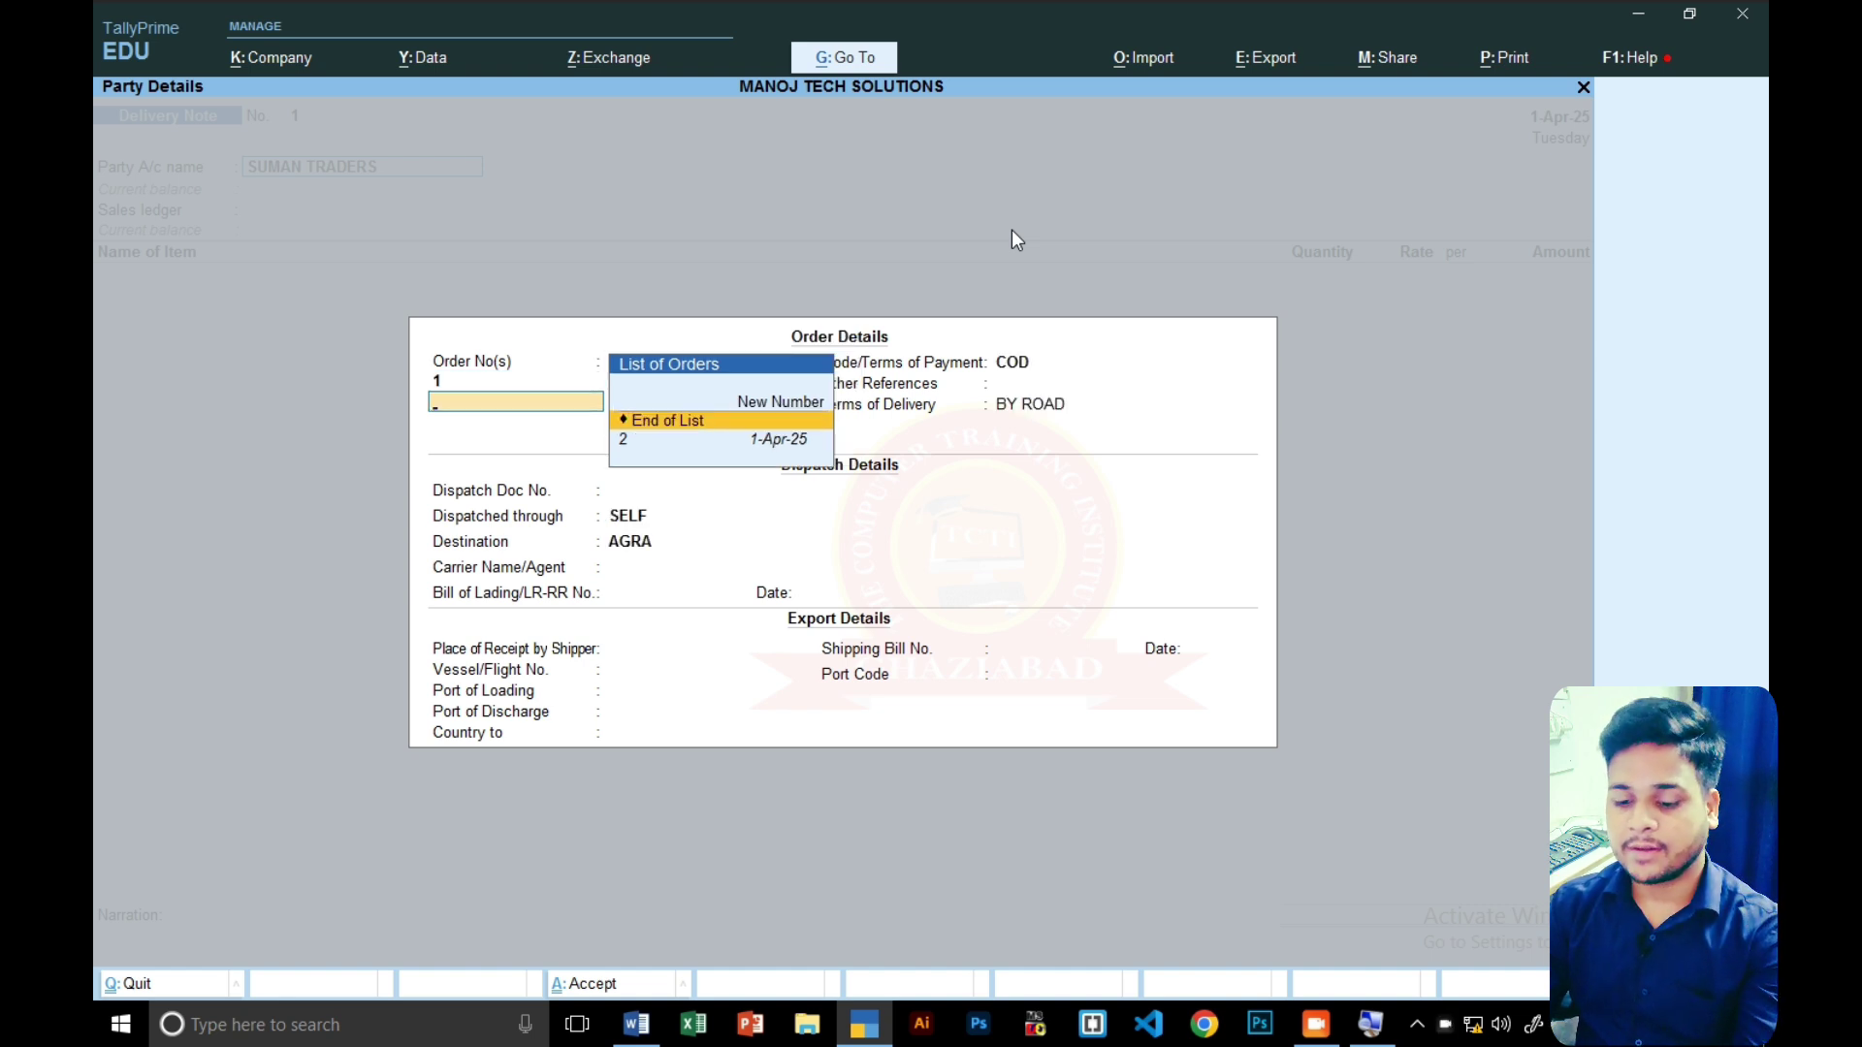
key("Return")
key("ctrl+a")
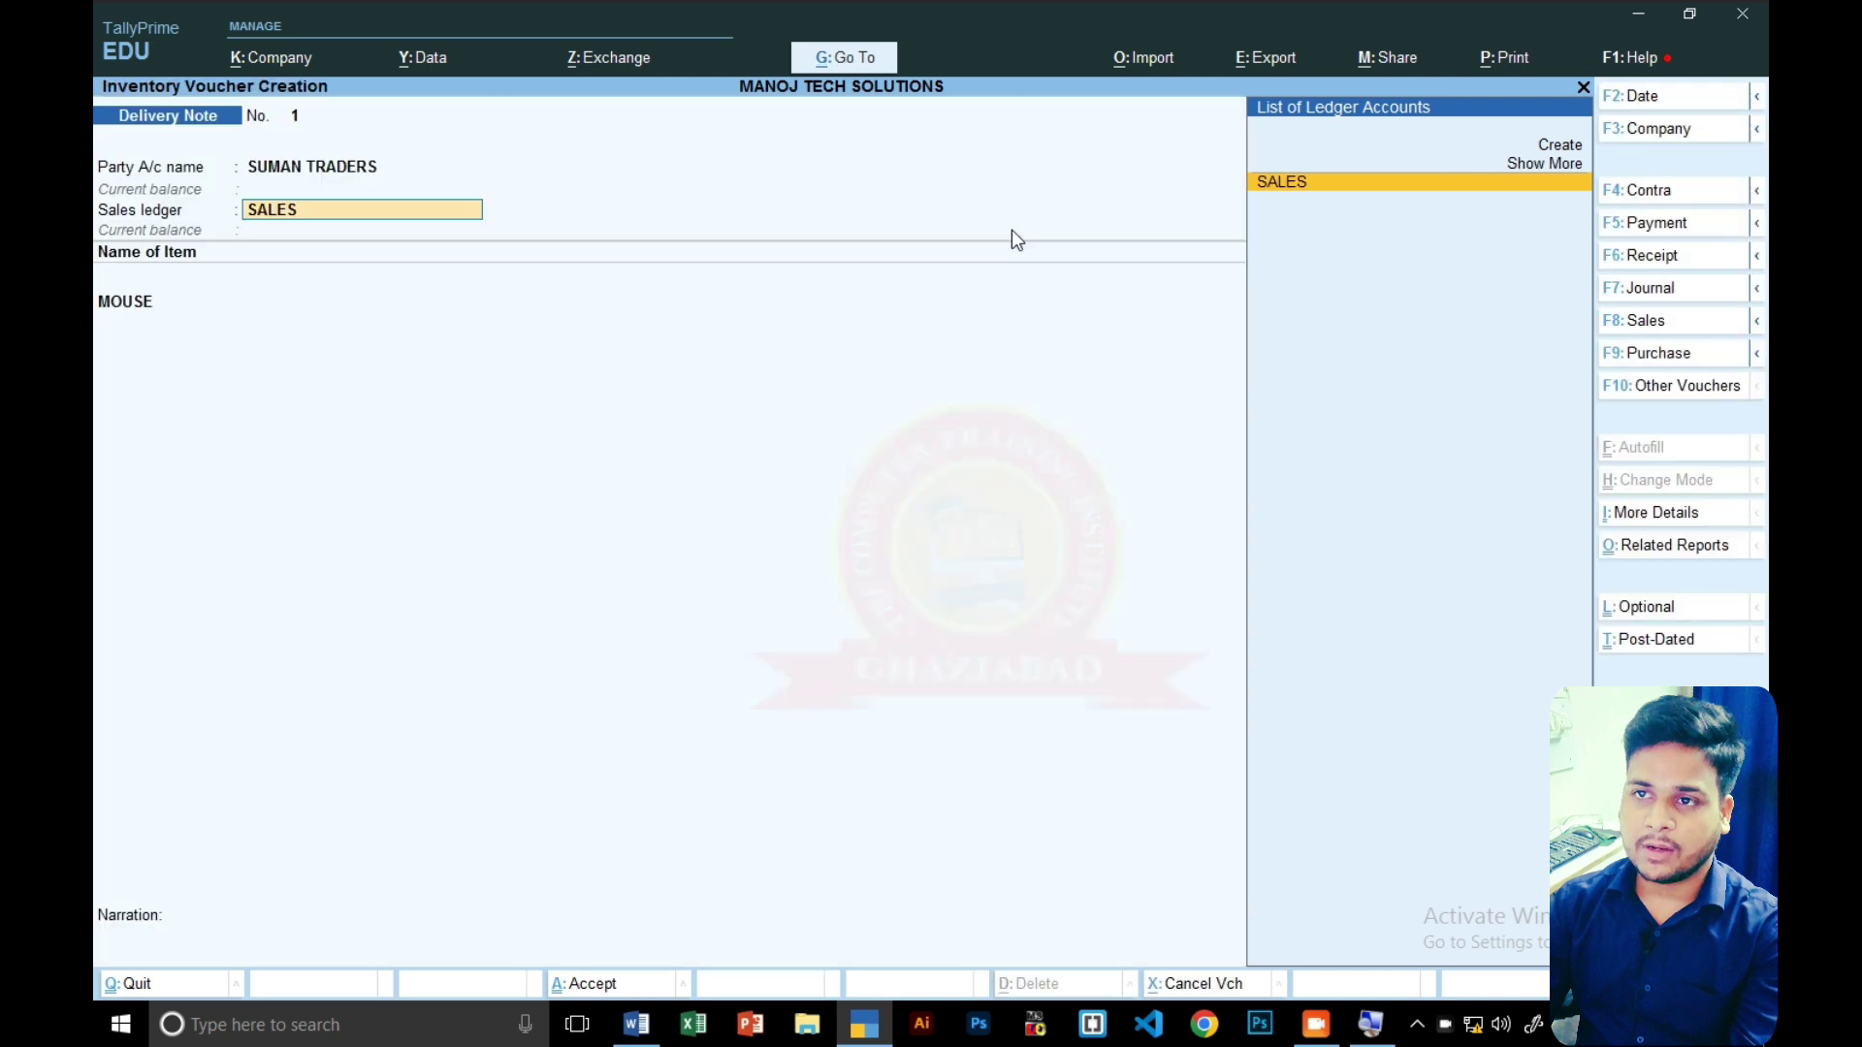
key("ctrl")
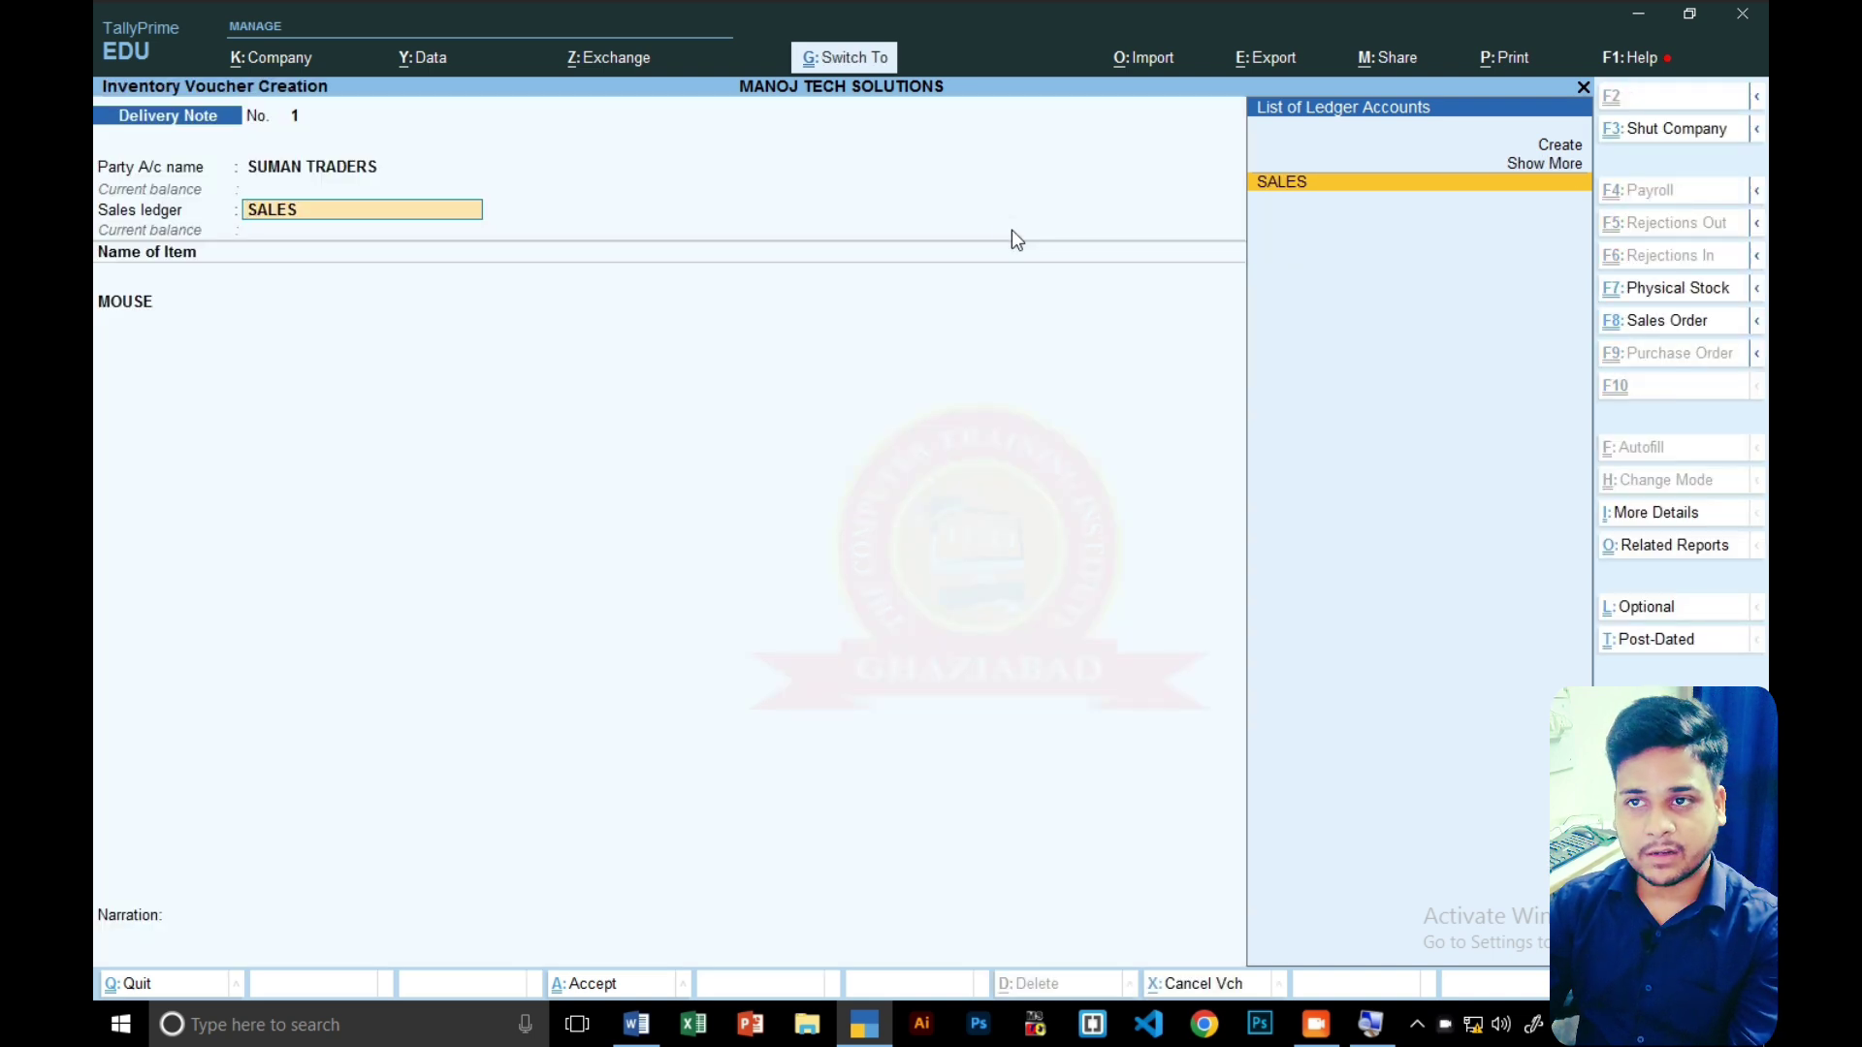
key("ctrl+a")
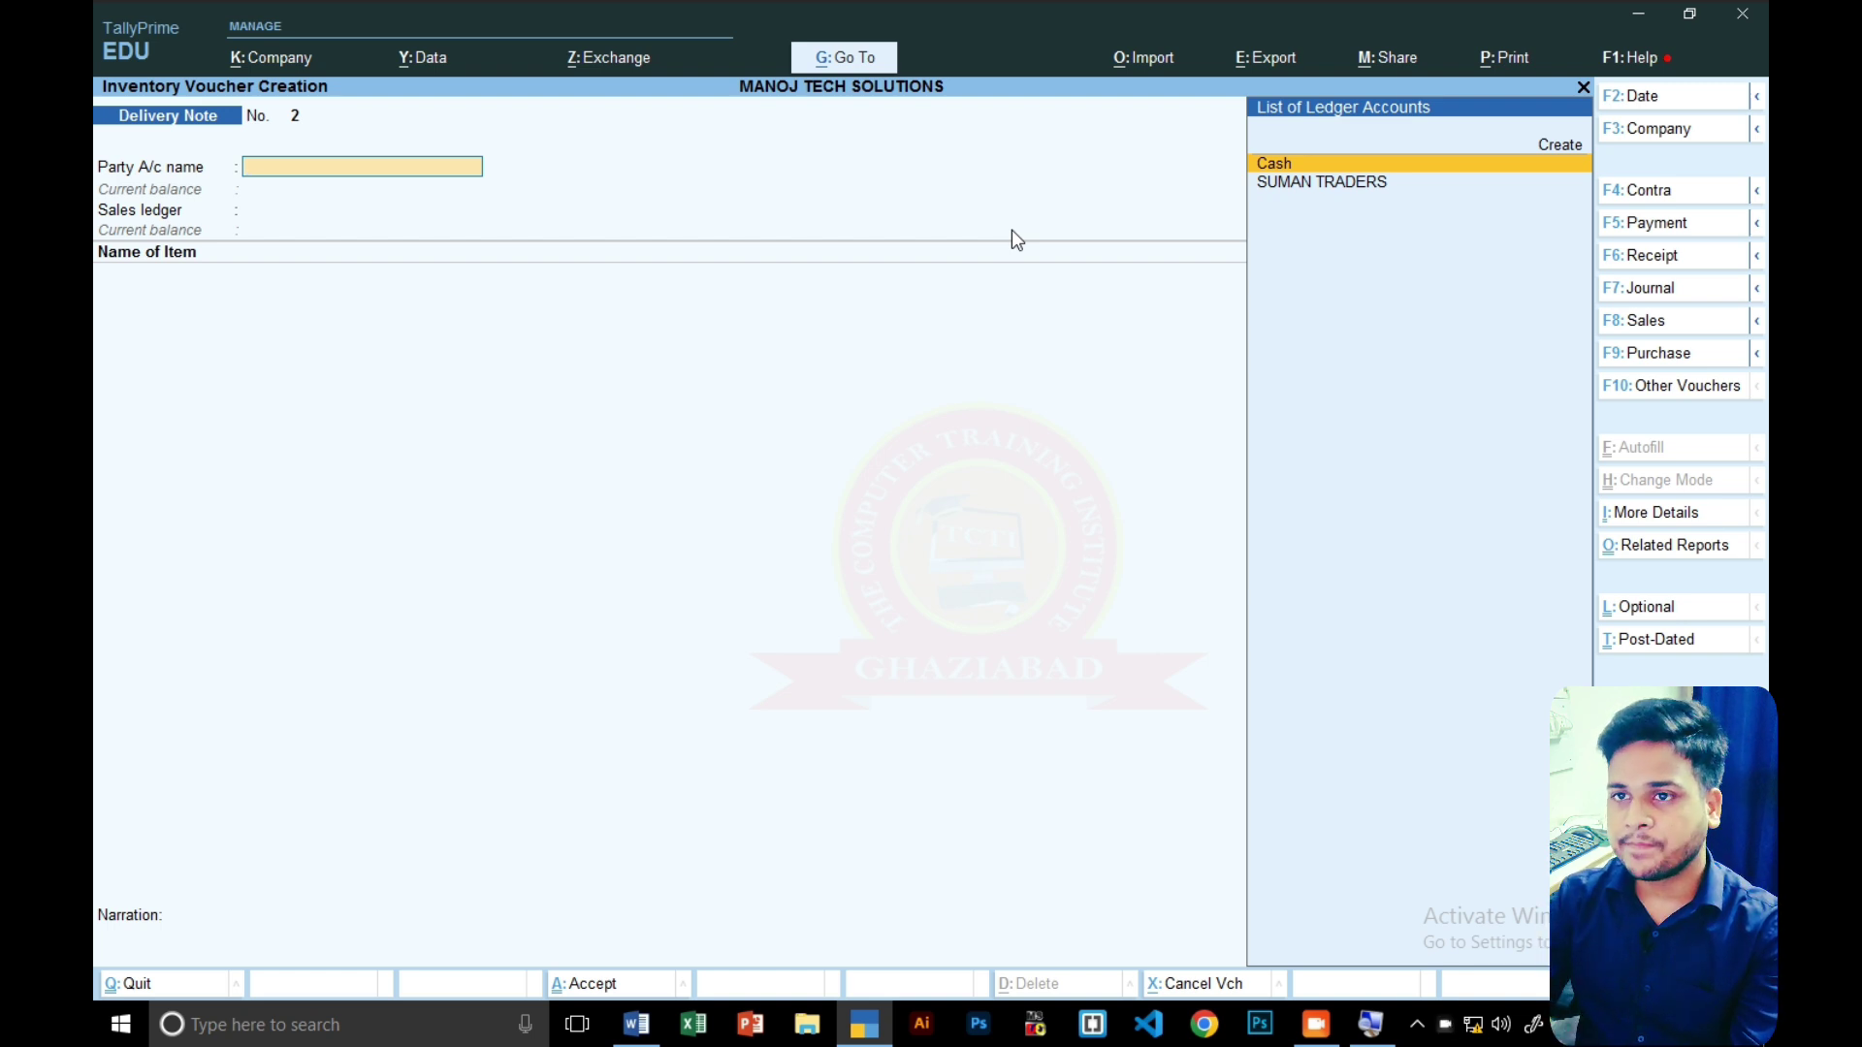
- Record a second delivery note for SUMAN TRADERS against order 2 and save it with the SALES ledger
key("Down")
key("Return")
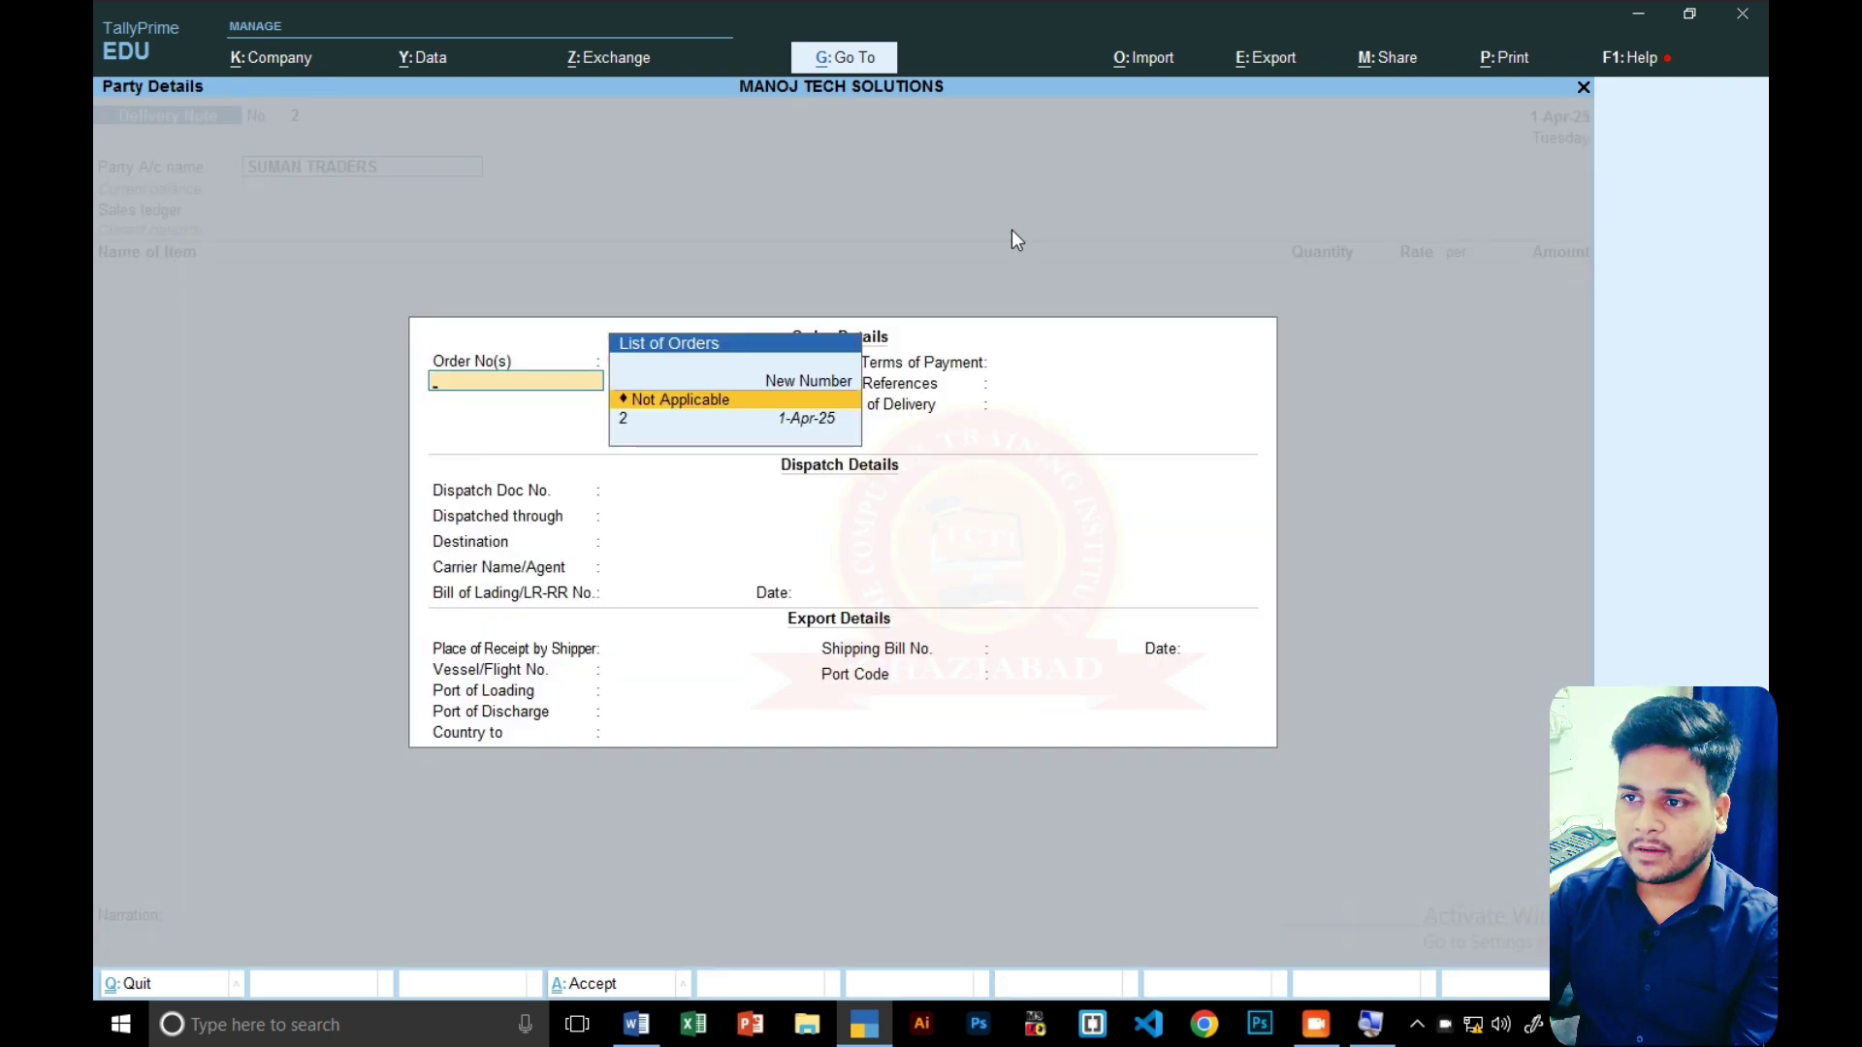
key("Down")
key("Return")
key("Return")
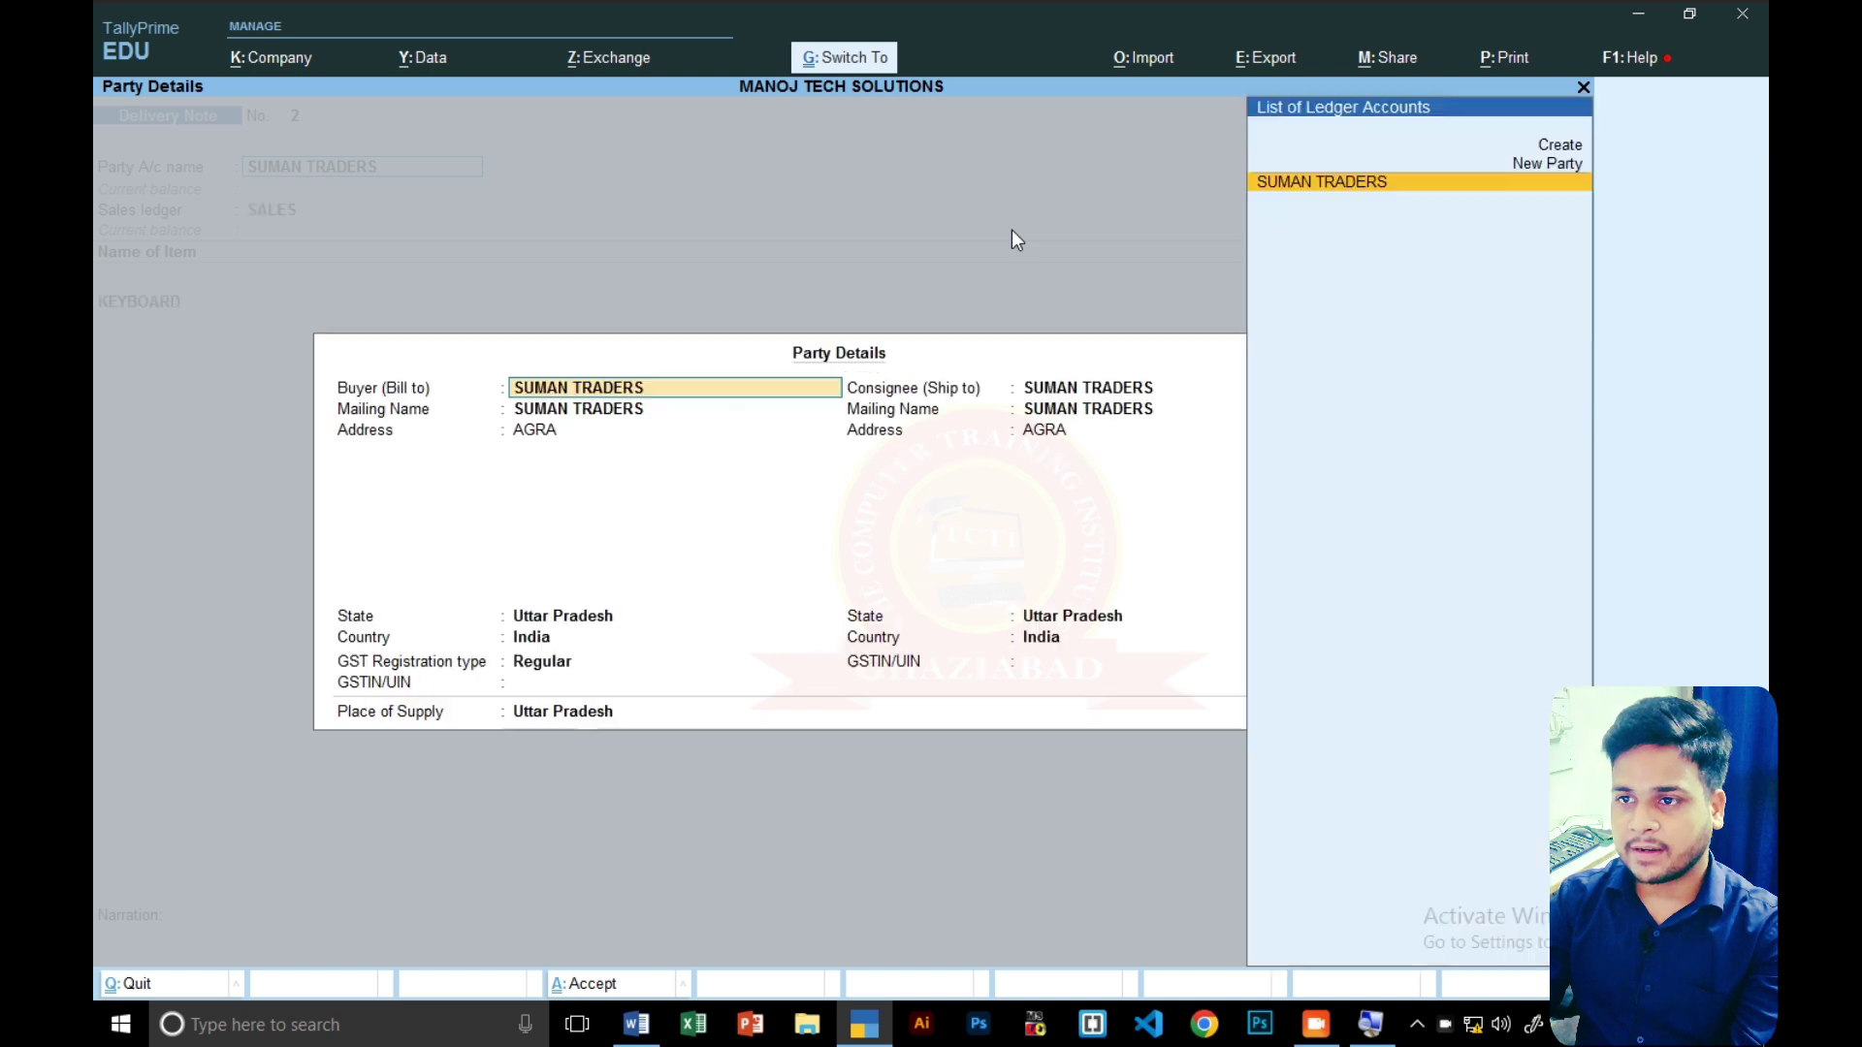
key("ctrl+a")
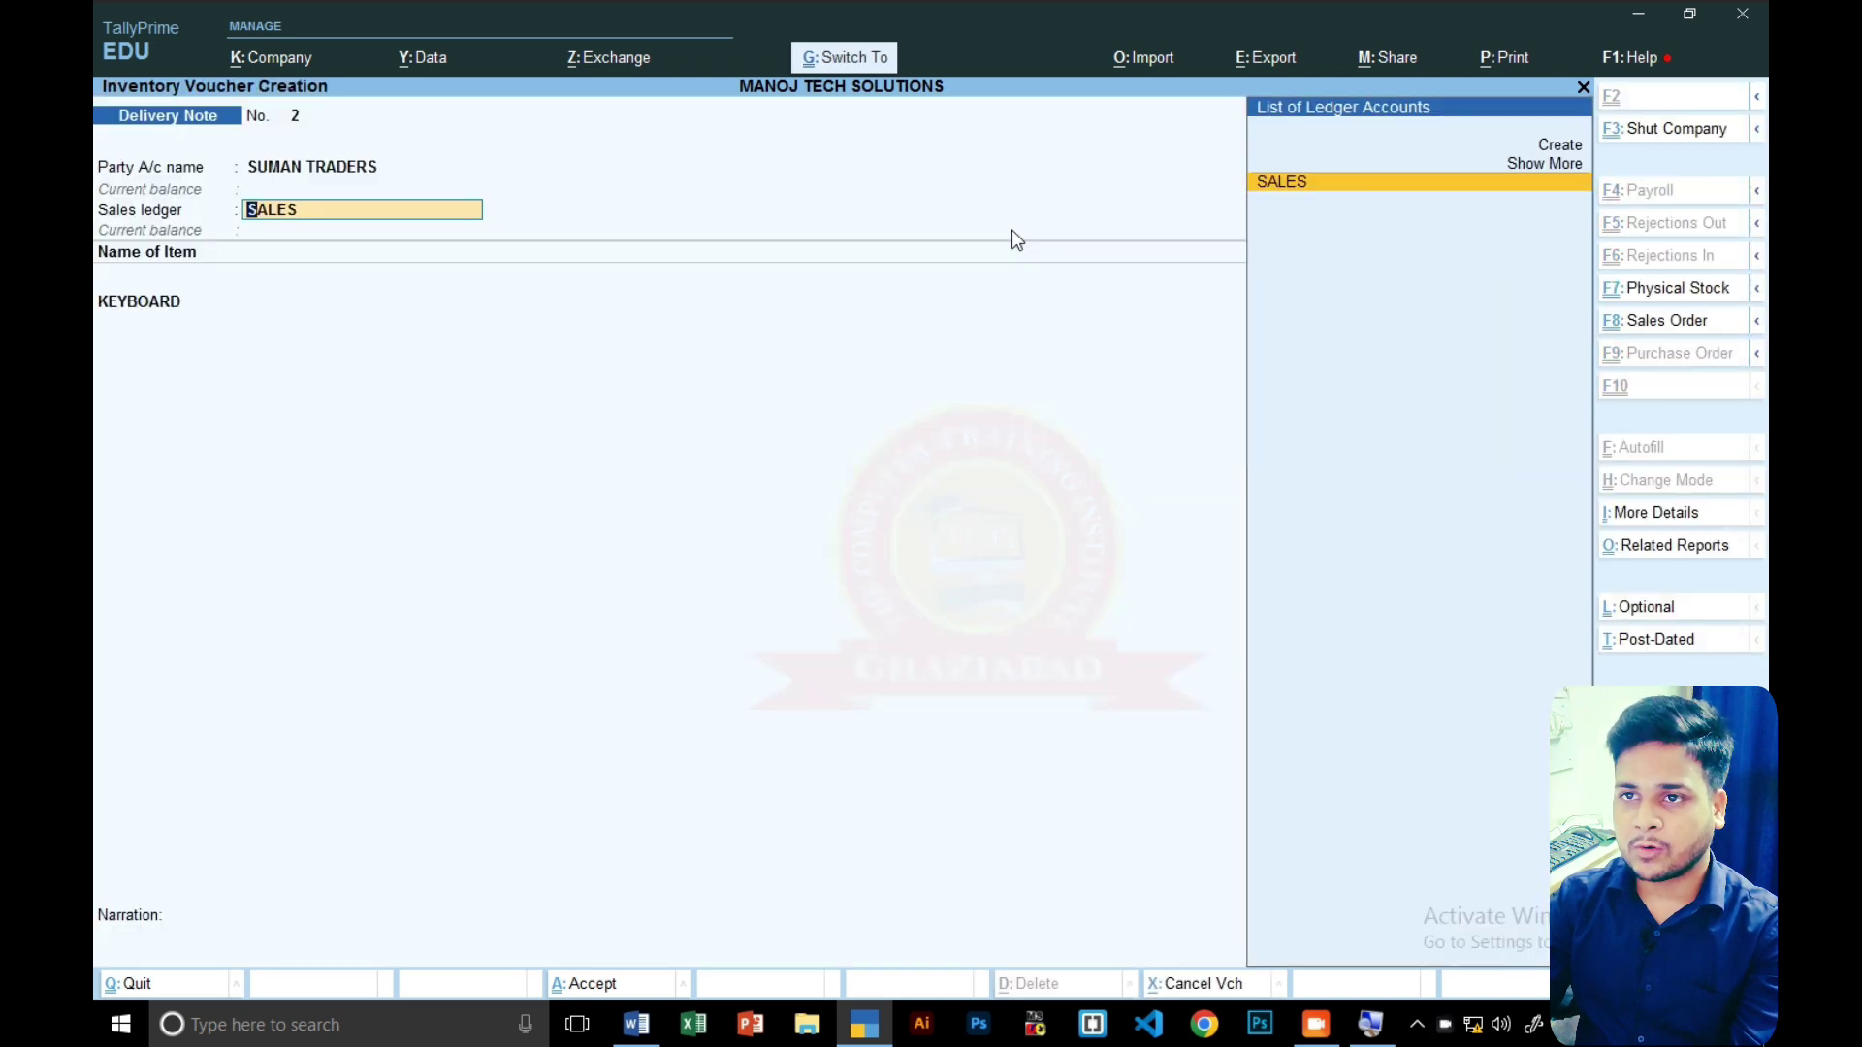
key("ctrl+a")
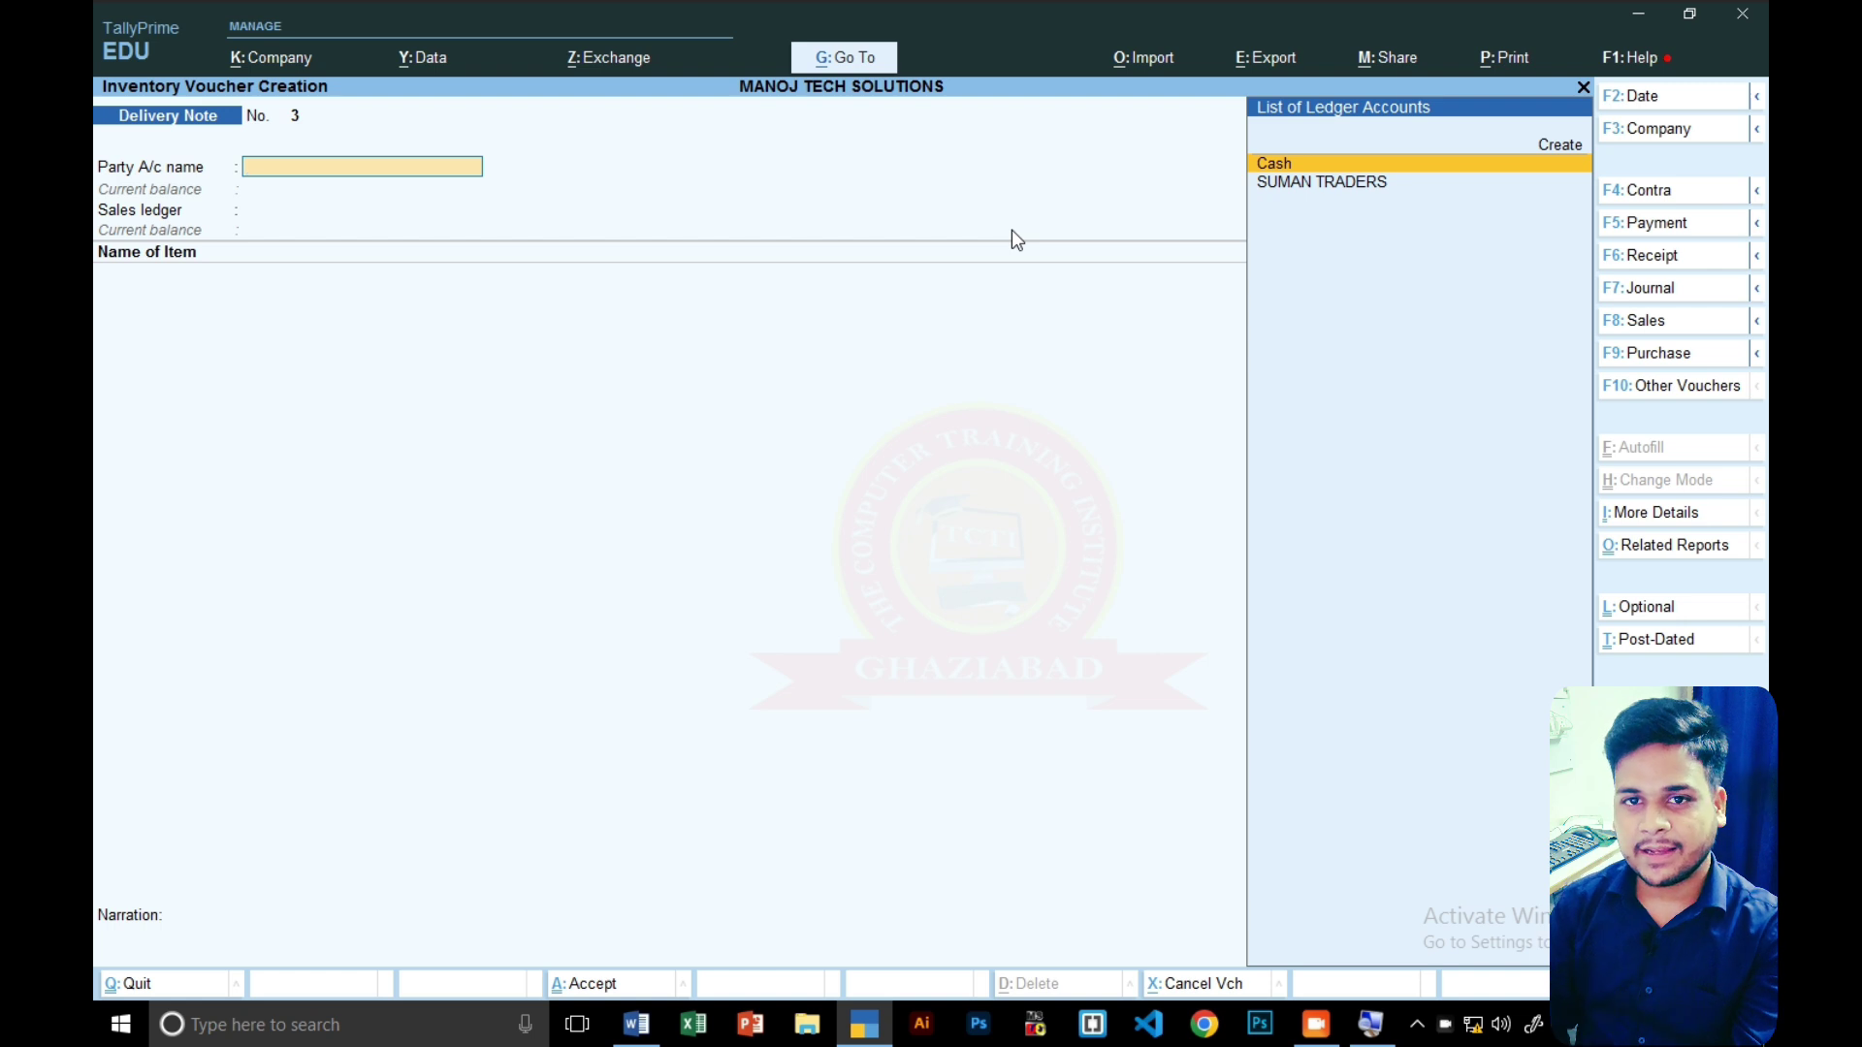
- Leave delivery note creation and open the Statements of Inventory under Display More Reports
key("Escape")
key("y")
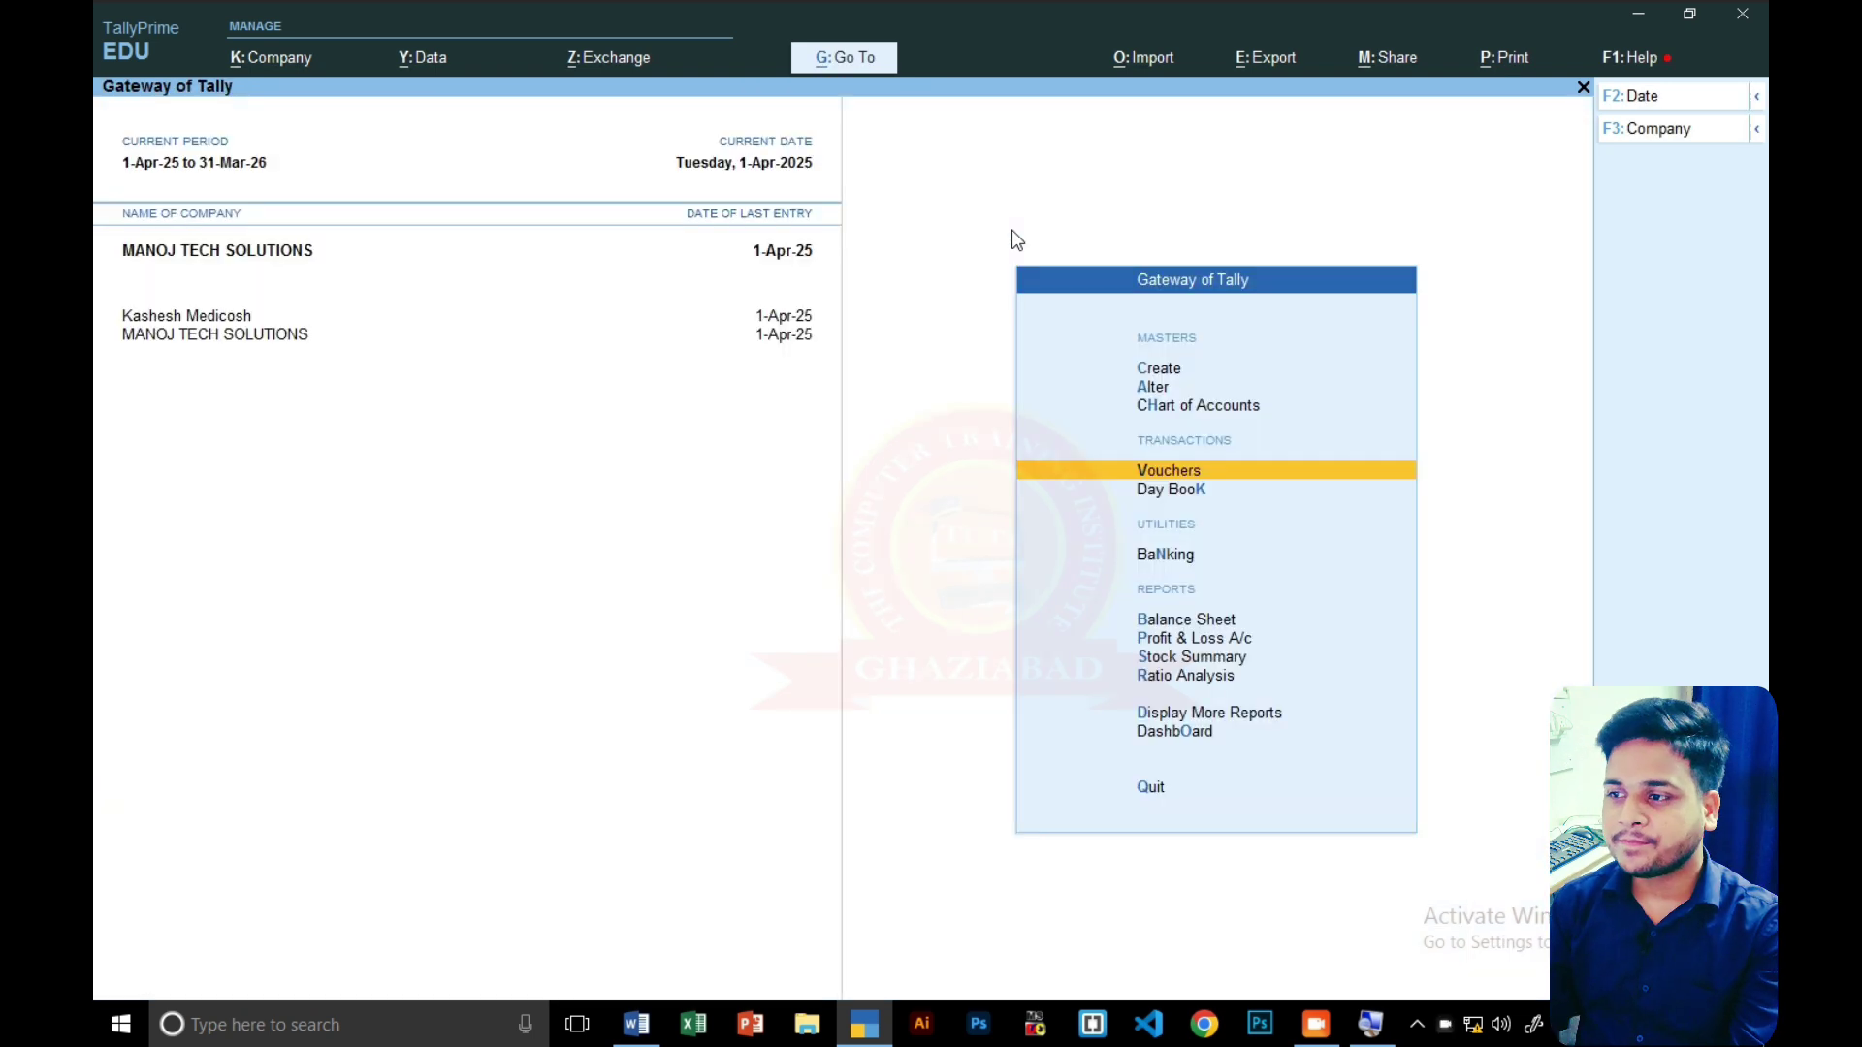
key("Down")
key("Down")
key("Down")
key("Down")
key("Down")
key("Down")
key("Down")
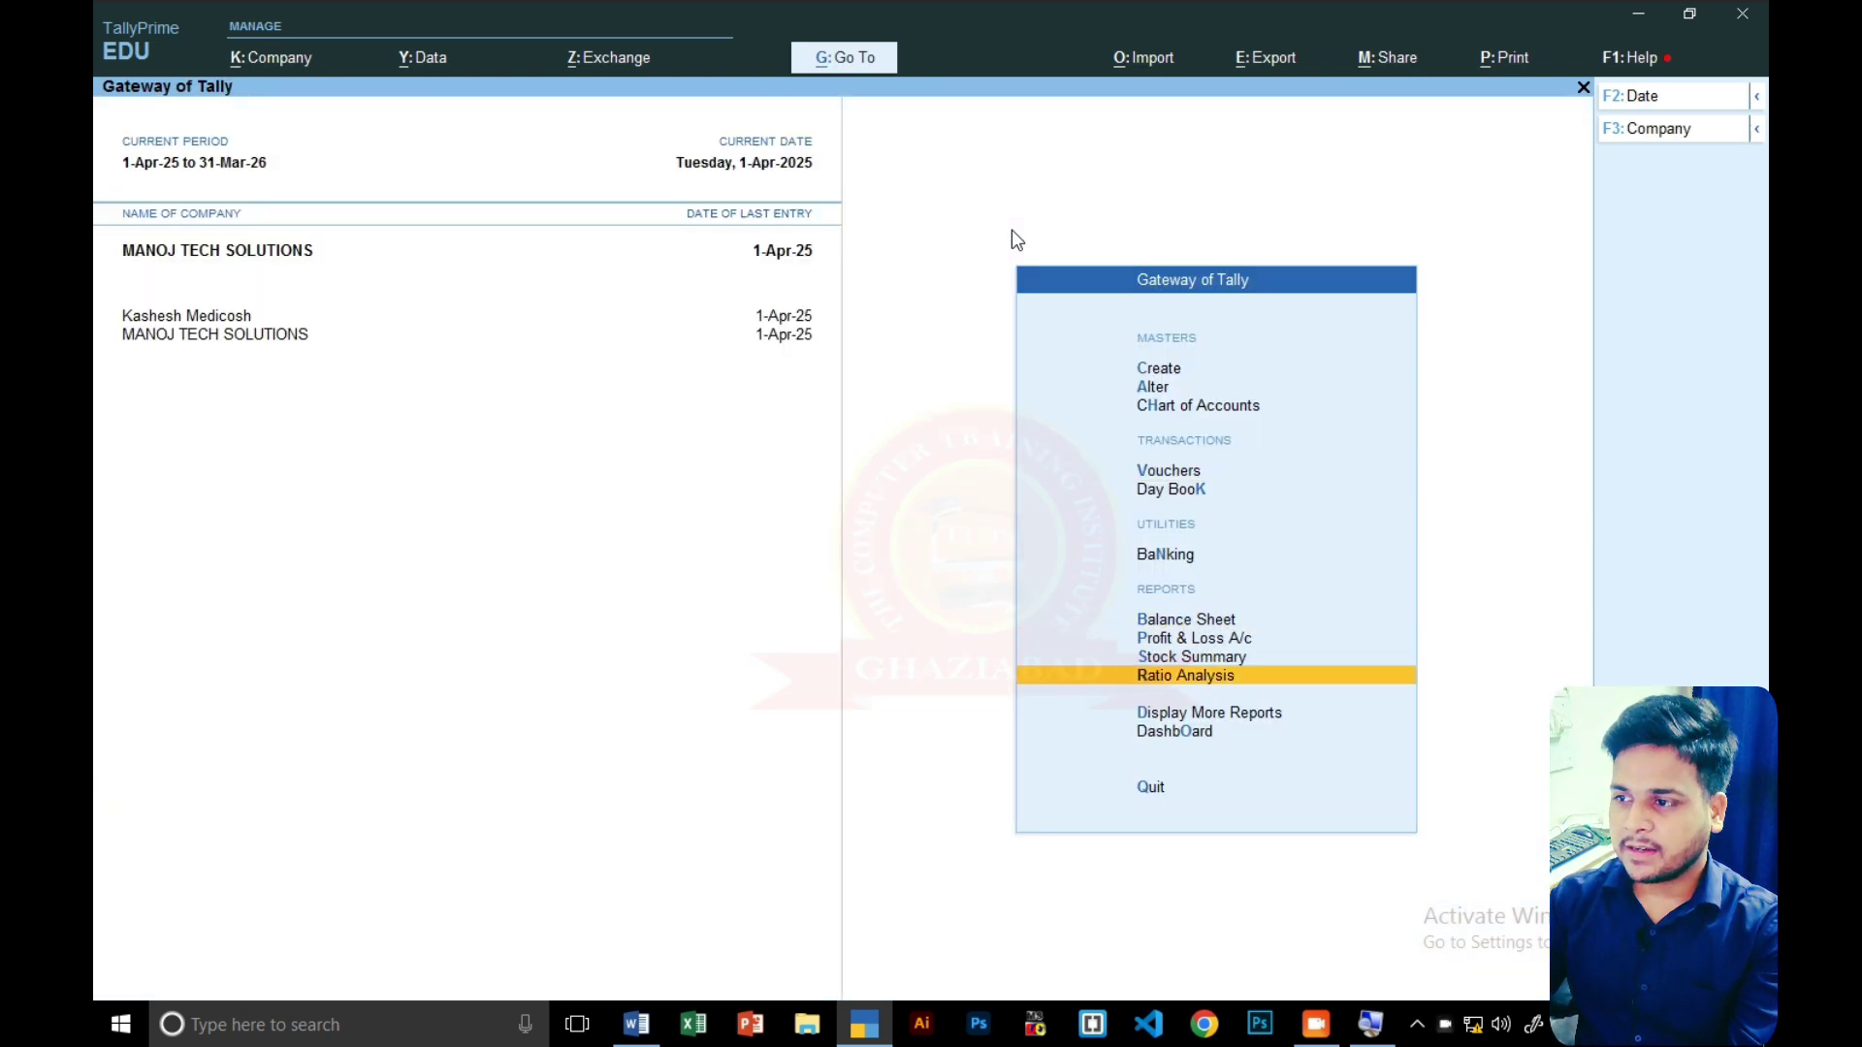
key("Return")
key("Down")
key("Down")
key("Down")
key("Down")
key("Down")
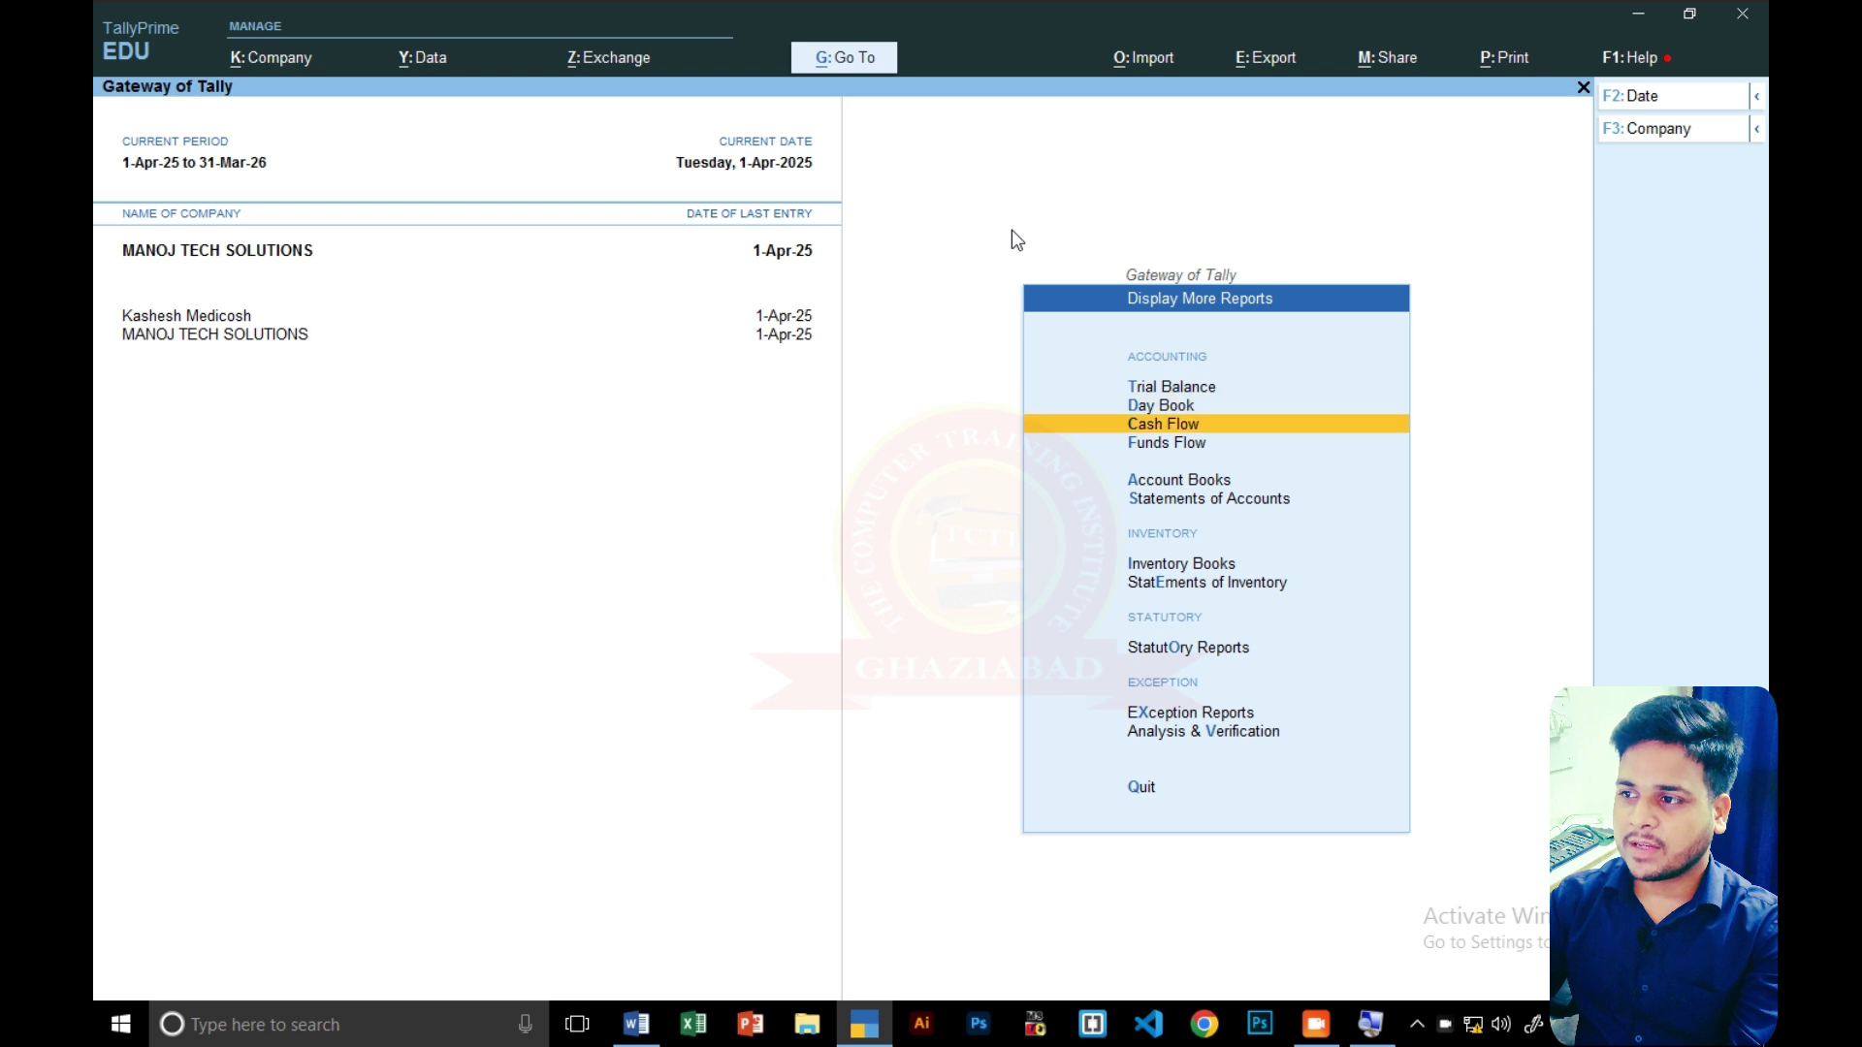
key("Down")
key("Down")
key("Return")
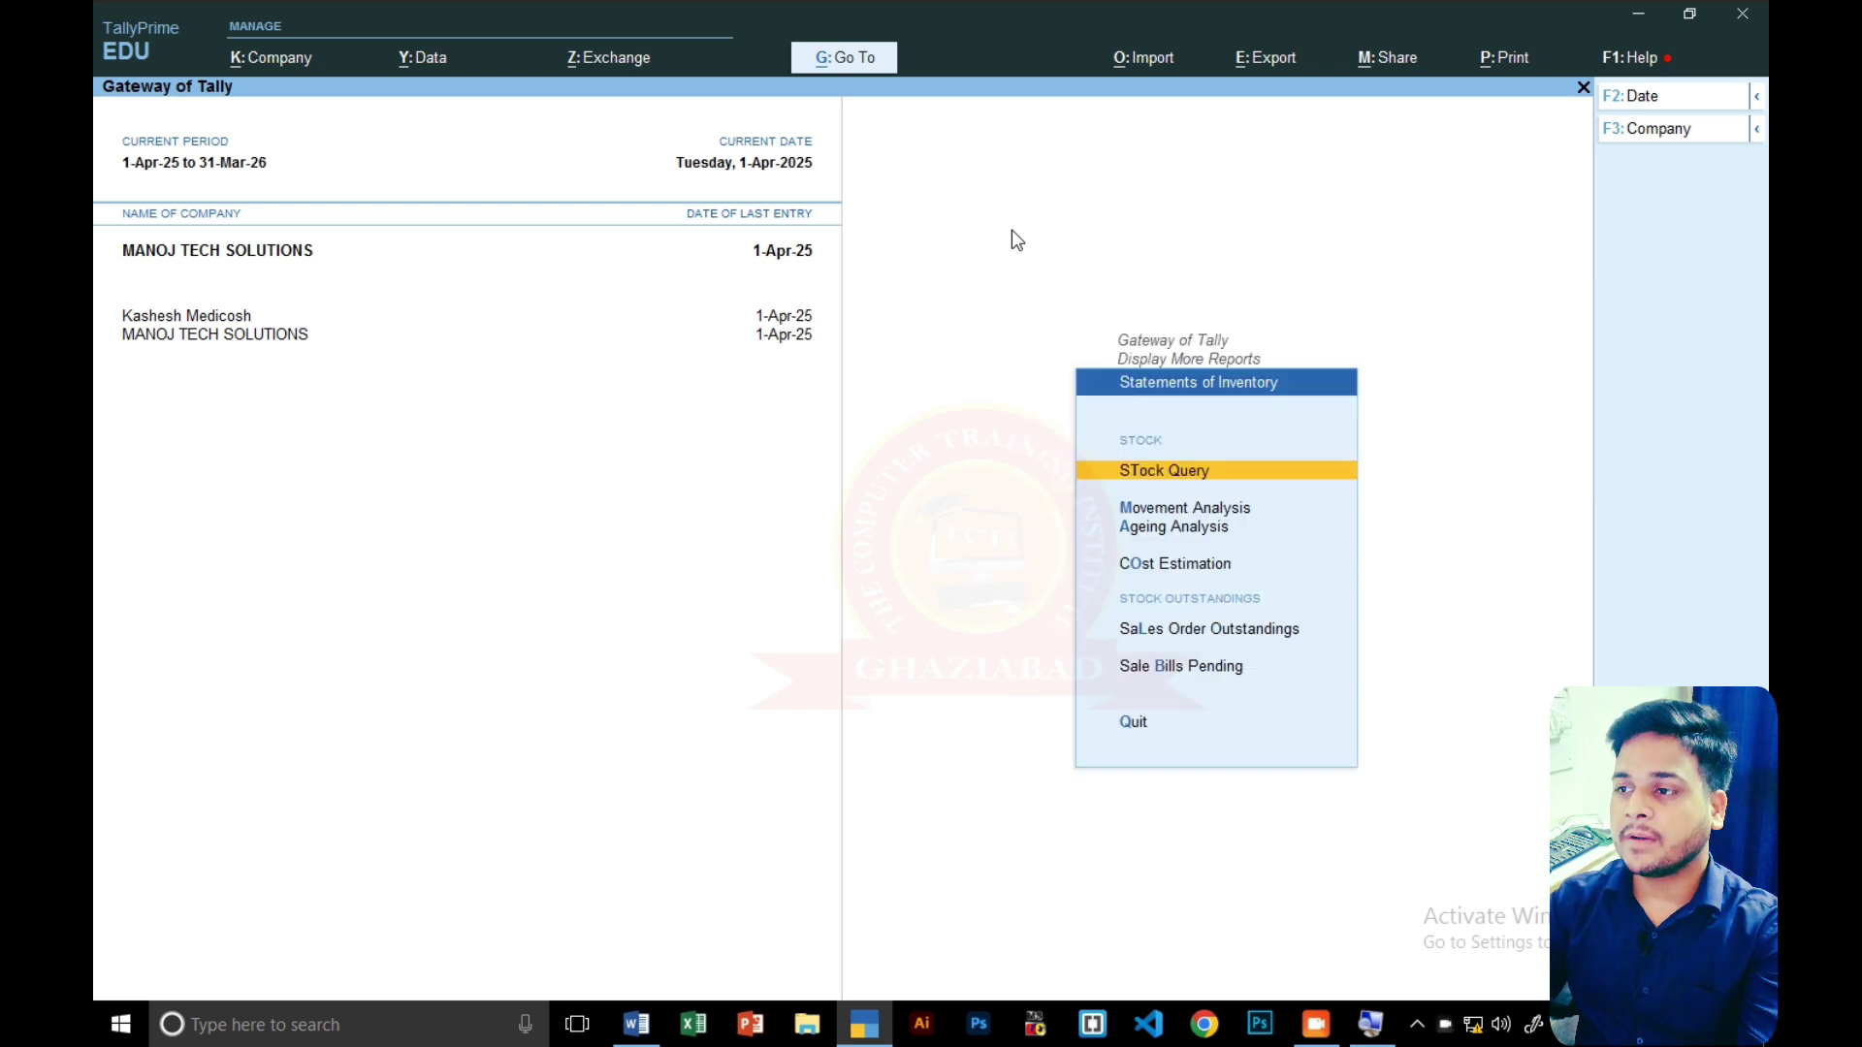
- Check the Sales Order Outstandings by stock group for the Primary group
key("Down")
key("Down")
key("Down")
key("Down")
key("Down")
key("Up")
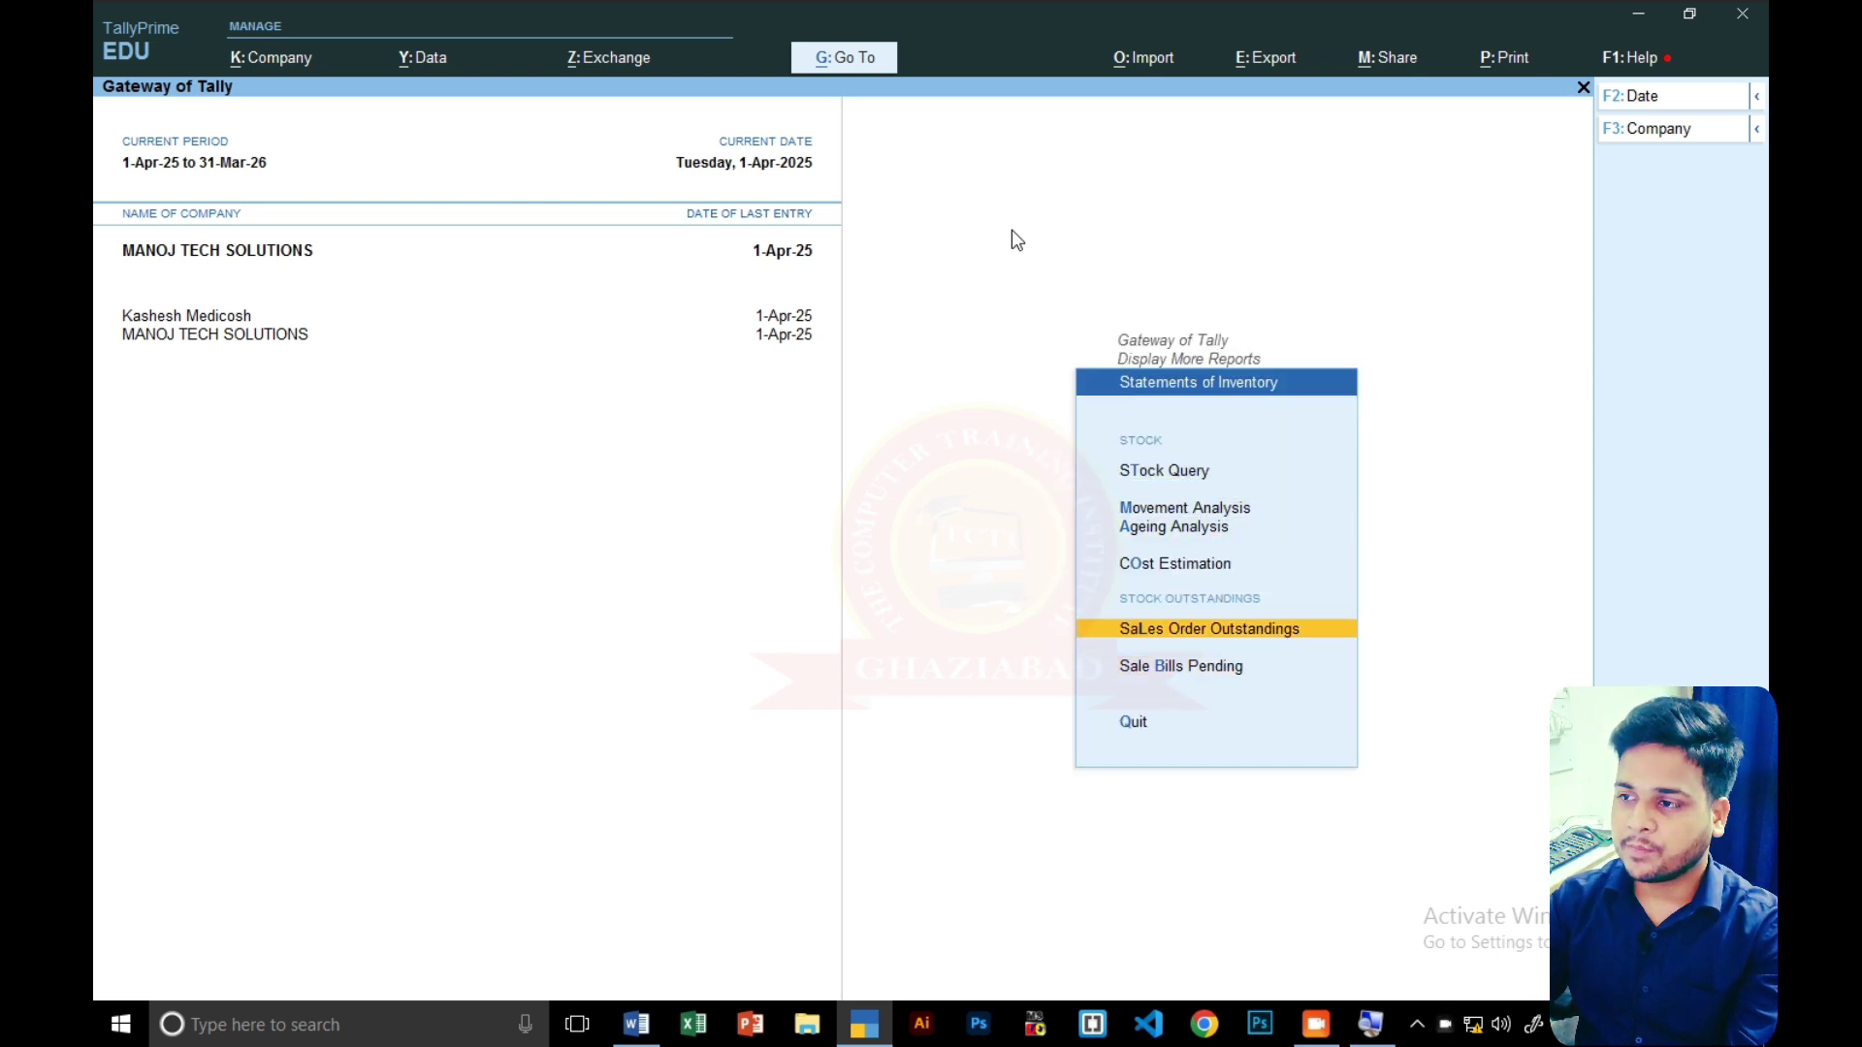
key("Return")
key("Return")
key("Return")
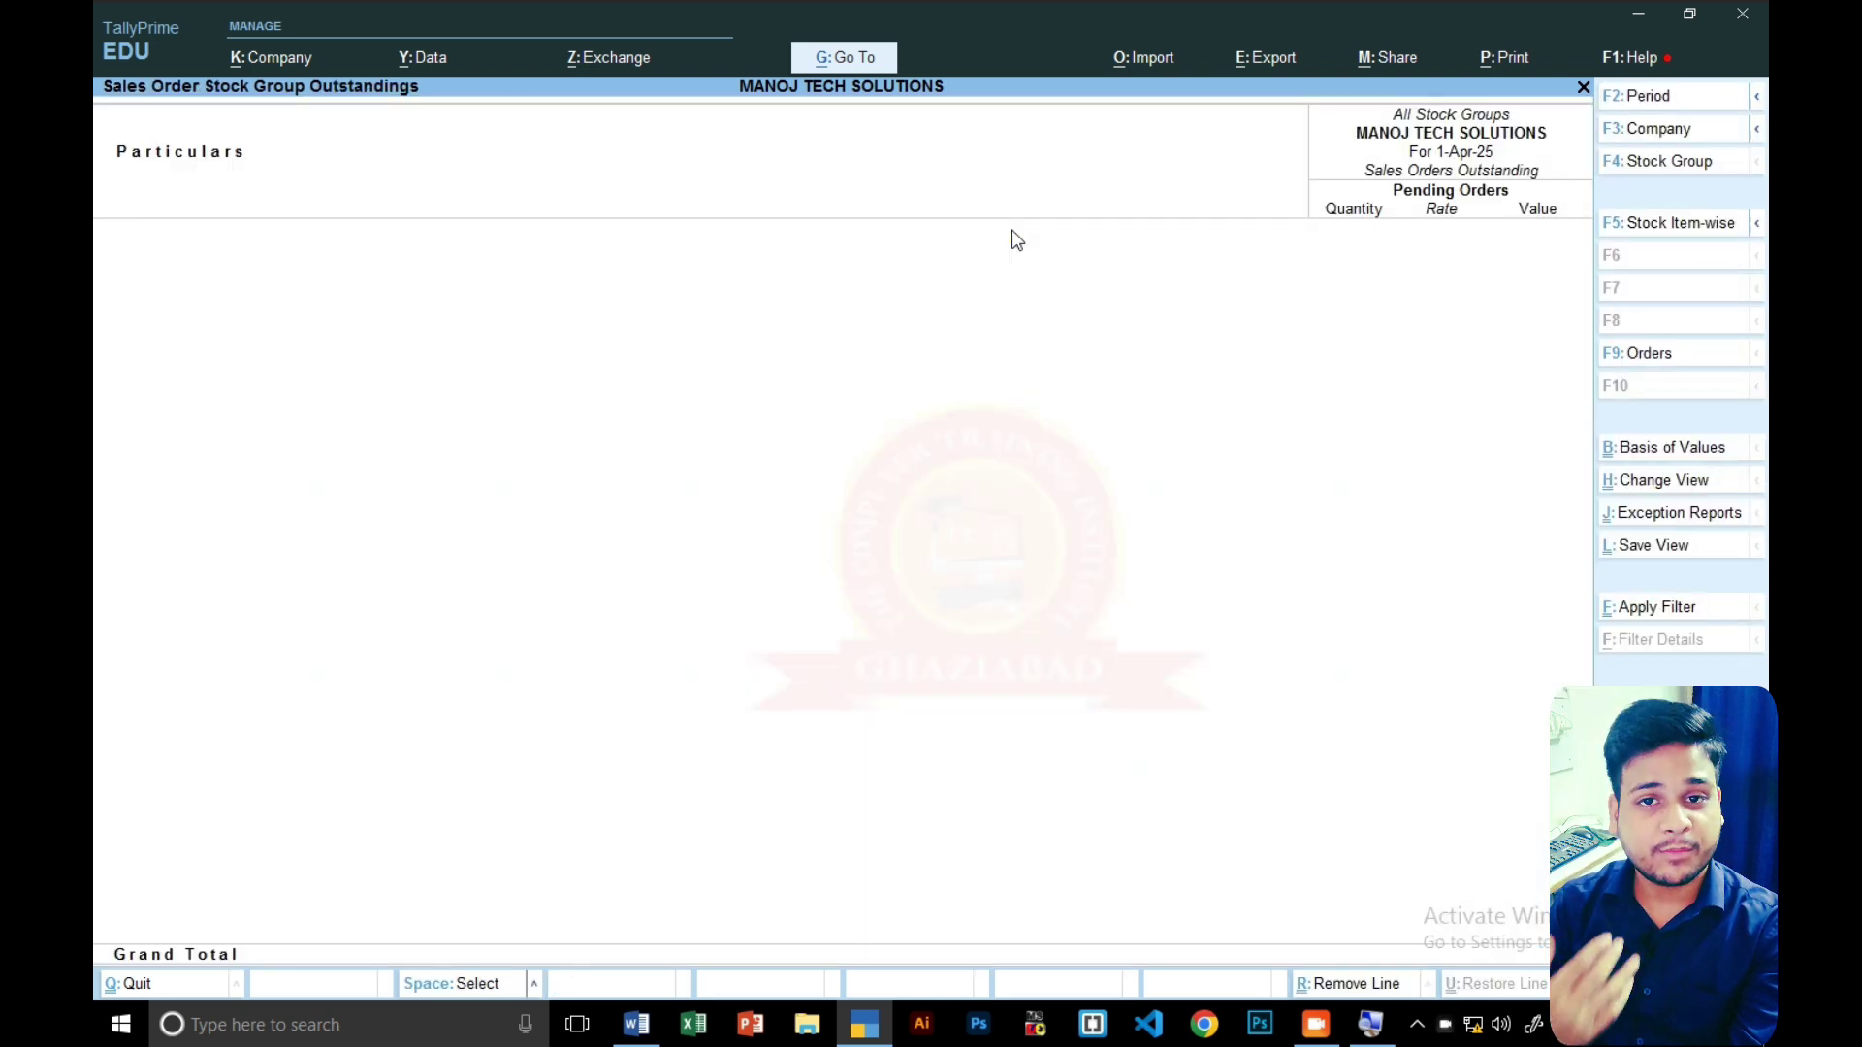
- Close the order outstandings, view the Sale Bills Pending report, and expand the delivery note details of the MOUSE entry
key("Escape")
key("Escape")
key("Escape")
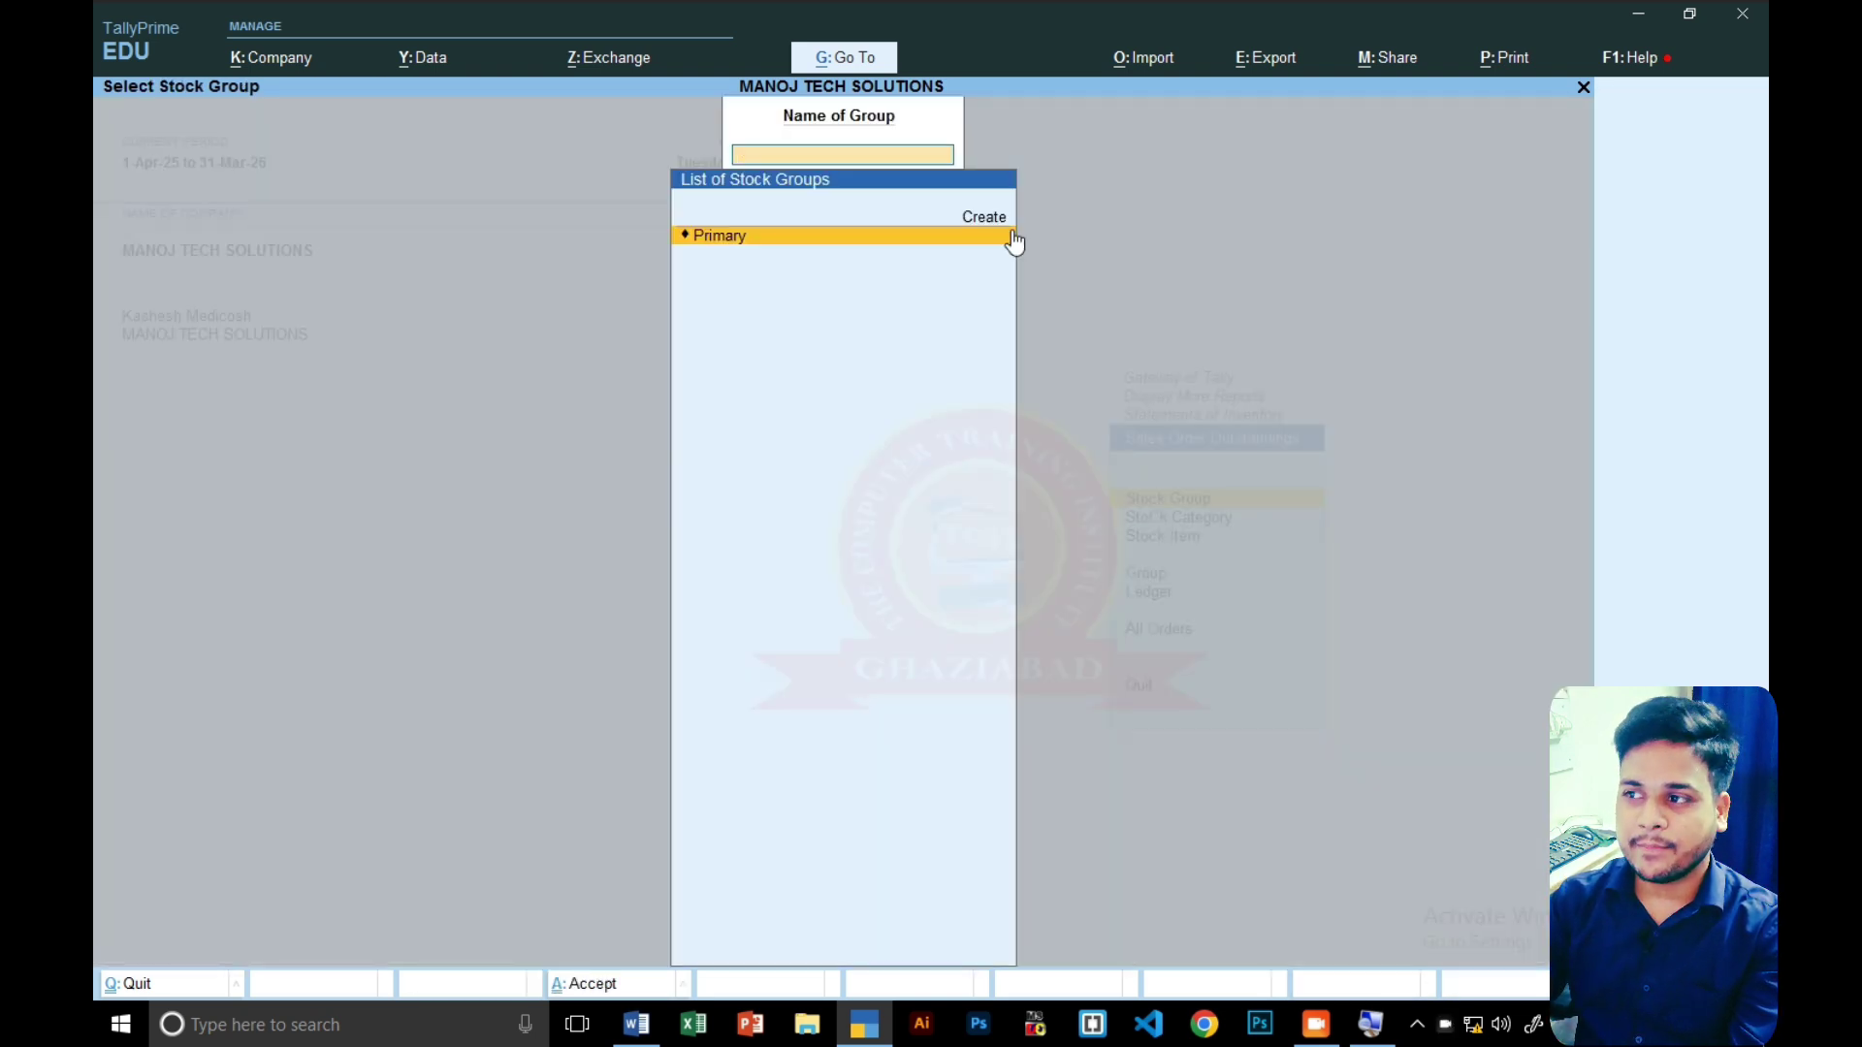
key("Down")
key("Return")
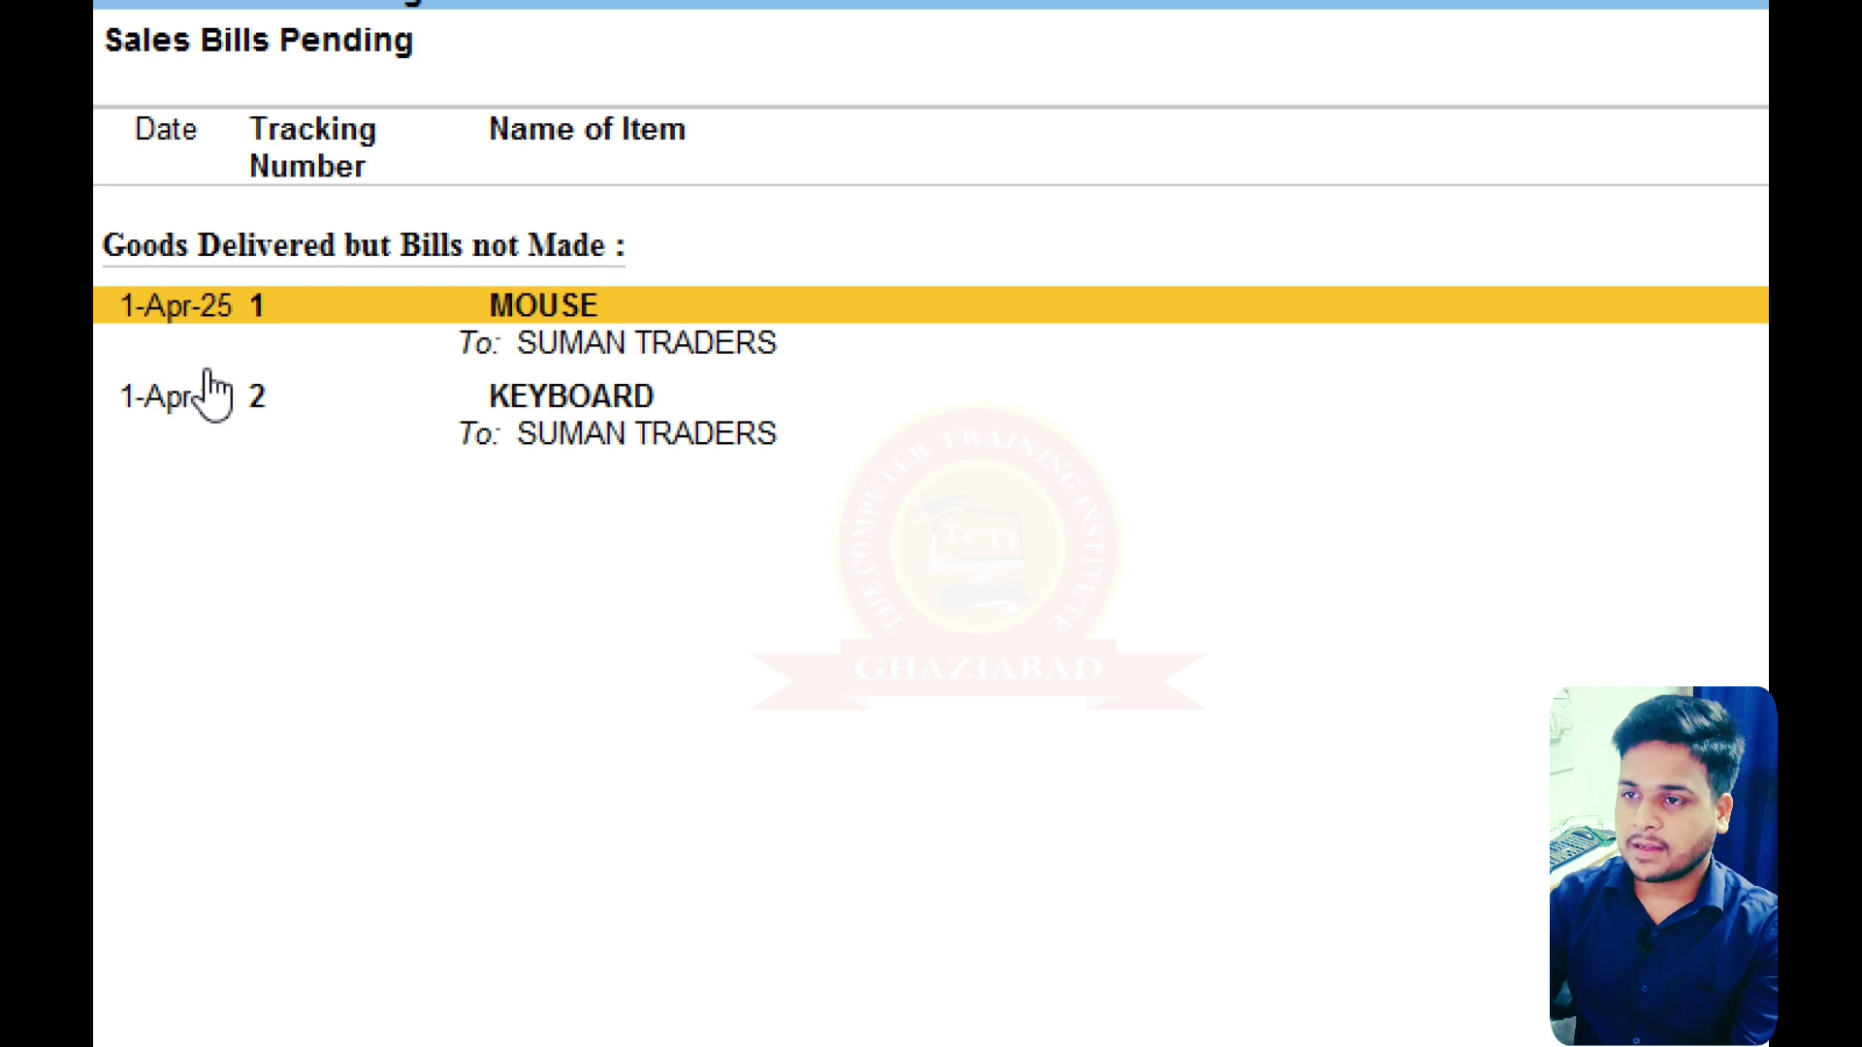
key("shift+Return")
key("shift+Return")
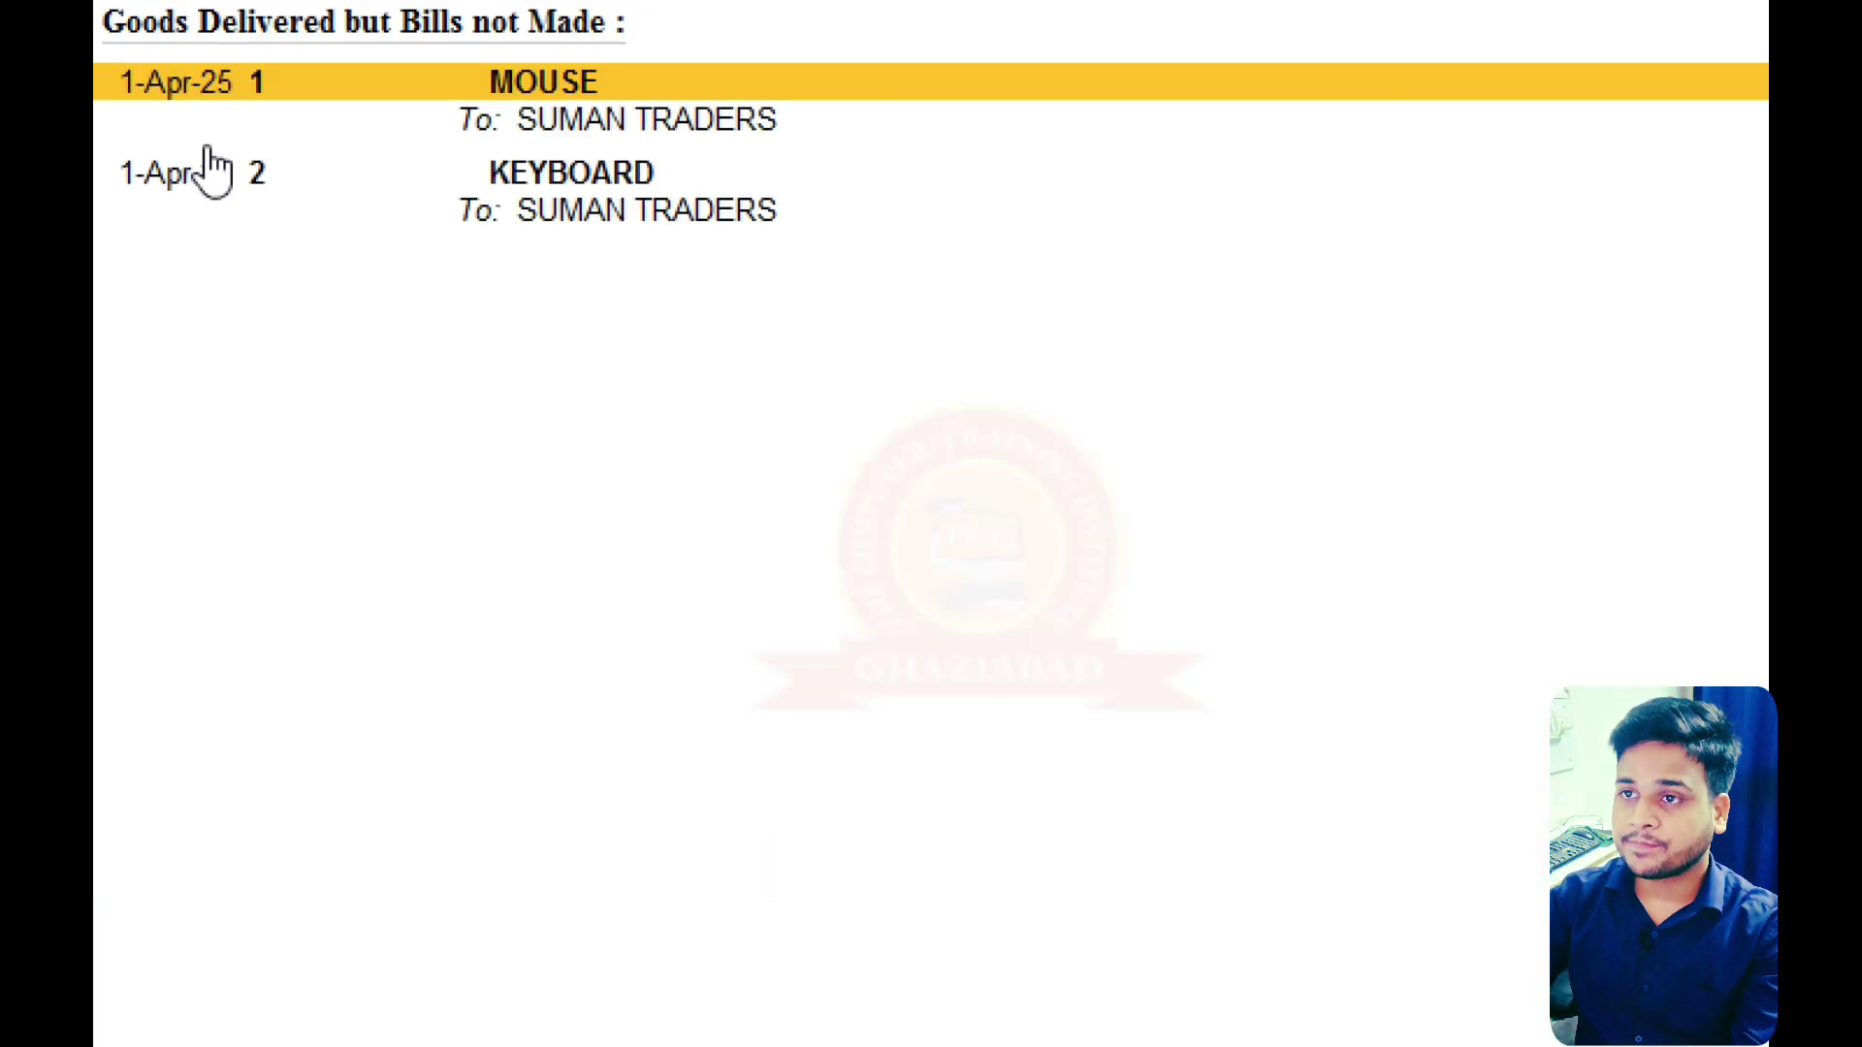
key("shift+Return")
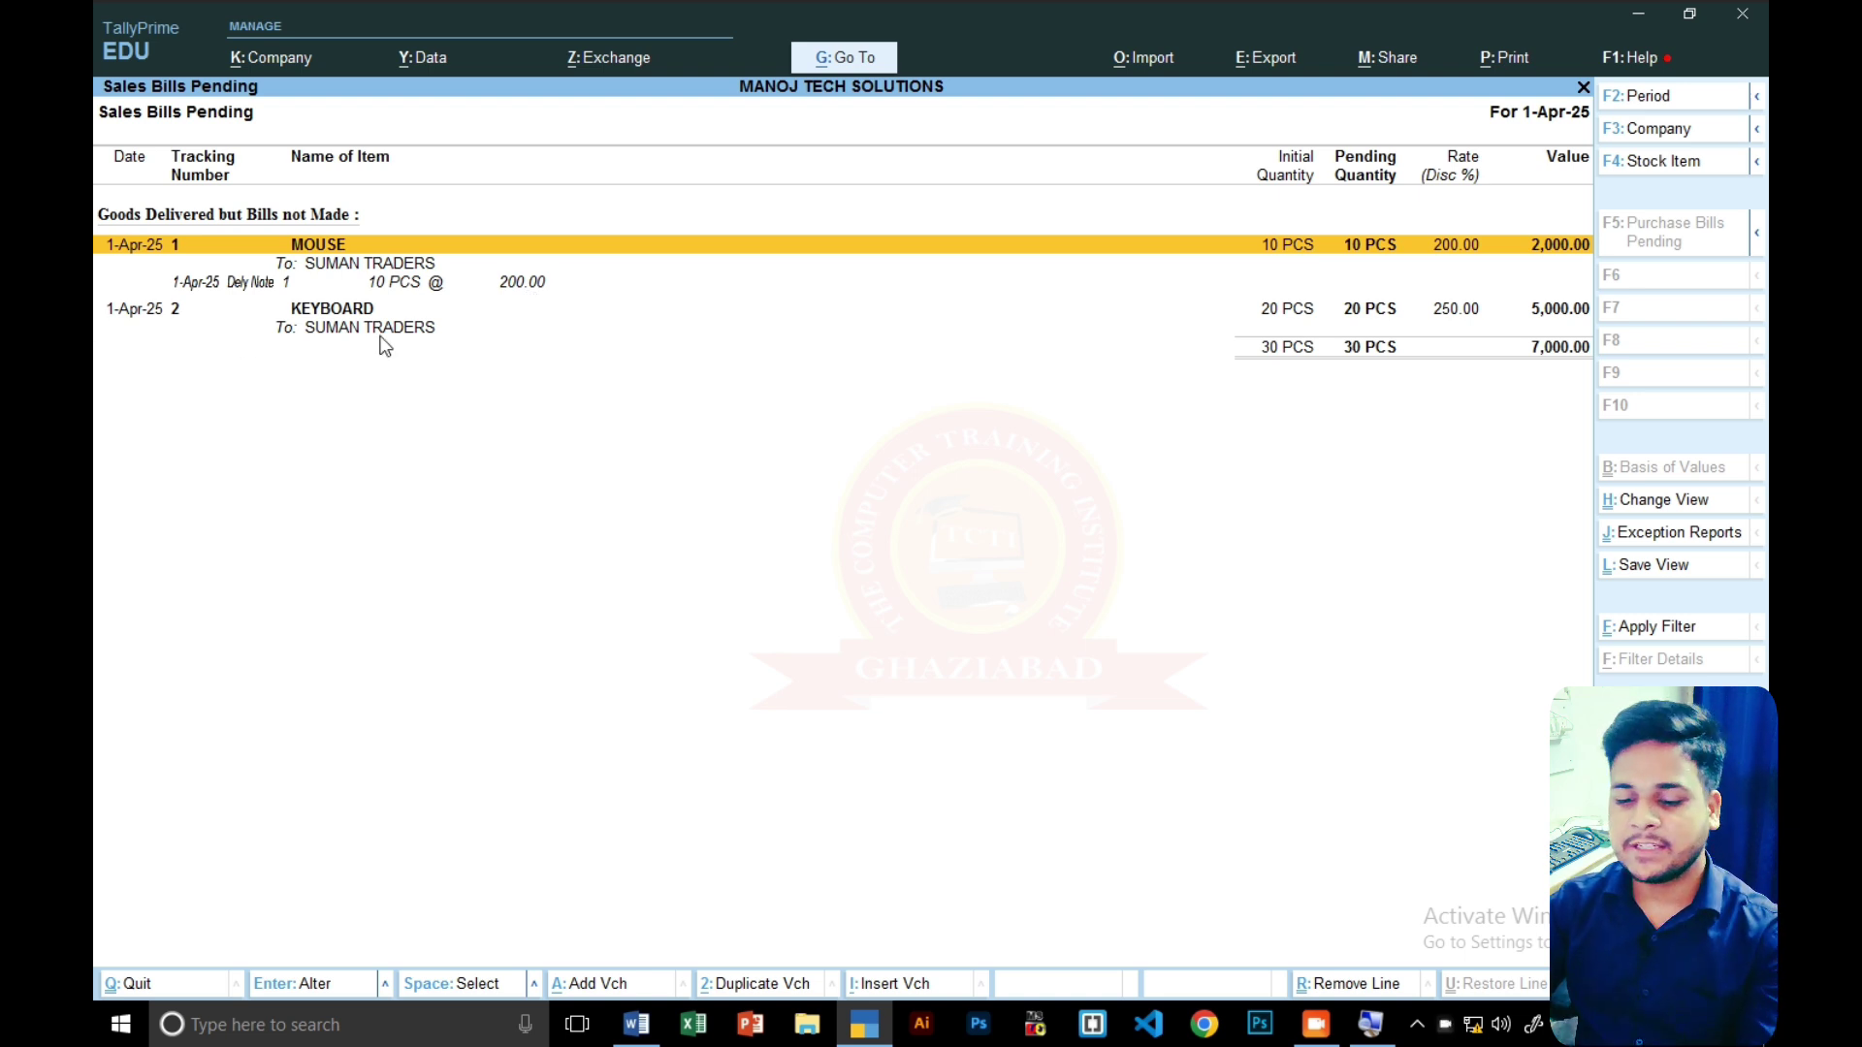
- Close the pending bills report and reopen voucher creation from the Gateway of Tally
key("Escape")
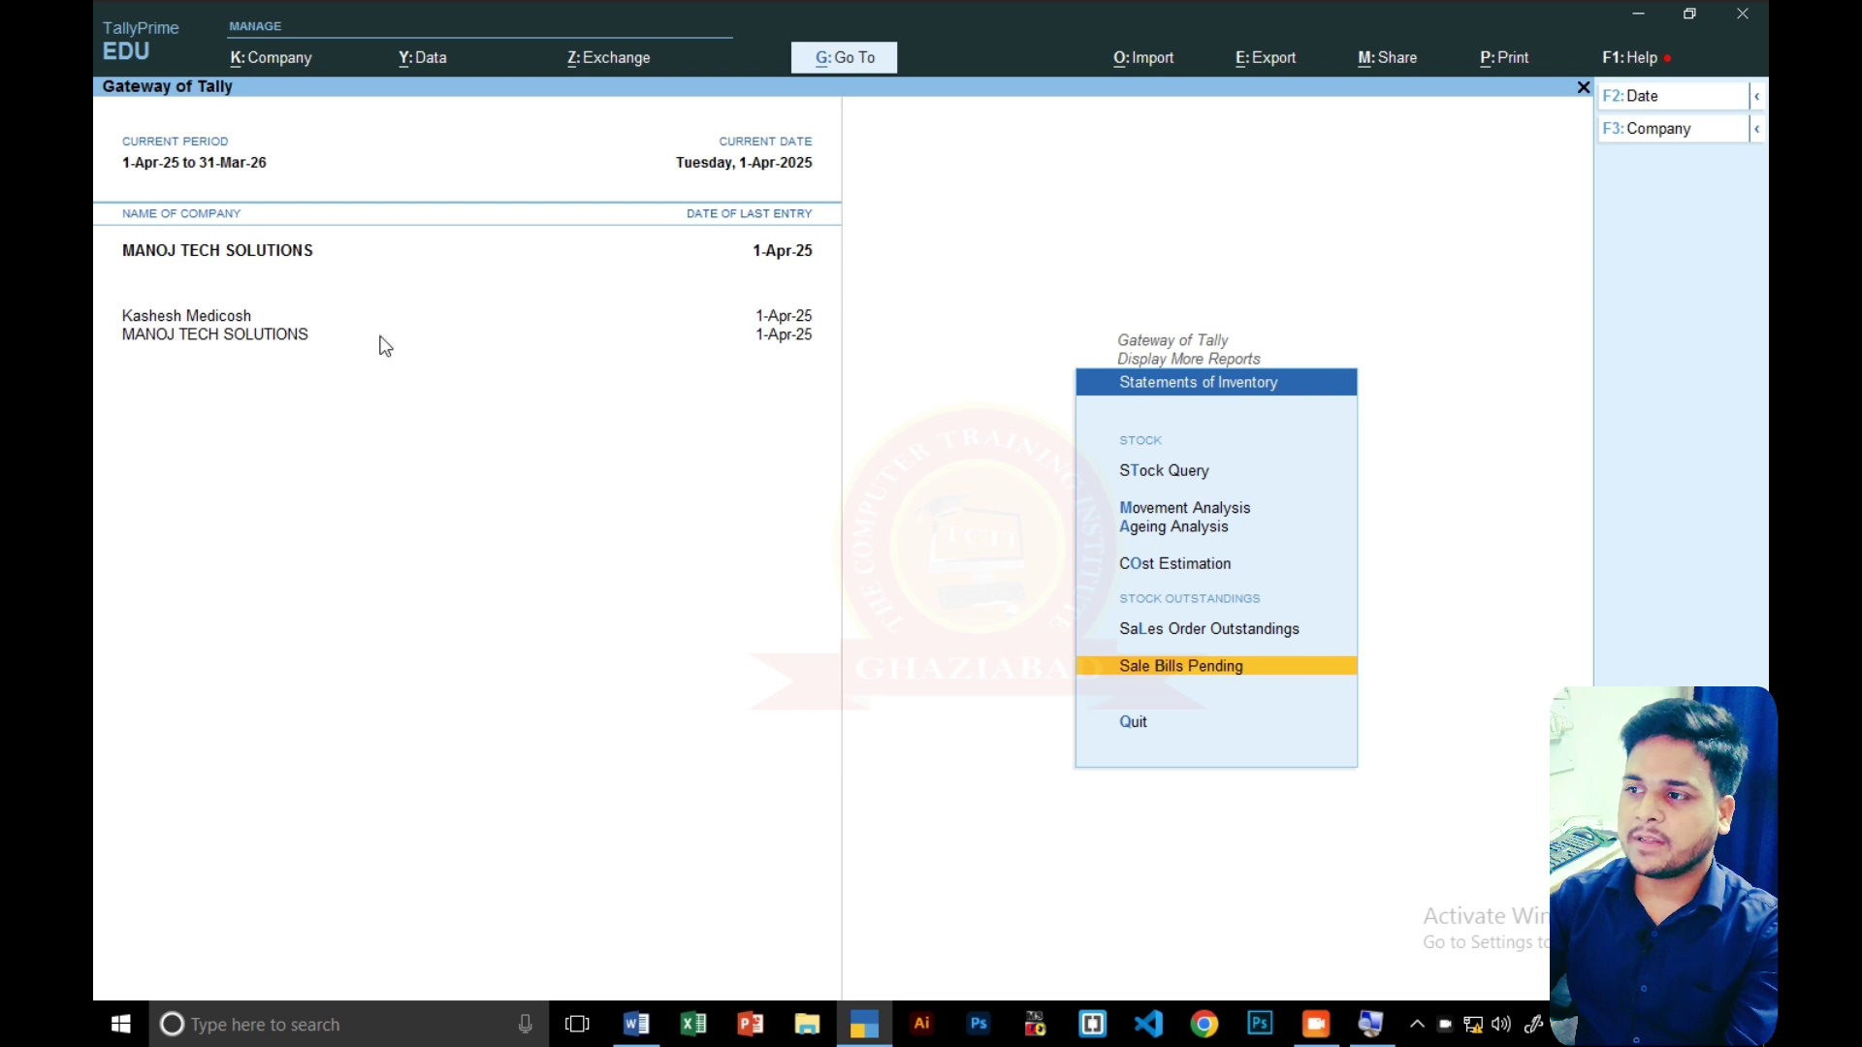
key("Escape")
key("Up")
key("Up")
key("Escape")
key("Up")
key("Up")
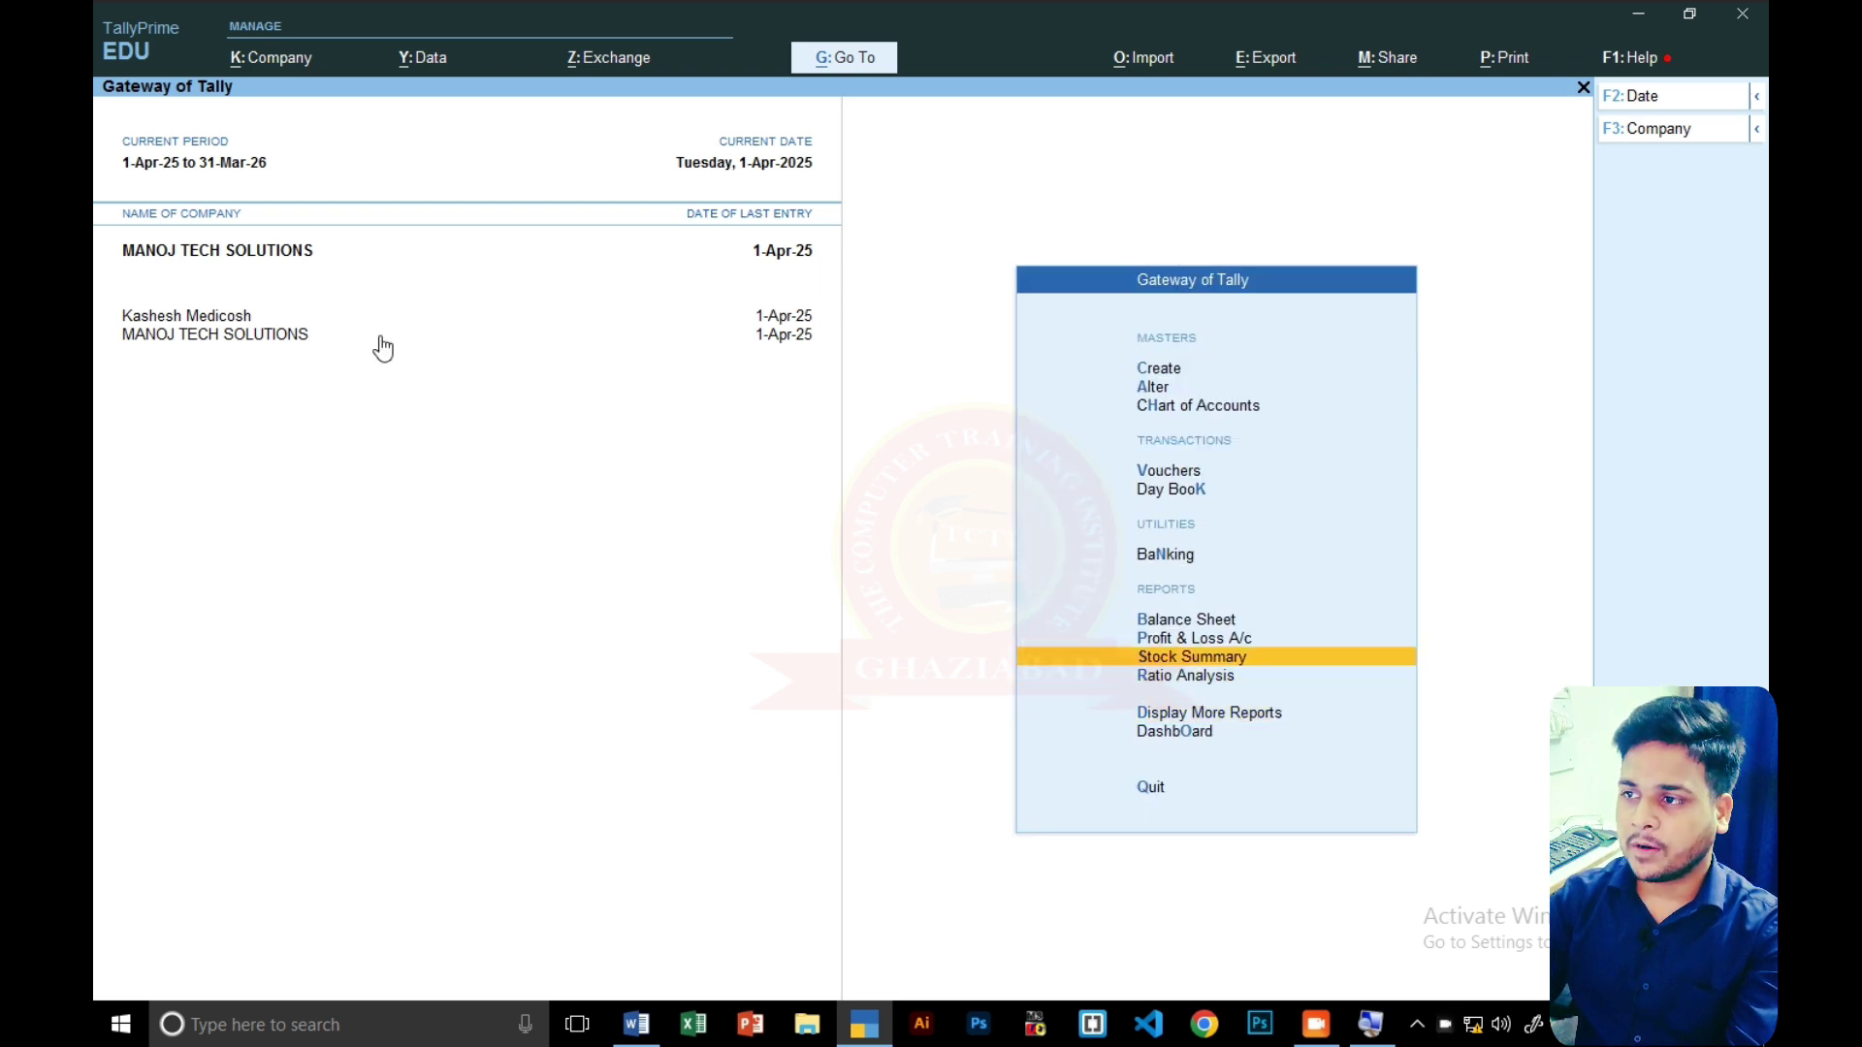
key("Up")
key("Up")
key("Up")
key("Up")
key("Up")
key("Return")
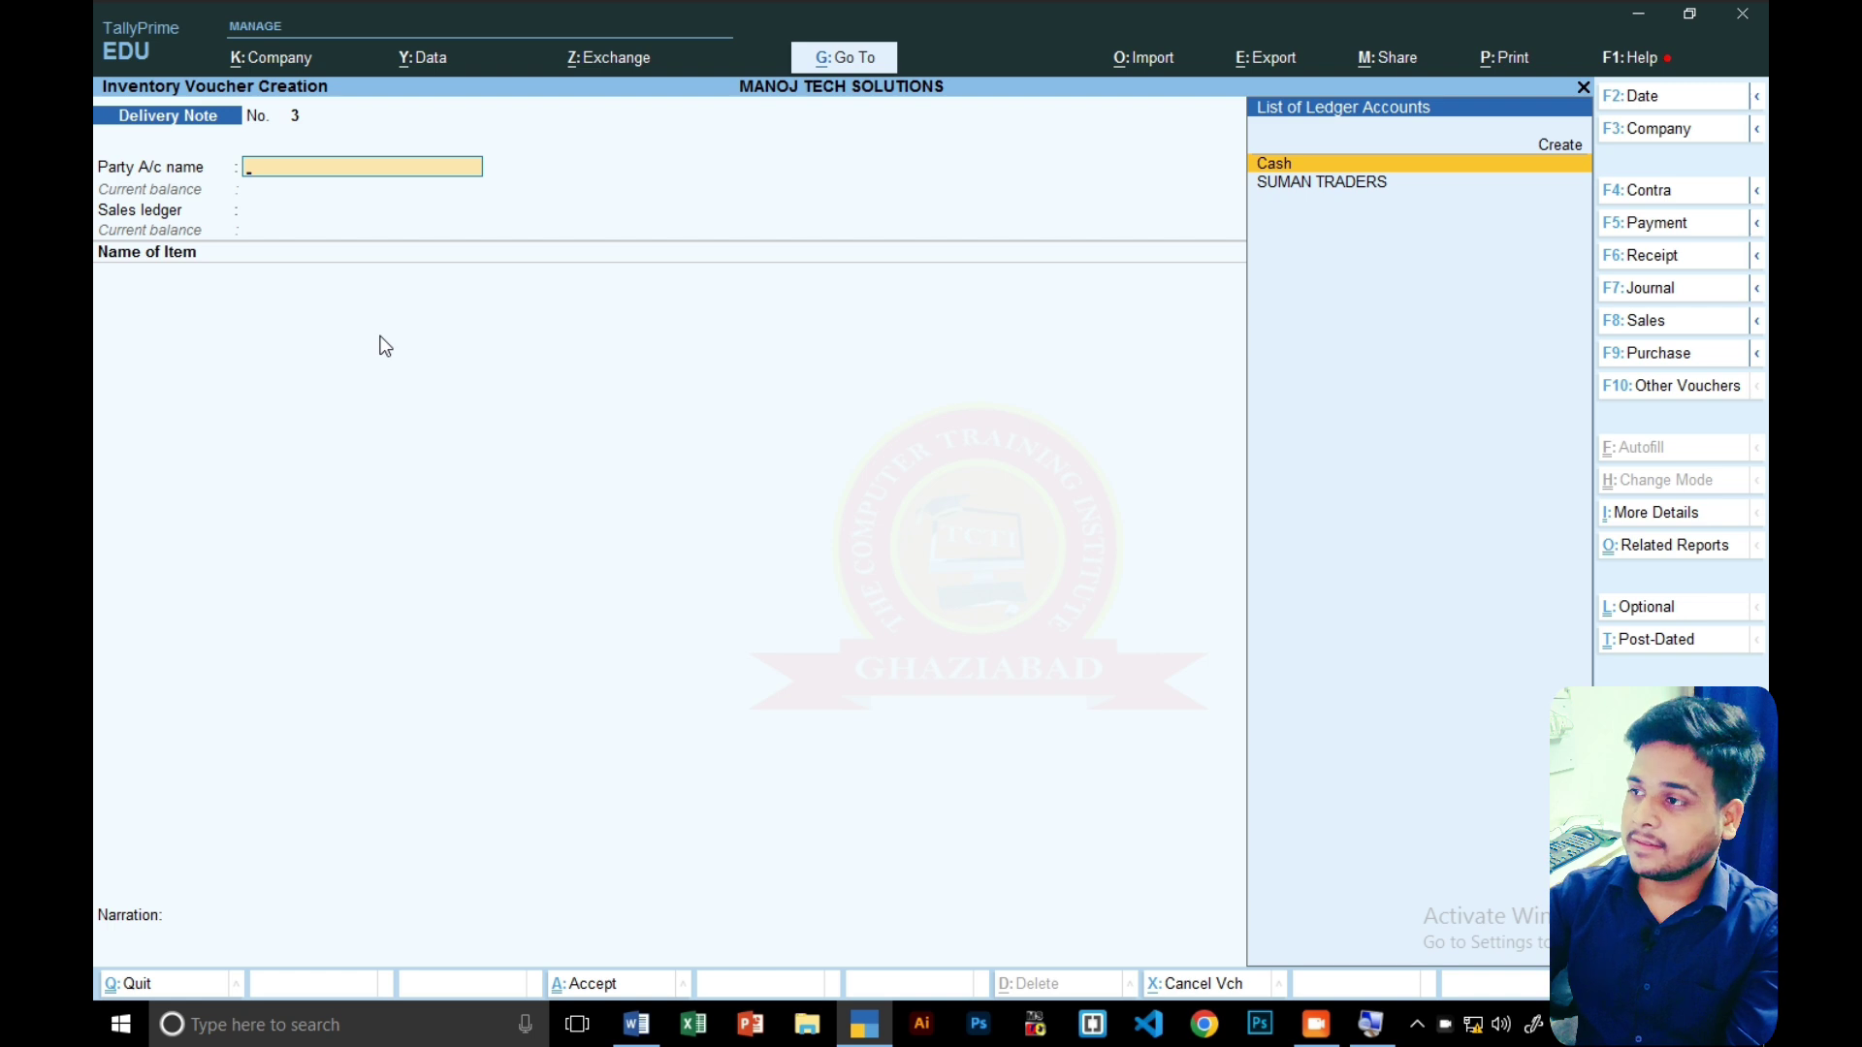
- Start a Sales voucher for SUMAN TRADERS and select delivery notes 1 and 2 for it
left_click(1678, 318)
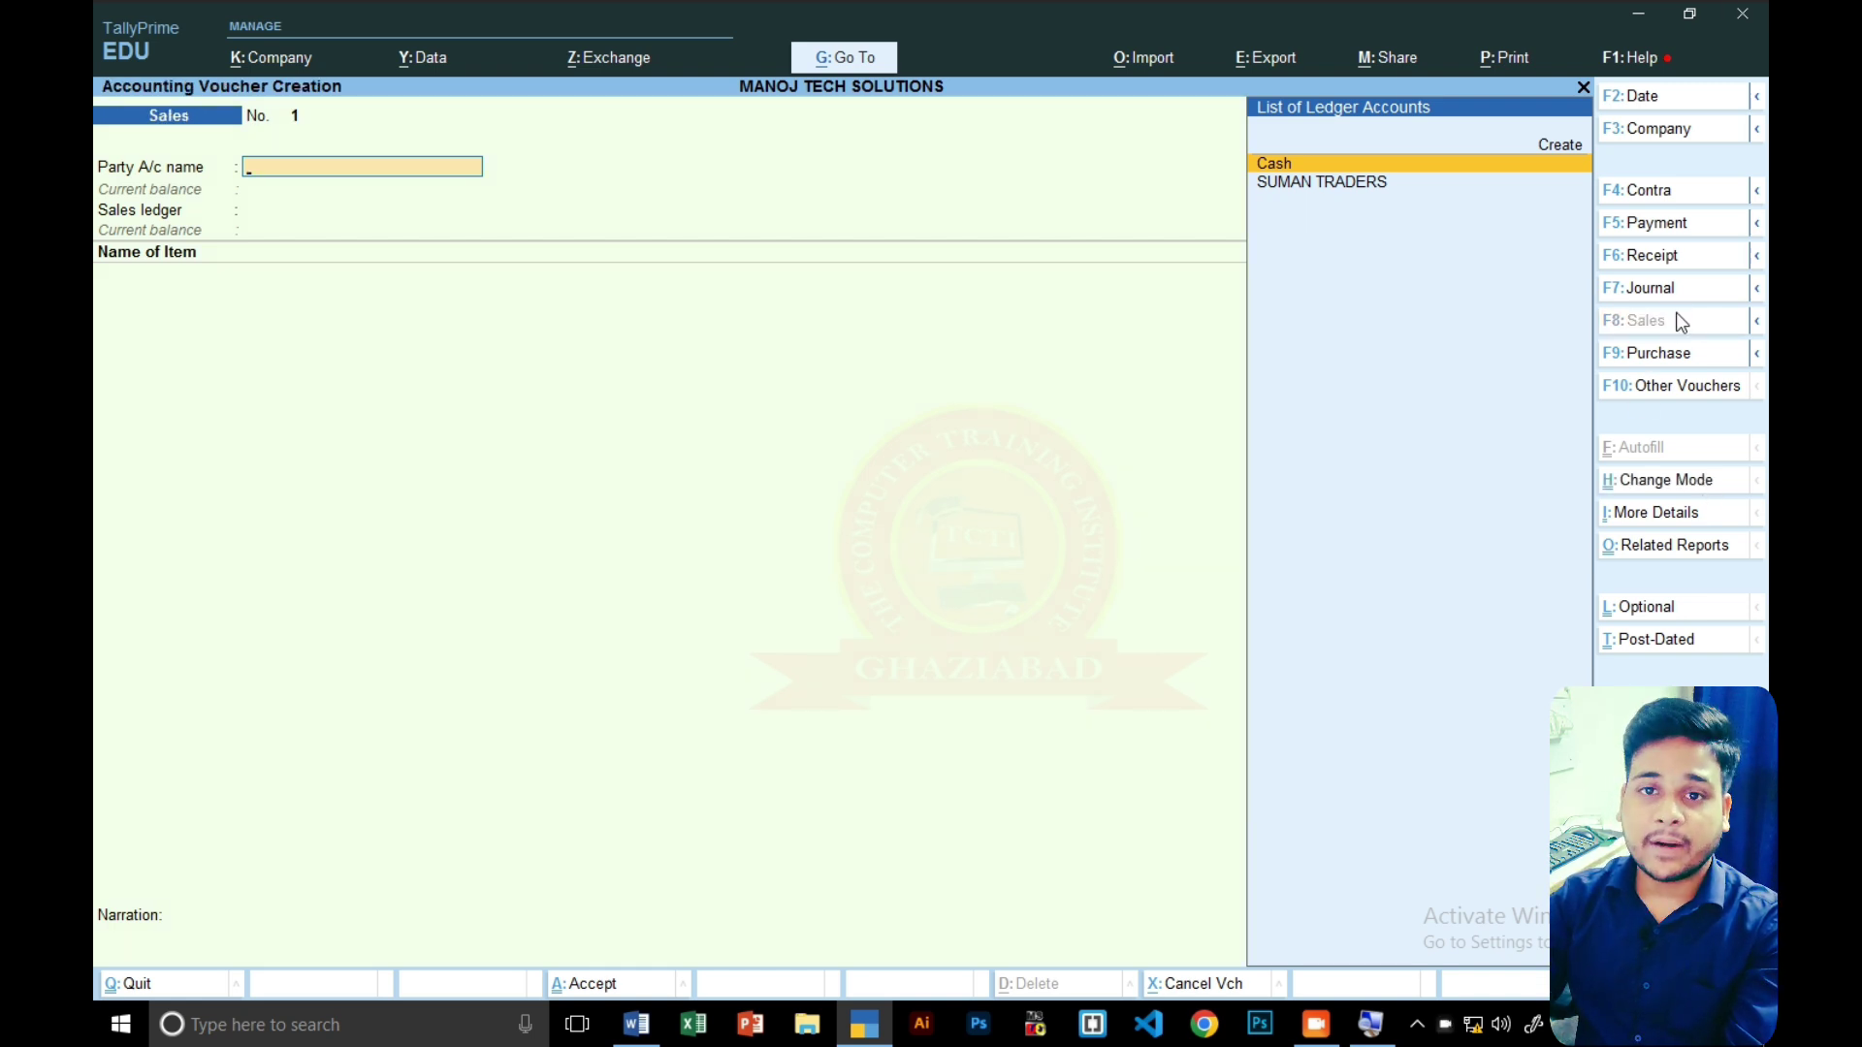
key("Down")
key("Return")
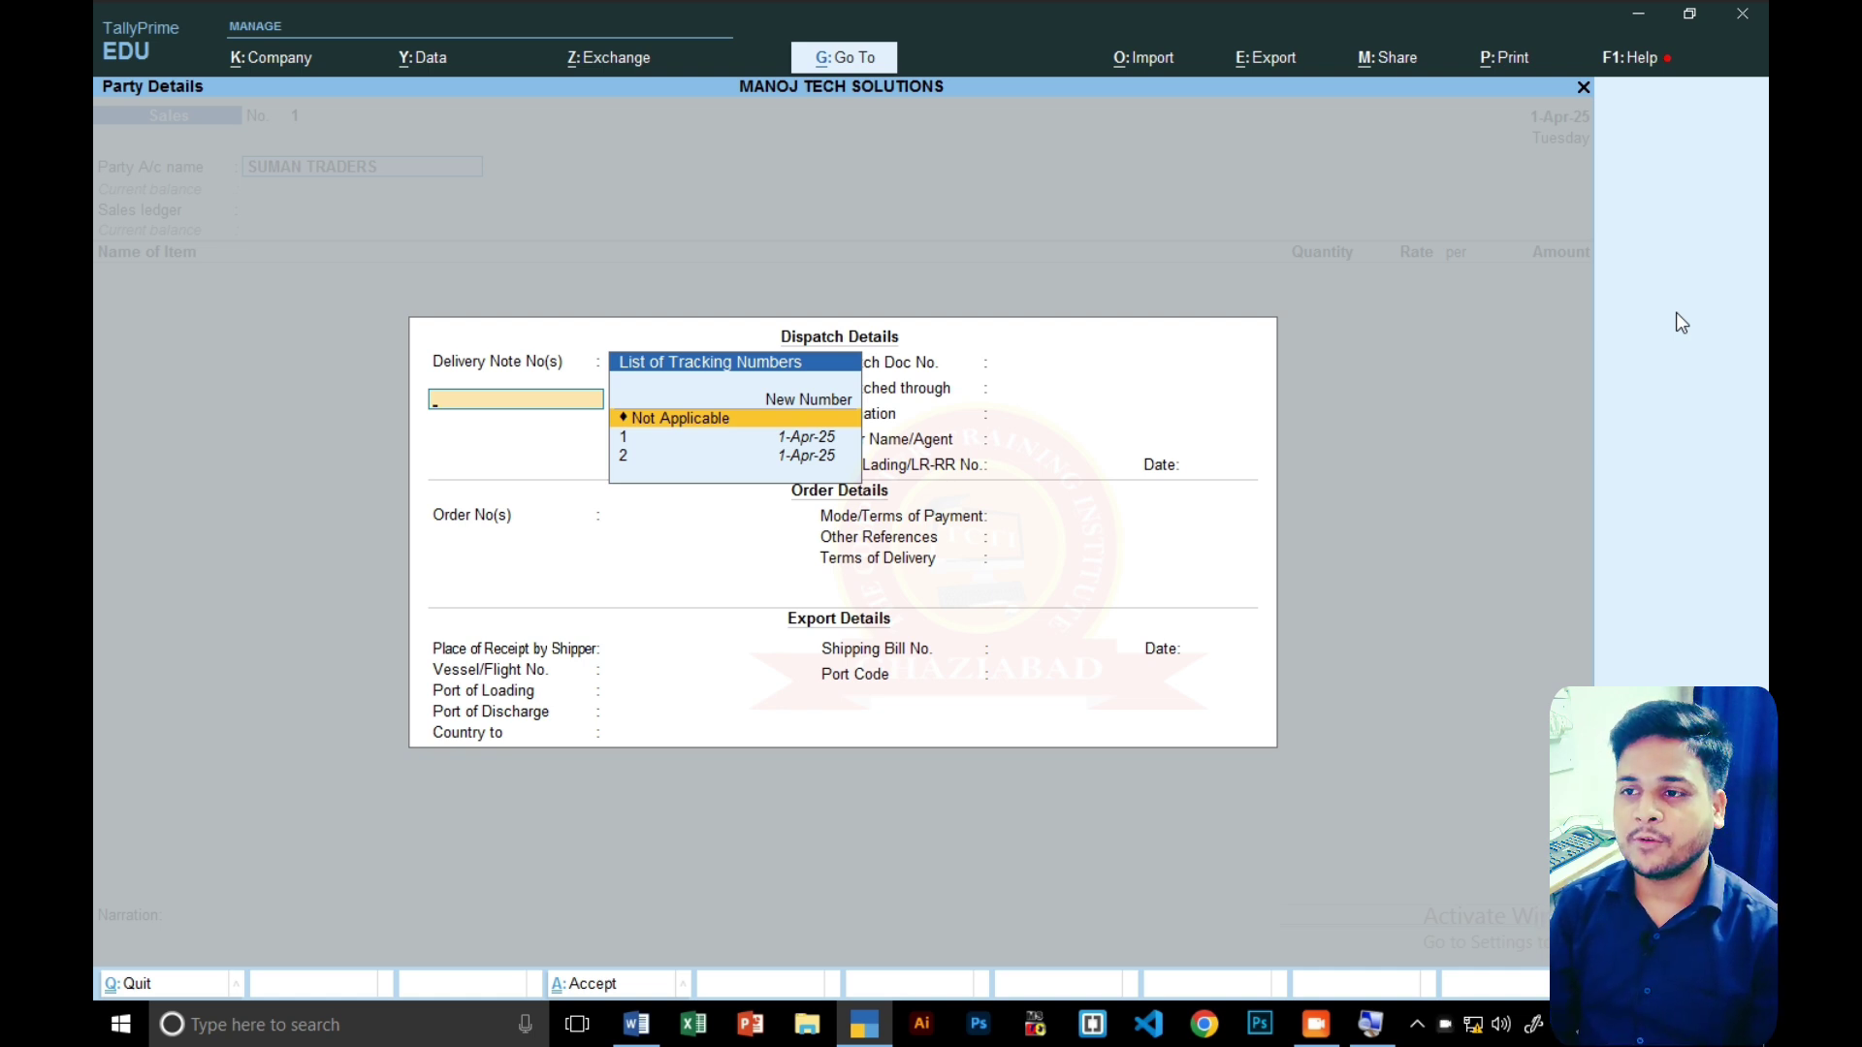
key("Down")
key("Return")
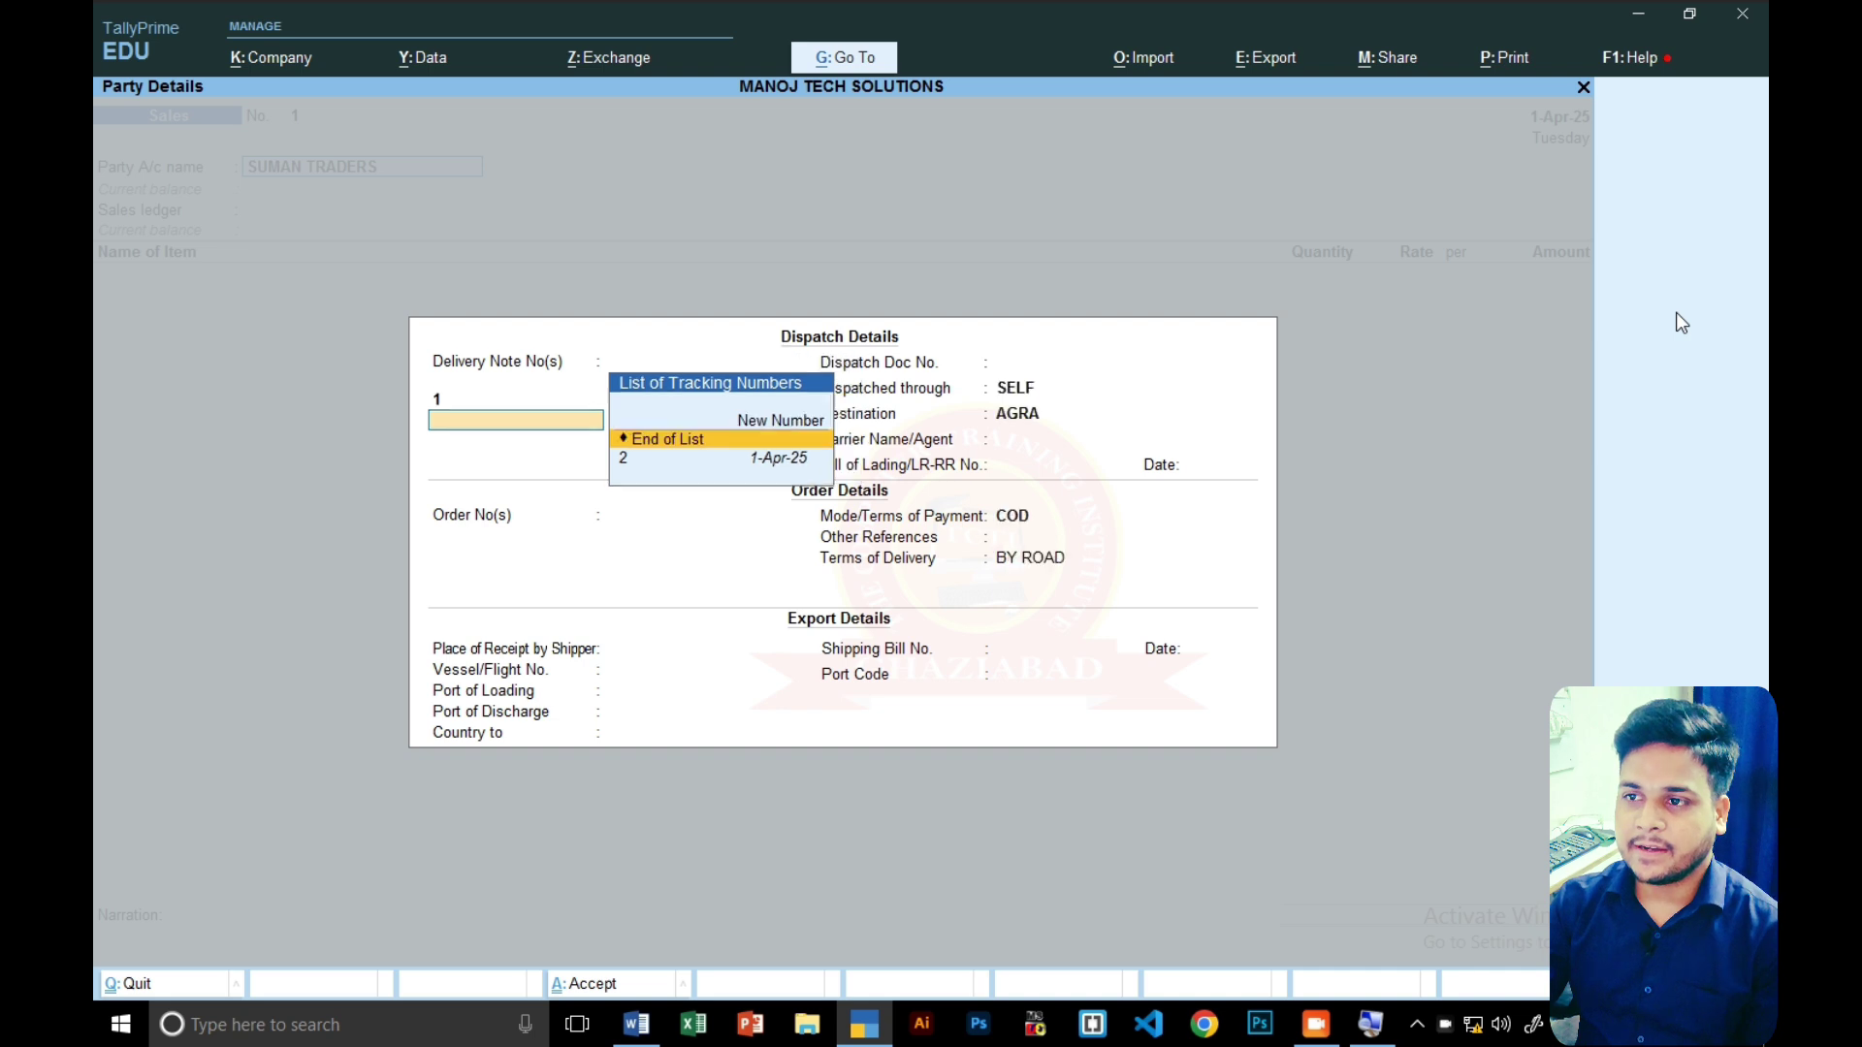
key("Down")
key("Return")
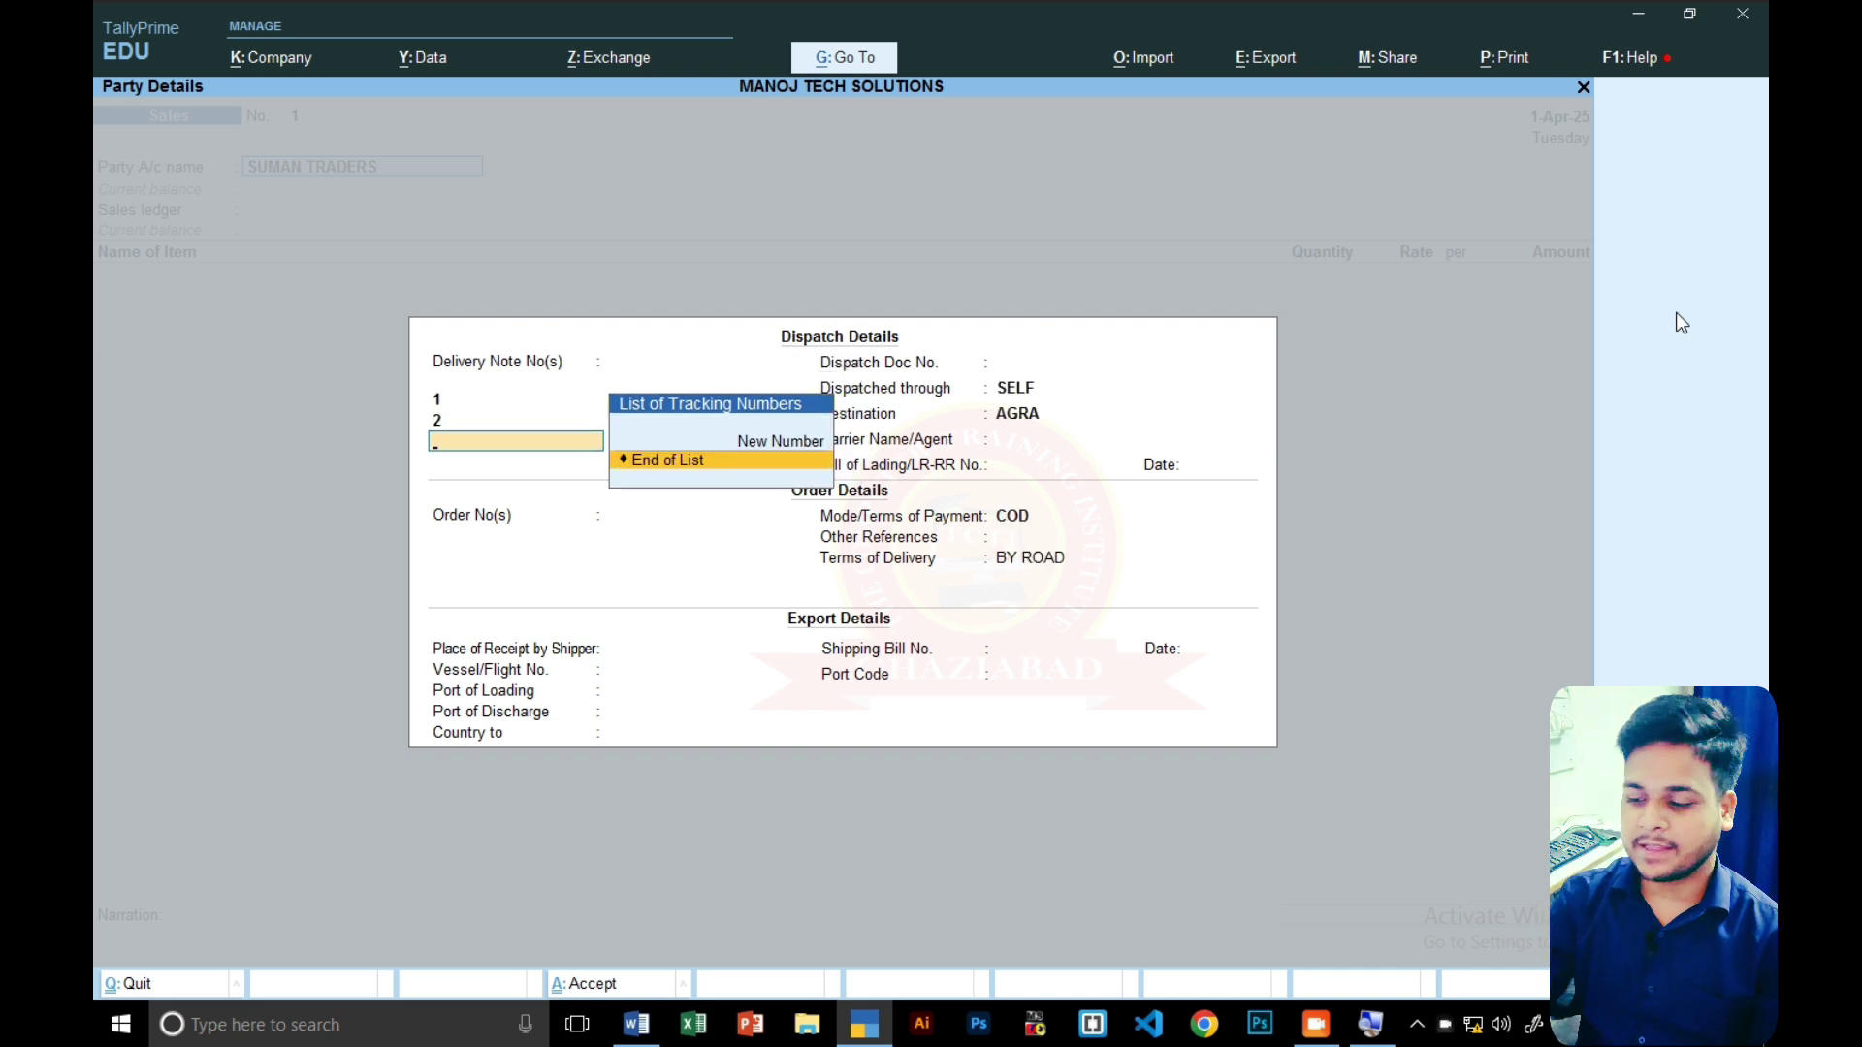
- End the delivery note list and accept the dispatch, order and party details of the sales voucher
key("Return")
key("Return")
key("Return")
key("Return")
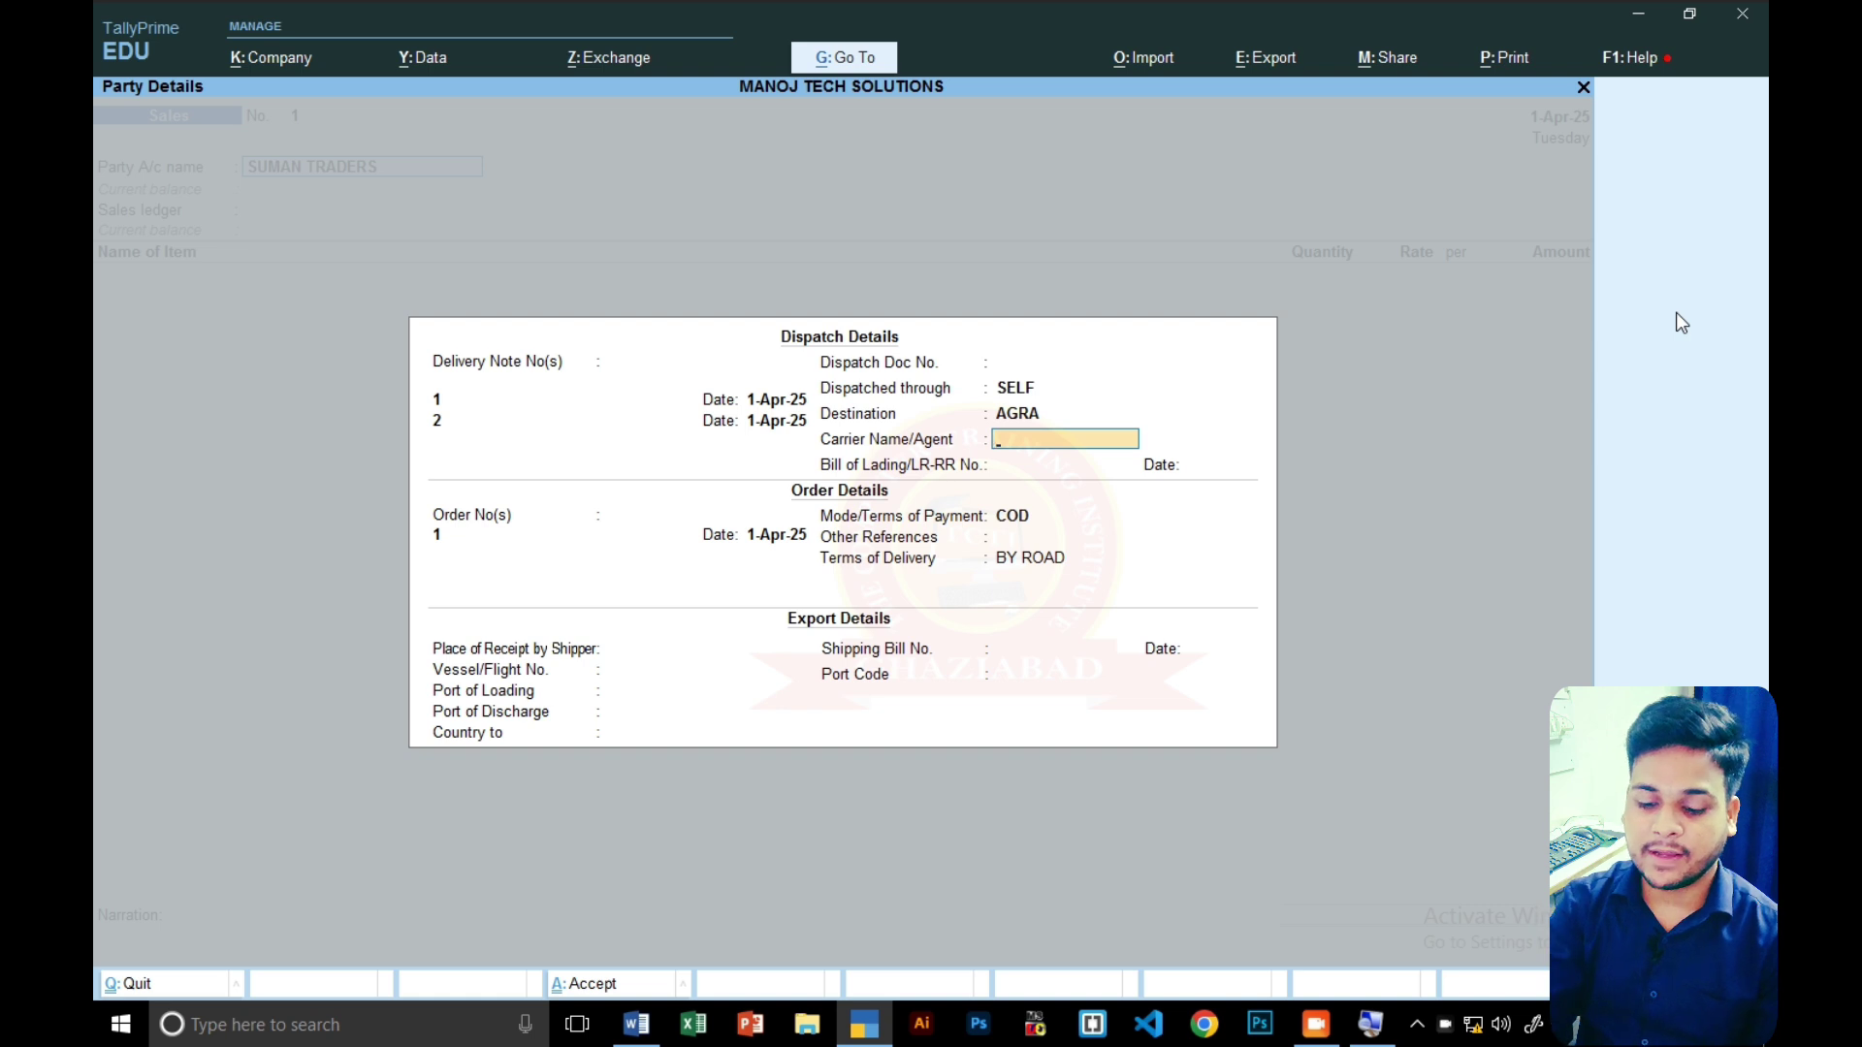
key("ctrl+a")
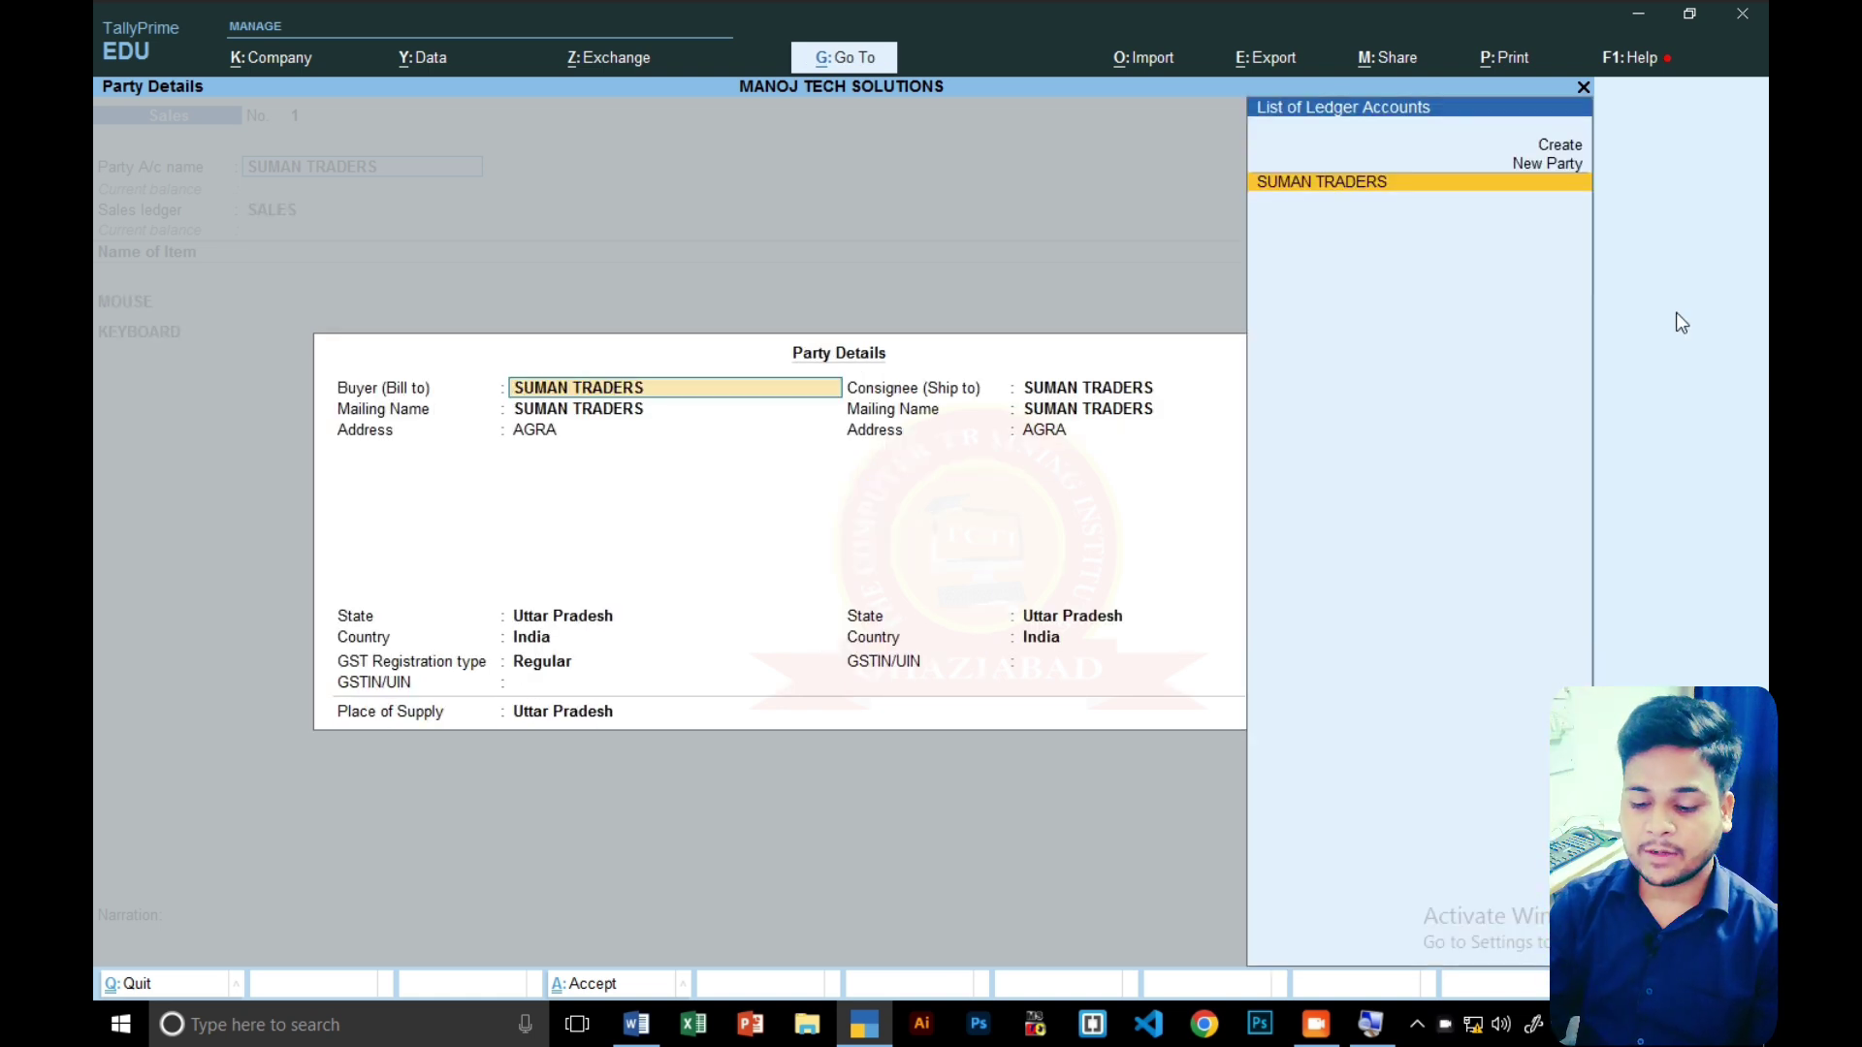
key("ctrl+a")
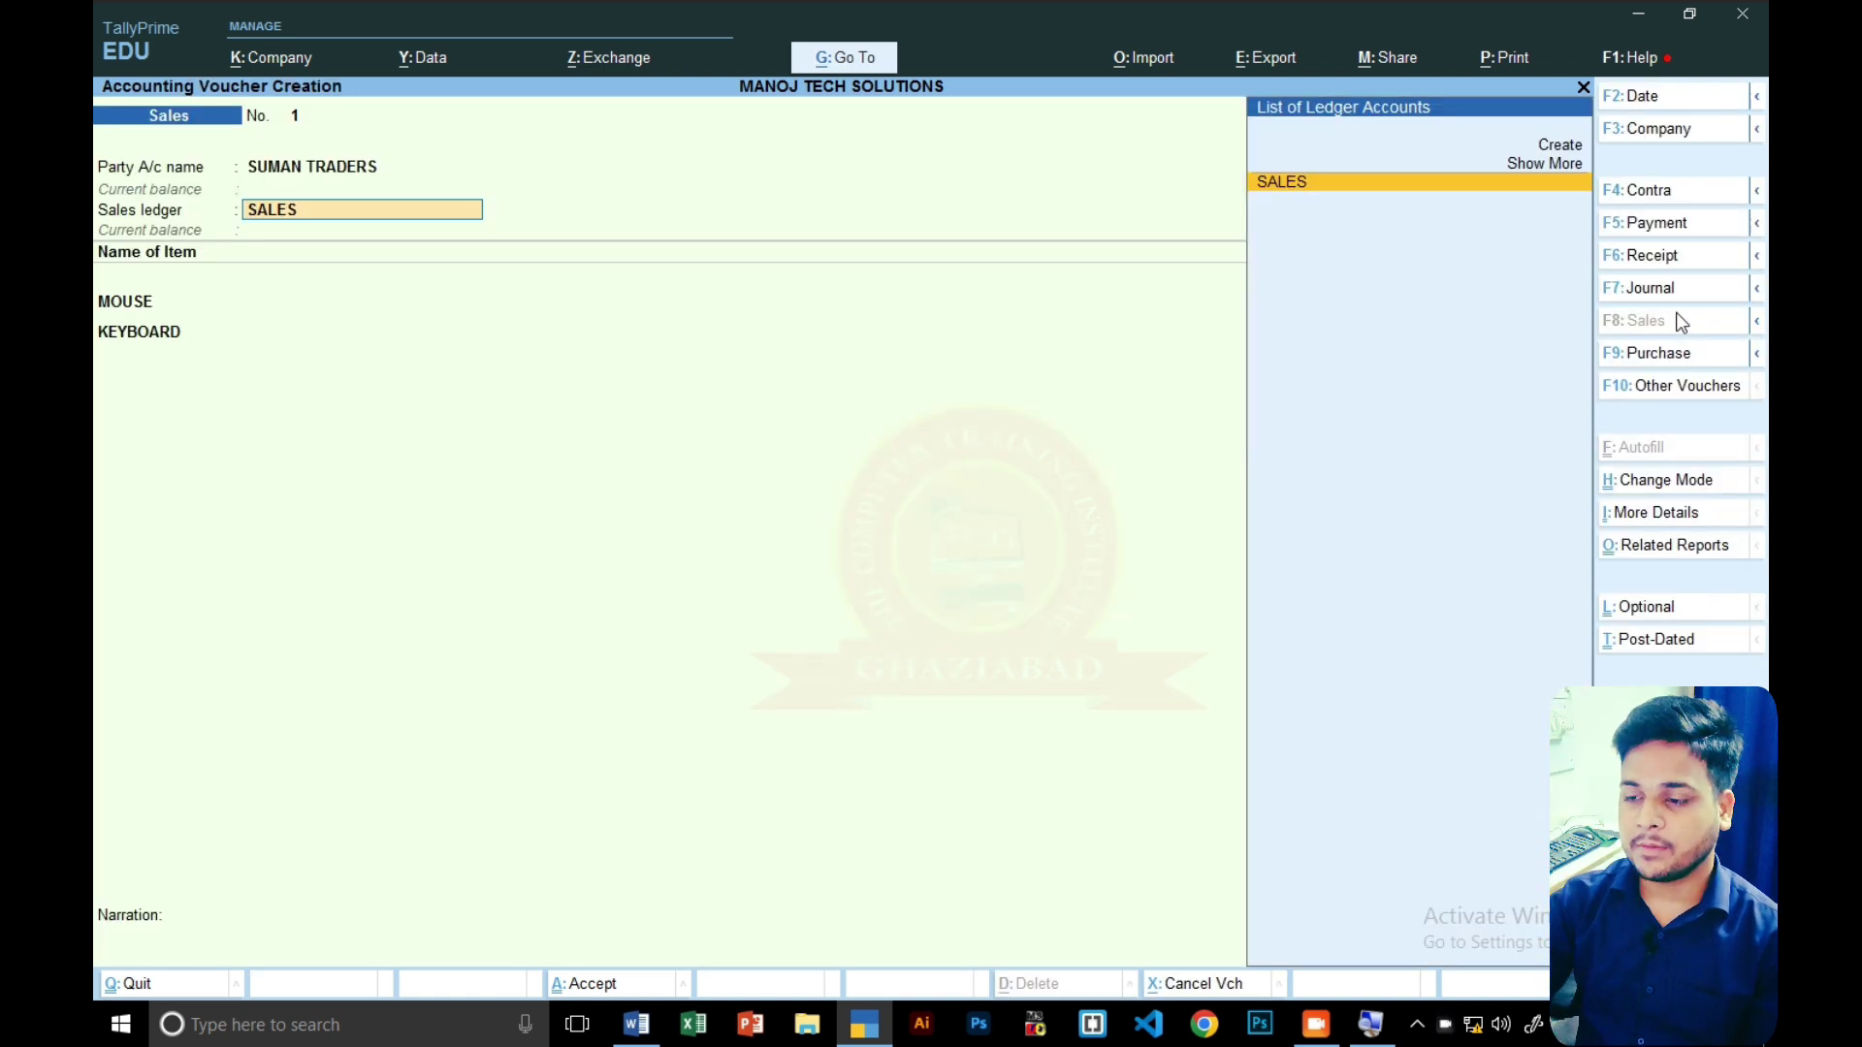
- Accept the SALES ledger and the MOUSE and KEYBOARD item allocations, continuing to the voucher's additional ledger line
key("Return")
key("Return")
key("Return")
key("Return")
key("Return")
key("Return")
key("Return")
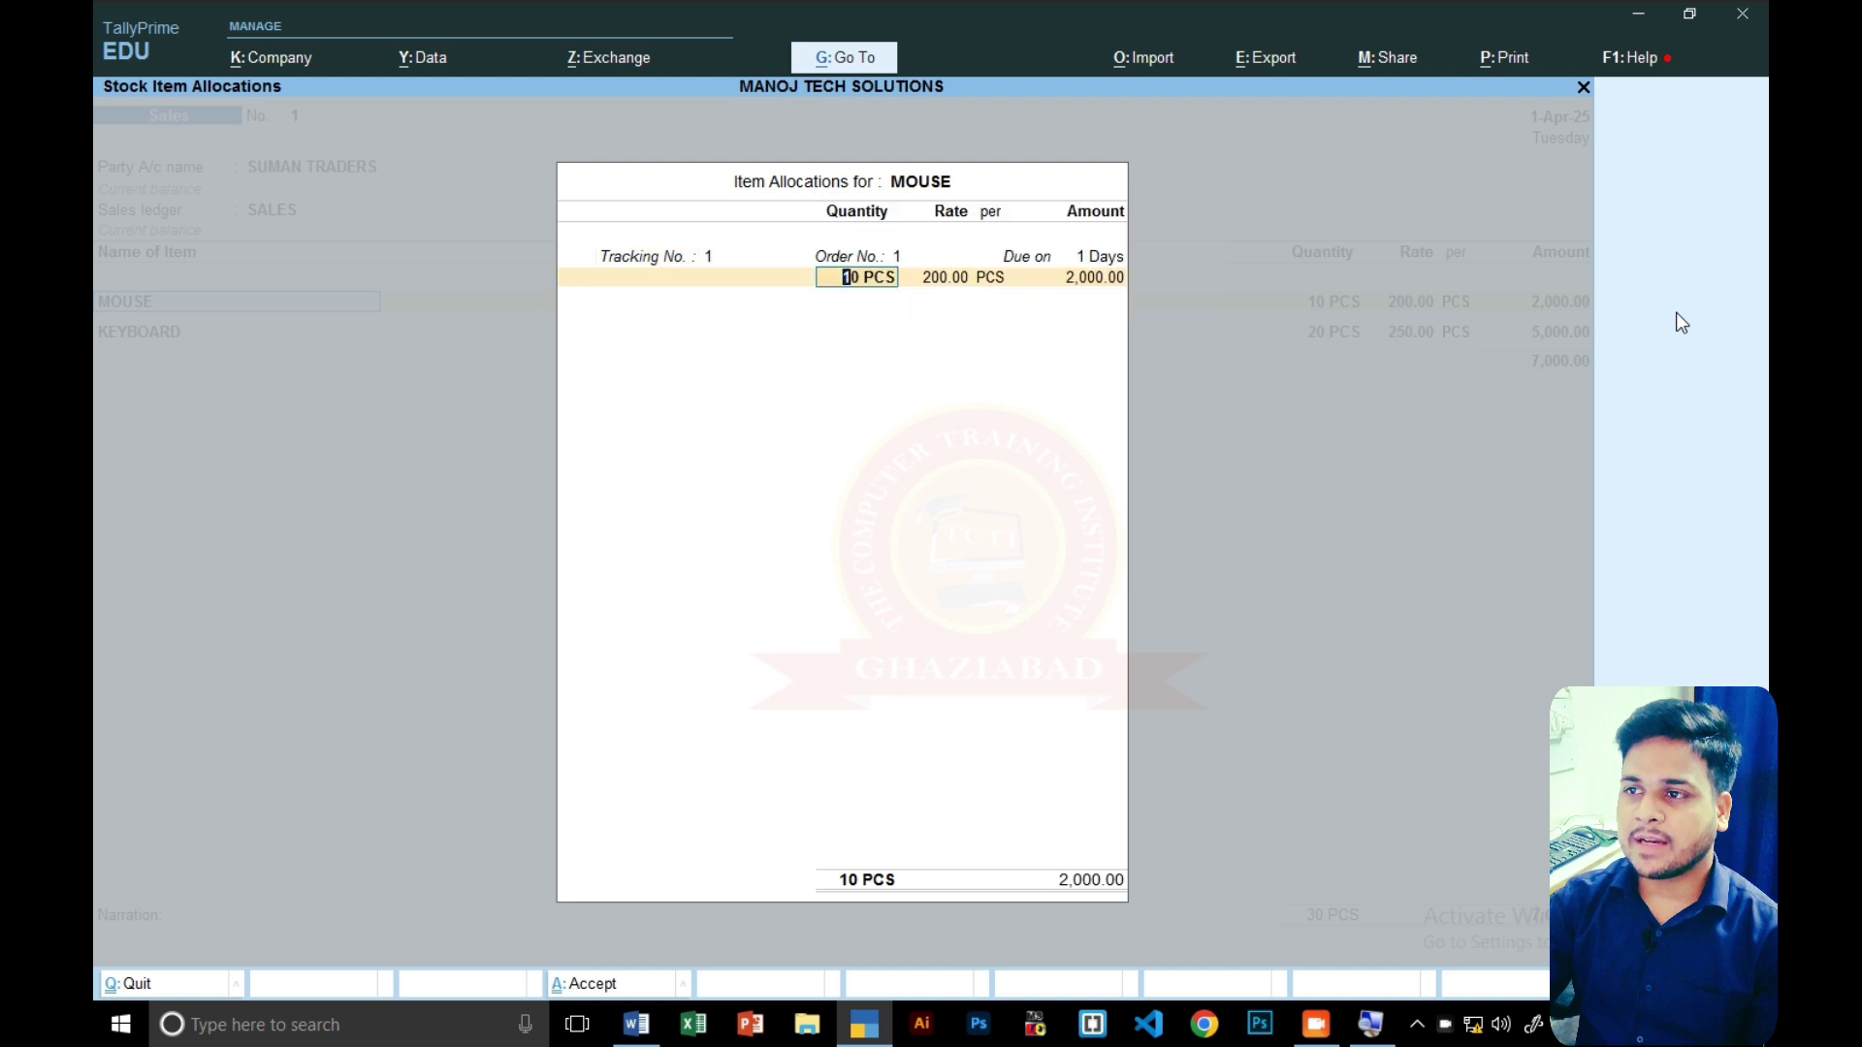
key("Return")
key("Return")
key("Return")
key("Return")
key("Return")
key("Return")
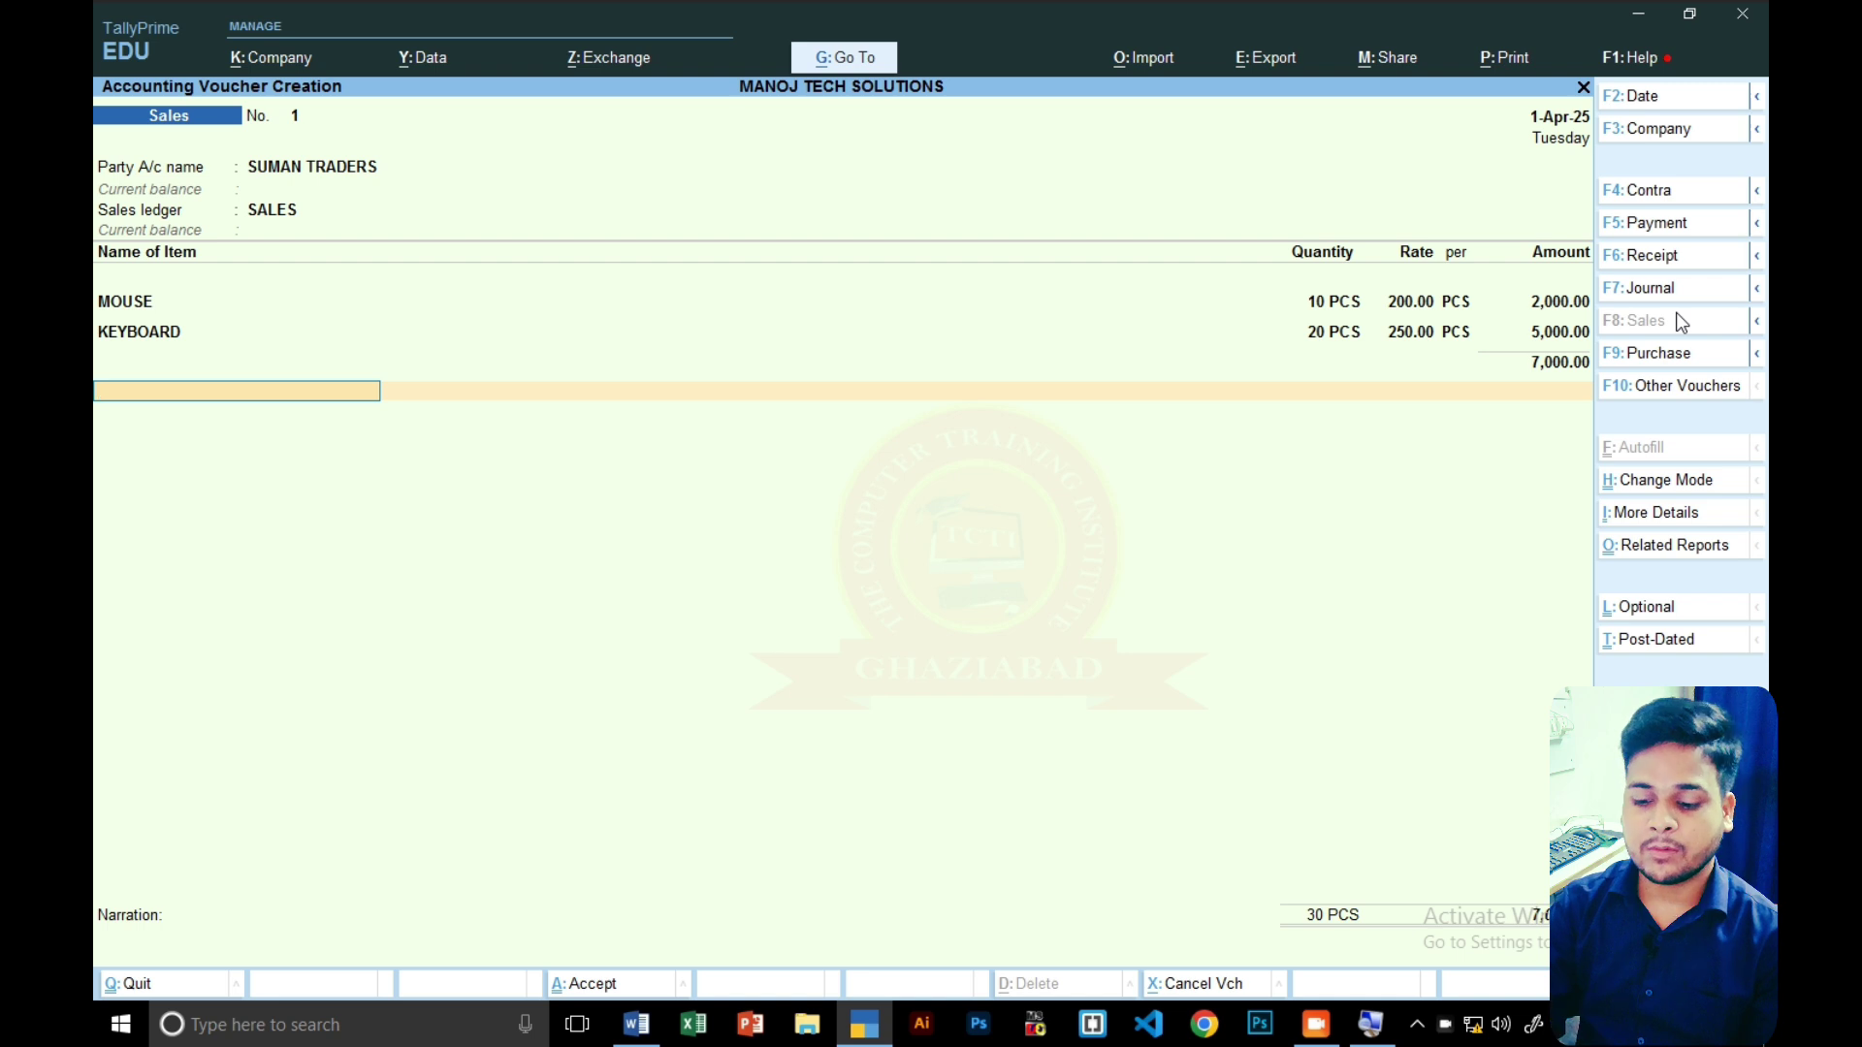
- Start a new ledger named CGST under Duties & Taxes from the sales voucher's additional ledger line
key("alt+c")
type("C")
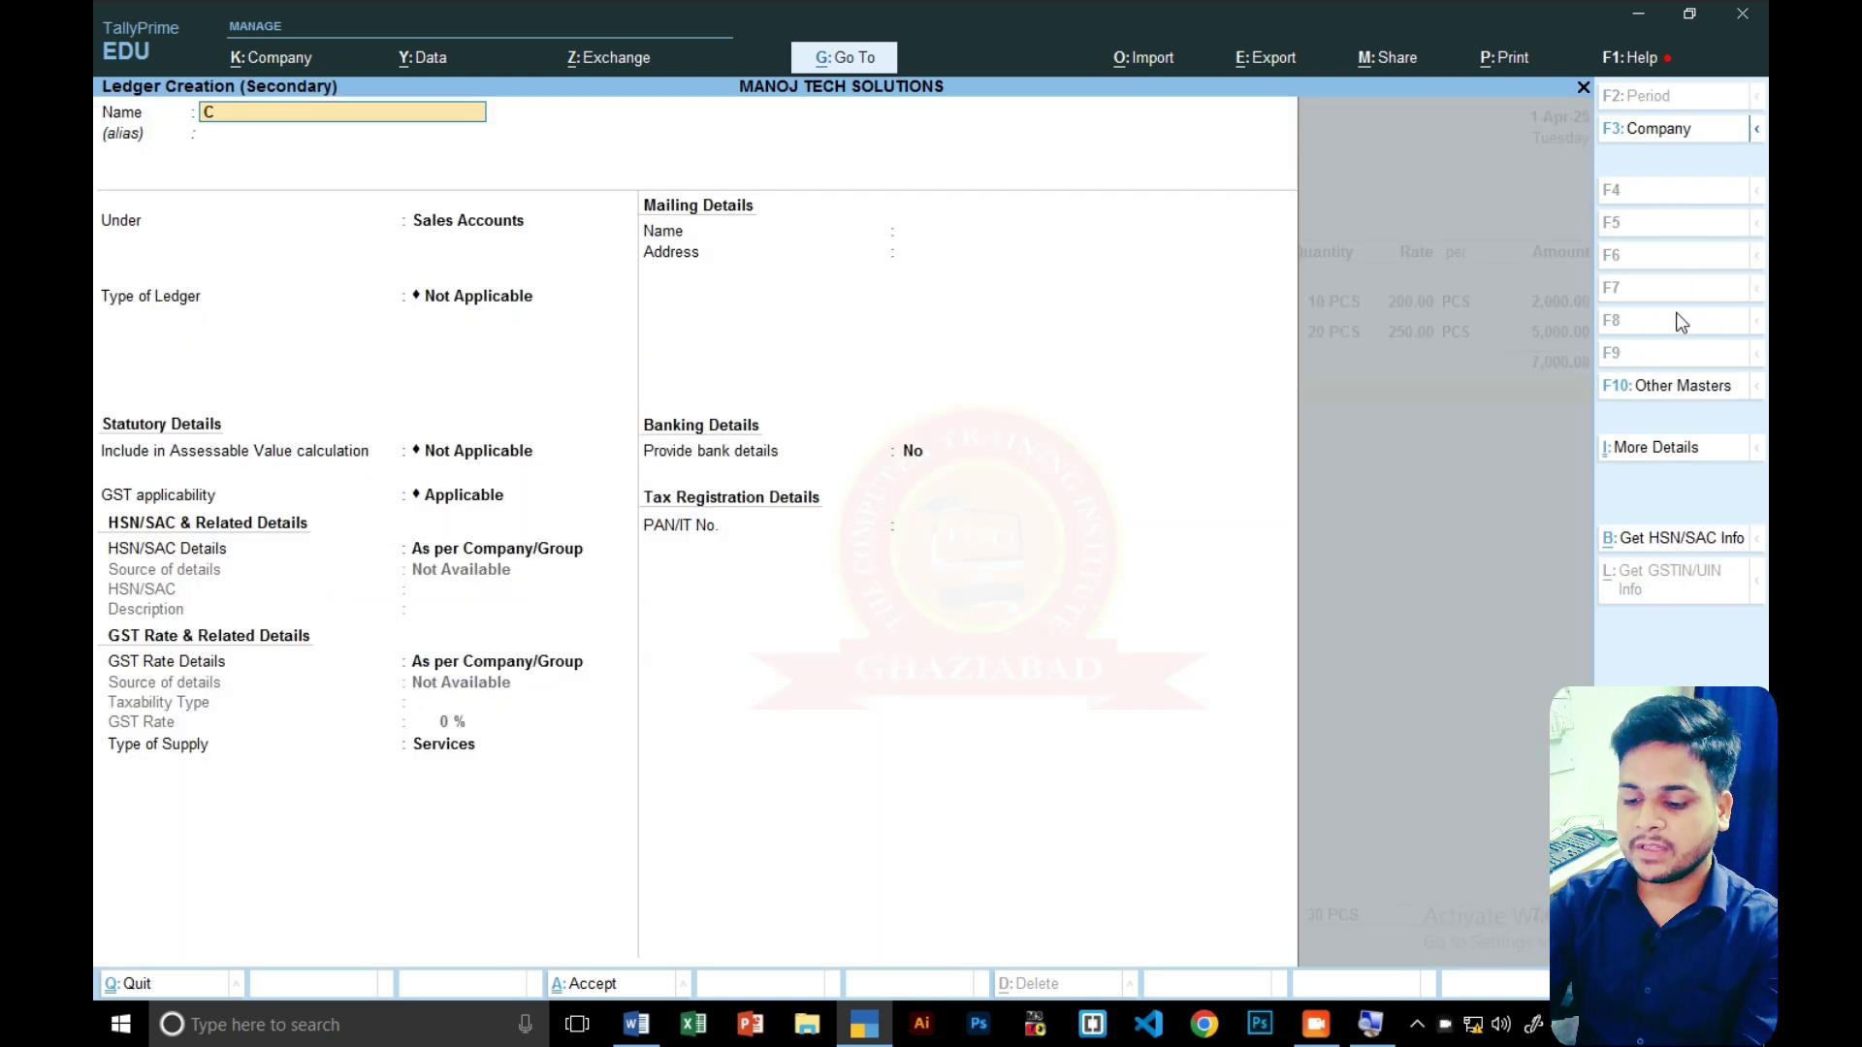
type("GST")
key("Return")
key("Return")
type("D")
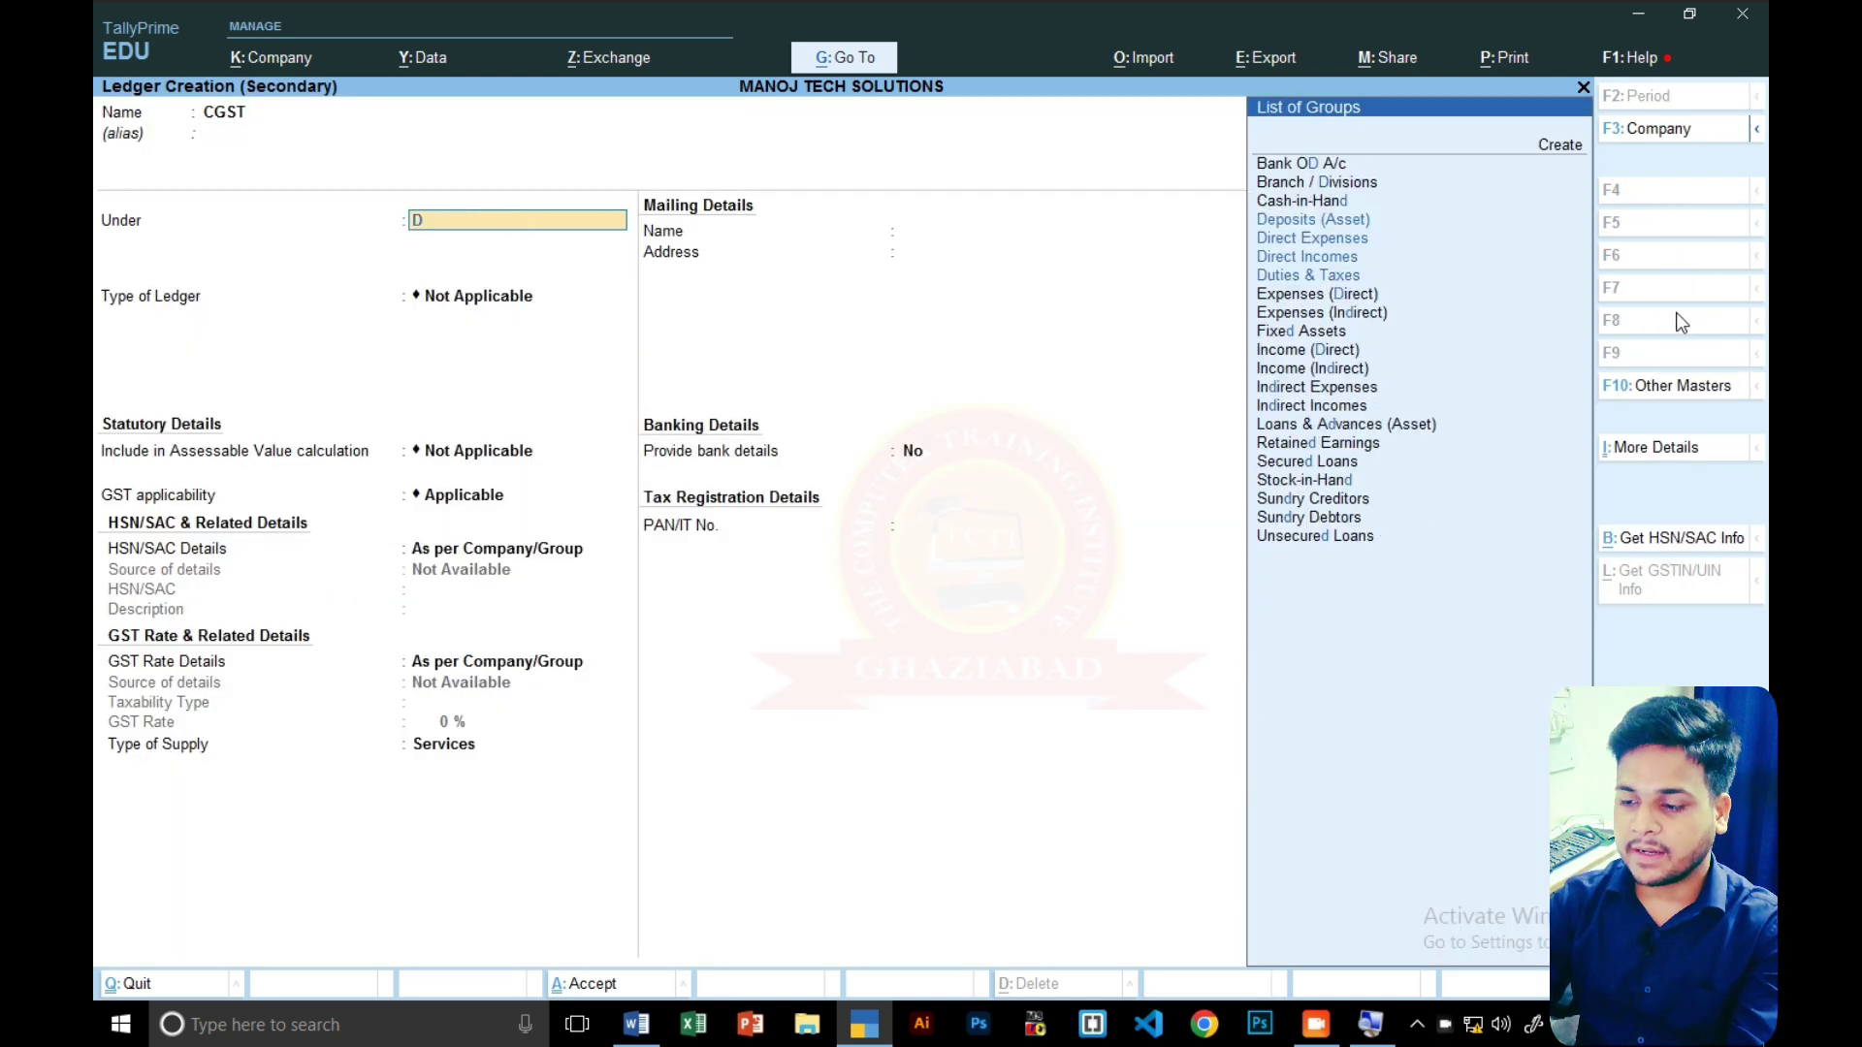
key("Down")
key("Up")
key("Down")
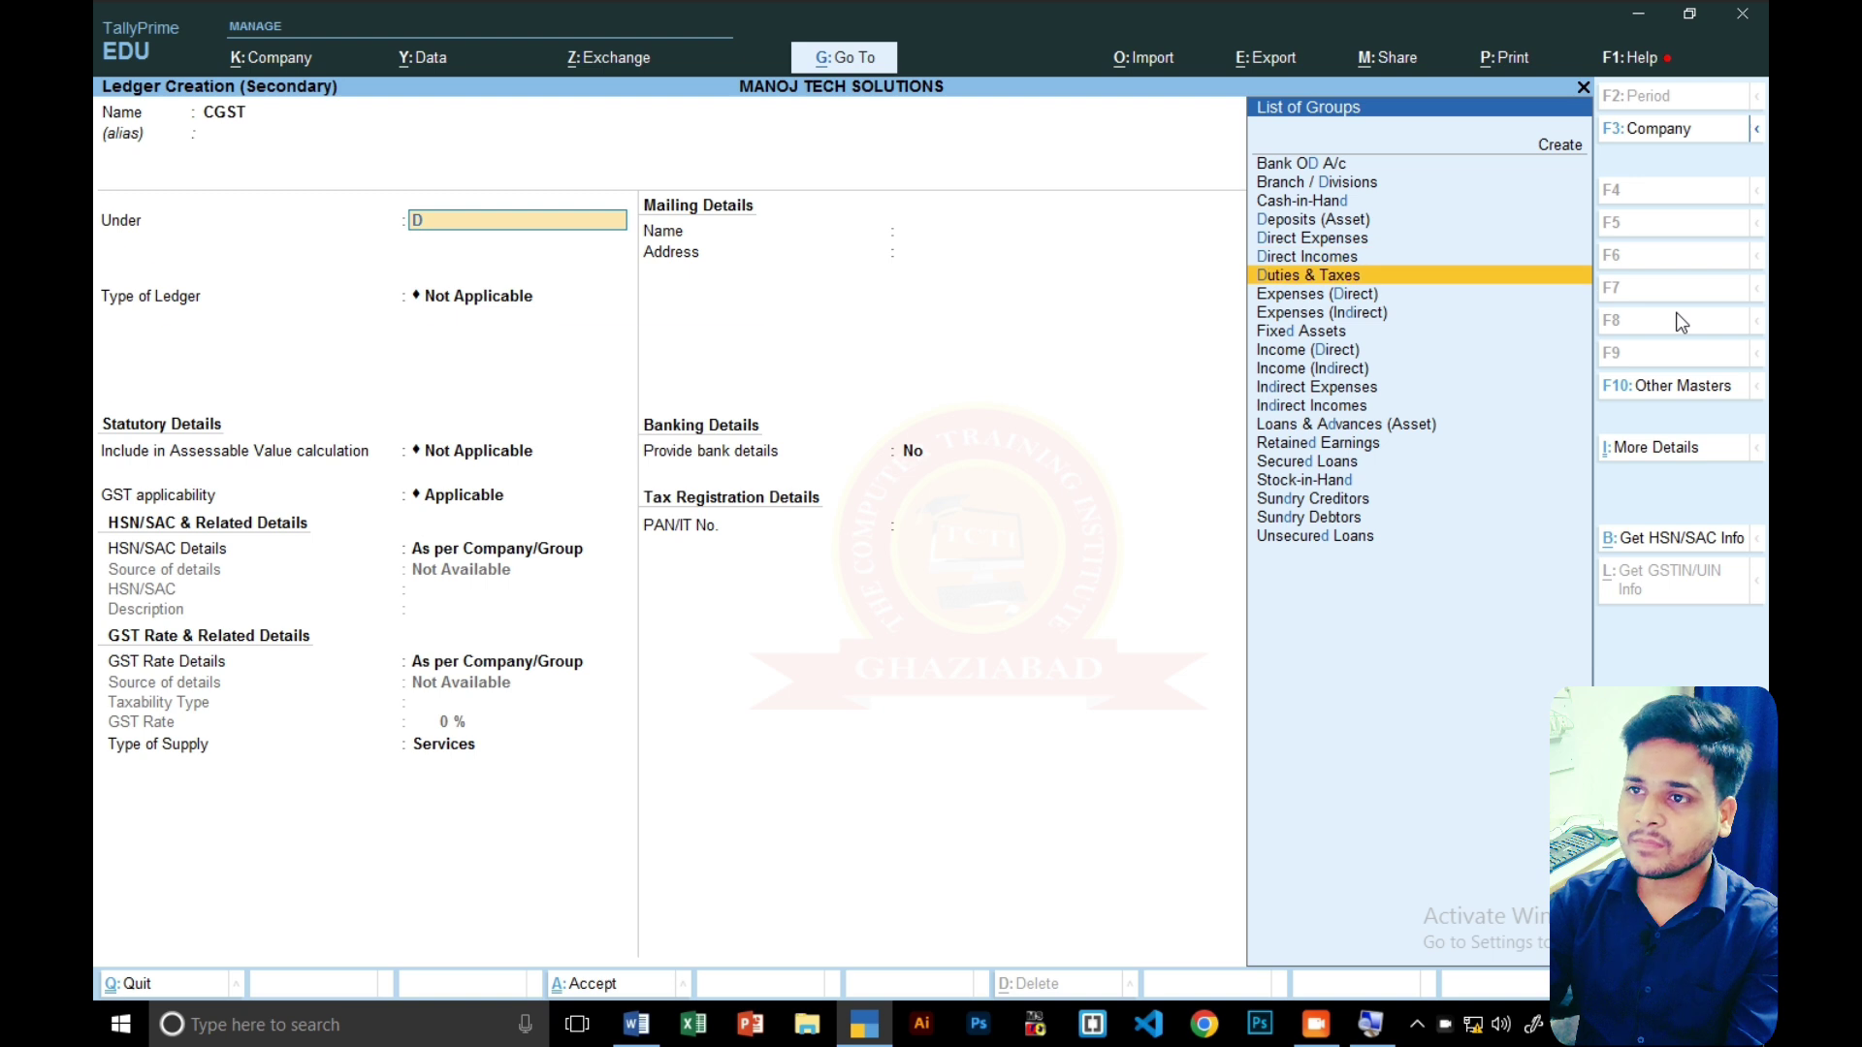
key("Return")
- Set the CGST ledger's duty type to GST and tax type to CGST, then save it and accept its voucher amount
key("Up")
key("Return")
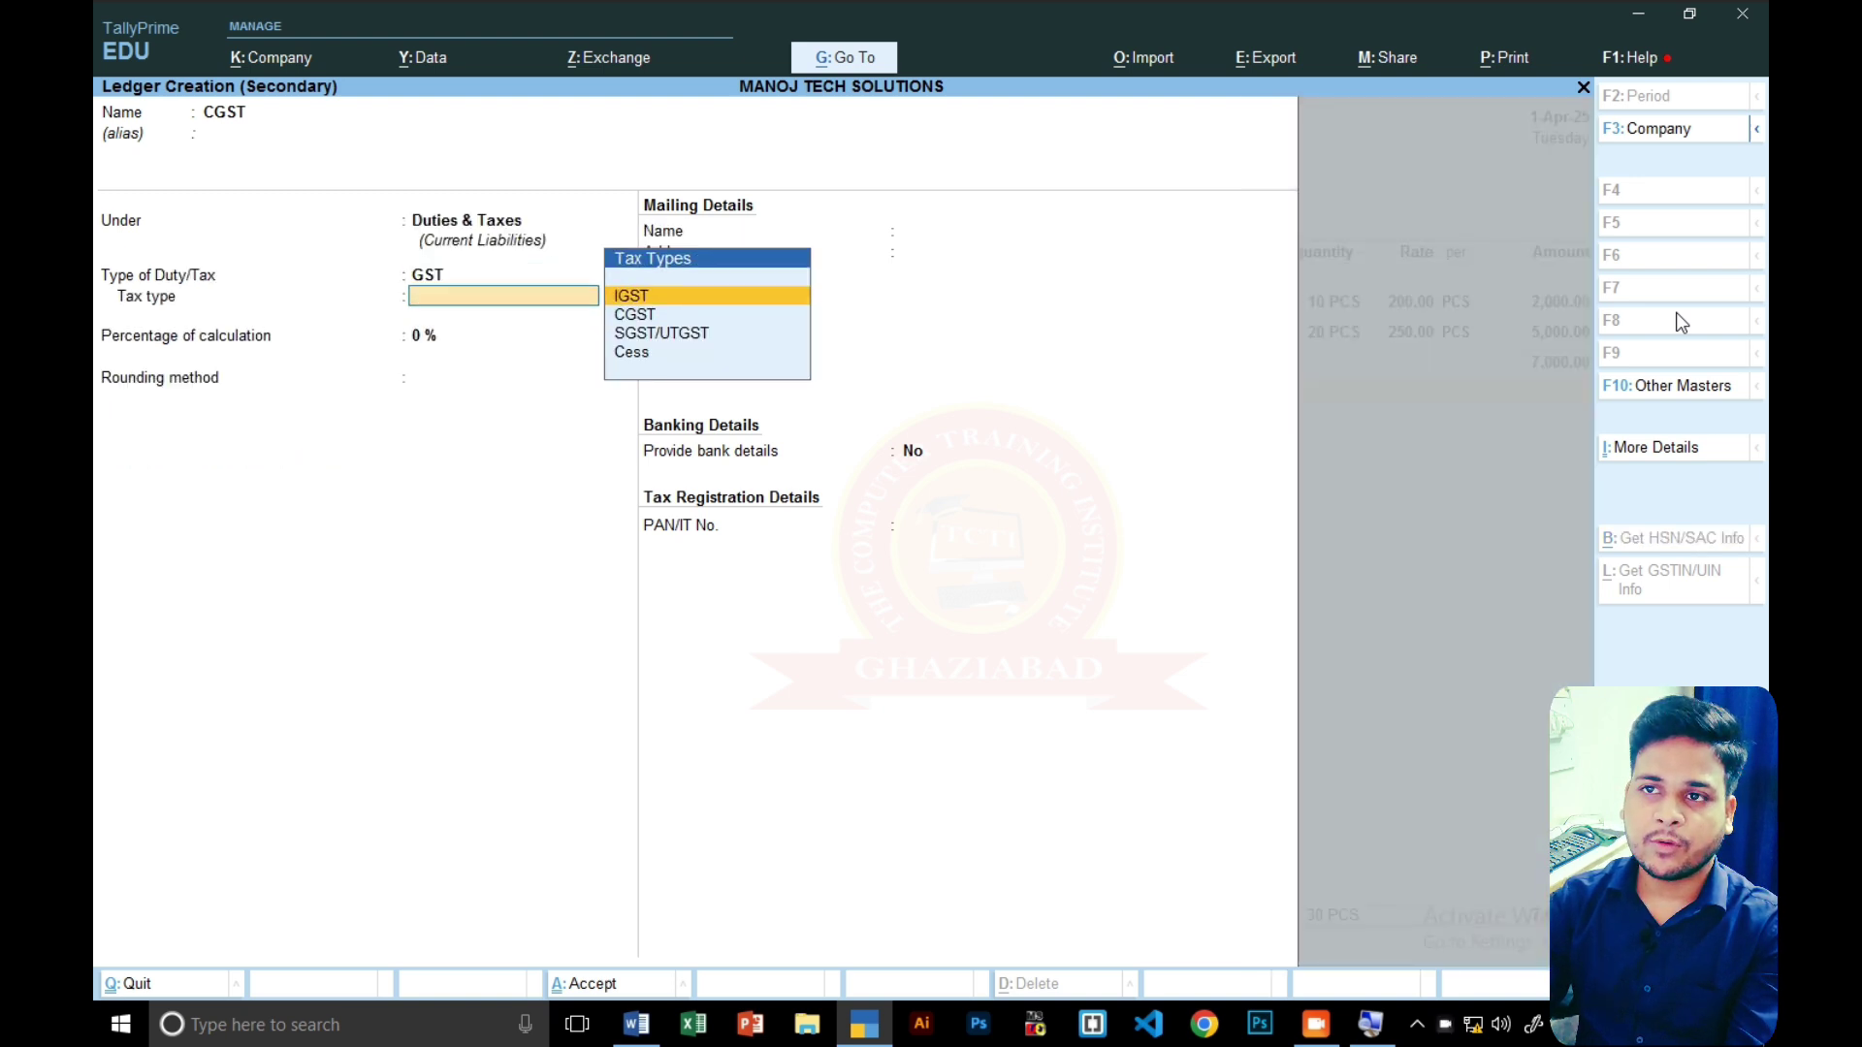
key("Down")
key("Return")
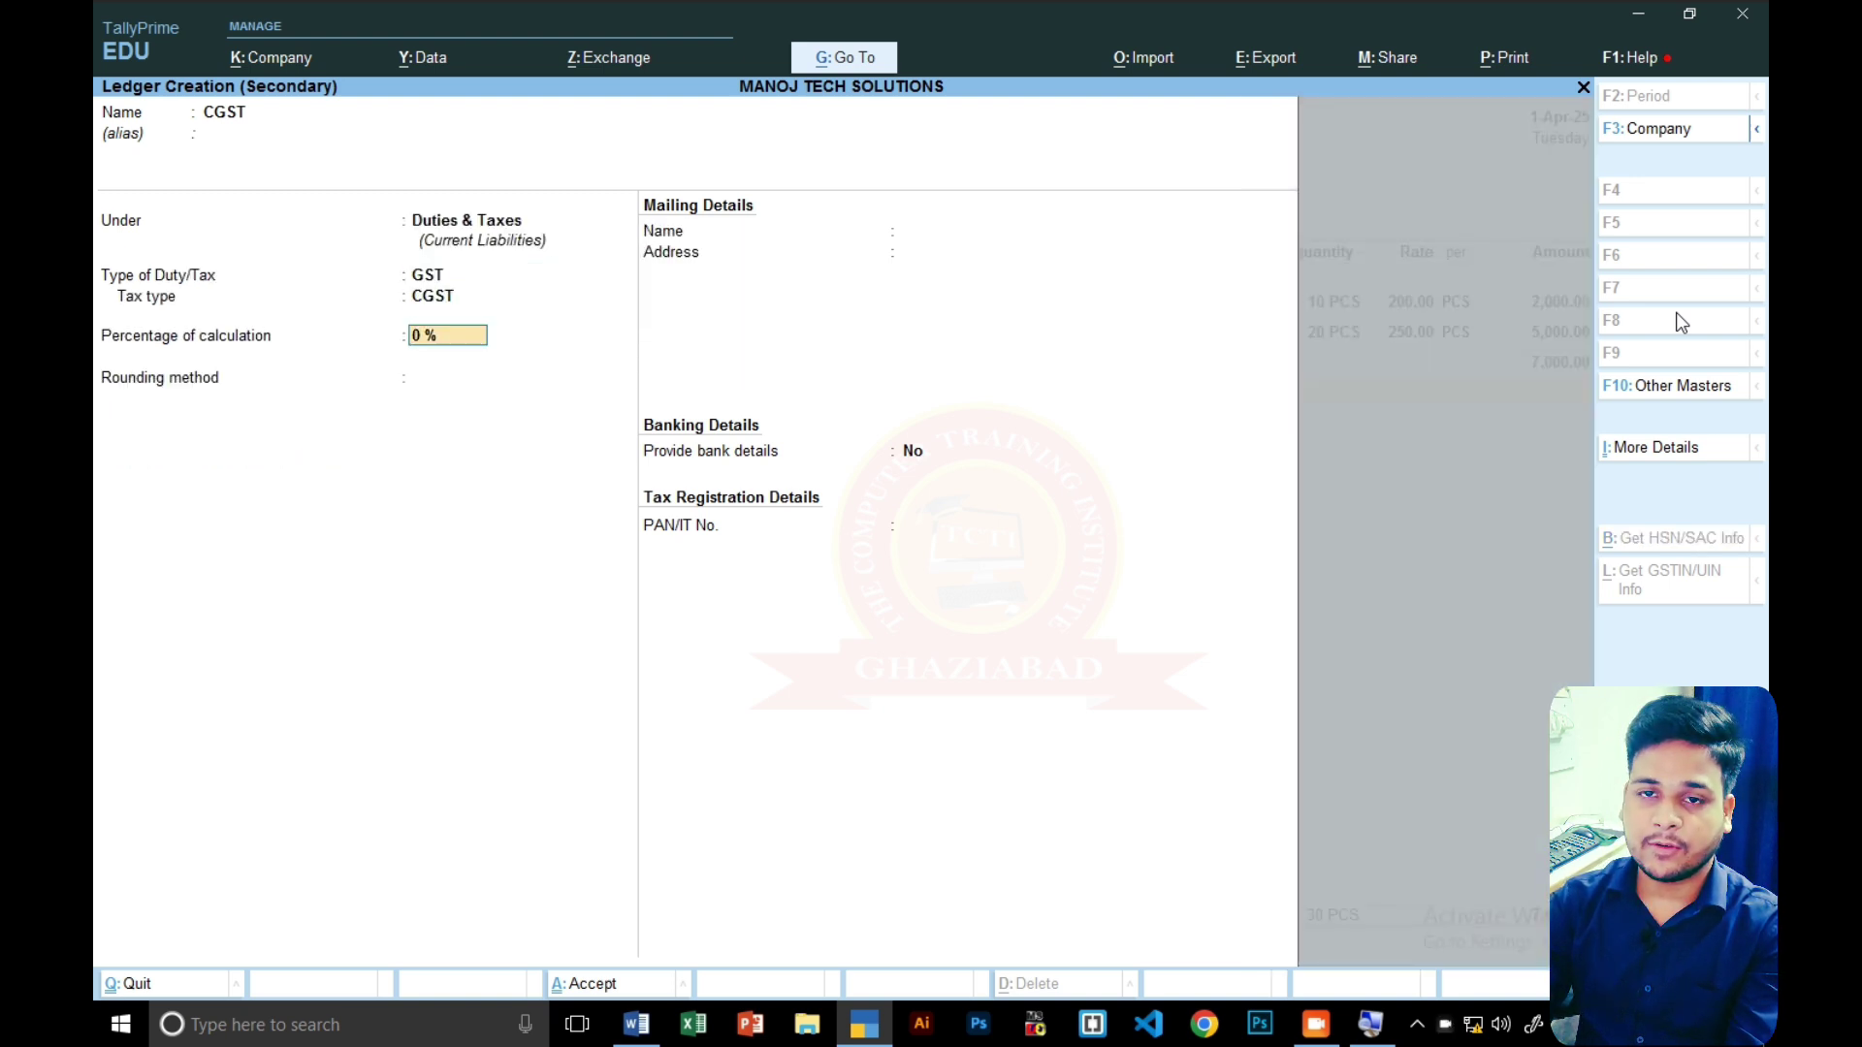
key("ctrl")
key("ctrl+a")
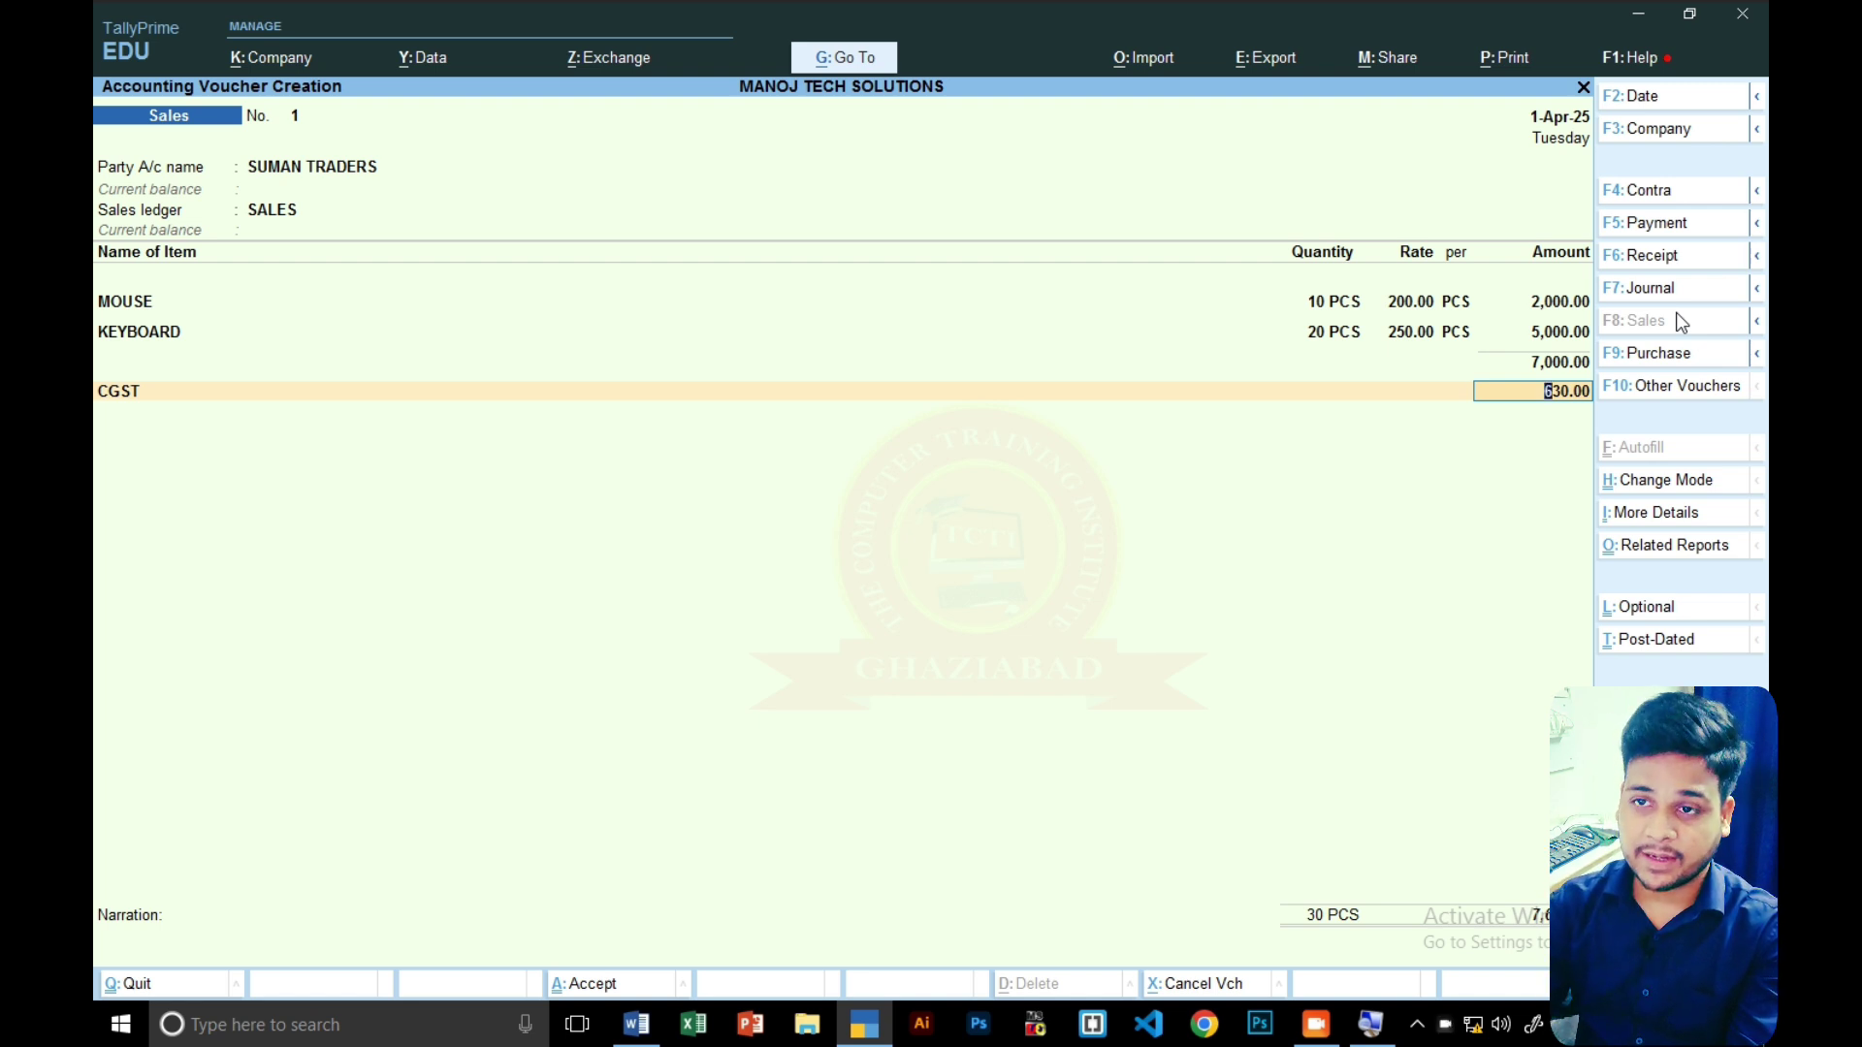
key("Return")
- Start a new ledger named SGST under Duties & Taxes from the voucher line below CGST
key("alt+c")
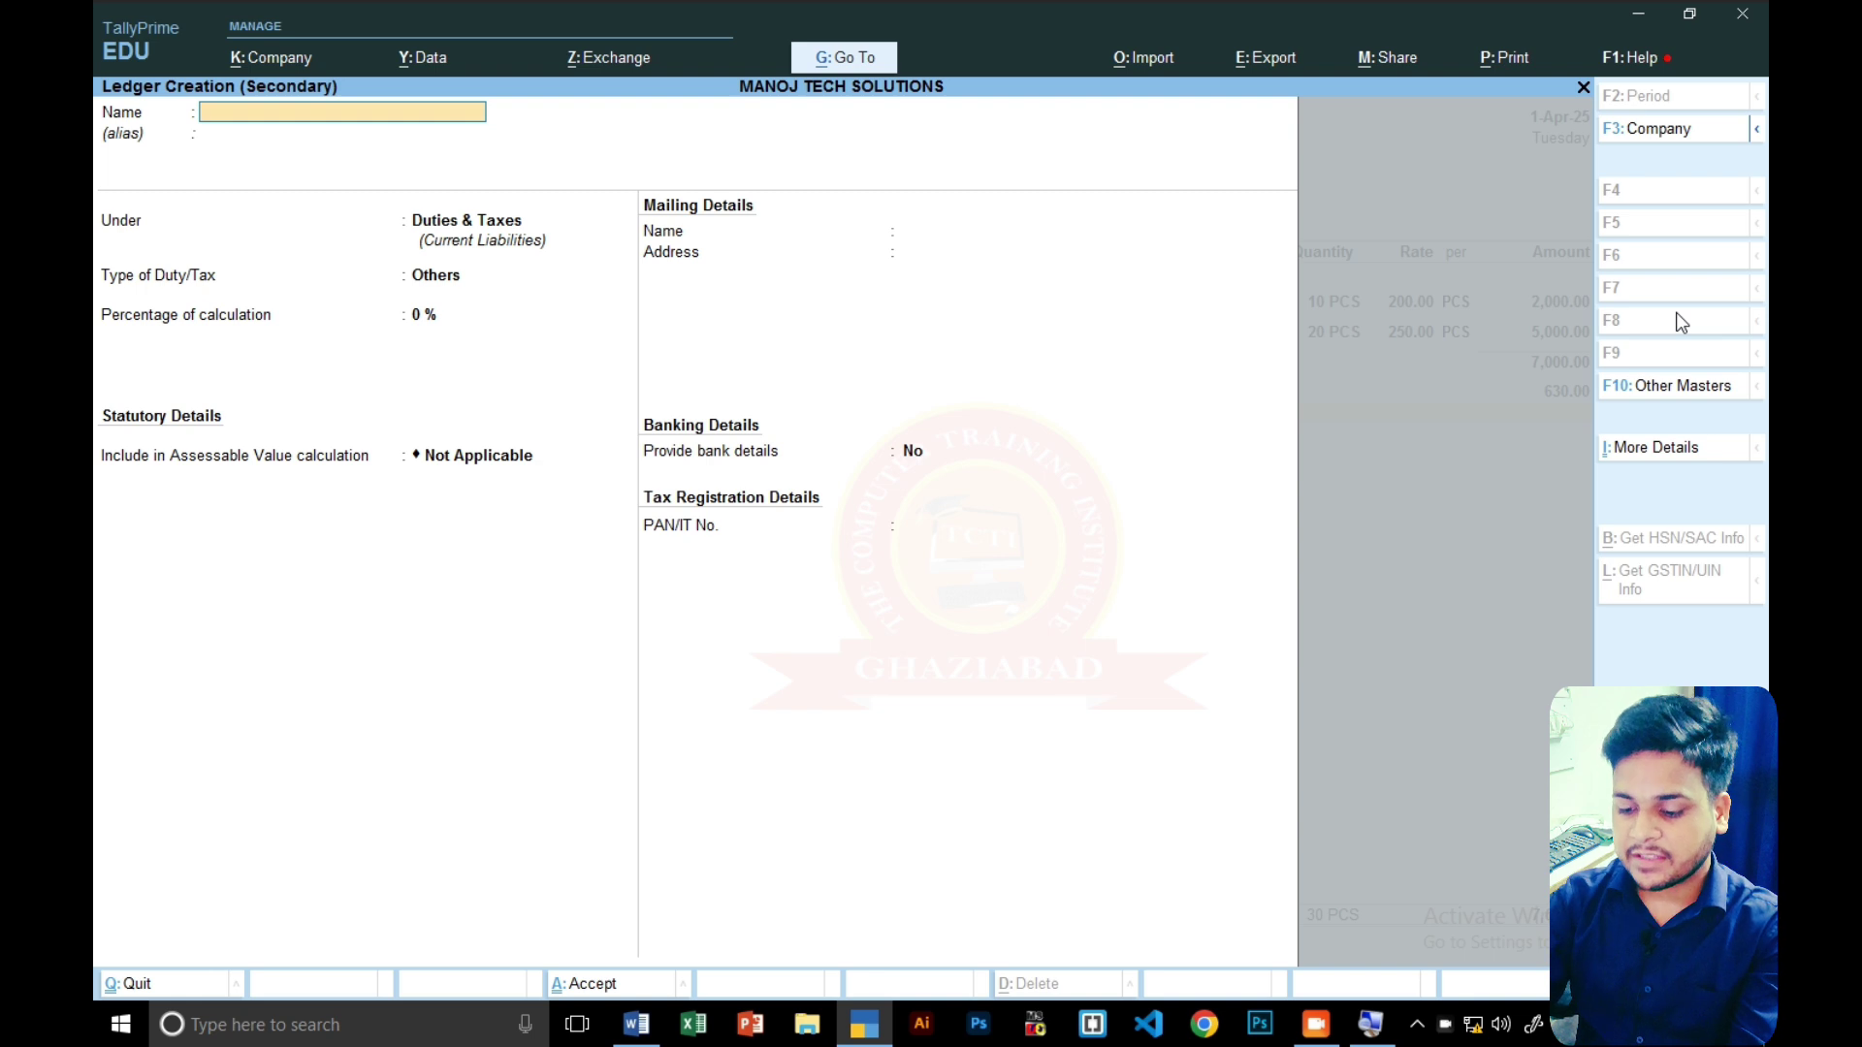
type("SGST")
key("Return")
key("Return")
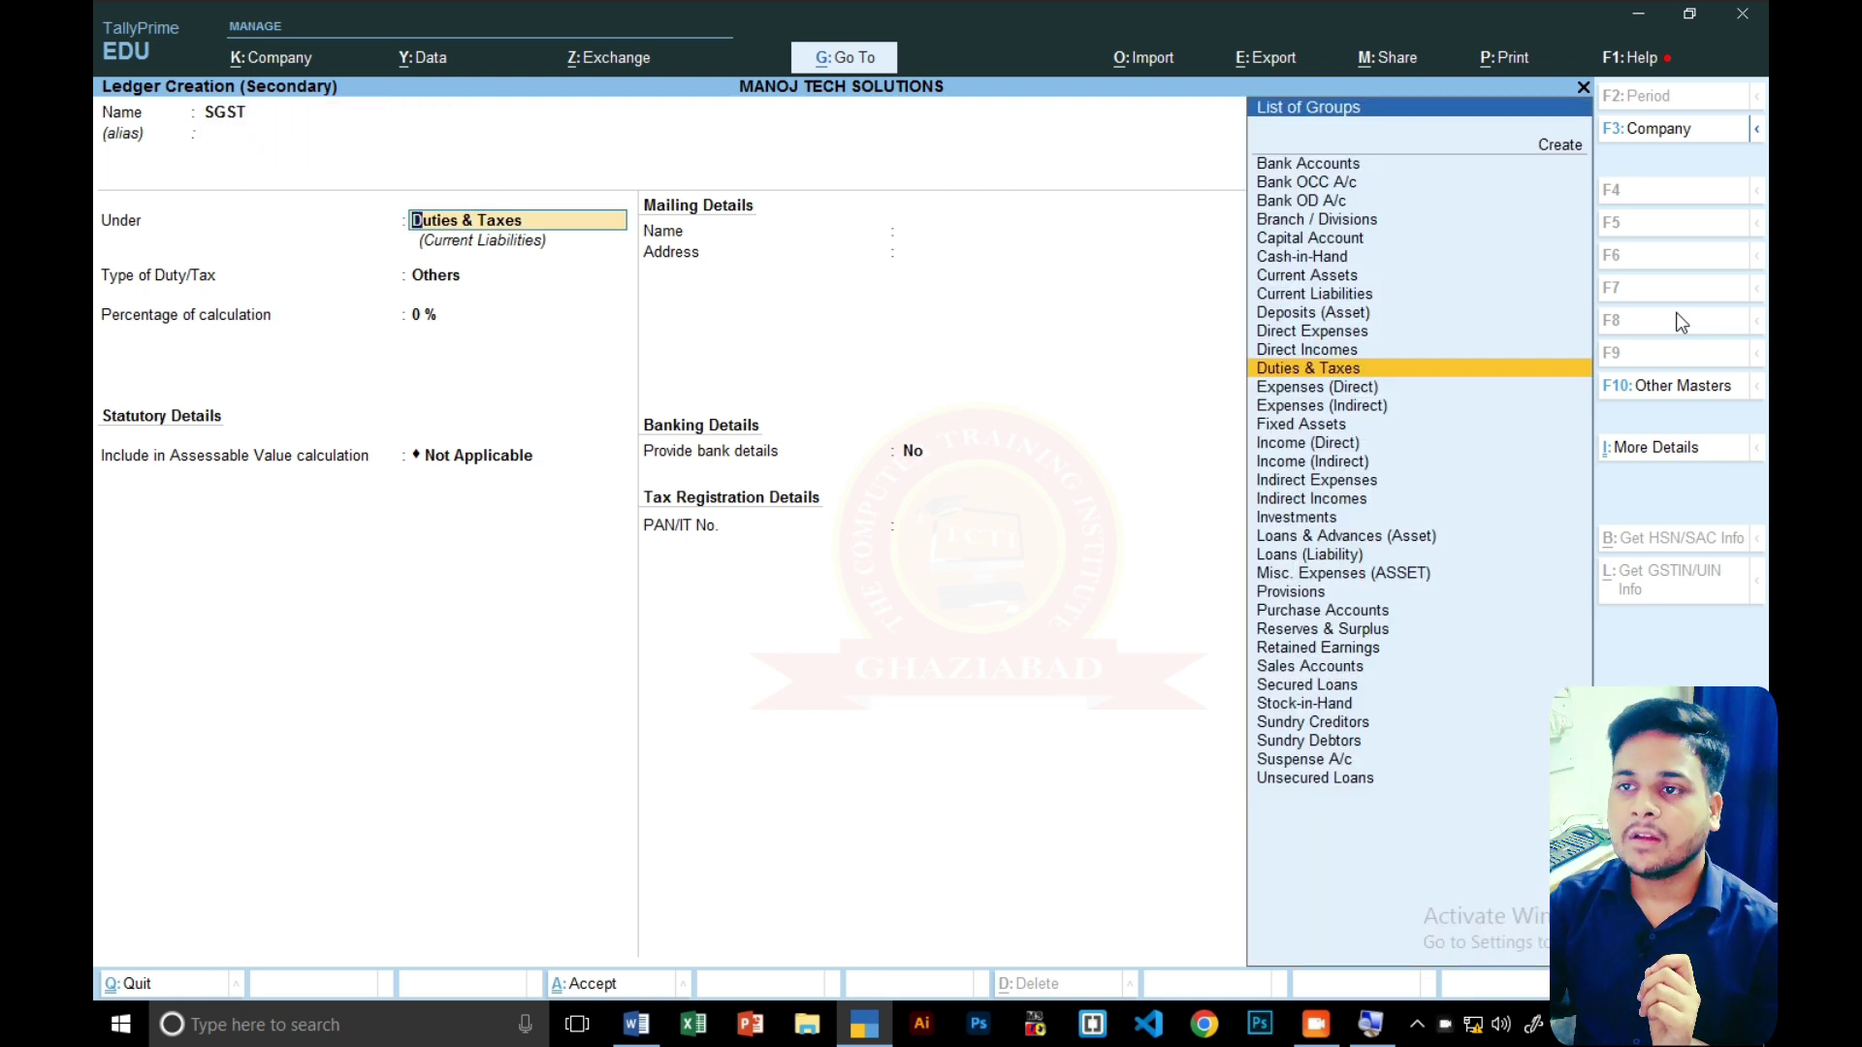
key("Return")
- Set the SGST ledger's duty type to GST, tax type to SGST/UTGST and percentage of calculation to 9%, and save it
key("Up")
key("Return")
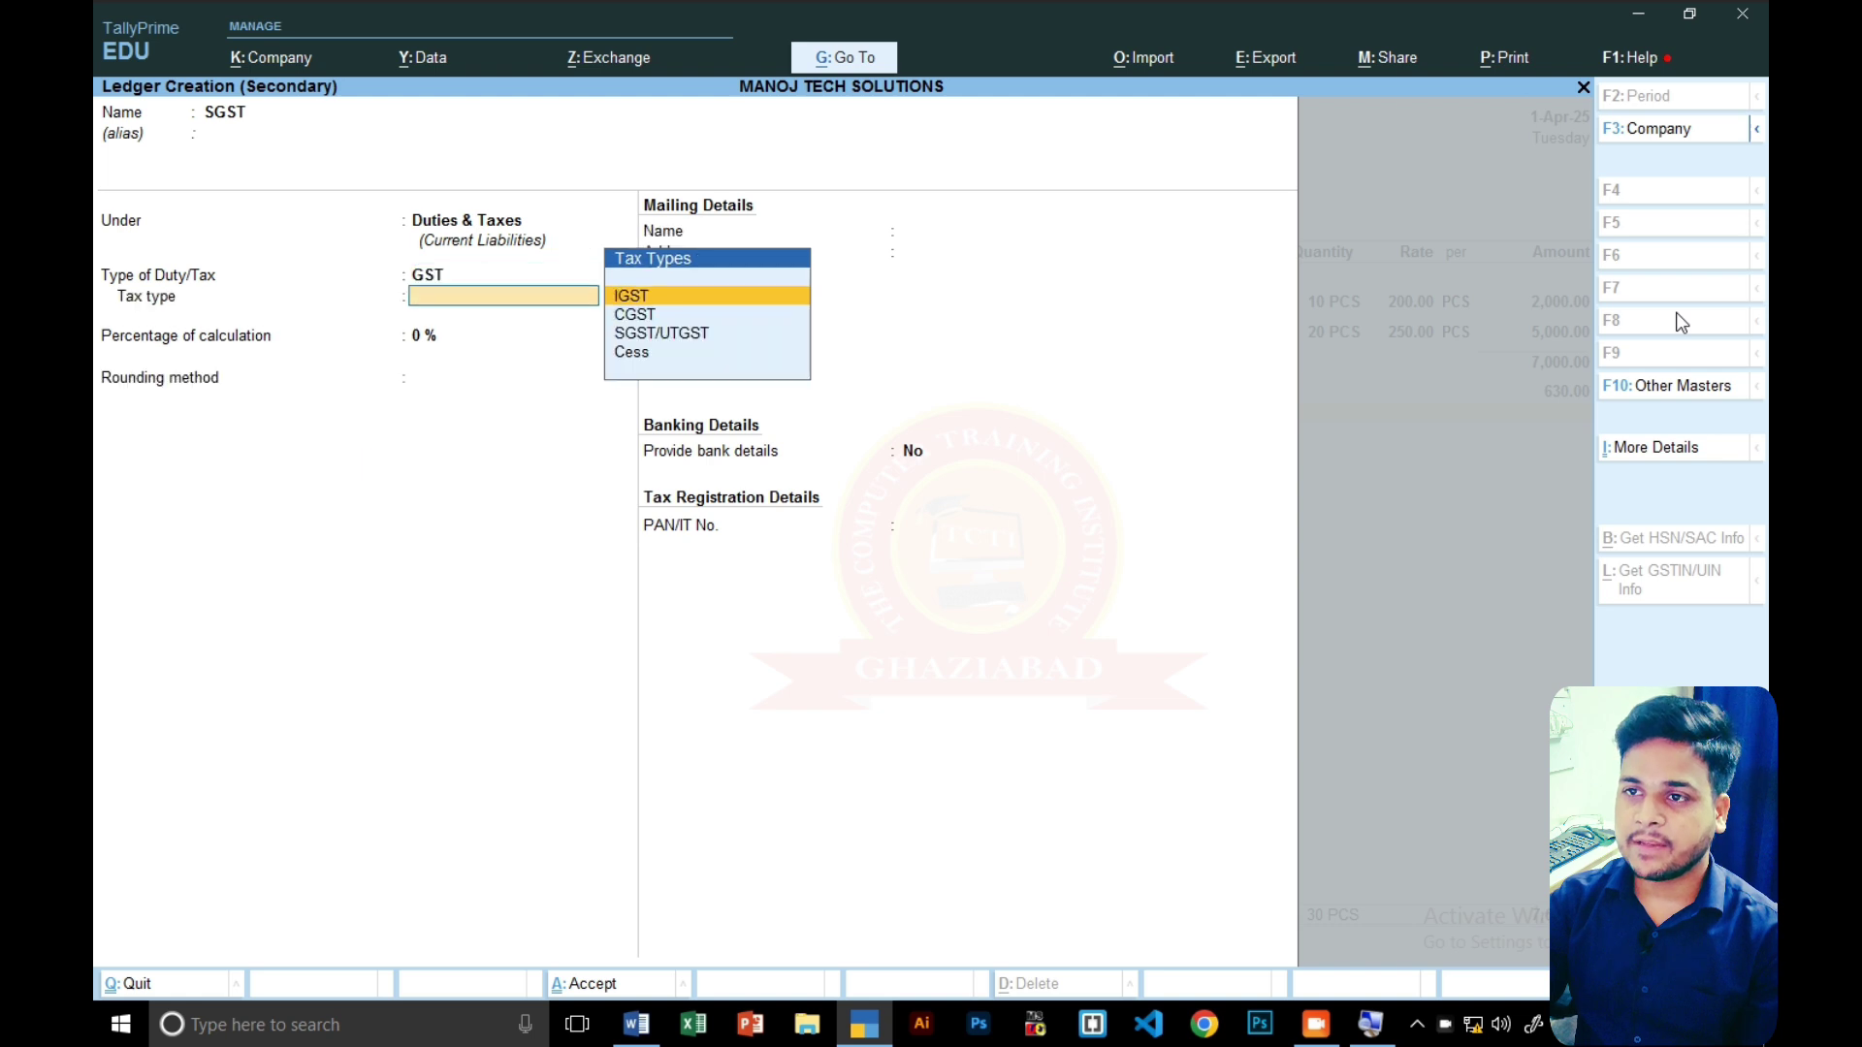
key("Down")
key("Down")
key("Return")
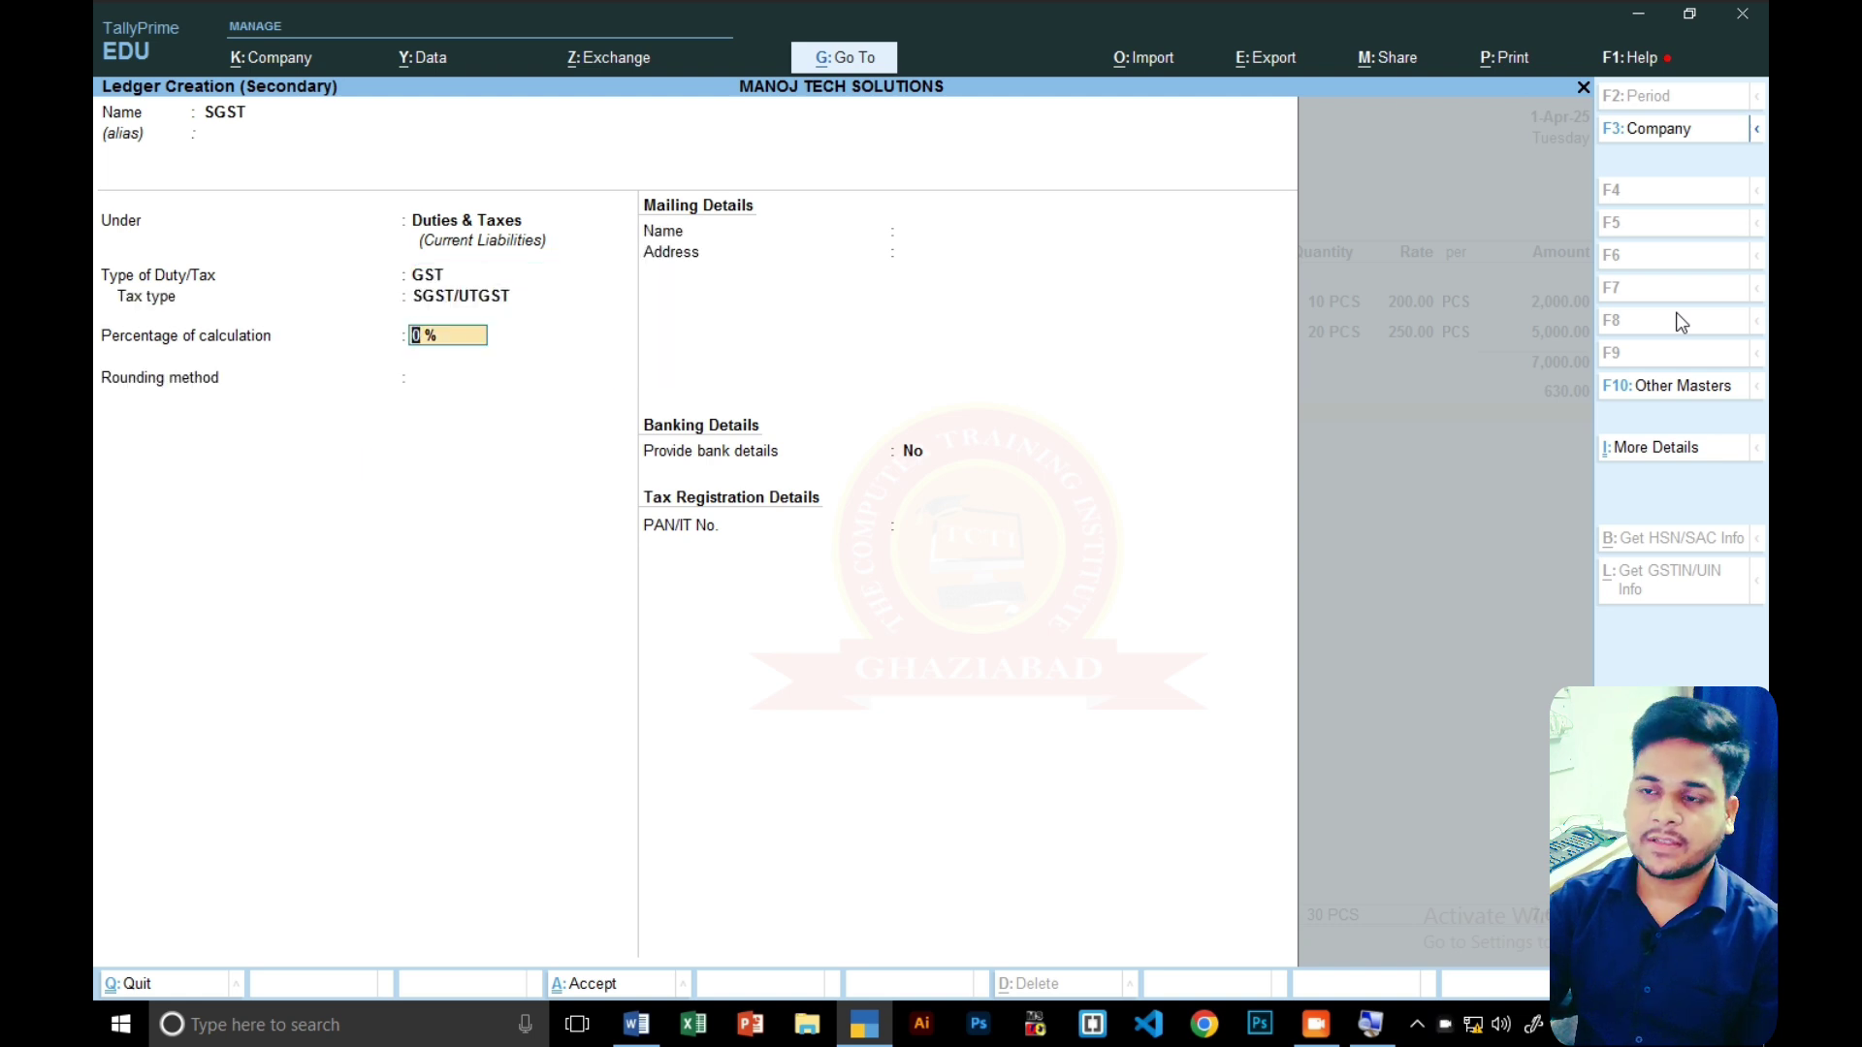
type("9")
key("ctrl+a")
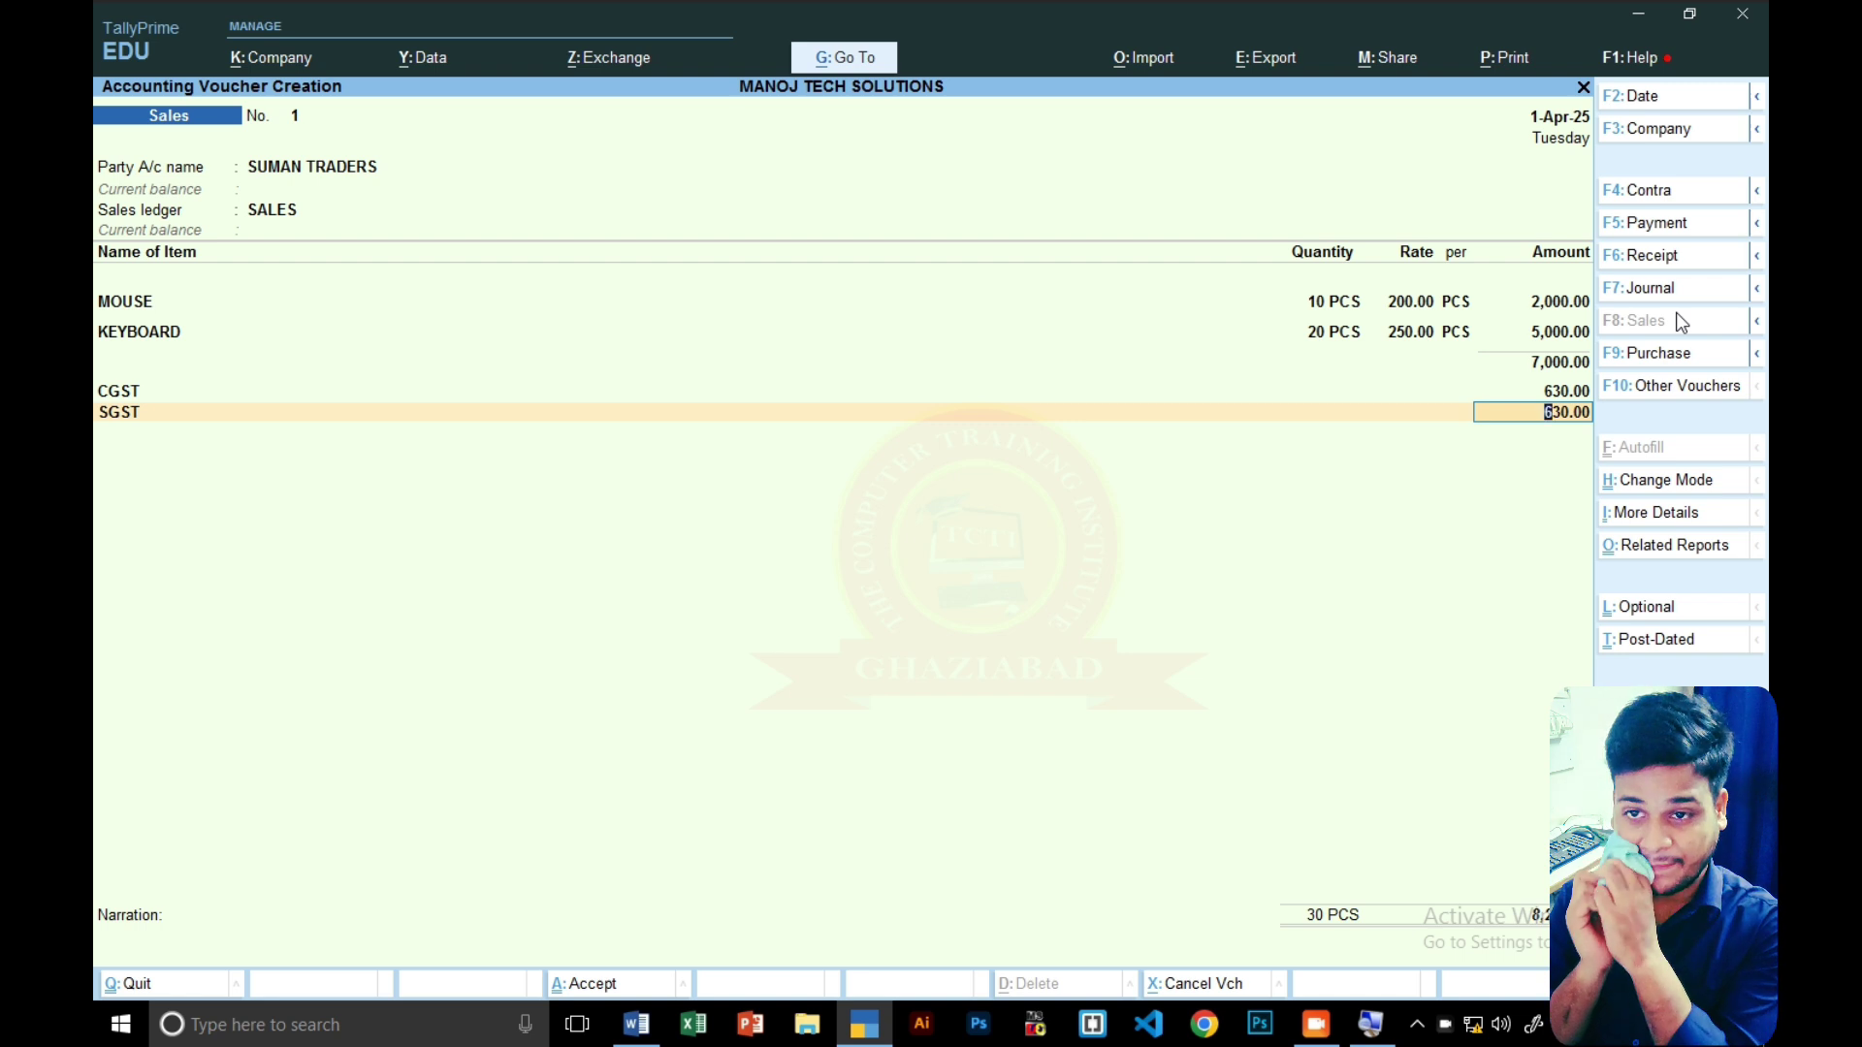
- Accept the SGST amount, save the sales voucher and return to the Gateway of Tally
key("Return")
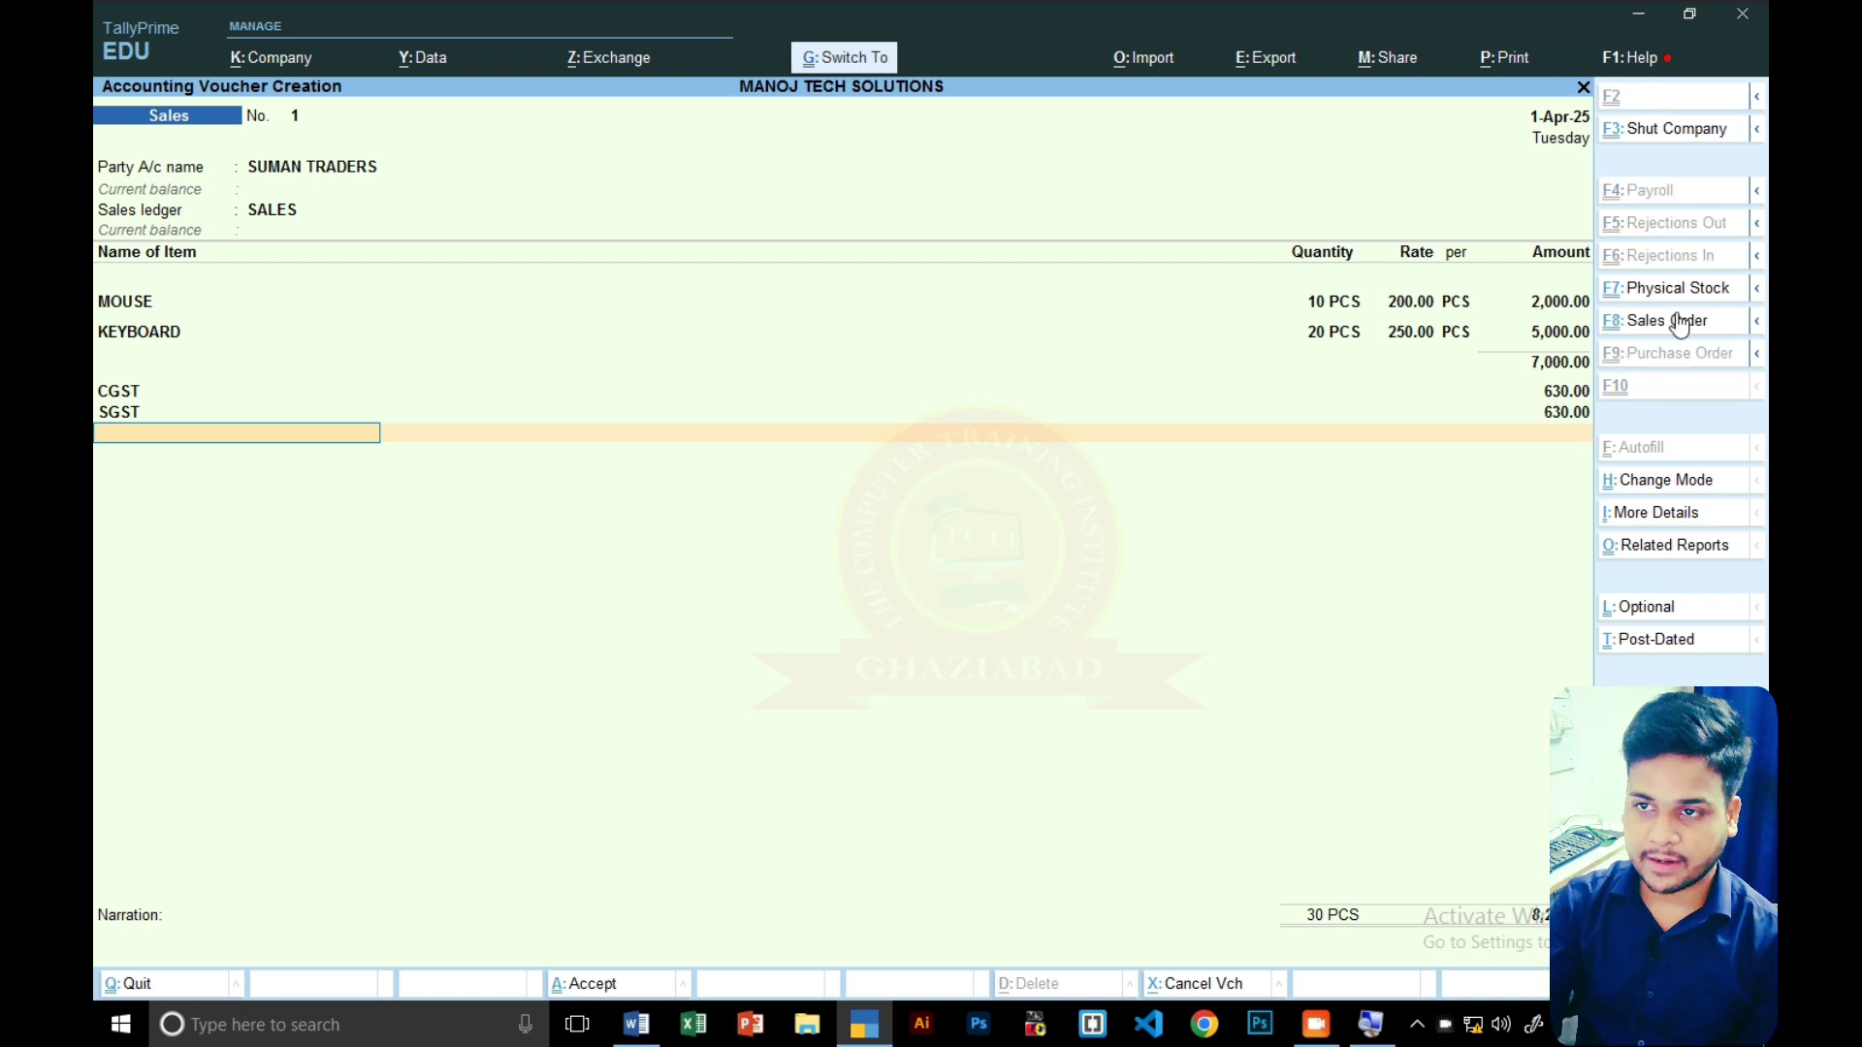
key("ctrl+a")
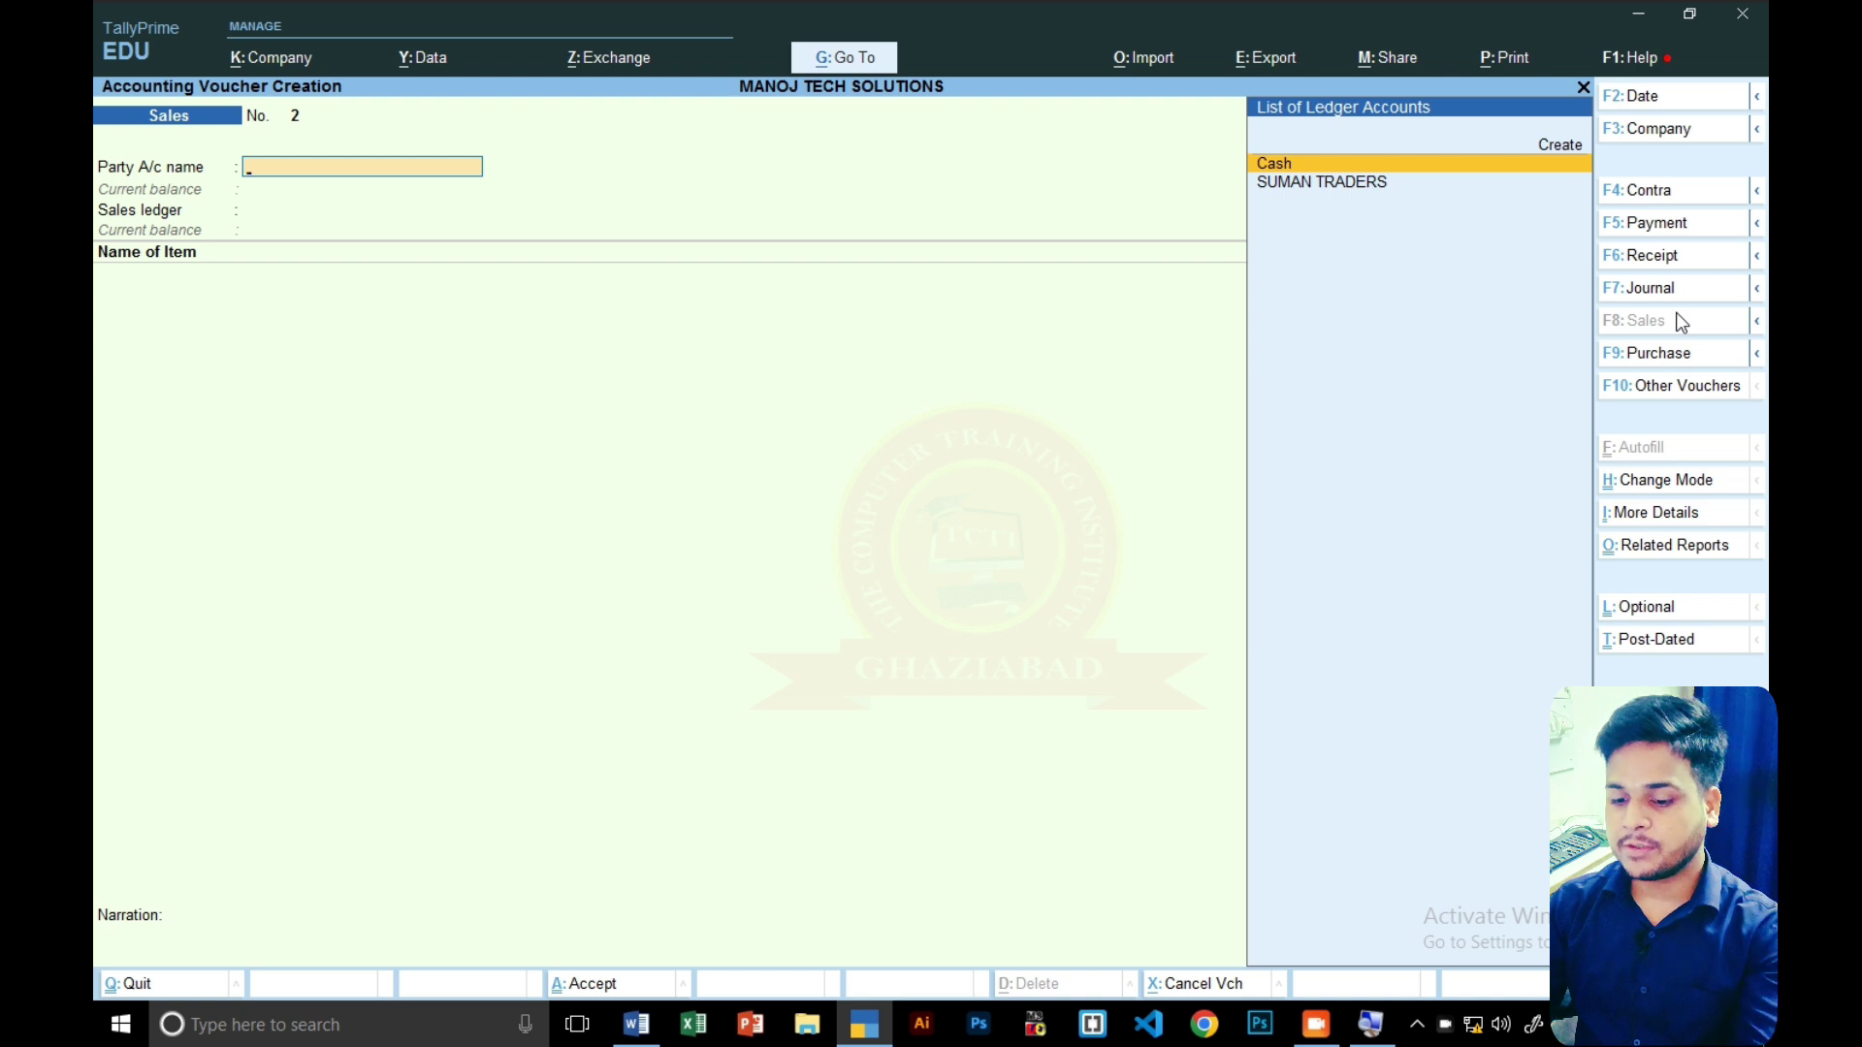
key("Escape")
key("y")
- Open the SUMAN TRADERS sales voucher from the Dashboard's Sales Trend through the Sales Voucher Register
key("Down")
key("Down")
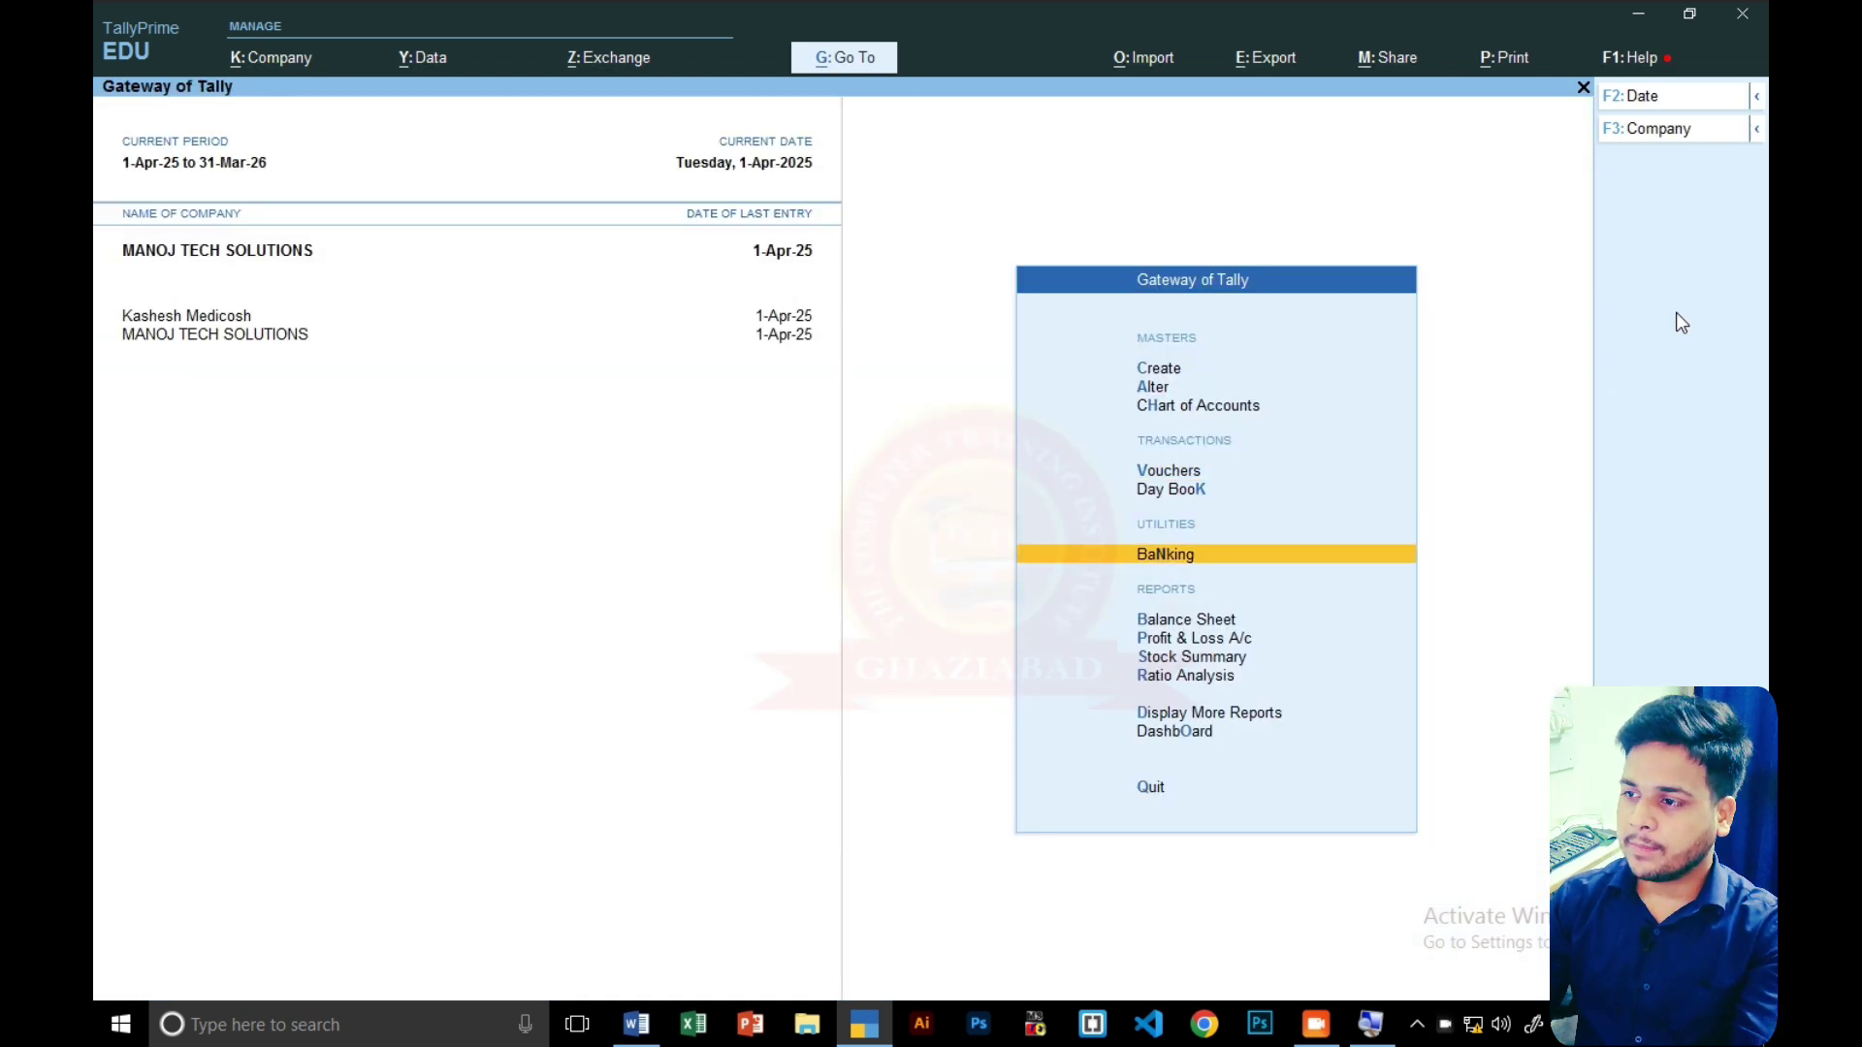
key("Down")
key("Down")
key("Down")
key("Down")
key("Down")
key("Down")
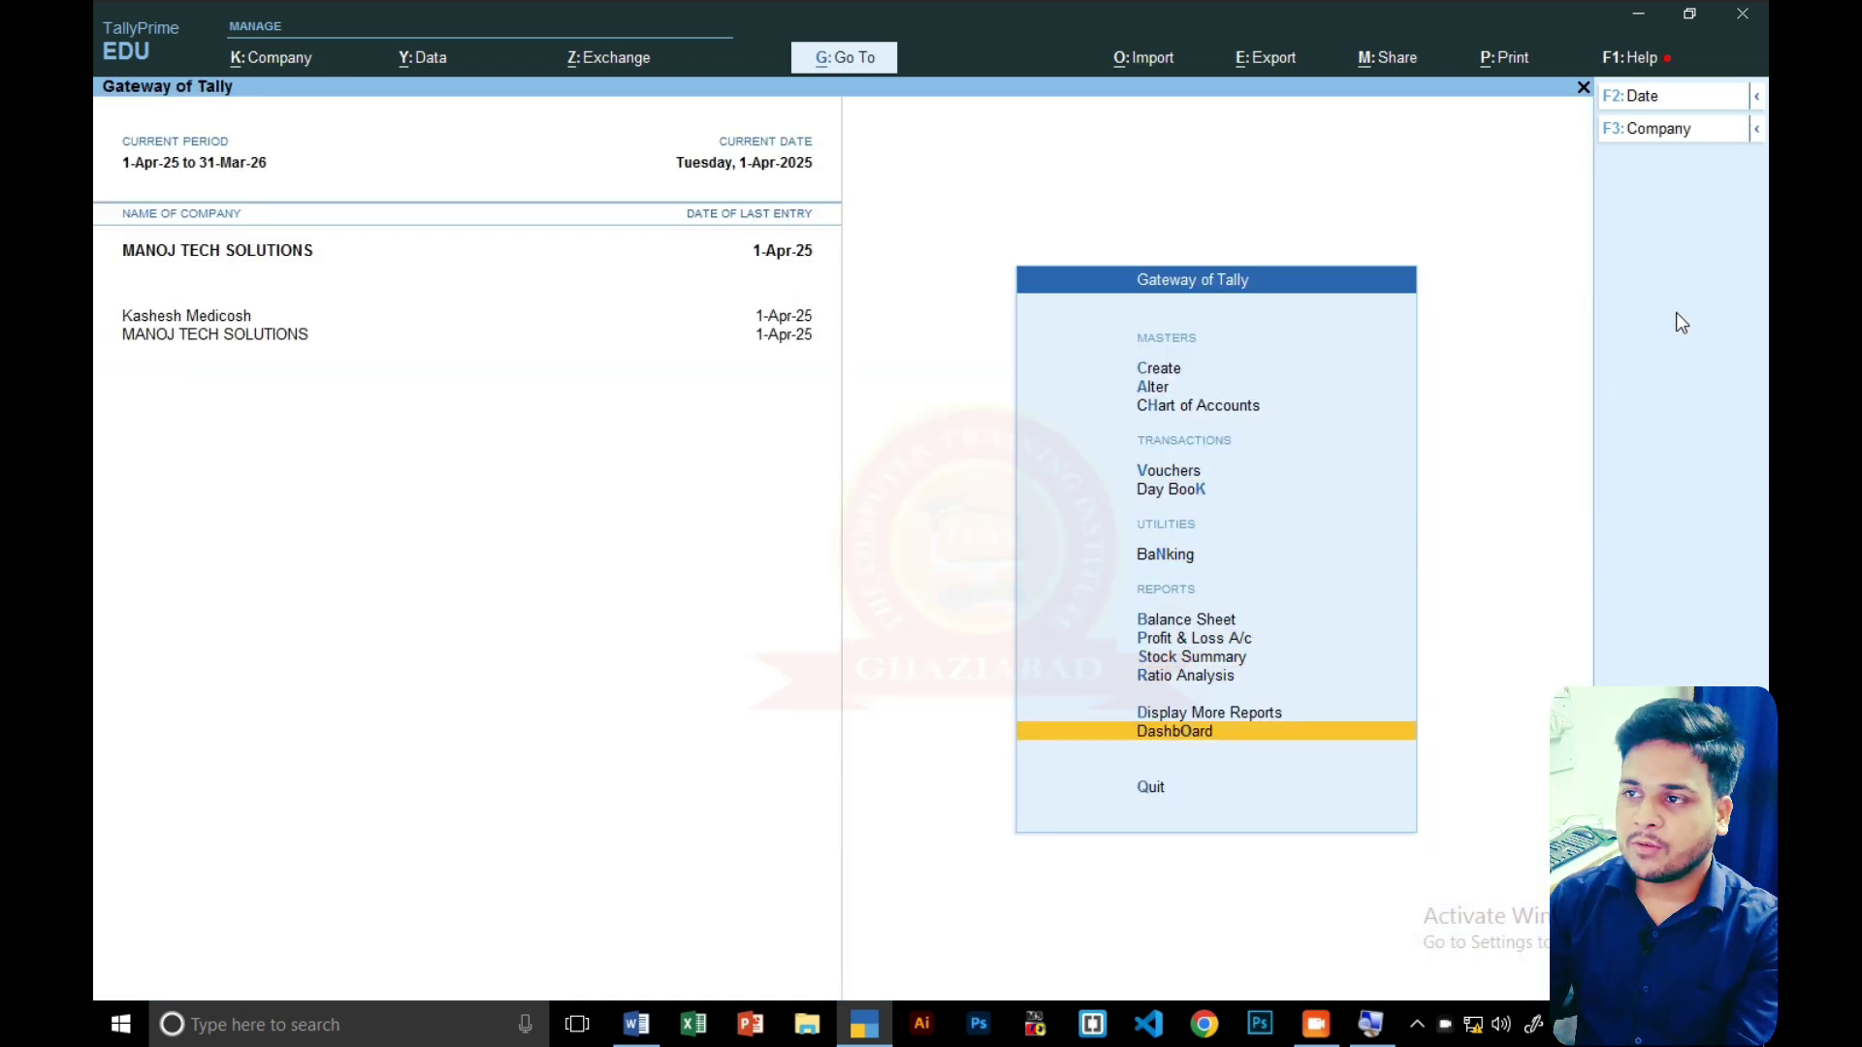
key("Return")
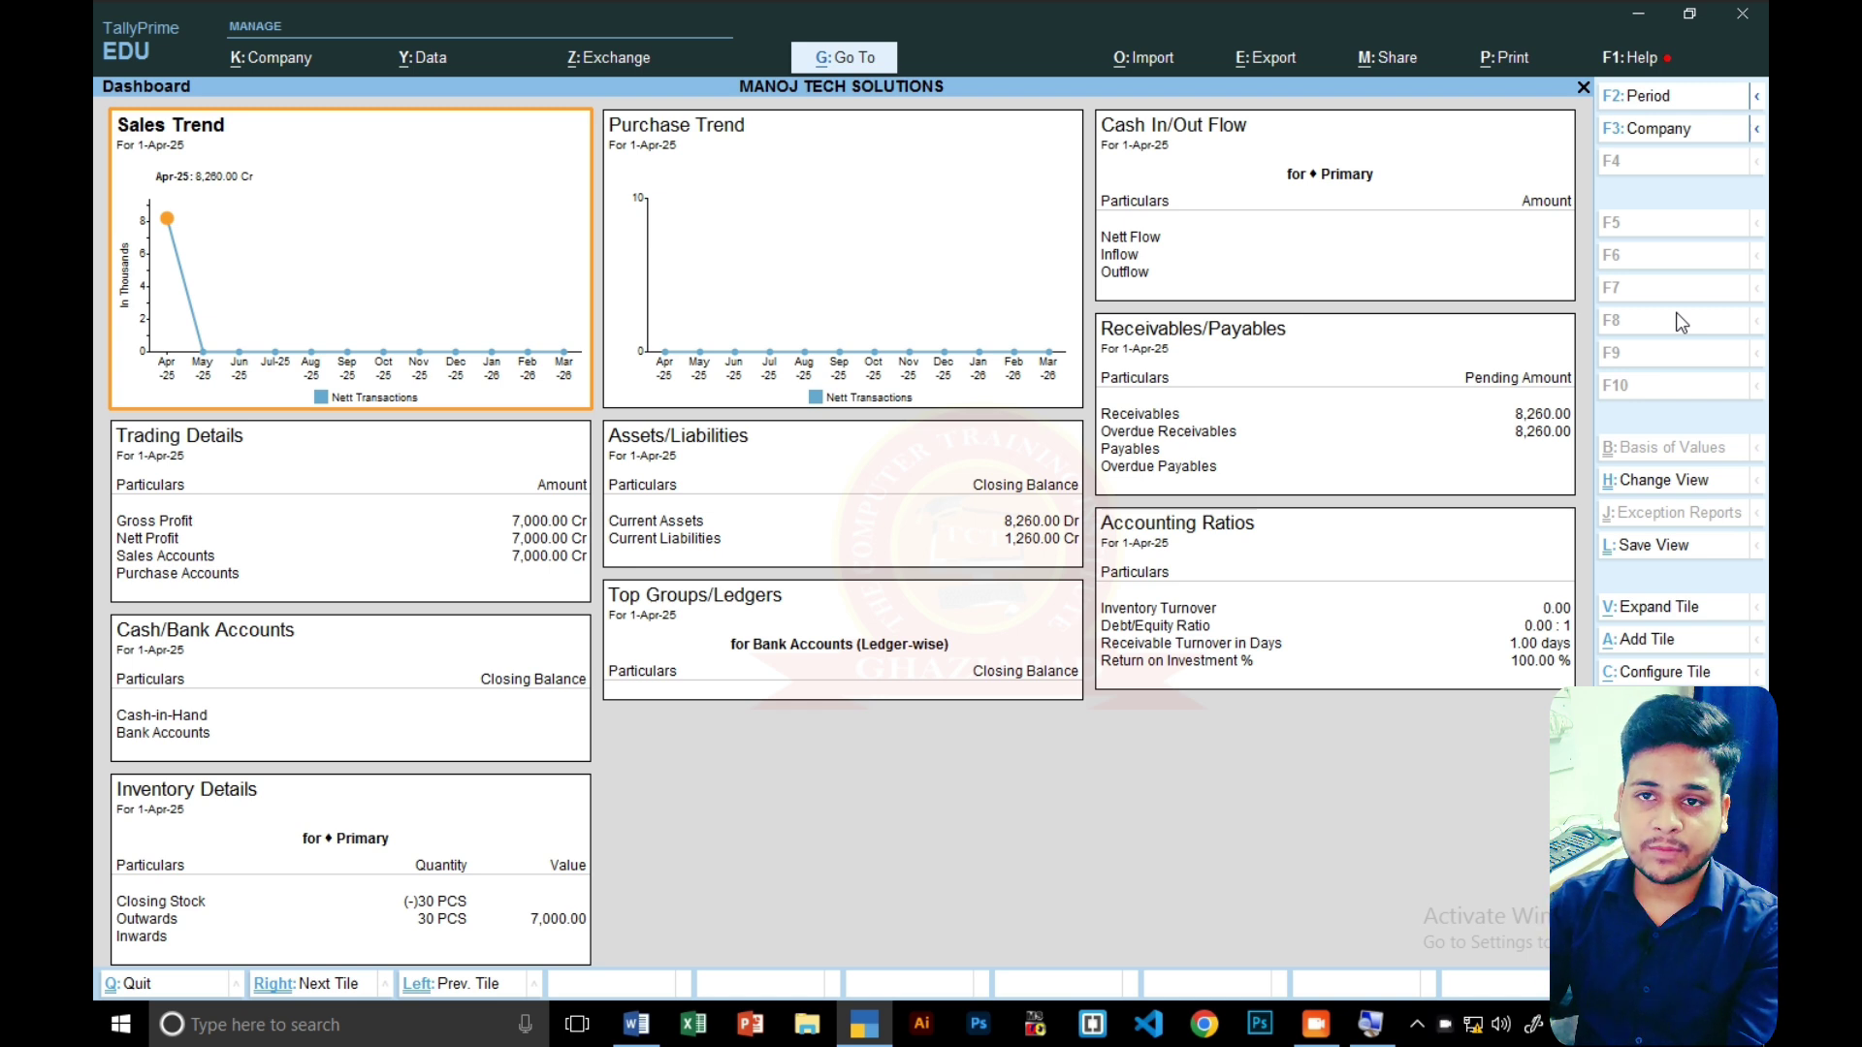
key("Return")
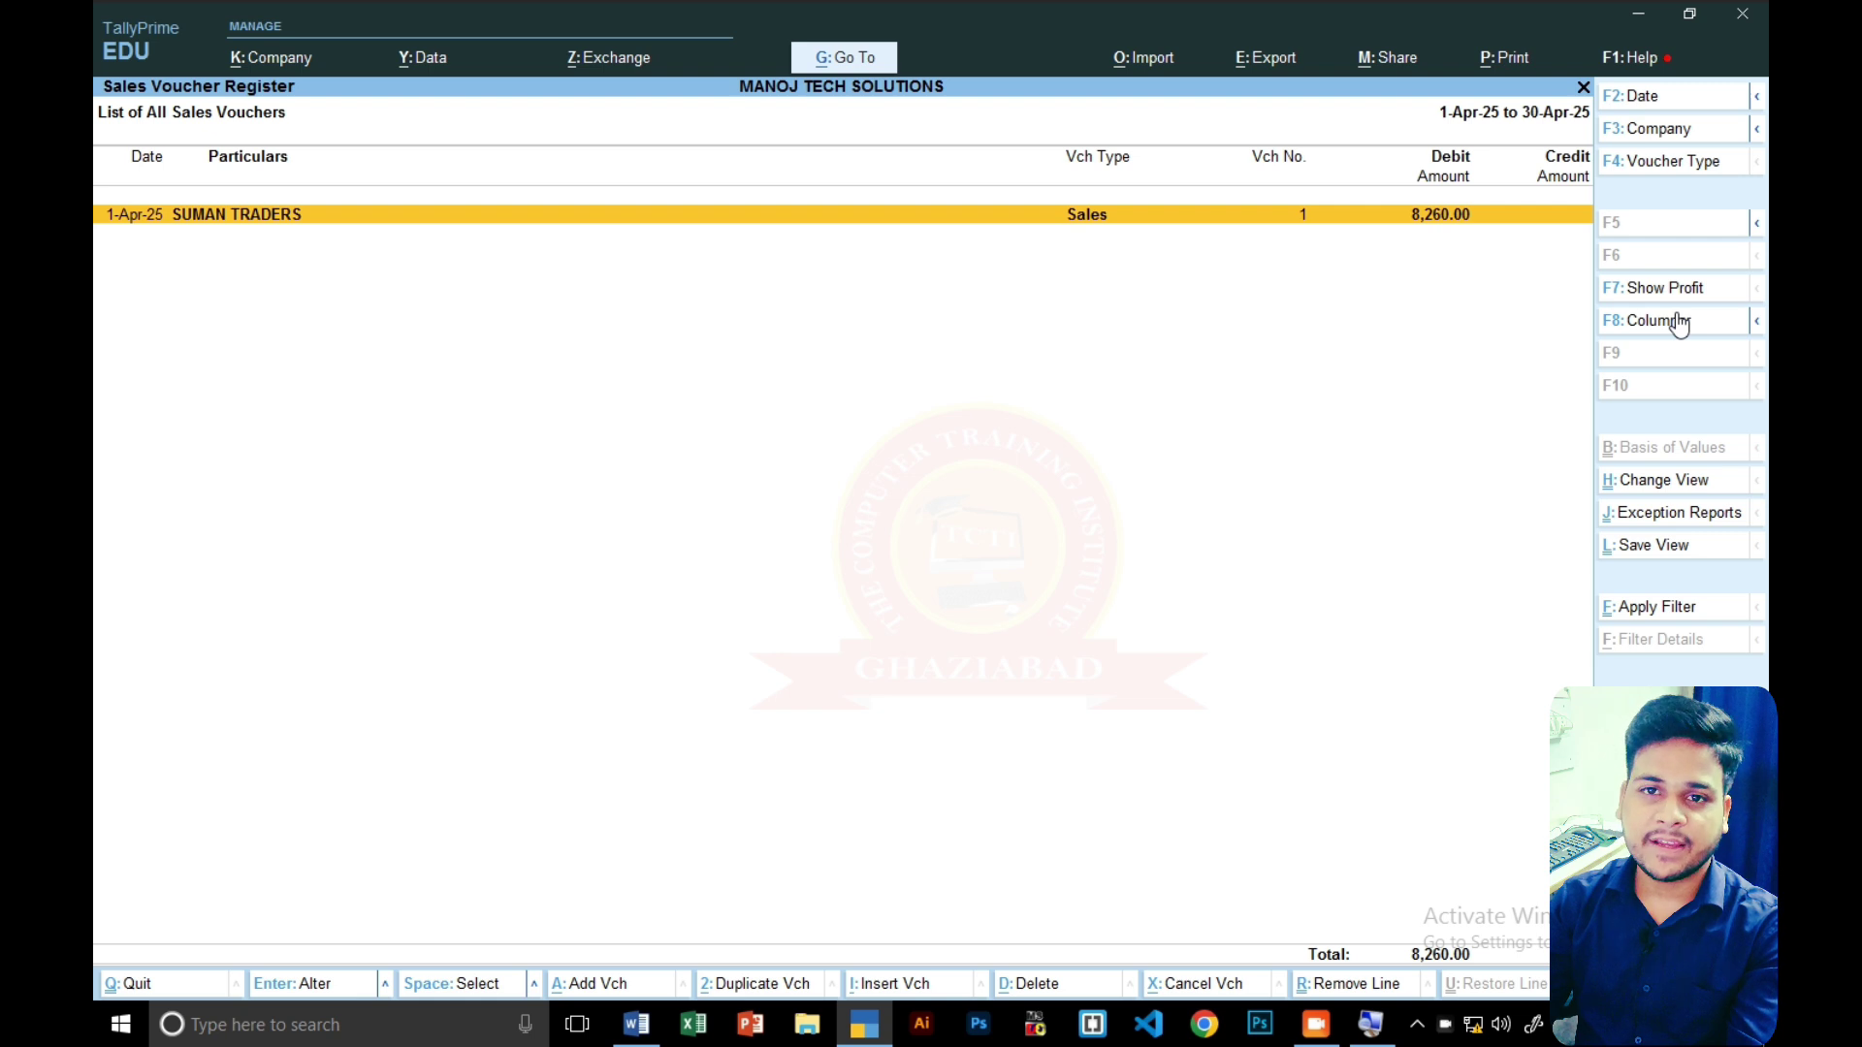
key("Return")
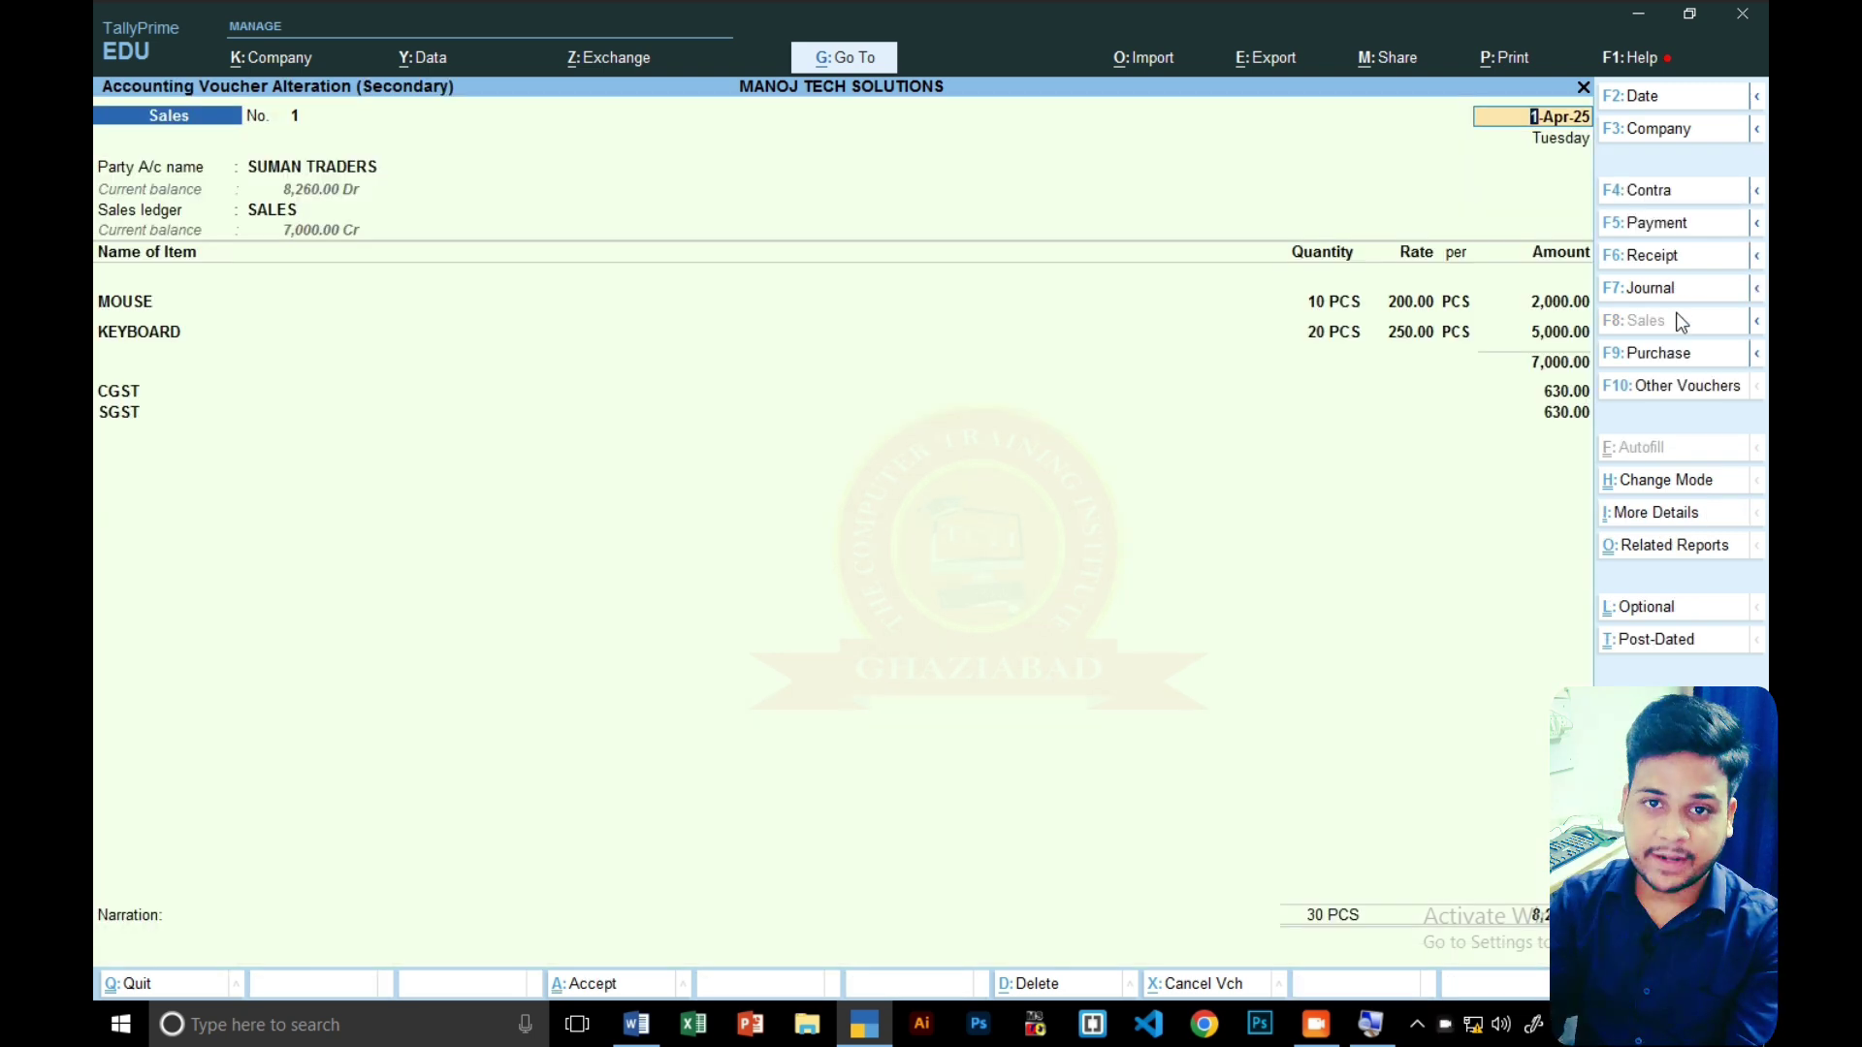
- Preview the voucher's Tax Invoice print and zoom in to examine its items, CGST, SGST and total
key("ctrl")
key("ctrl+p")
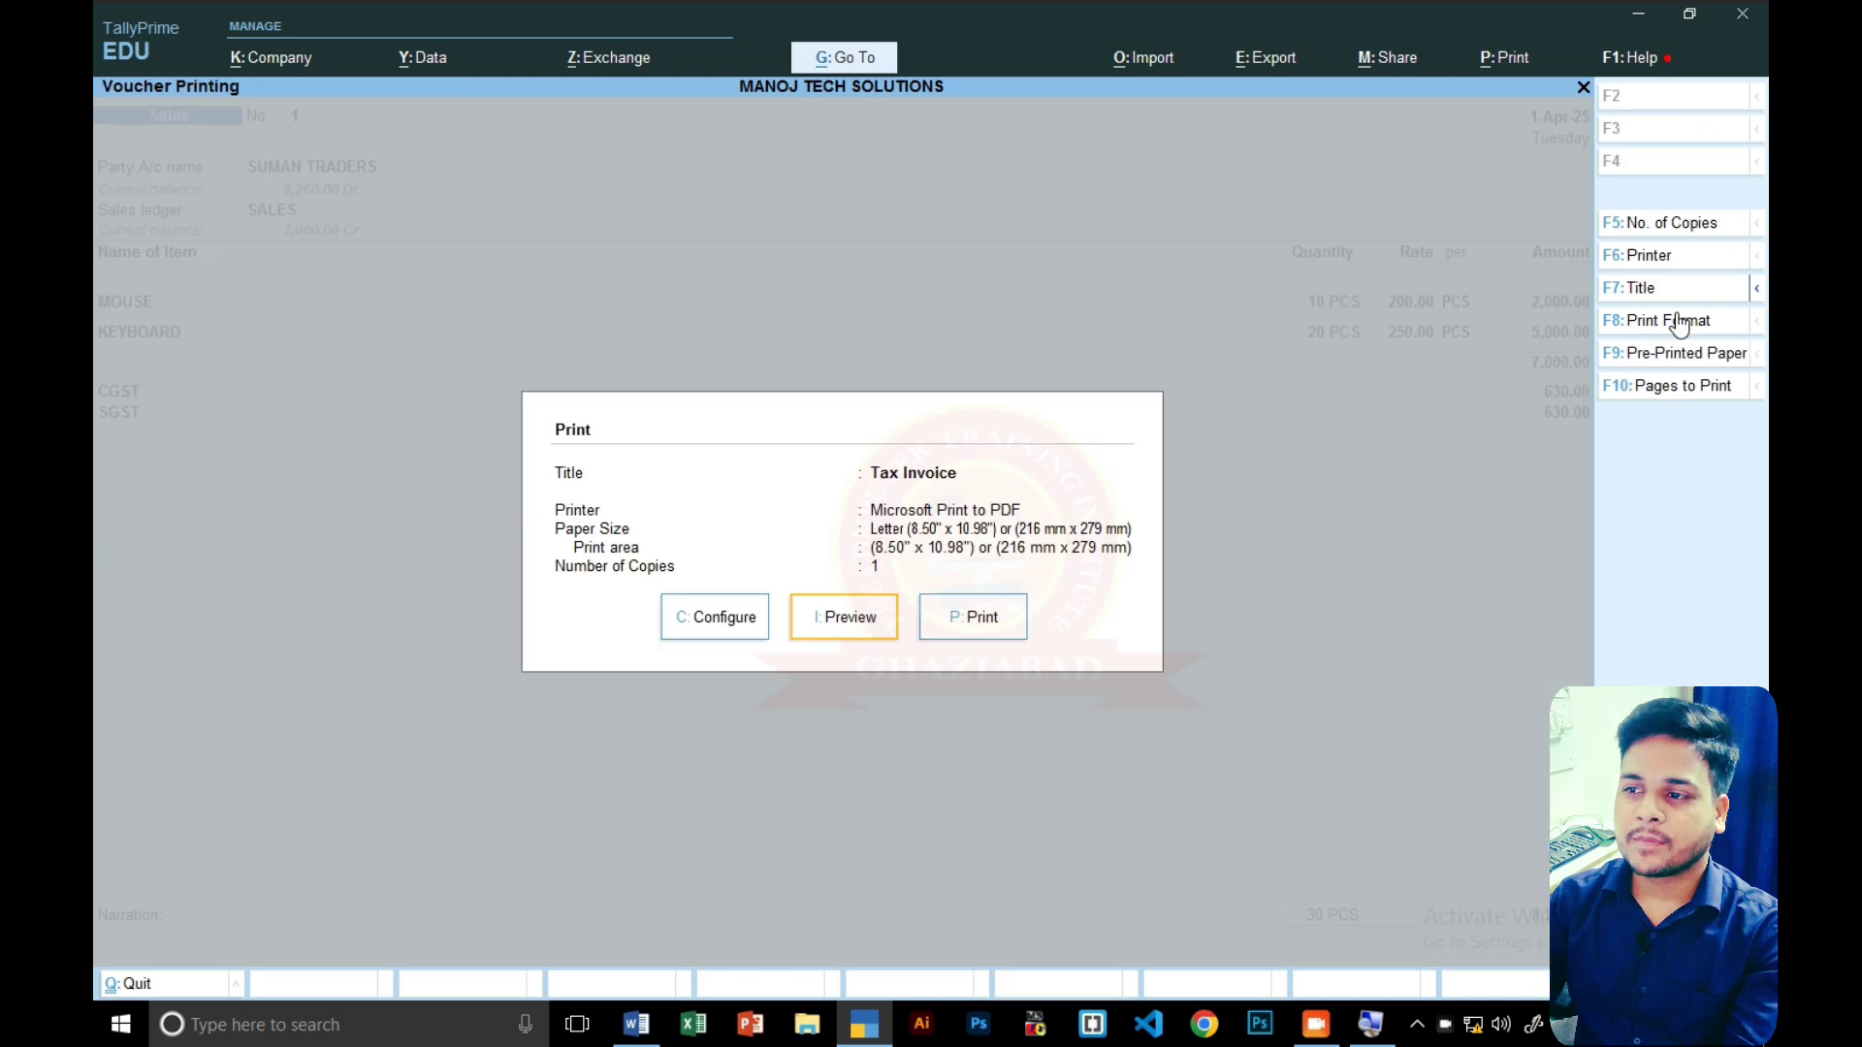
key("i")
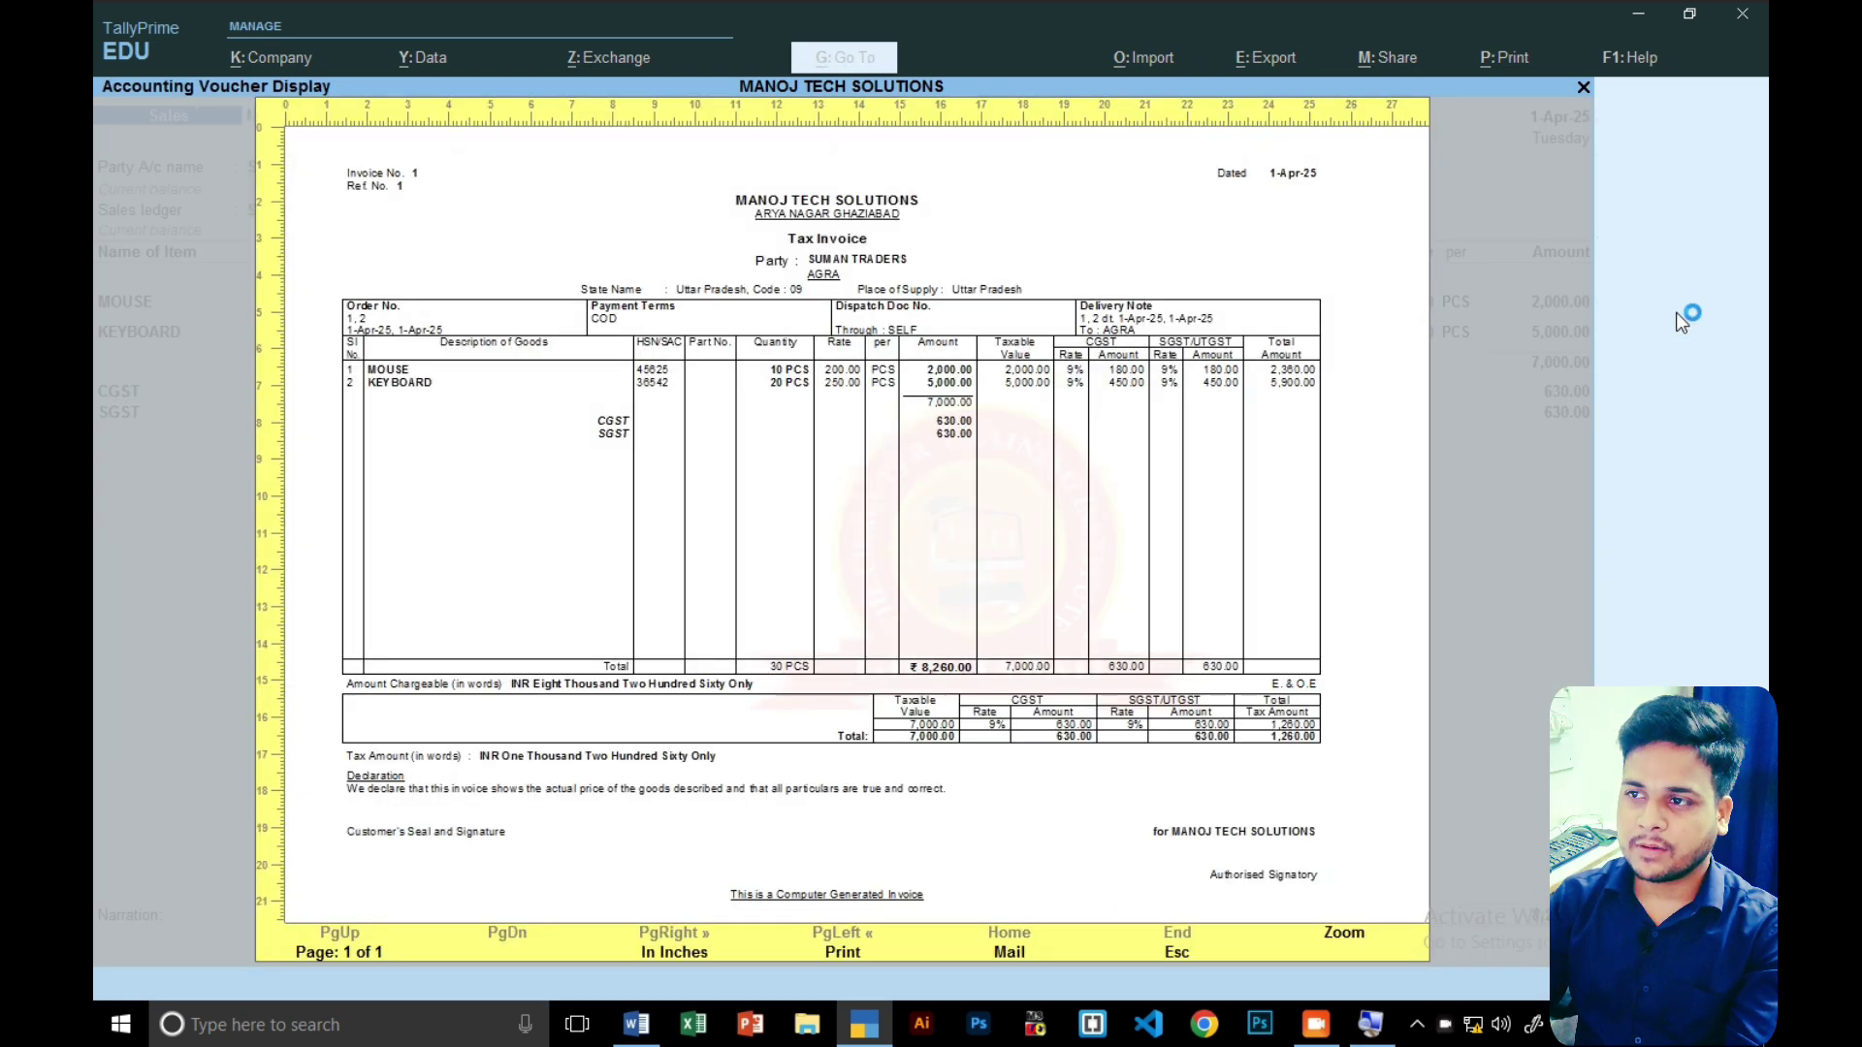
left_click(1334, 943)
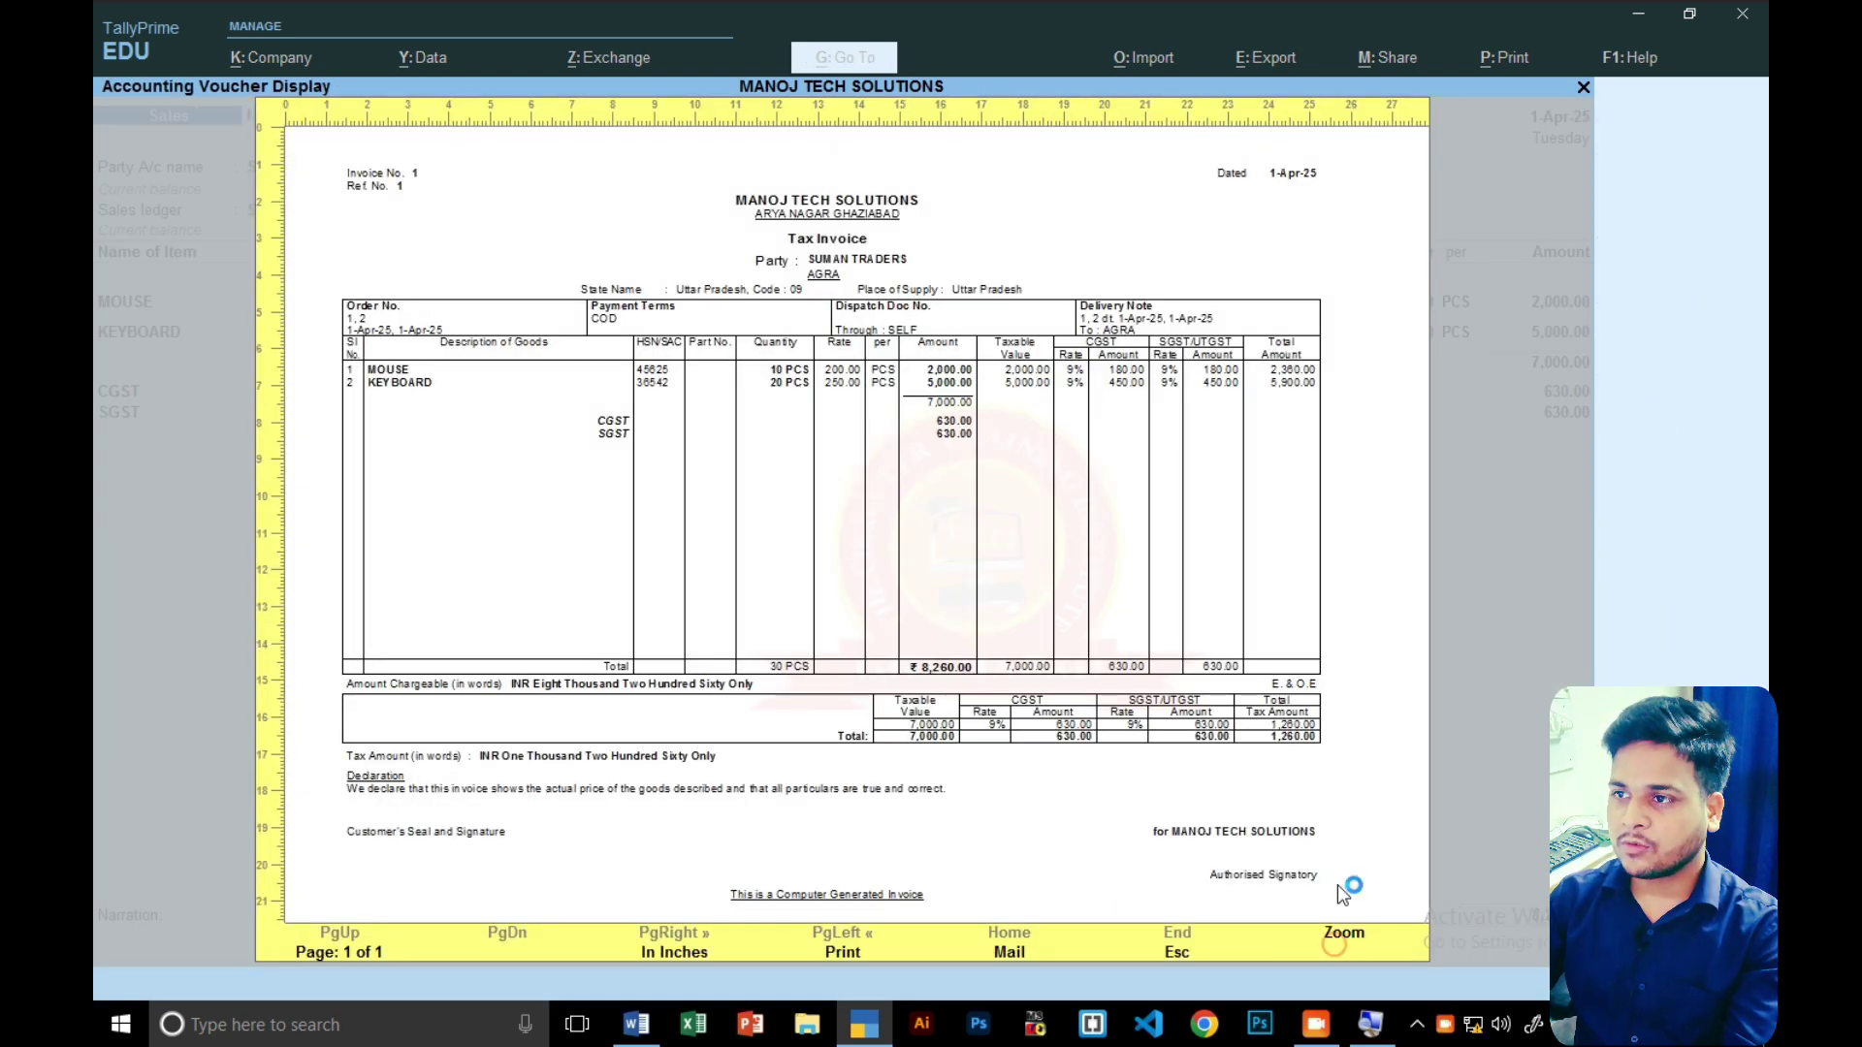
left_click(1345, 941)
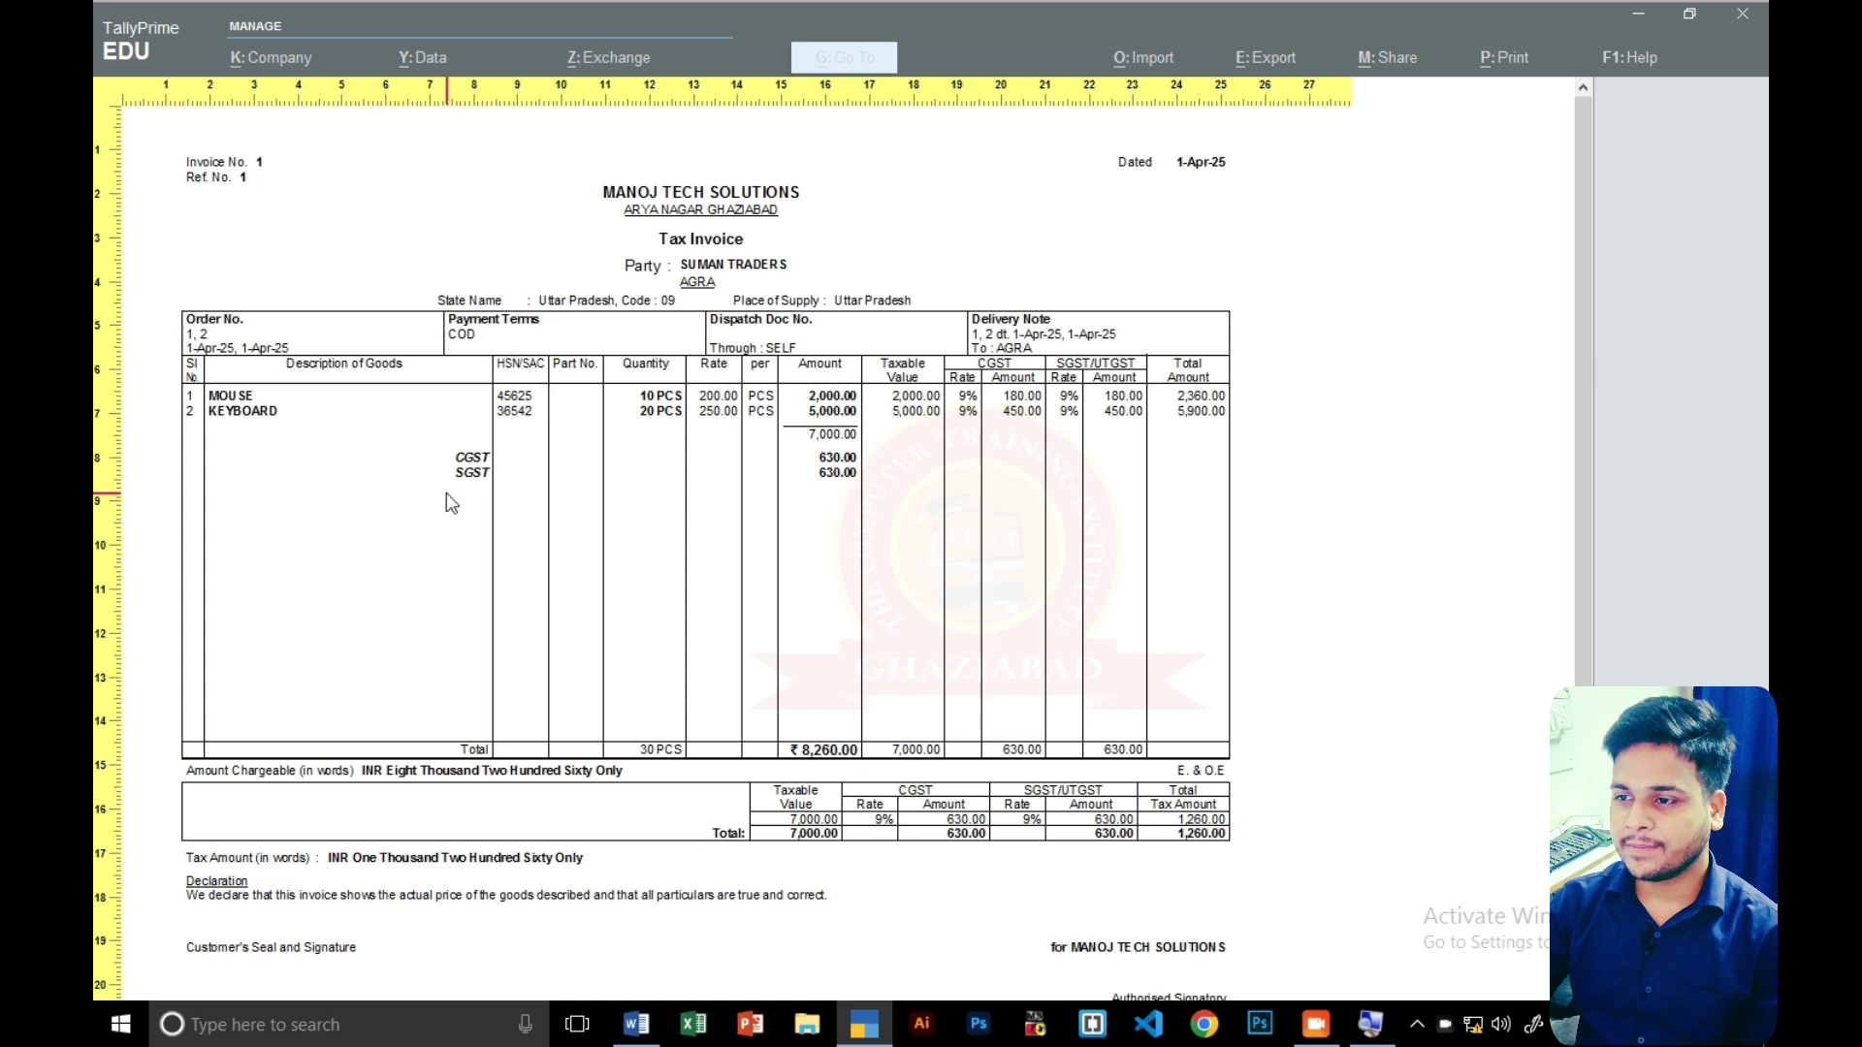
scroll(859, 502, "down", 1)
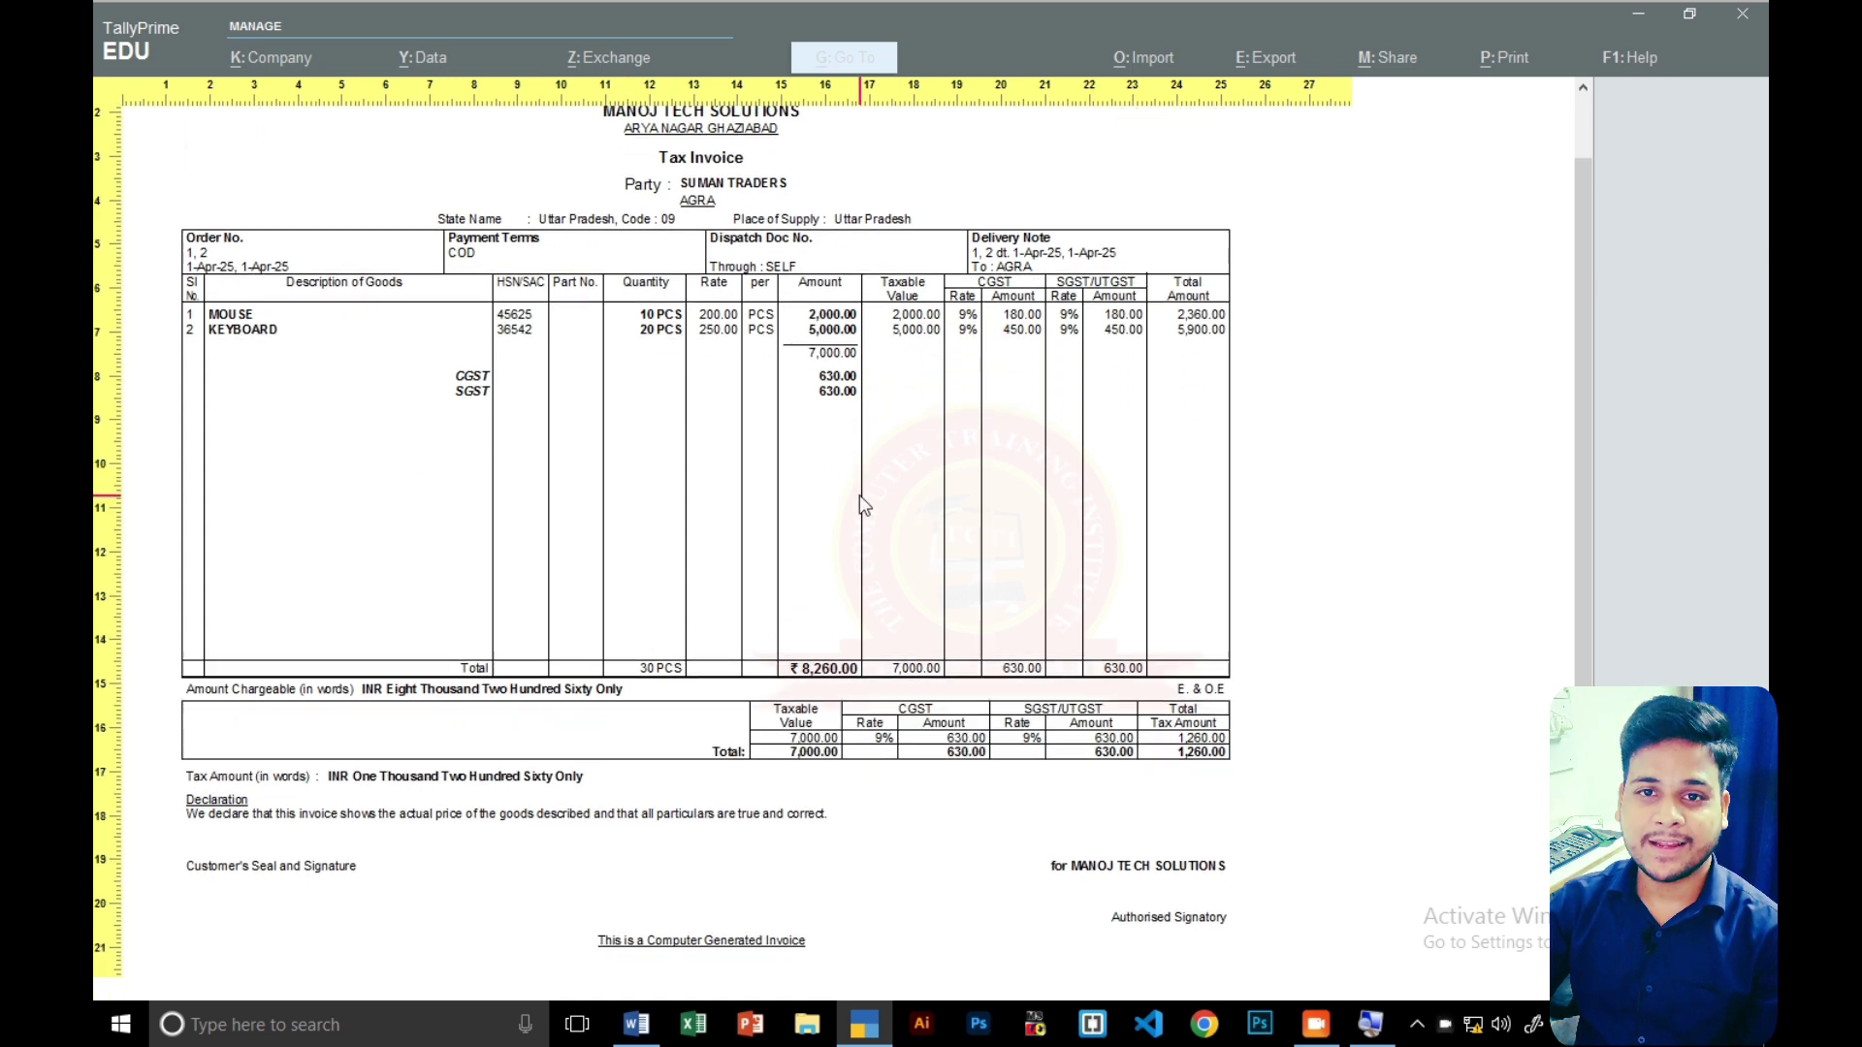
scroll(860, 501, "up", 1)
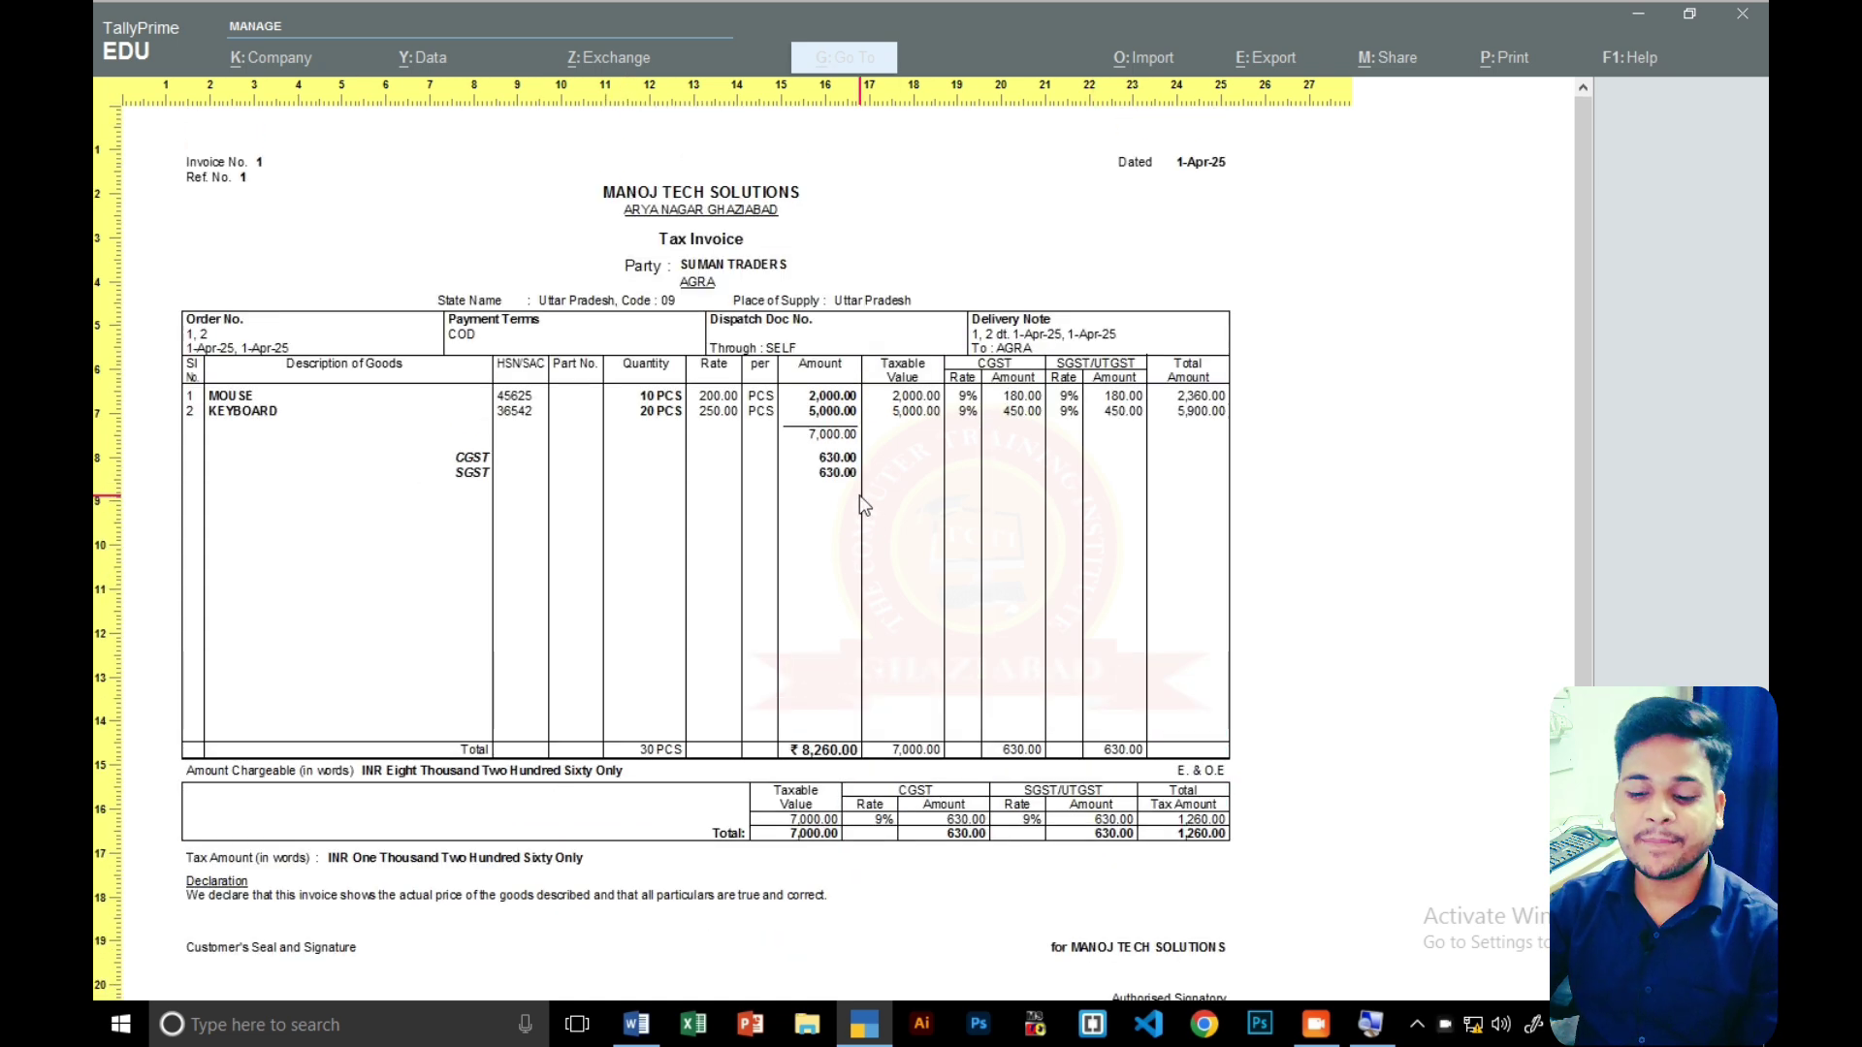
- Close the invoice preview, voucher, register and dashboard to return to the Gateway of Tally
key("Escape")
key("Escape")
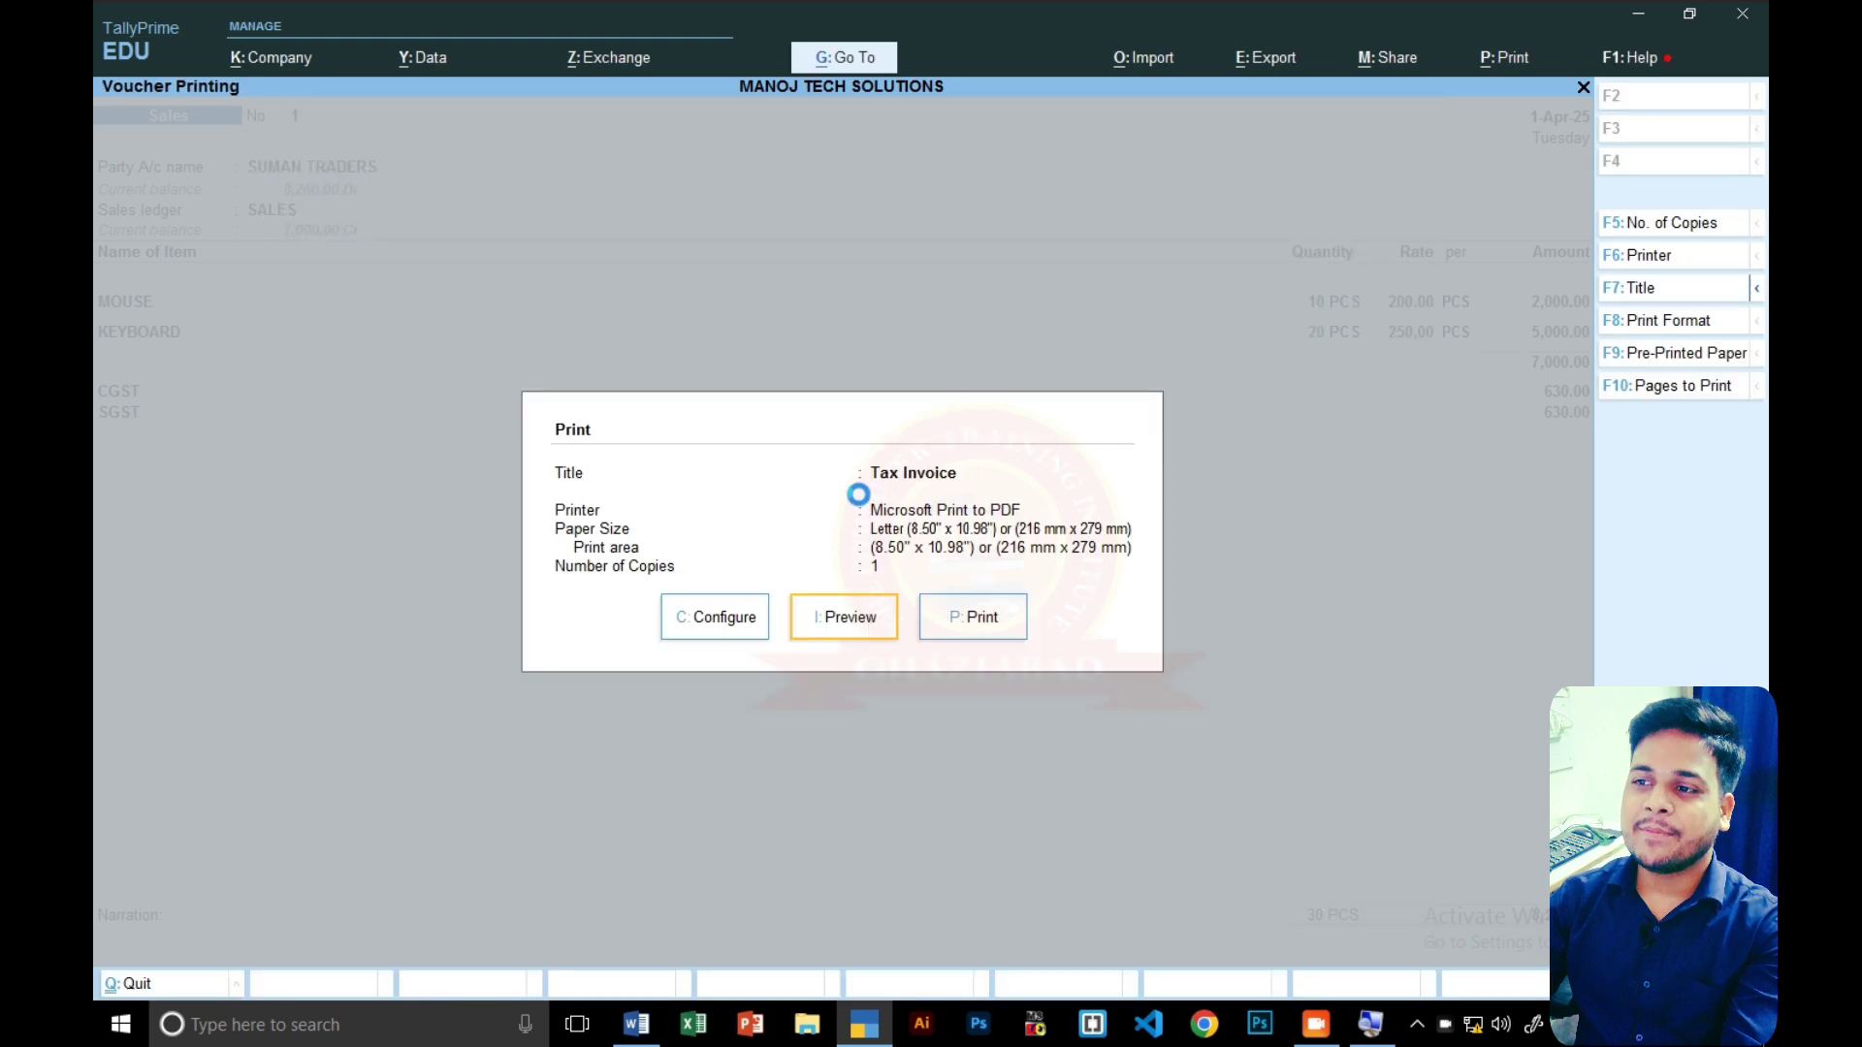
key("Escape")
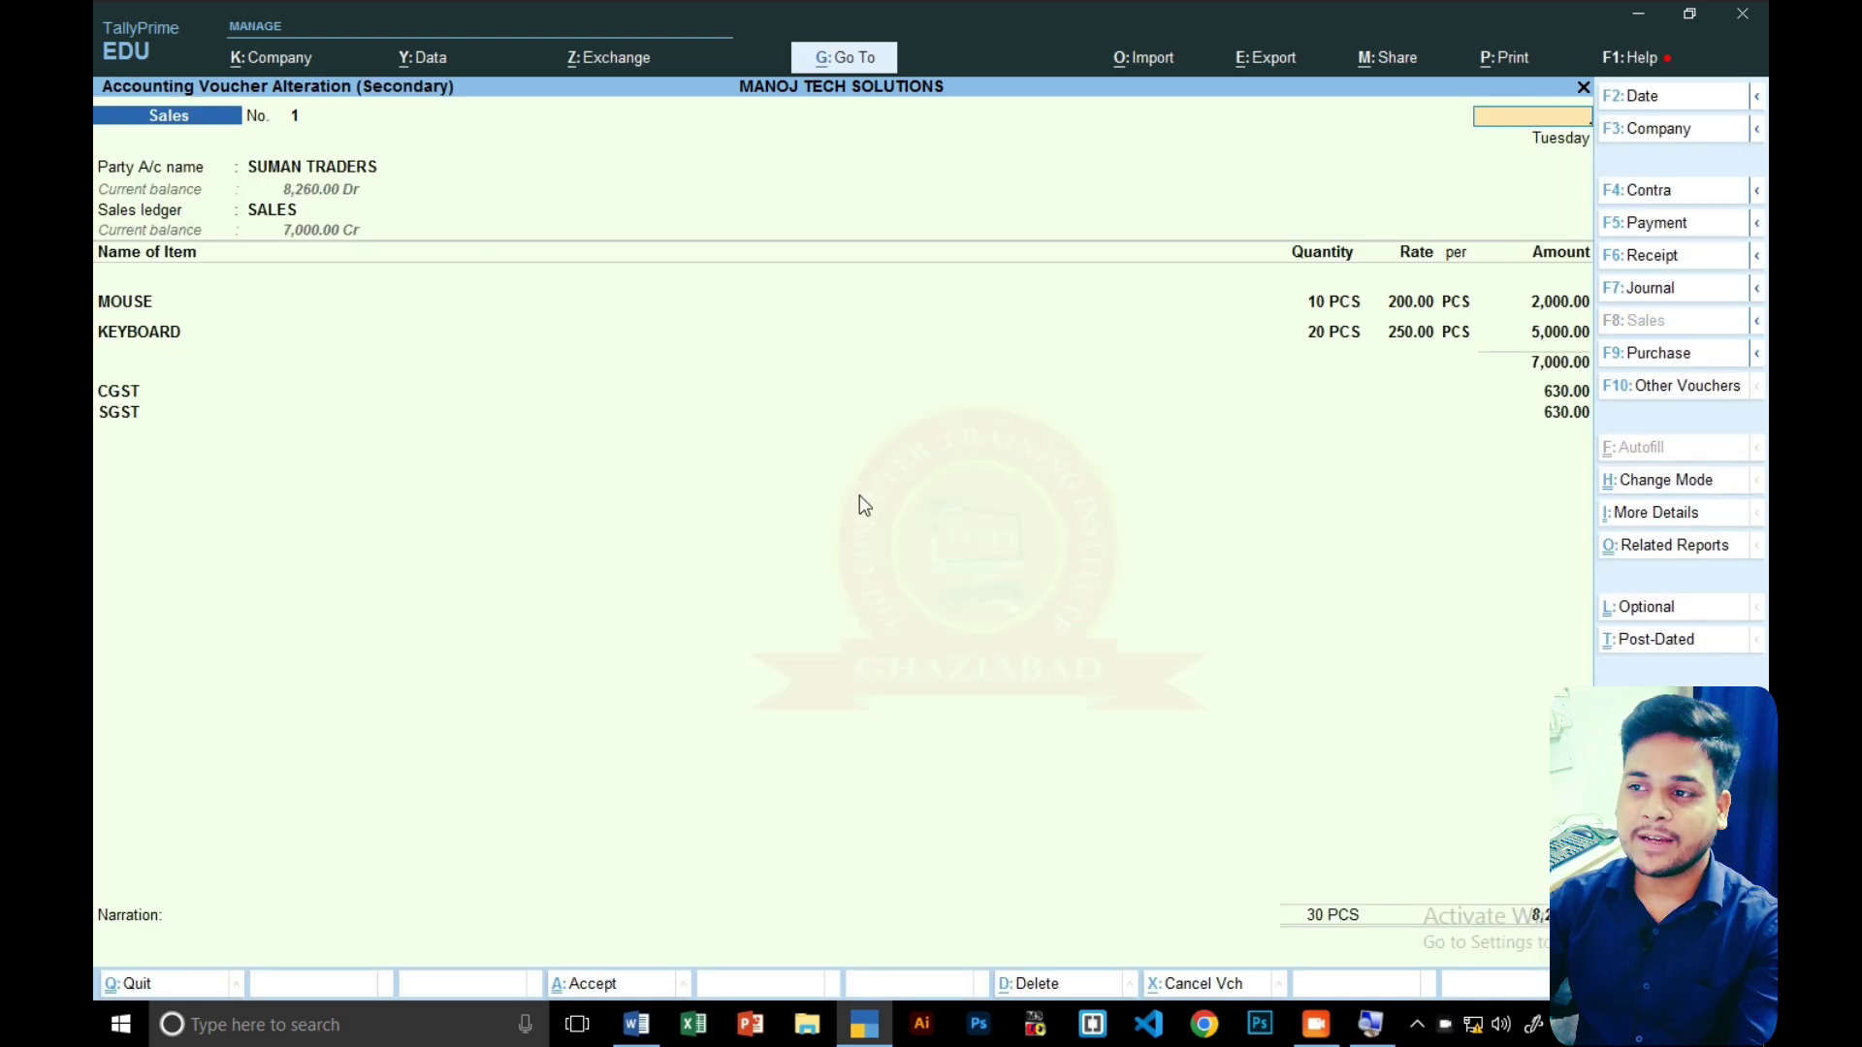
key("Escape")
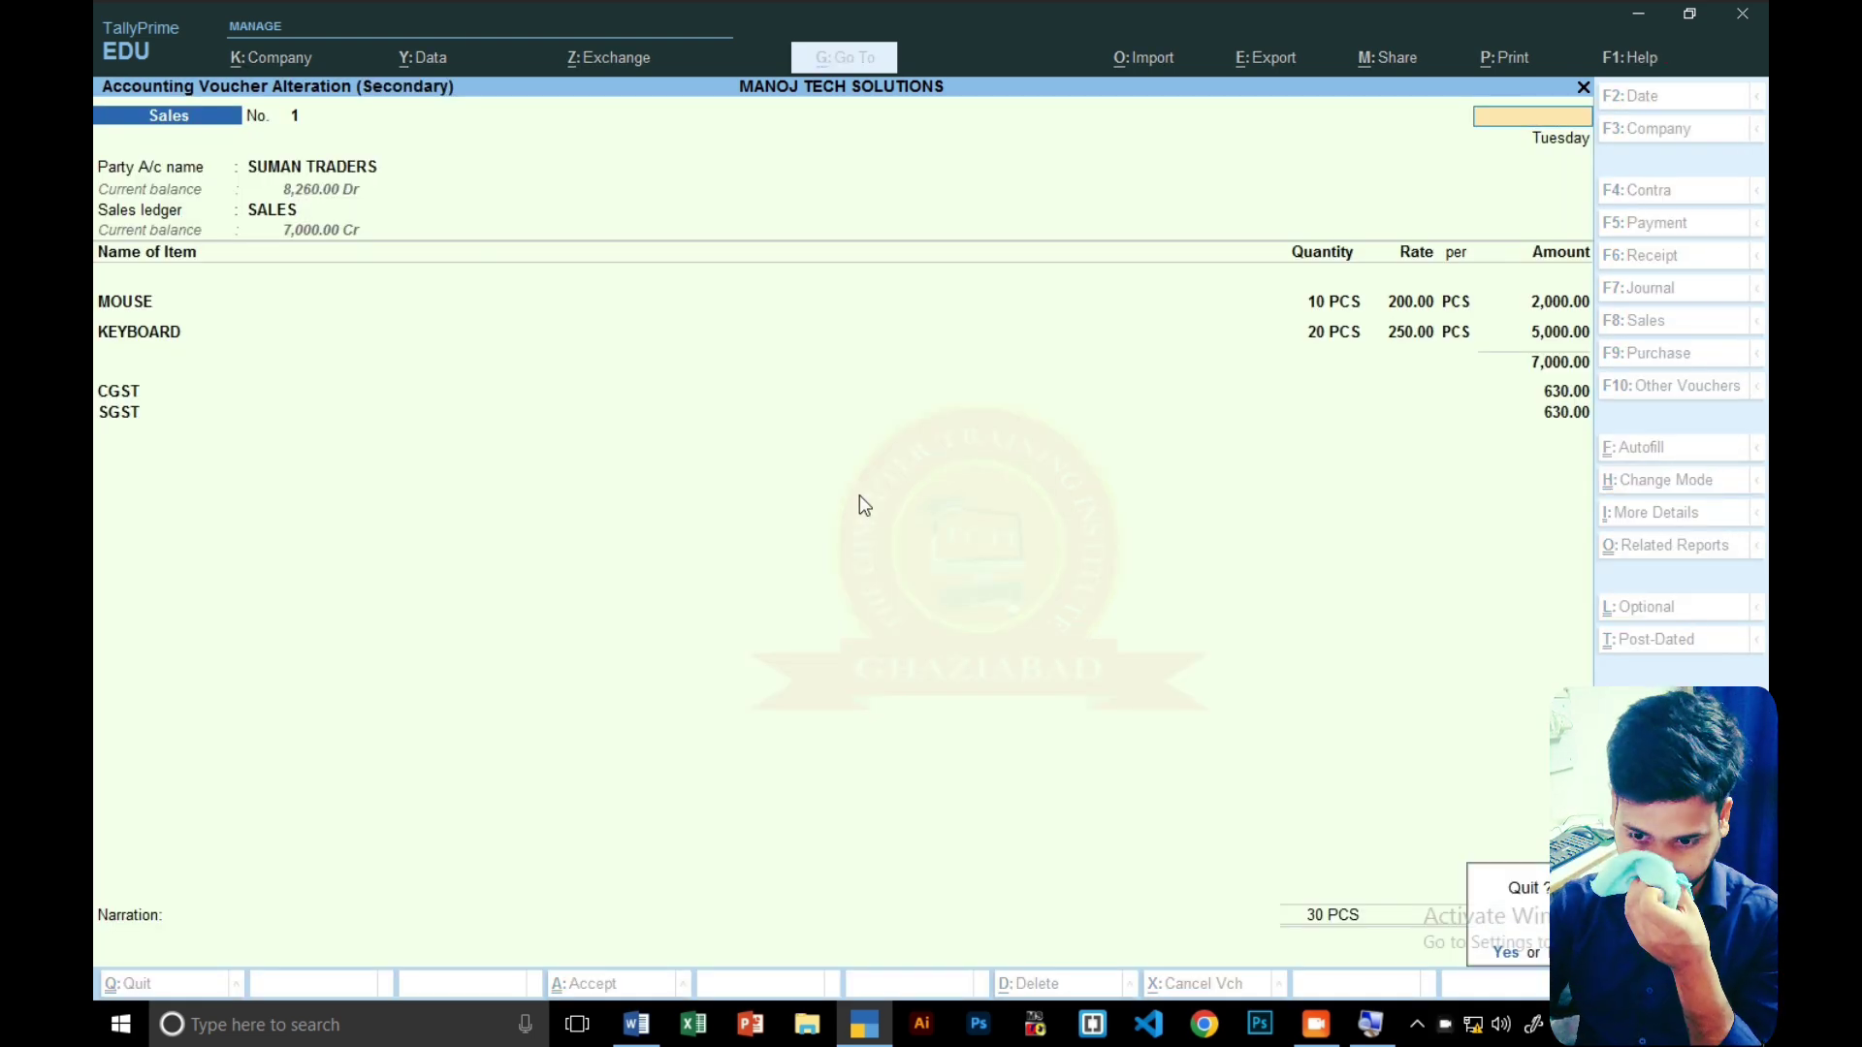
key("Return")
key("Escape")
key("Escape")
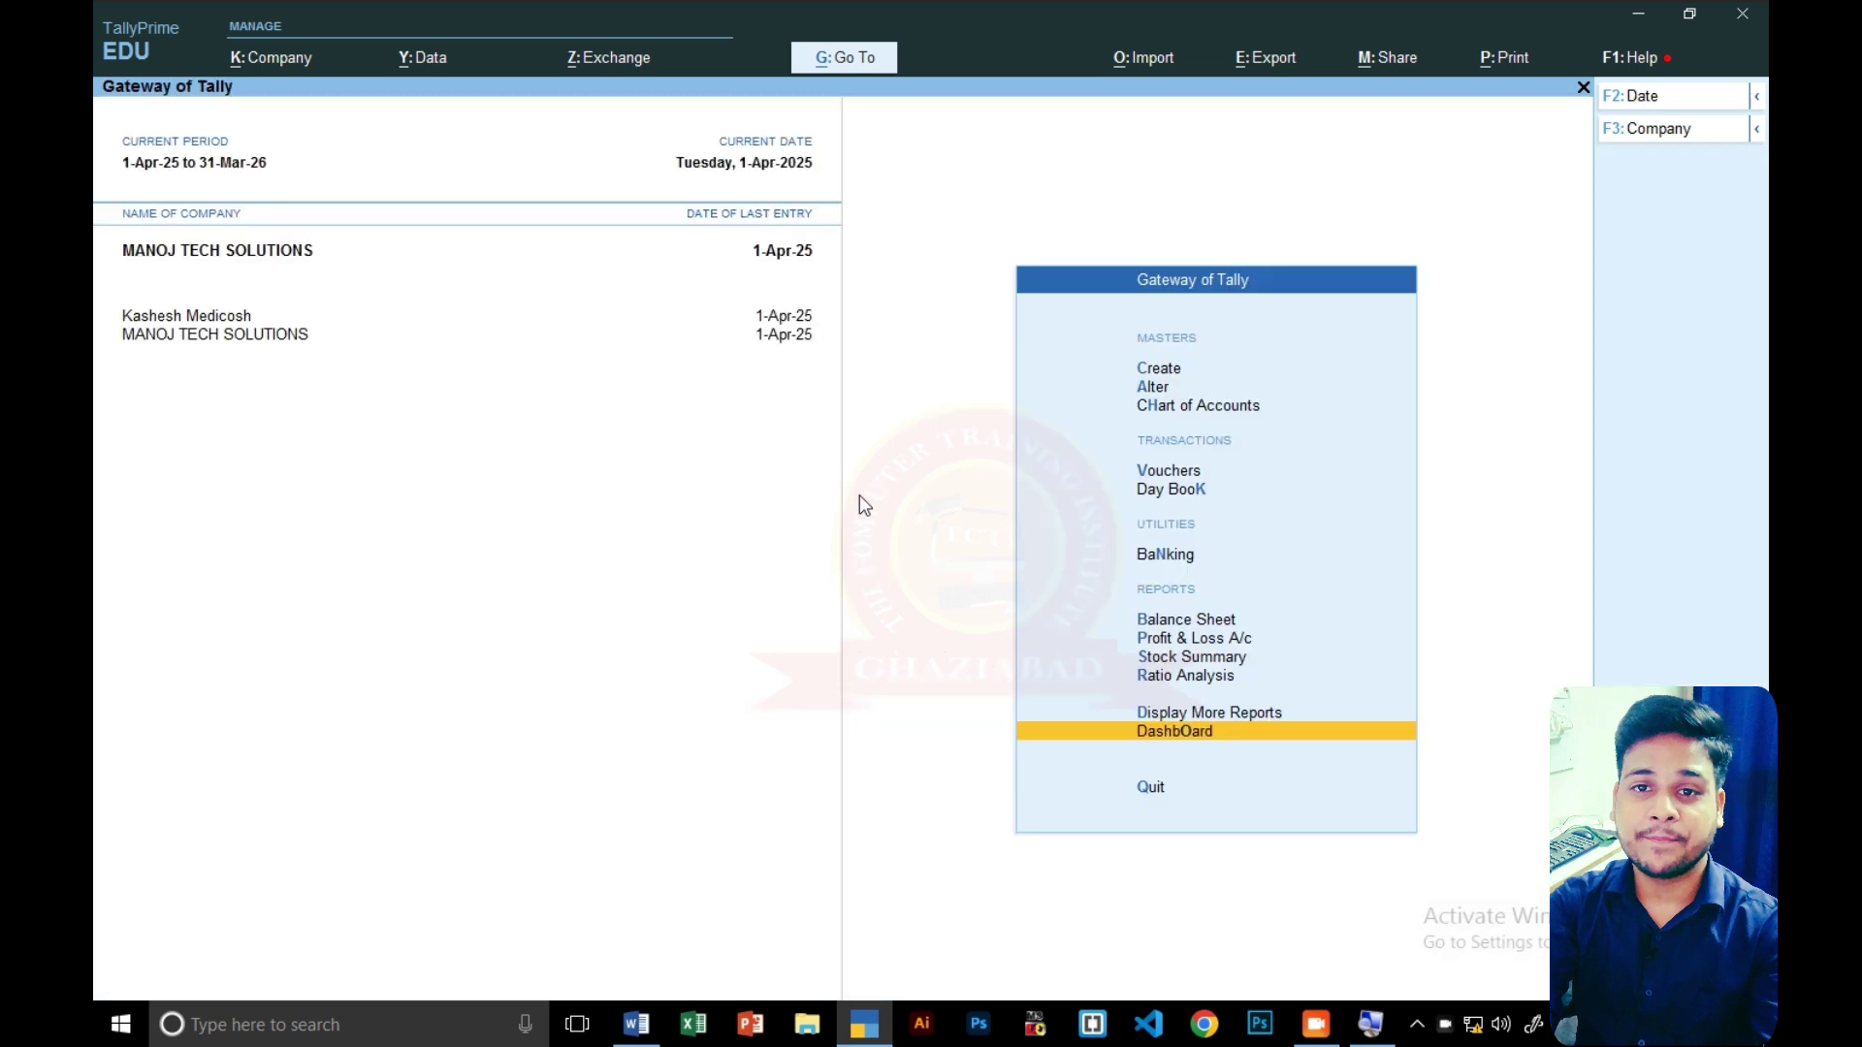
- Check the outstanding Receivables report under Statements of Accounts for the pending bill, then close it
key("Up")
key("Up")
key("Down")
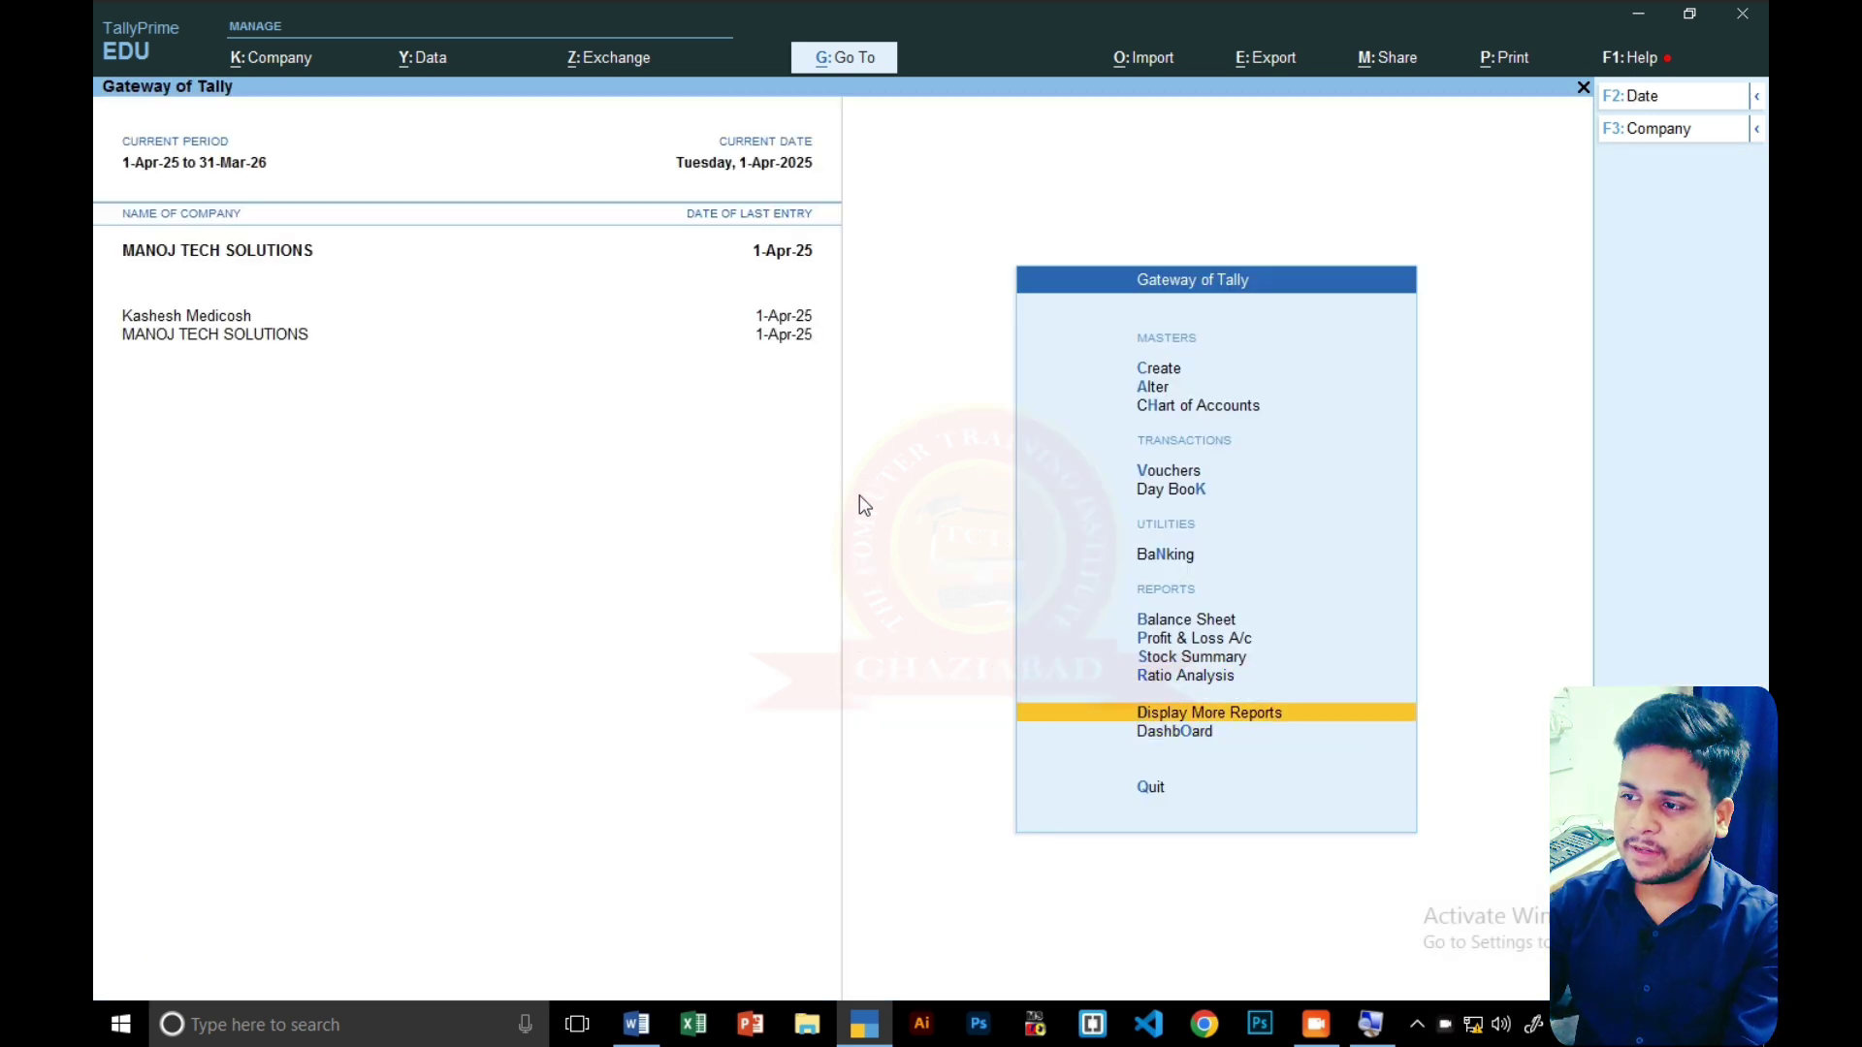
key("Return")
key("Down")
key("Down")
key("Down")
key("Down")
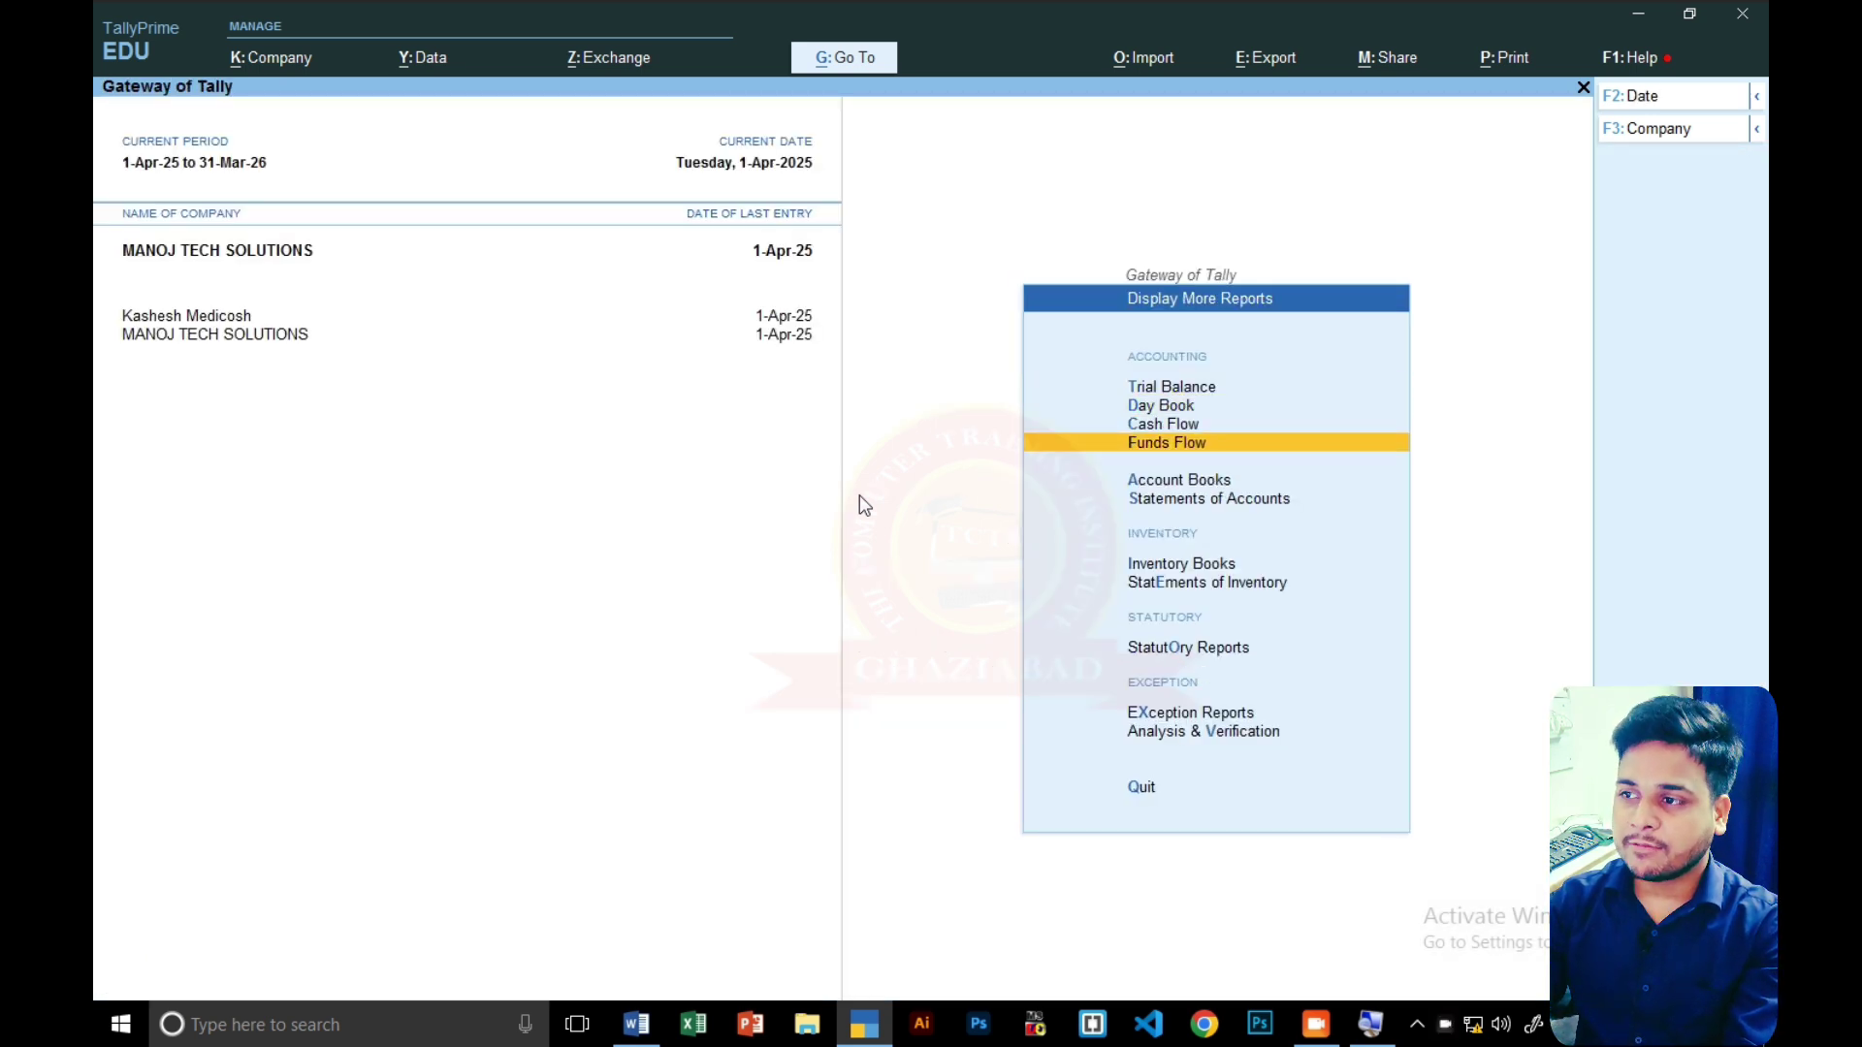
key("Down")
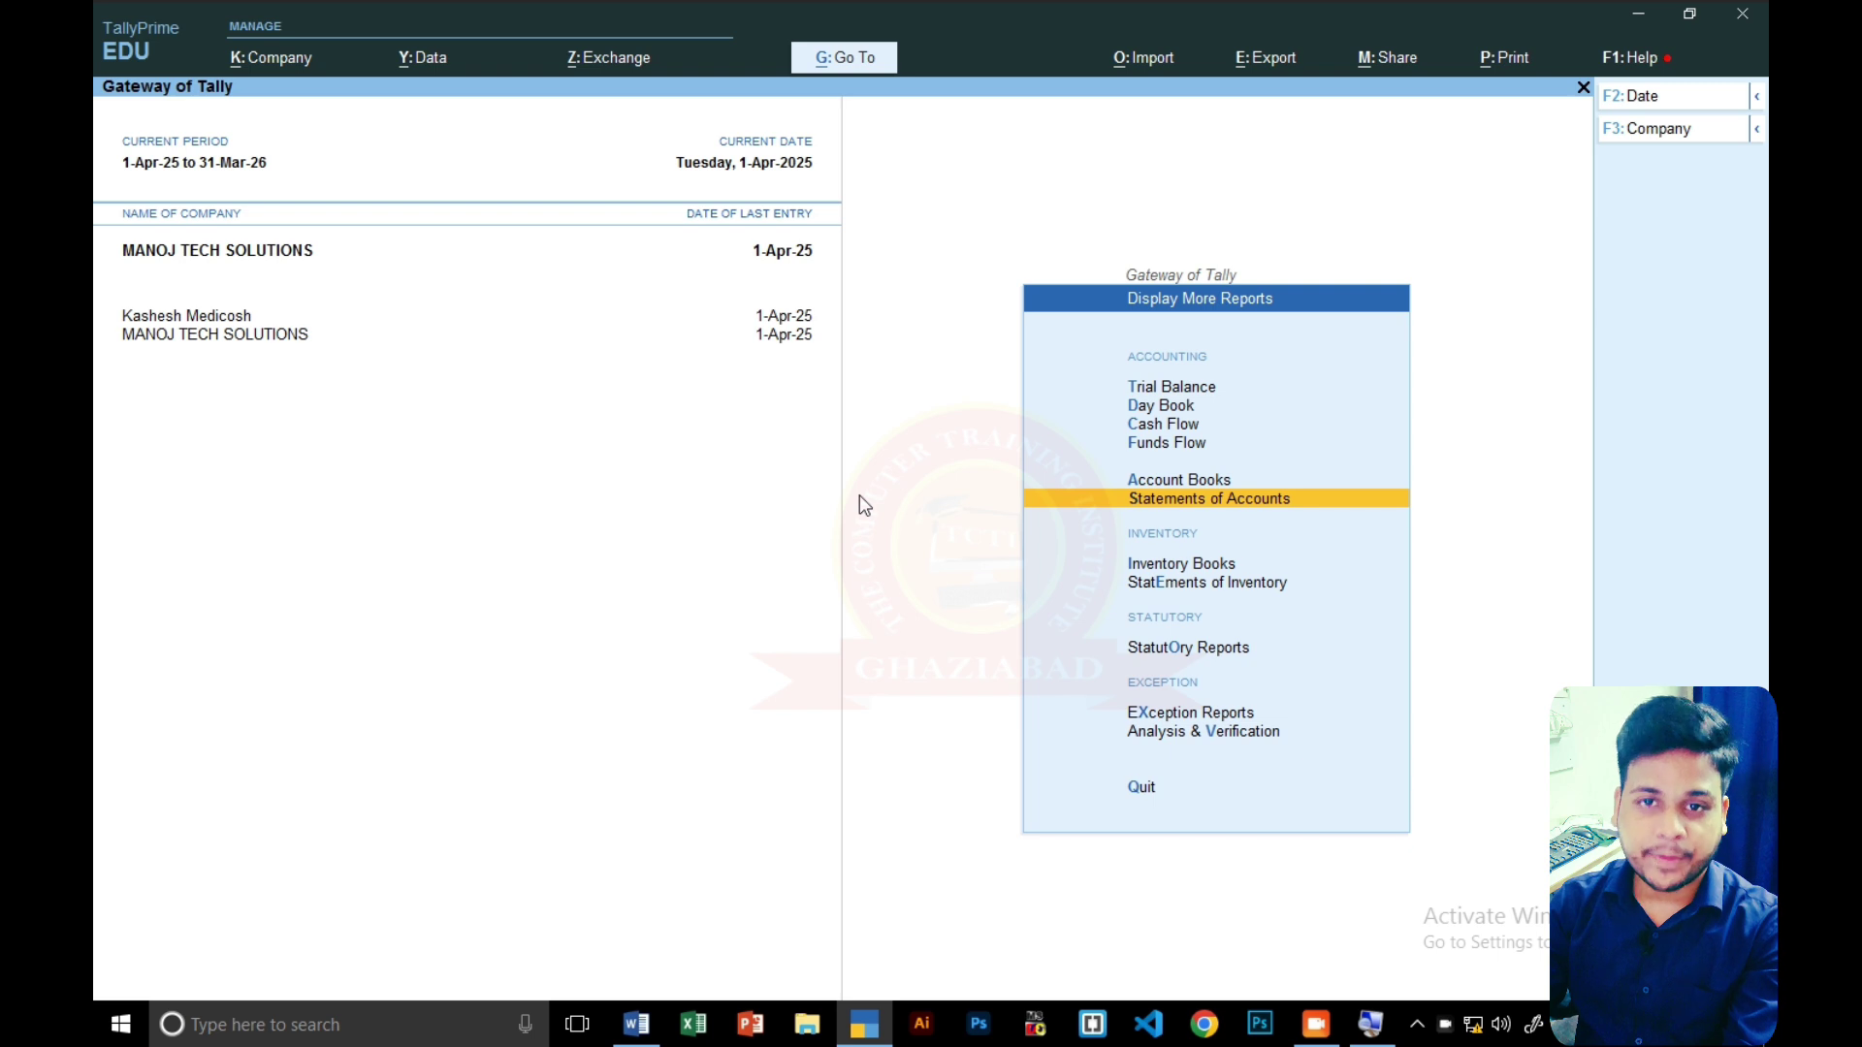
key("Return")
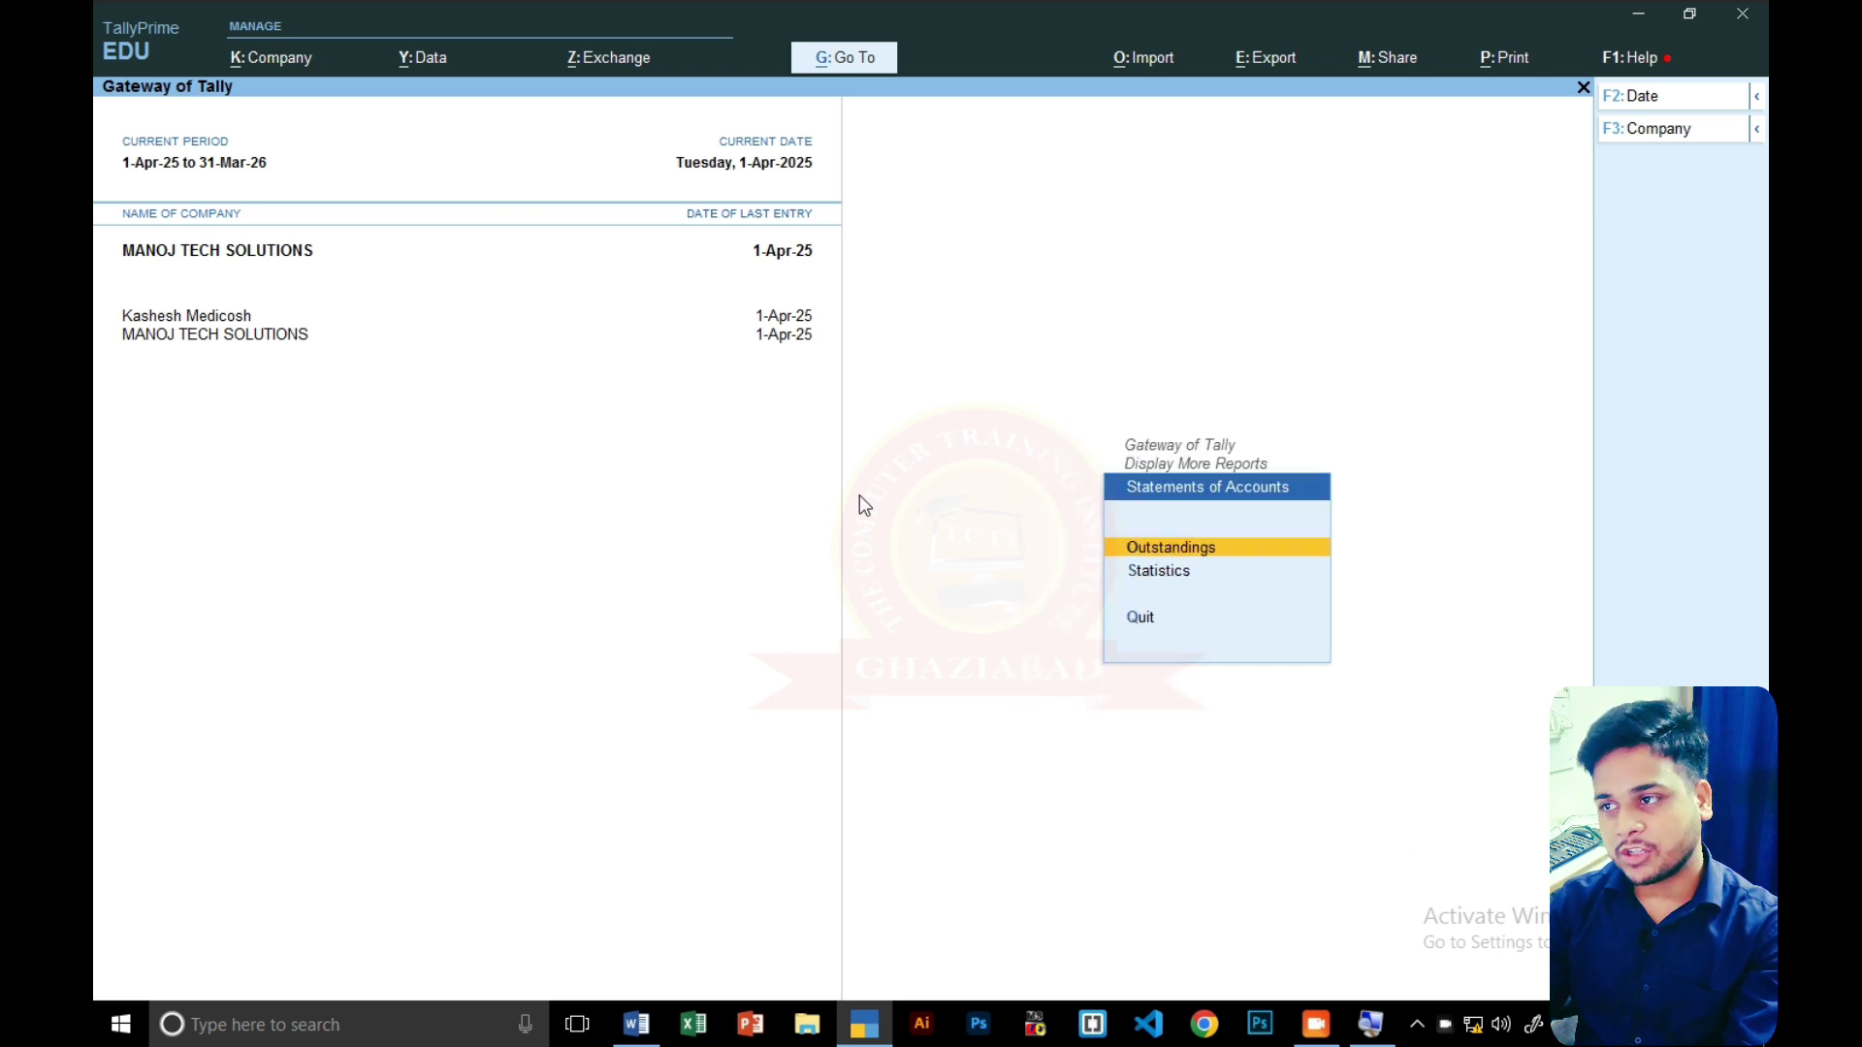
key("Return")
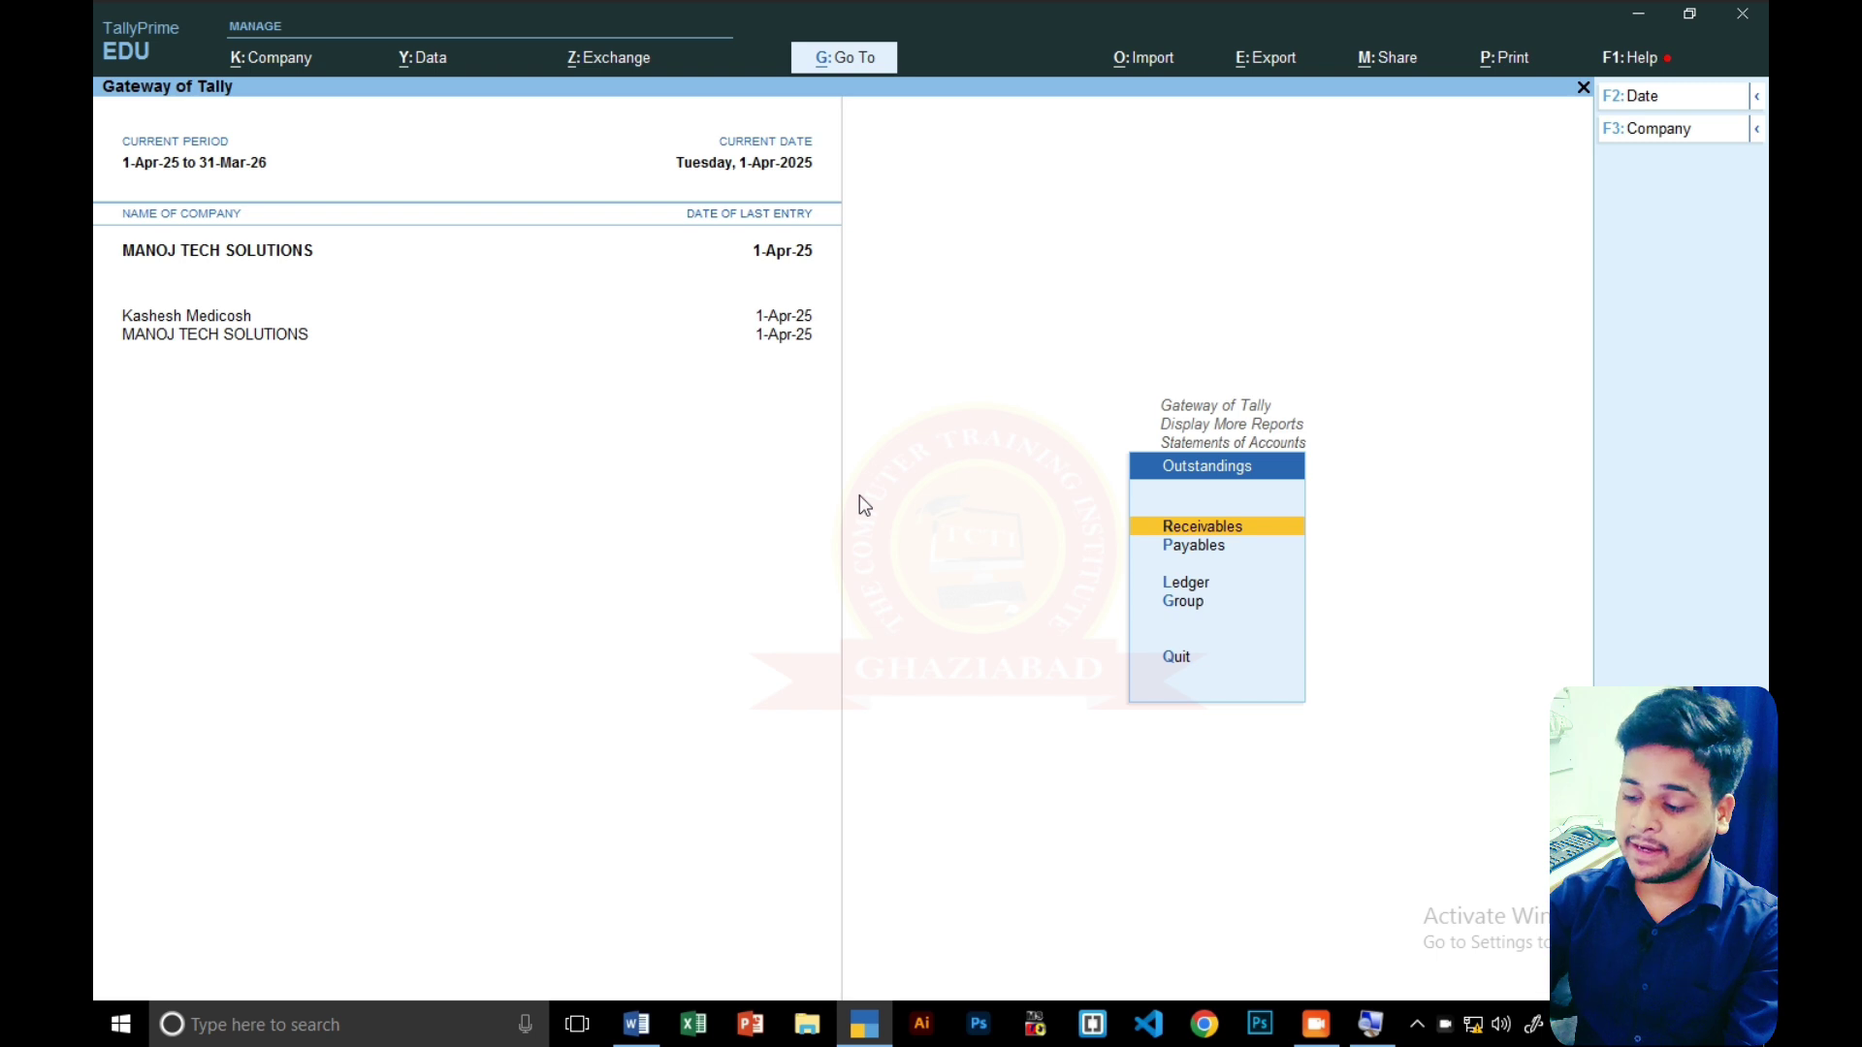
key("Return")
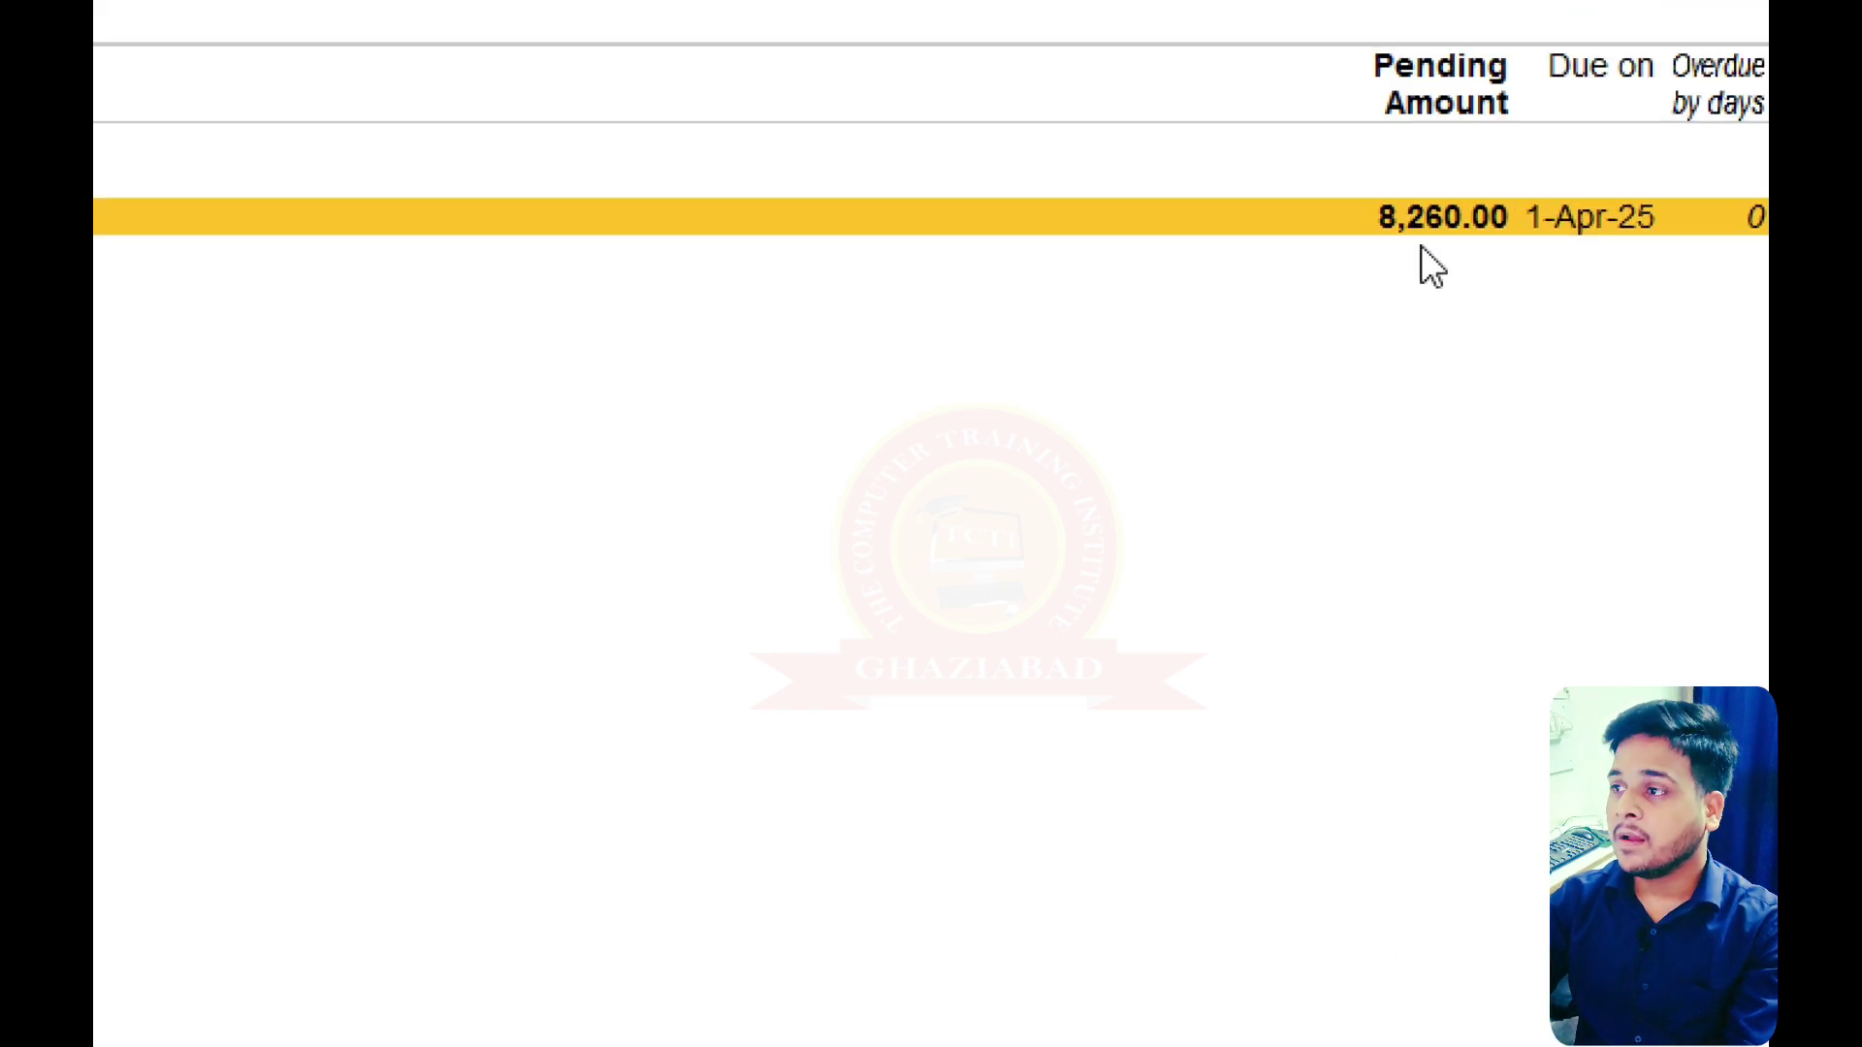
key("Escape")
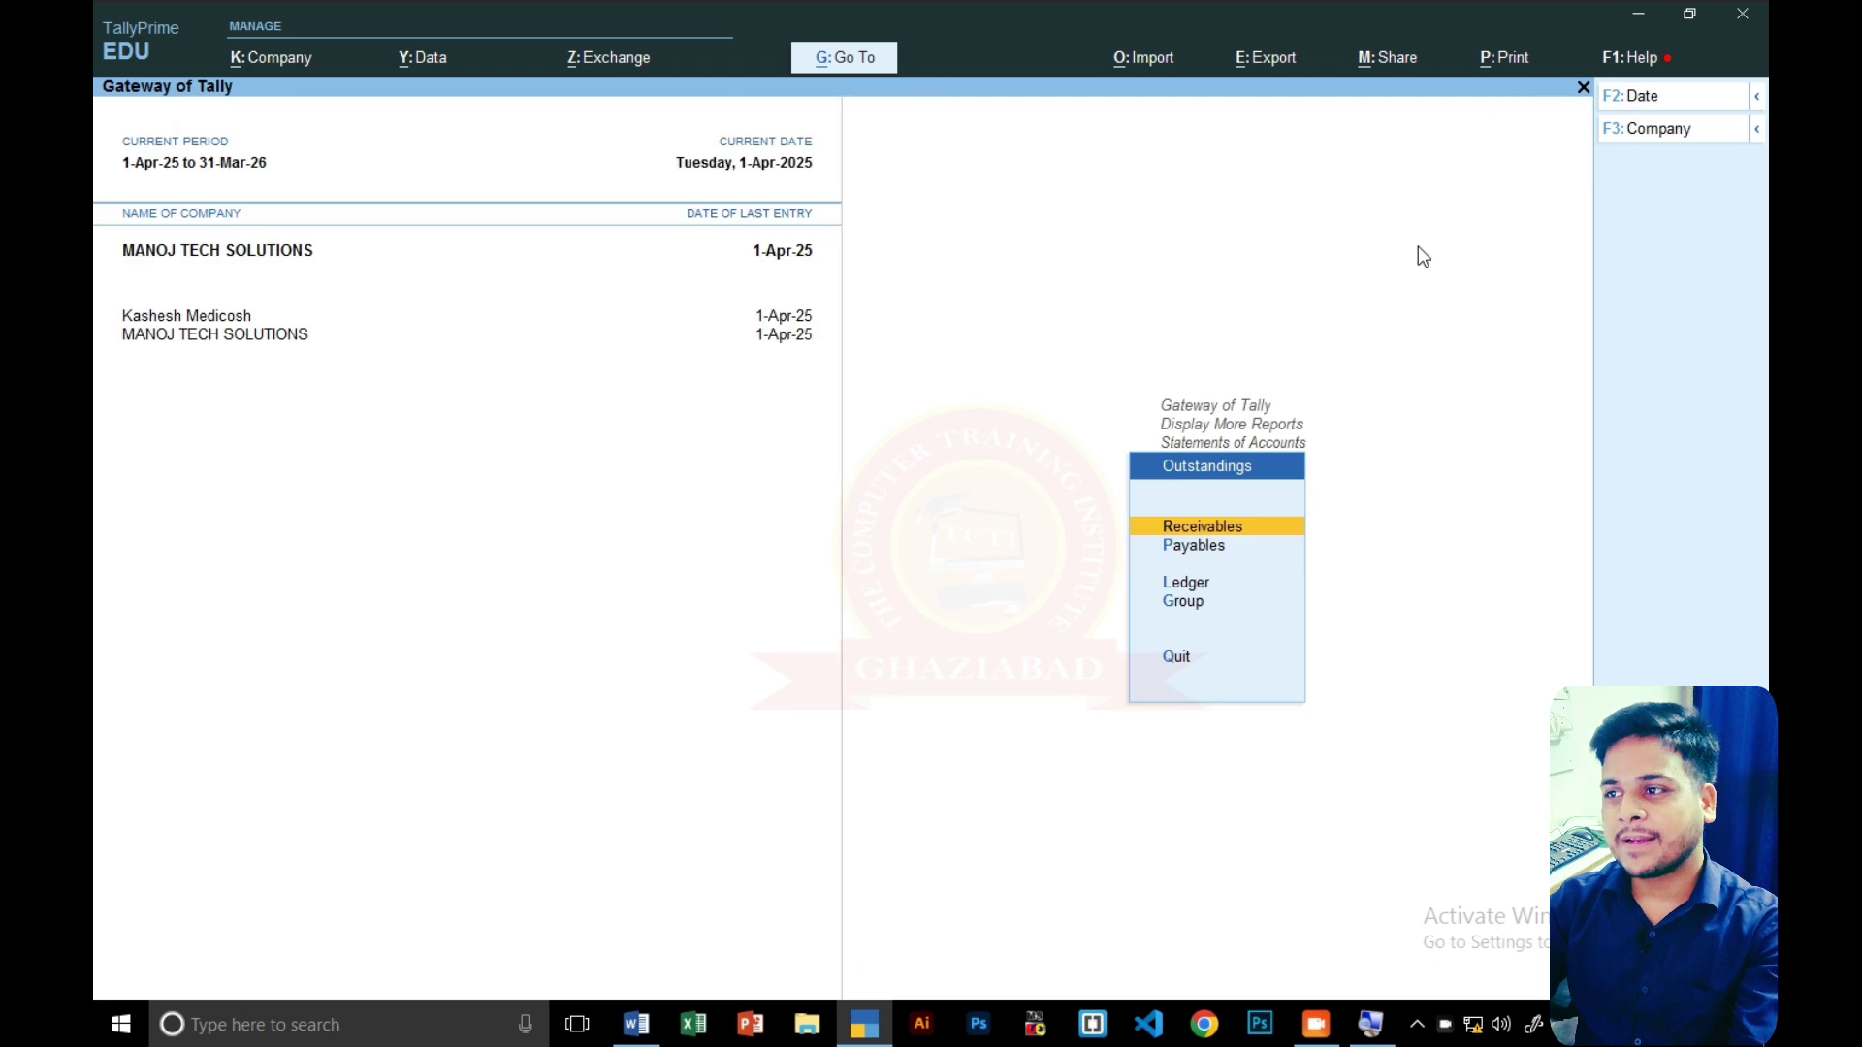
- Leave the outstandings reports and start a new Receipt voucher for MANOJ TECH SOLUTIONS
key("Escape")
key("Escape")
key("Escape")
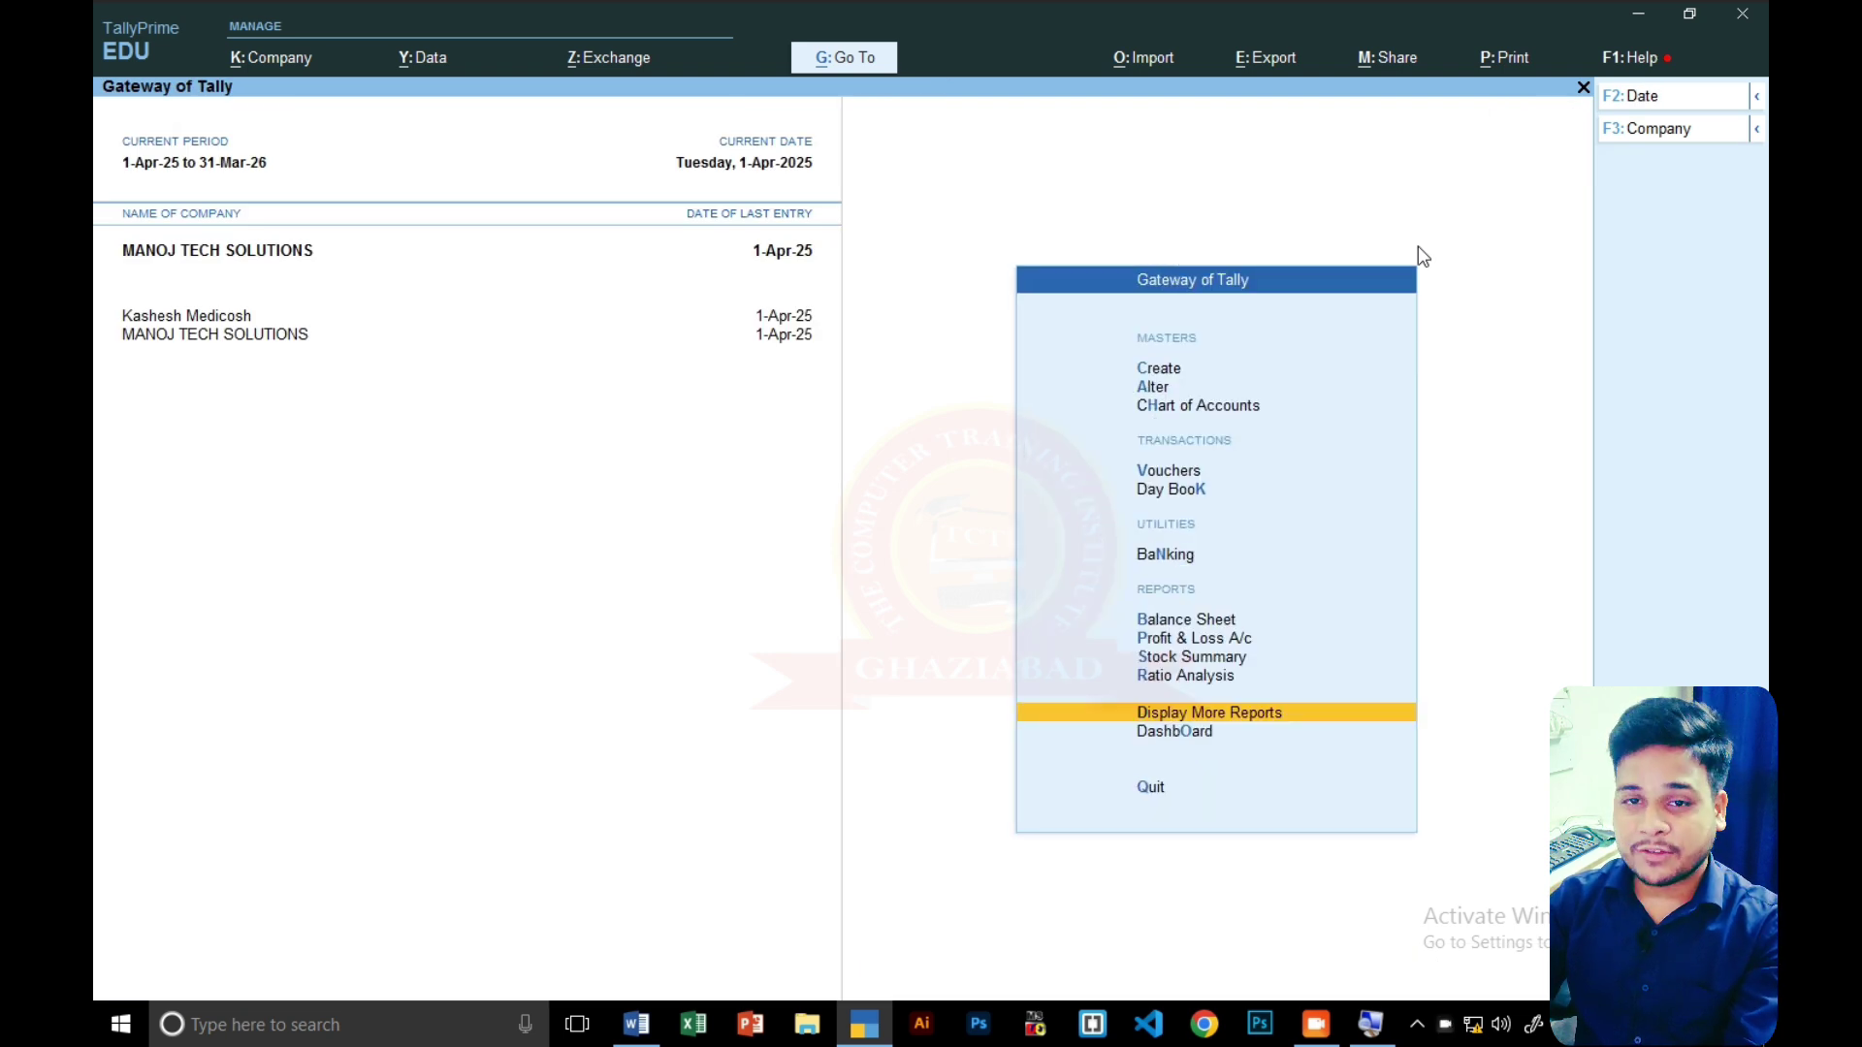
key("Up")
key("Up")
key("Up")
key("Up")
key("Up")
key("Up")
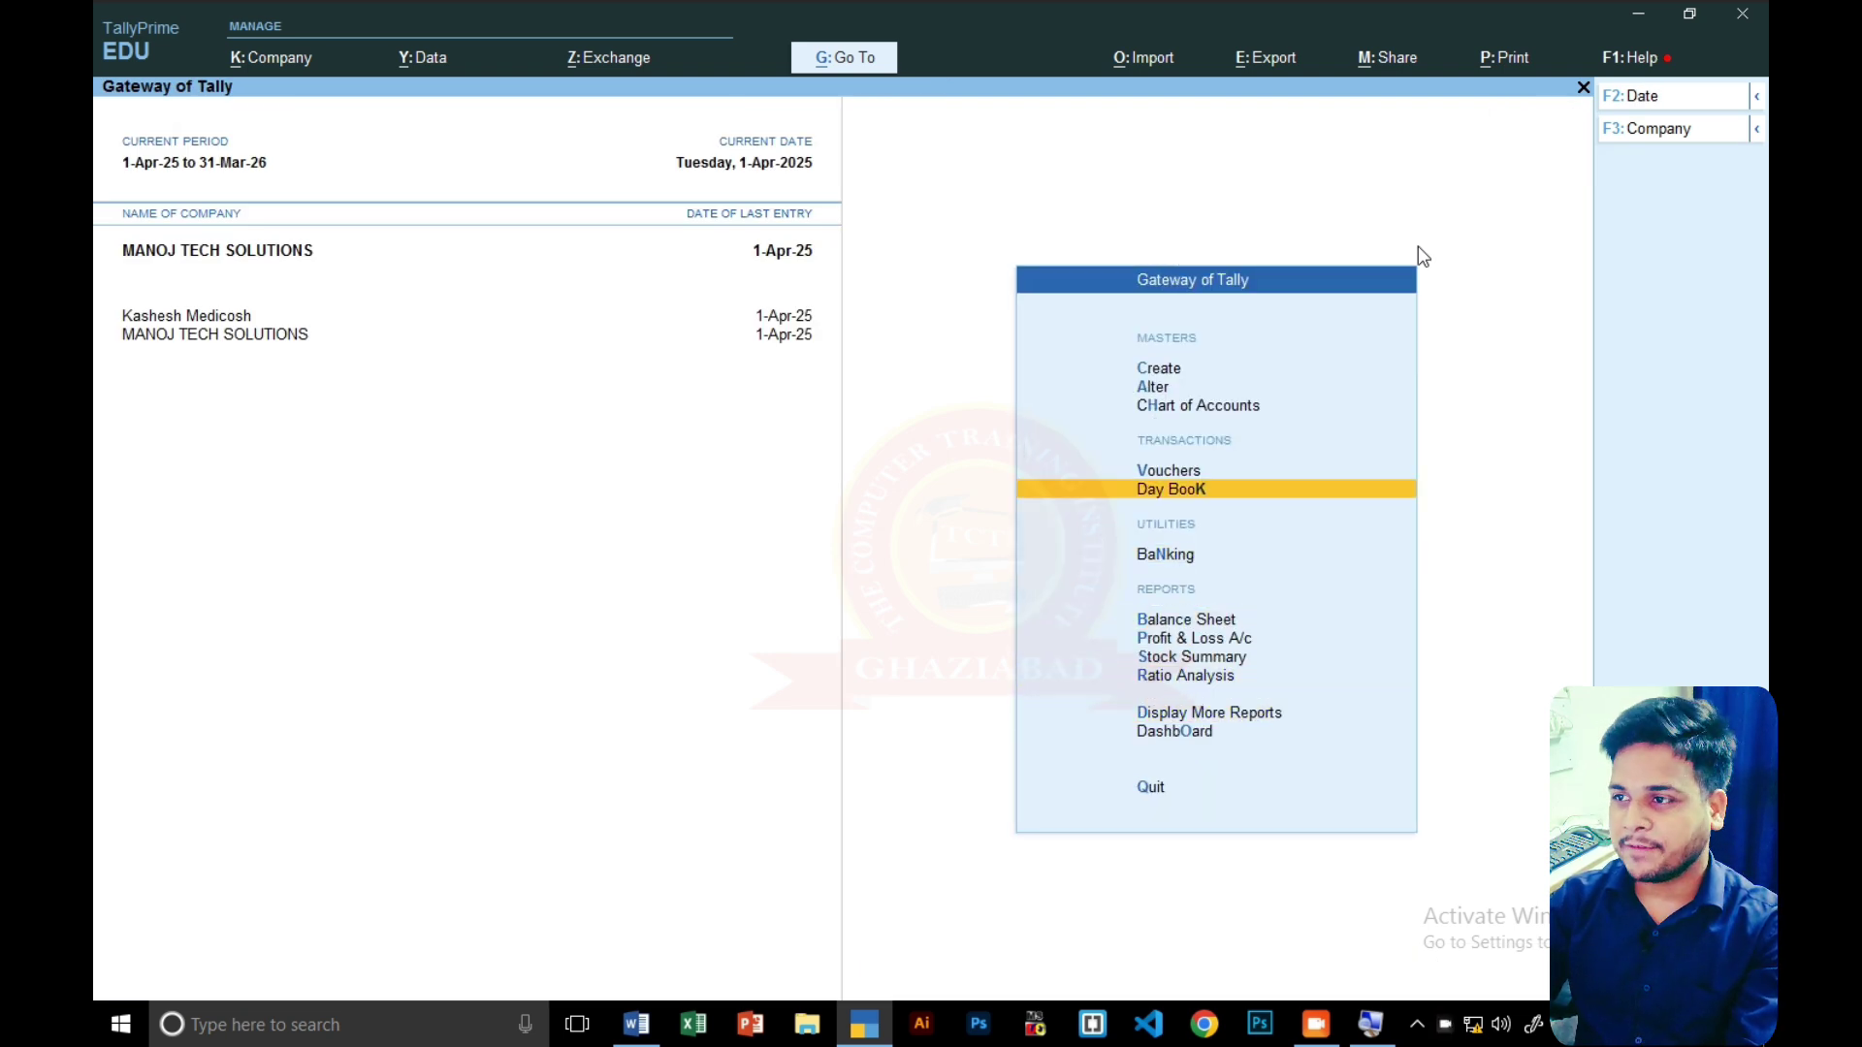
key("Up")
key("Return")
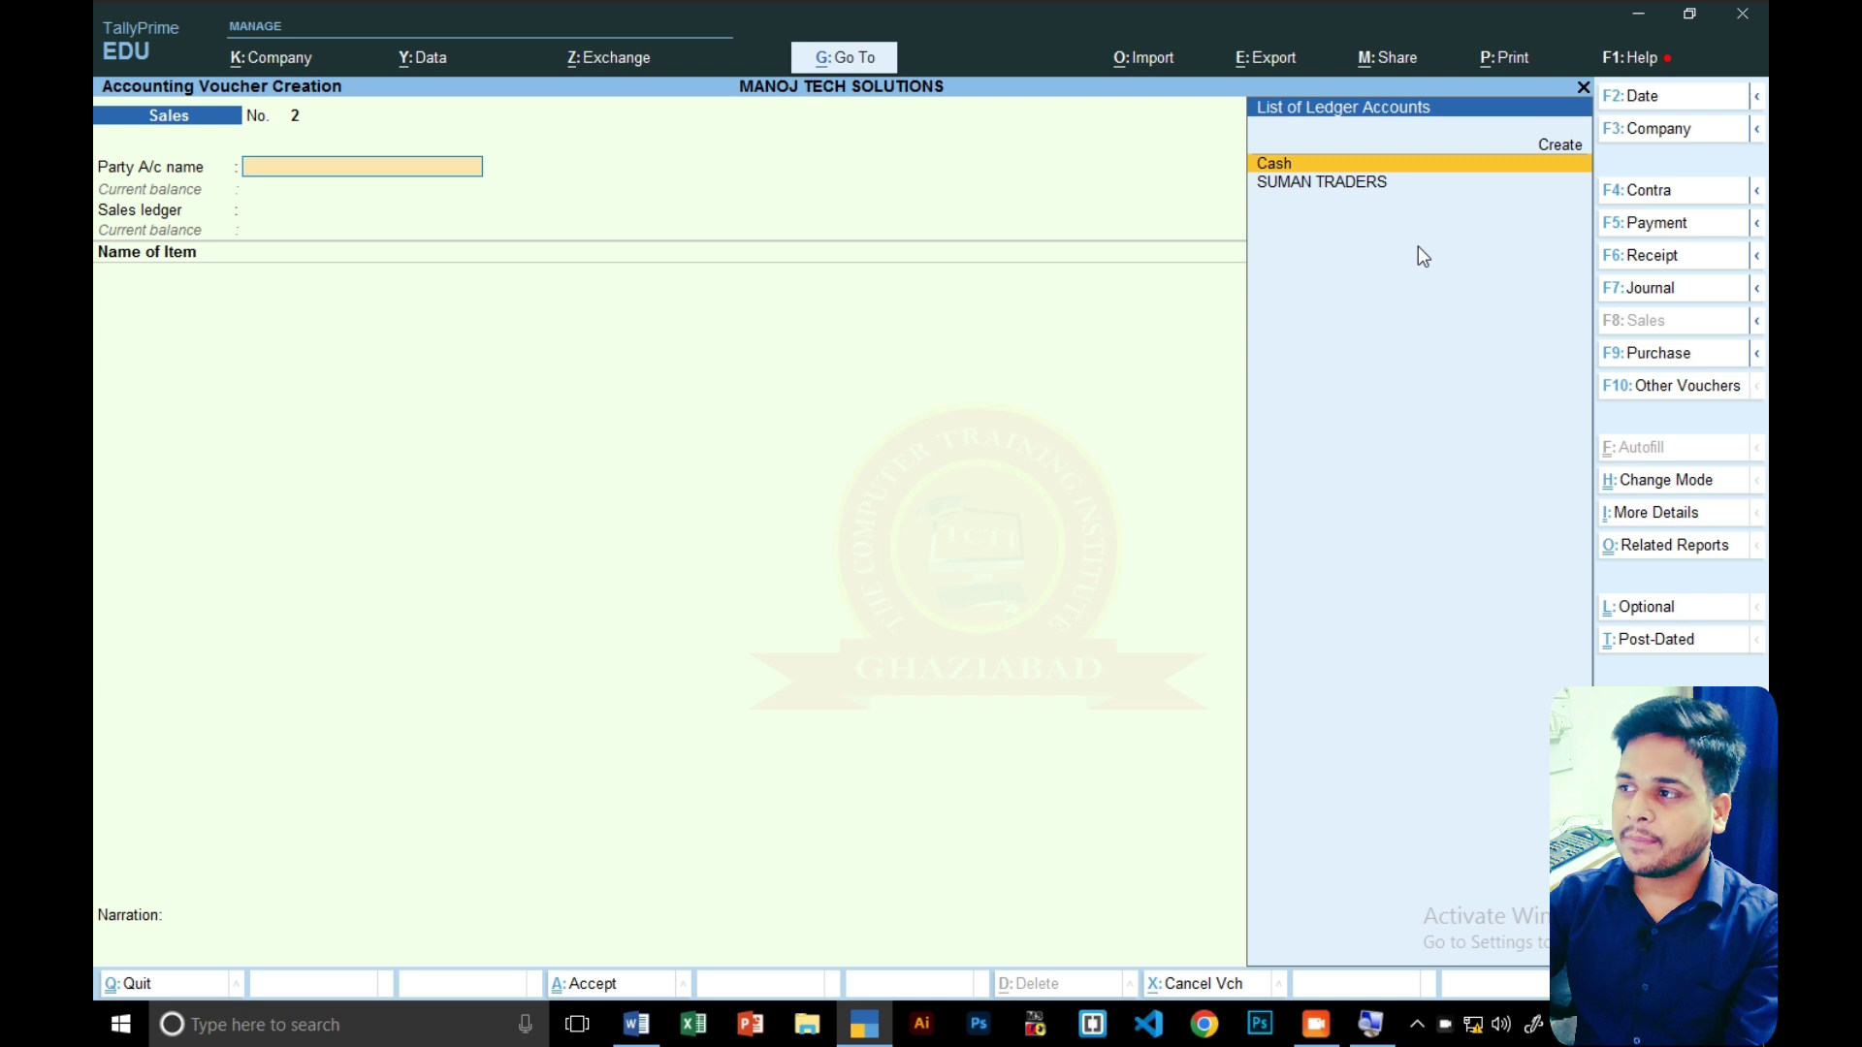
left_click(1646, 257)
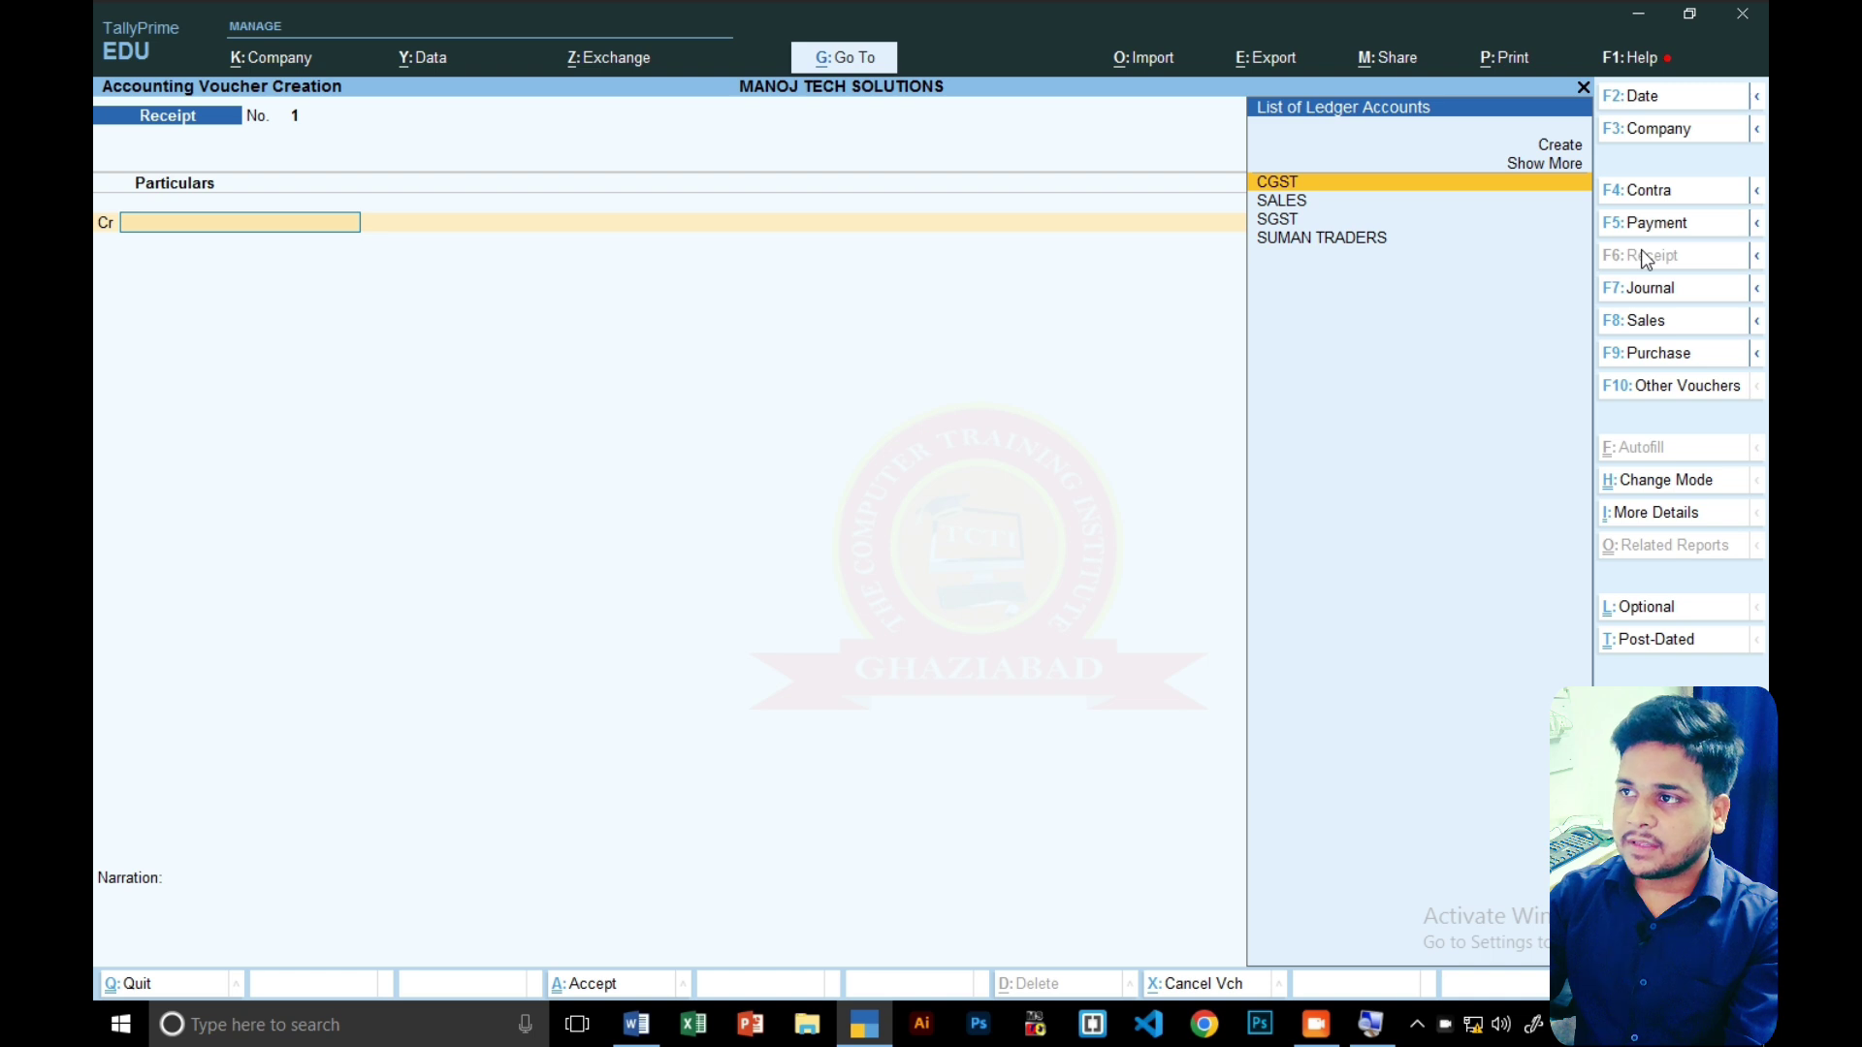
- Credit the SUMAN TRADERS ledger with 8,260 in the Receipt voucher
key("Down")
key("Down")
key("Down")
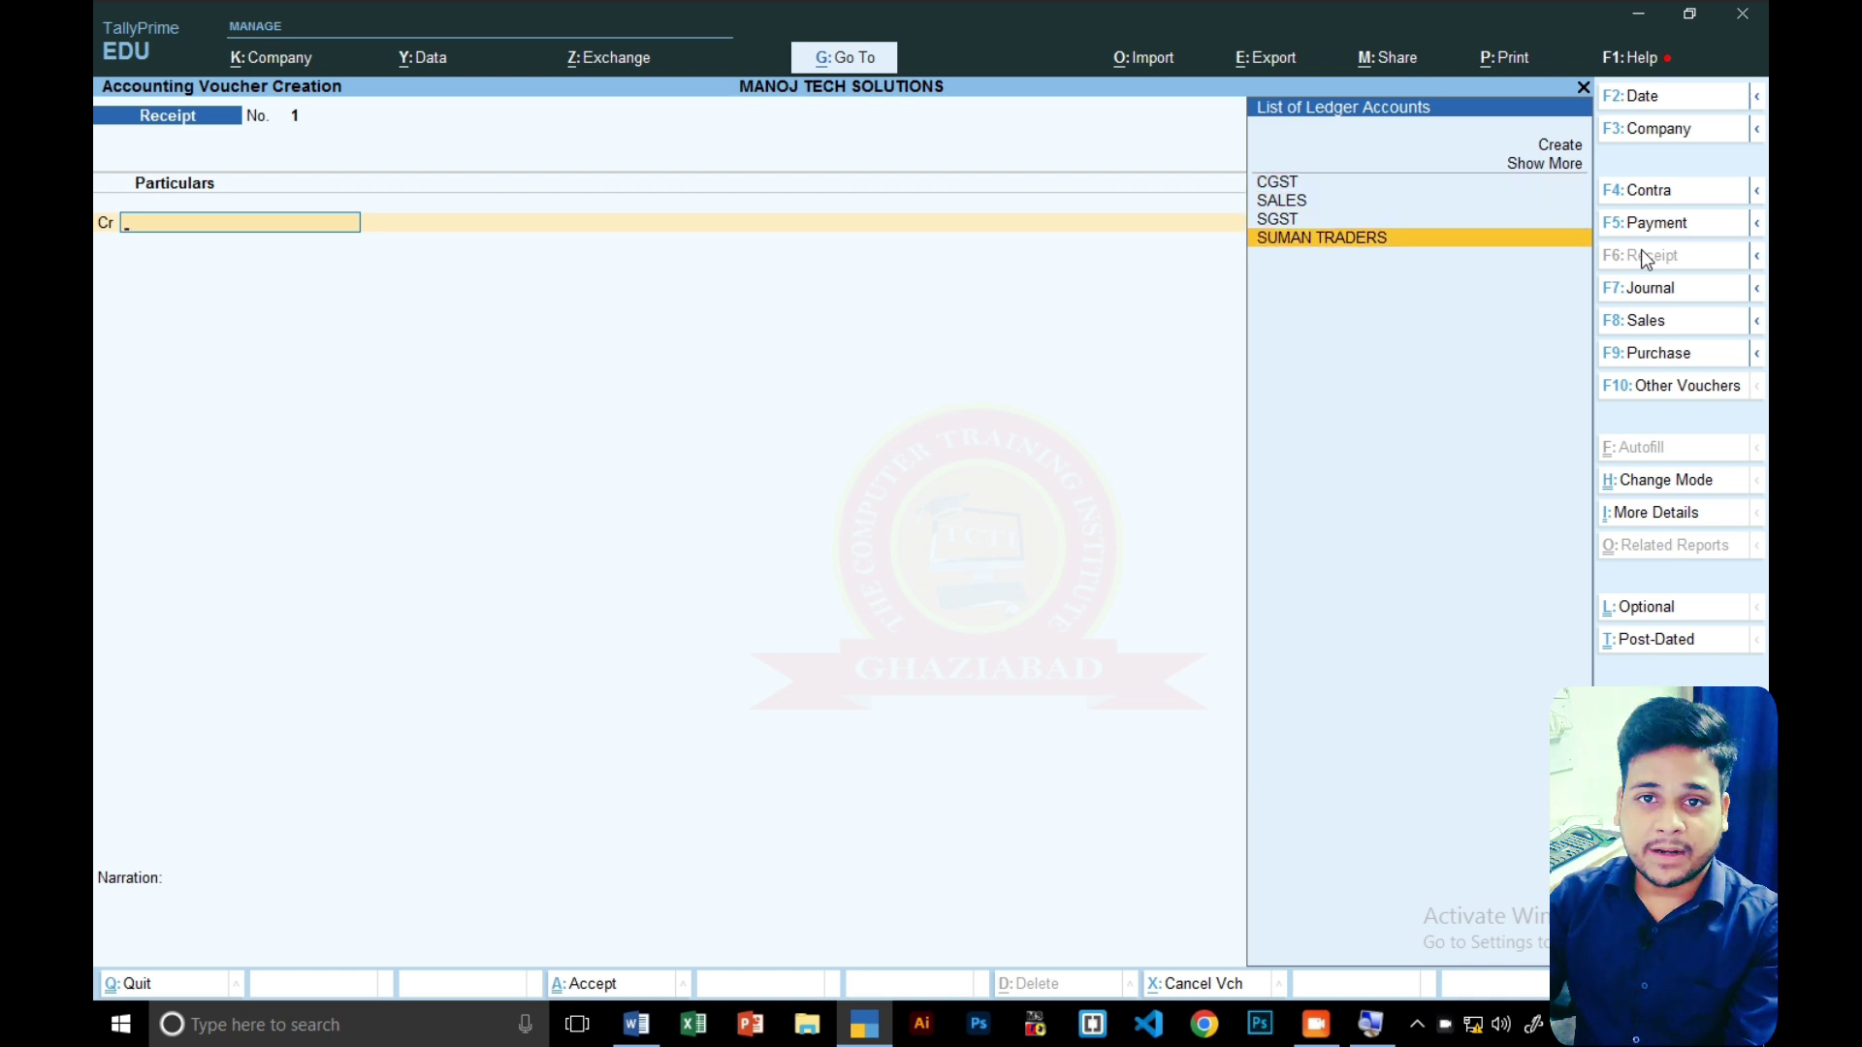
key("Return")
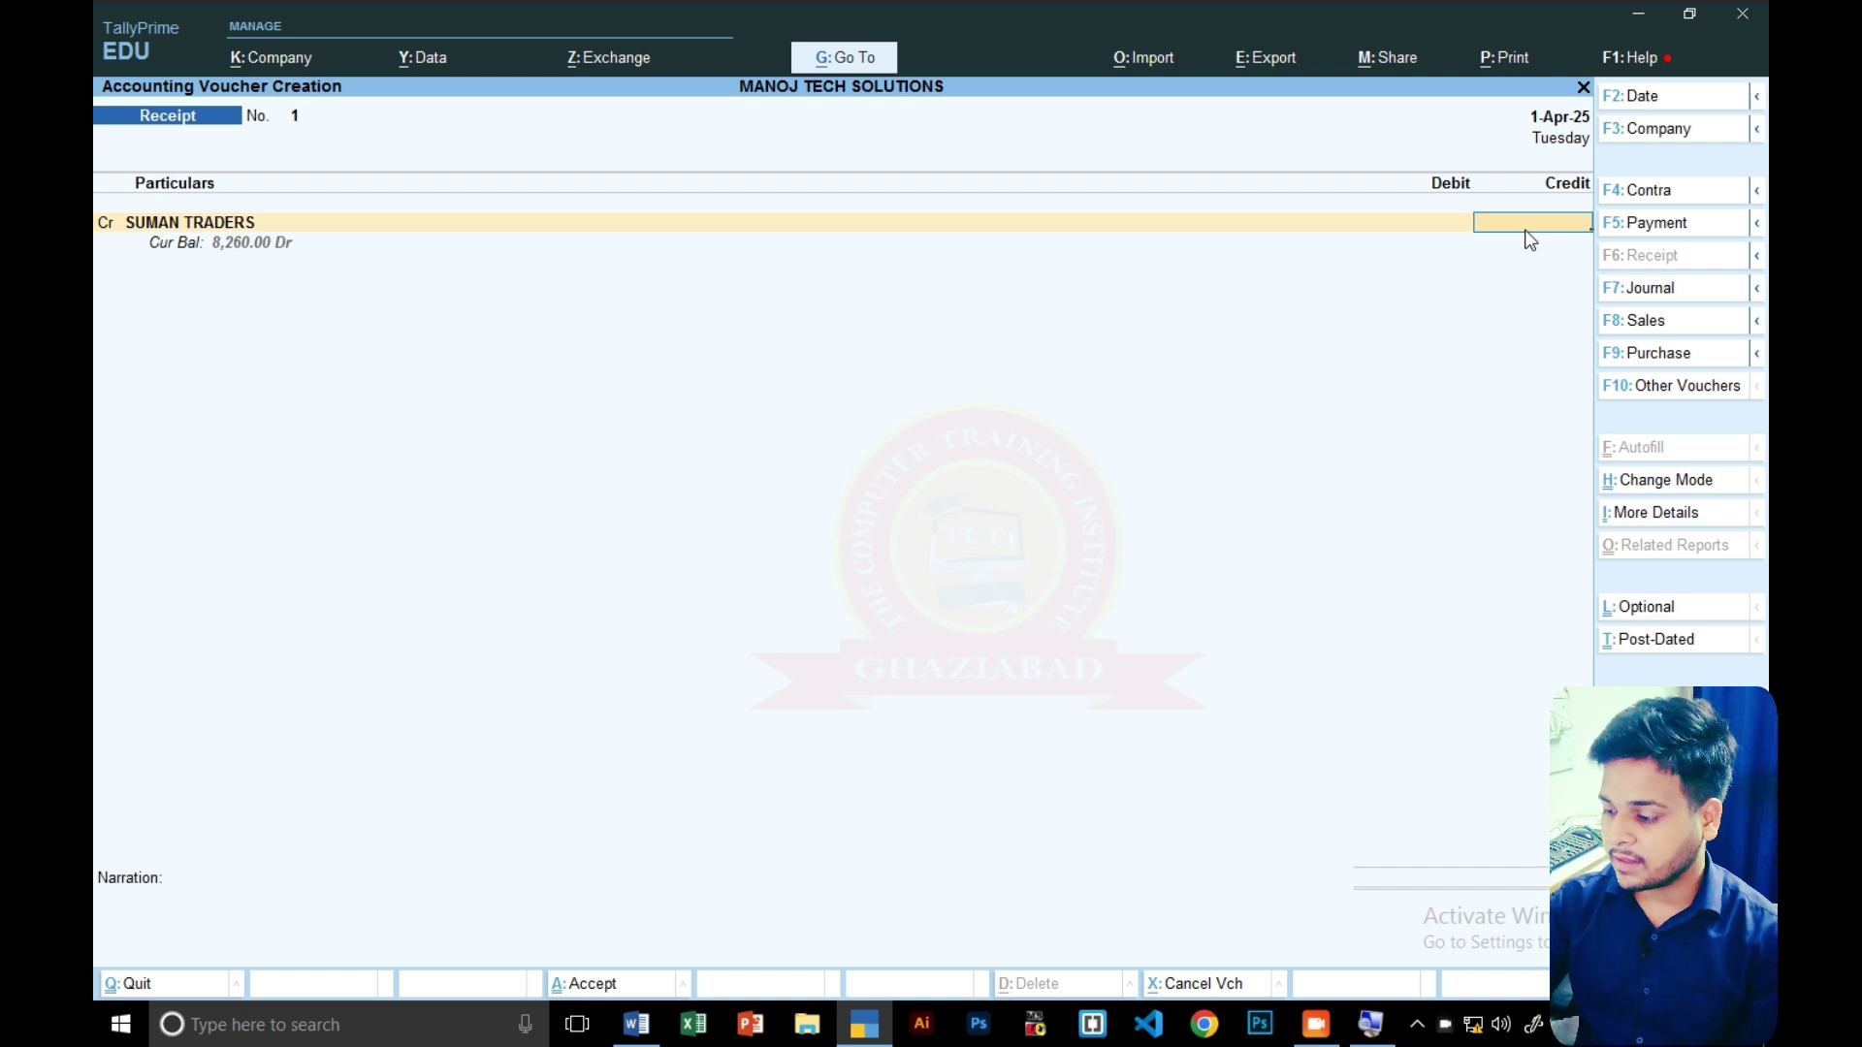
type("852")
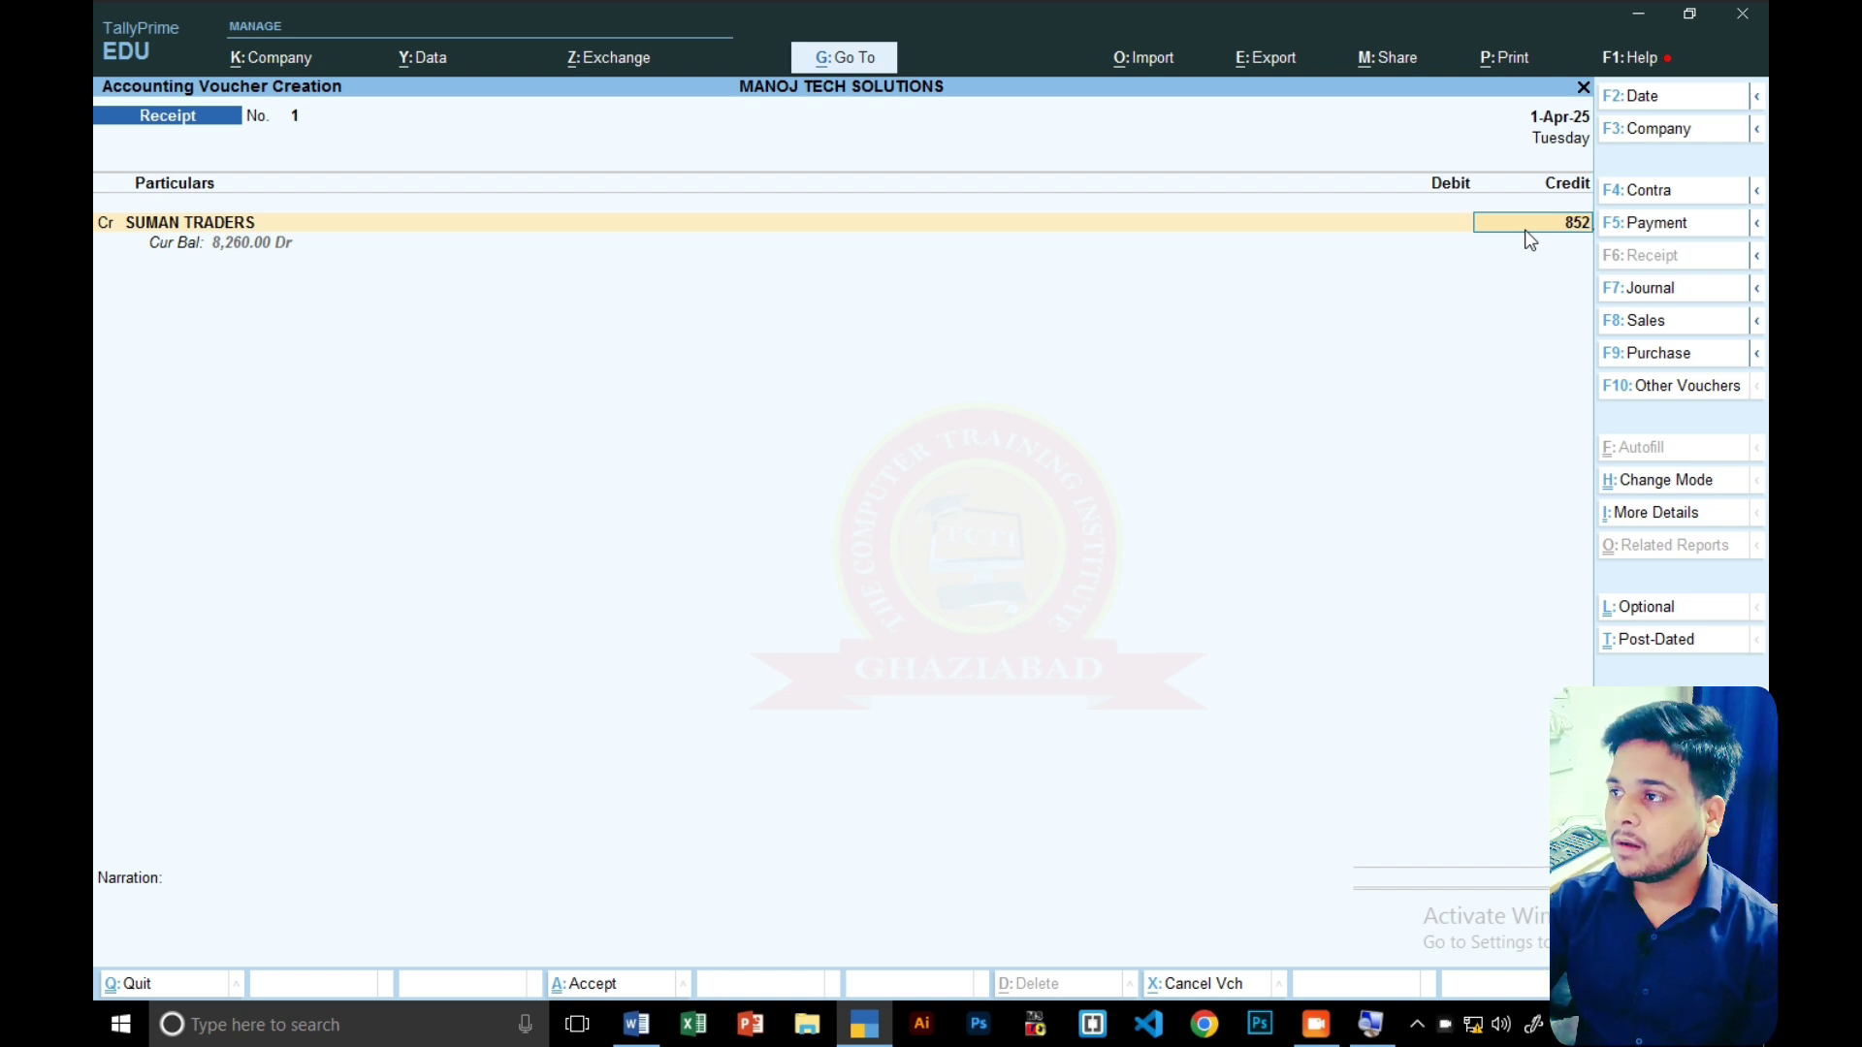
key("BackSpace")
type("260")
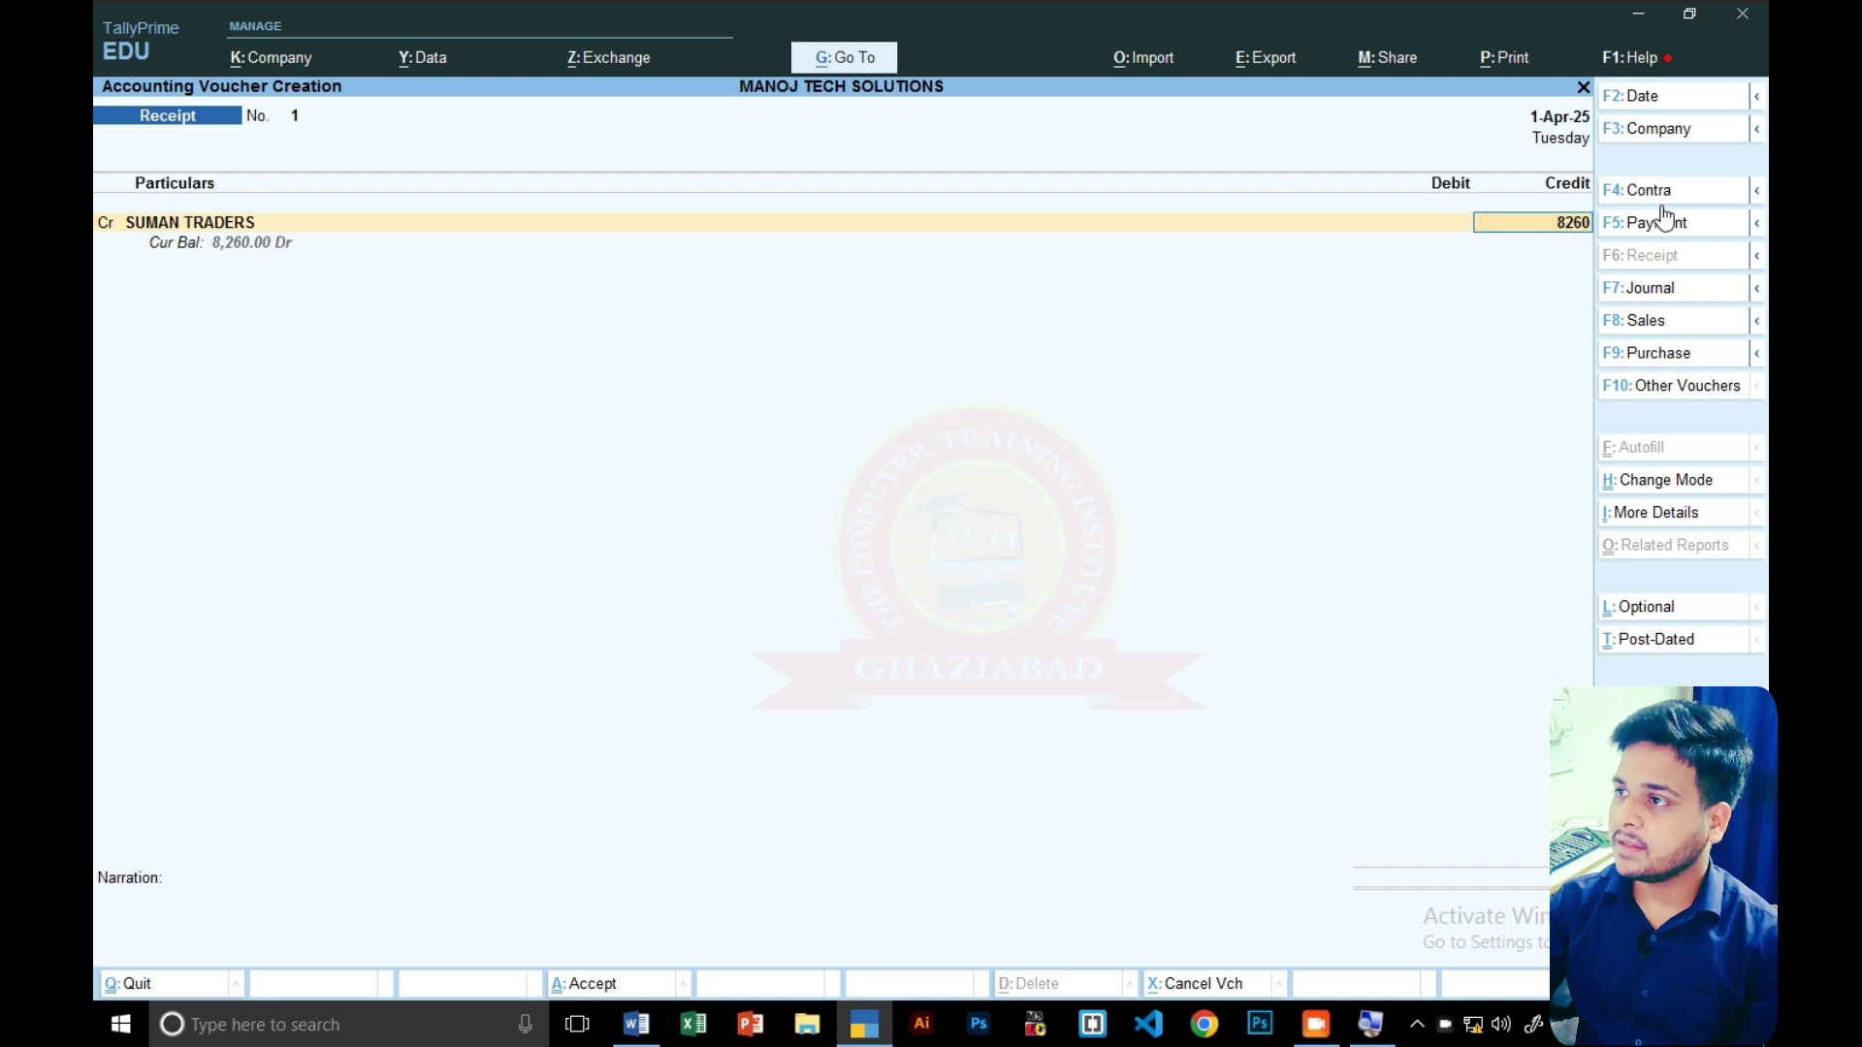
key("Return")
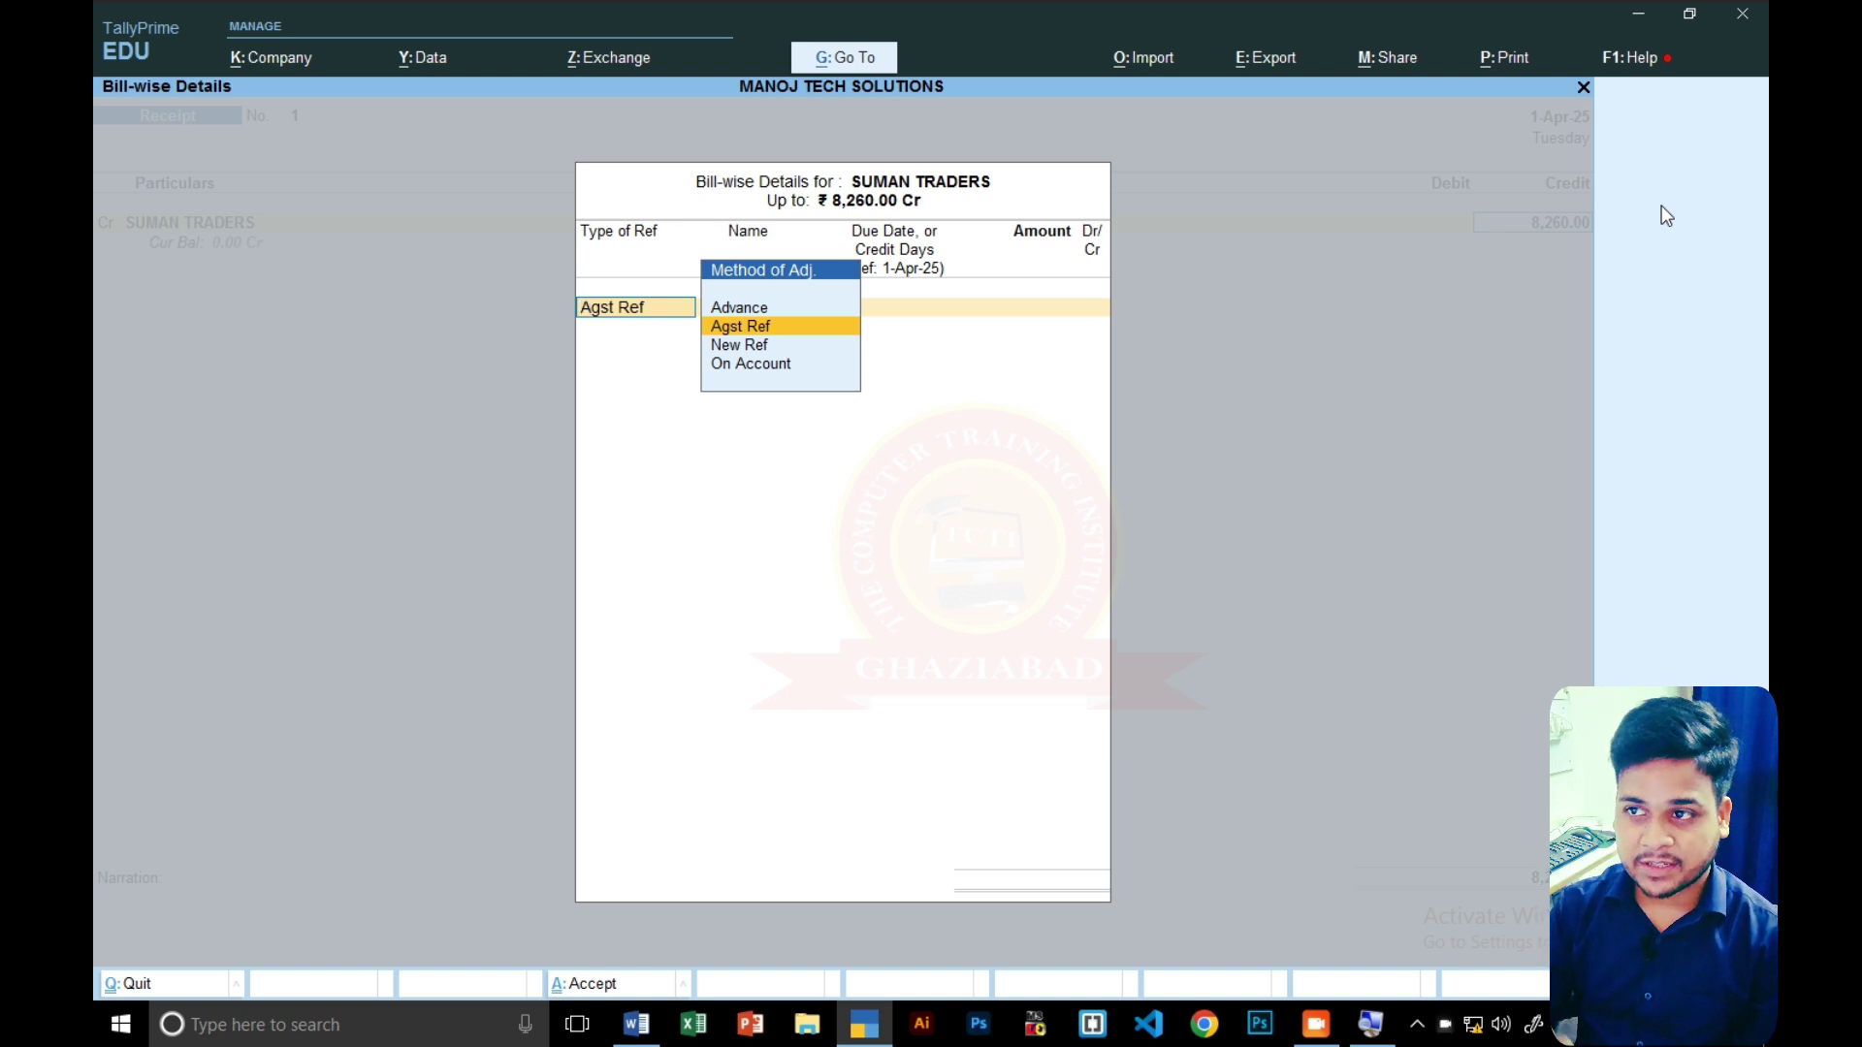
- Allocate the full receipt amount as Agst Ref to SUMAN TRADERS' pending bill 1 in the bill-wise details
left_click(801, 335)
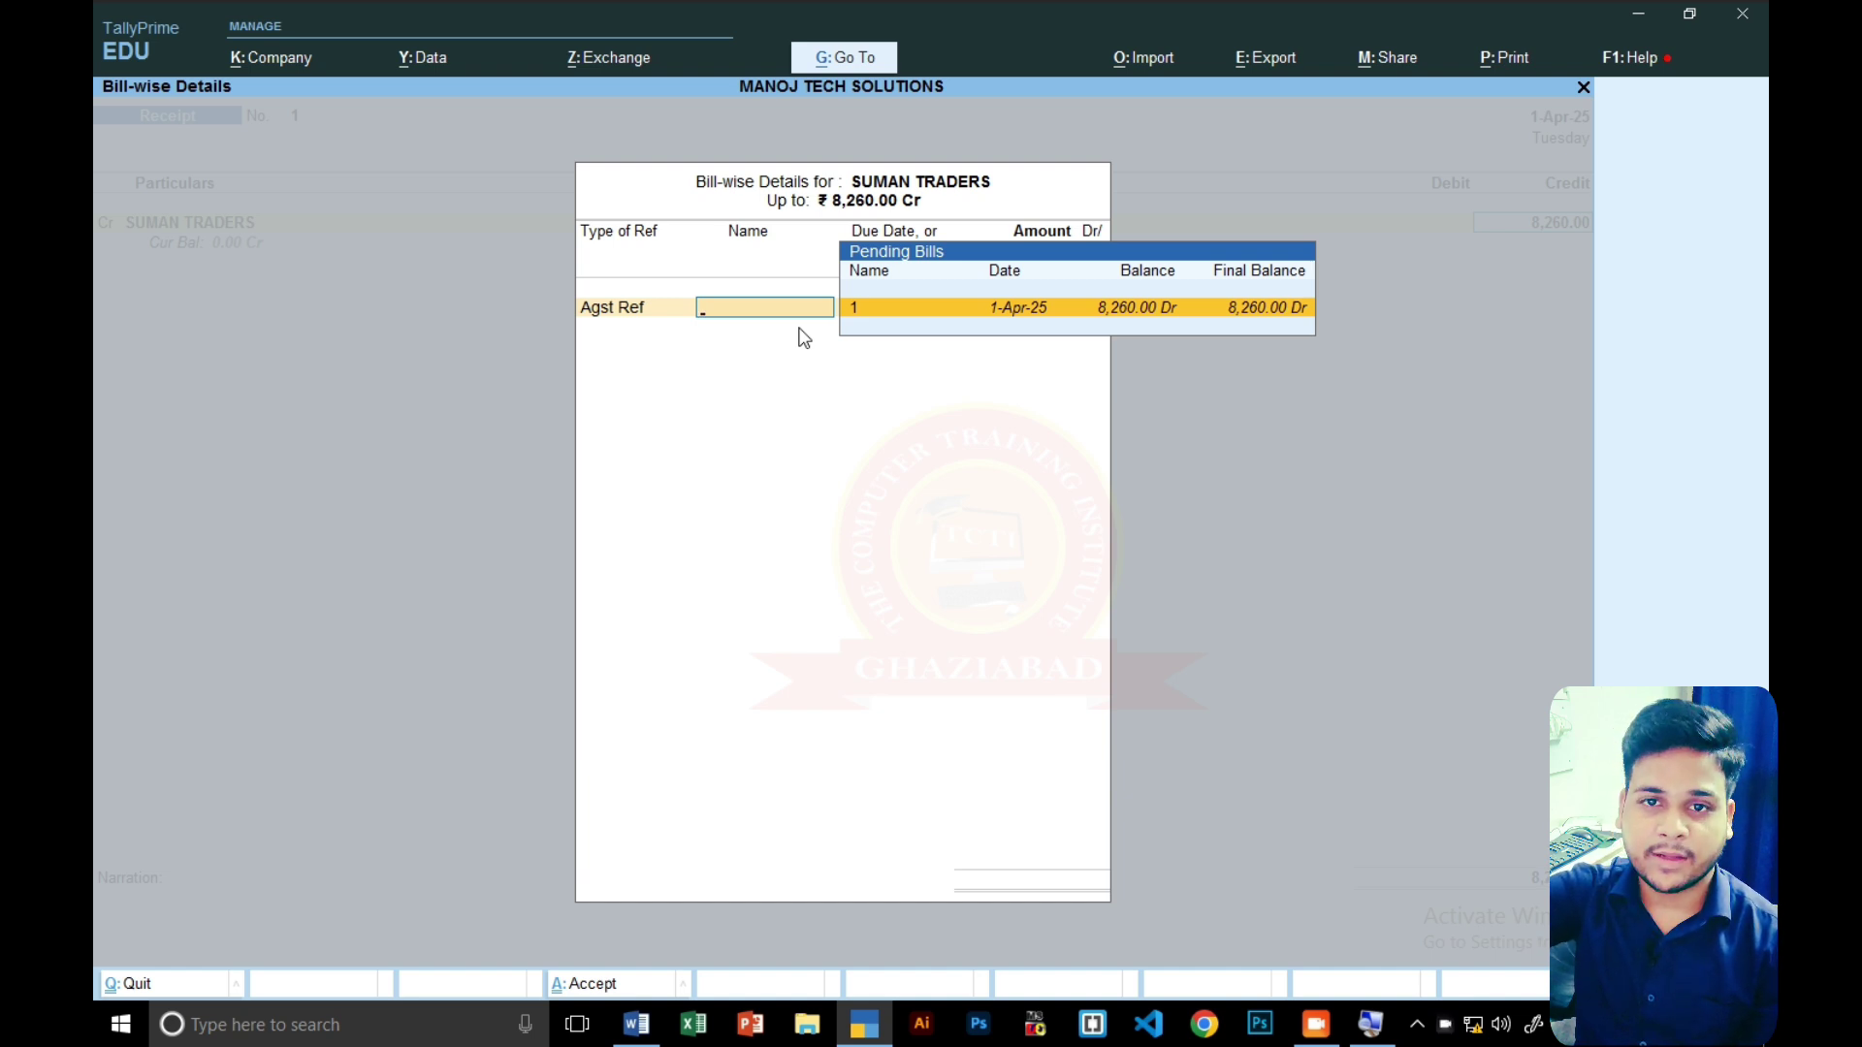
key("Return")
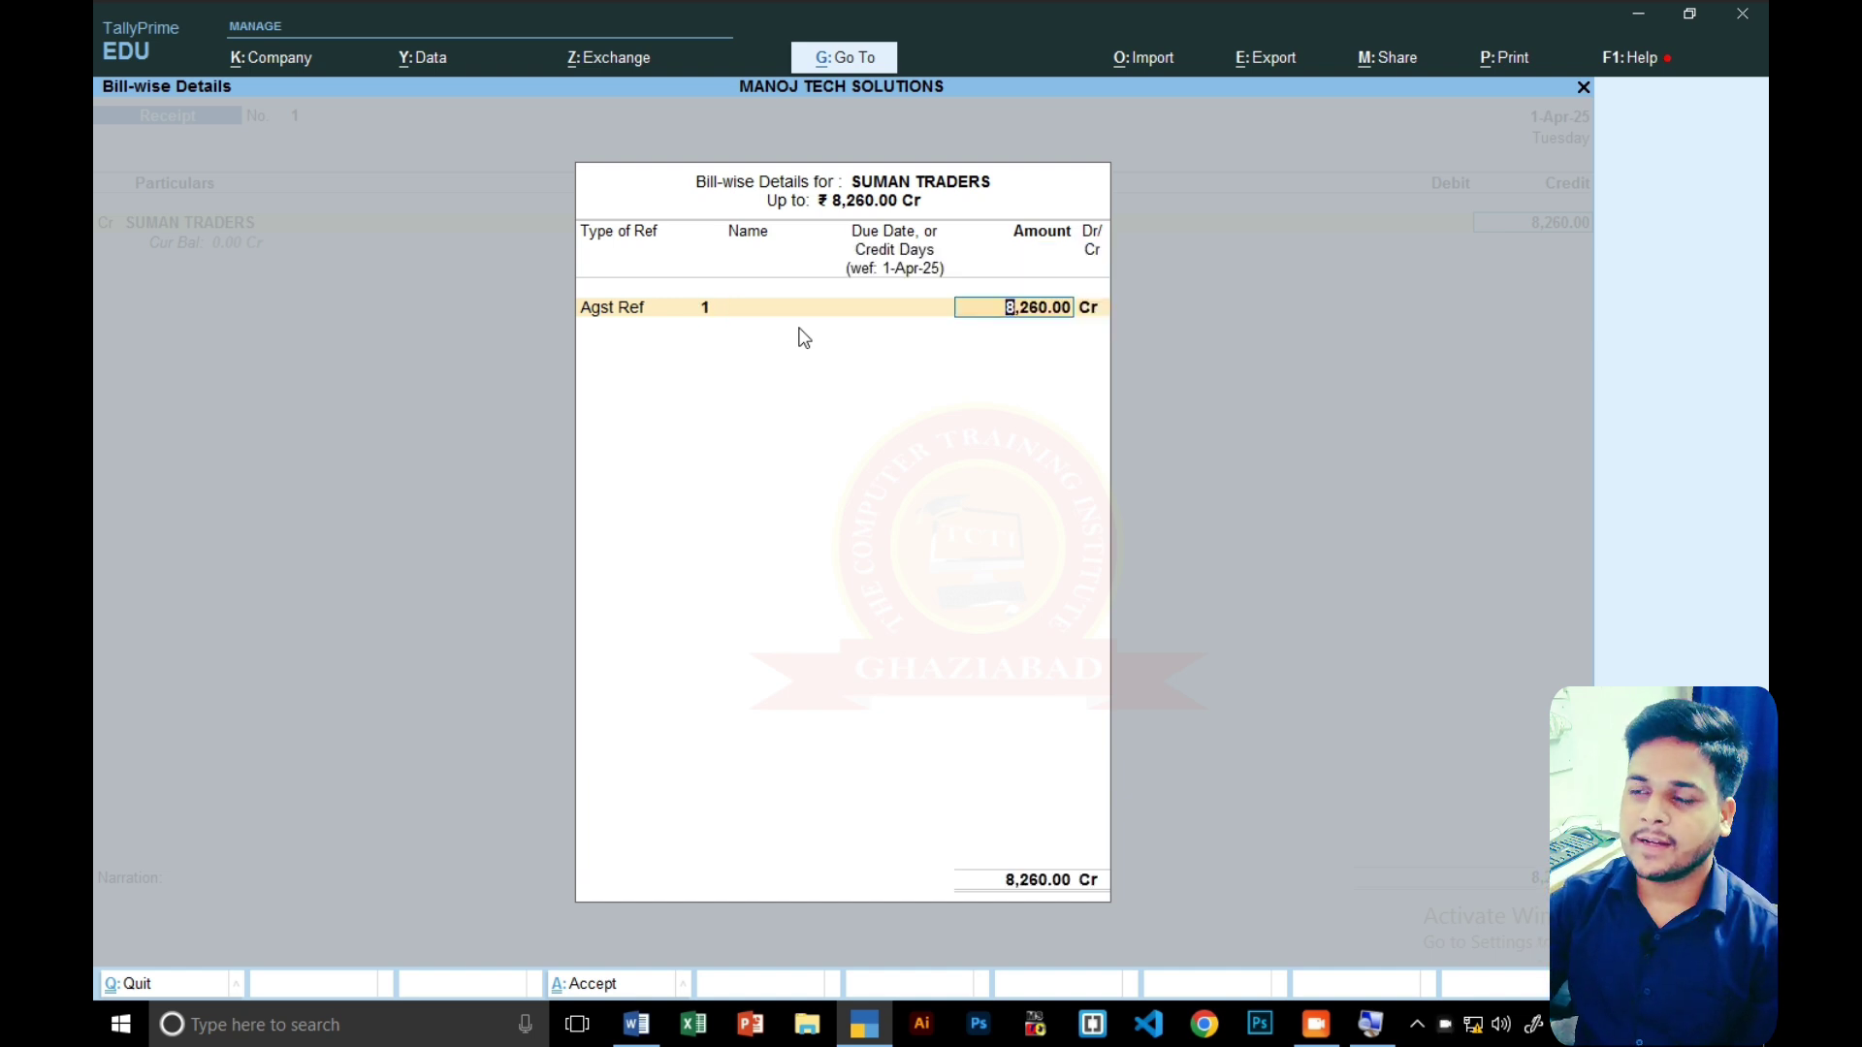
key("Return")
key("Return")
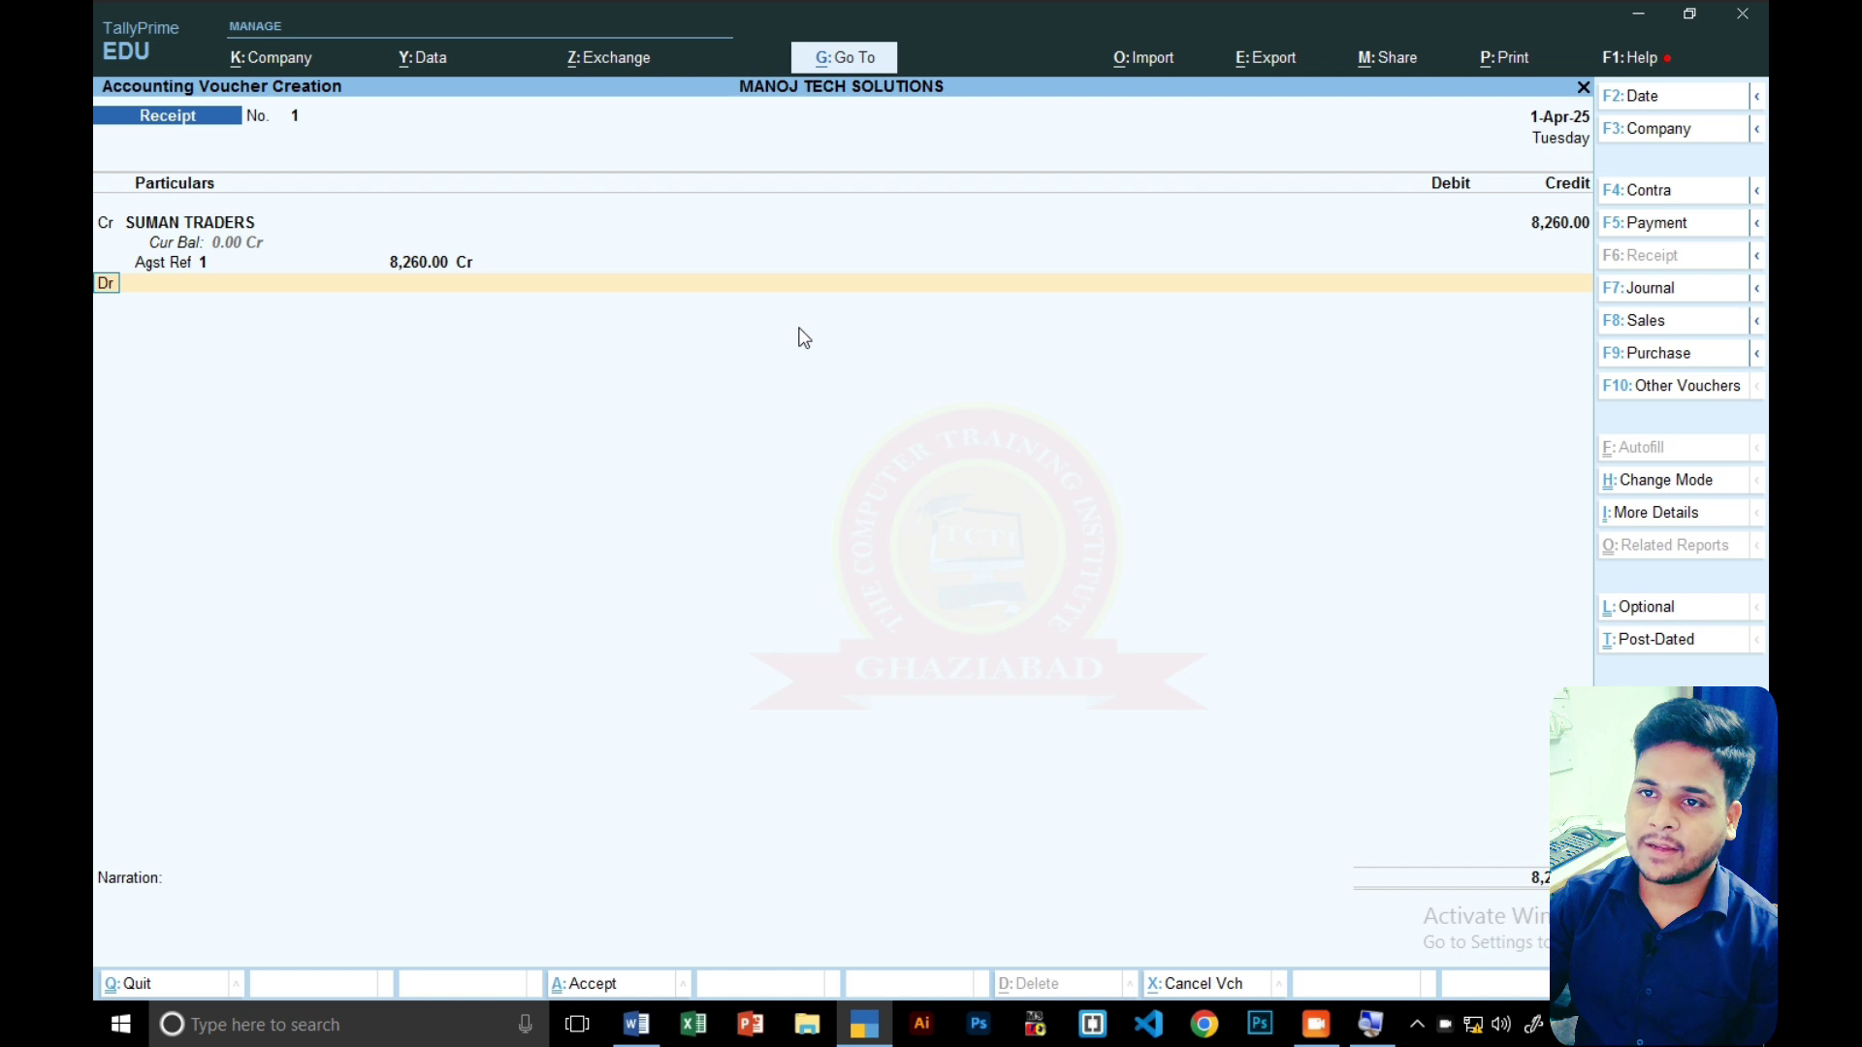
- Debit Cash with 8,260, save the Receipt voucher without a narration and leave voucher entry
key("Return")
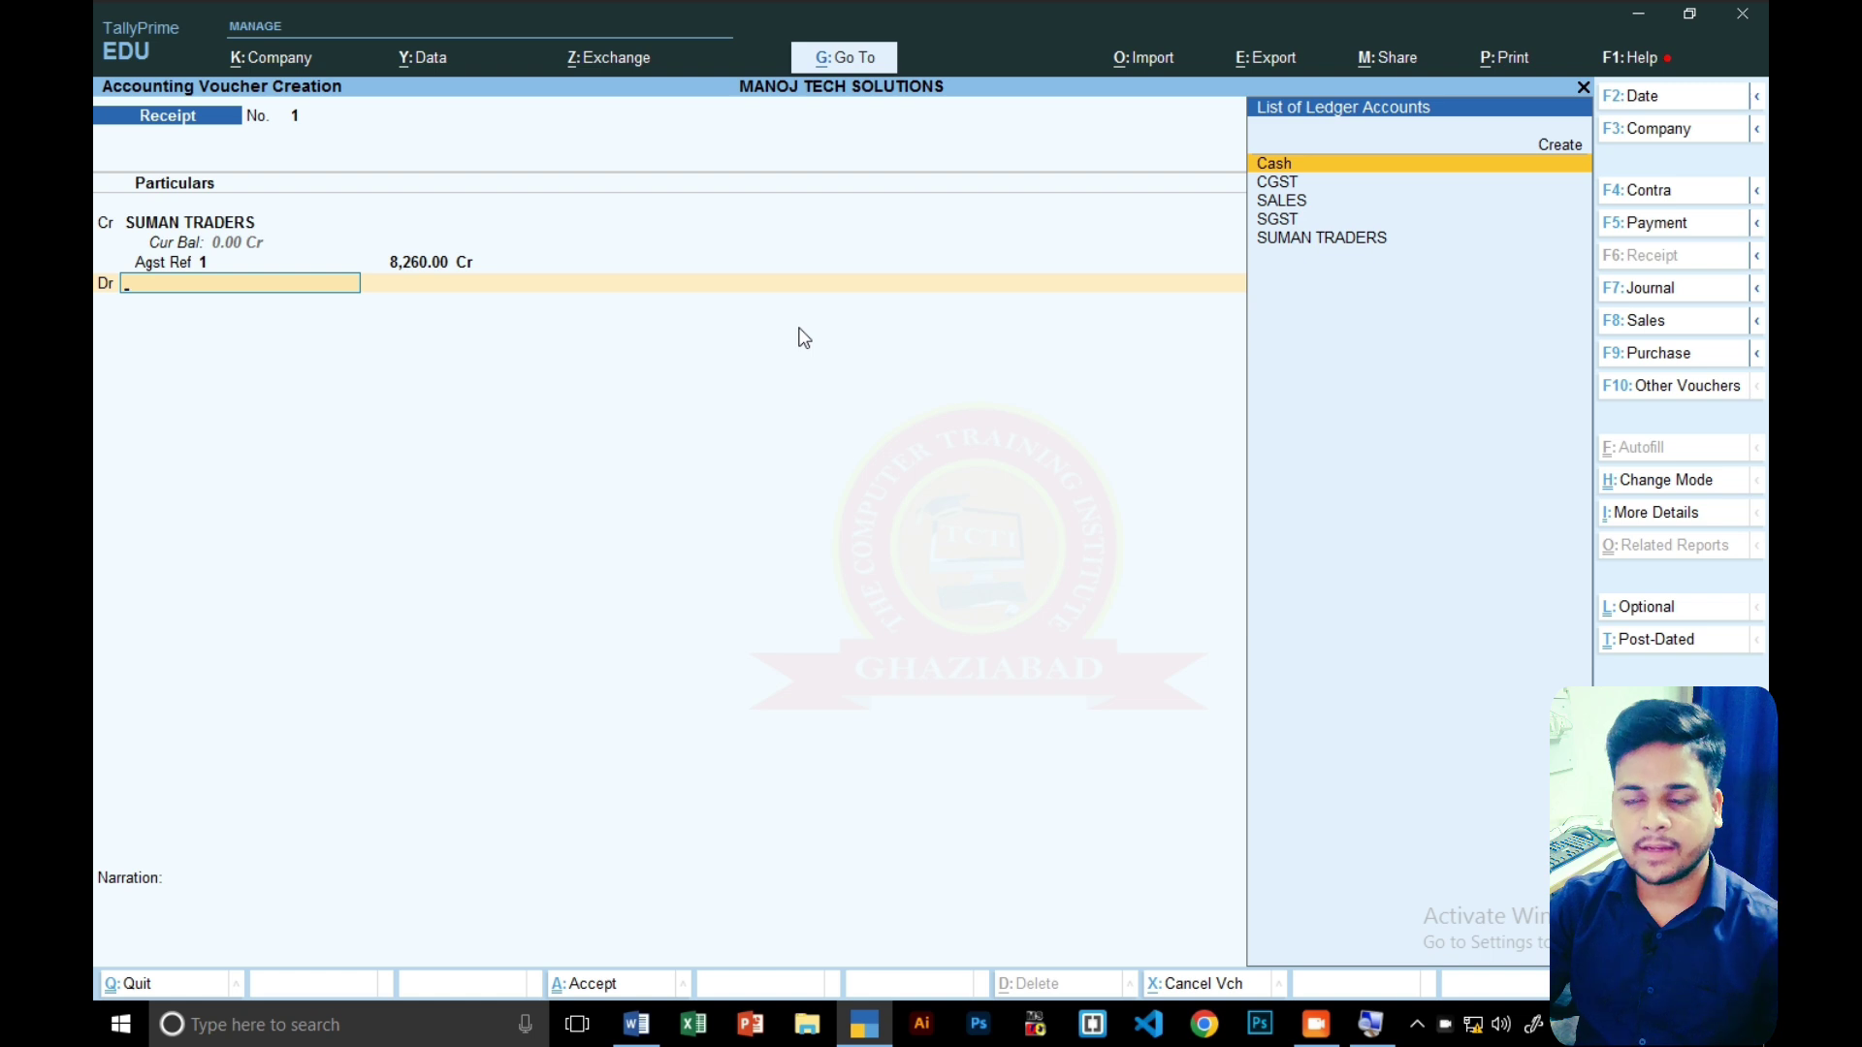
key("Return")
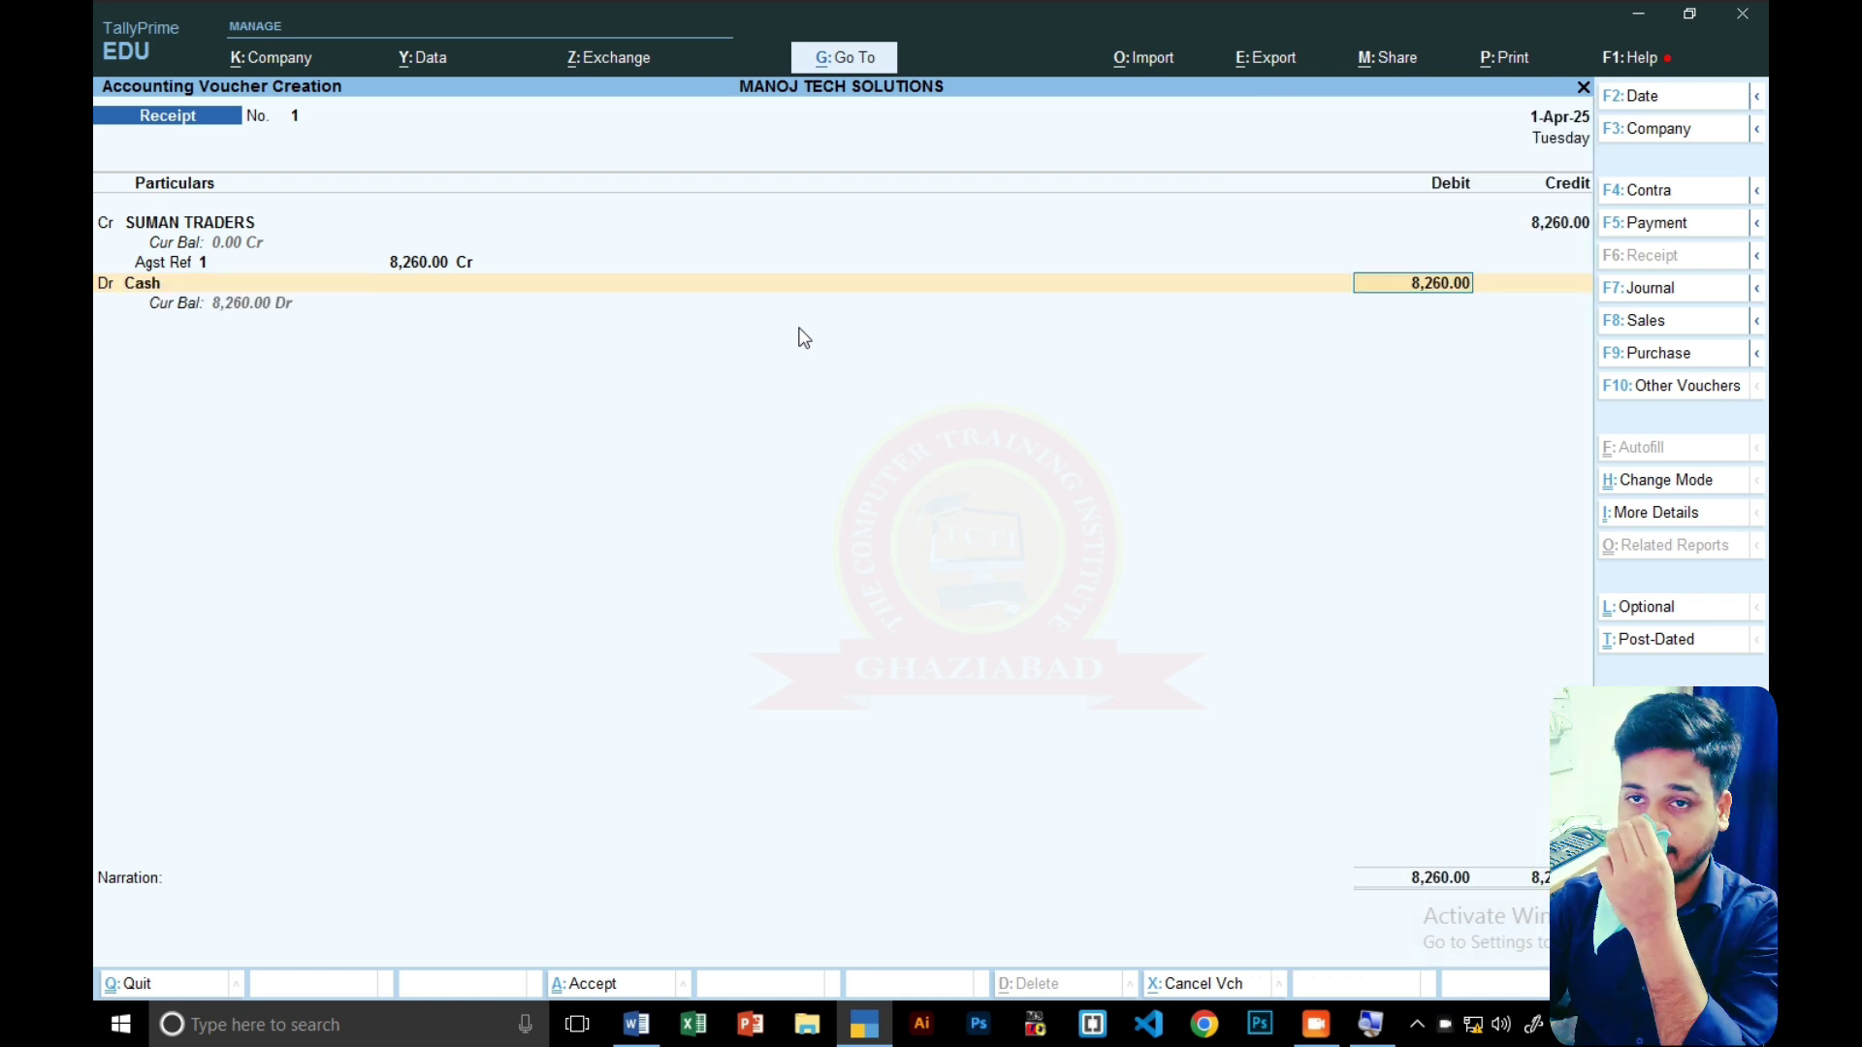
key("Return")
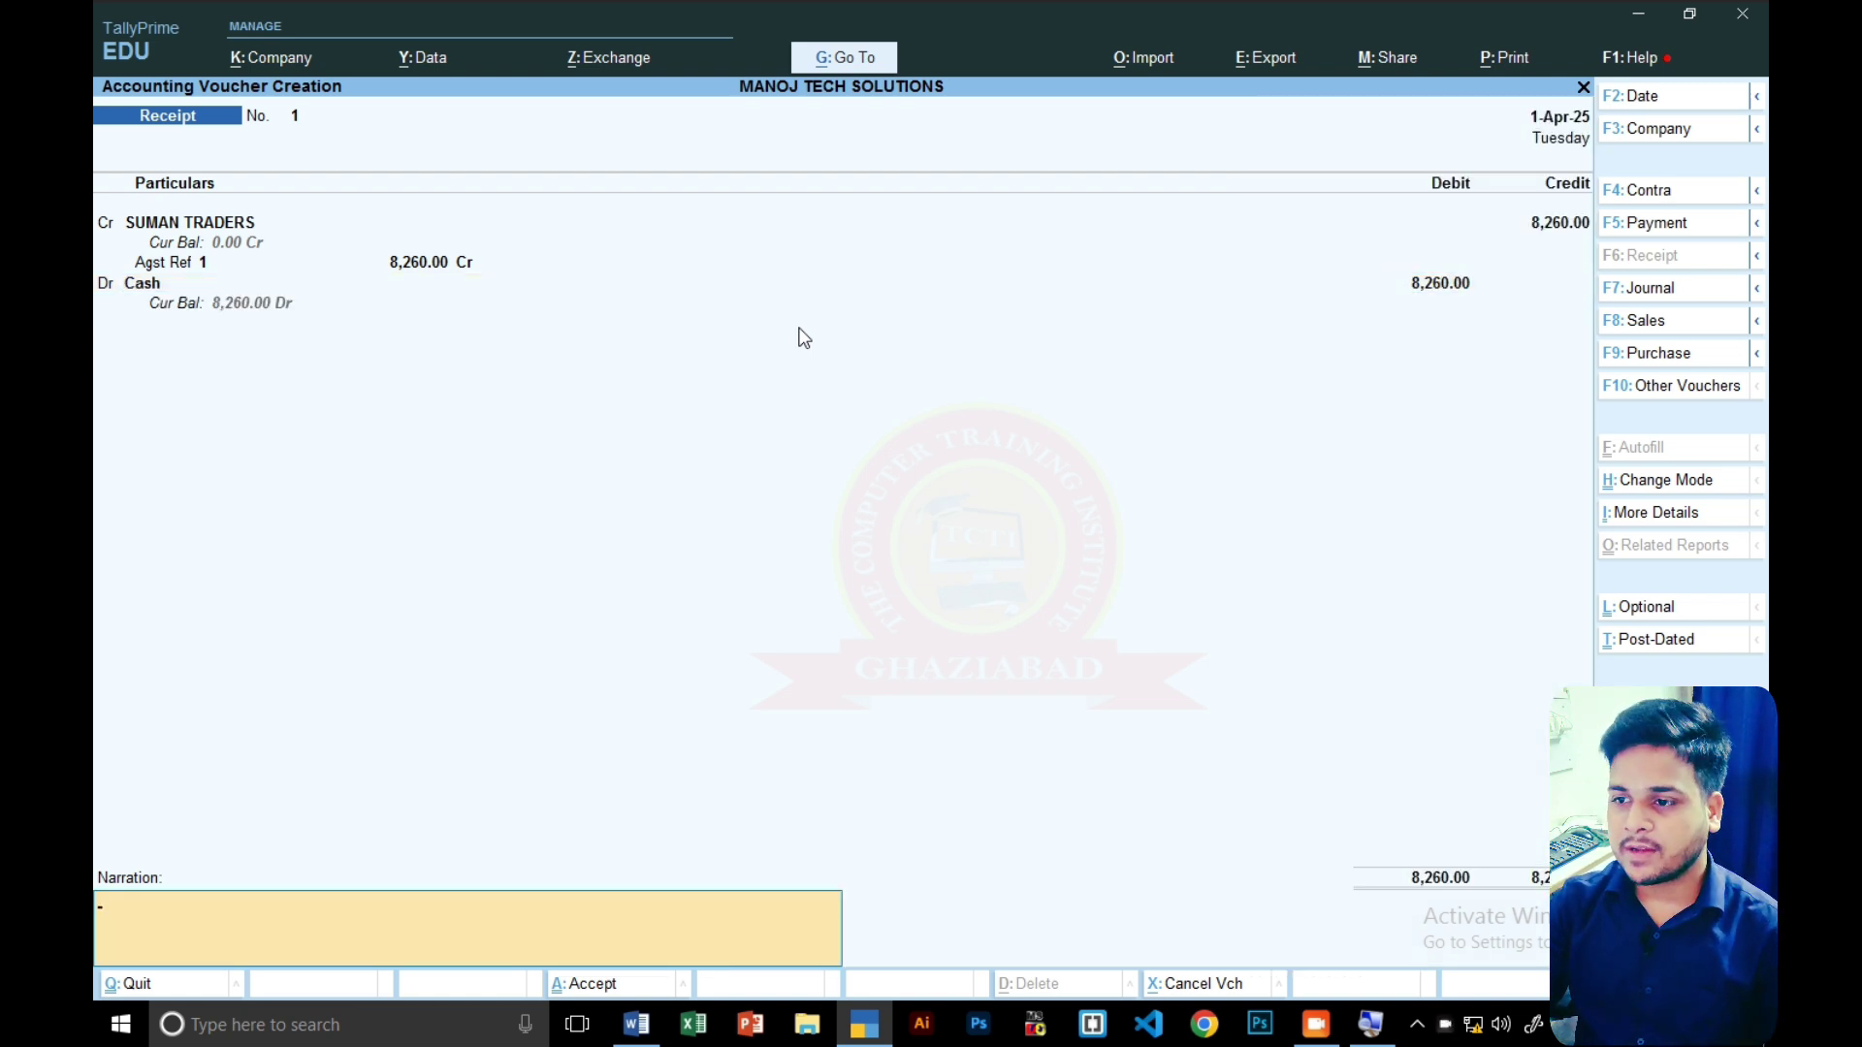
key("Return")
key("Return")
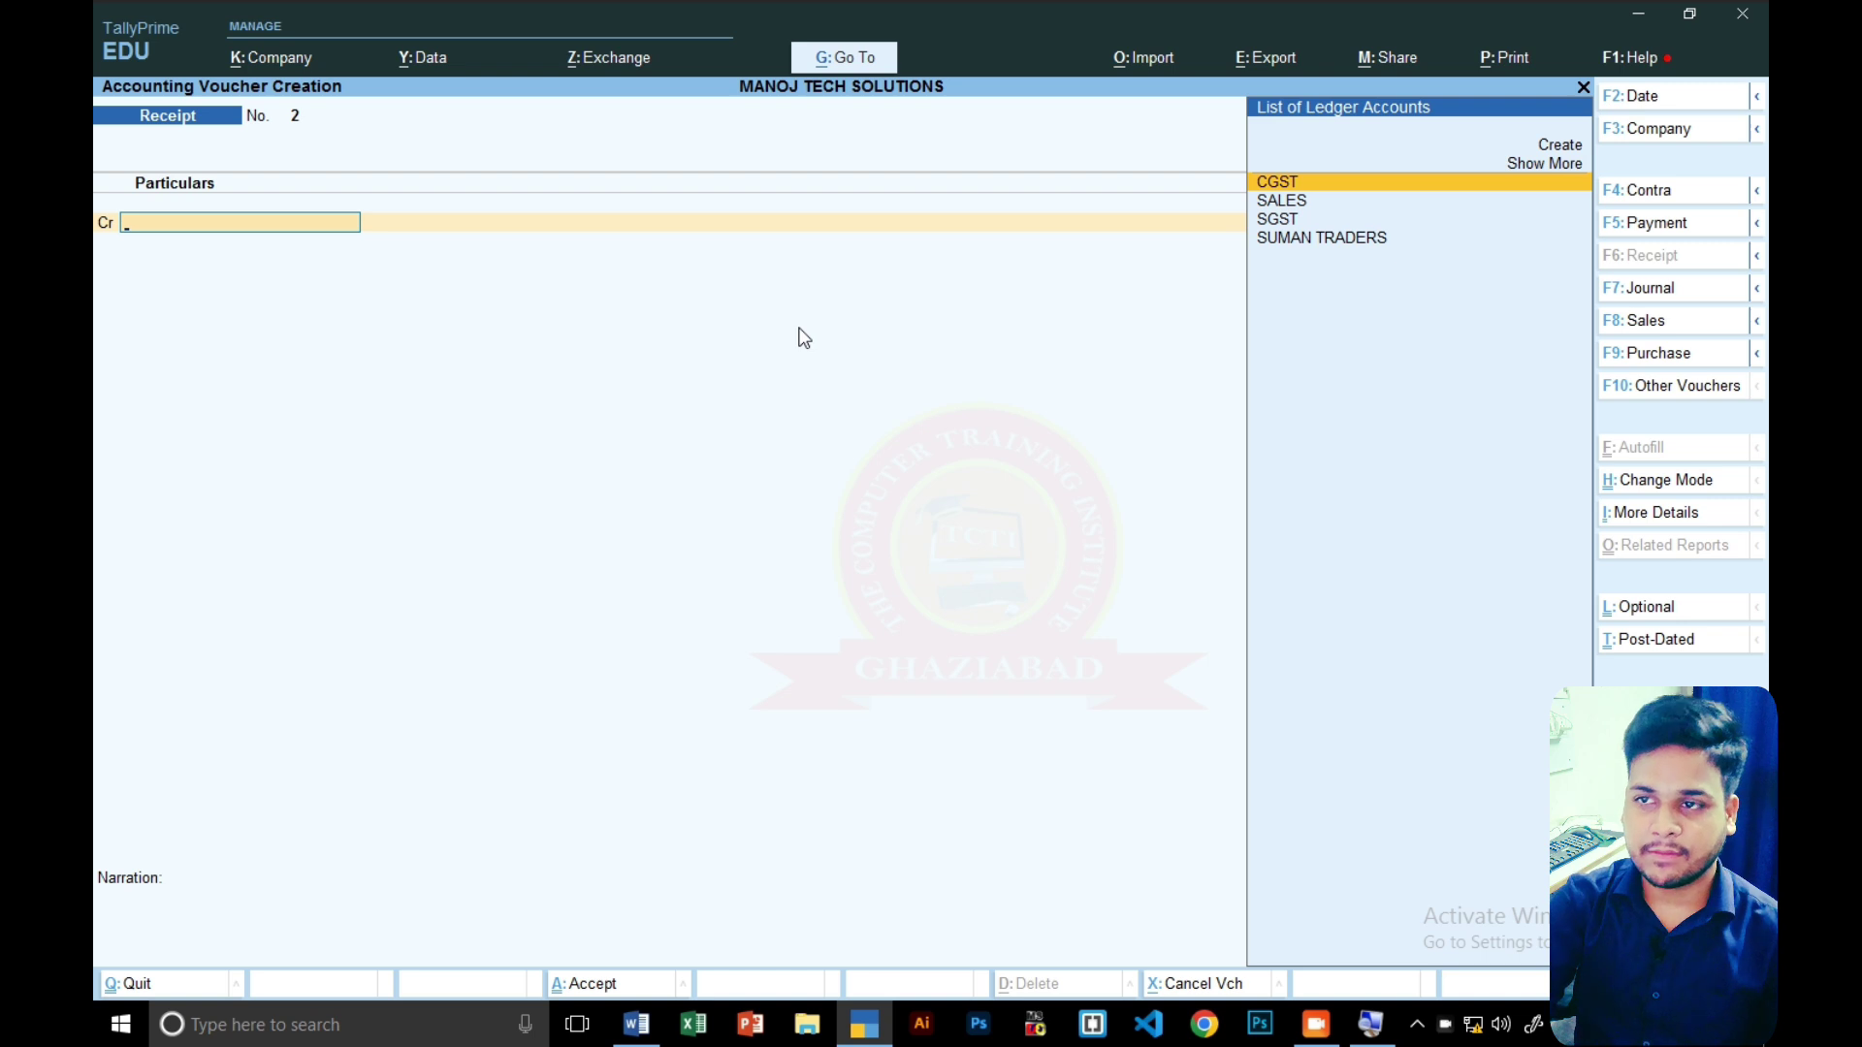
key("Escape")
key("Return")
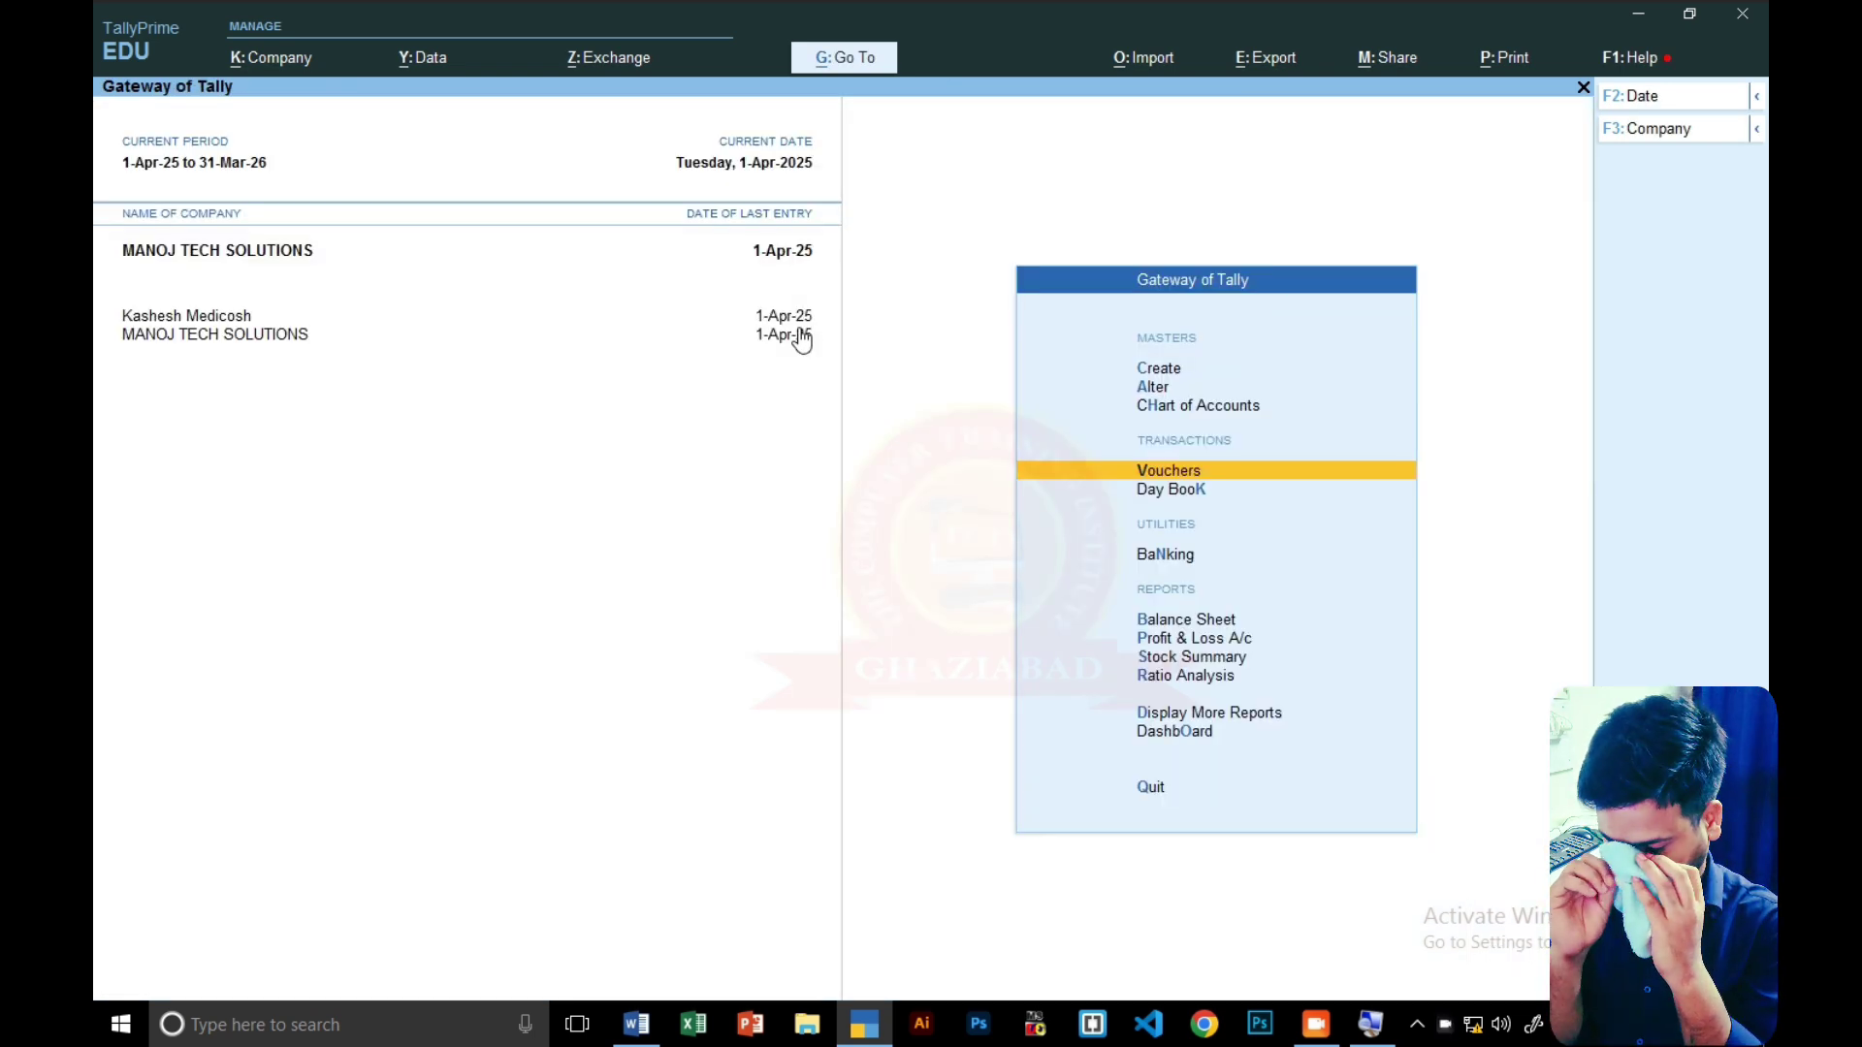
- Check the Outstandings Receivables report under Statements of Accounts for remaining pending bills, then return to the Gateway of Tally
key("Down")
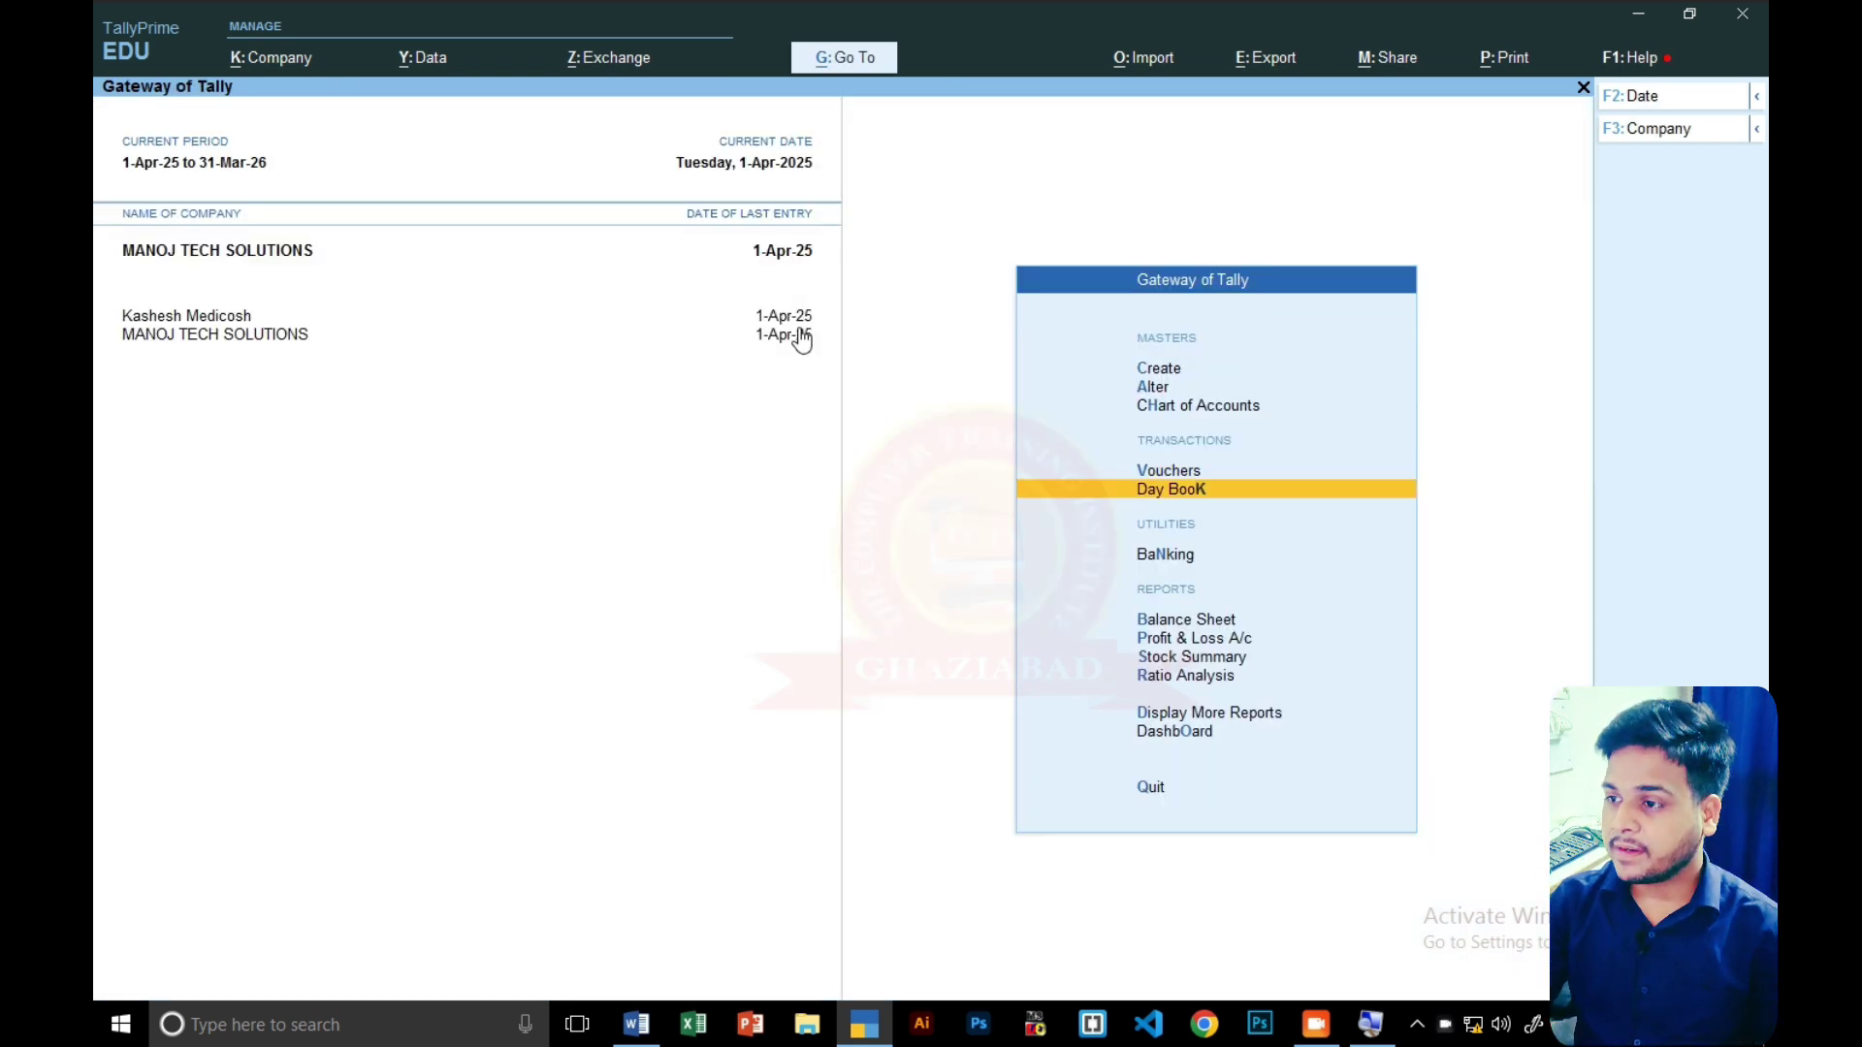
key("Down")
key("Down")
key("Down")
key("Down")
key("Down")
key("Down")
key("Return")
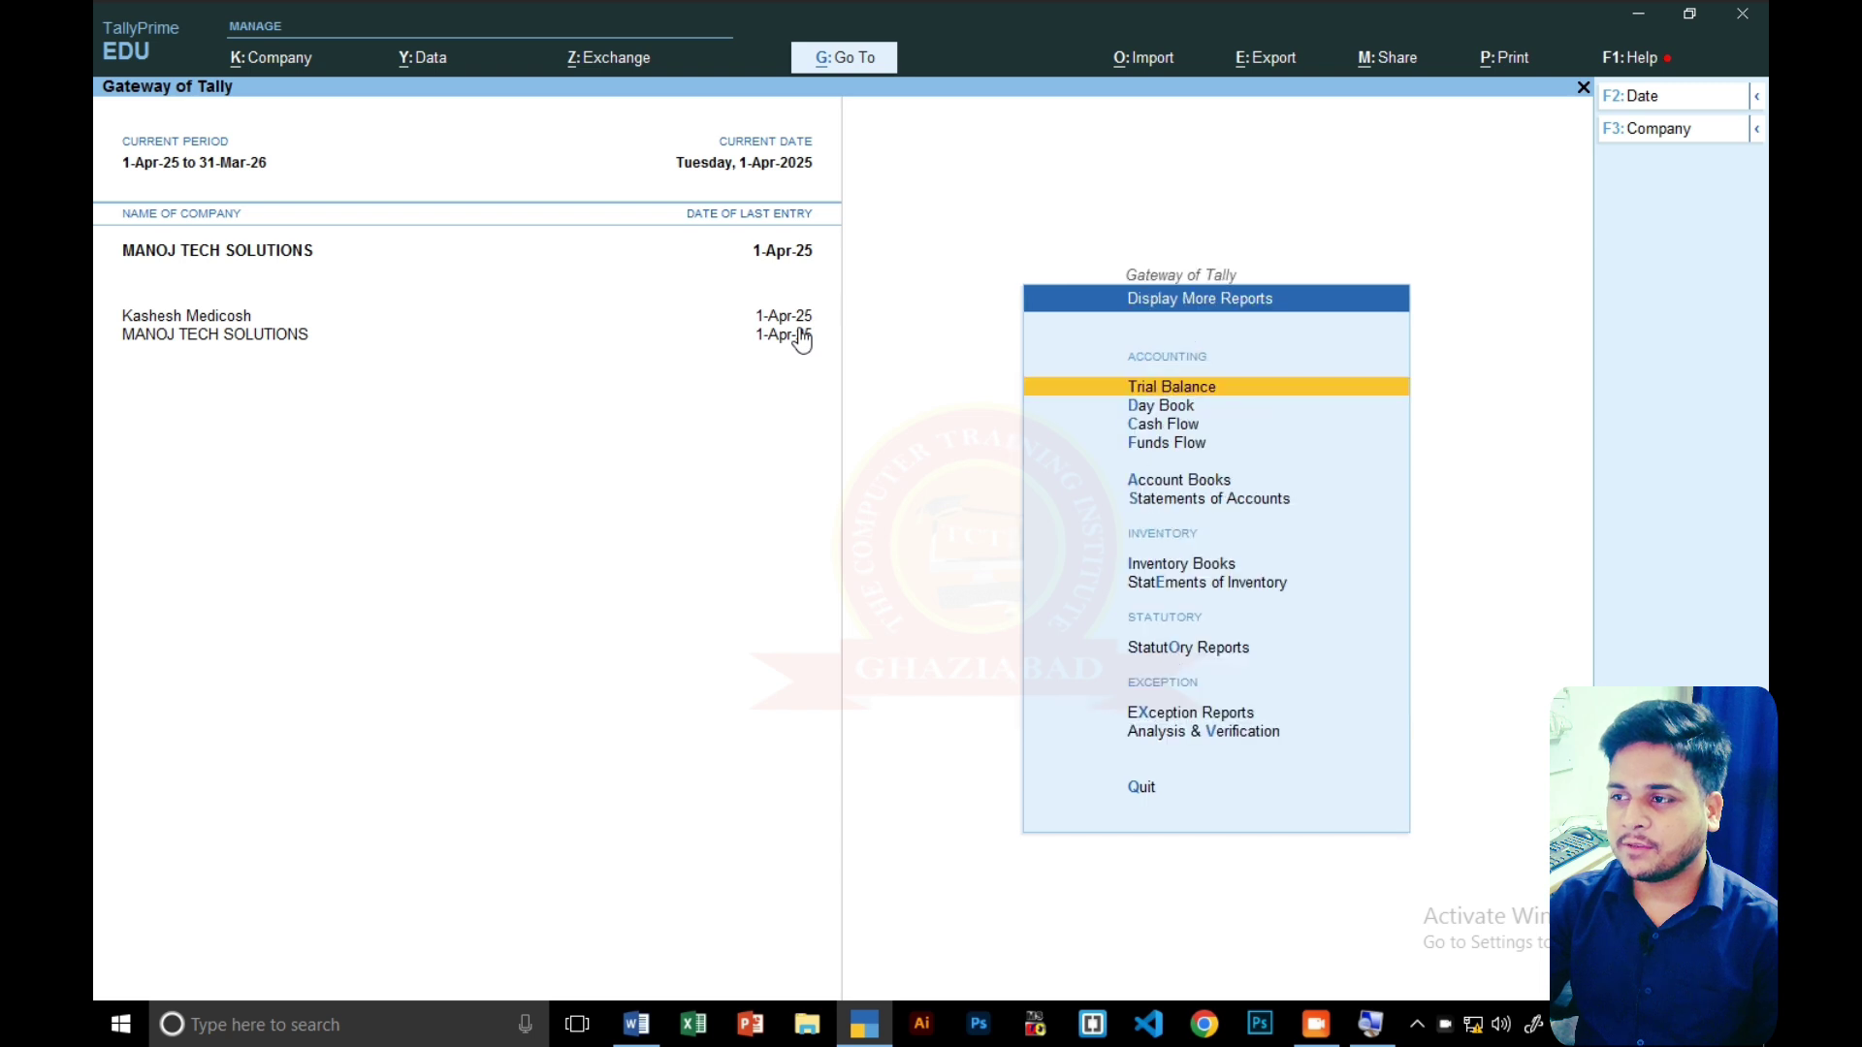
key("Down")
key("Down")
key("Down")
key("Down")
key("Down")
key("Return")
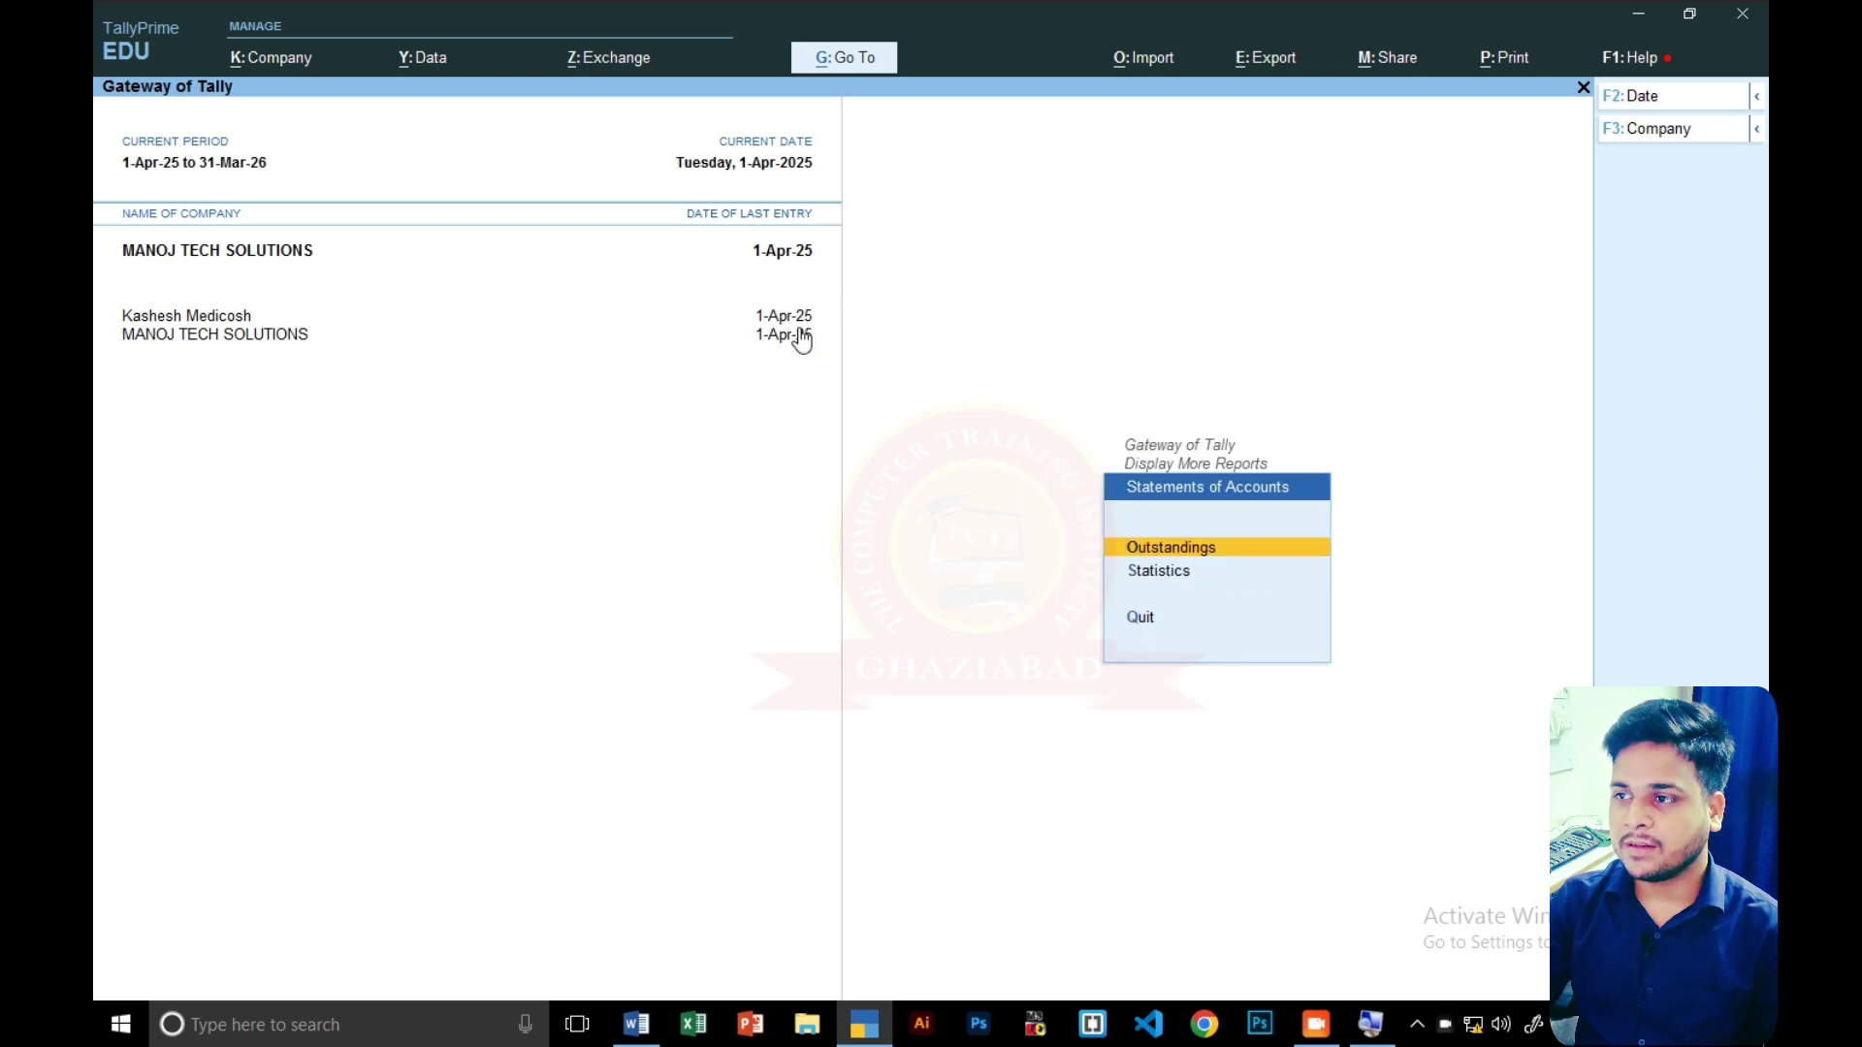
key("Return")
key("Return")
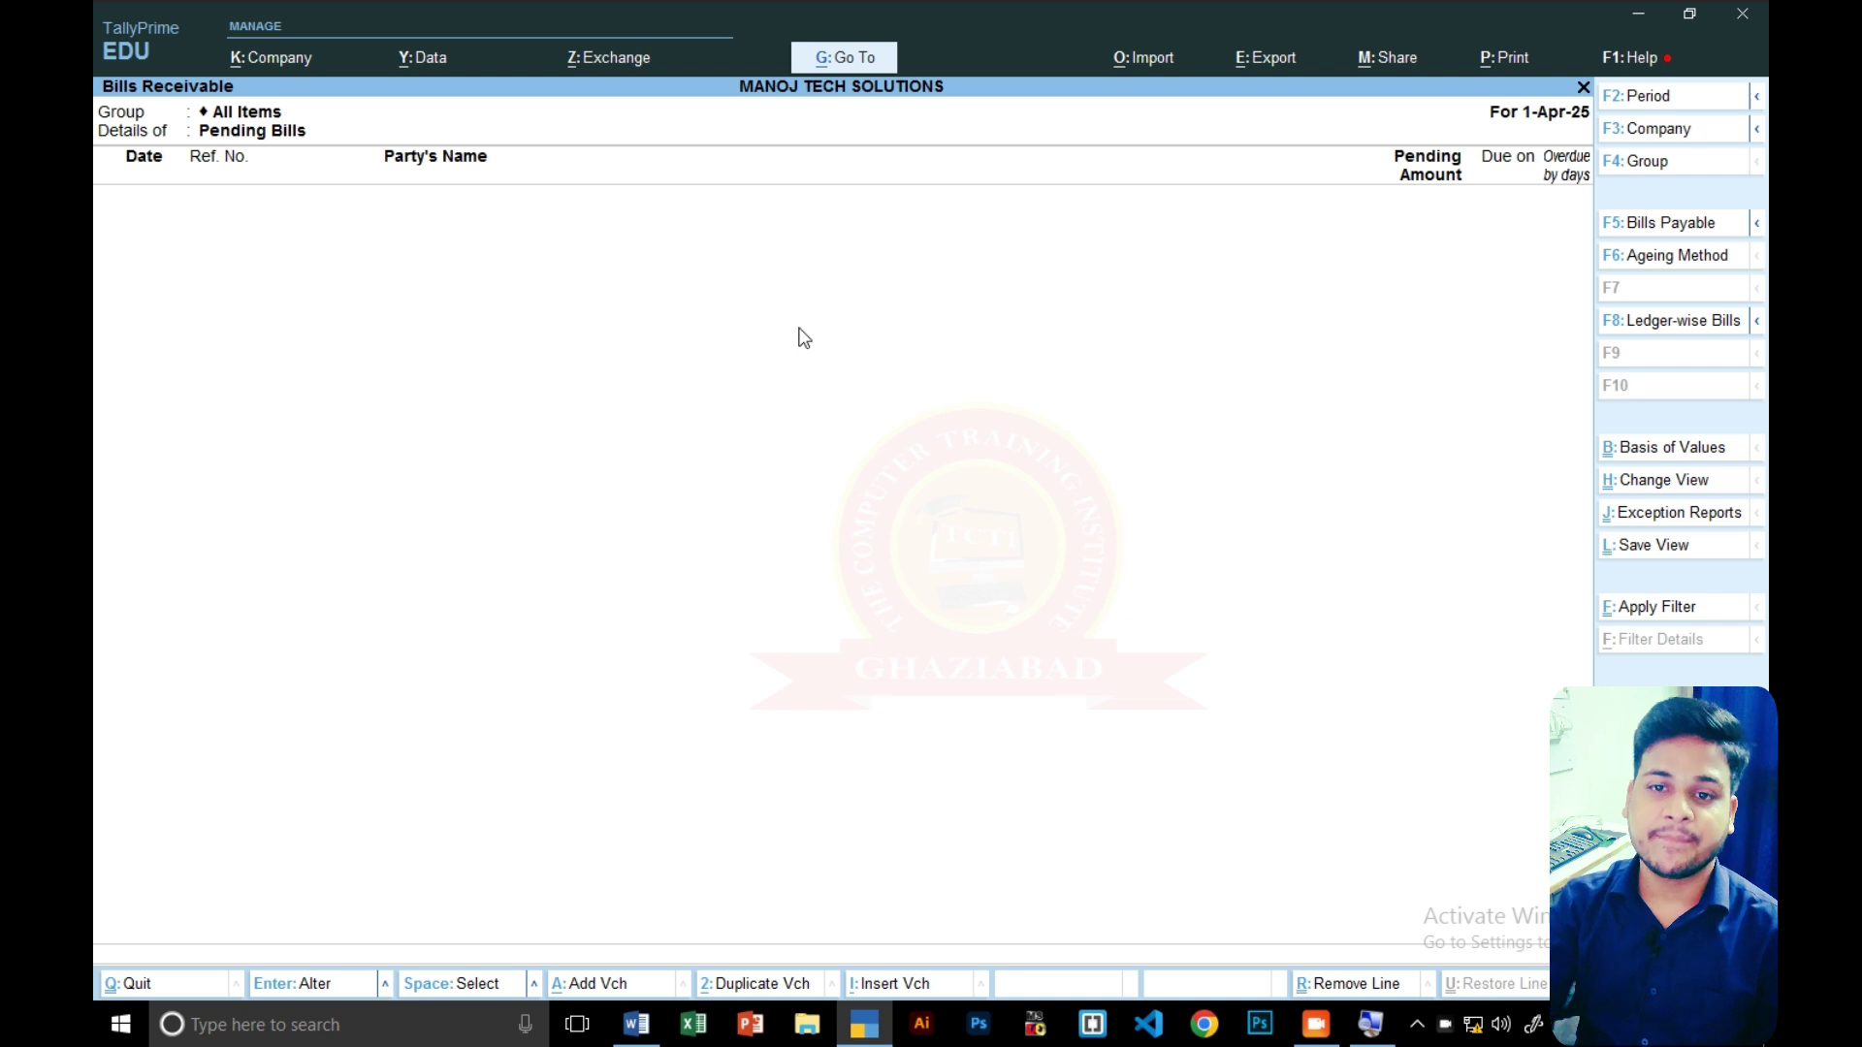
key("Escape")
key("Escape")
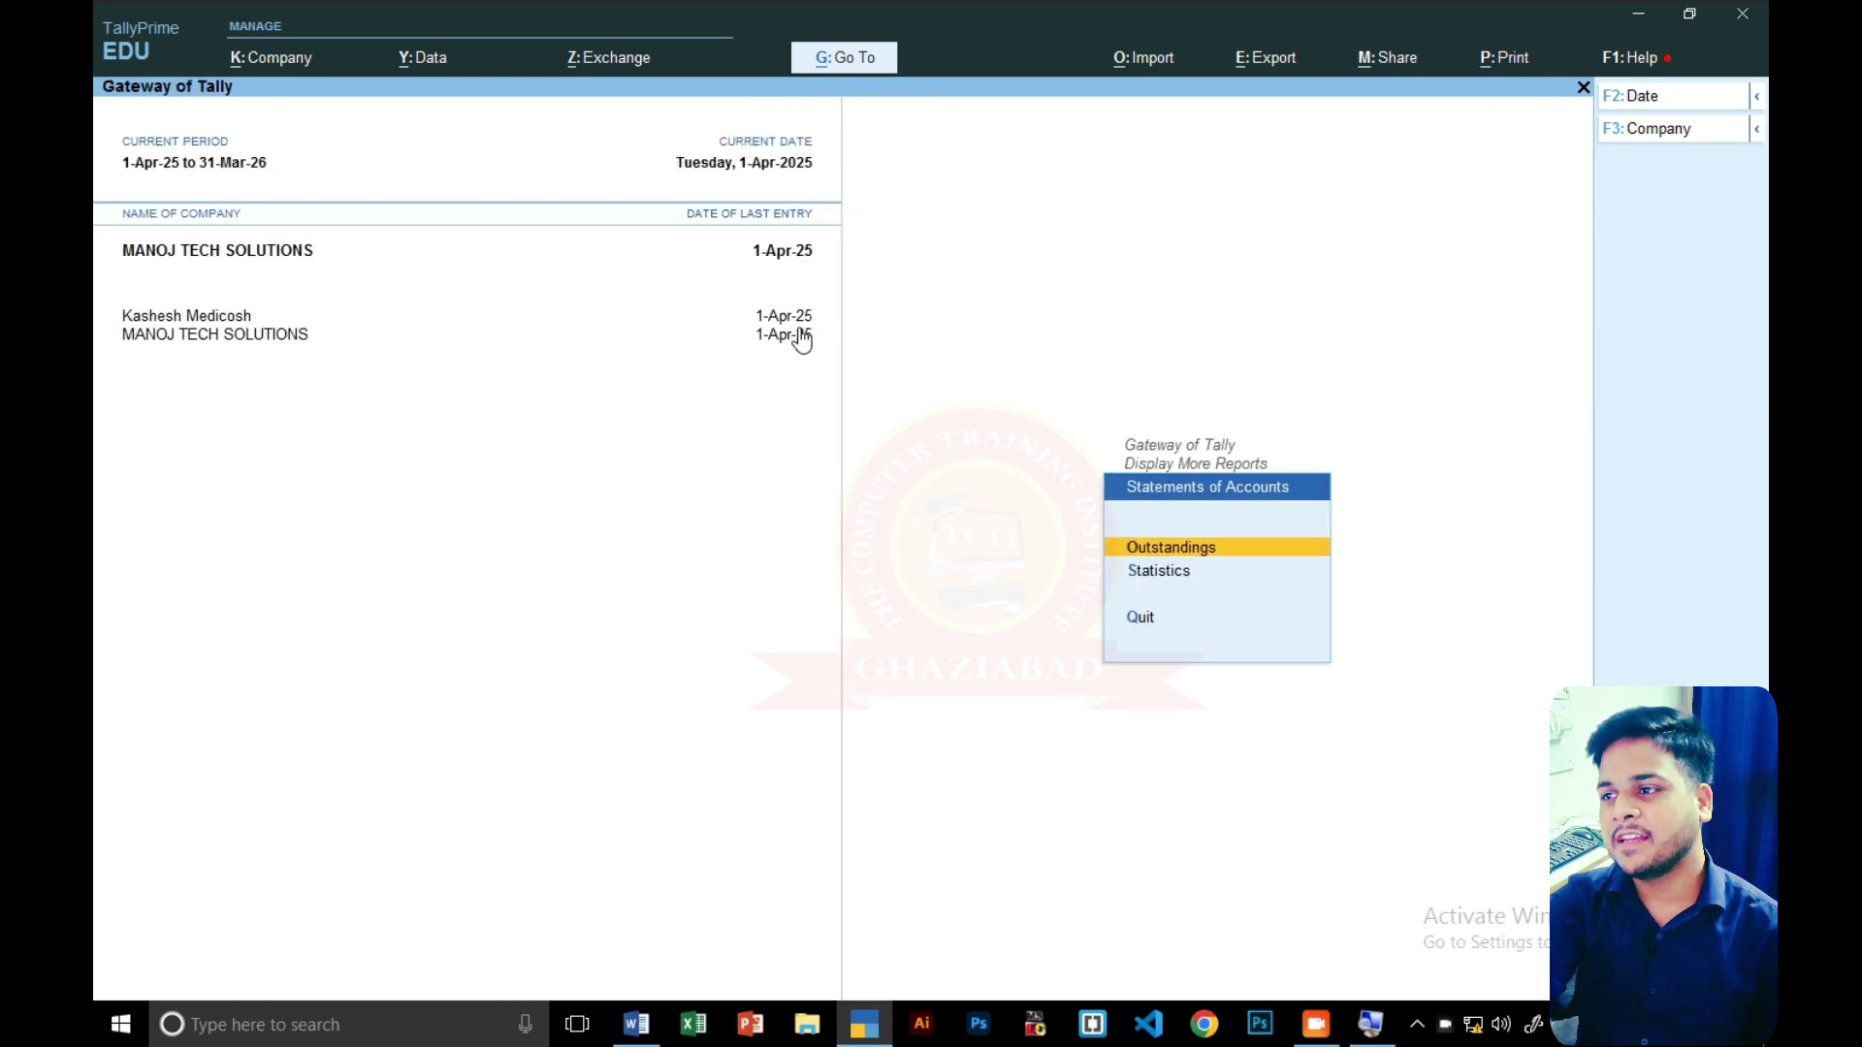
key("Escape")
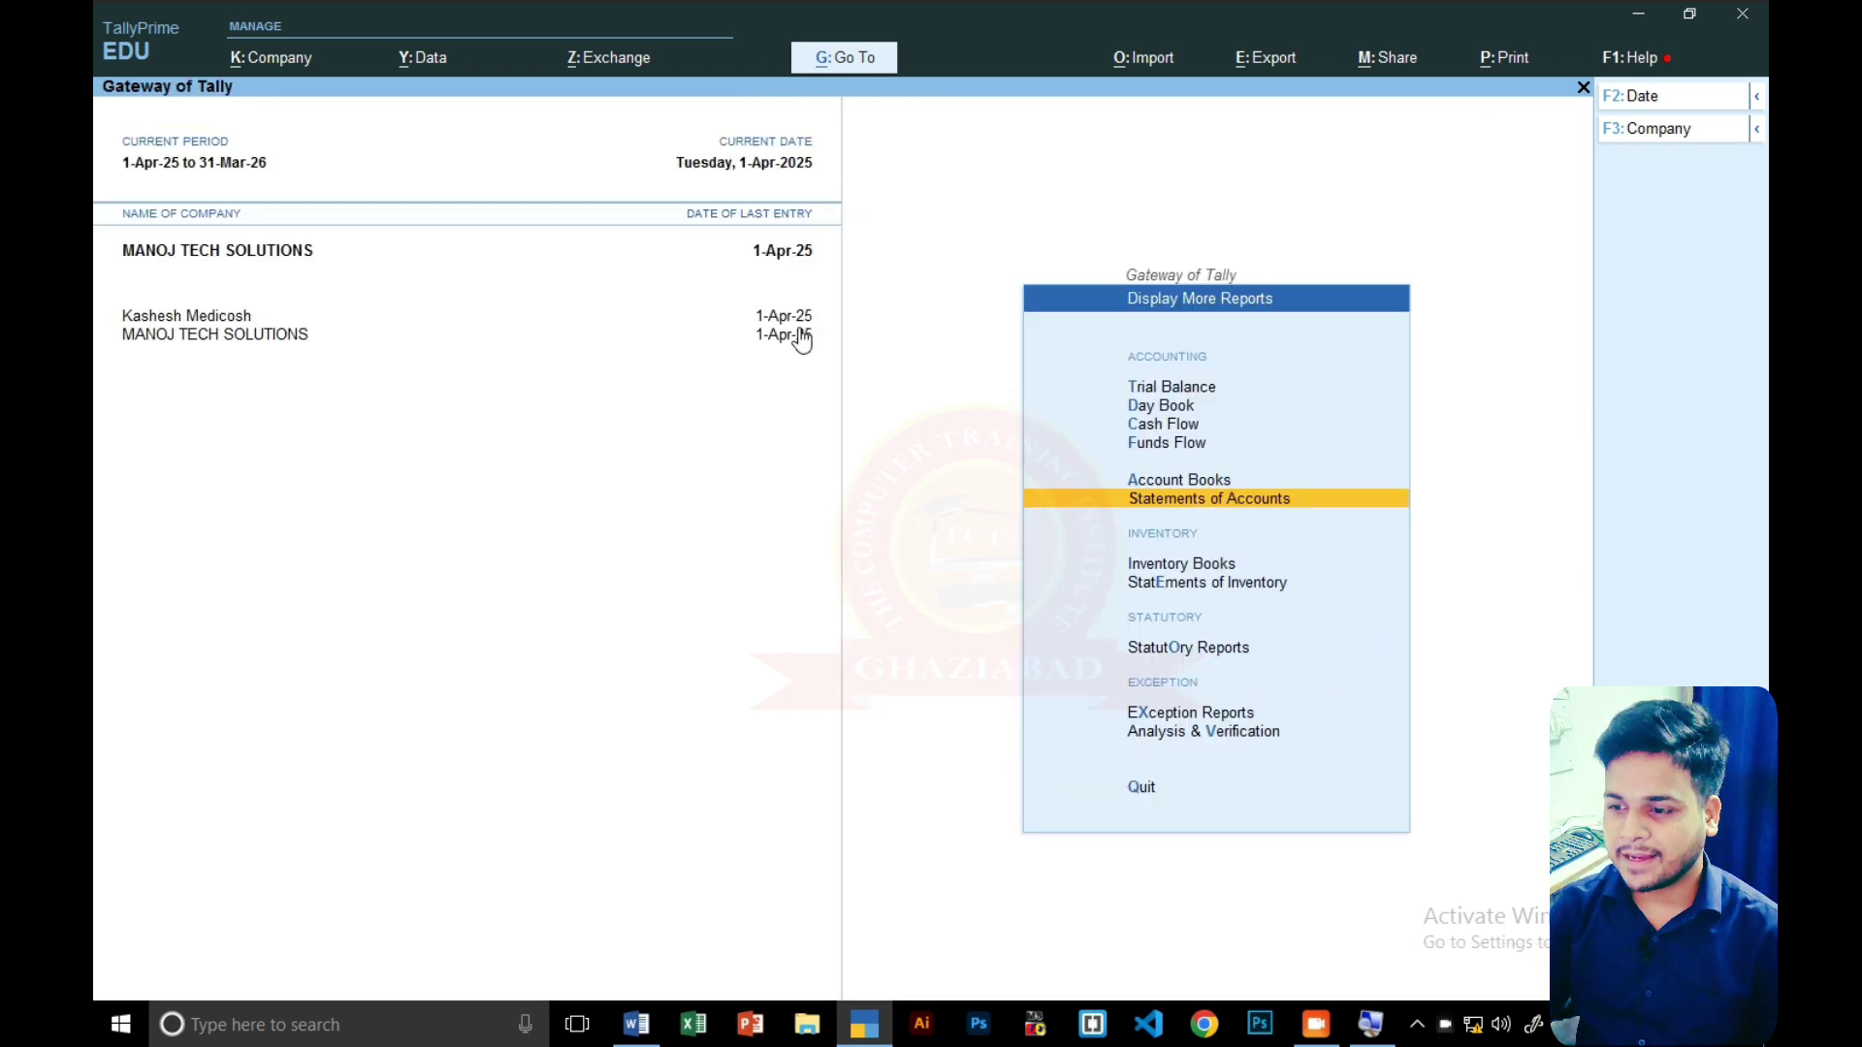
key("Escape")
- Review the Balance Sheet, including the Current Liabilities group summary and the Current Assets line, then close it
key("Up")
key("Up")
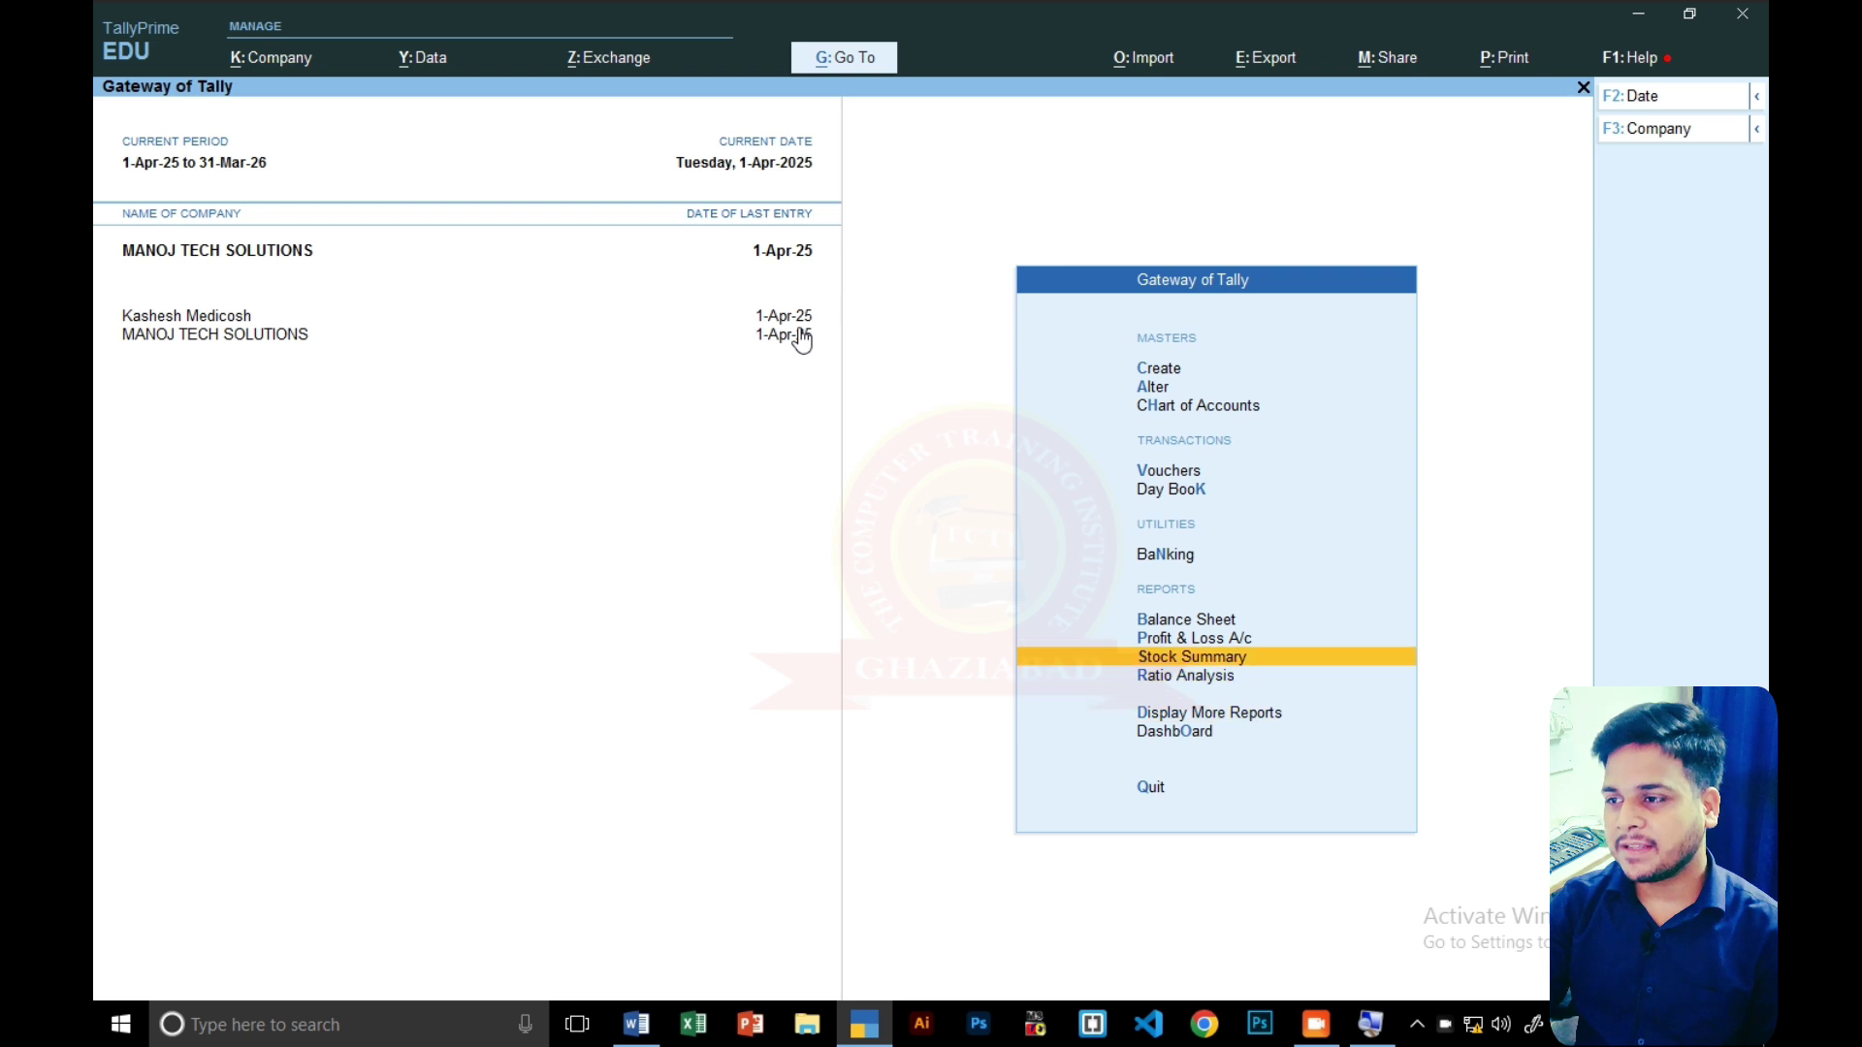
key("Up")
key("Up")
key("Return")
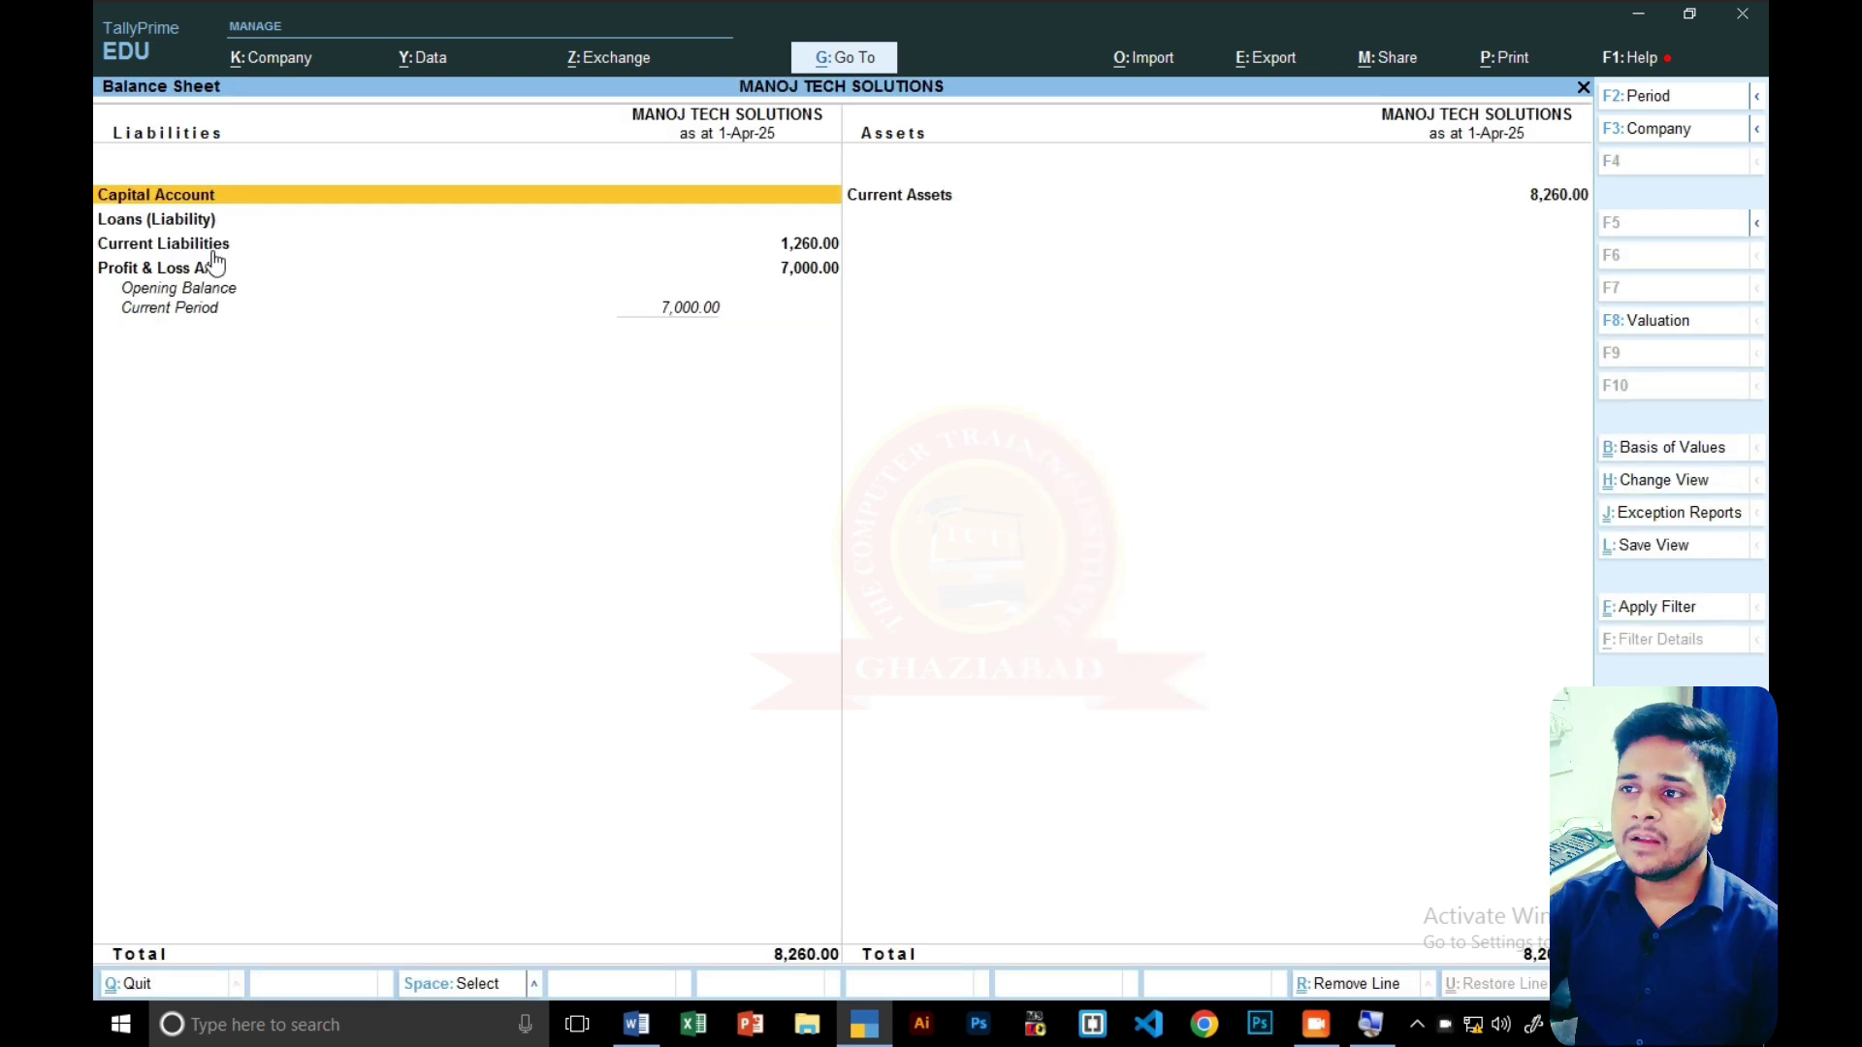
left_click(807, 255)
left_click(807, 260)
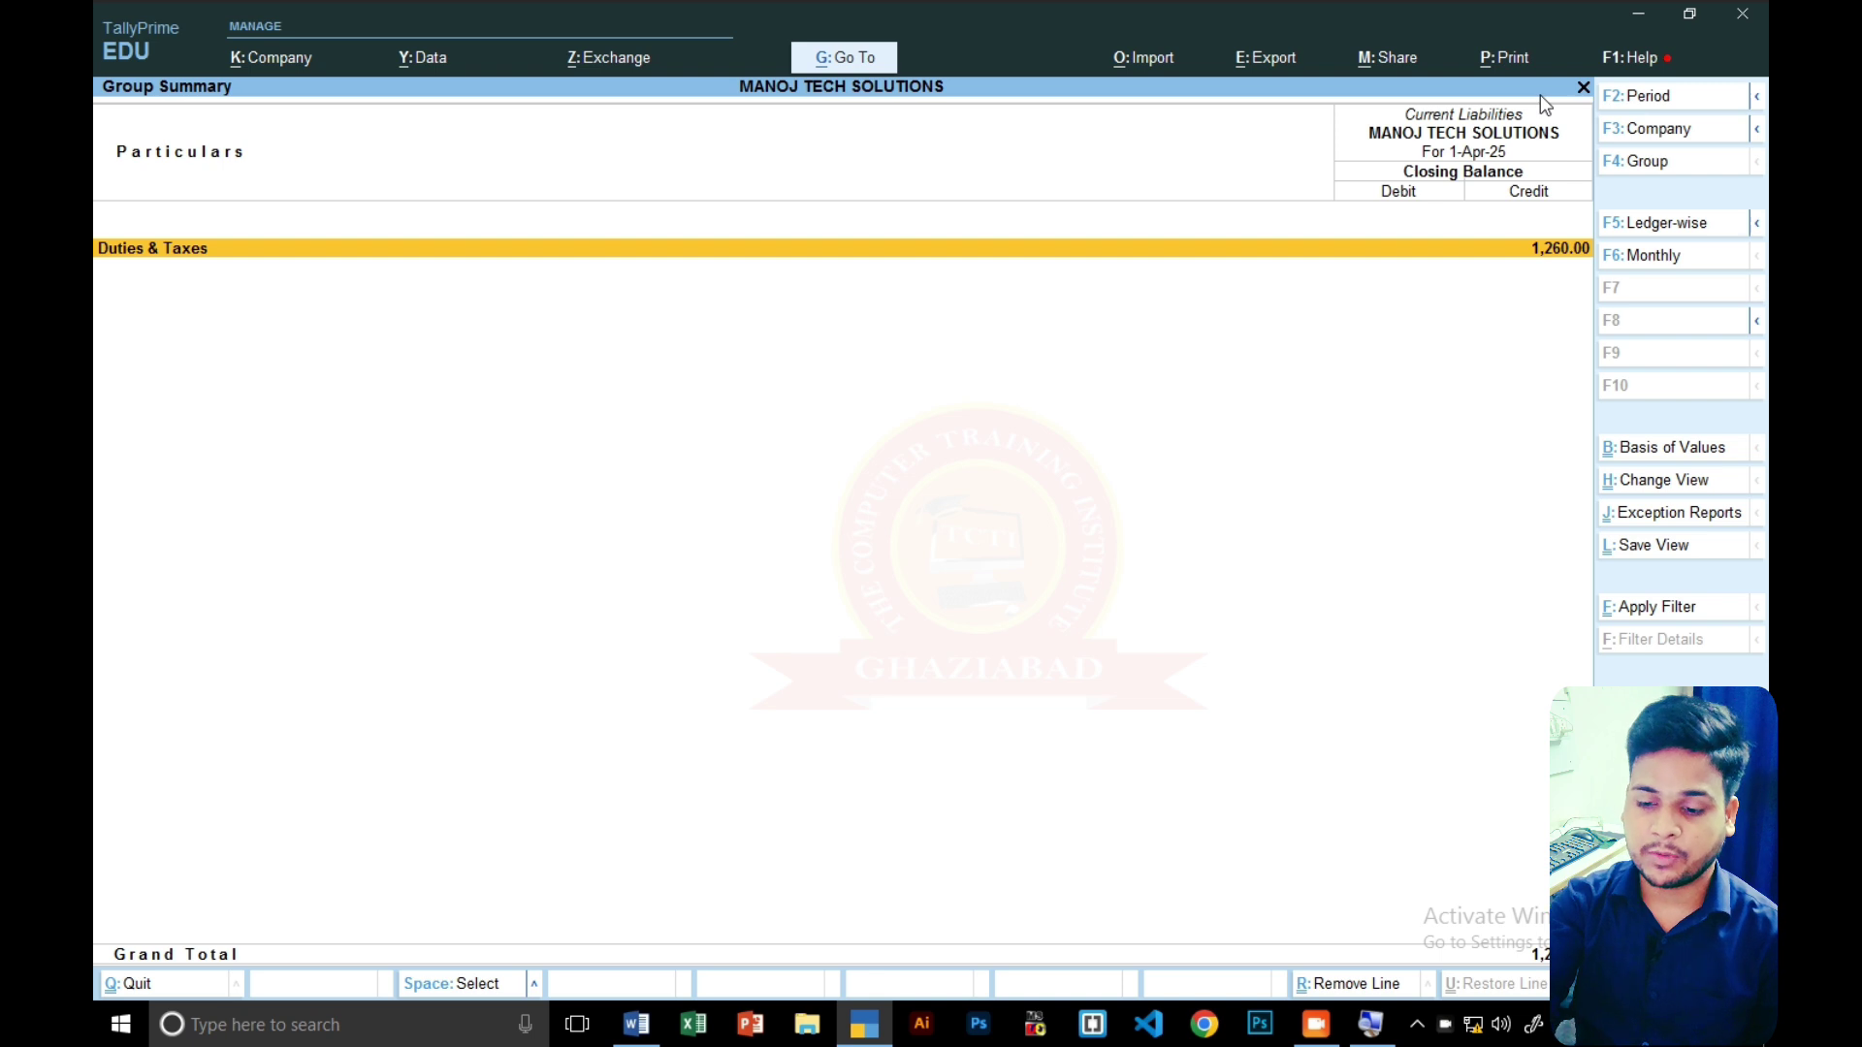
key("Escape")
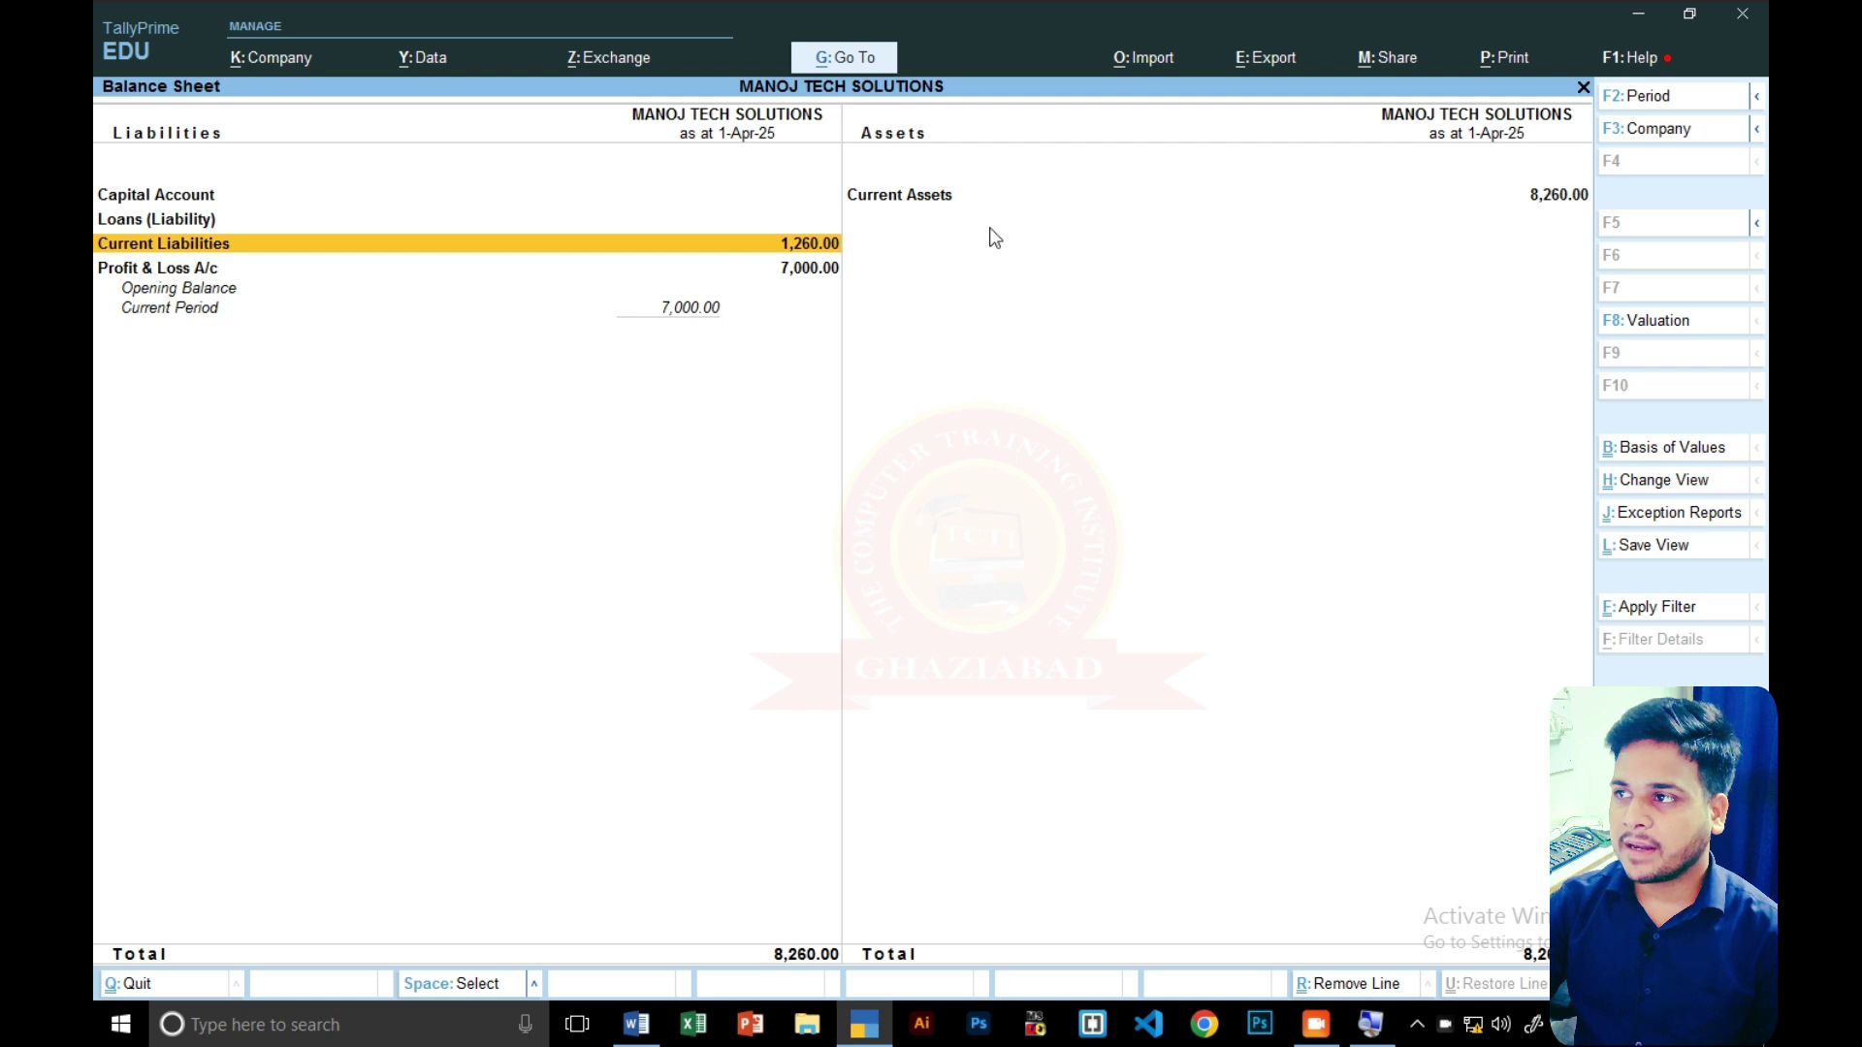
left_click(1564, 197)
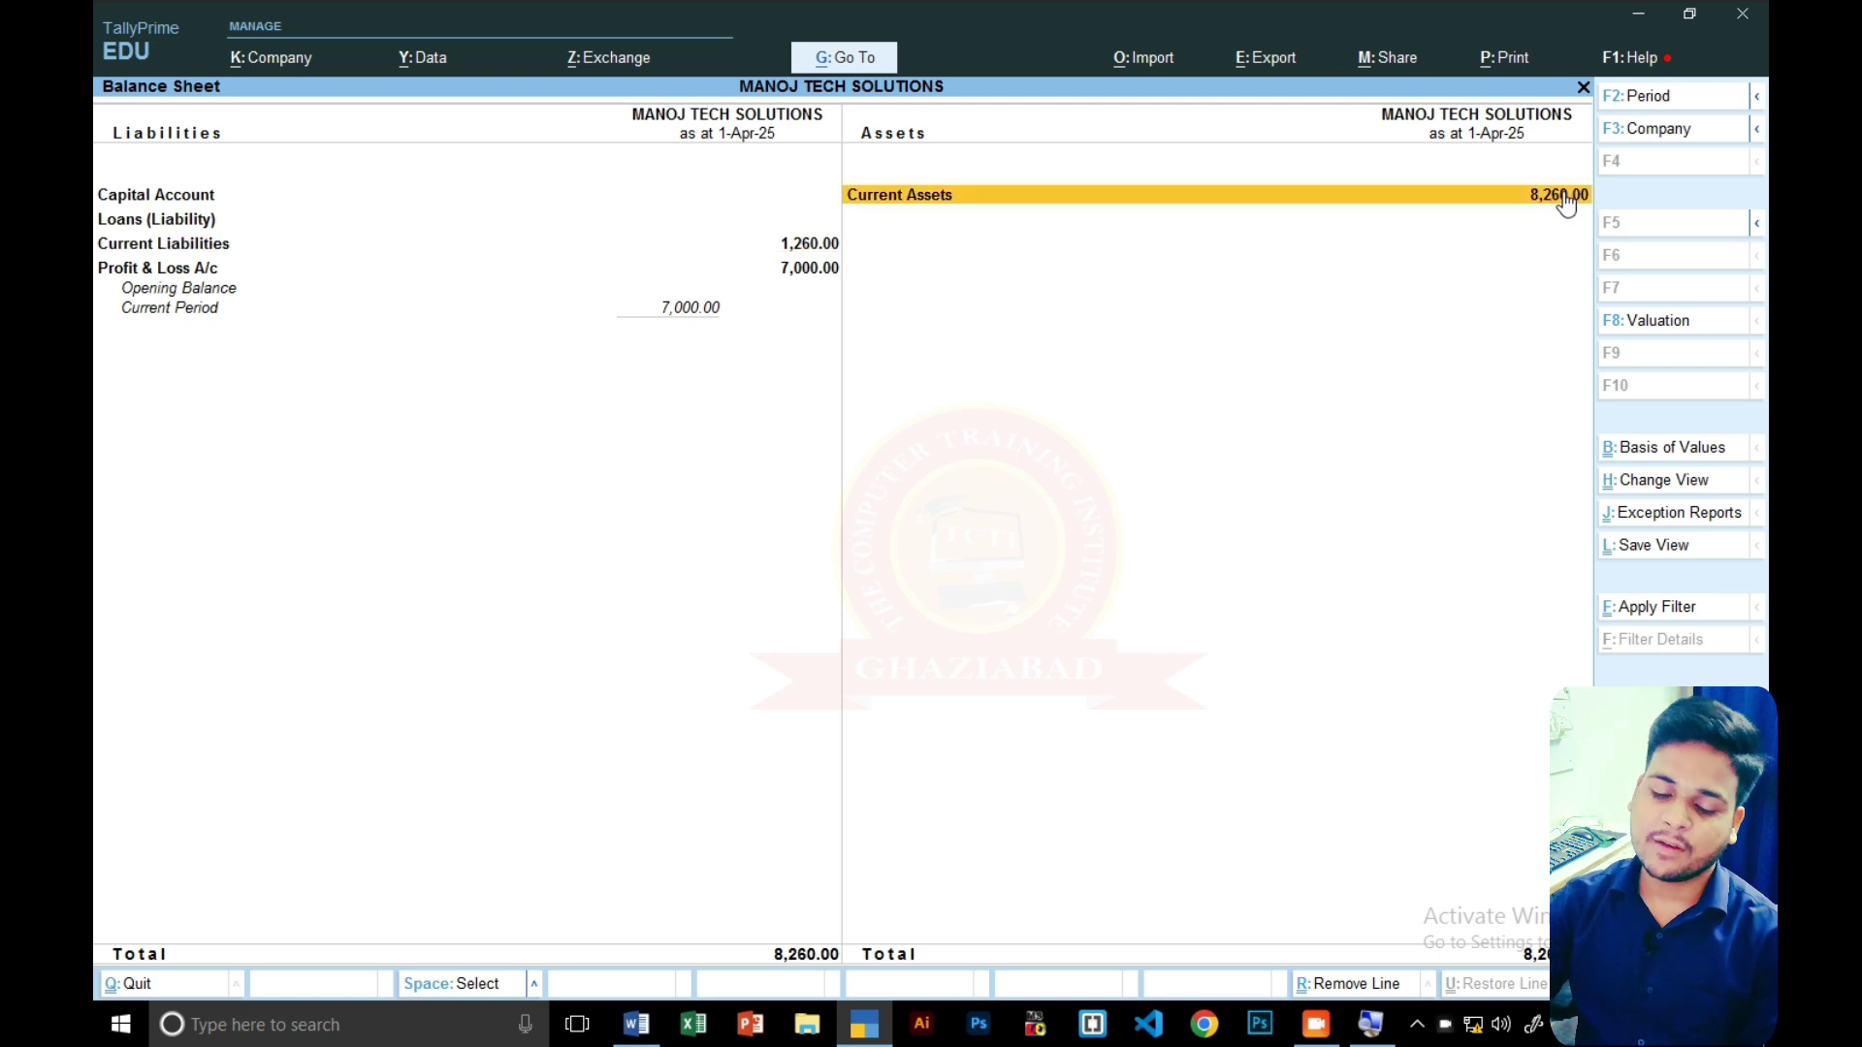
key("Escape")
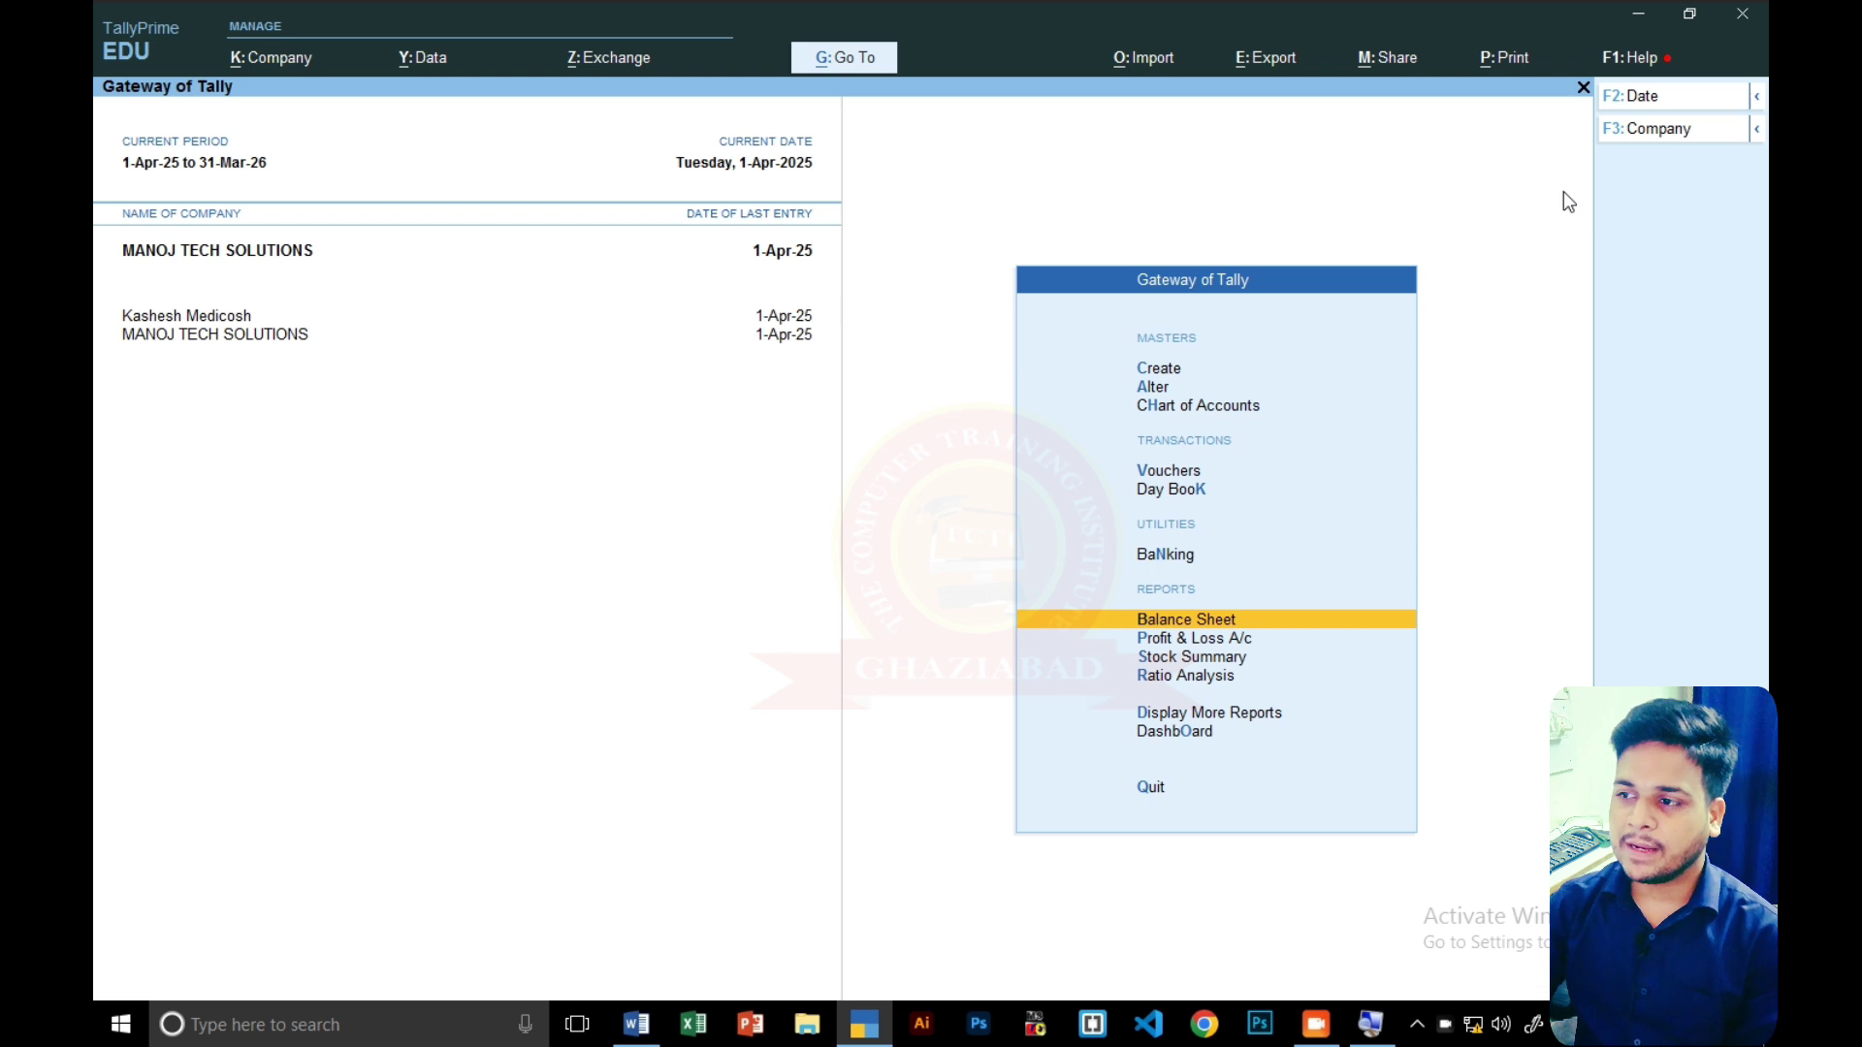